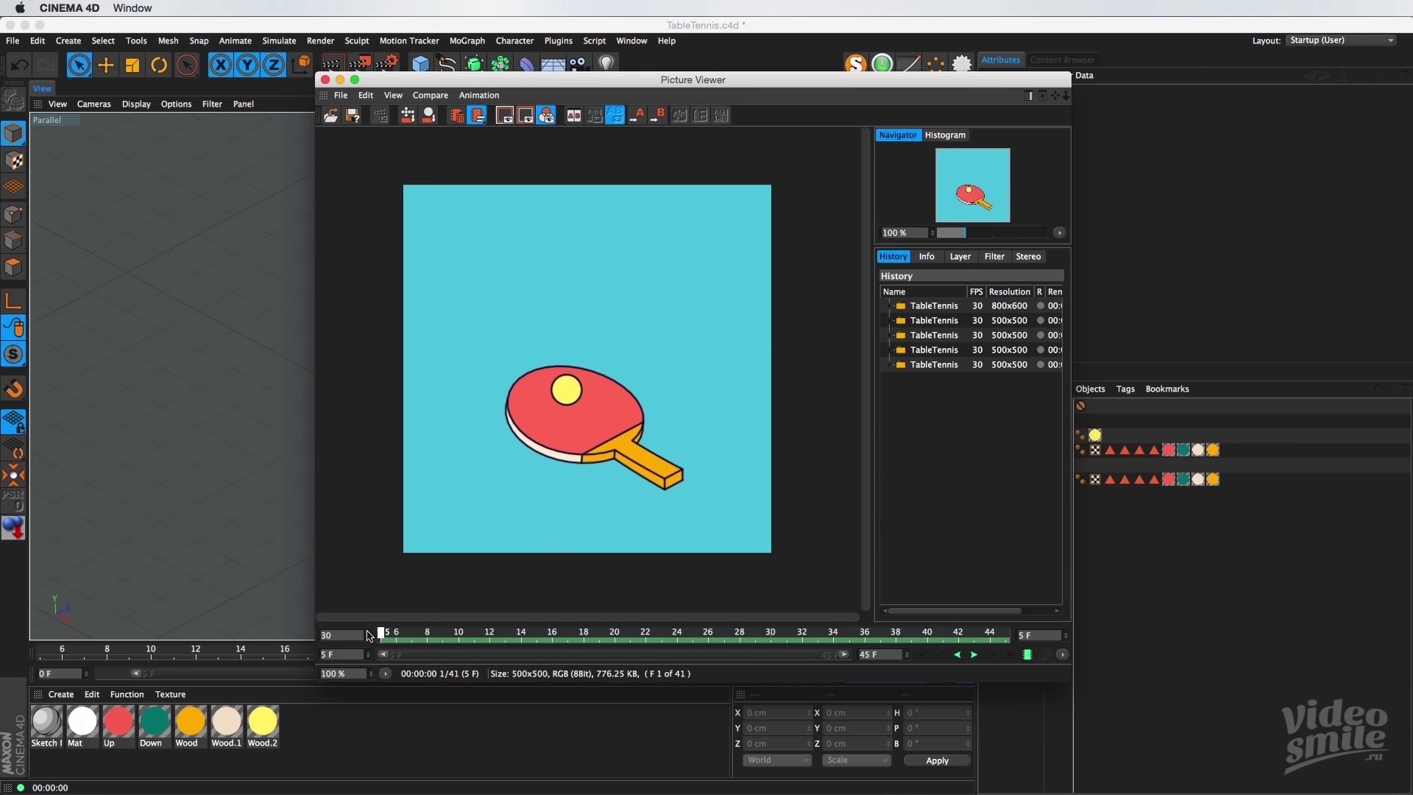
# Play back the rendered TableTennis animation in the Picture Viewer to review the bouncing ball and paddle
pyautogui.press('F8')
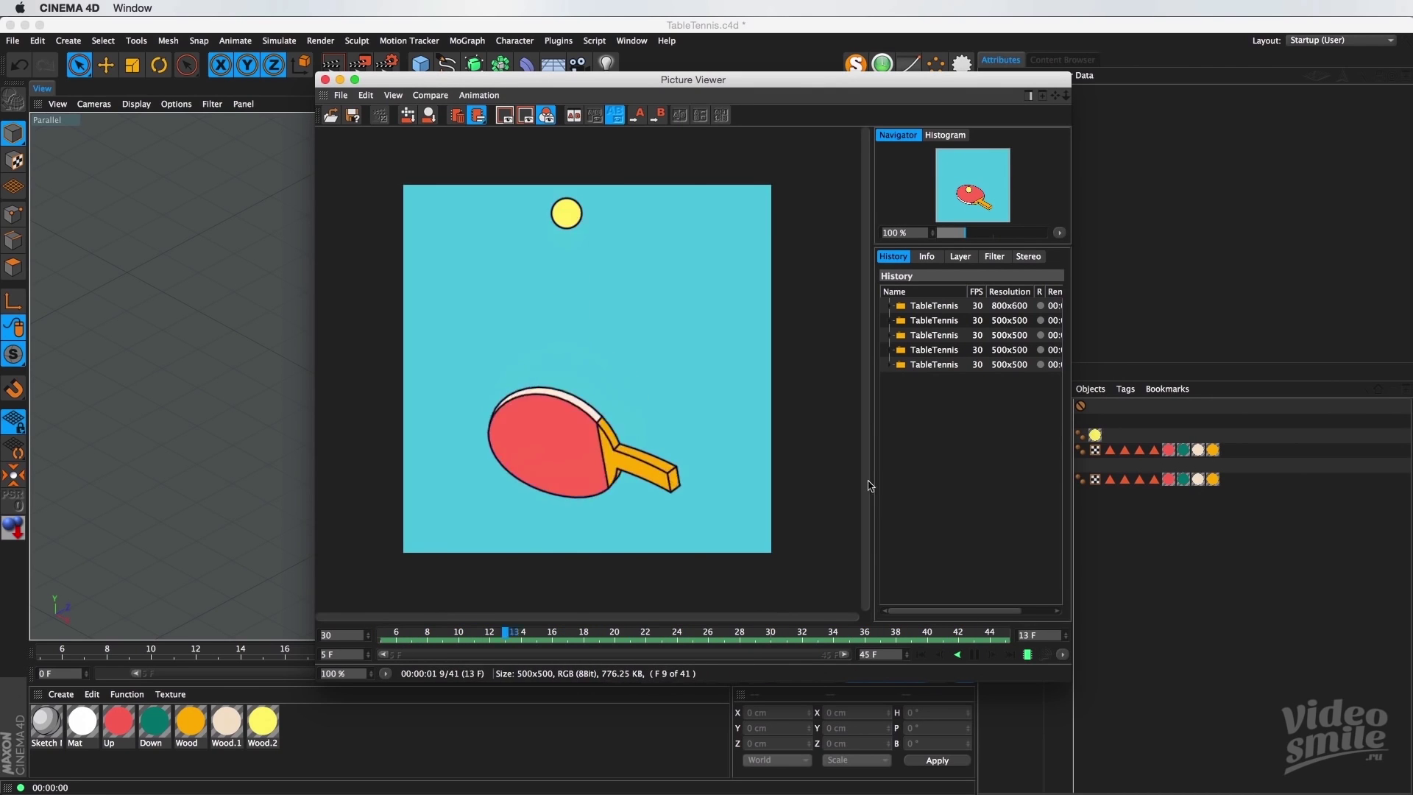
pyautogui.click(919, 366)
pyautogui.click(976, 634)
pyautogui.press('F8')
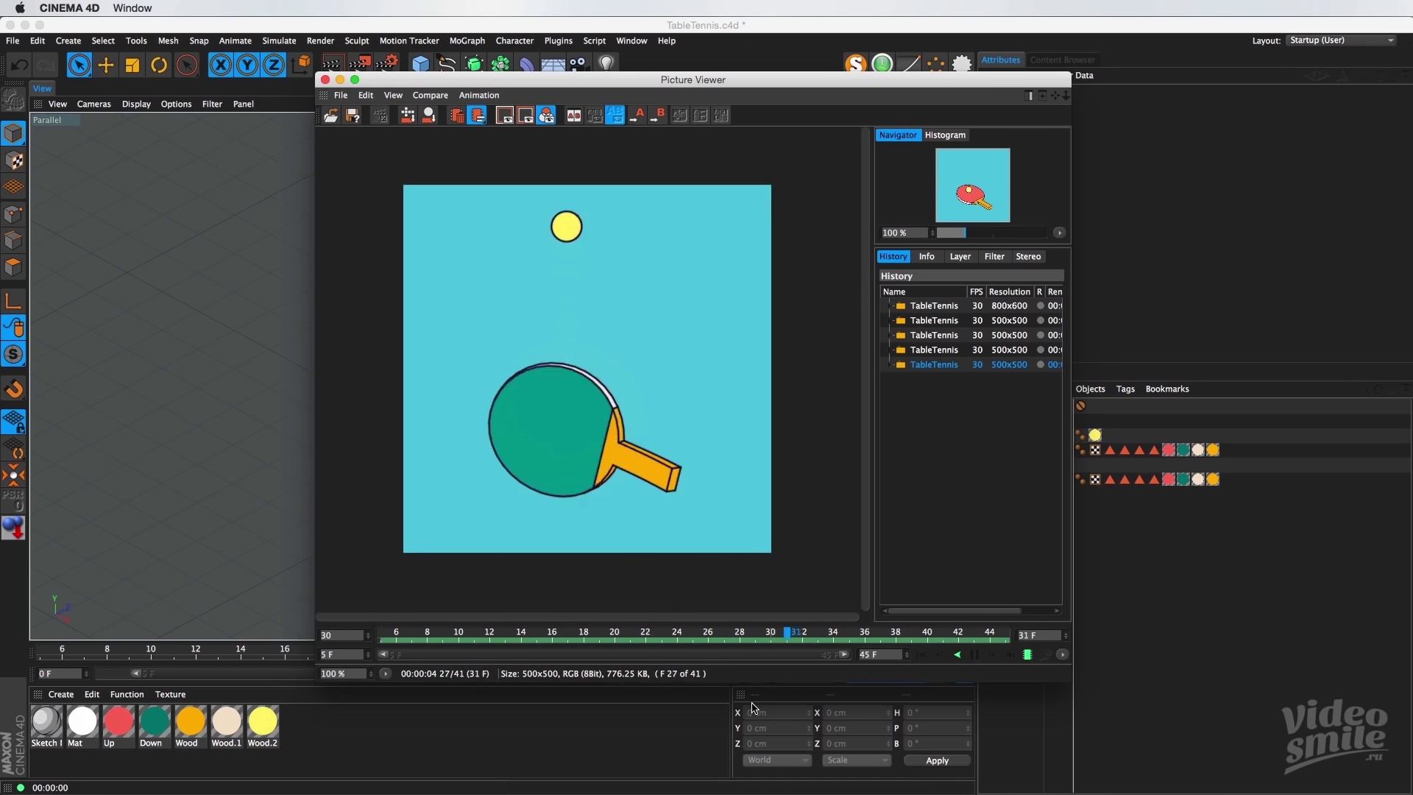
pyautogui.moveTo(580, 86); pyautogui.dragTo(471, 103)
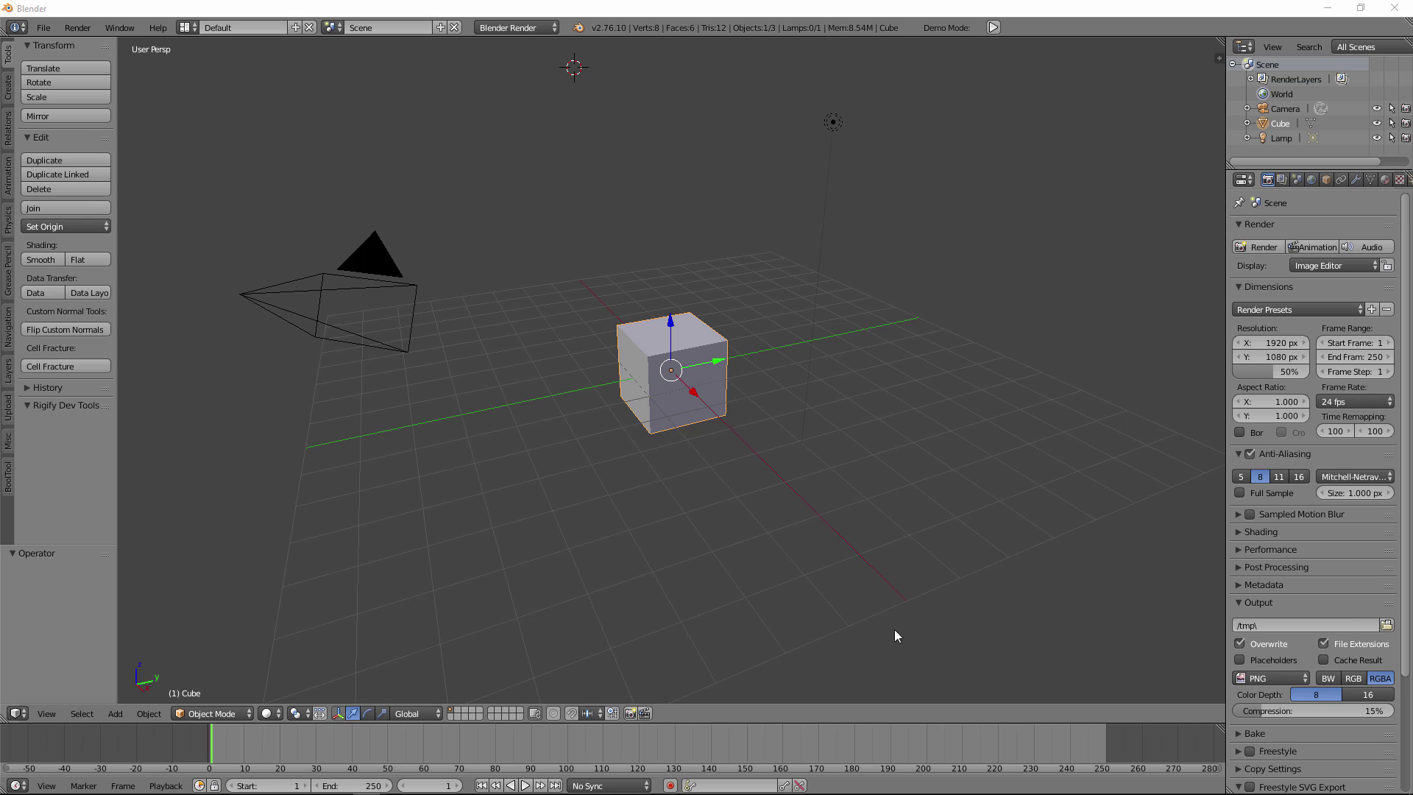
# Open the user preferences and examine the details of the Add Curve: Extra Objects add-on
pyautogui.click(44, 27)
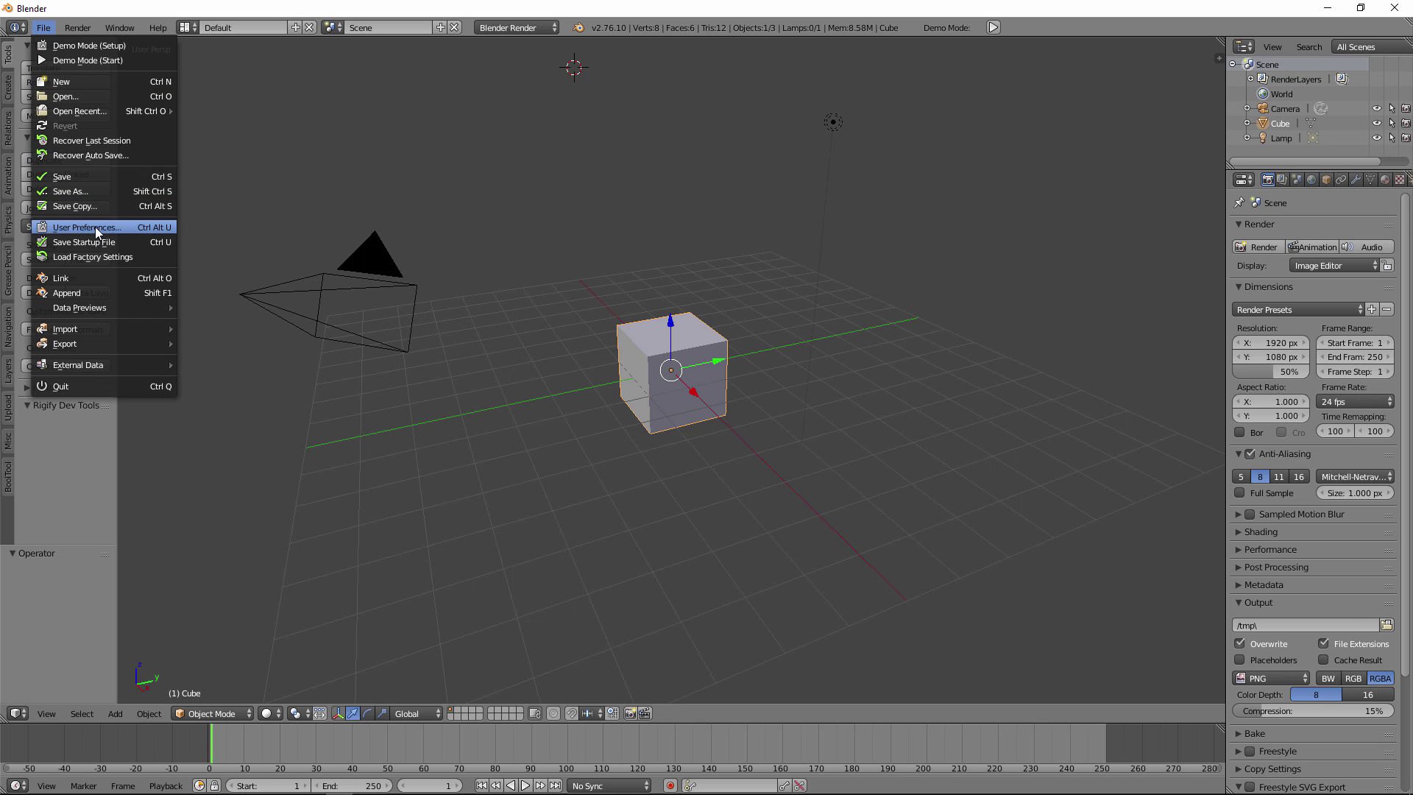
pyautogui.click(95, 227)
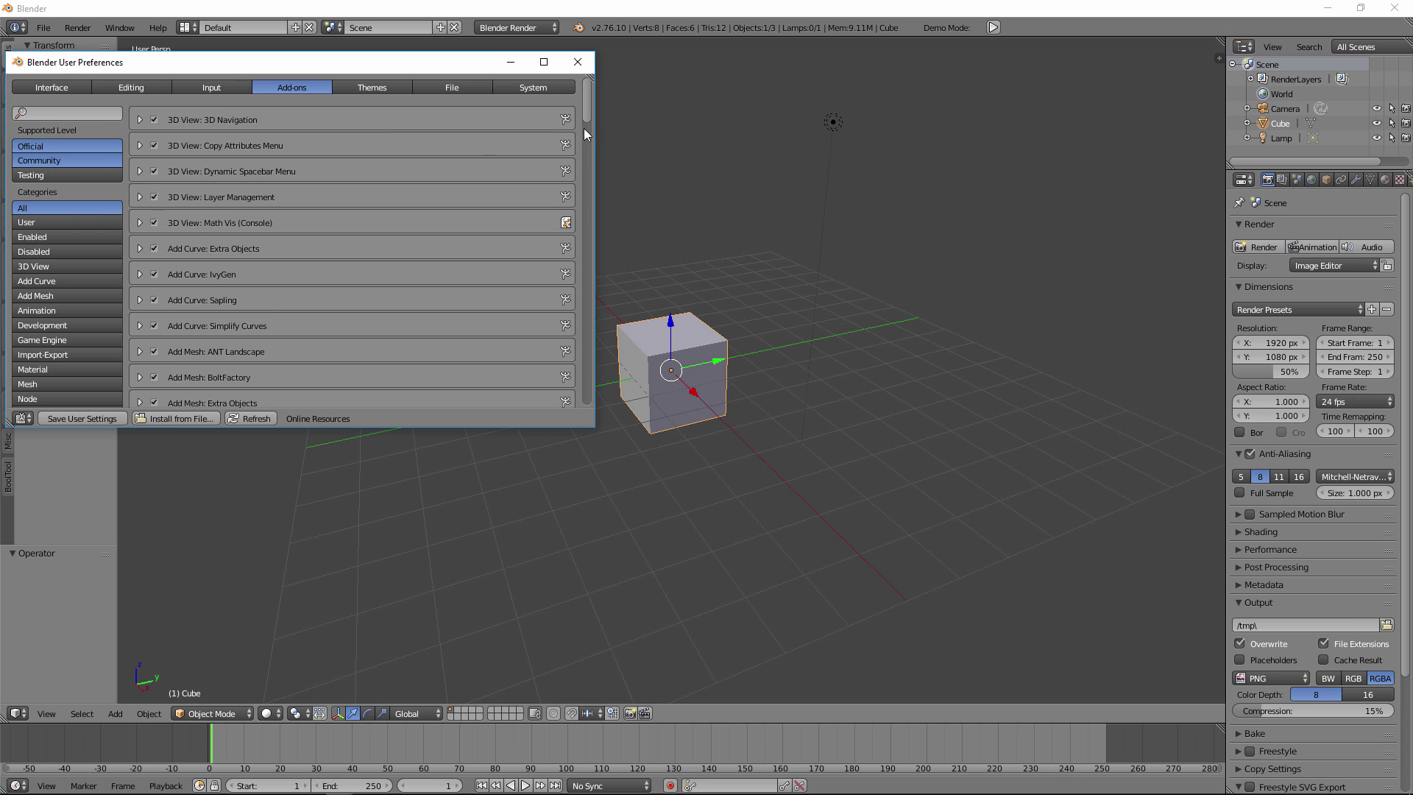
pyautogui.moveTo(590, 118); pyautogui.dragTo(594, 90)
pyautogui.click(144, 251)
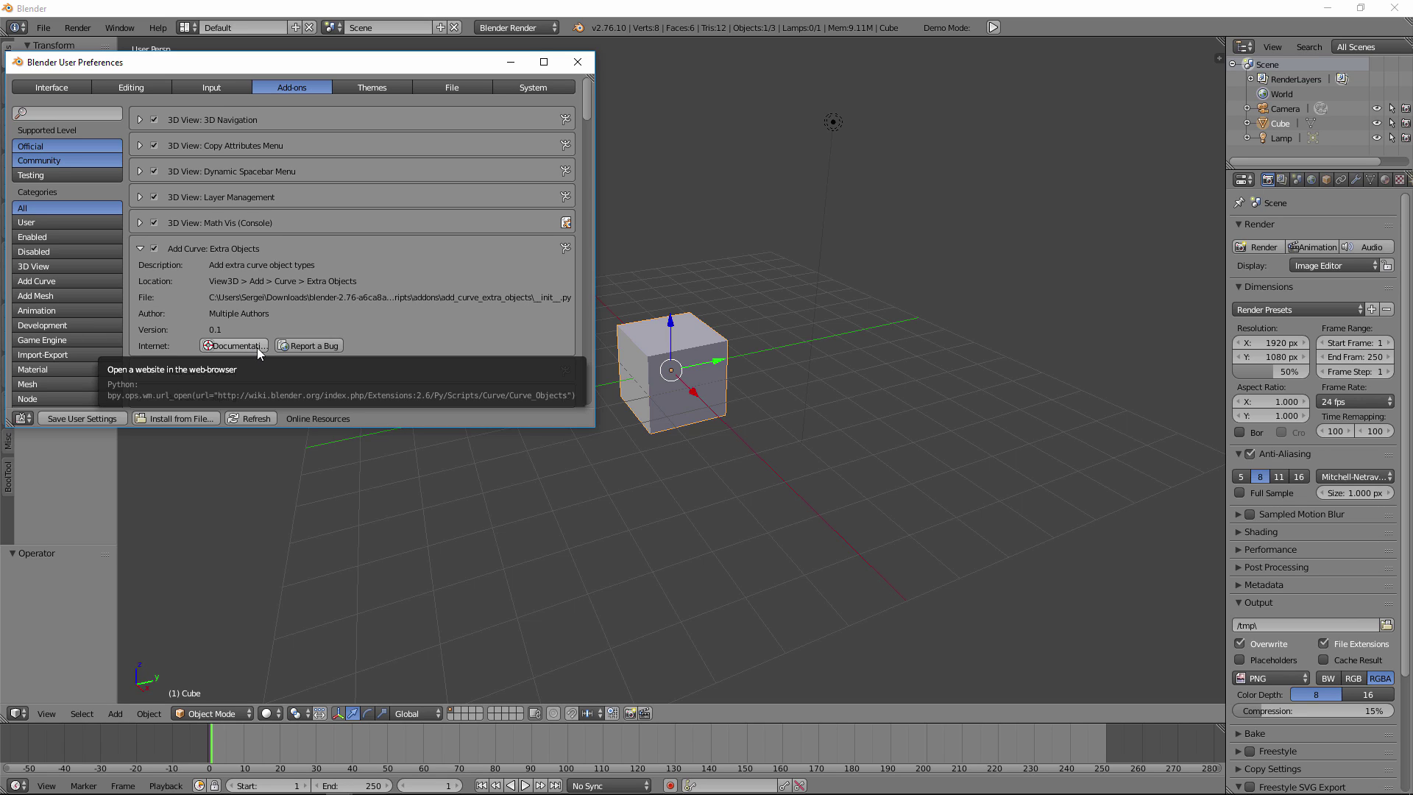
pyautogui.click(140, 249)
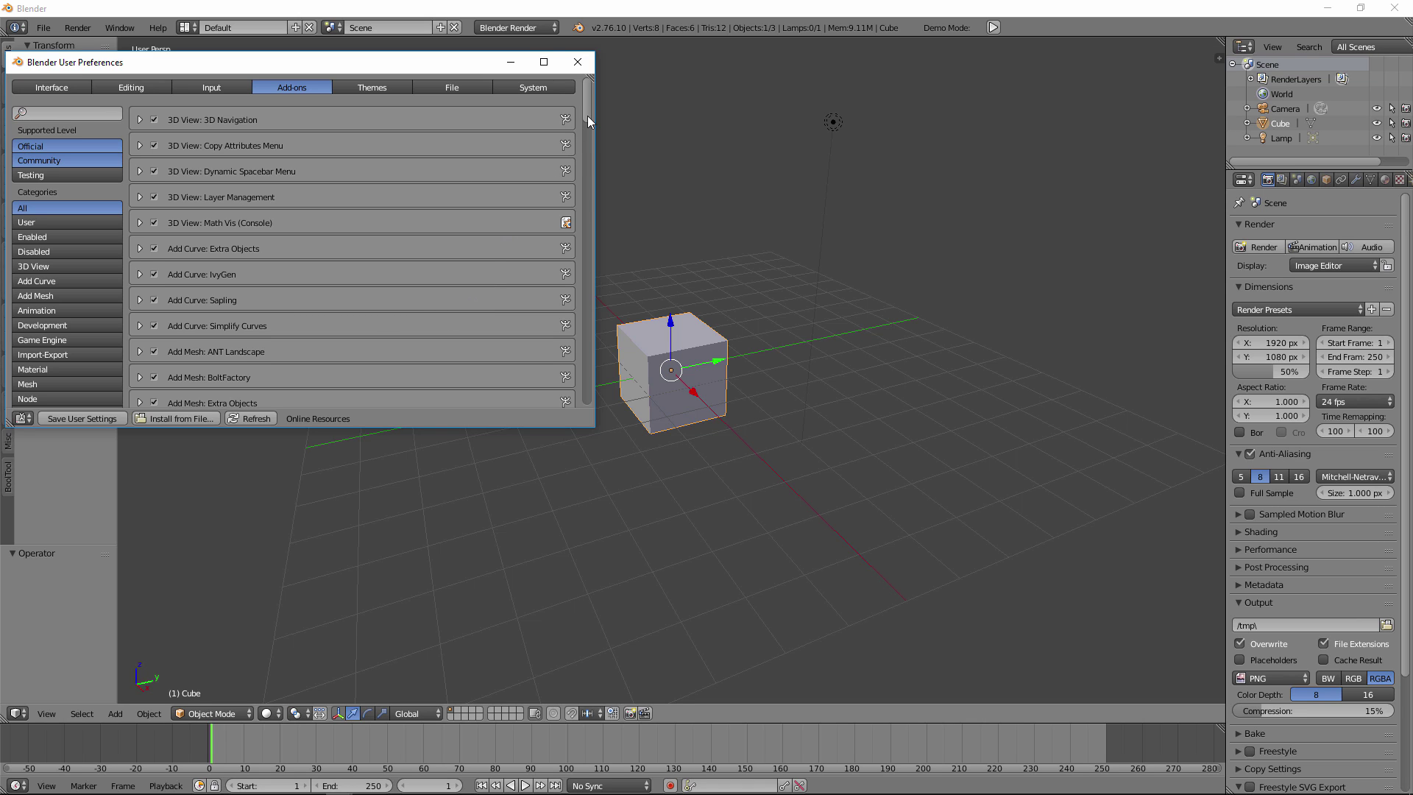
# Search the add-ons for "loop" and for "pie", and close the user preferences
pyautogui.moveTo(588, 116); pyautogui.dragTo(614, 100)
pyautogui.click(103, 114)
pyautogui.write('loop')
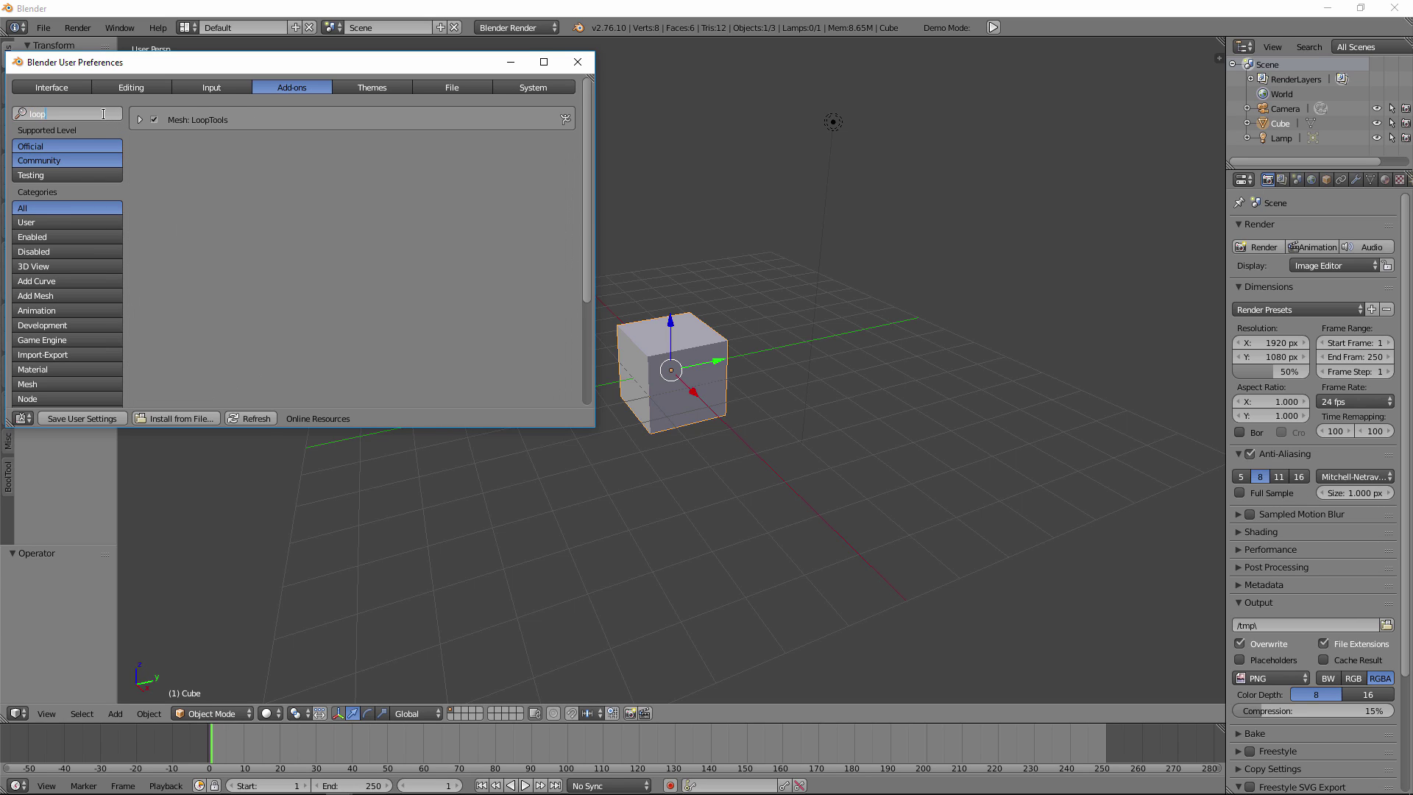
pyautogui.moveTo(90, 110); pyautogui.dragTo(17, 114)
pyautogui.write('pie')
pyautogui.click(578, 62)
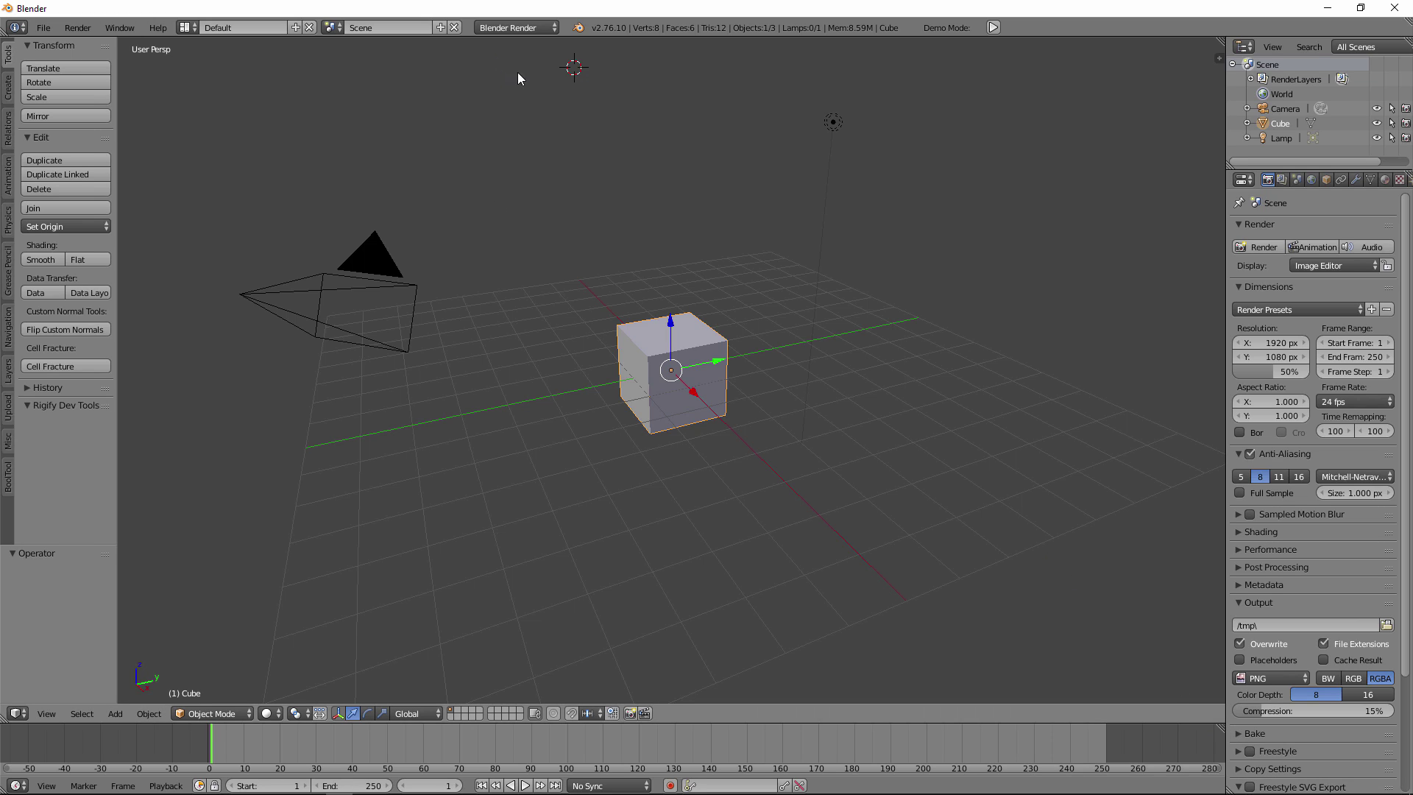
pyautogui.click(545, 30)
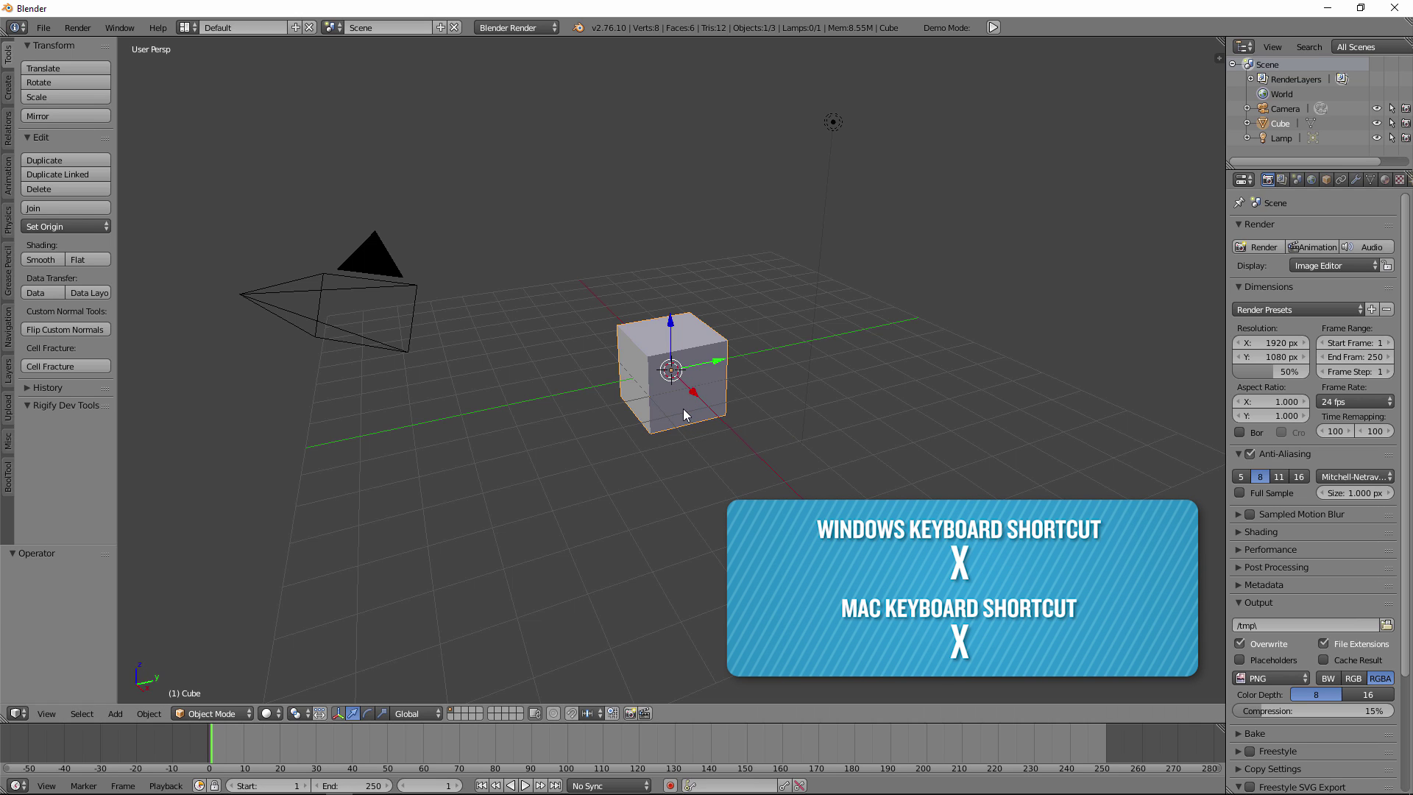
# Delete the default cube from the scene
pyautogui.press('x')
pyautogui.click(667, 423)
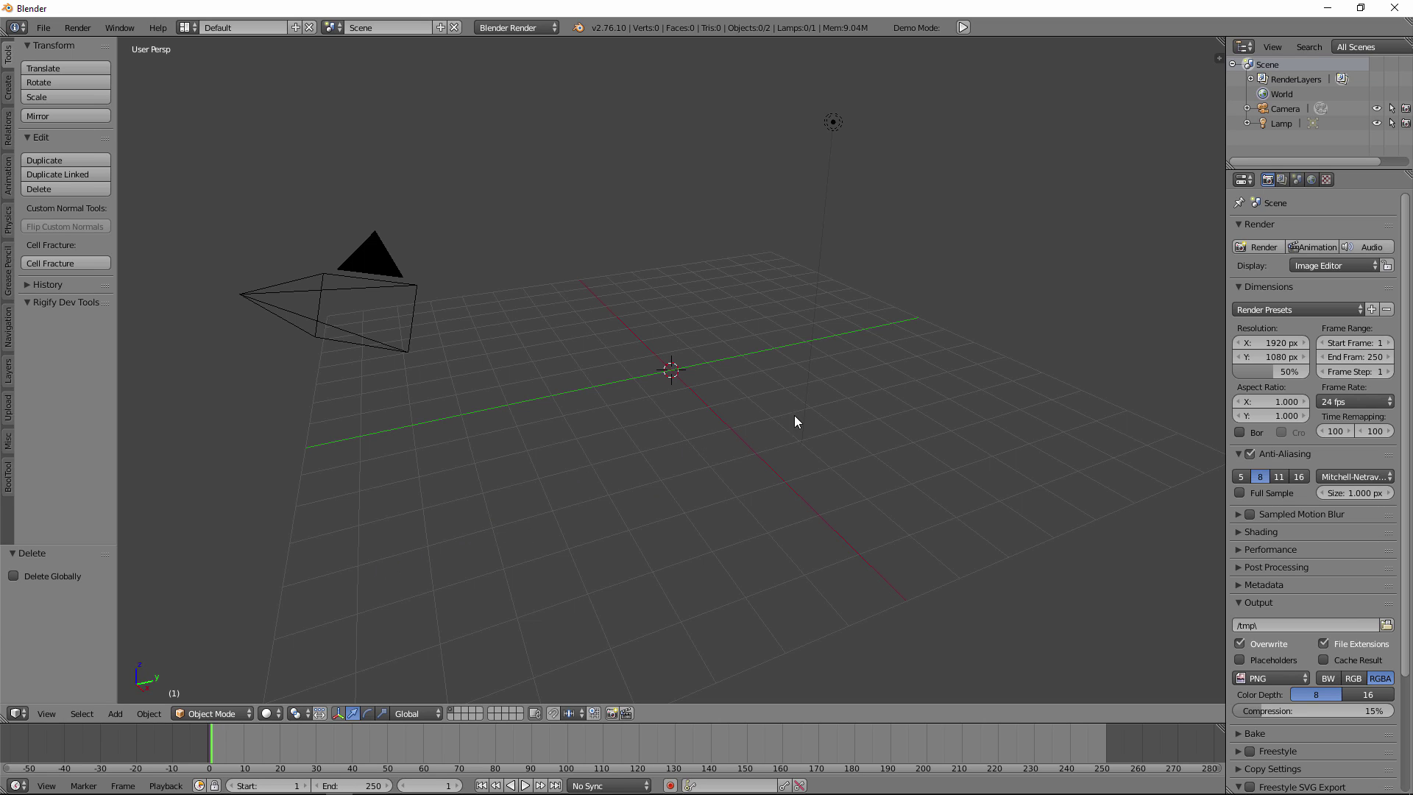
# Add a mesh circle at the scene's centre in top view
pyautogui.click(51, 714)
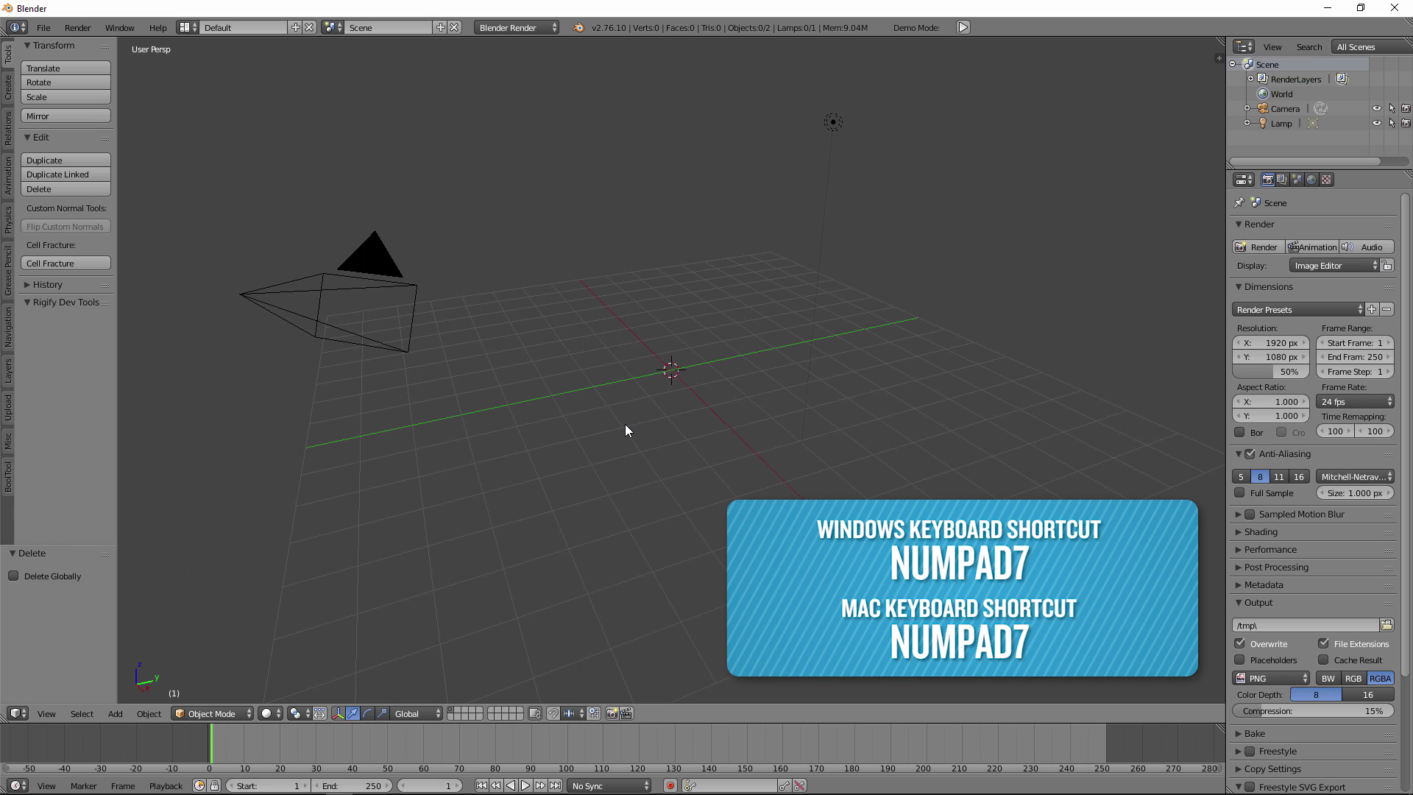
pyautogui.press('KP_7')
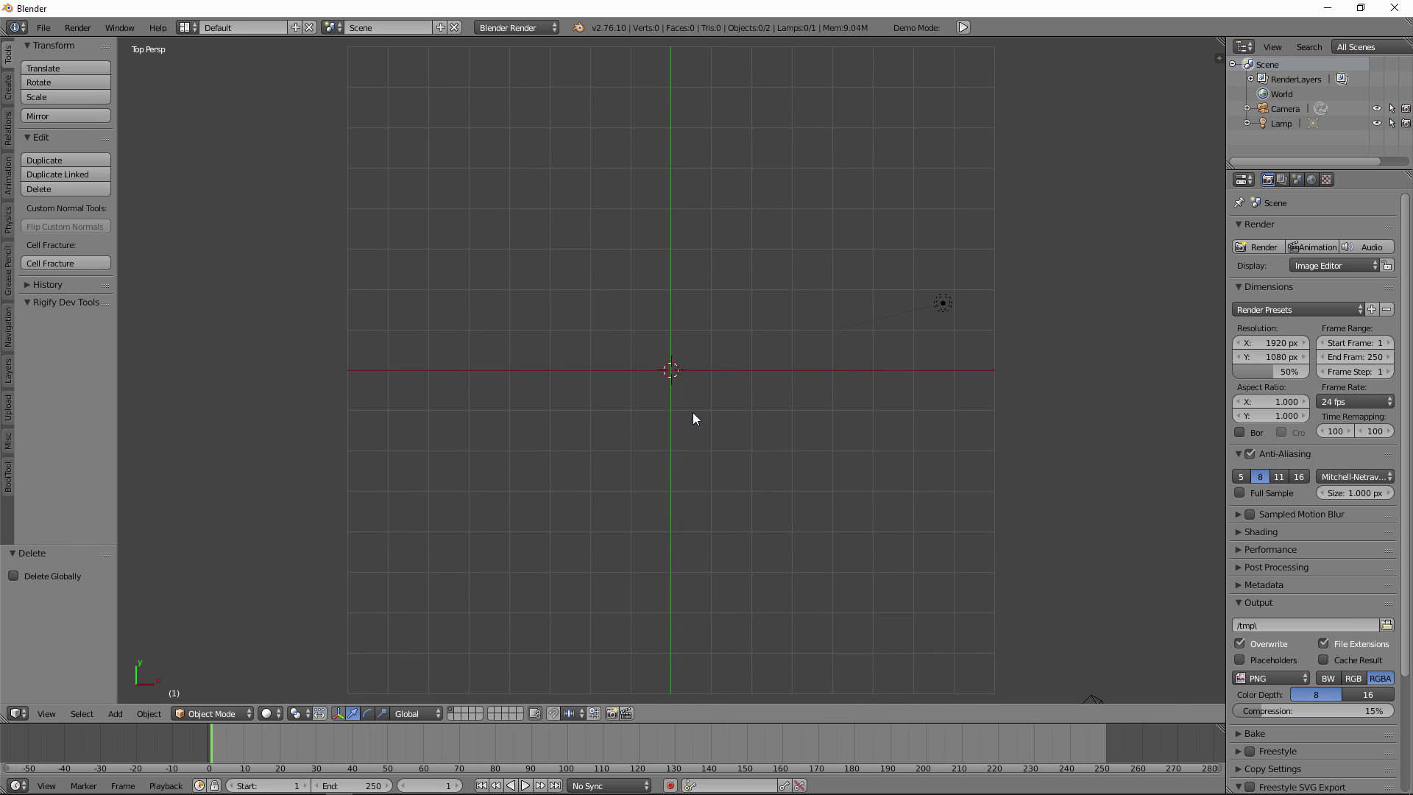
pyautogui.hotkey('shift', 'a')
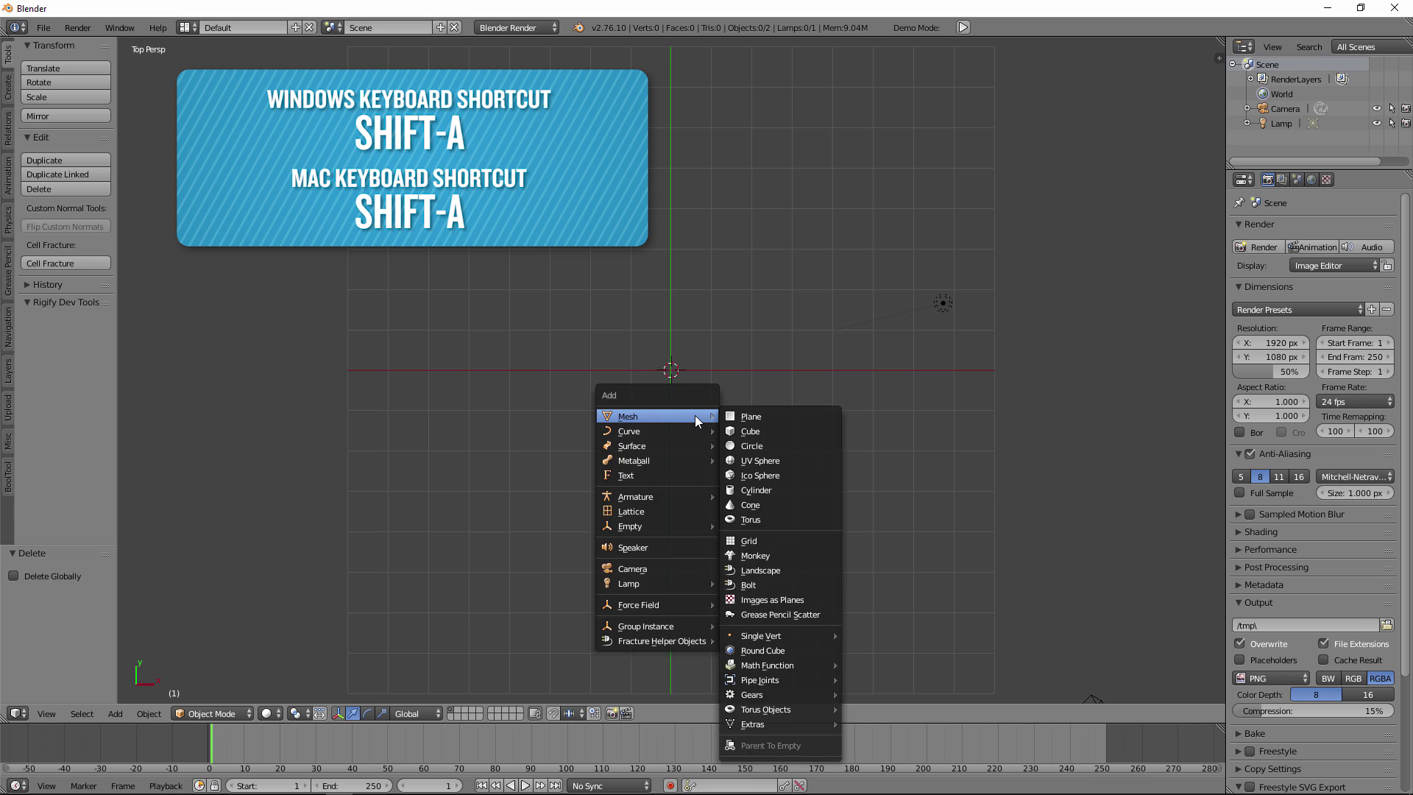
pyautogui.click(116, 713)
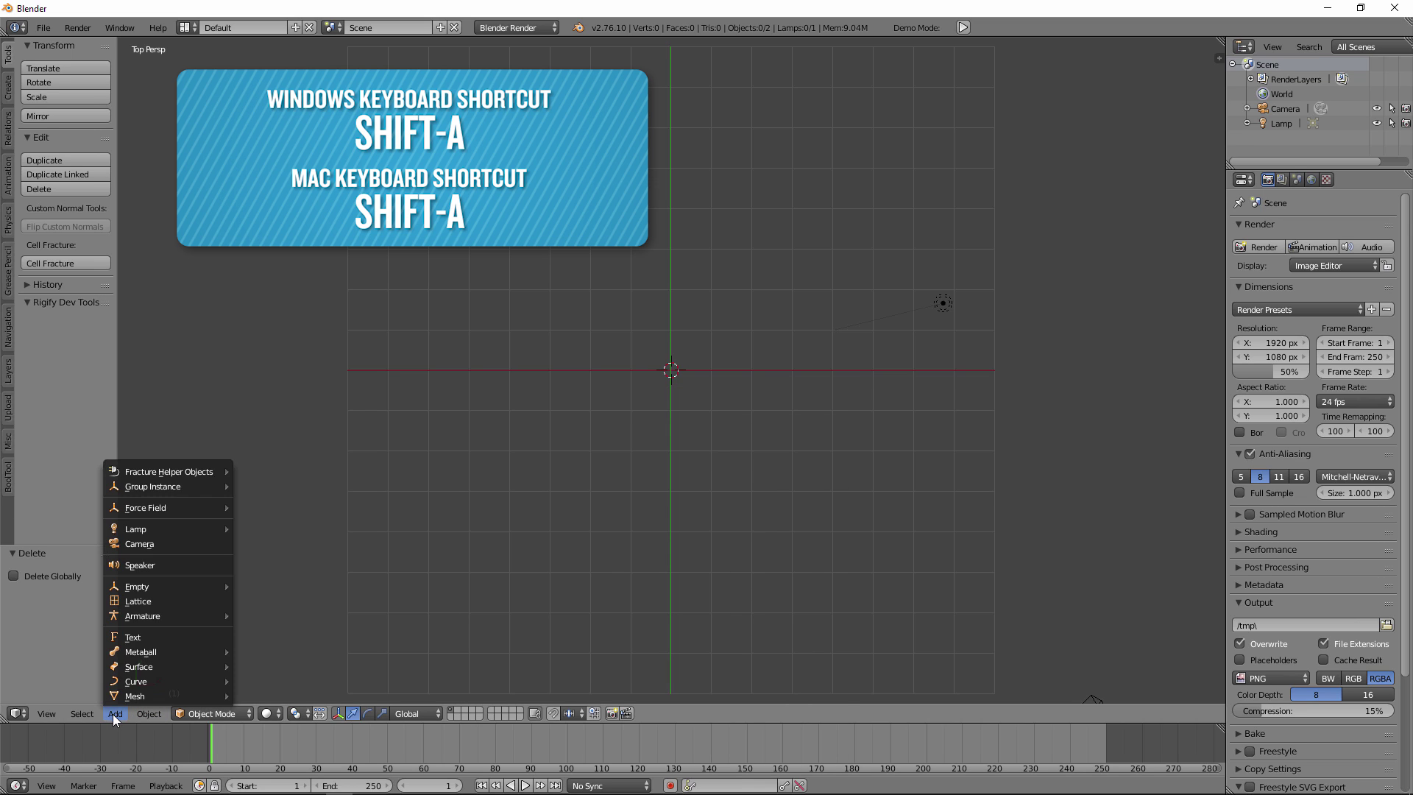
pyautogui.hotkey('shift', 'a')
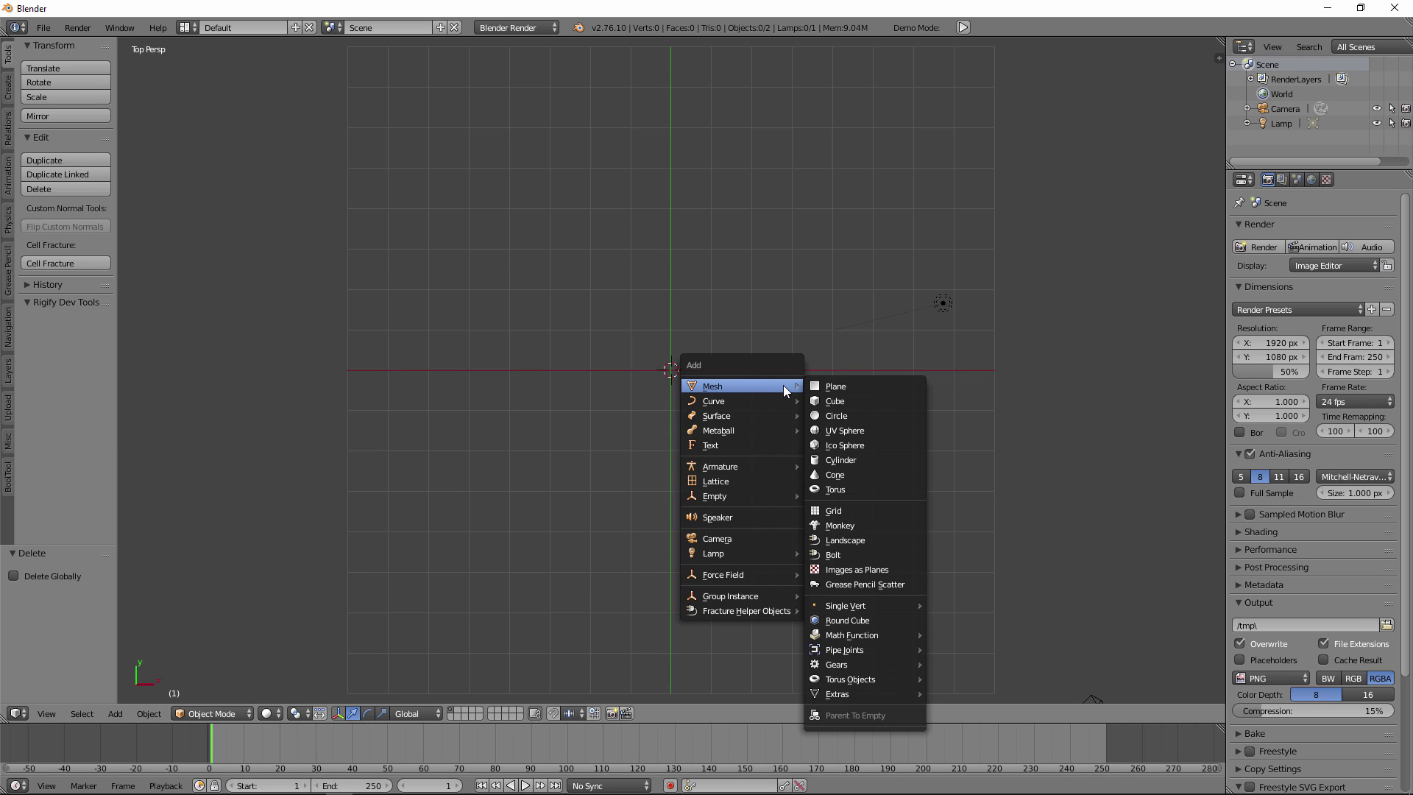
pyautogui.click(851, 417)
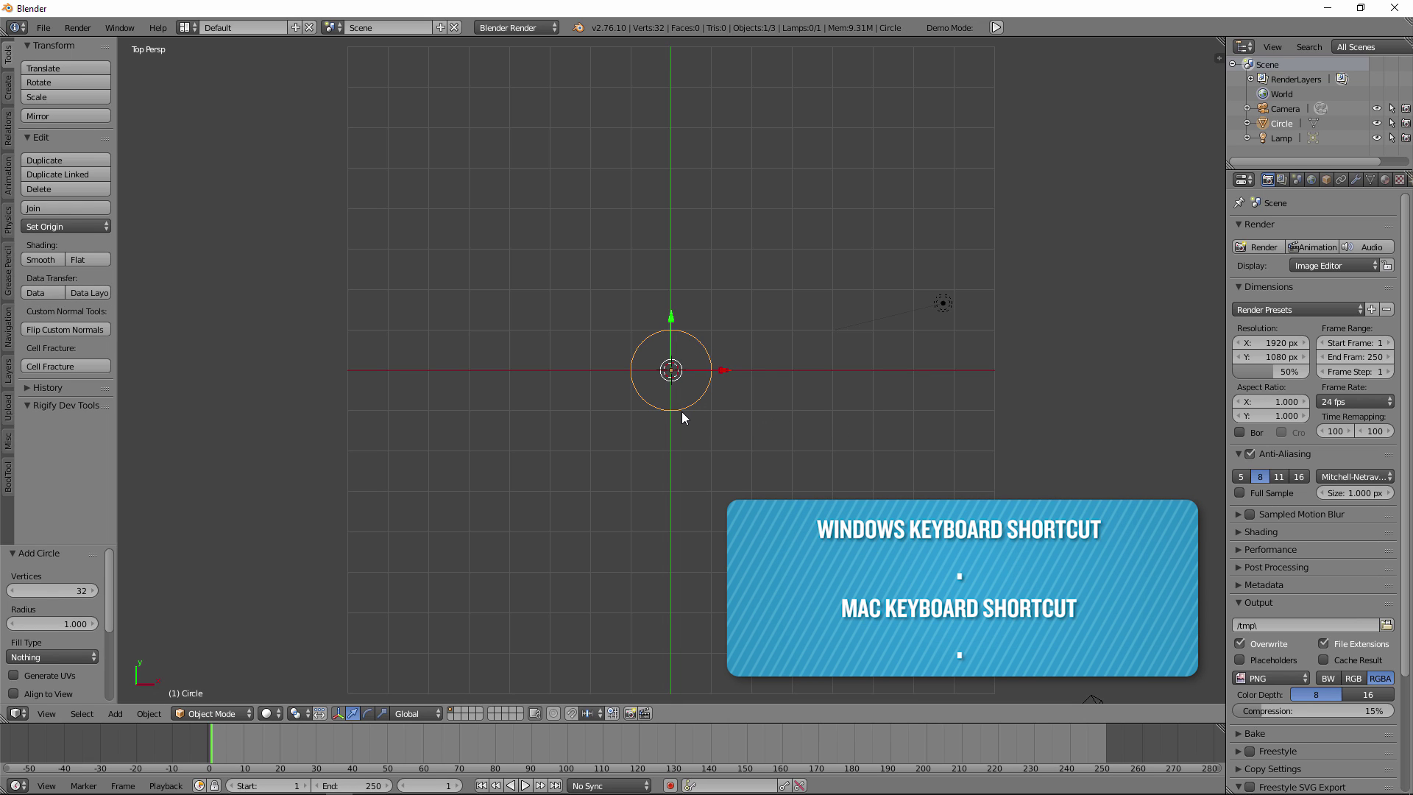
# Frame the new circle and set its vertex count to 62
pyautogui.press('KP_Decimal')
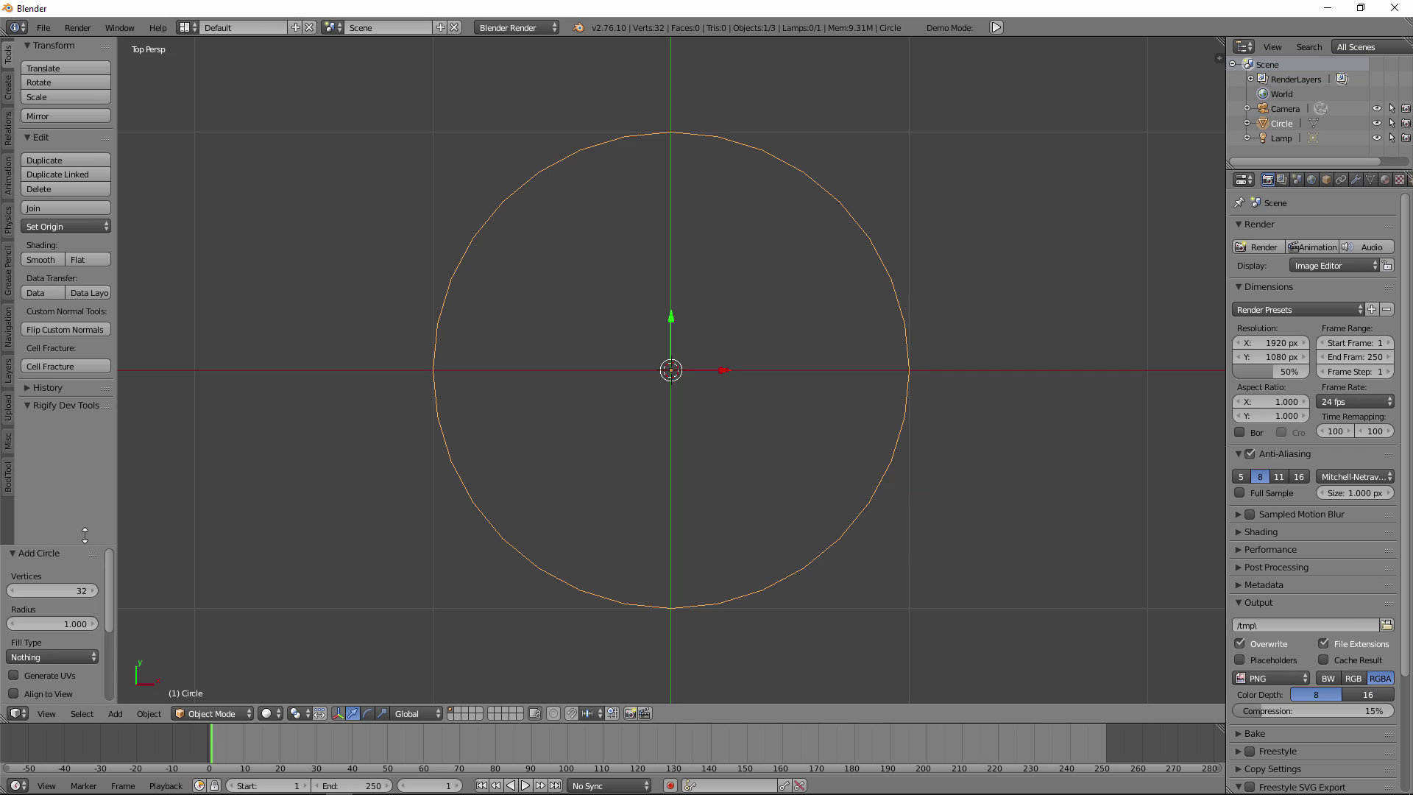
pyautogui.moveTo(87, 546); pyautogui.dragTo(86, 452)
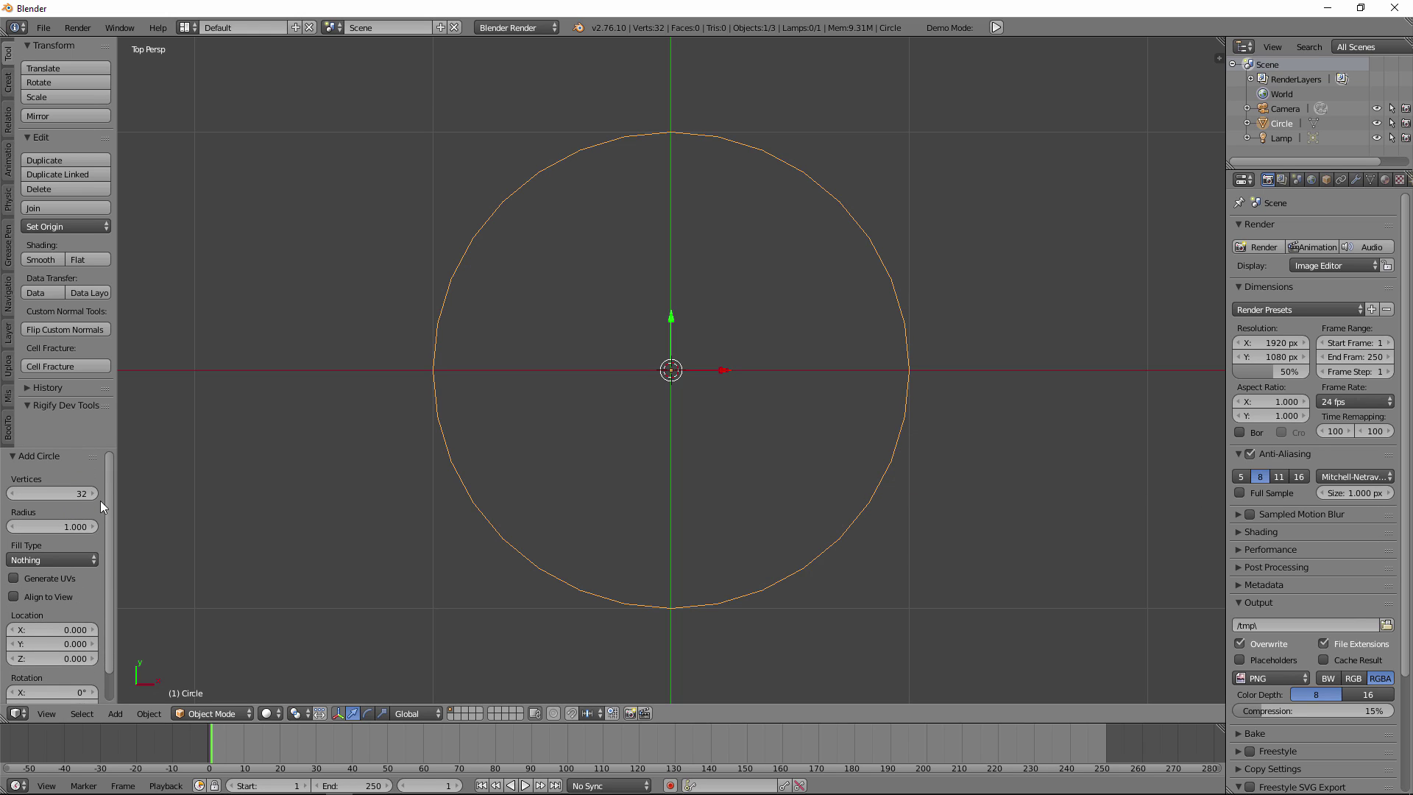
pyautogui.moveTo(70, 496)
pyautogui.mouseDown()
pyautogui.moveTo(60, 491)
pyautogui.moveTo(82, 493)
pyautogui.mouseUp()
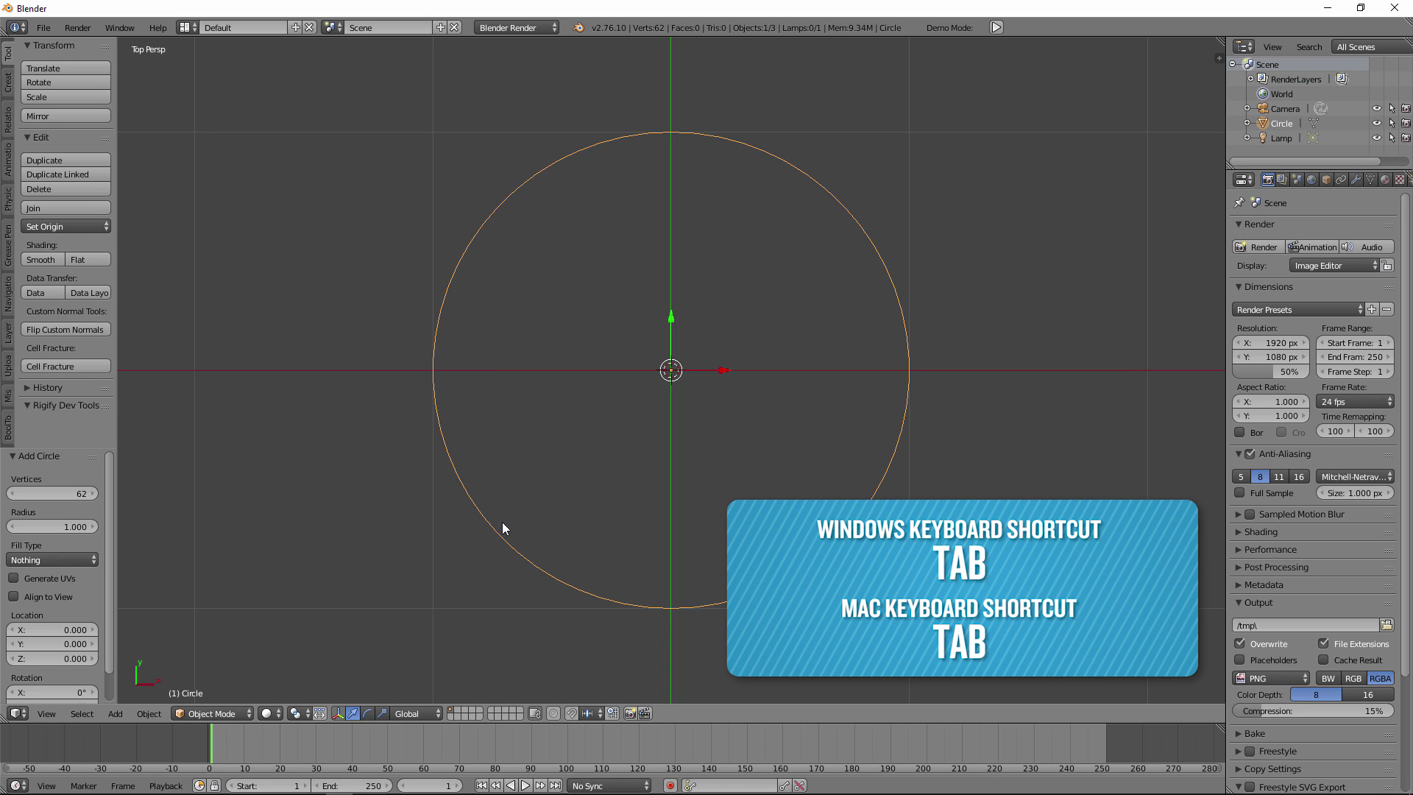
# Switch the circle to Edit Mode
pyautogui.press('Tab')
pyautogui.click(233, 713)
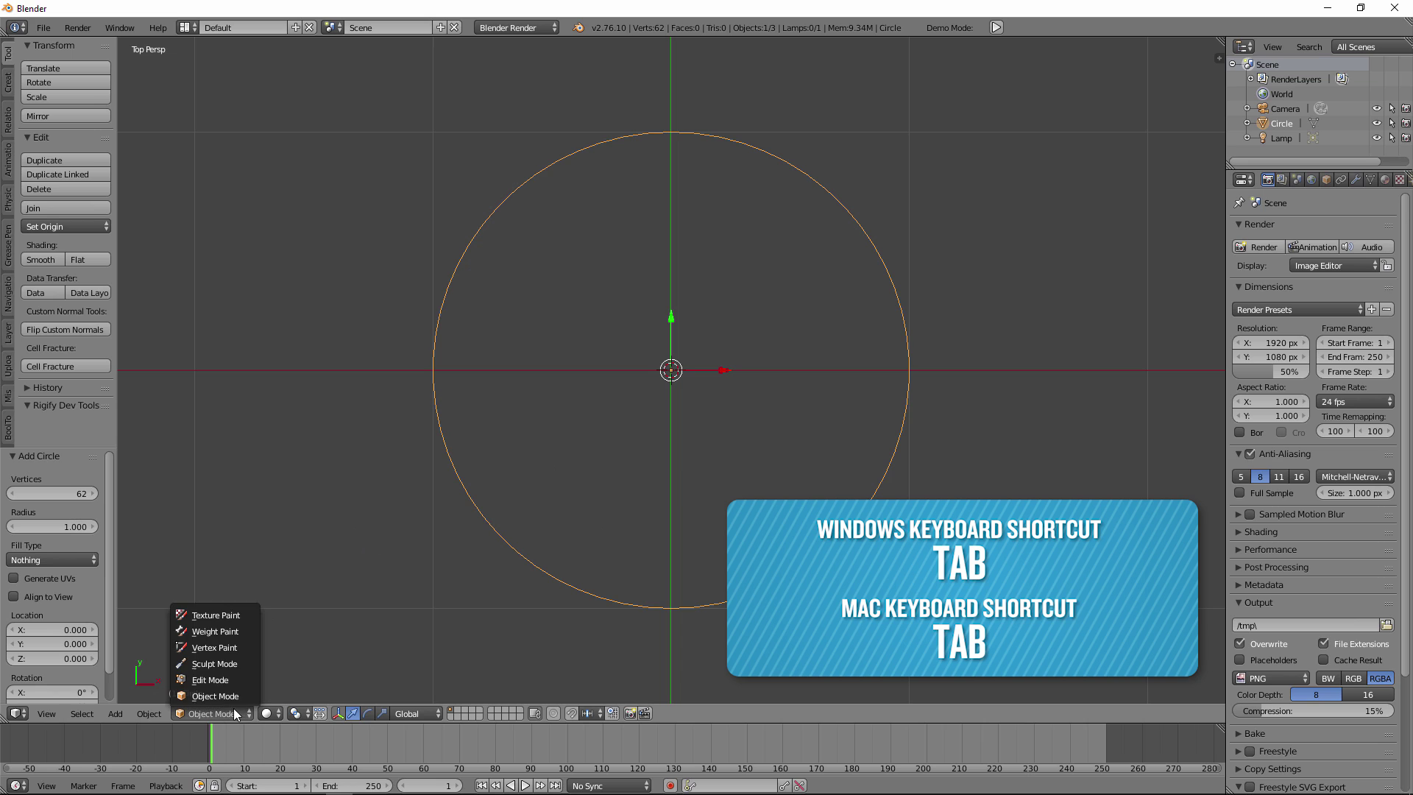
pyautogui.click(242, 694)
pyautogui.press('Tab')
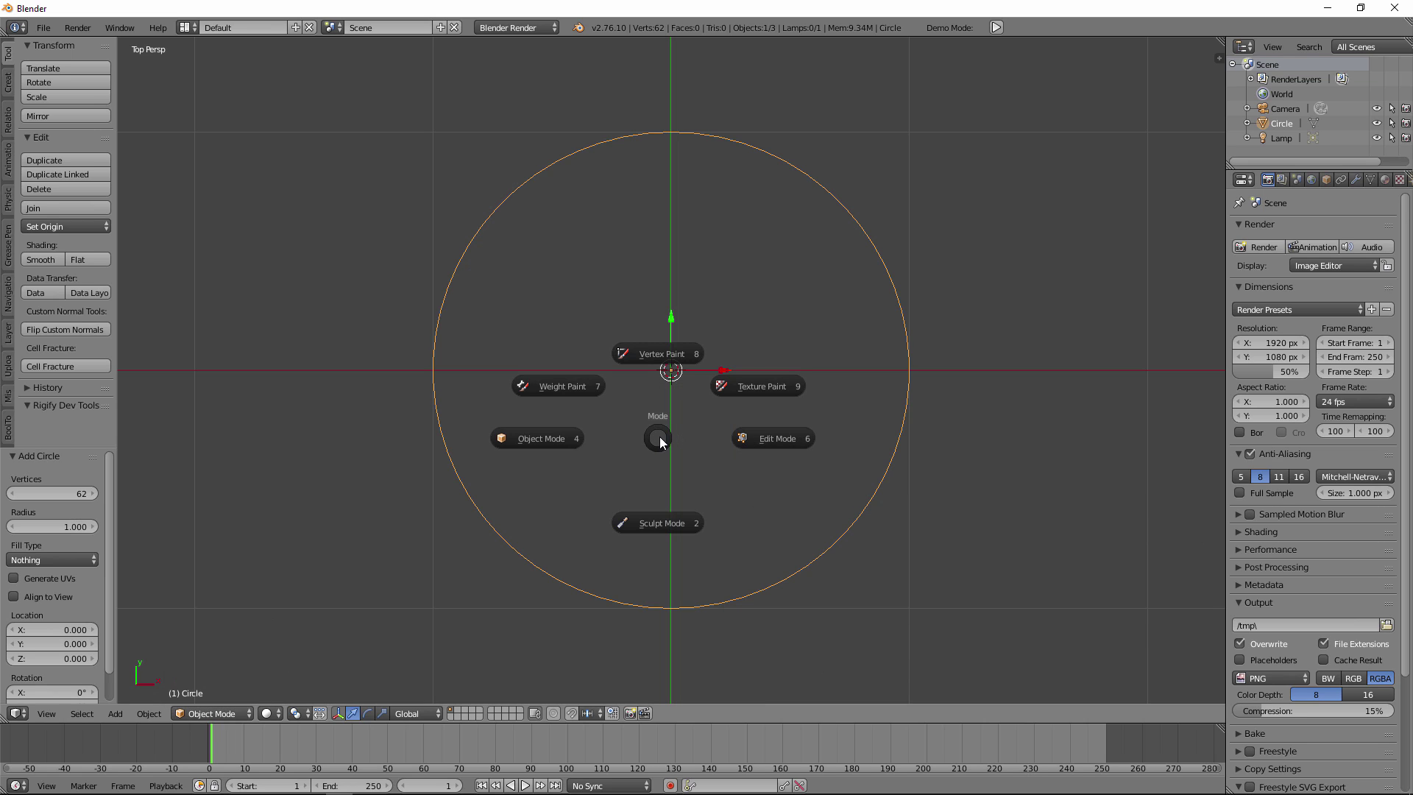
pyautogui.click(771, 435)
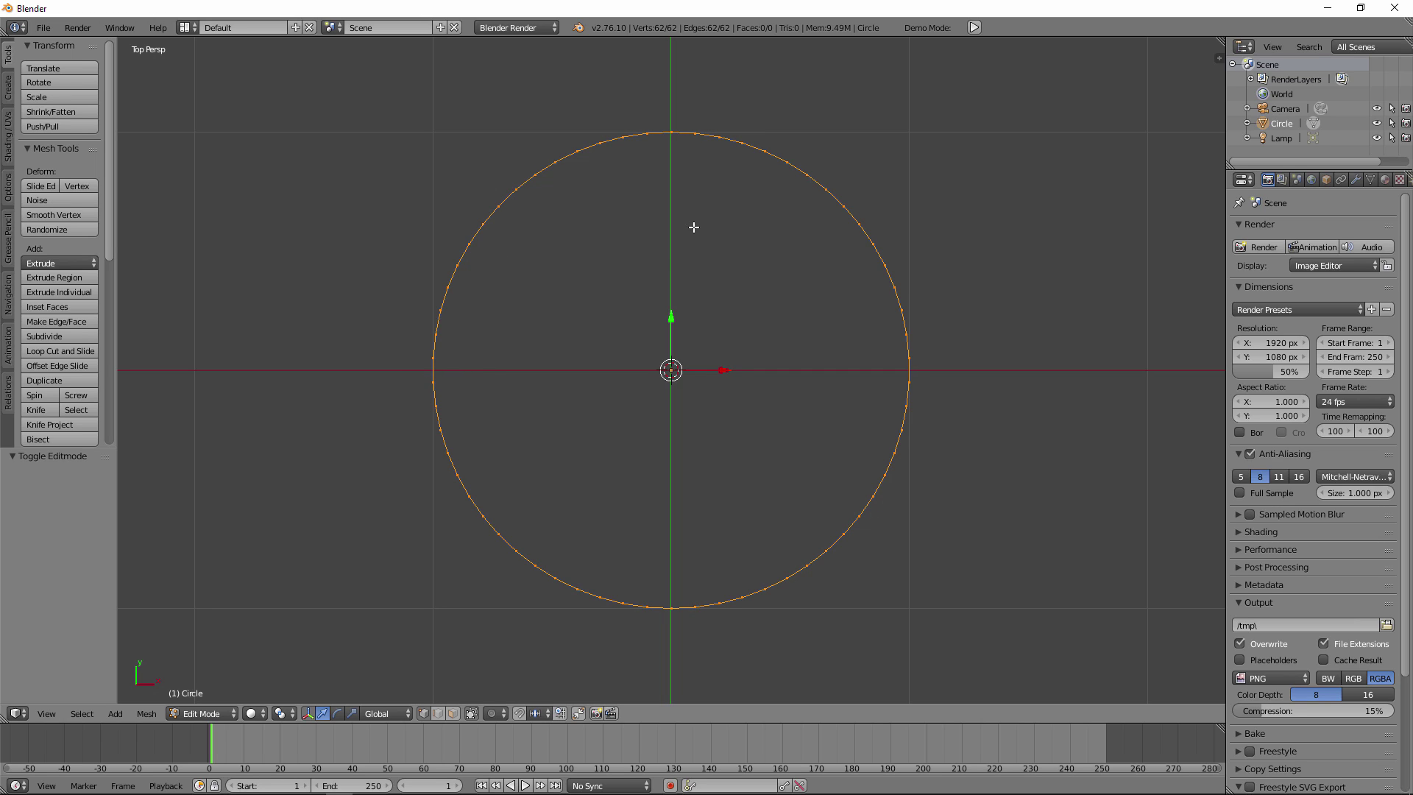
# Activate the rotation manipulator and rotate all of the circle's vertices by 90 degrees
pyautogui.click(338, 714)
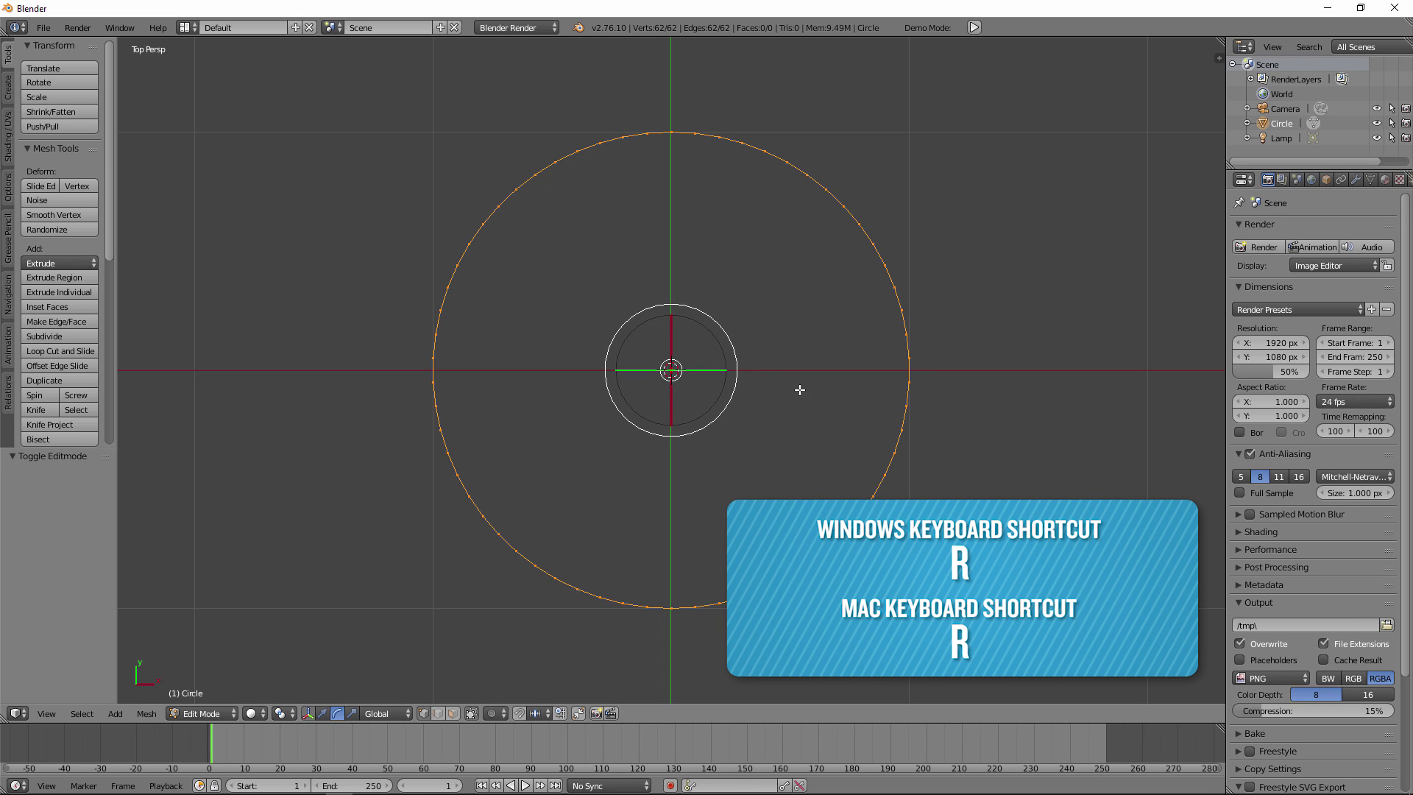
pyautogui.press('r')
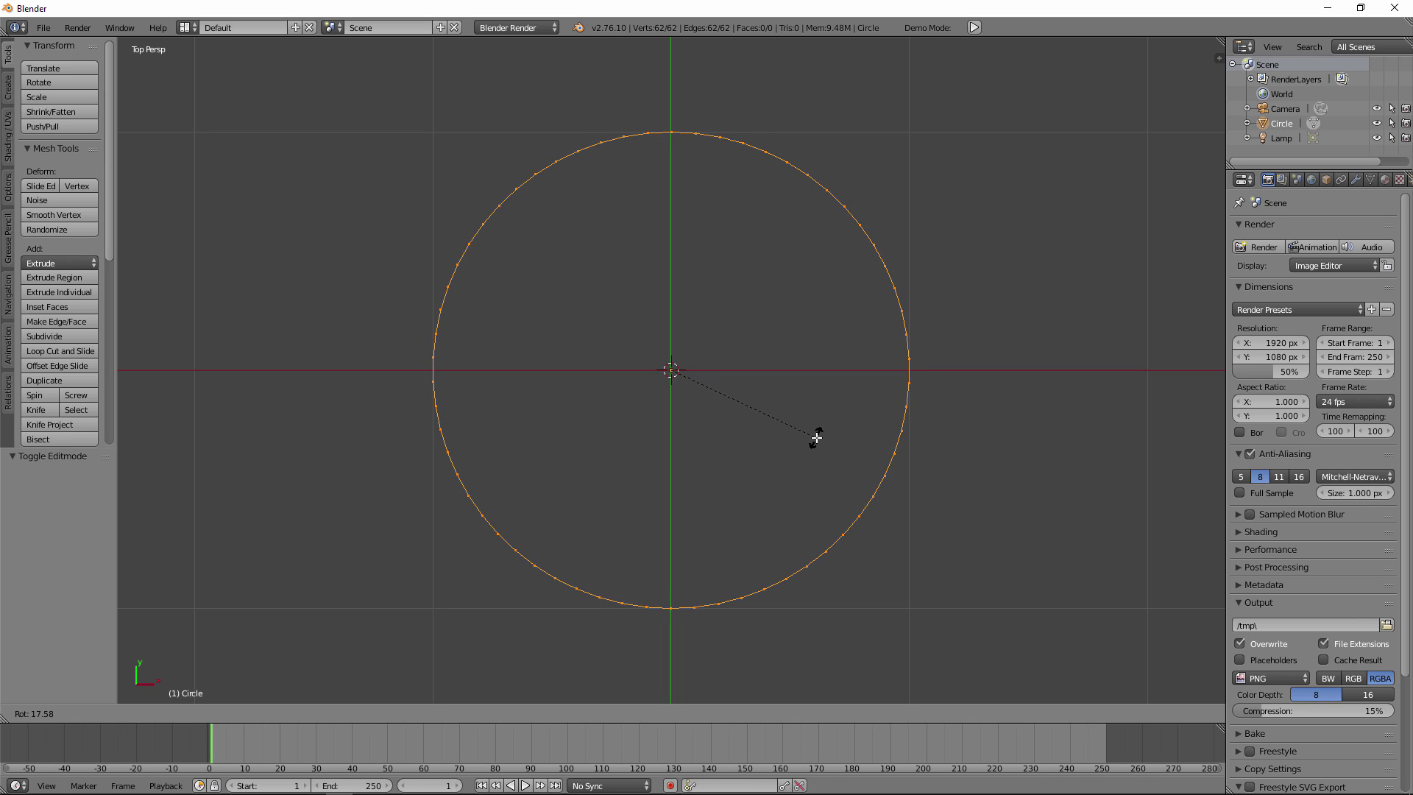
pyautogui.write('90')
pyautogui.press('Return')
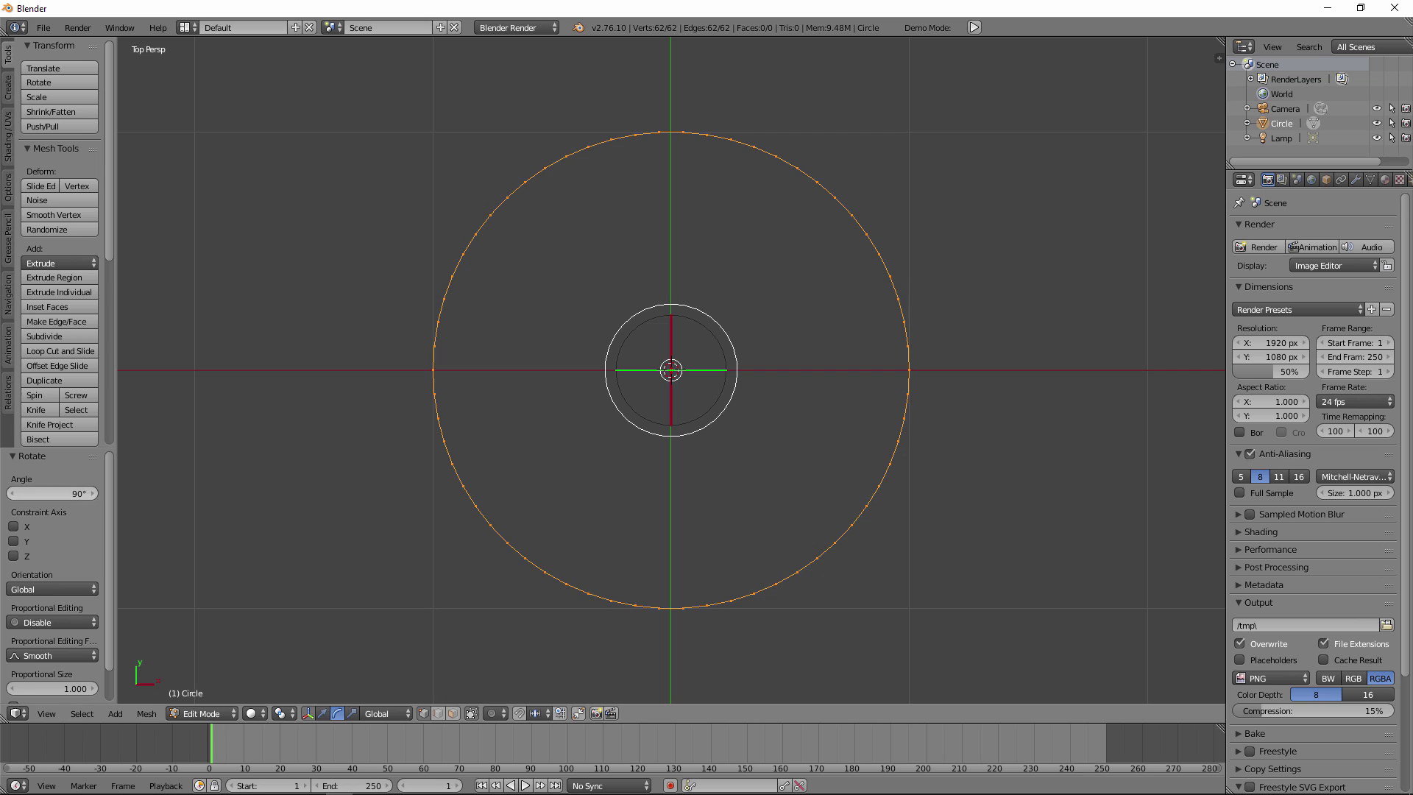
pyautogui.moveTo(70, 502); pyautogui.dragTo(68, 498)
pyautogui.click(68, 498)
pyautogui.write('90')
pyautogui.press('Return')
# Delete the topmost and bottommost edges of the circle in edge select mode, splitting it into two halves
pyautogui.hotkey('ctrl', 'Tab')
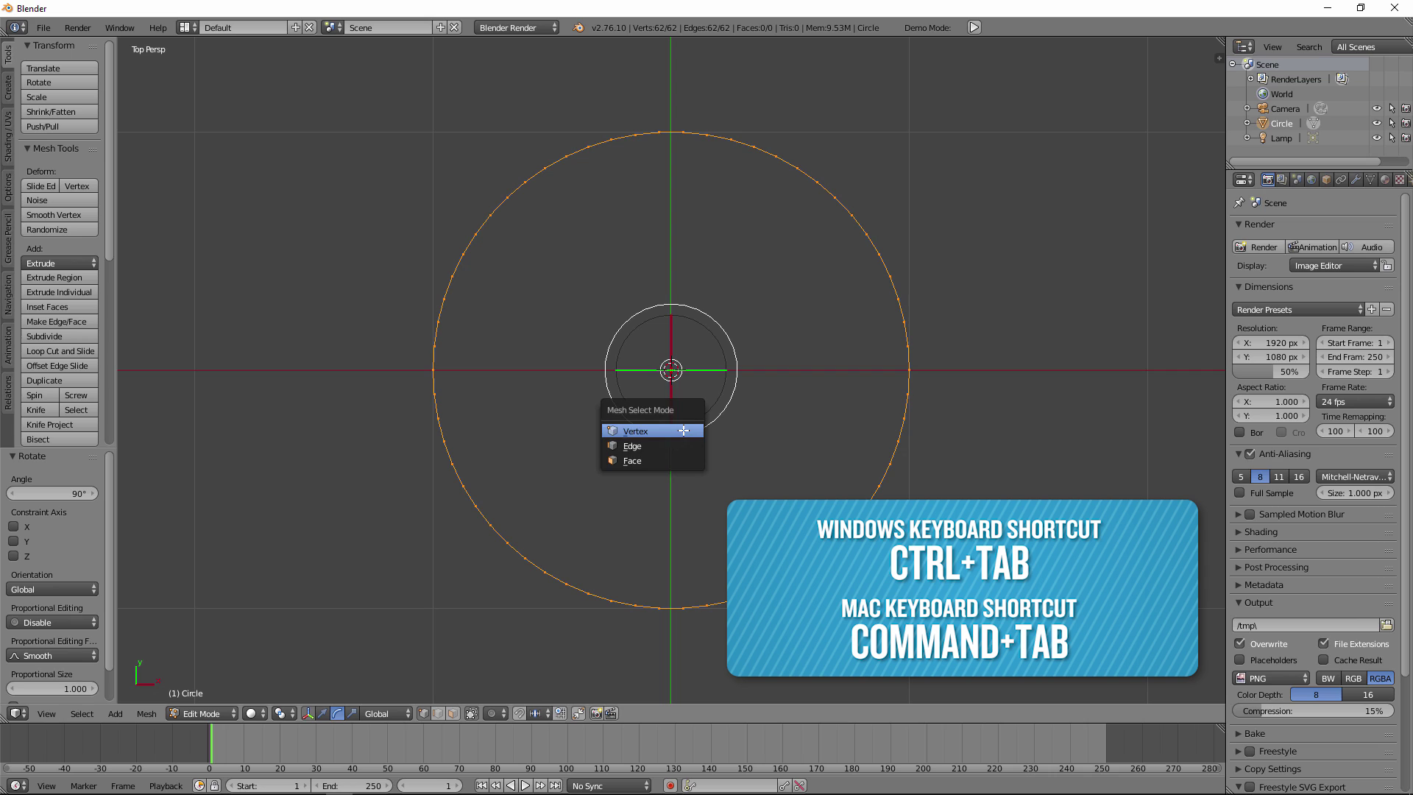
pyautogui.click(664, 446)
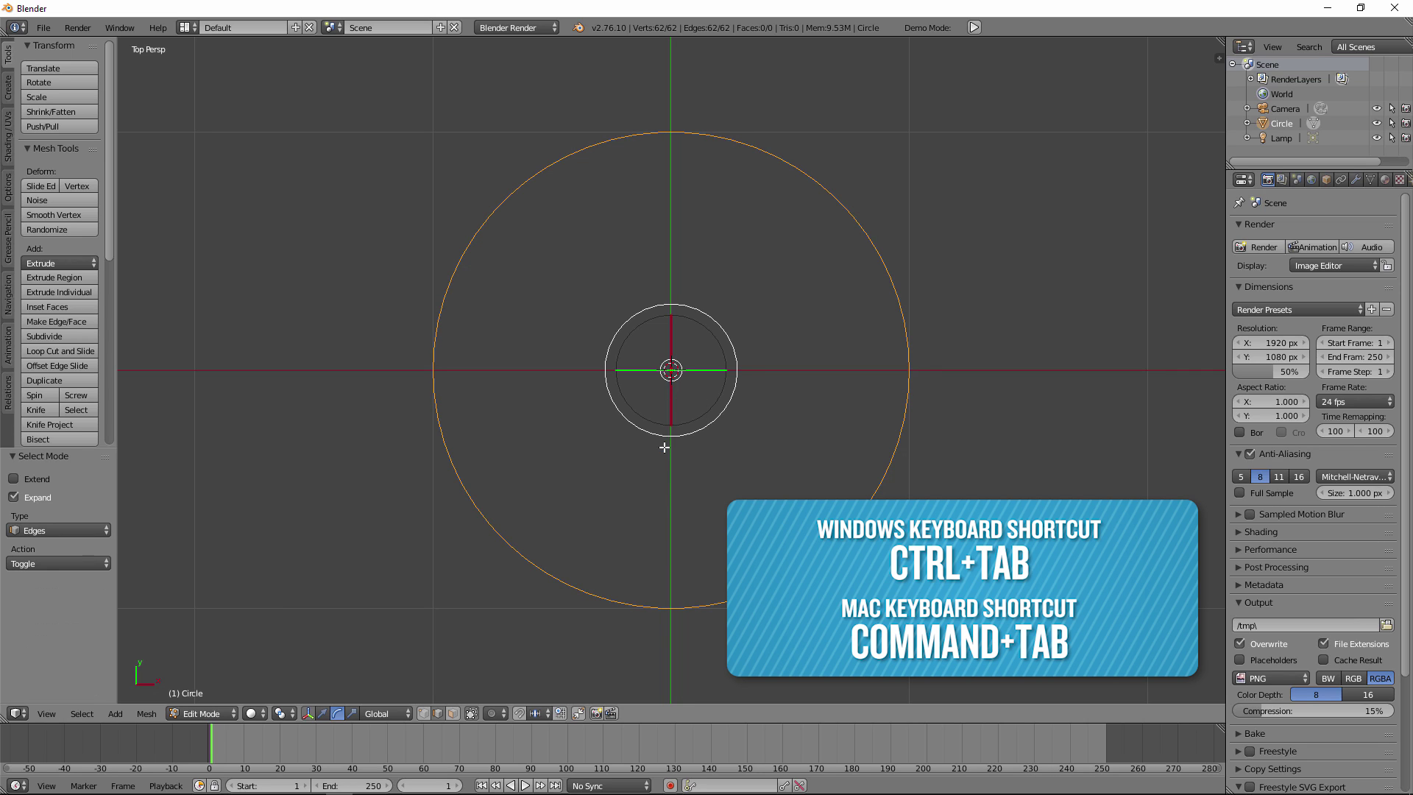
pyautogui.rightClick(673, 609)
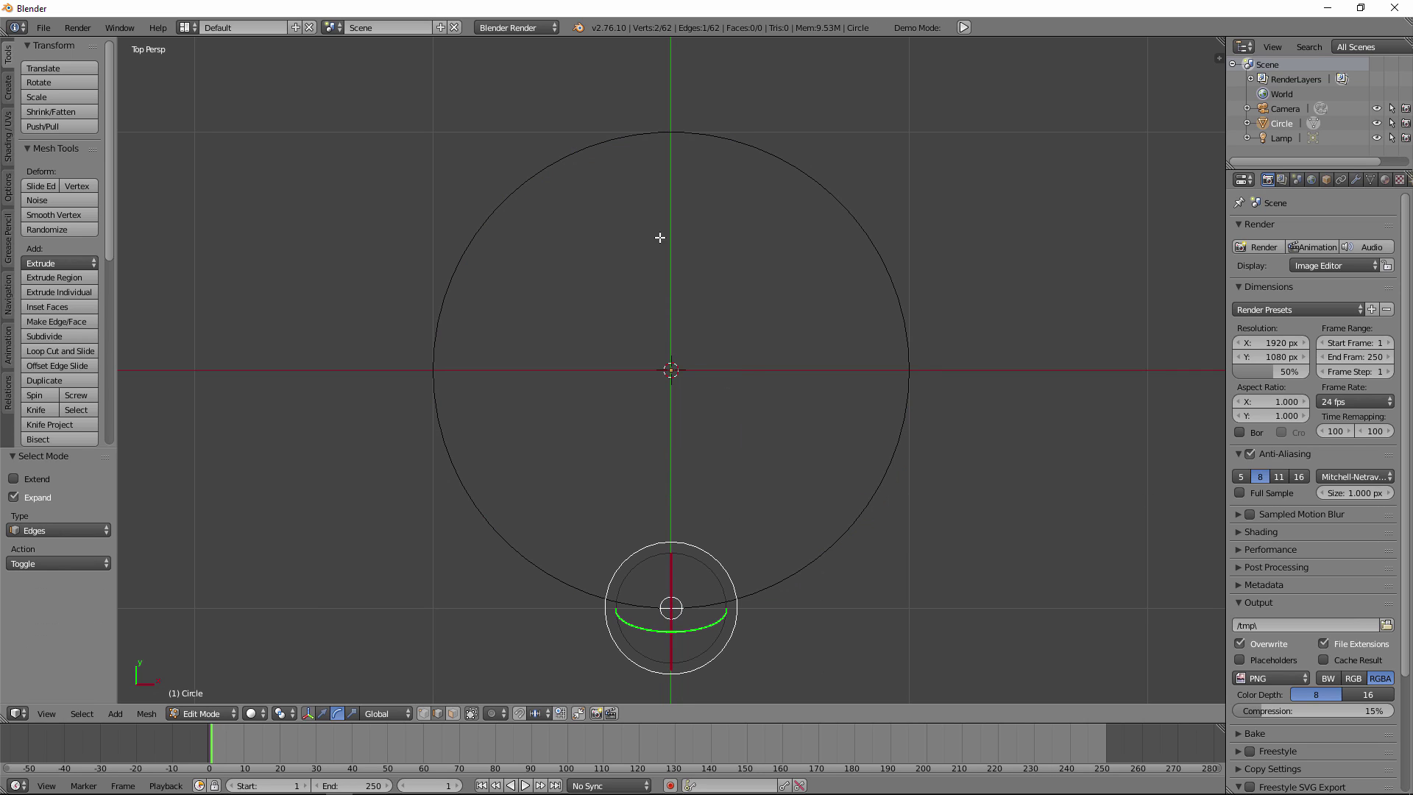
pyautogui.keyDown('shift'); pyautogui.rightClick(675, 136); pyautogui.keyUp('shift')
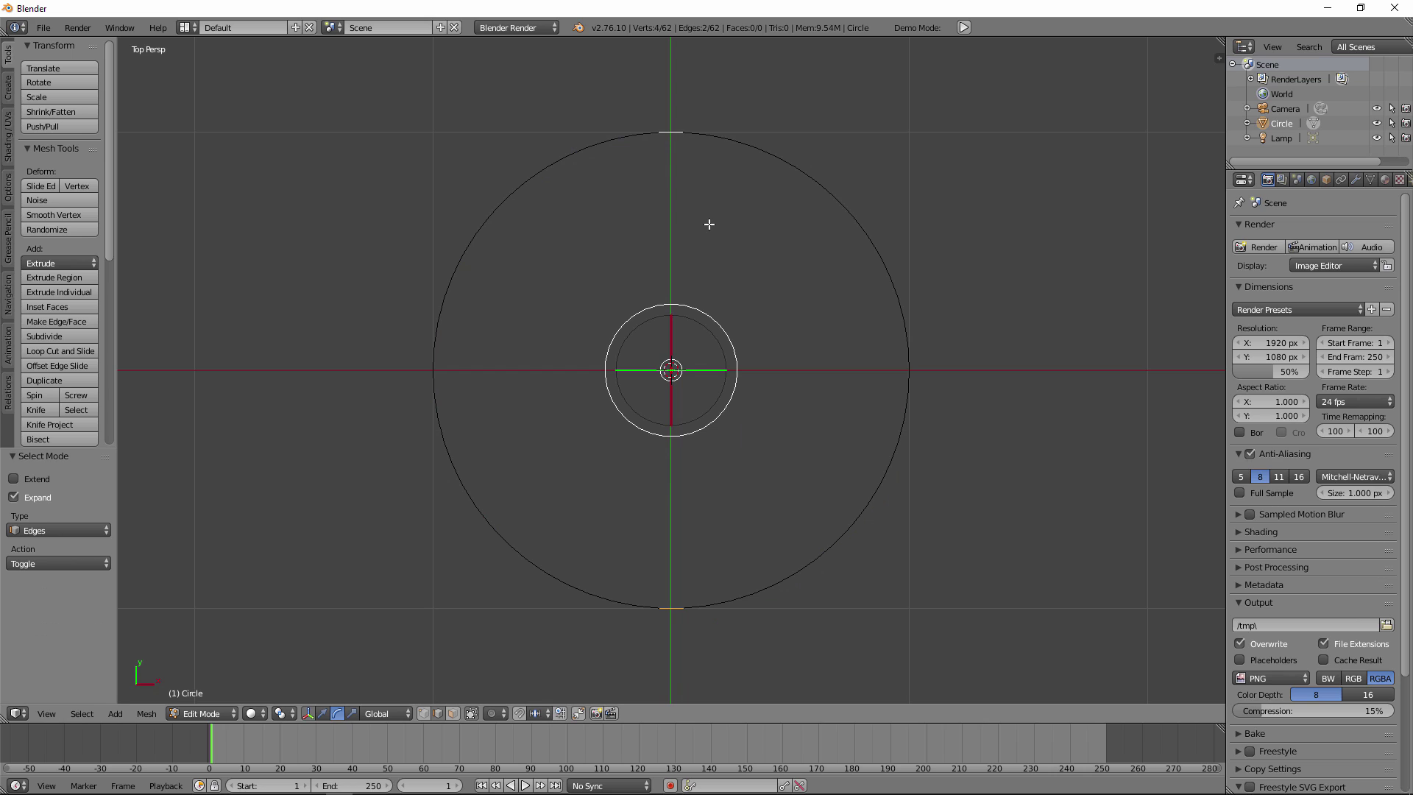
pyautogui.press('x')
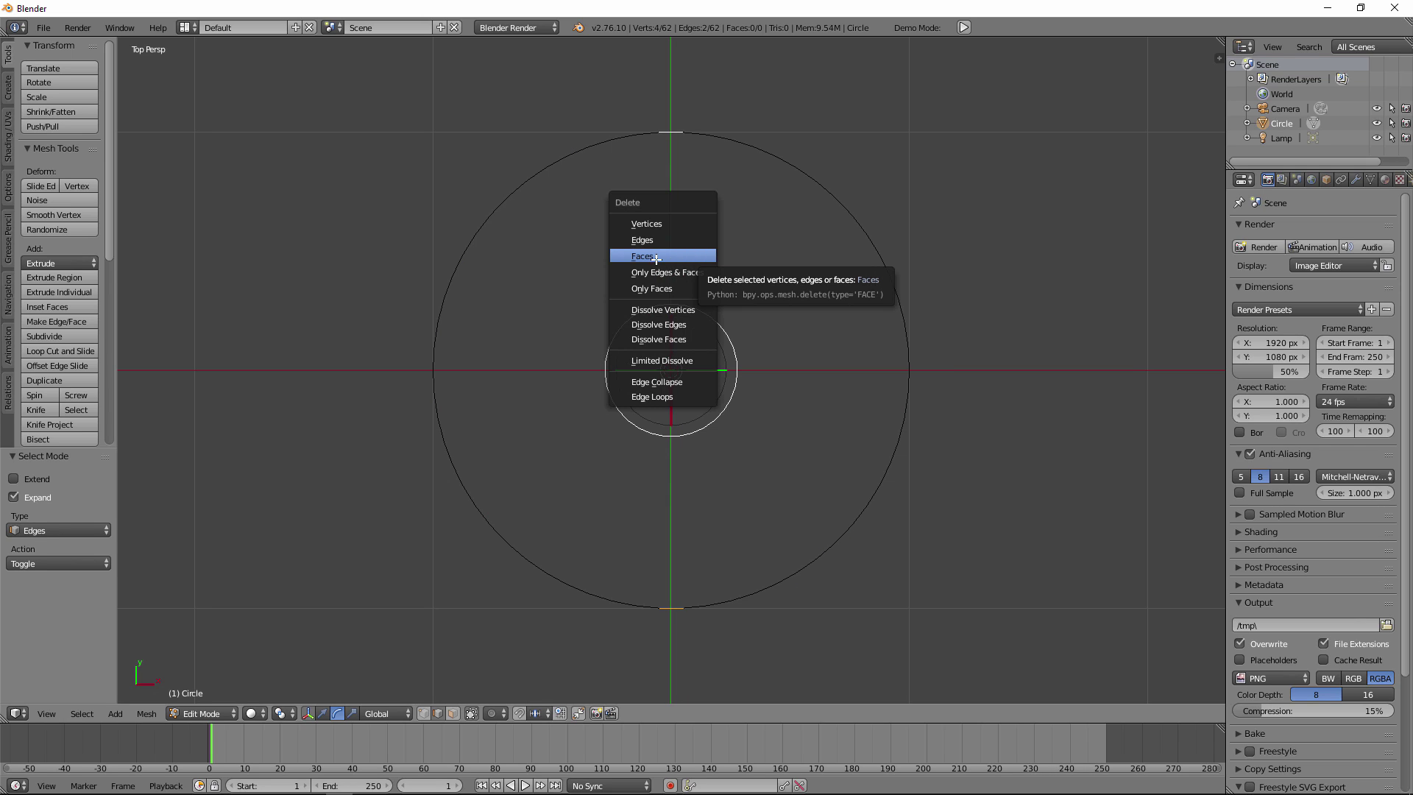
pyautogui.click(644, 237)
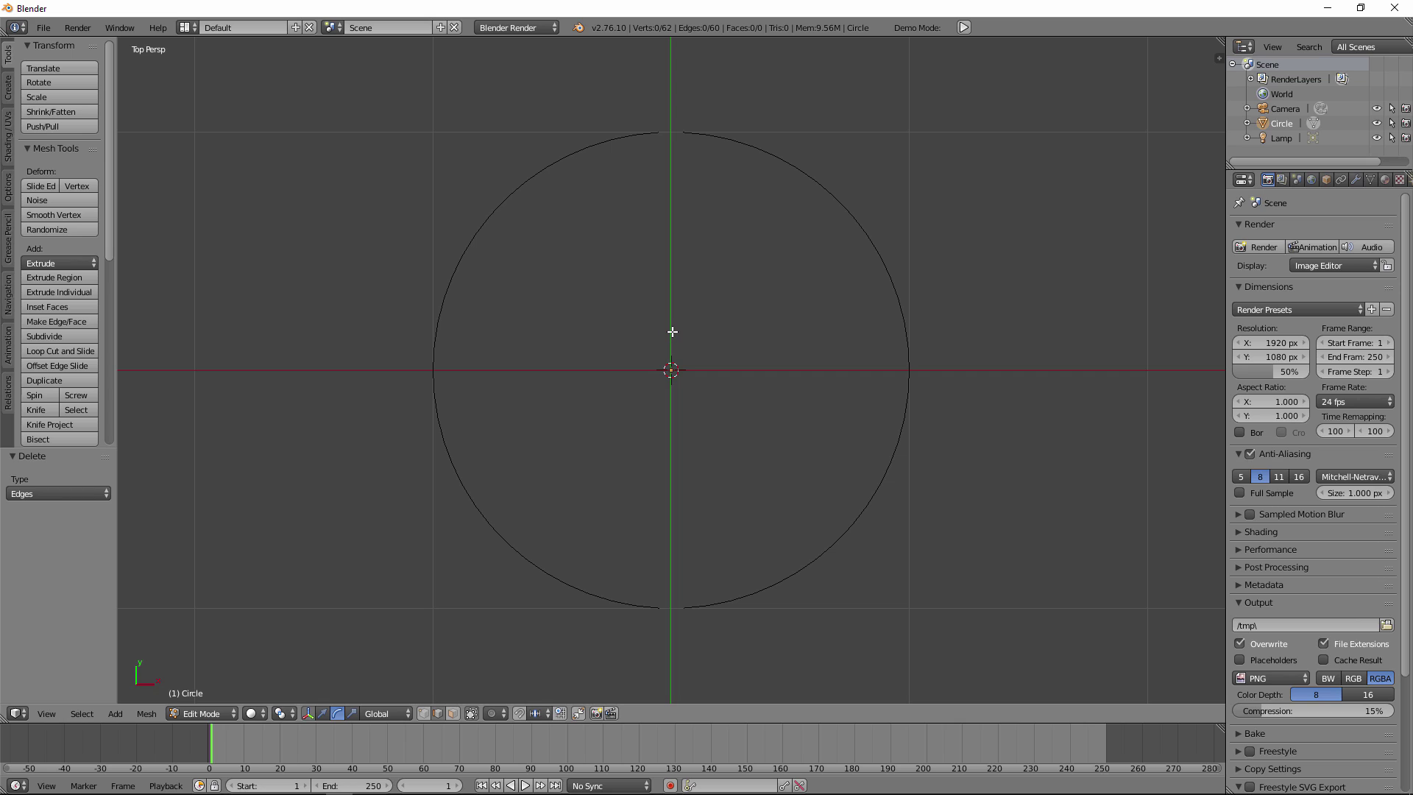
# Change to vertex select mode and select all vertices of both half circles
pyautogui.hotkey('ctrl', 'Tab')
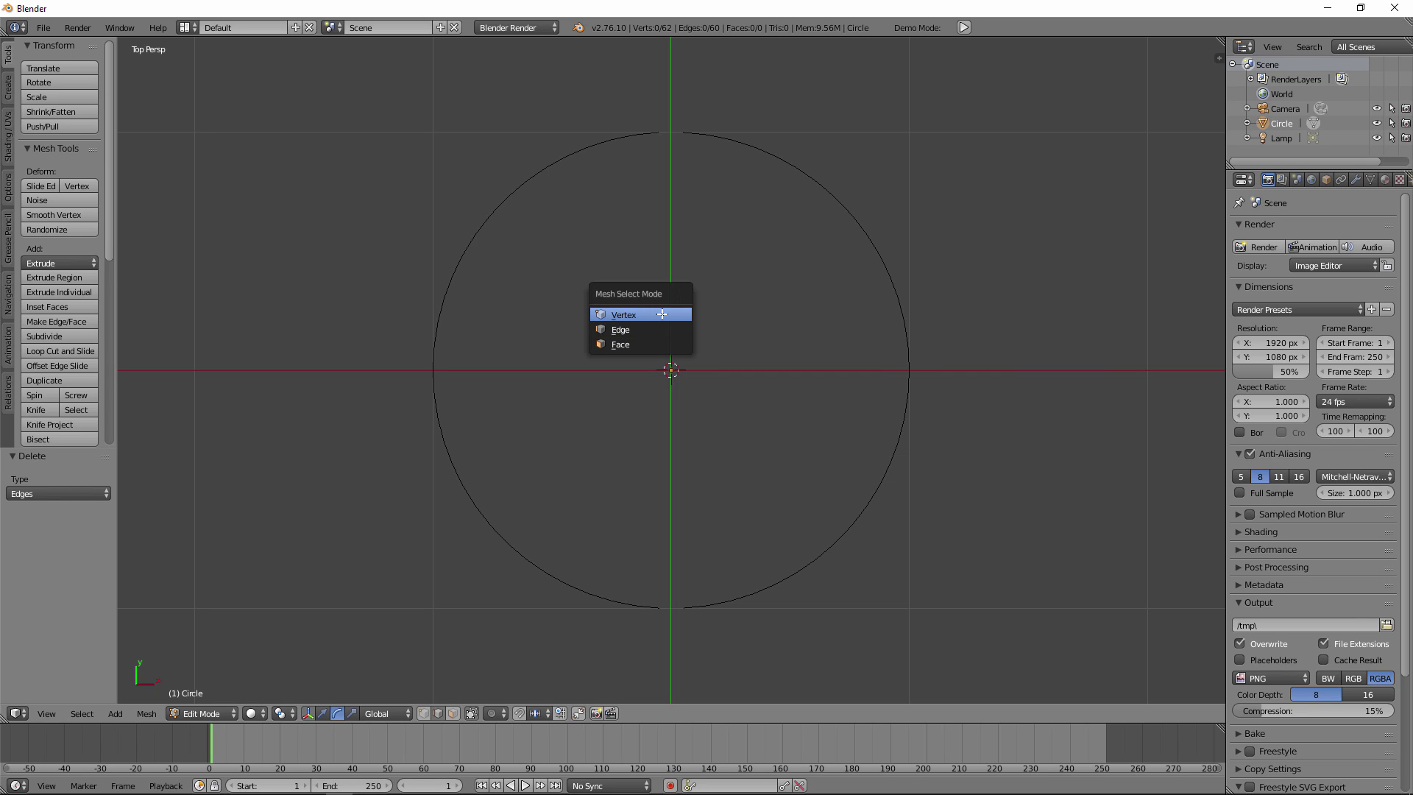
pyautogui.click(670, 318)
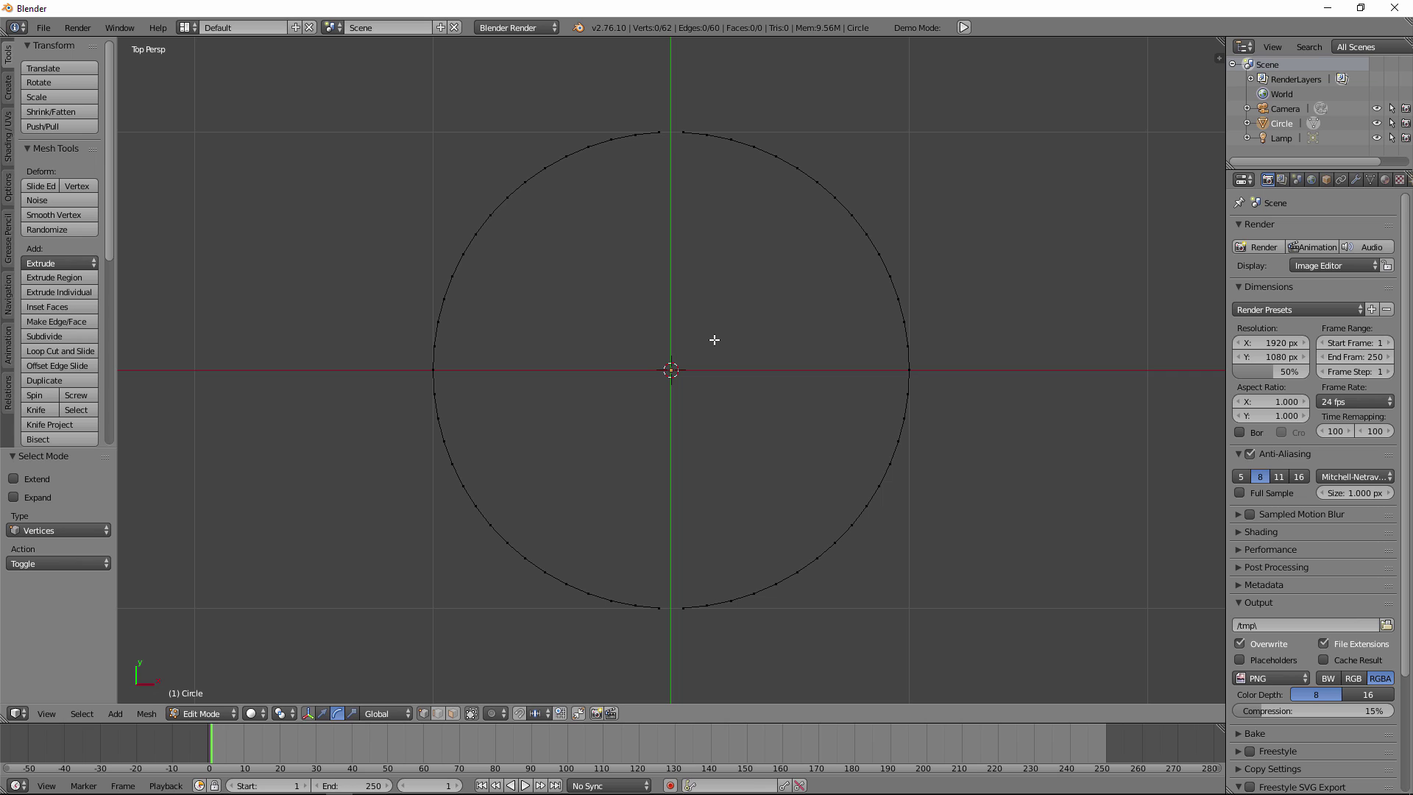
pyautogui.press('a')
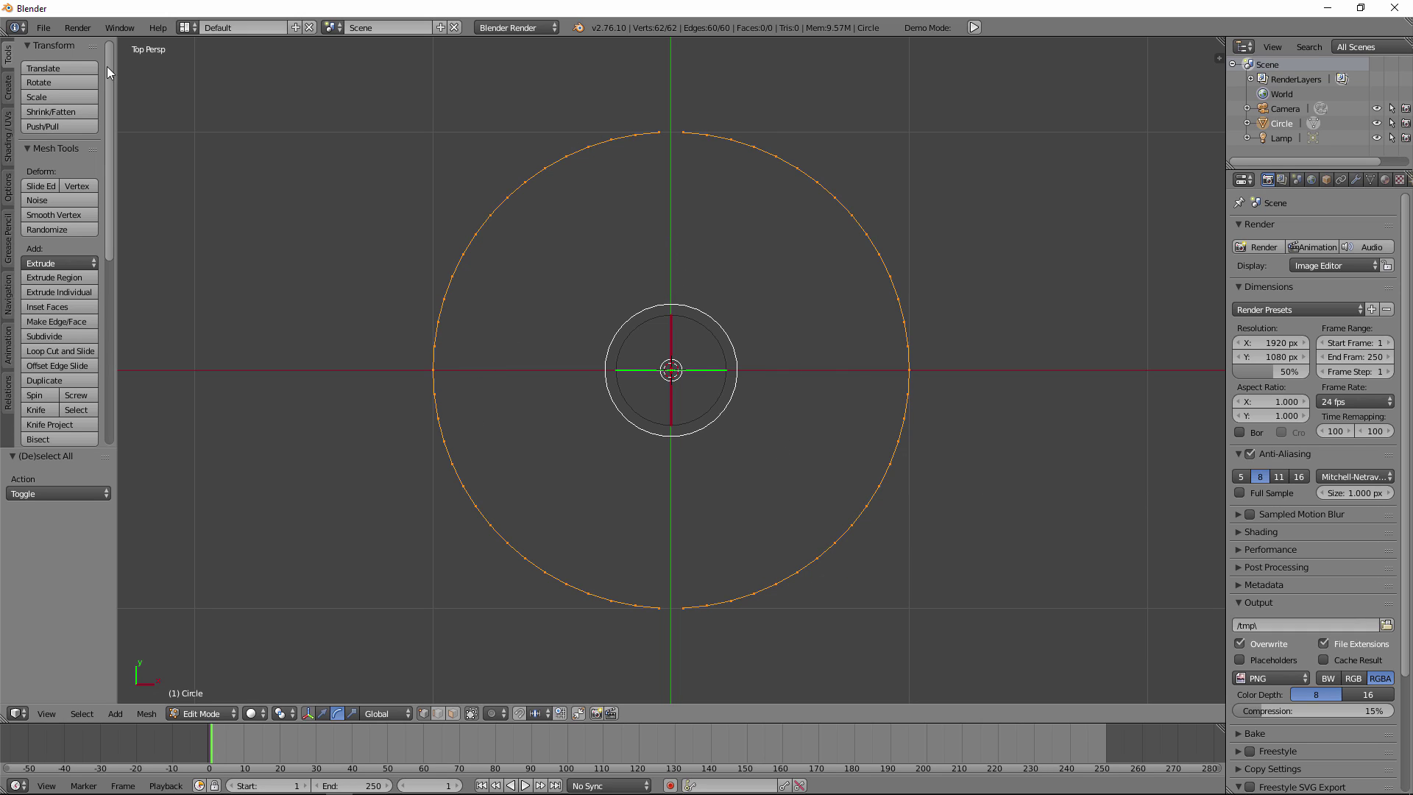
# Join the two selected half circles with faces using the LoopTools Bridge / Loft operator found through the operator search
pyautogui.moveTo(40, 44); pyautogui.dragTo(52, 92)
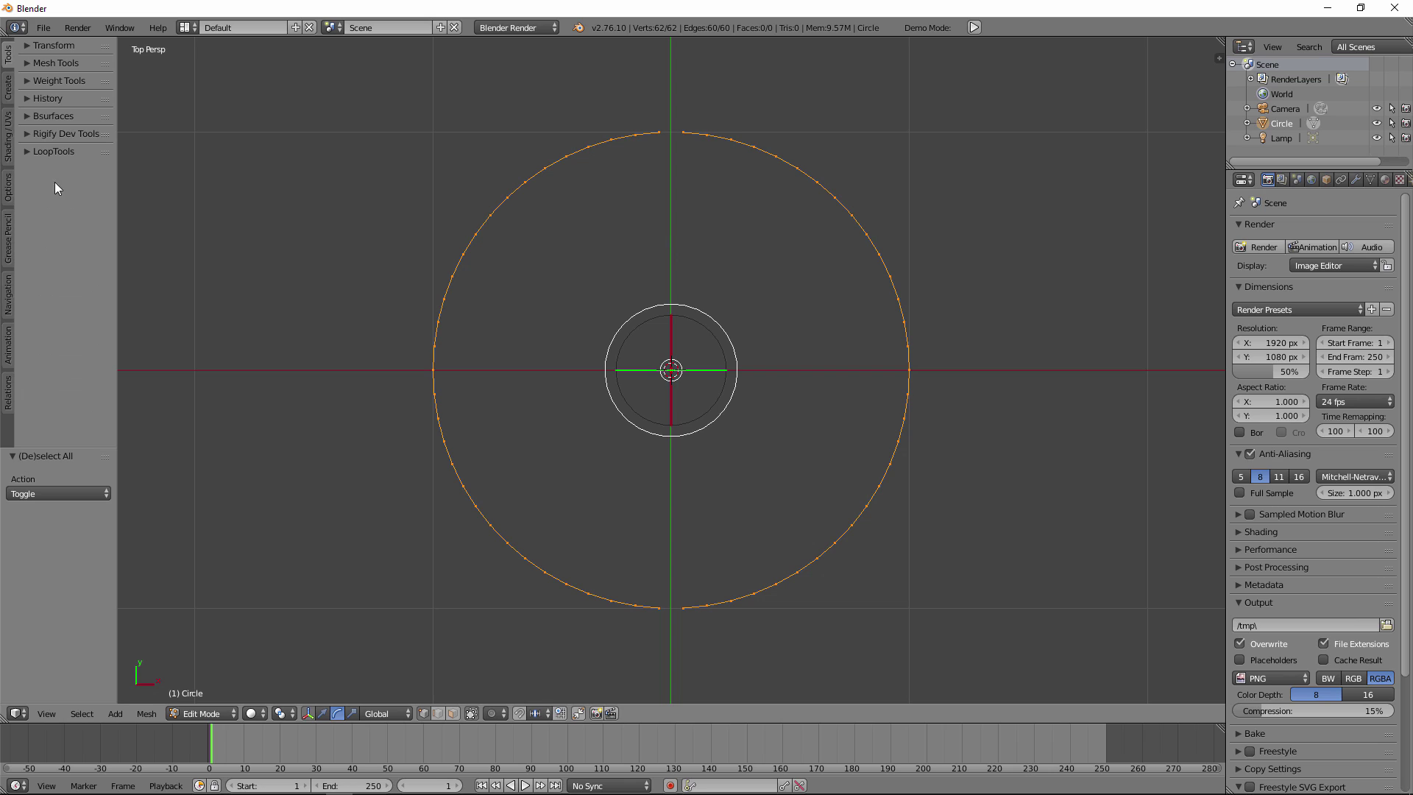
pyautogui.click(62, 152)
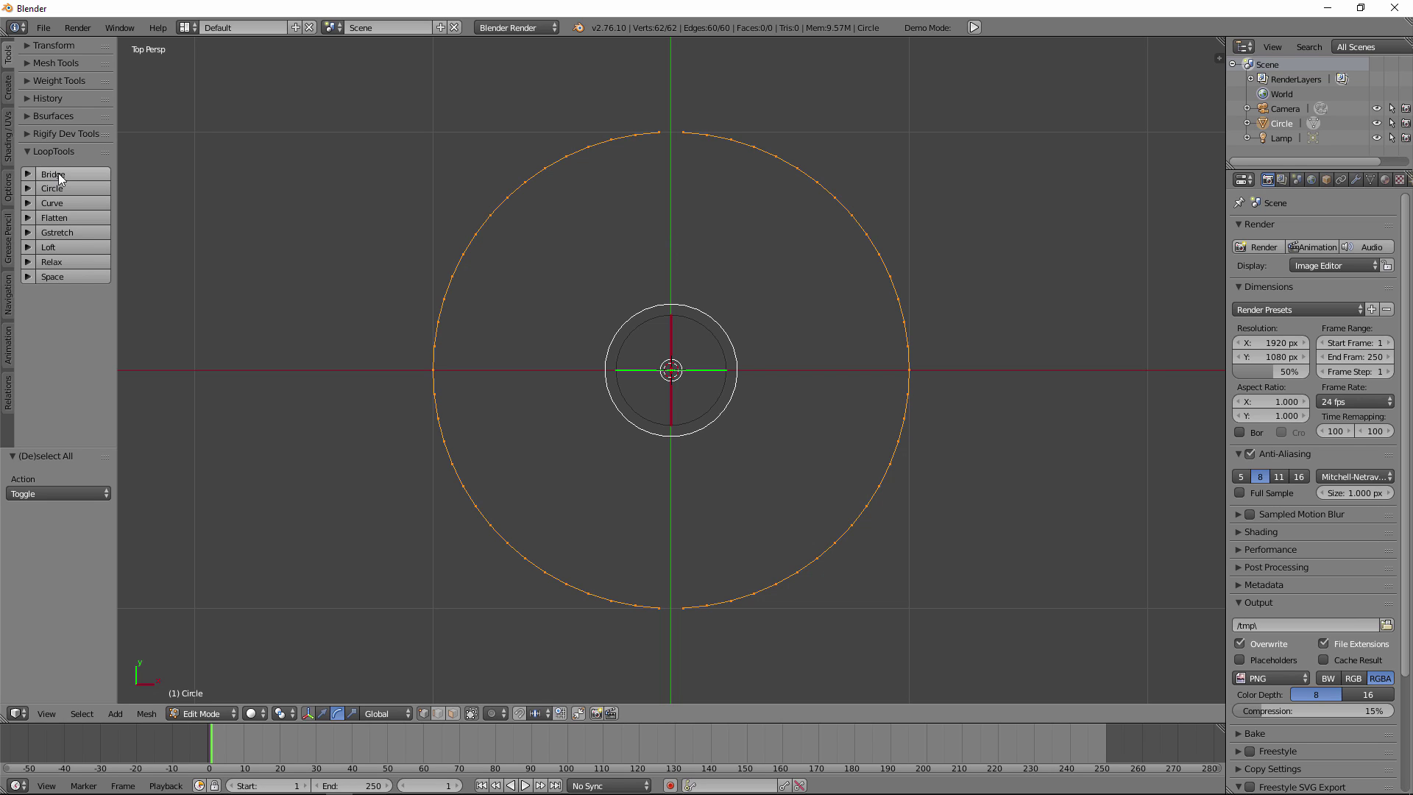
pyautogui.press('space')
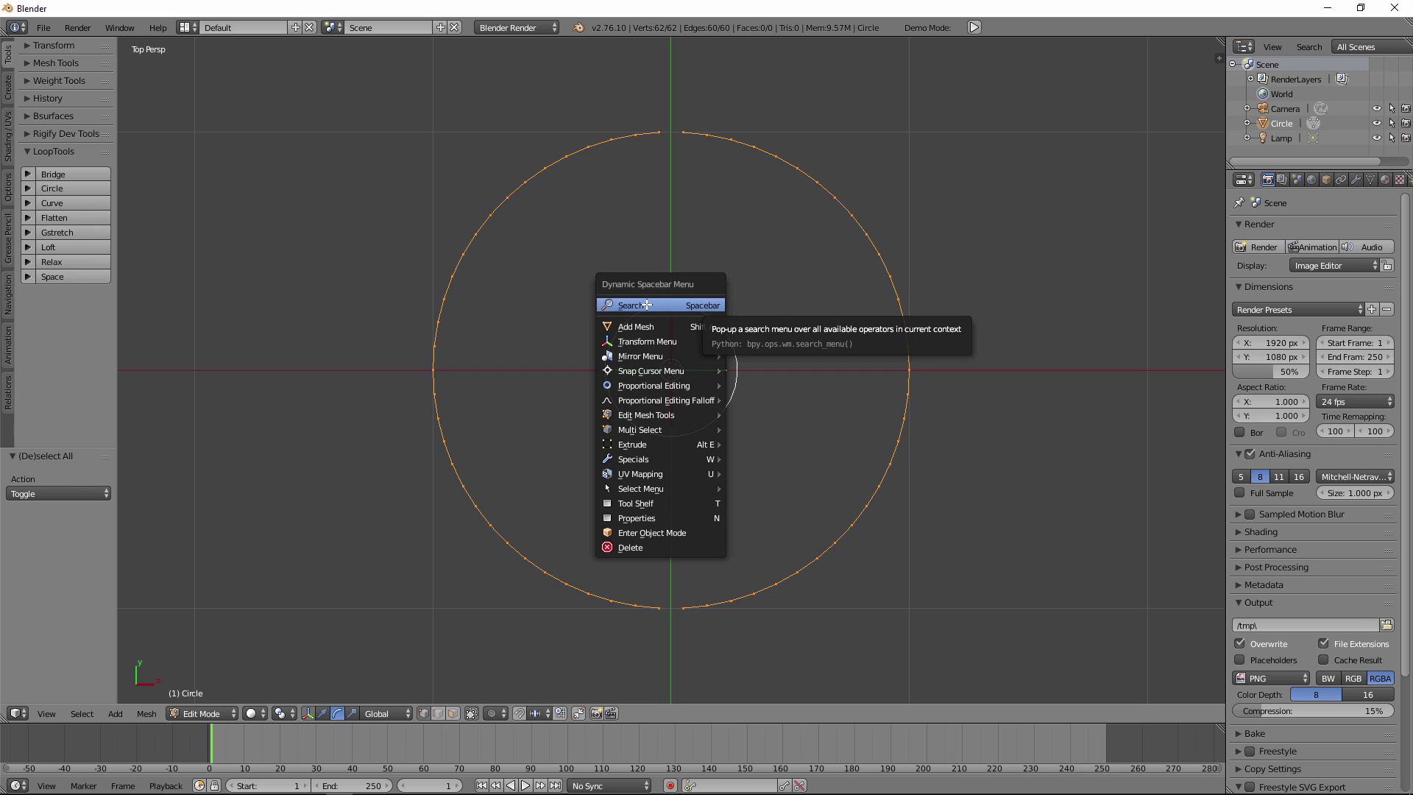
pyautogui.click(700, 308)
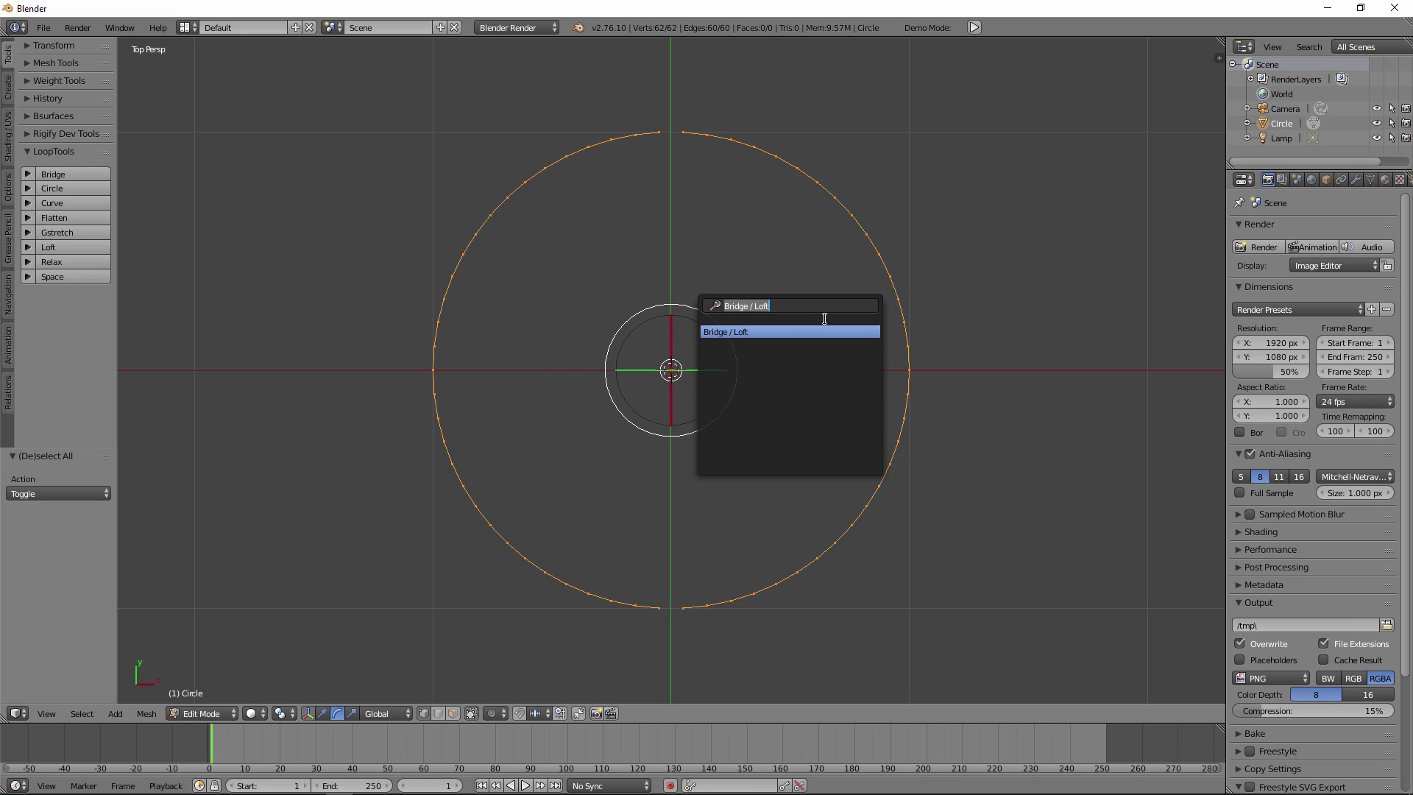
pyautogui.write('bri')
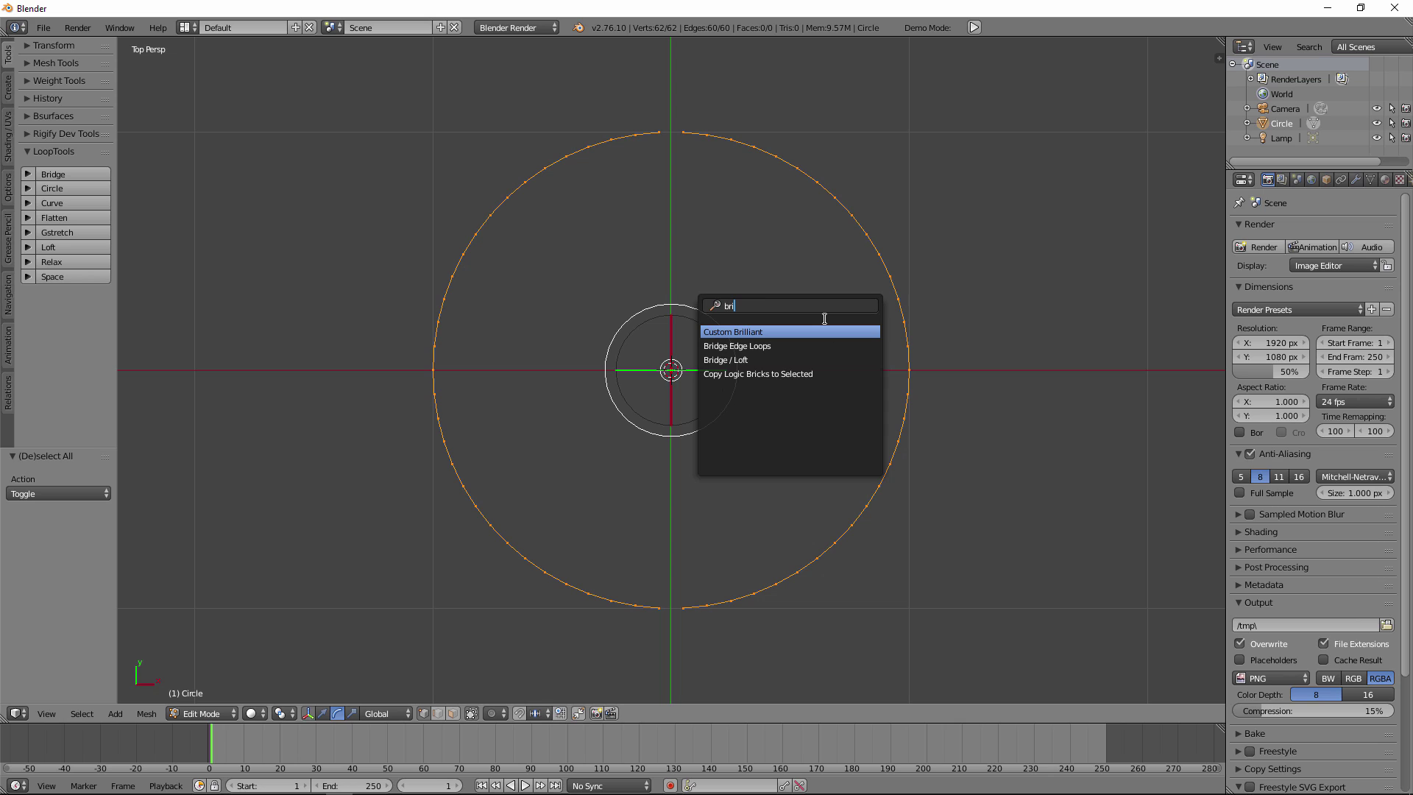
pyautogui.write('dge')
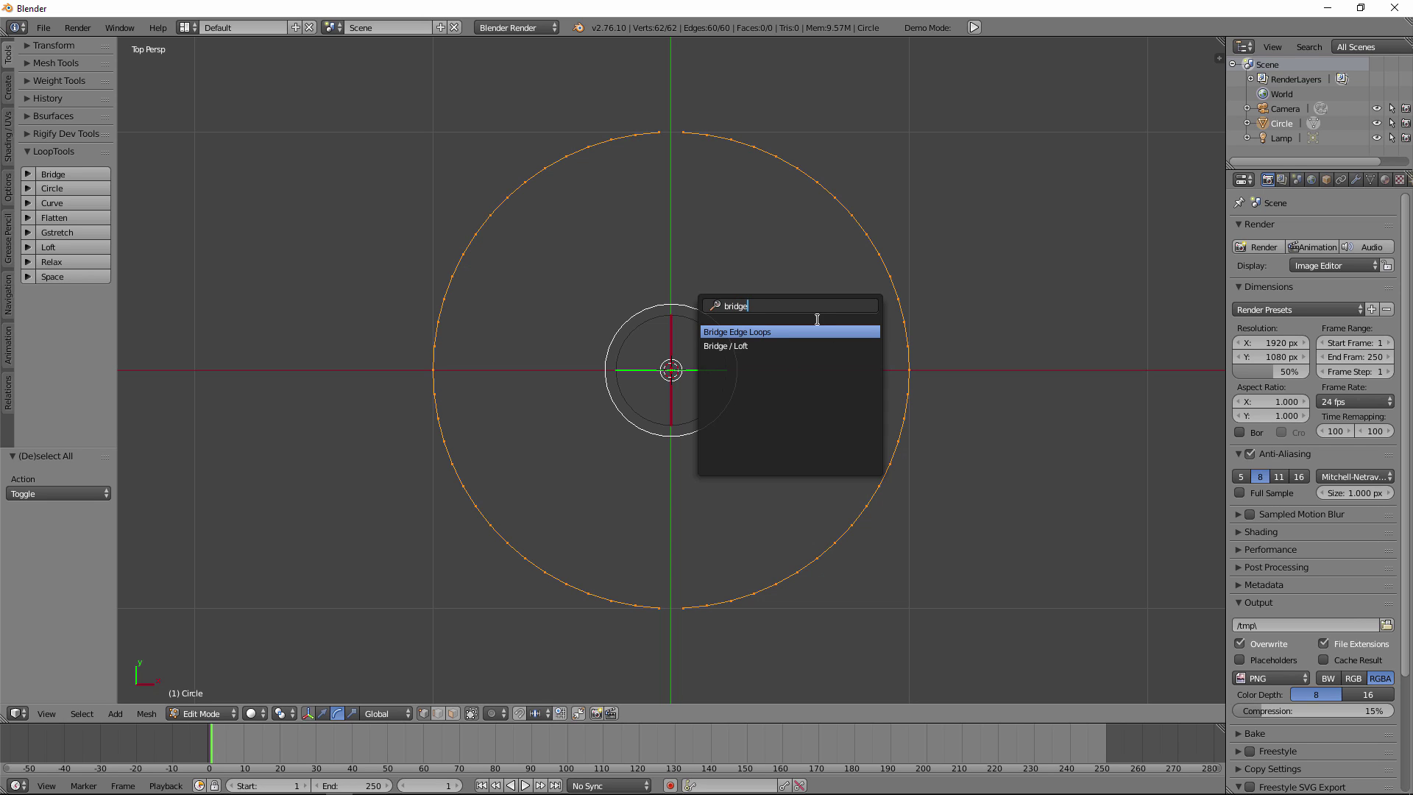
pyautogui.click(792, 345)
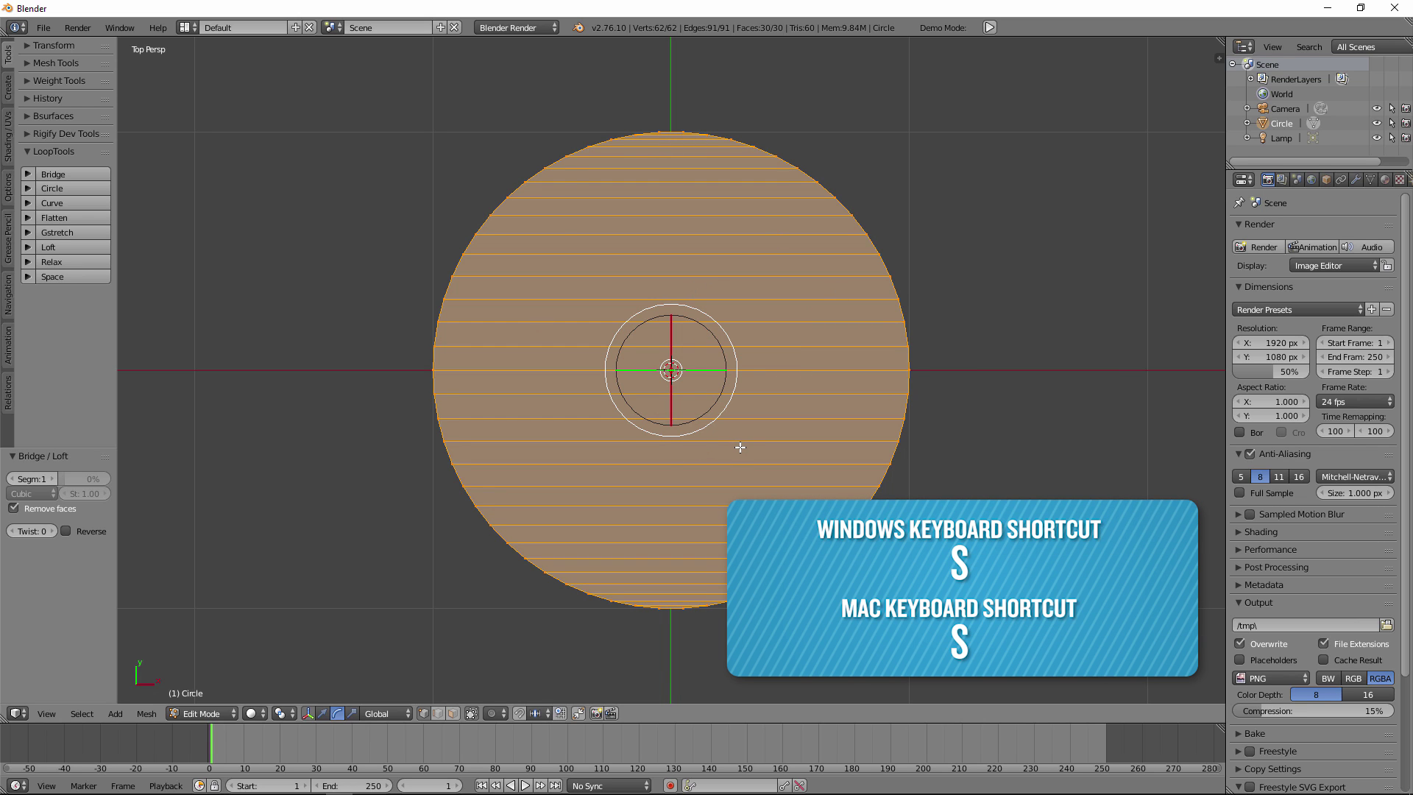
# Scale the filled circle along the global Y axis by about 1.067 to make it slightly oval
pyautogui.press('s')
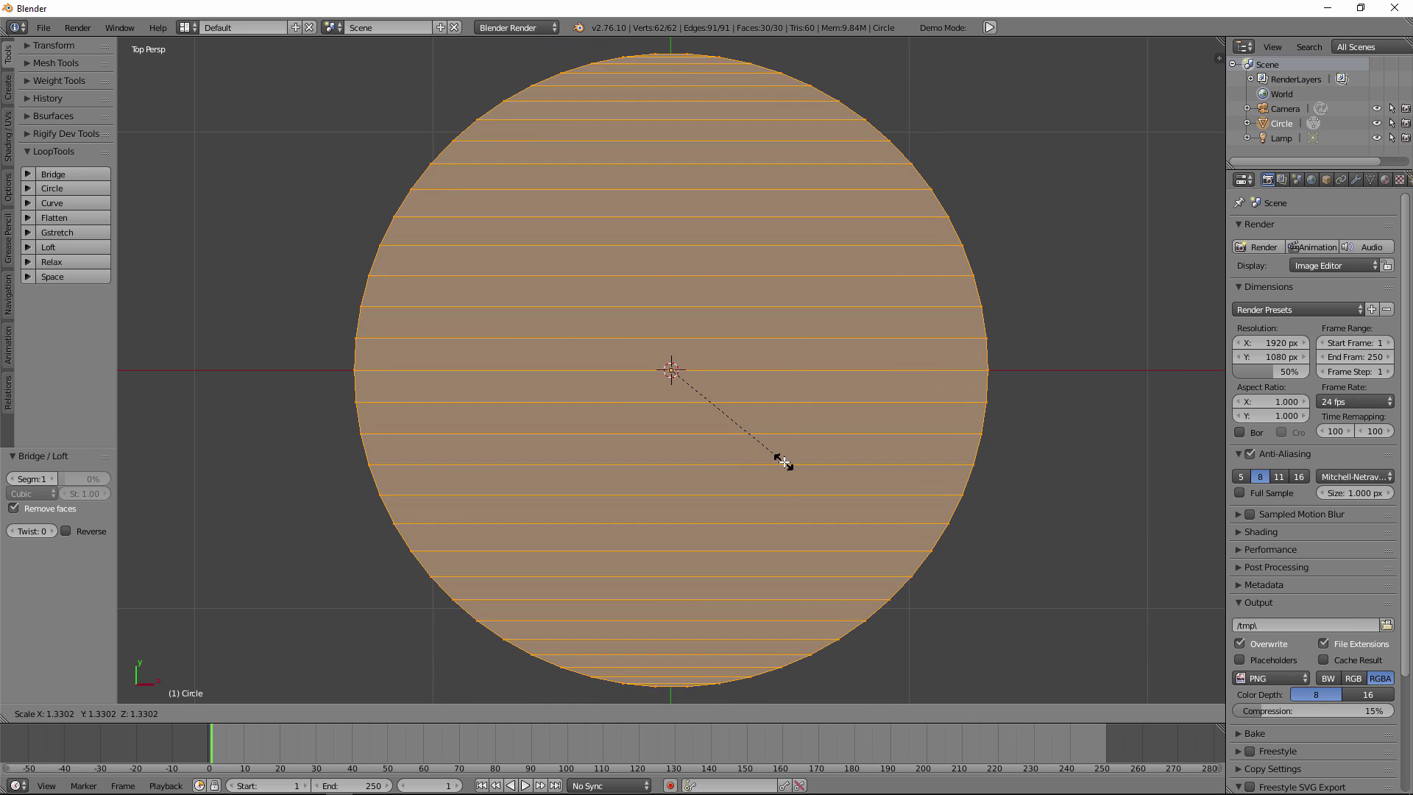
pyautogui.press('y')
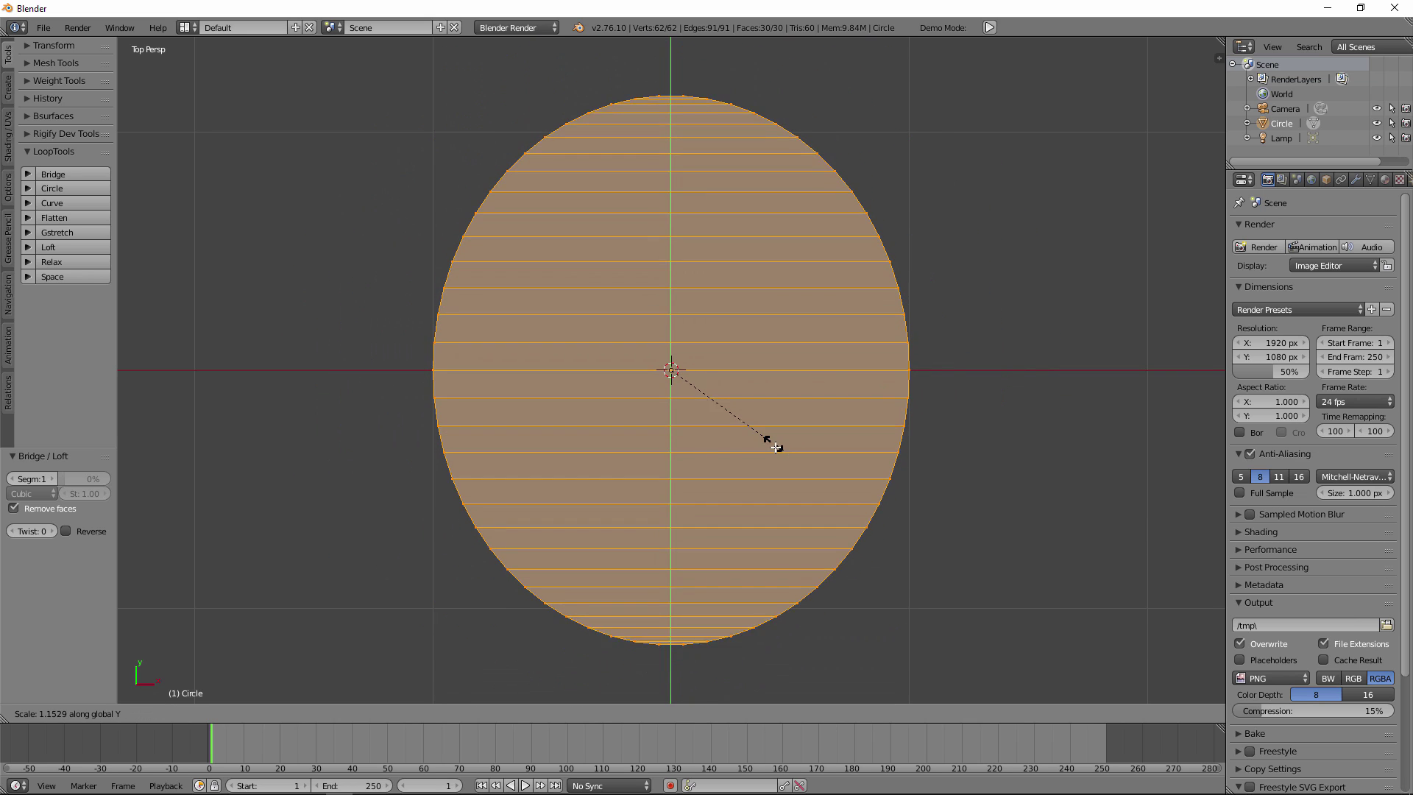
pyautogui.press('x')
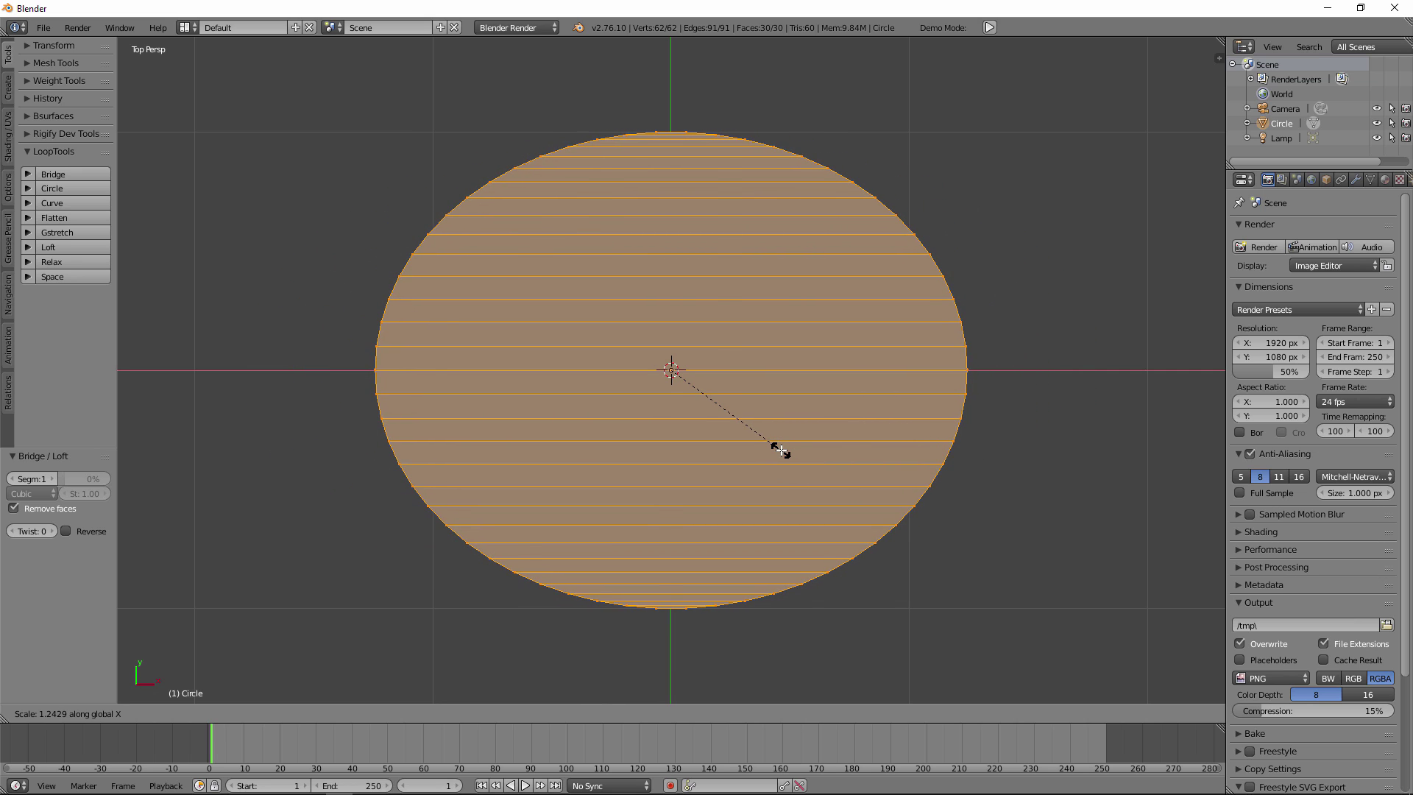
pyautogui.press('y')
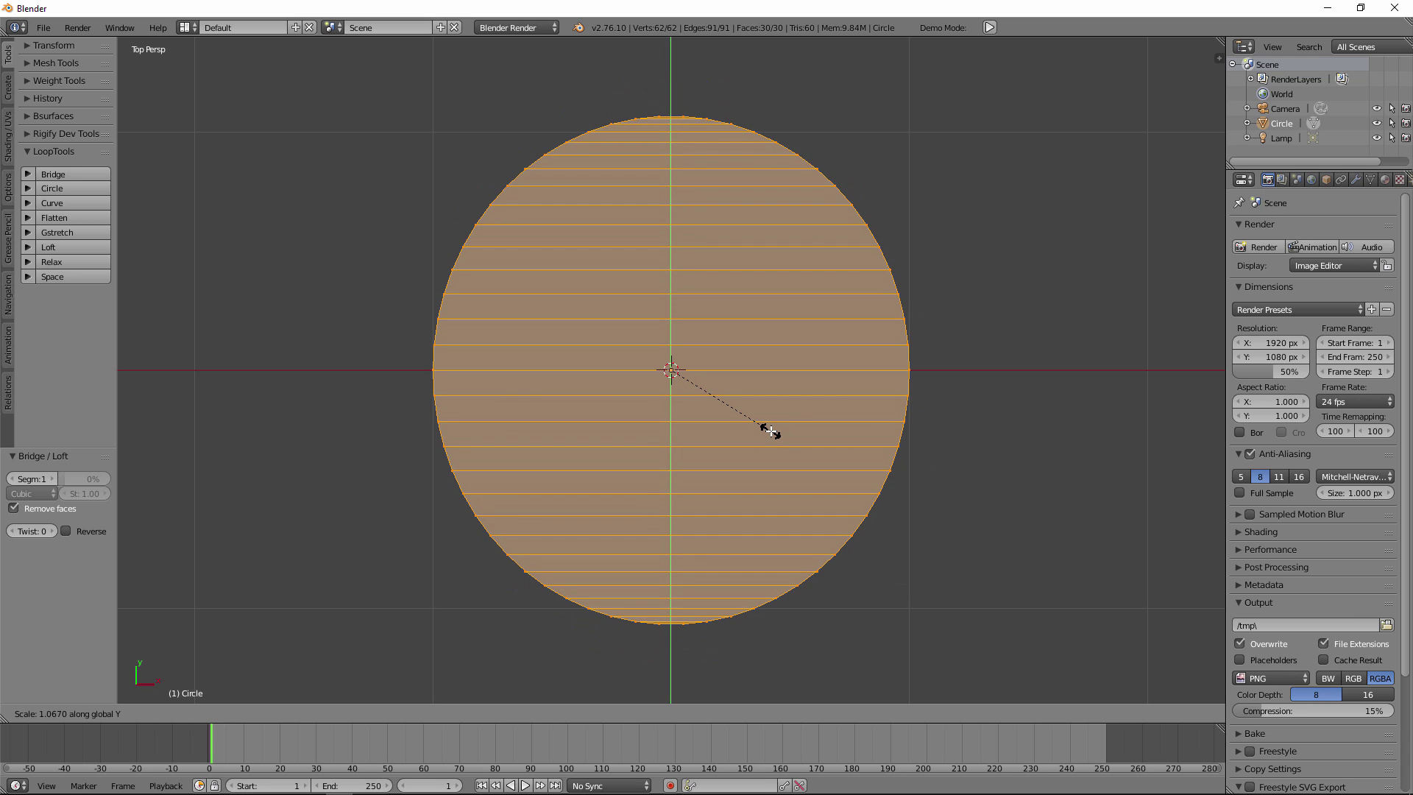
pyautogui.click(771, 431)
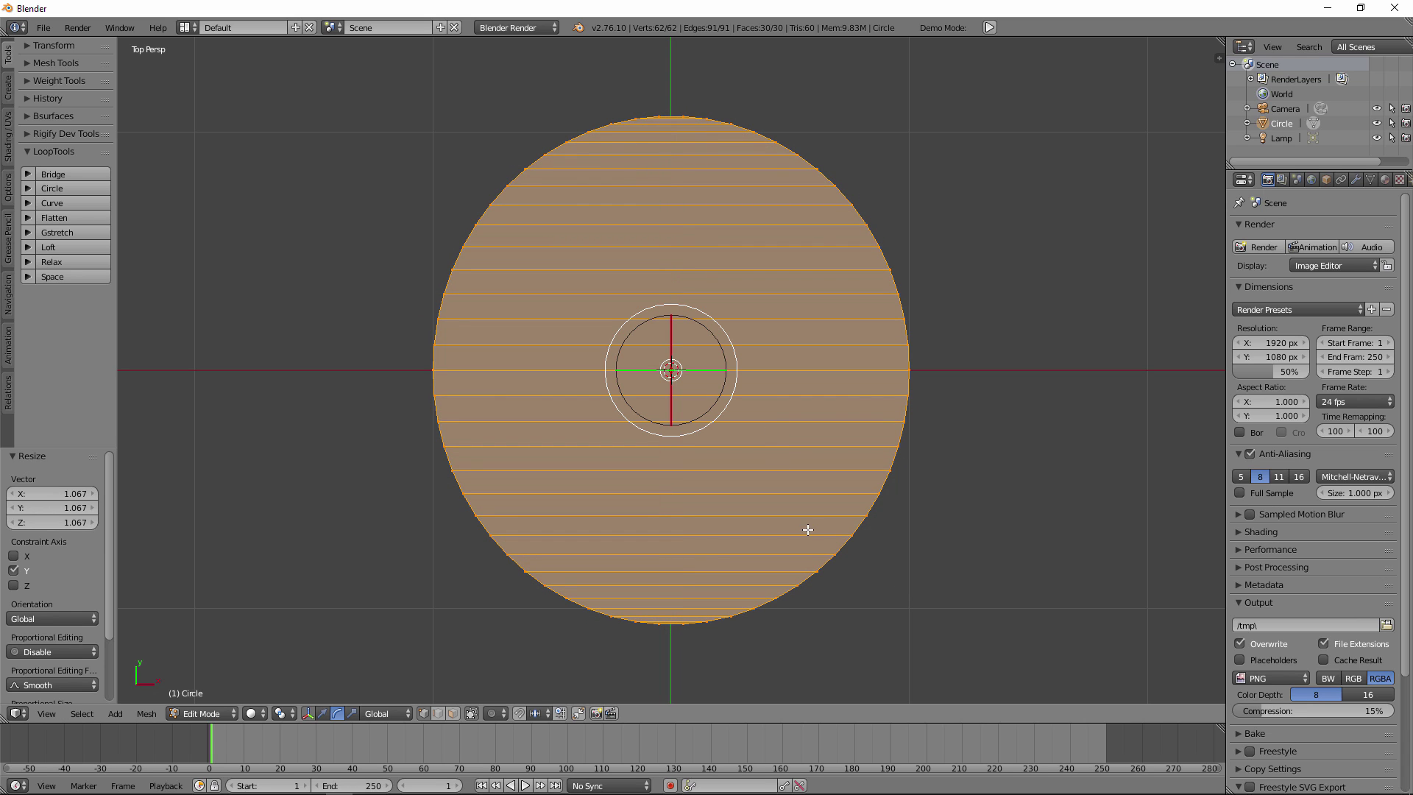
# Select the bottommost edge of the oval and enable proportional editing
pyautogui.rightClick(691, 627)
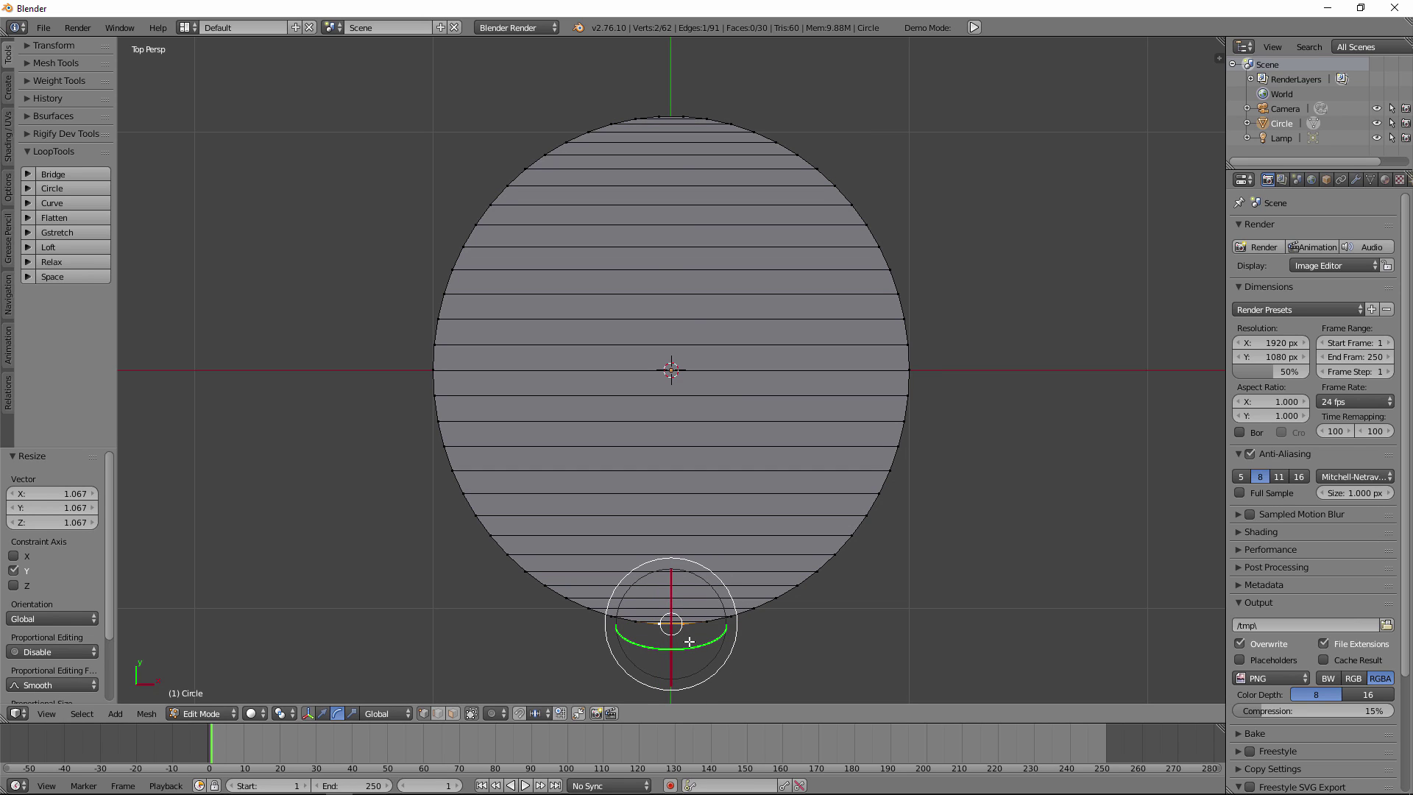
pyautogui.click(498, 713)
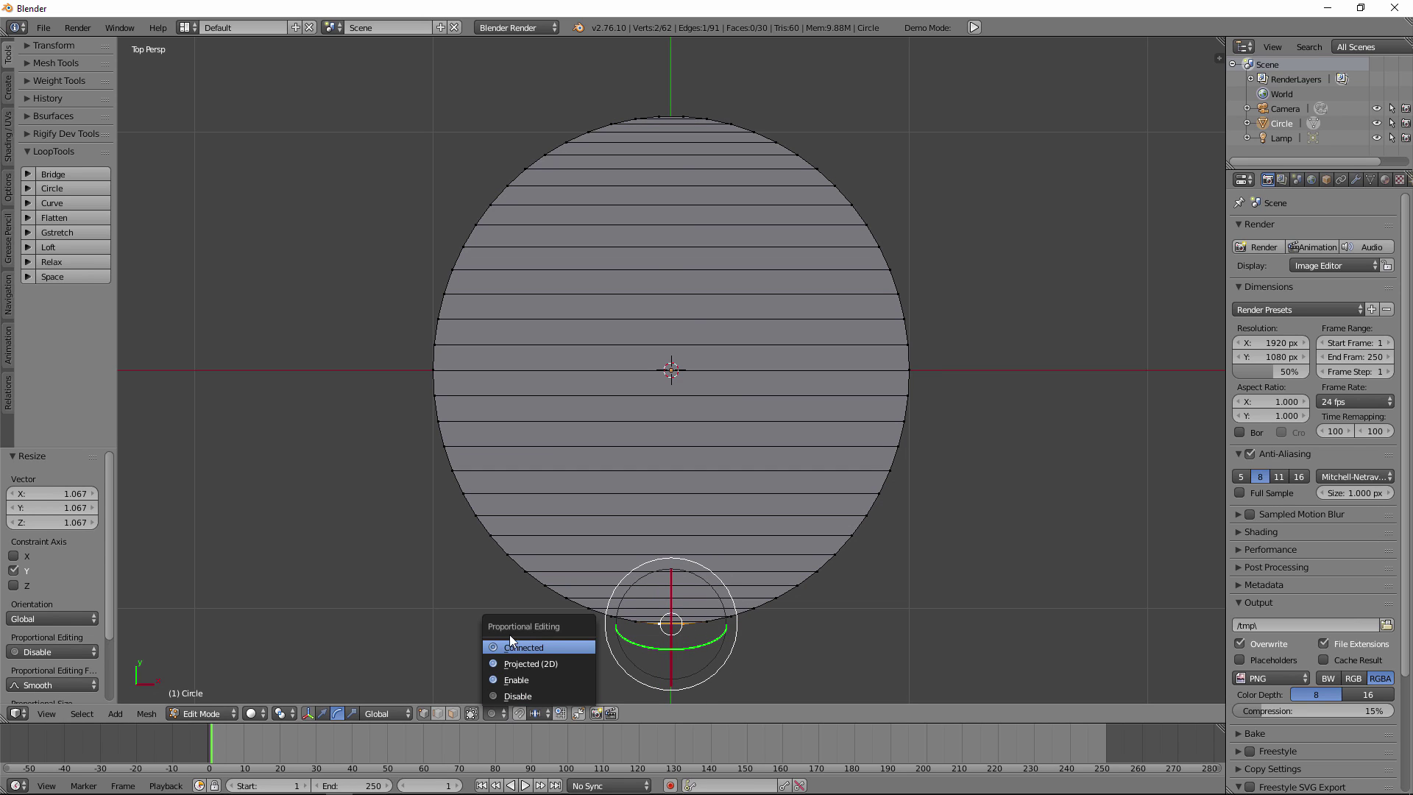
pyautogui.click(511, 699)
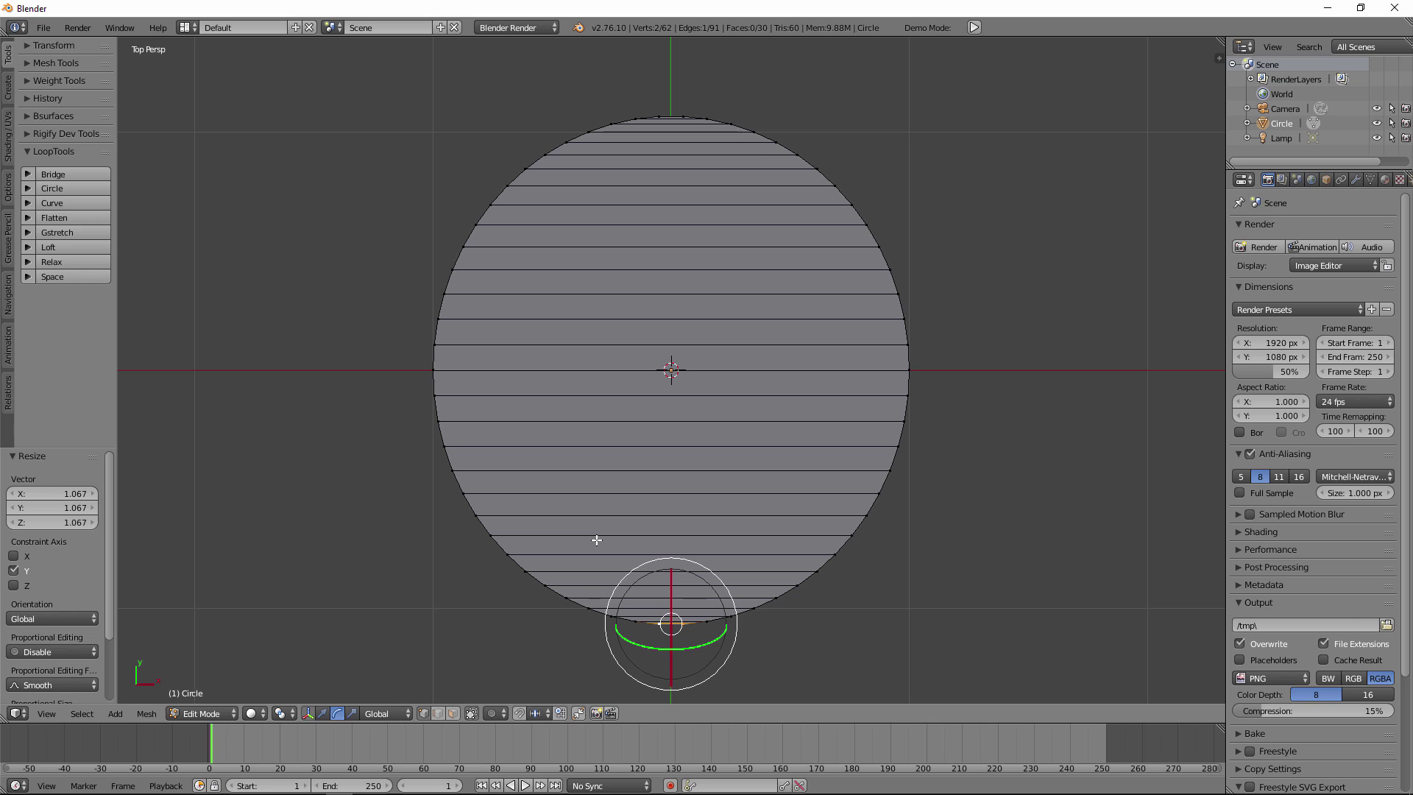
pyautogui.press('o')
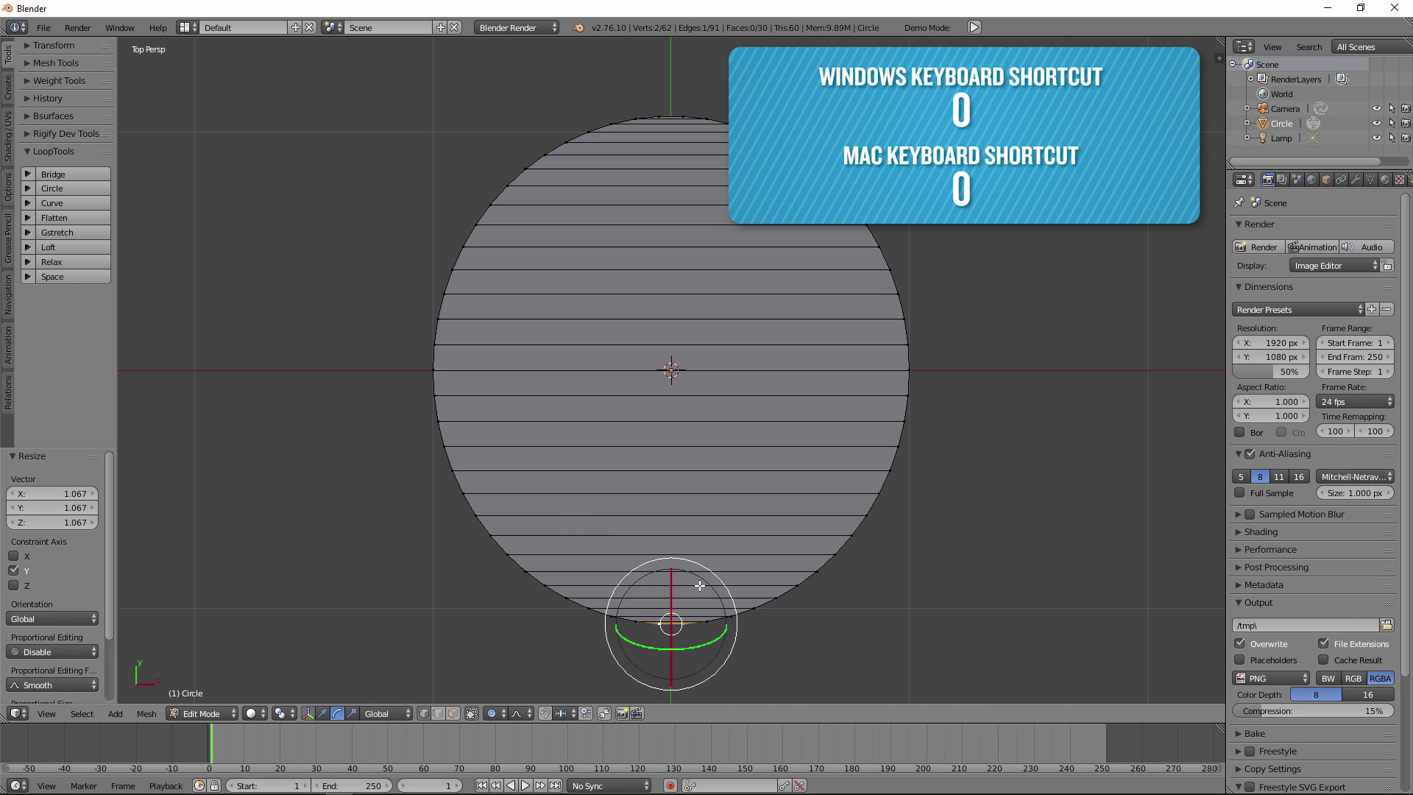
# Scale the bottommost edge by about 1.16 with smooth proportional falloff, setting the proportional size to about 1.46
pyautogui.press('s')
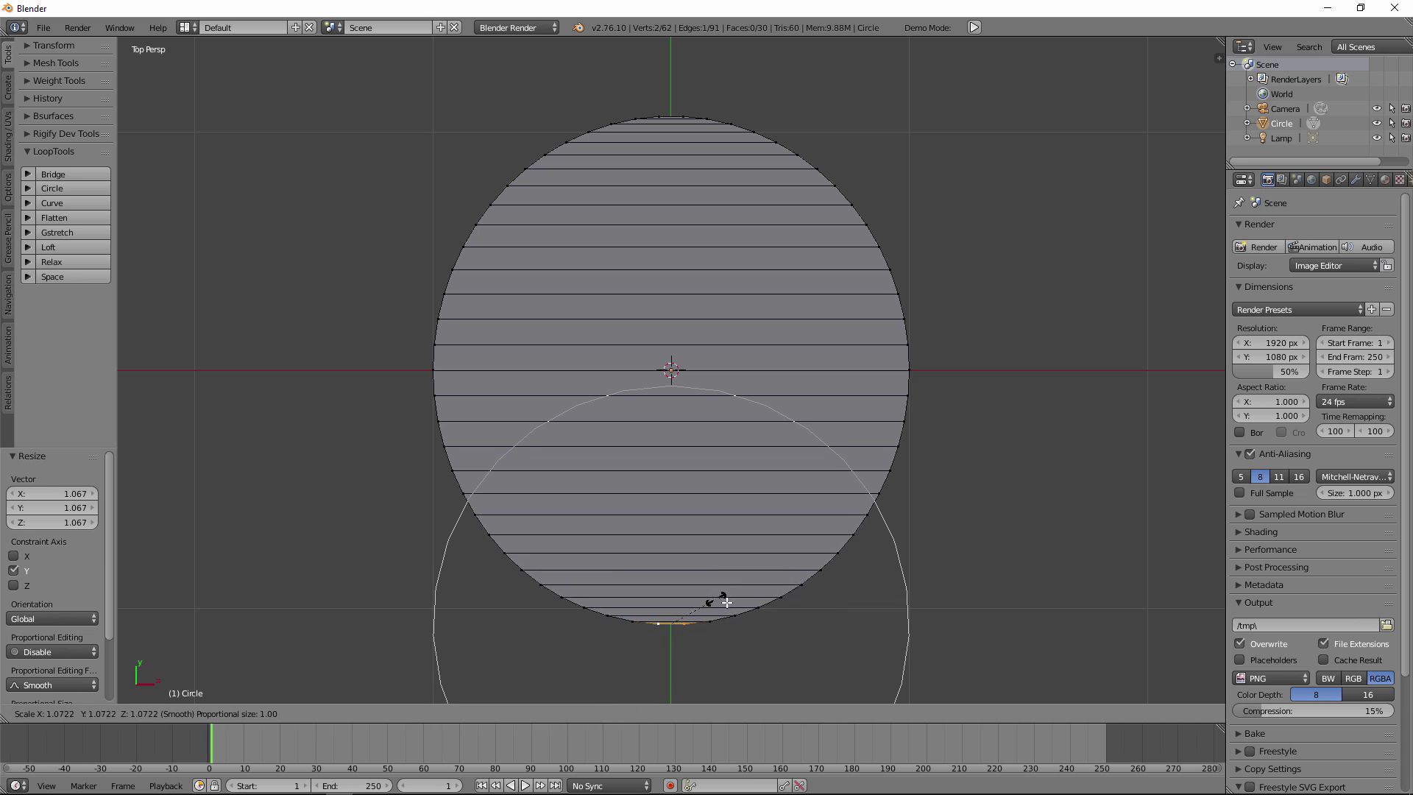
pyautogui.scroll(-3, 706, 597)
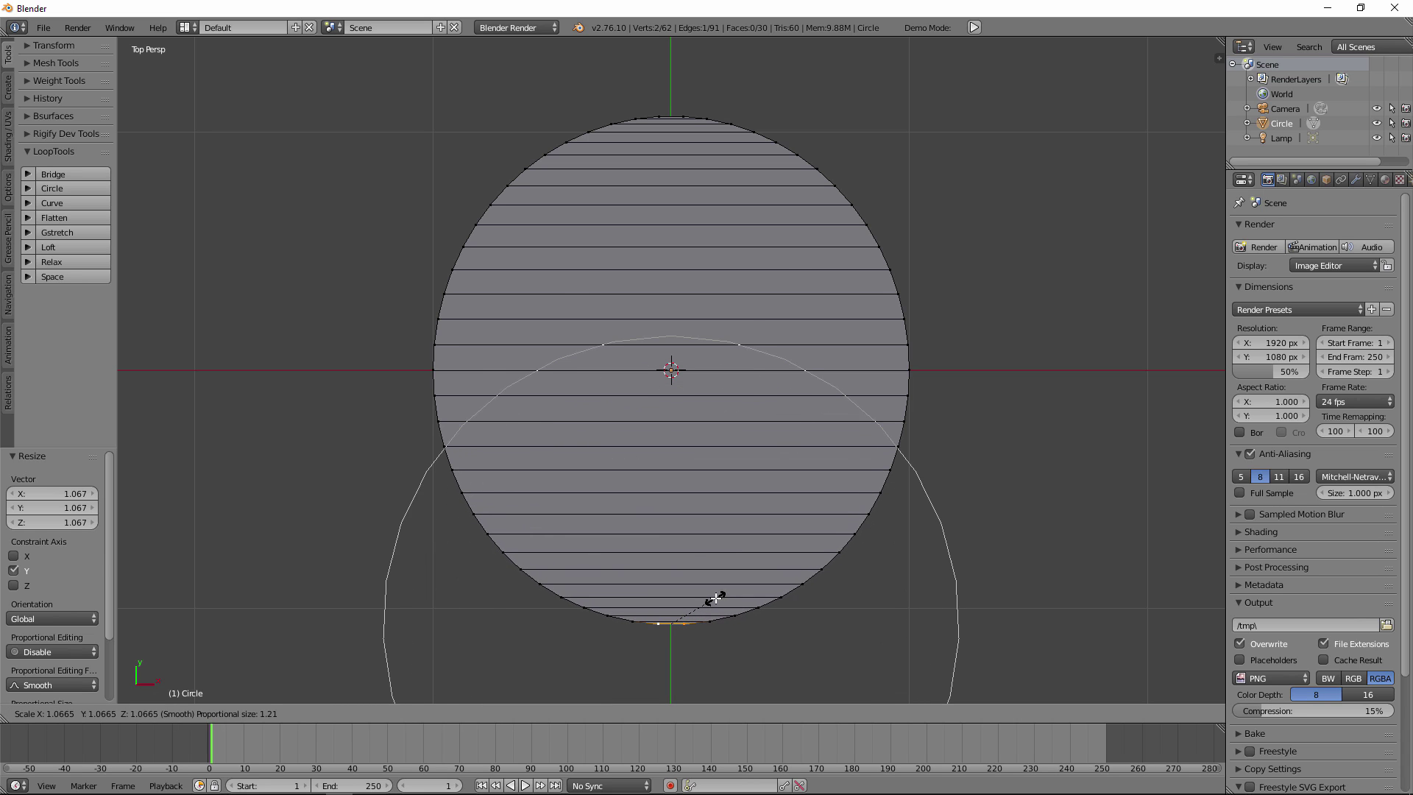
pyautogui.scroll(1, 716, 597)
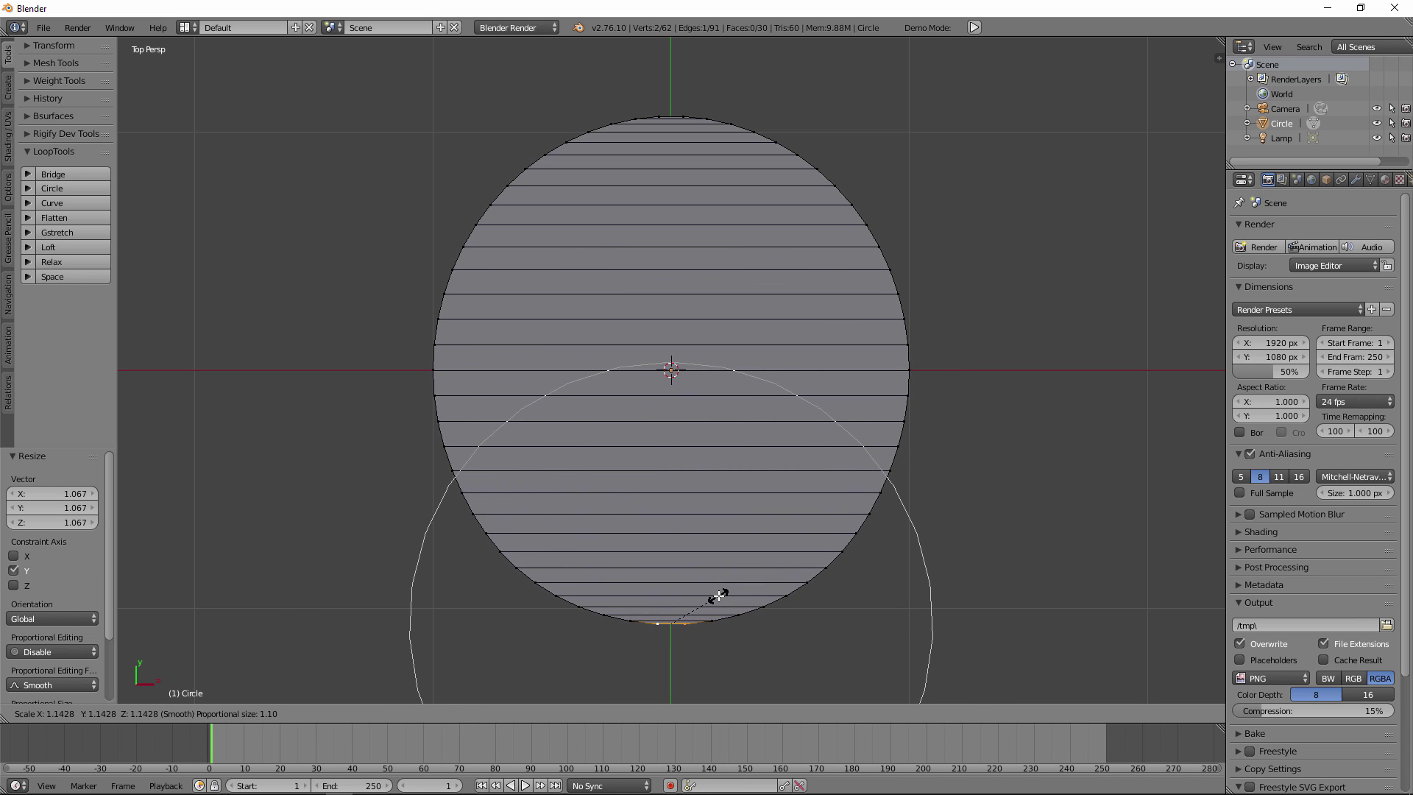
pyautogui.scroll(-2, 718, 596)
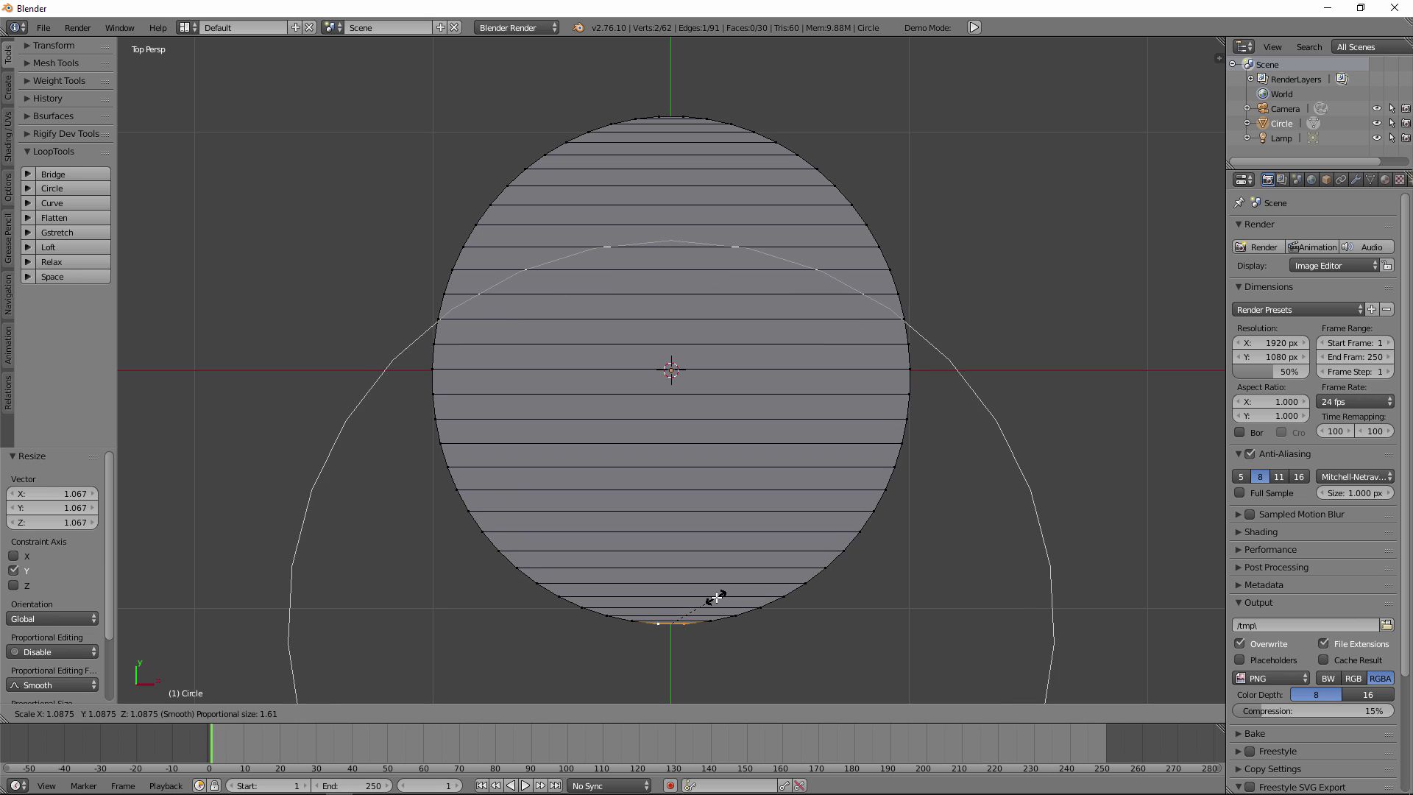
pyautogui.scroll(1, 716, 599)
pyautogui.scroll(-2, 716, 599)
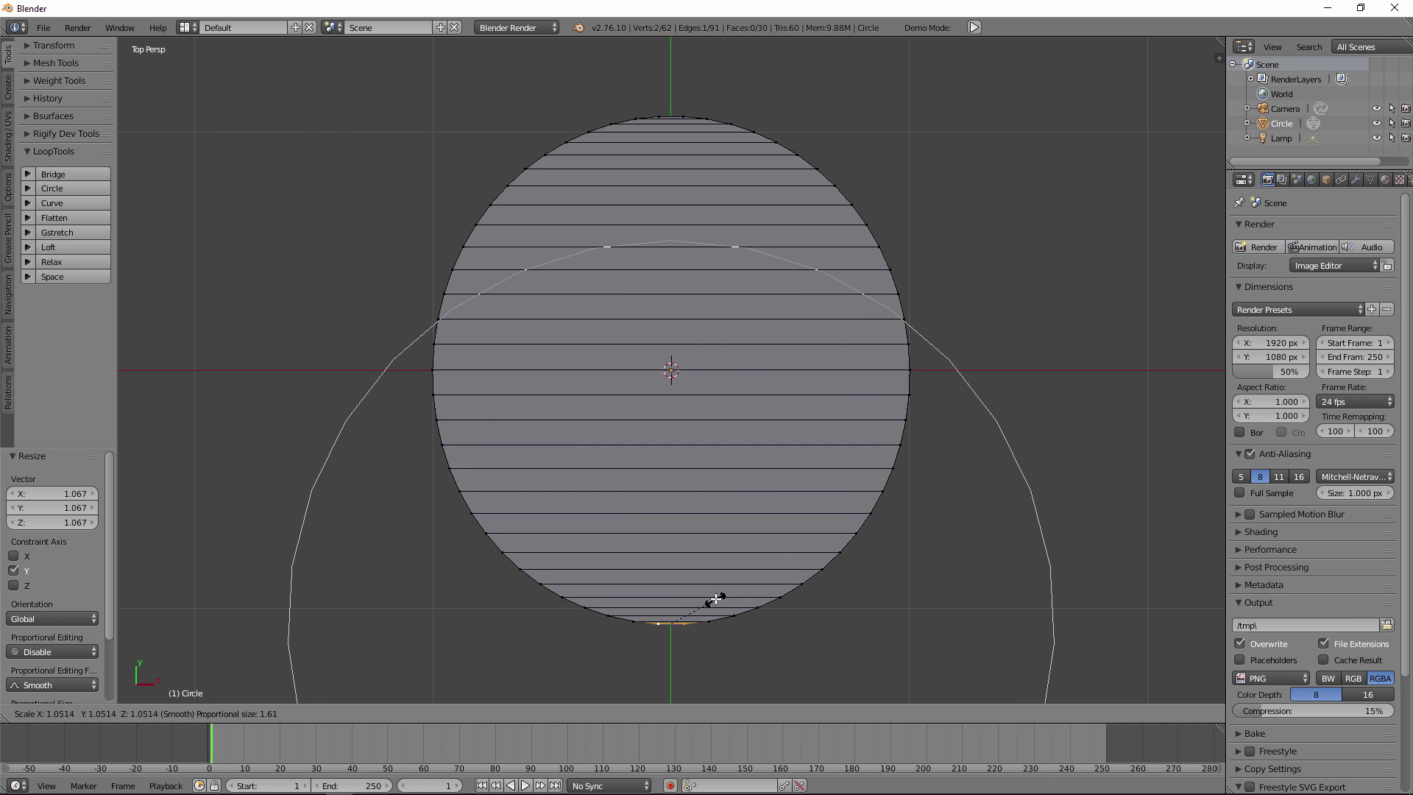
pyautogui.scroll(3, 717, 599)
pyautogui.scroll(1, 717, 600)
pyautogui.scroll(-2, 716, 599)
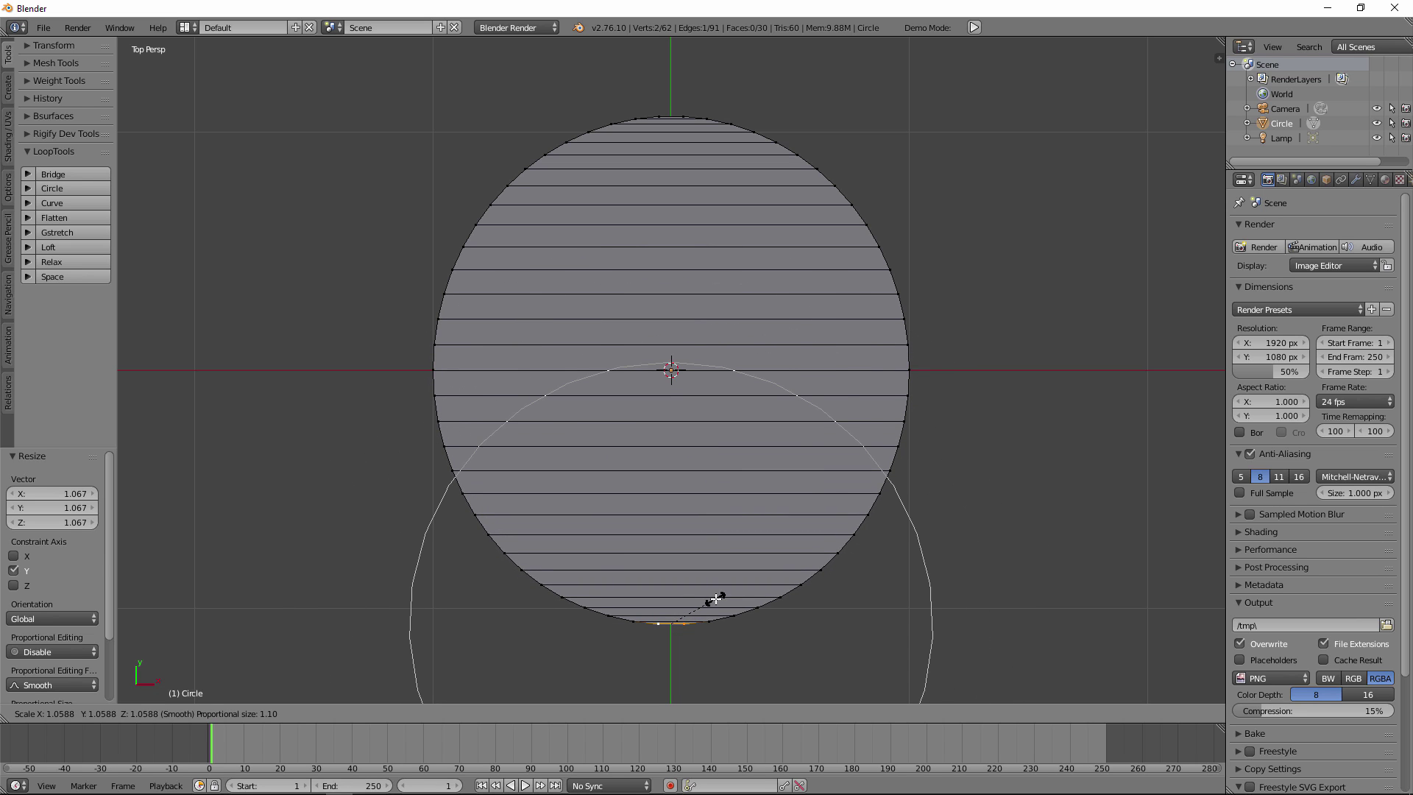
pyautogui.scroll(1, 716, 600)
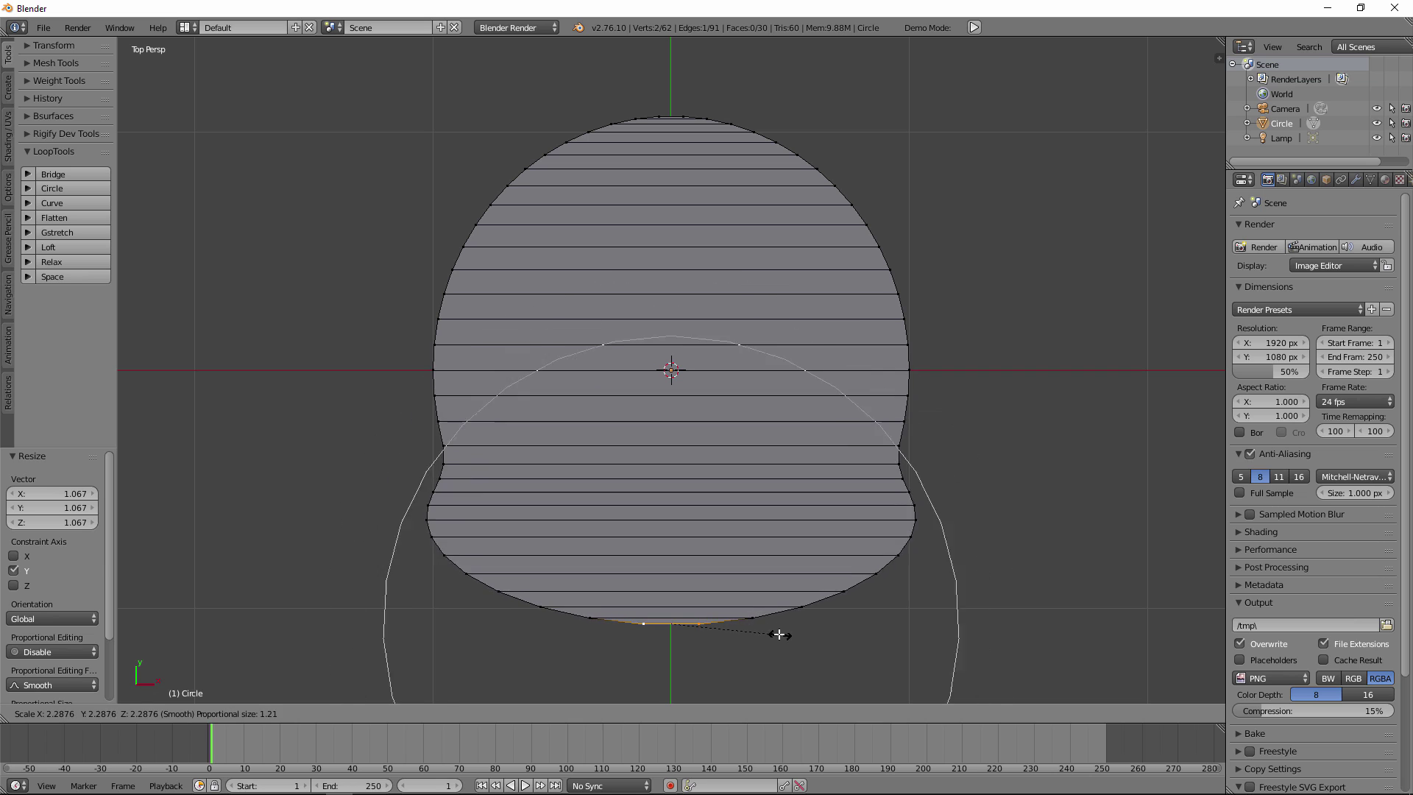
pyautogui.scroll(-6, 728, 605)
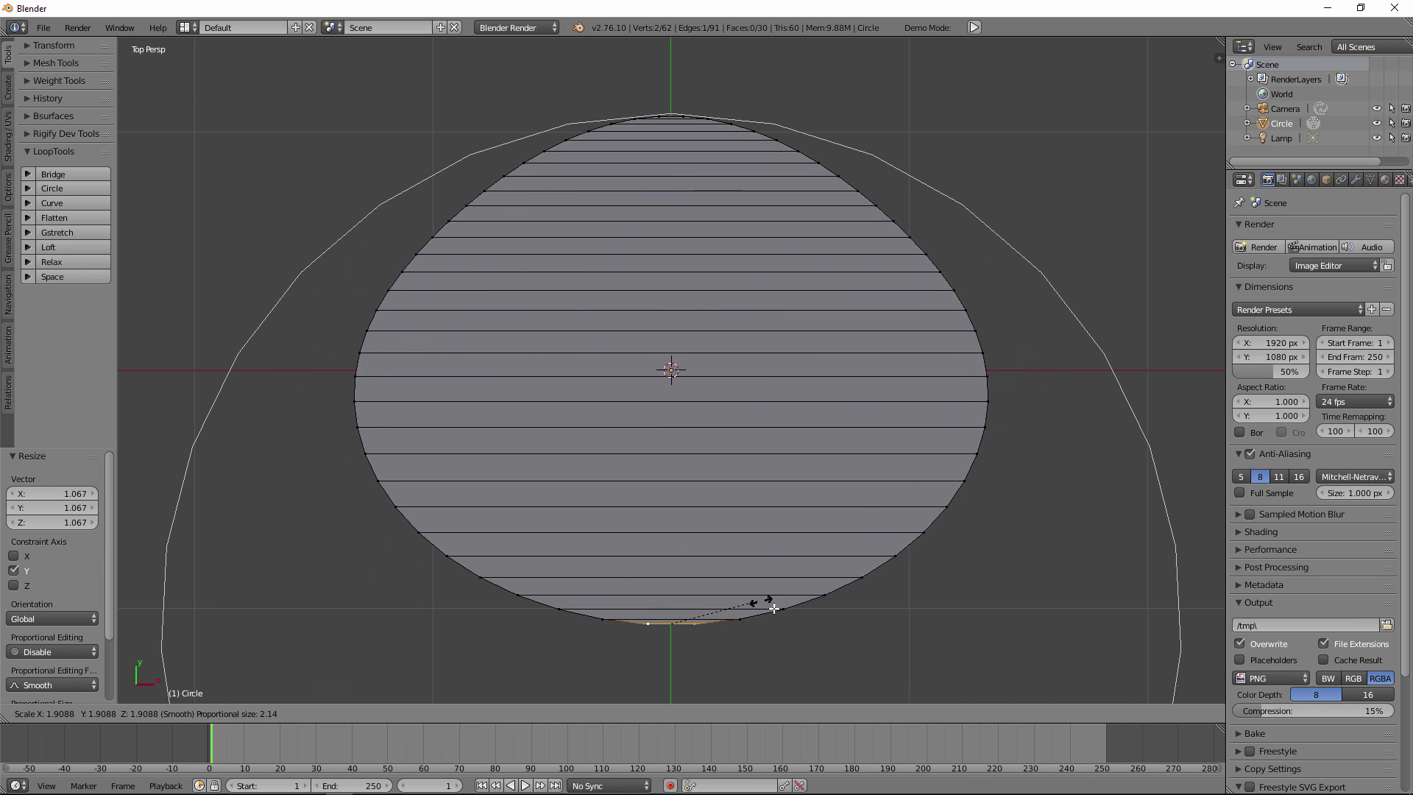
pyautogui.scroll(4, 744, 577)
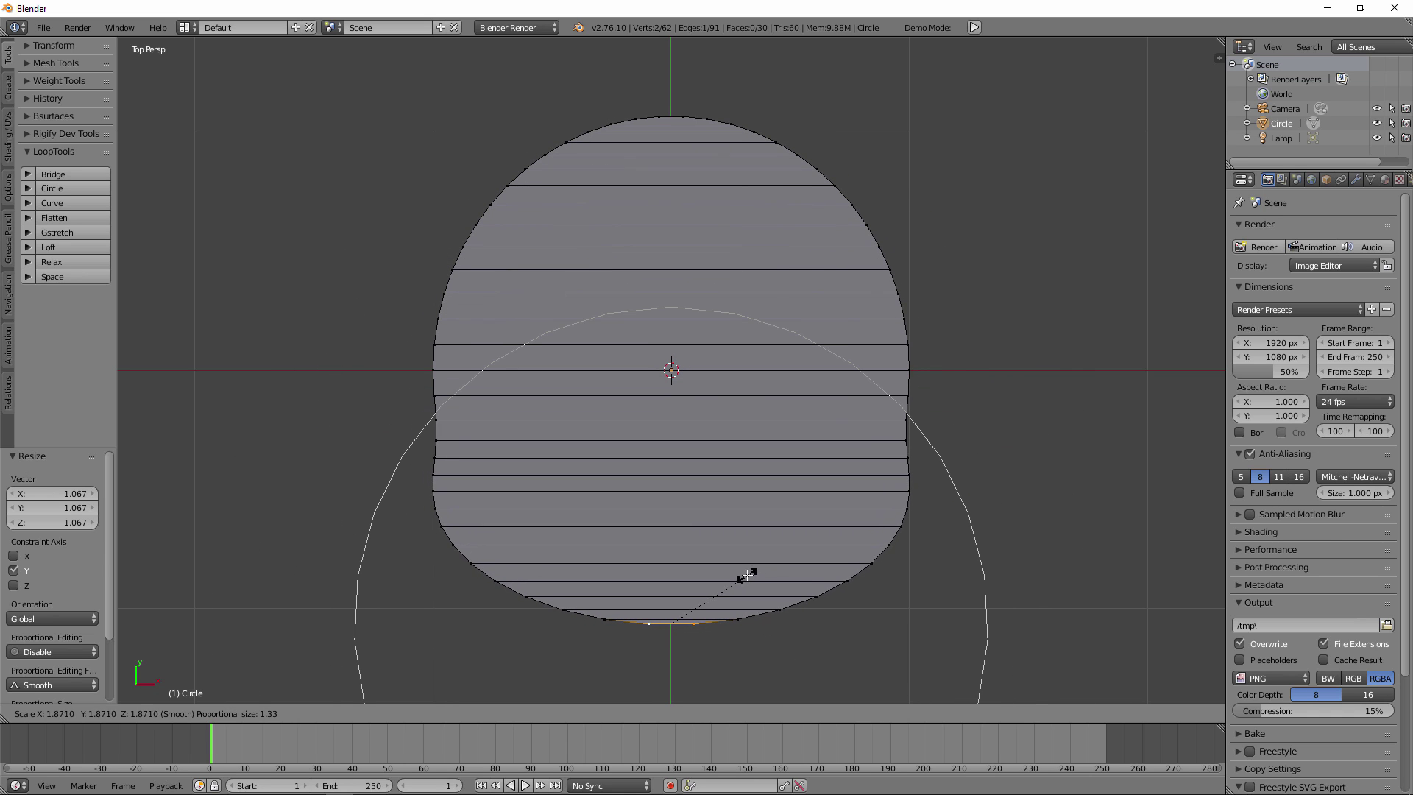
pyautogui.scroll(-2, 755, 588)
pyautogui.scroll(3, 756, 589)
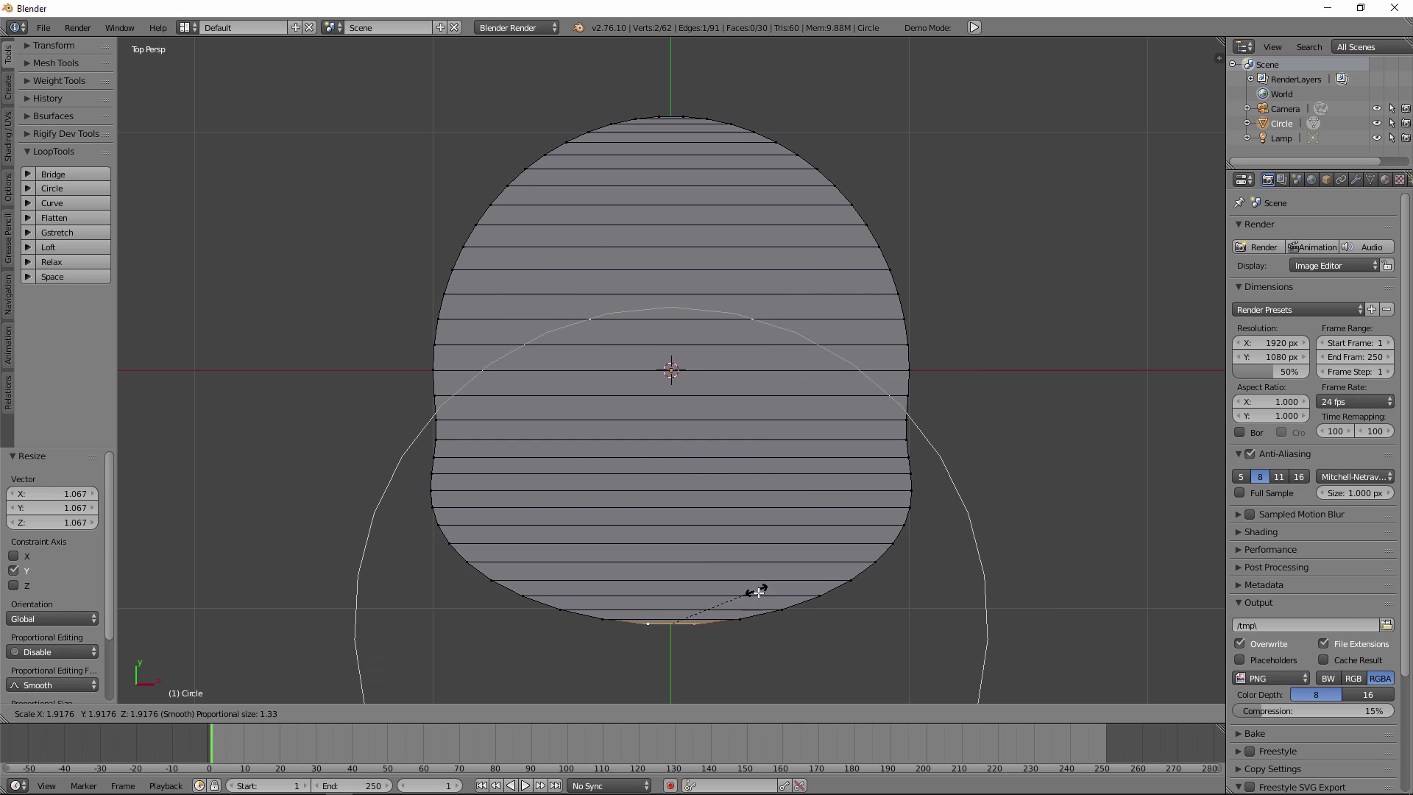
pyautogui.scroll(-2, 760, 591)
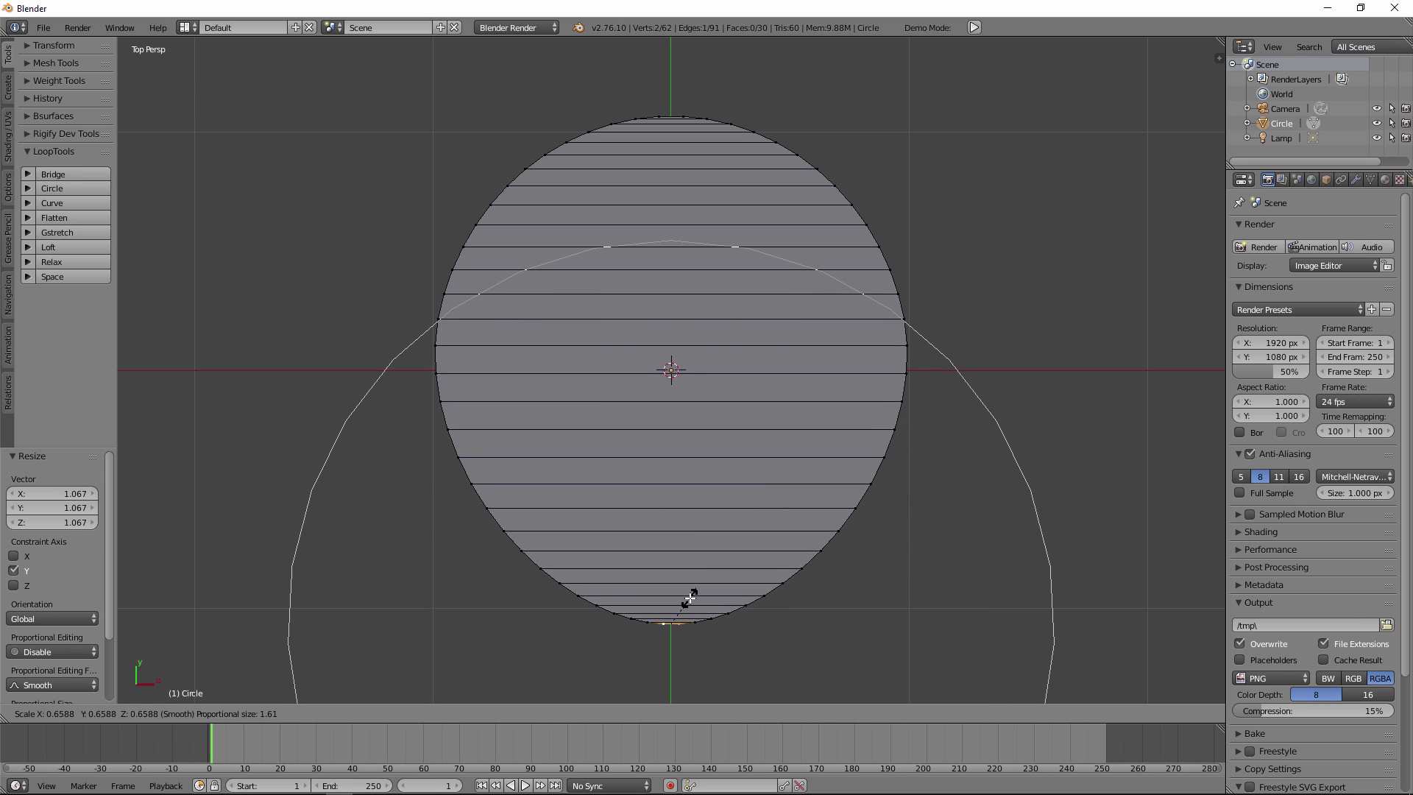
pyautogui.scroll(-1, 718, 598)
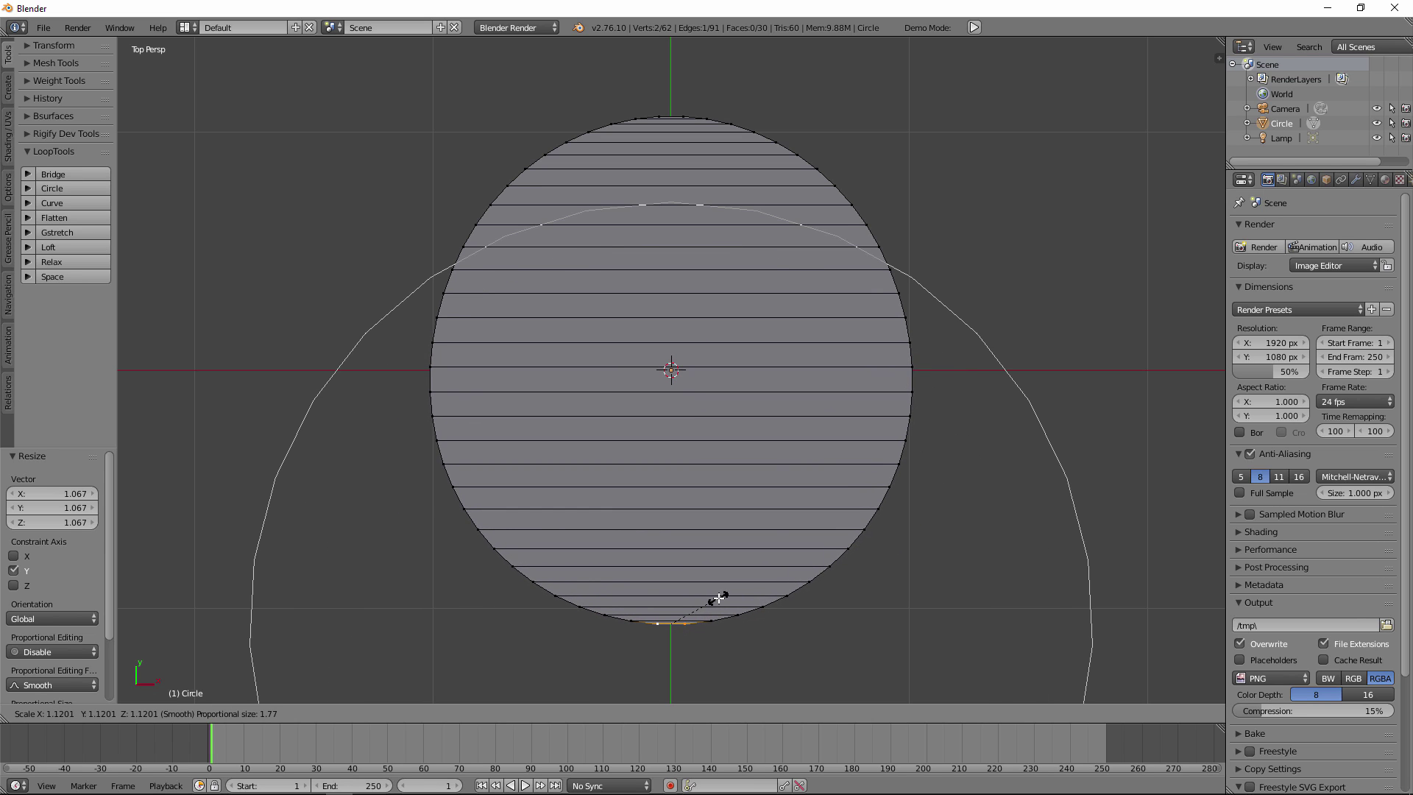
pyautogui.scroll(2, 718, 598)
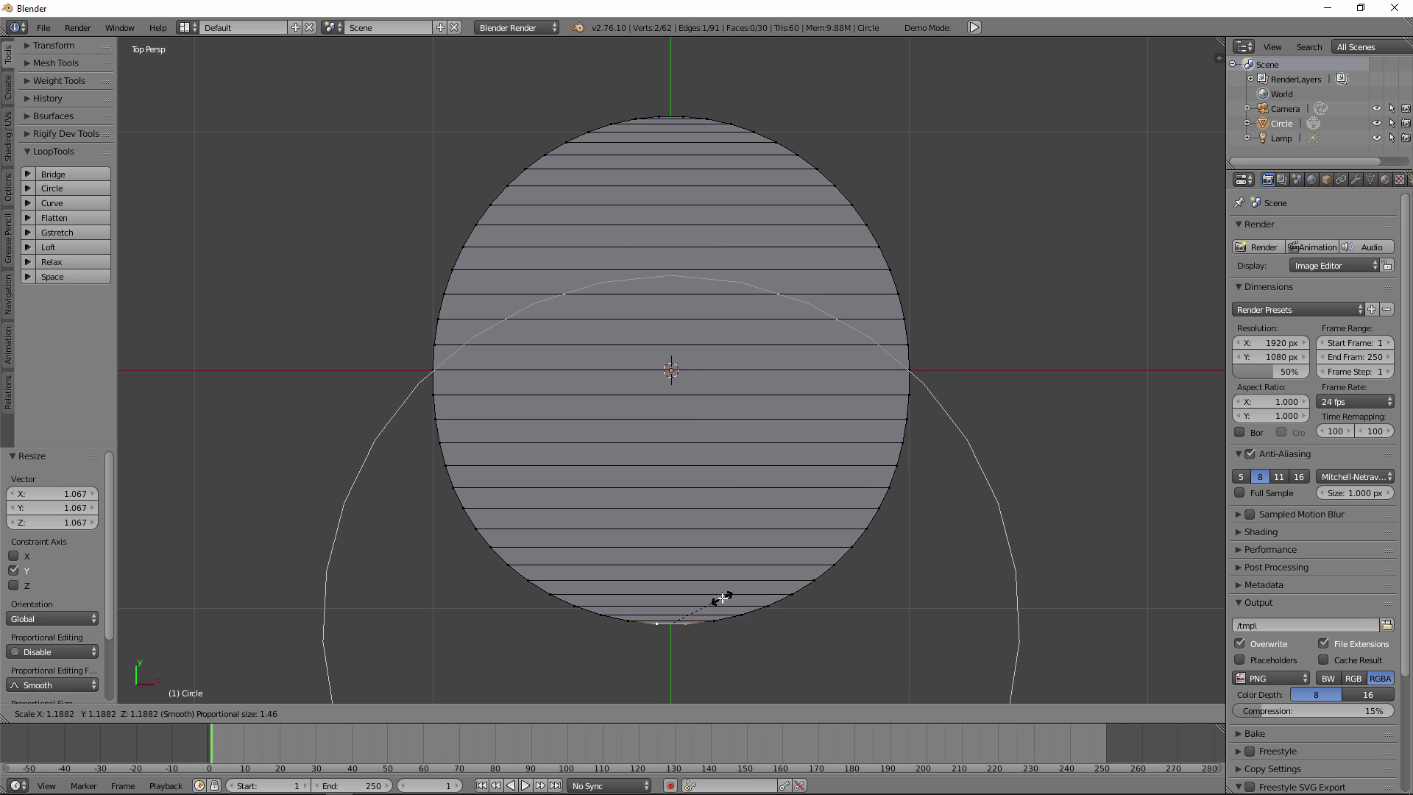
pyautogui.click(720, 596)
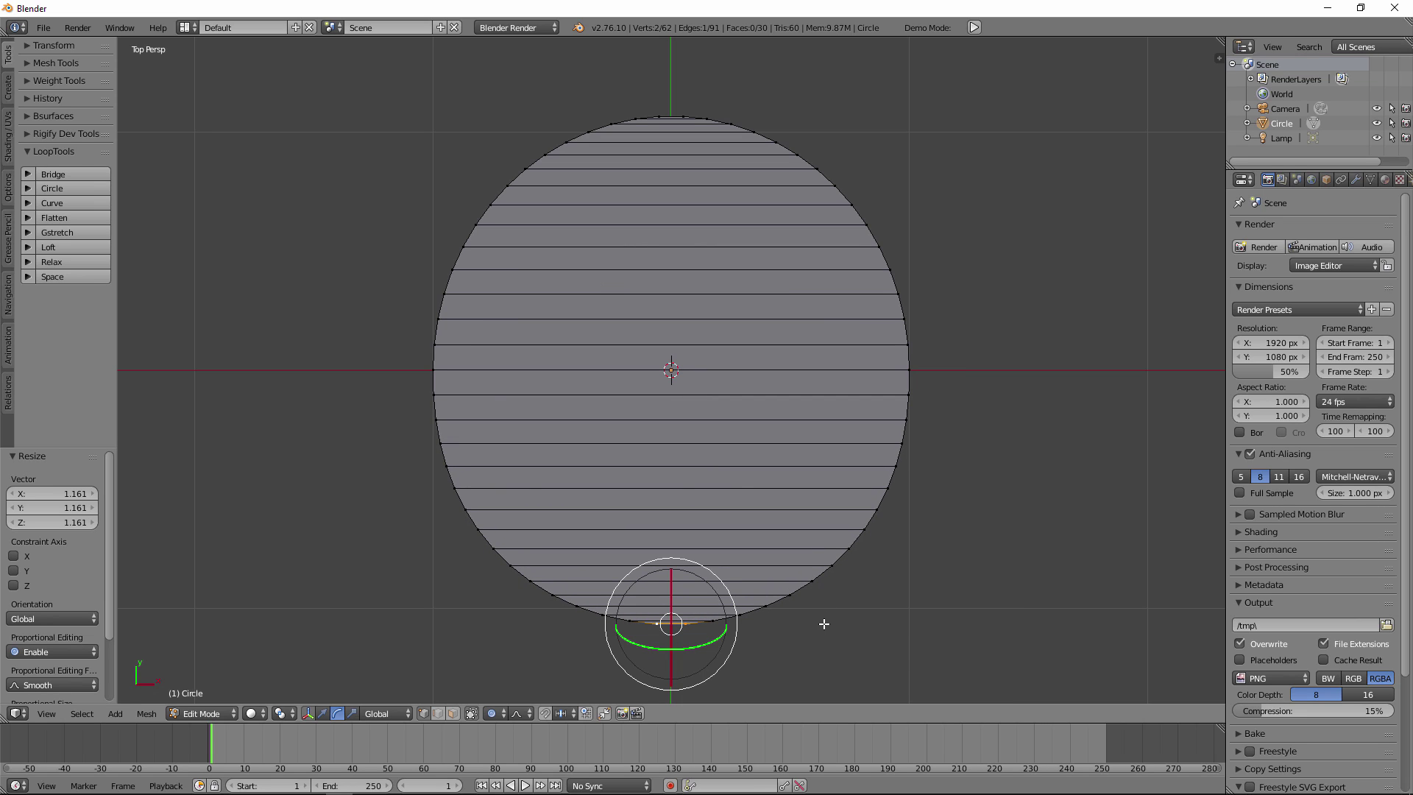
# Delete the vertices of the bottommost edge to flatten the oval's lower end, and select the new bottommost edge
pyautogui.keyDown('shift'); pyautogui.moveTo(787, 632); pyautogui.dragTo(721, 587, button='middle'); pyautogui.keyUp('shift')
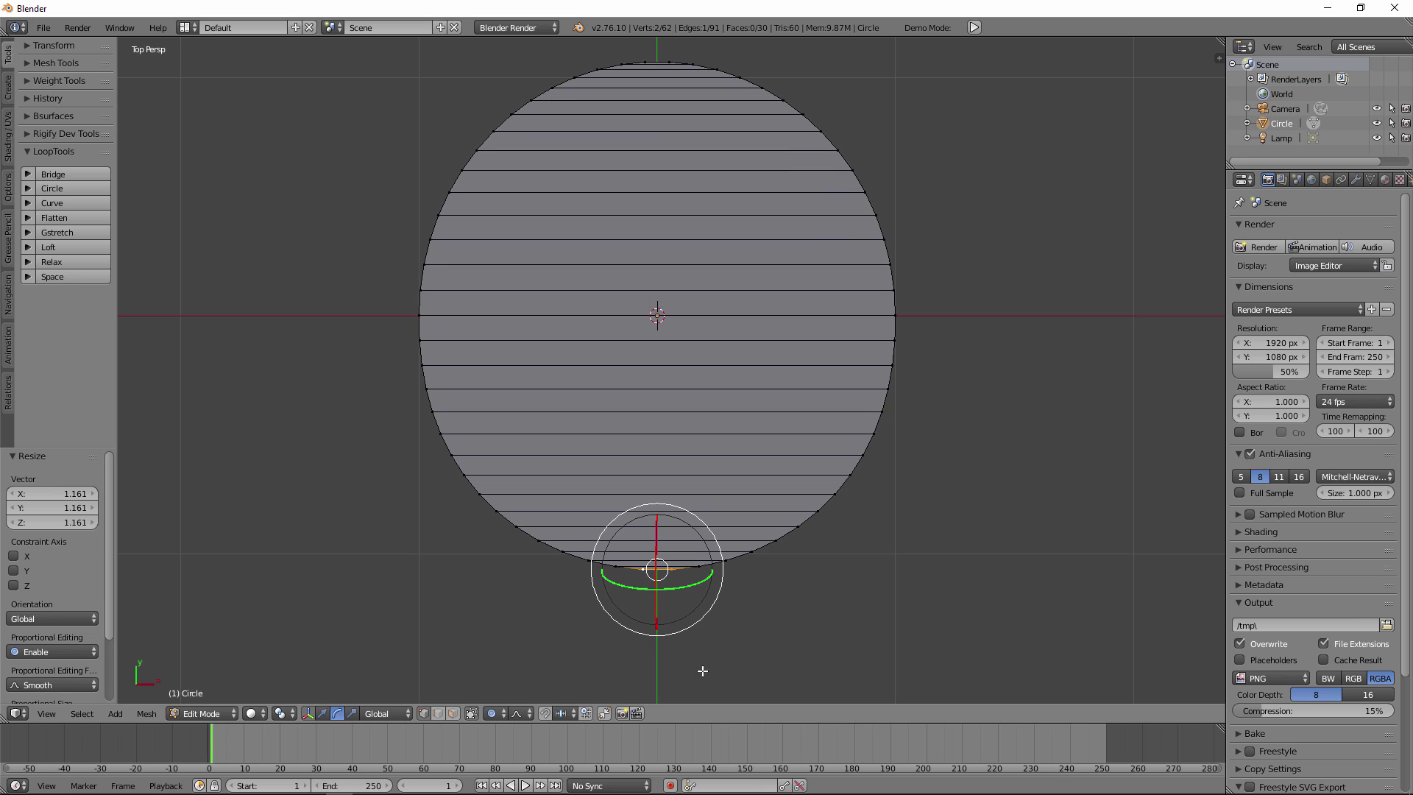
pyautogui.scroll(-2, 703, 621)
pyautogui.scroll(1, 705, 585)
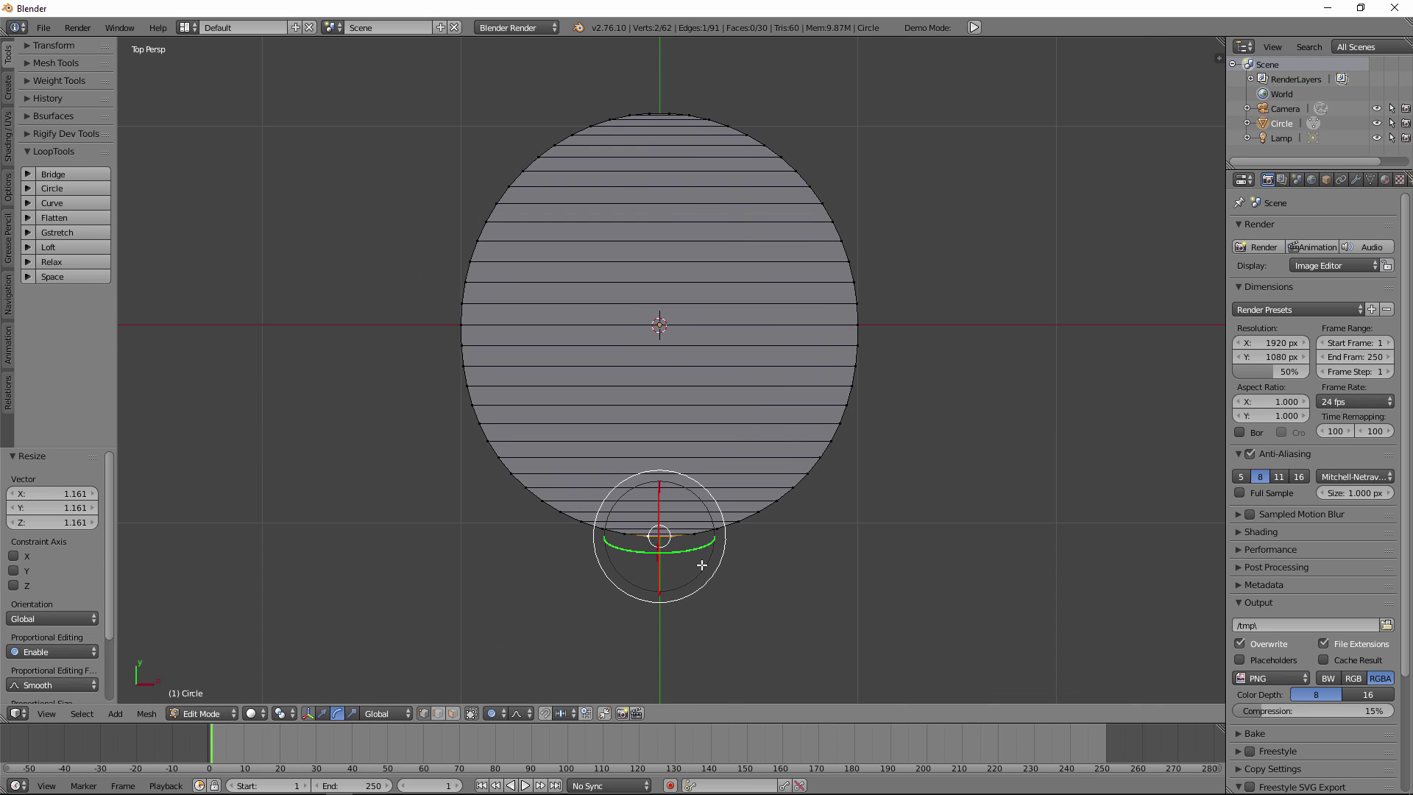
pyautogui.press('x')
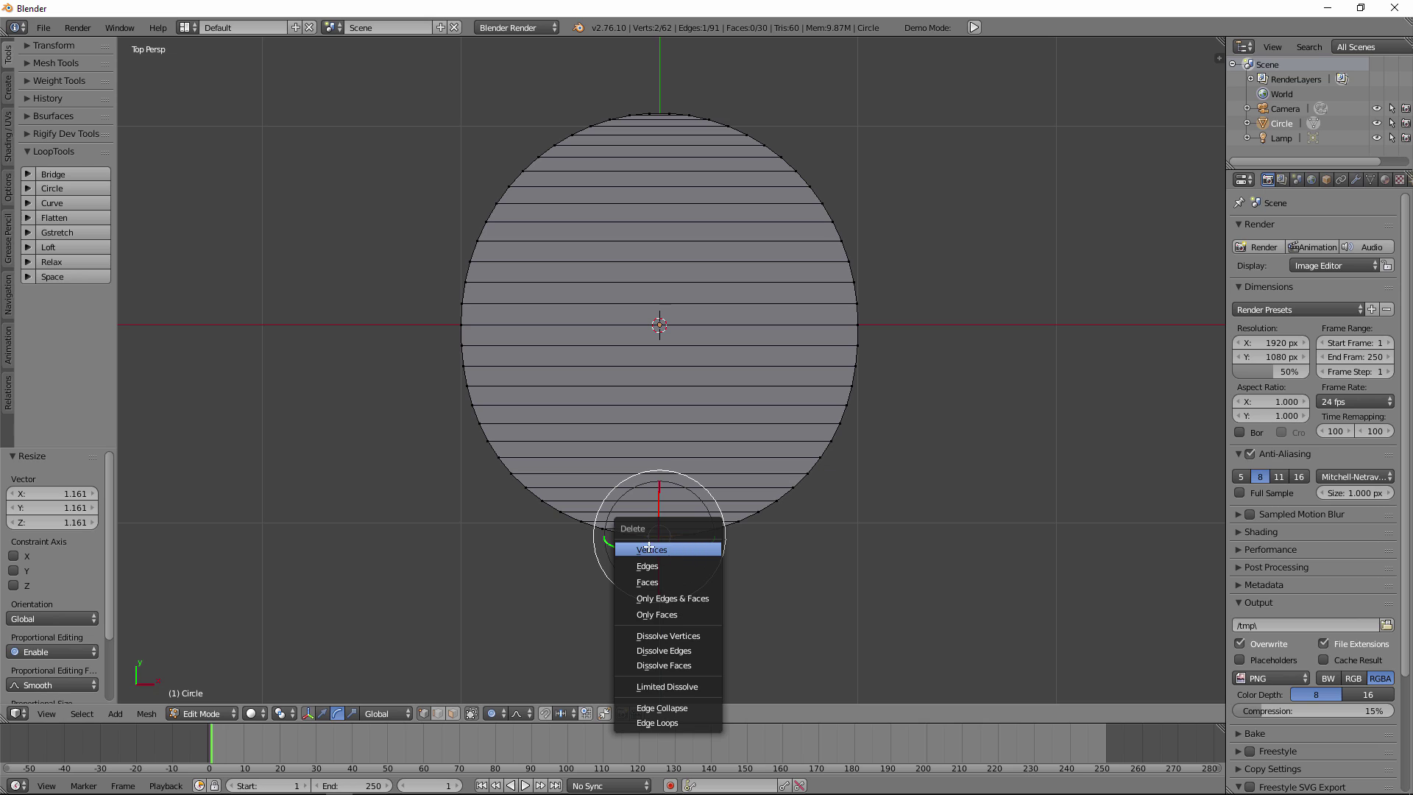
pyautogui.click(672, 550)
pyautogui.keyDown('shift'); pyautogui.moveTo(716, 577); pyautogui.dragTo(697, 552, button='middle'); pyautogui.keyUp('shift')
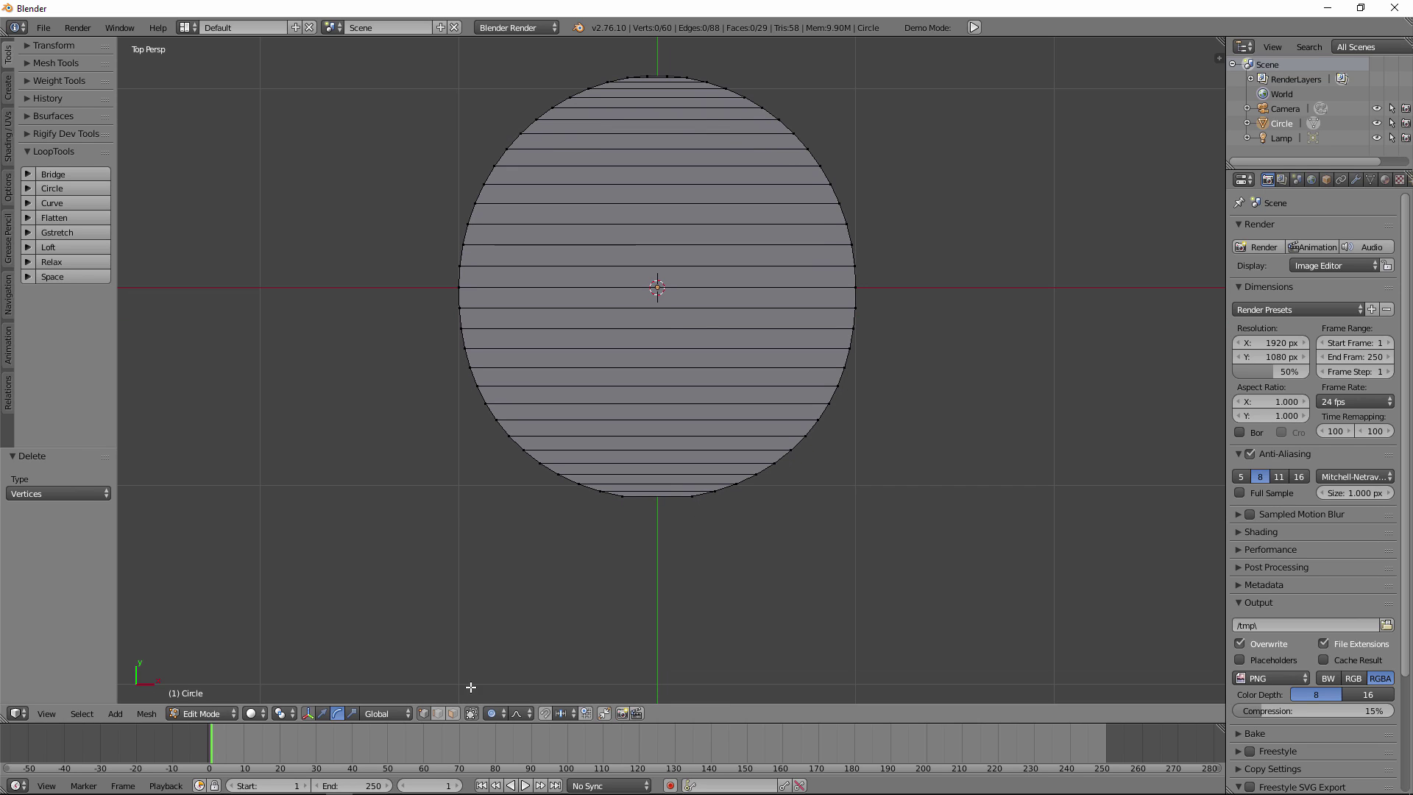
pyautogui.rightClick(673, 503)
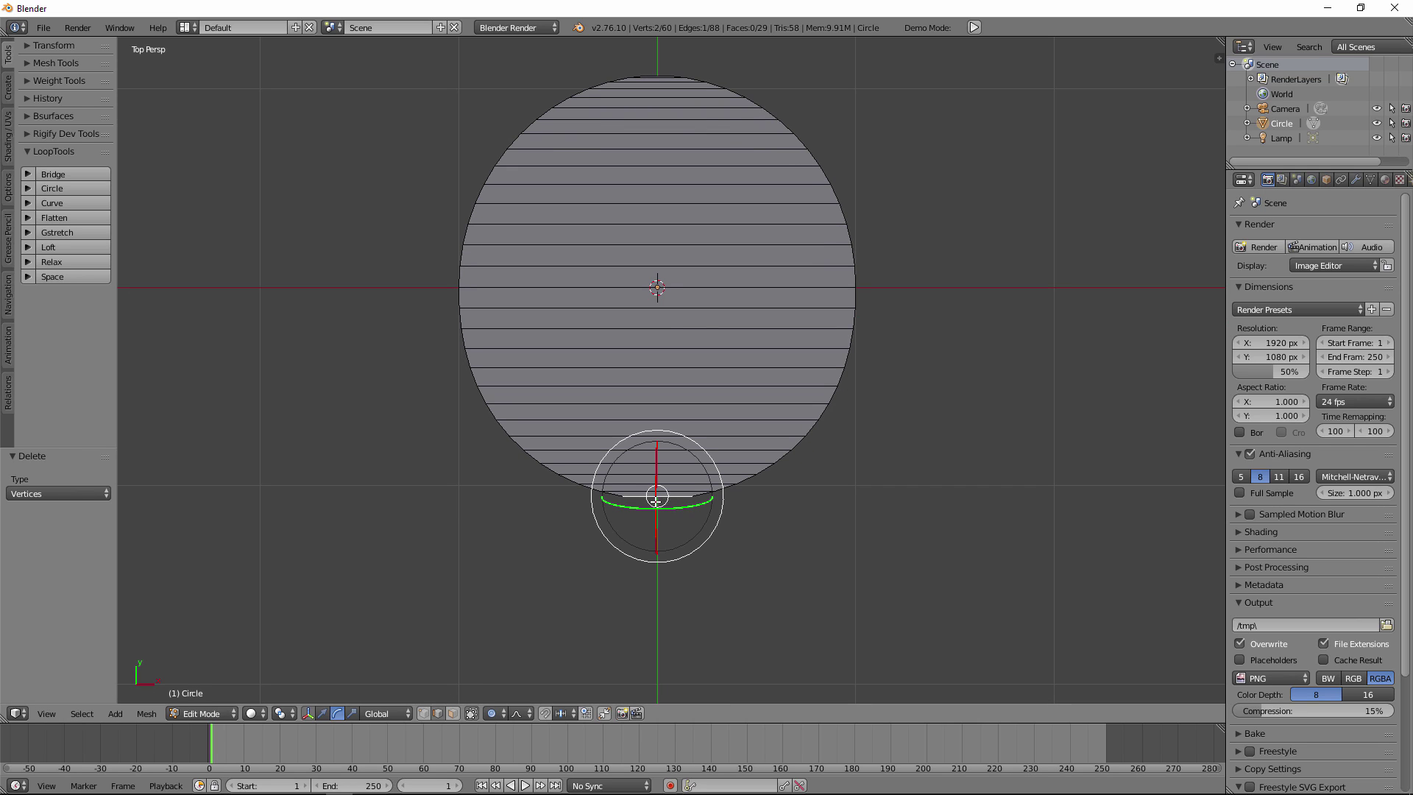
# Extrude the bottommost edge of the oval downward about 0.968 along the global Y axis to form the paddle handle
pyautogui.keyDown('shift'); pyautogui.moveTo(755, 542); pyautogui.dragTo(757, 454, button='middle'); pyautogui.keyUp('shift')
pyautogui.scroll(-1, 750, 502)
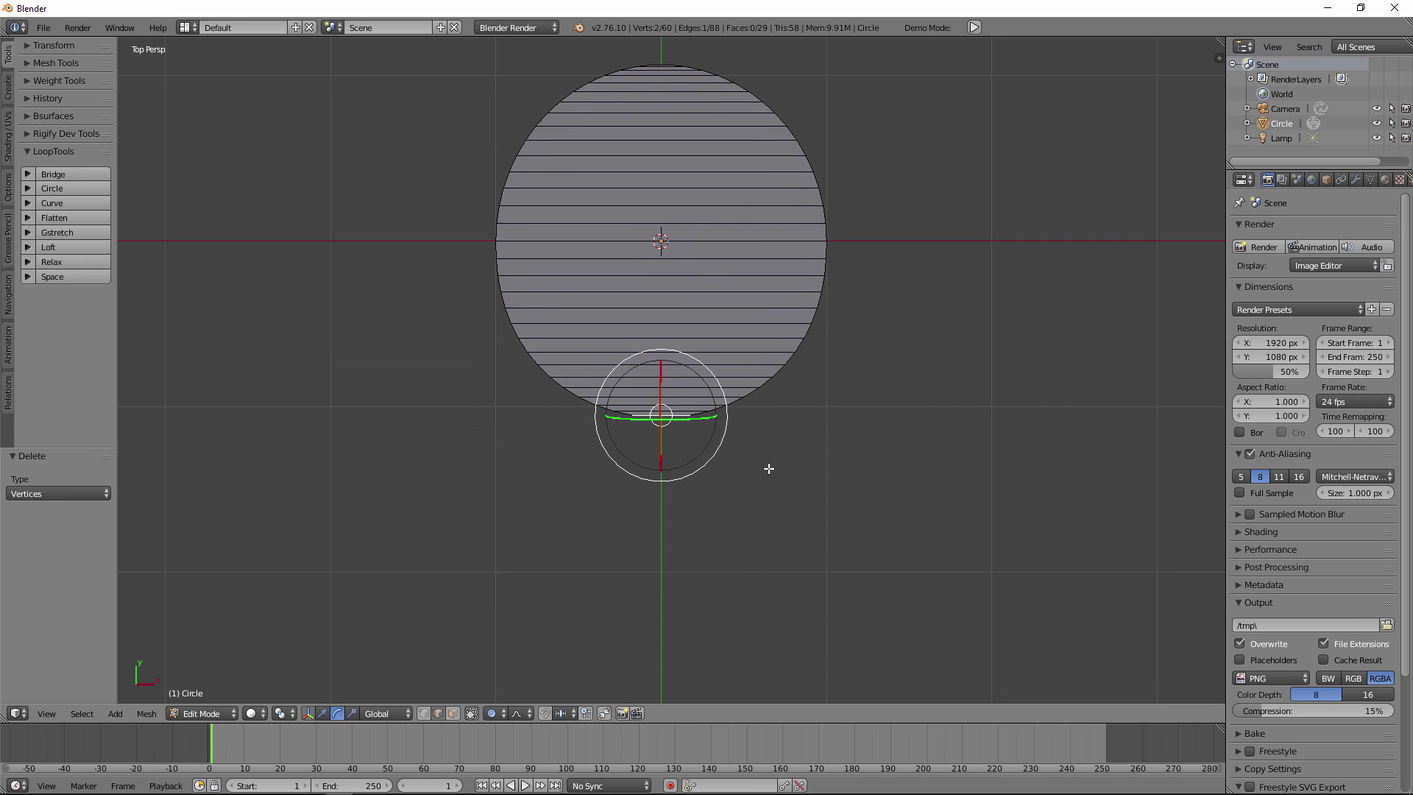
pyautogui.click(148, 715)
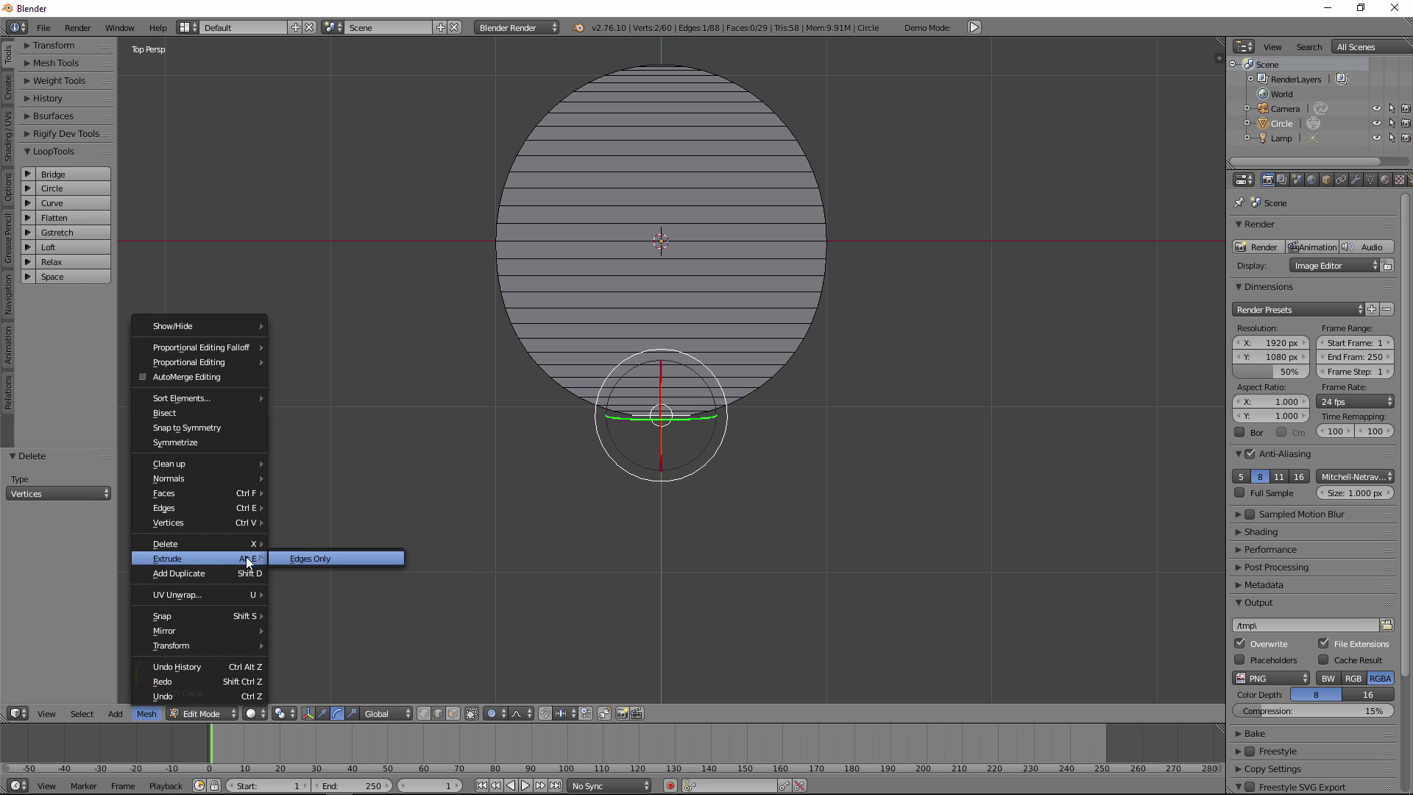
pyautogui.press('e')
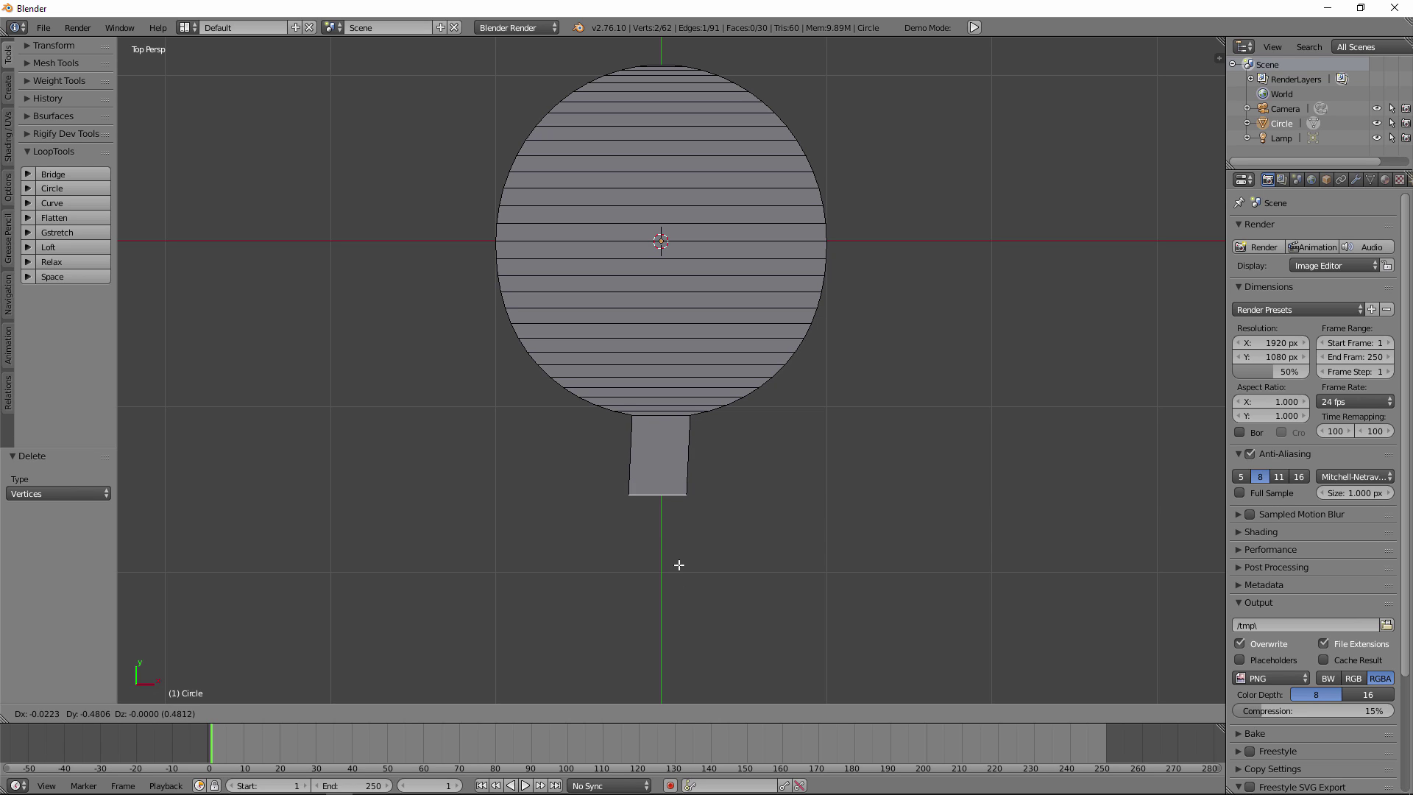
pyautogui.press('x')
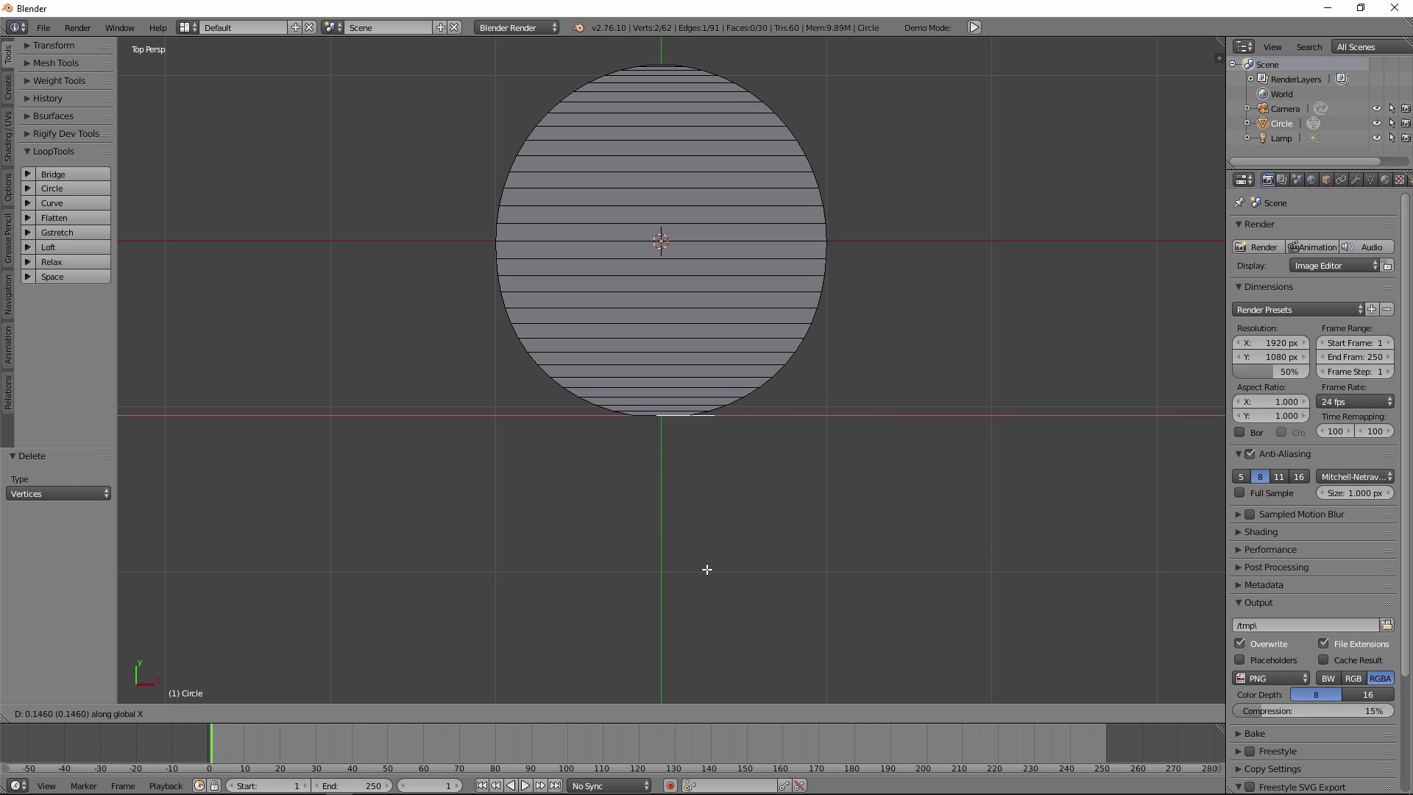
pyautogui.press('y')
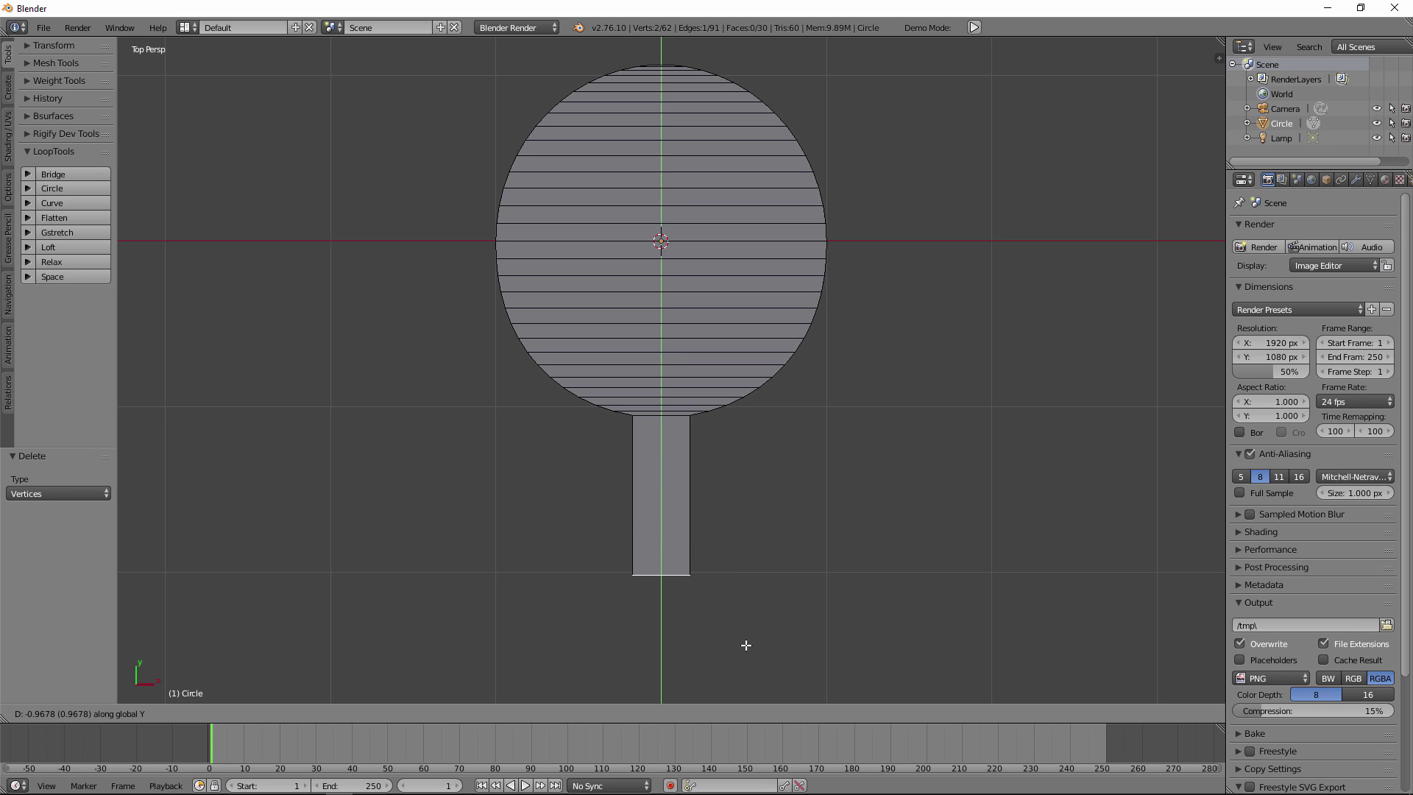
pyautogui.click(747, 644)
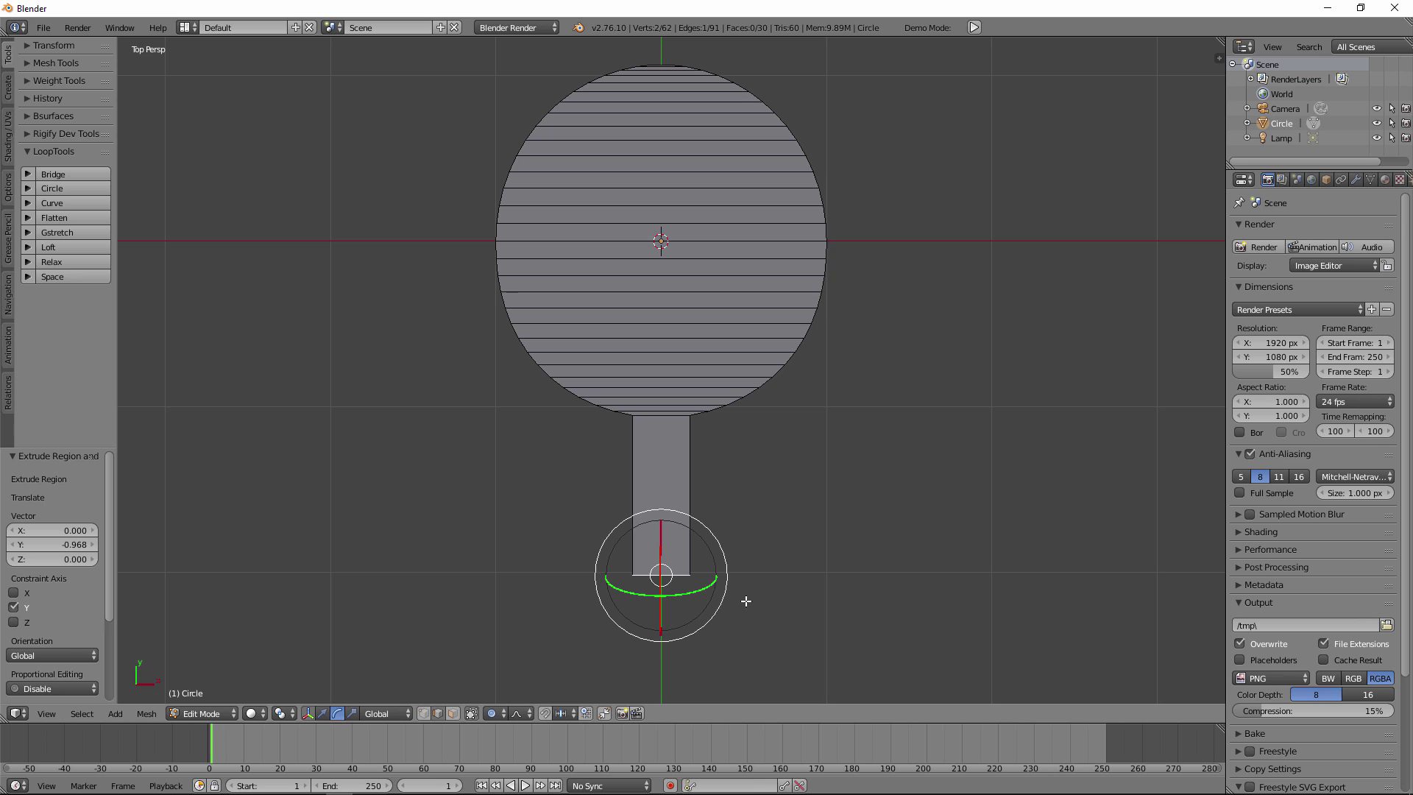
pyautogui.press('s')
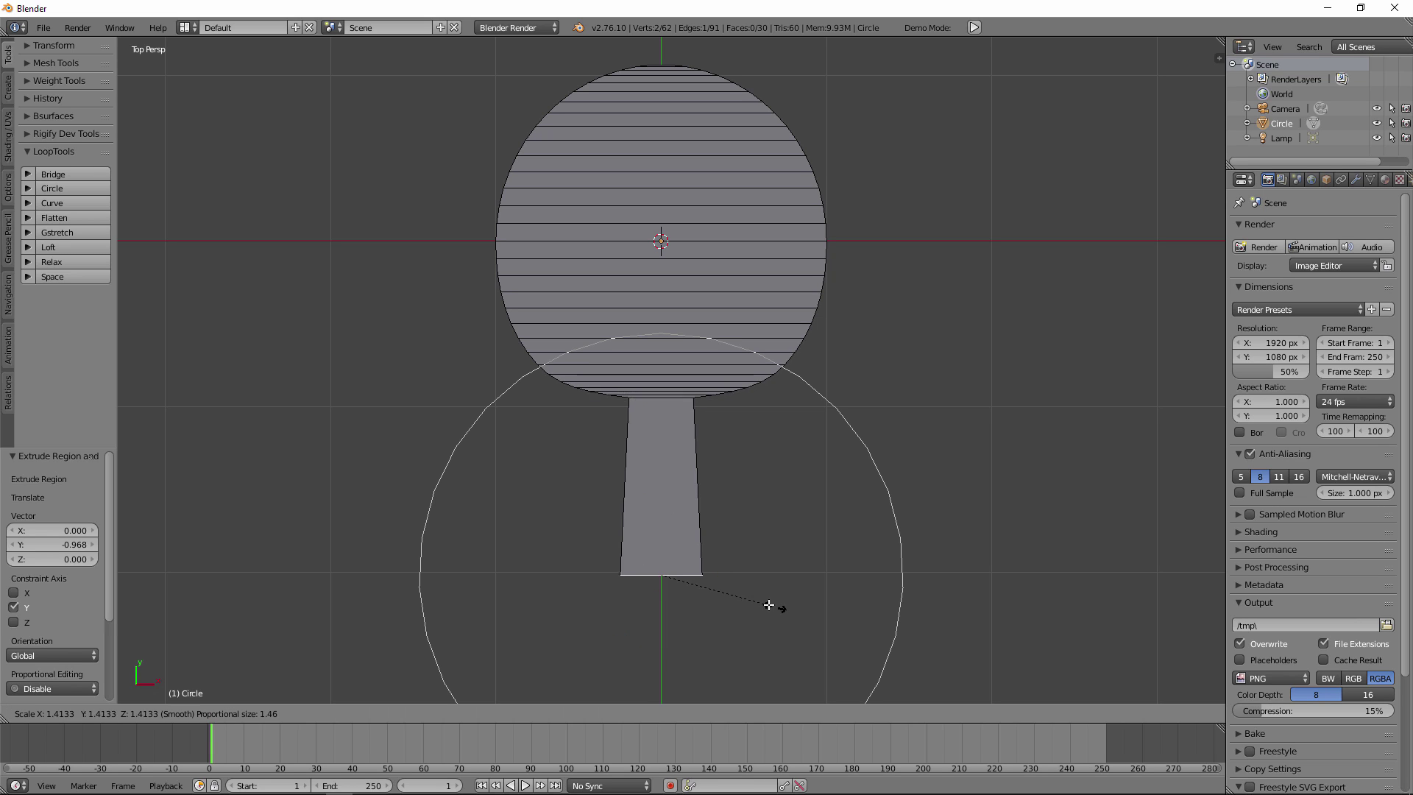
pyautogui.click(767, 605)
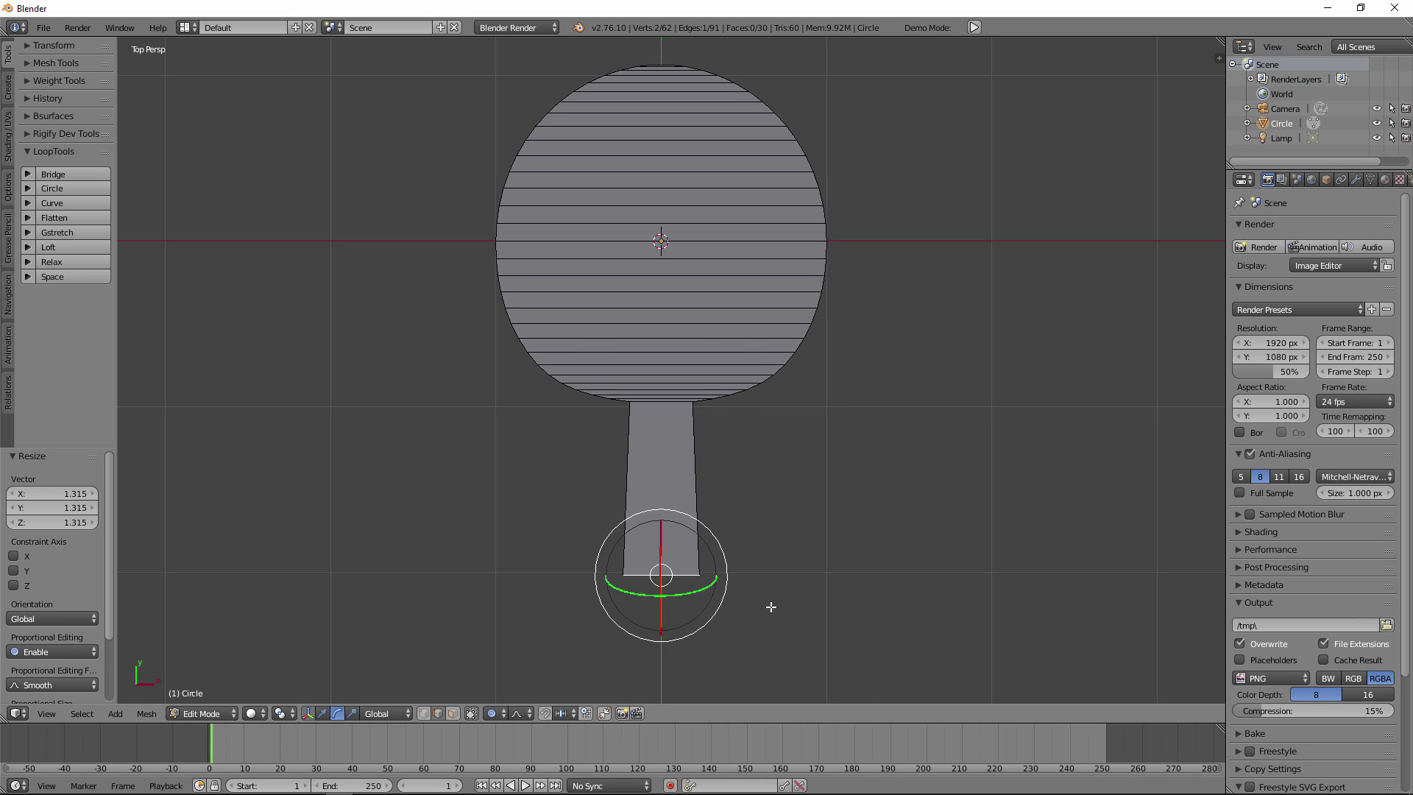
pyautogui.hotkey('ctrl', 'z')
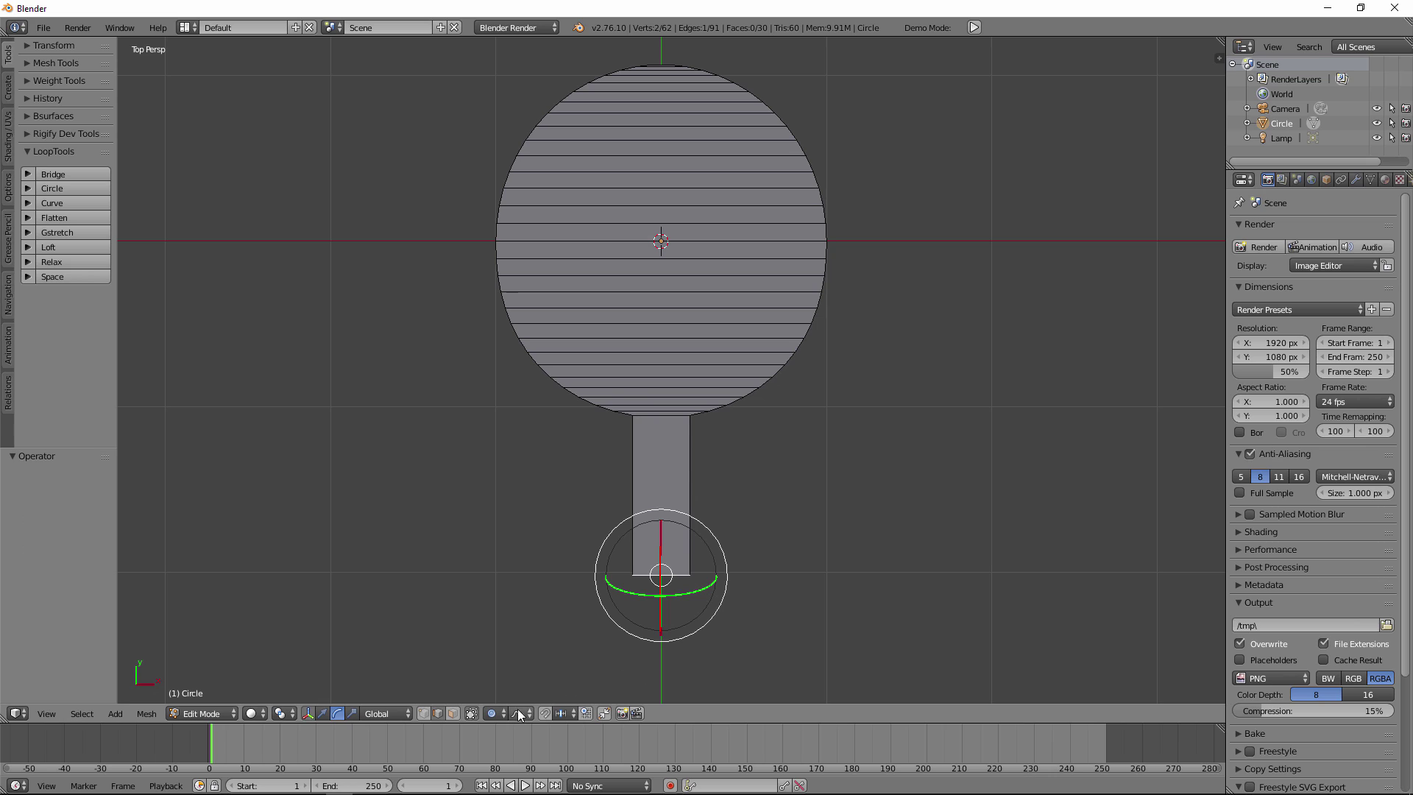
# Disable proportional editing and scale the handle's end edge by about 1.2 to taper the handle
pyautogui.click(491, 714)
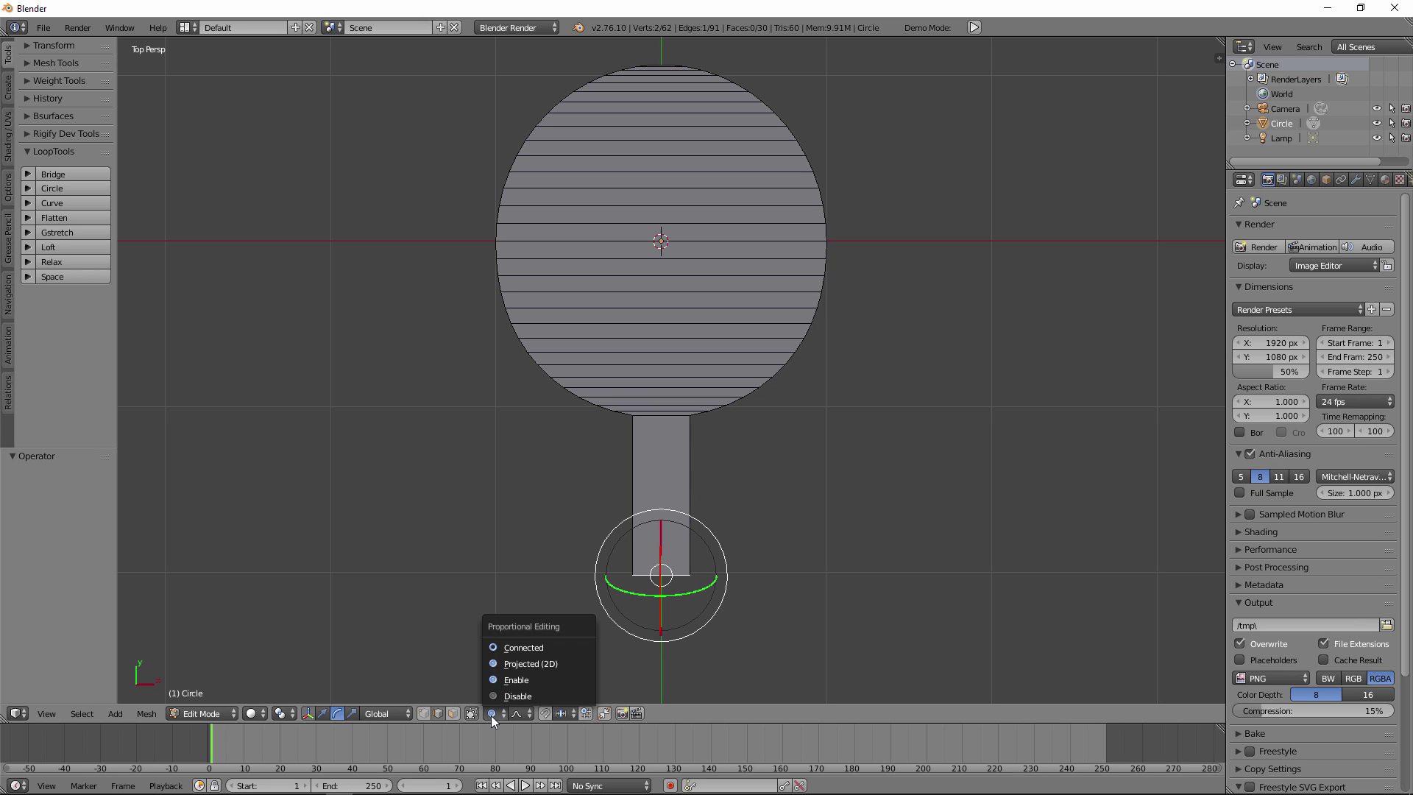
pyautogui.click(561, 677)
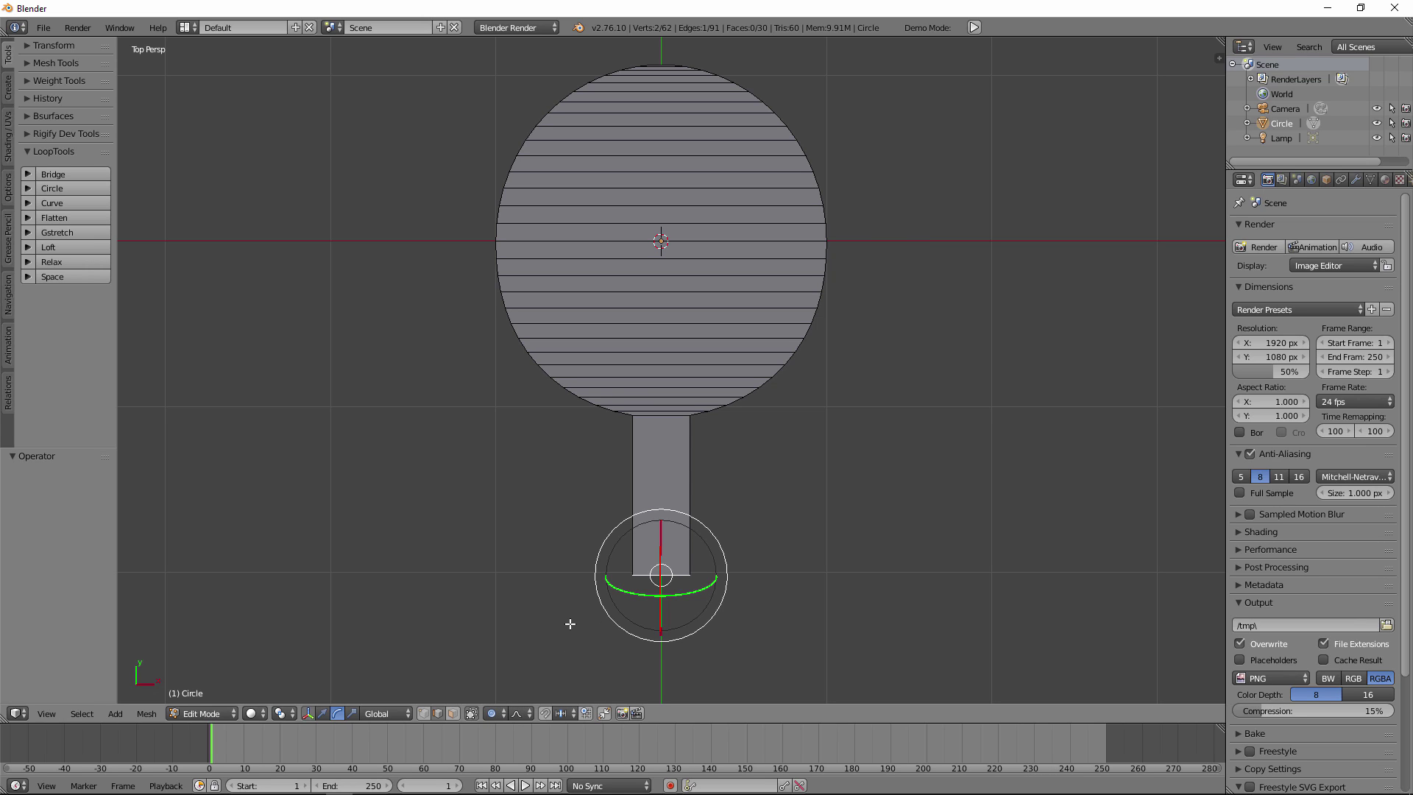
pyautogui.press('o')
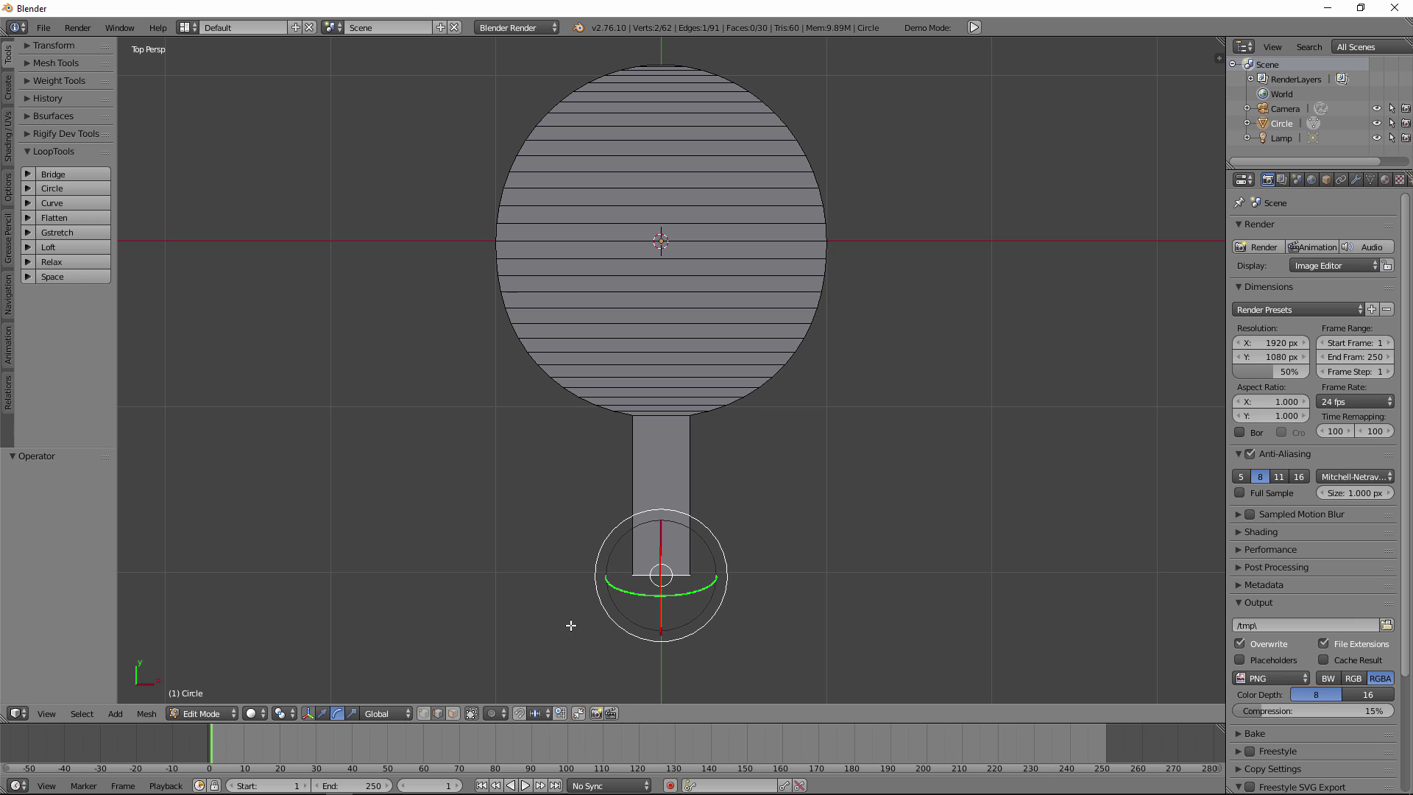
pyautogui.press('s')
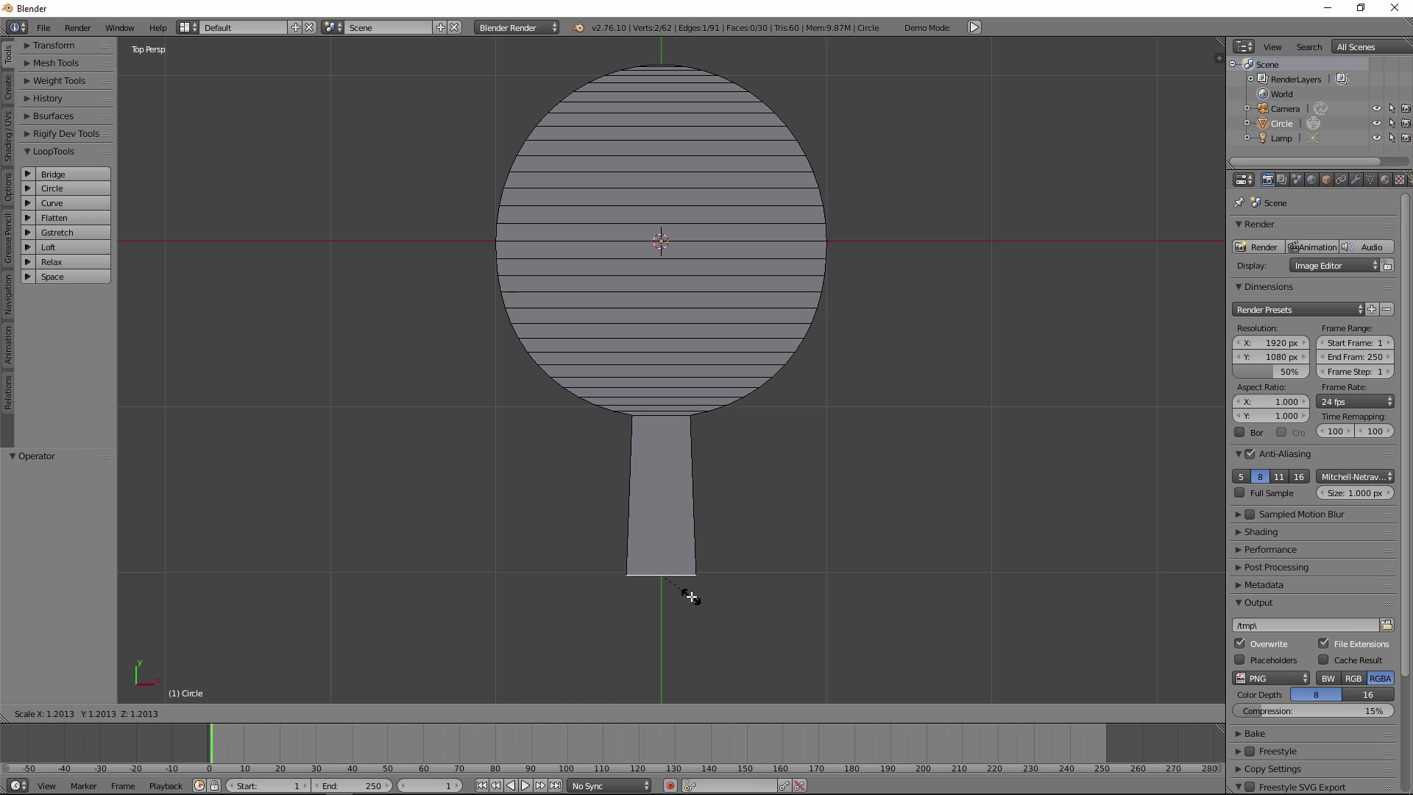
pyautogui.click(691, 597)
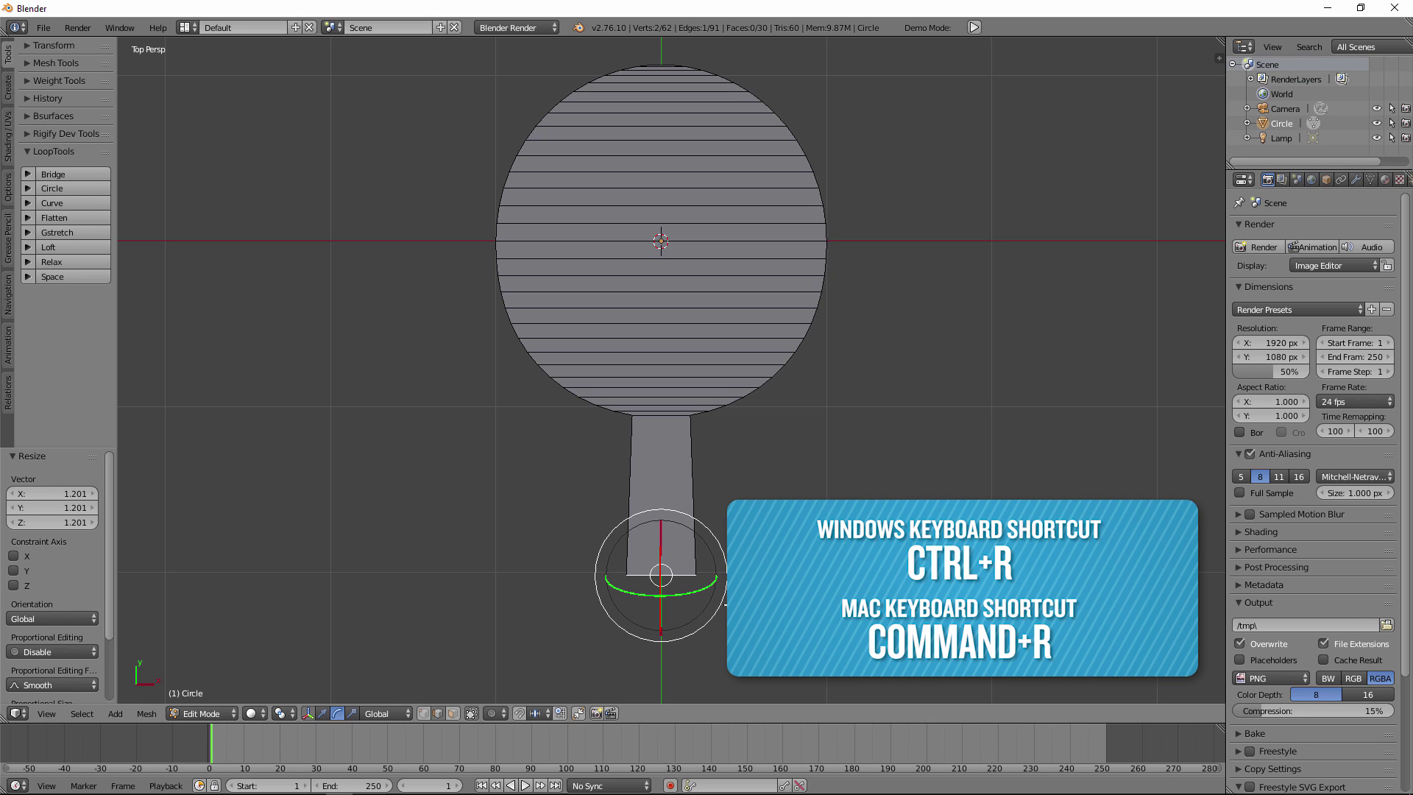
# Add 10 evenly spaced loop cuts across the handle without sliding them
pyautogui.hotkey('ctrl', 'r')
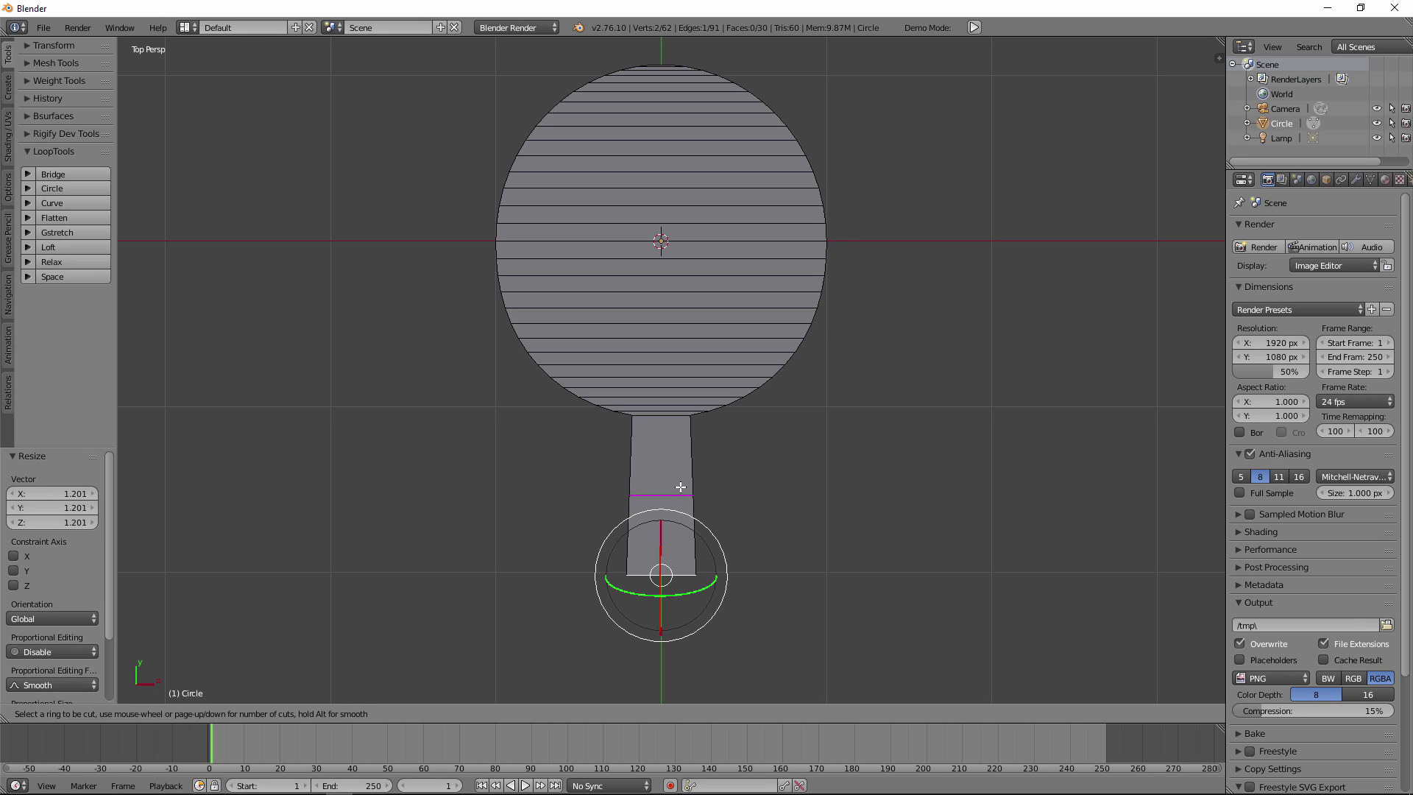
pyautogui.scroll(9, 677, 492)
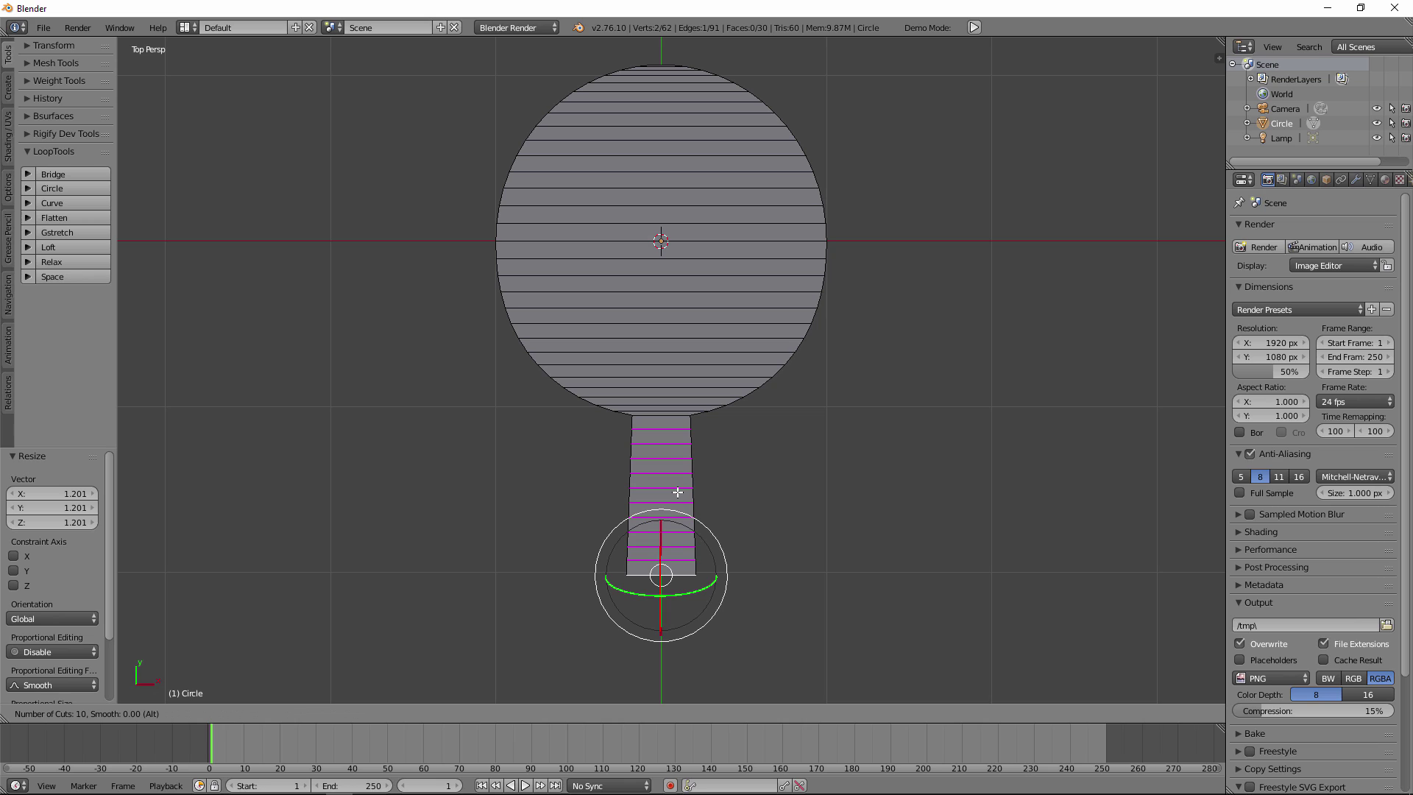
pyautogui.click(677, 492)
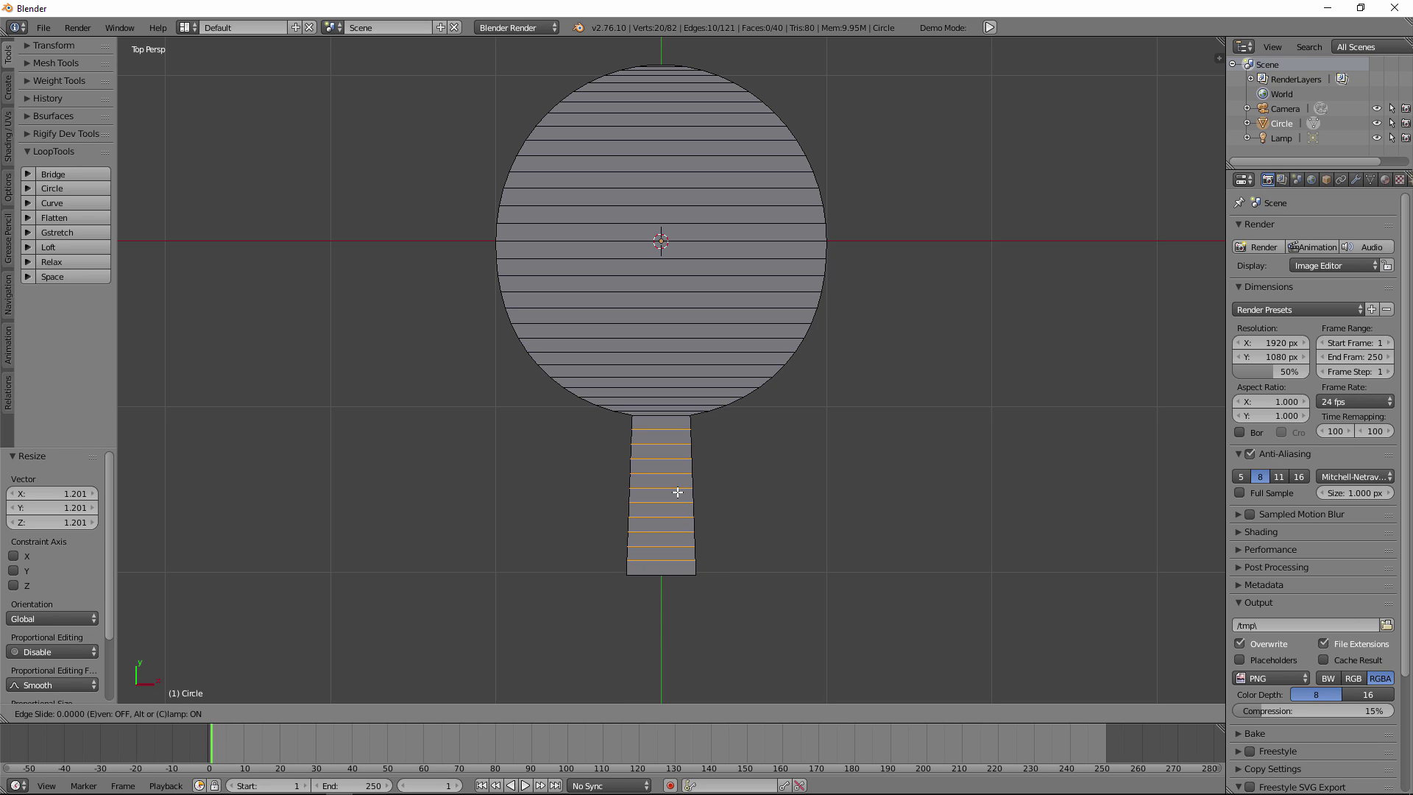
pyautogui.rightClick(678, 492)
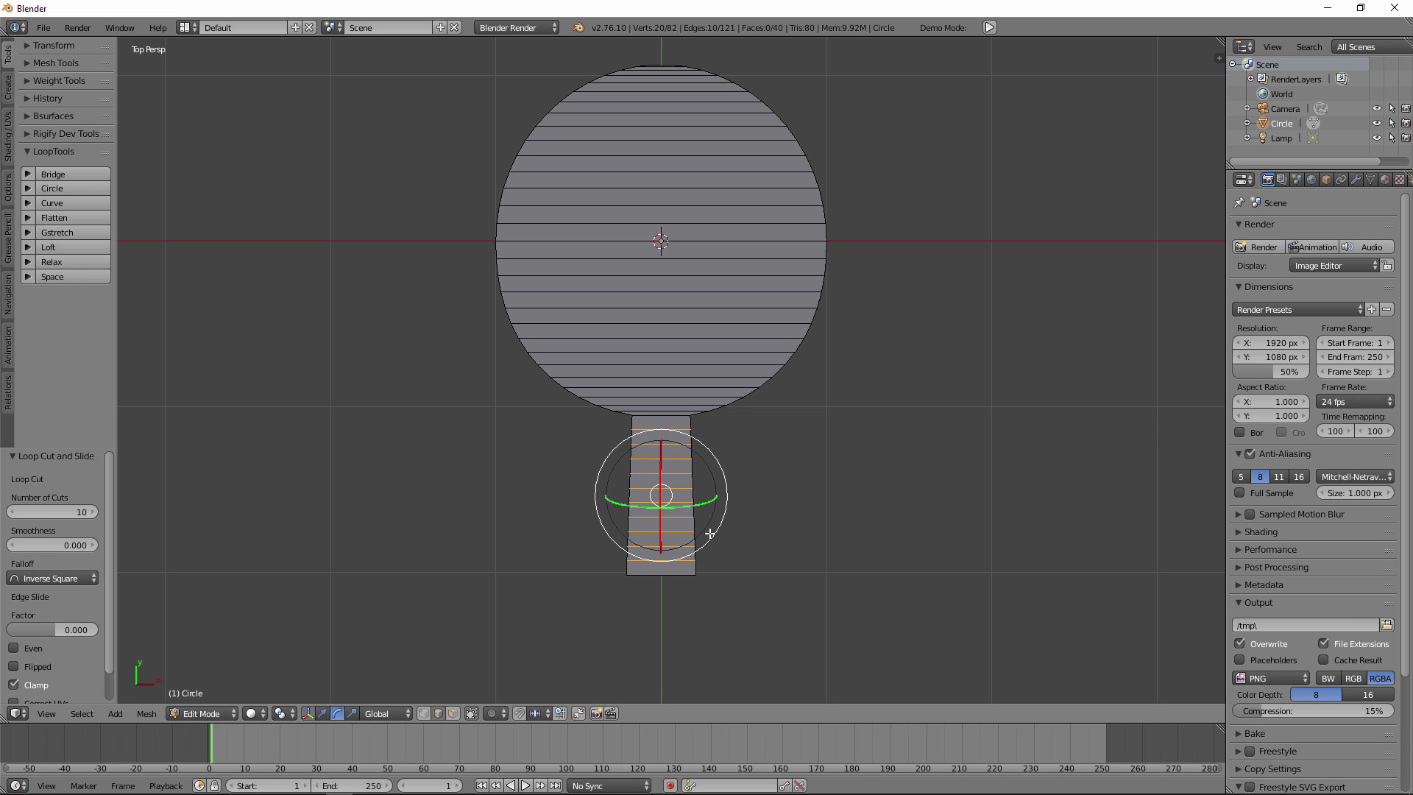
# Select all faces of the paddle in face select mode and extrude them 0.13 along their normal
pyautogui.moveTo(675, 586); pyautogui.dragTo(790, 460, button='middle')
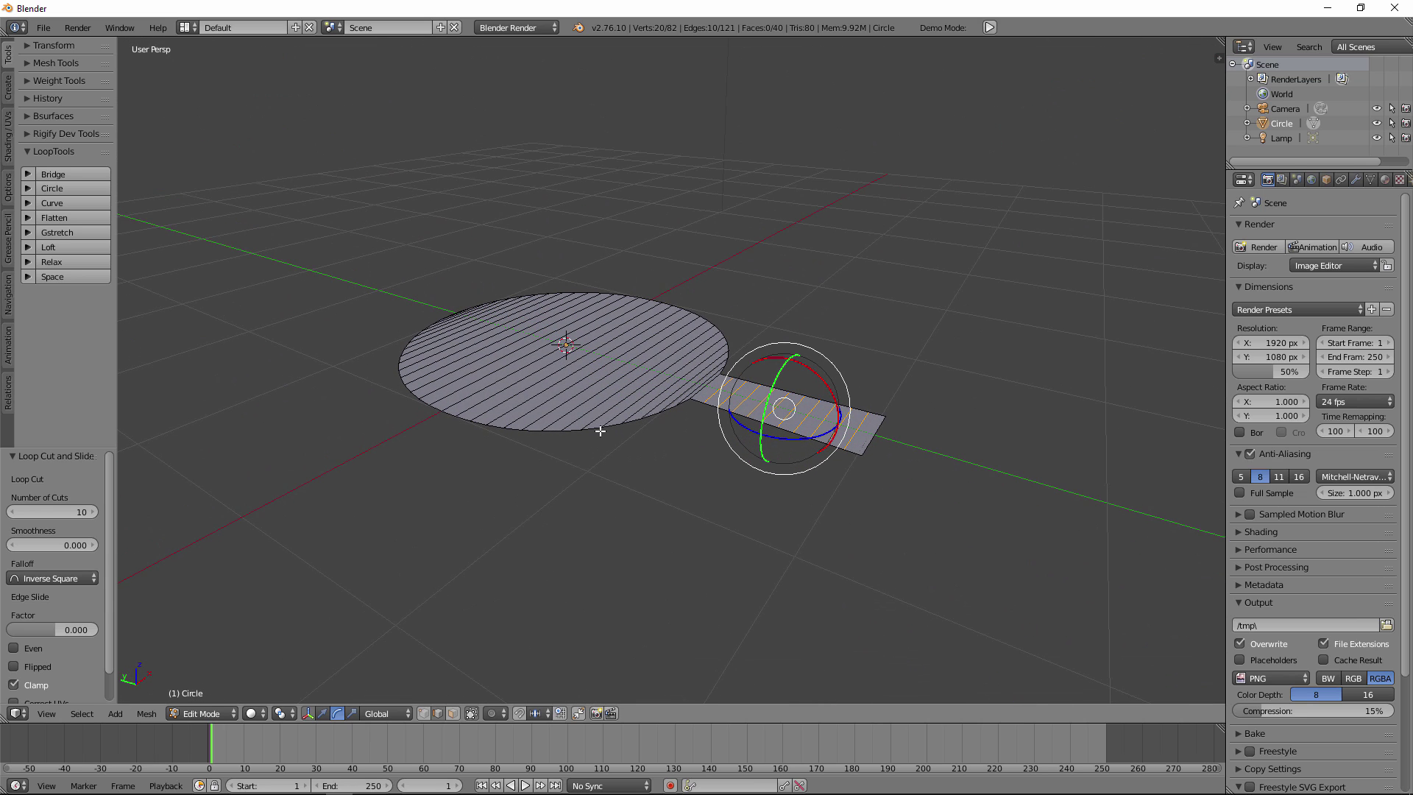
pyautogui.click(453, 713)
pyautogui.press('a')
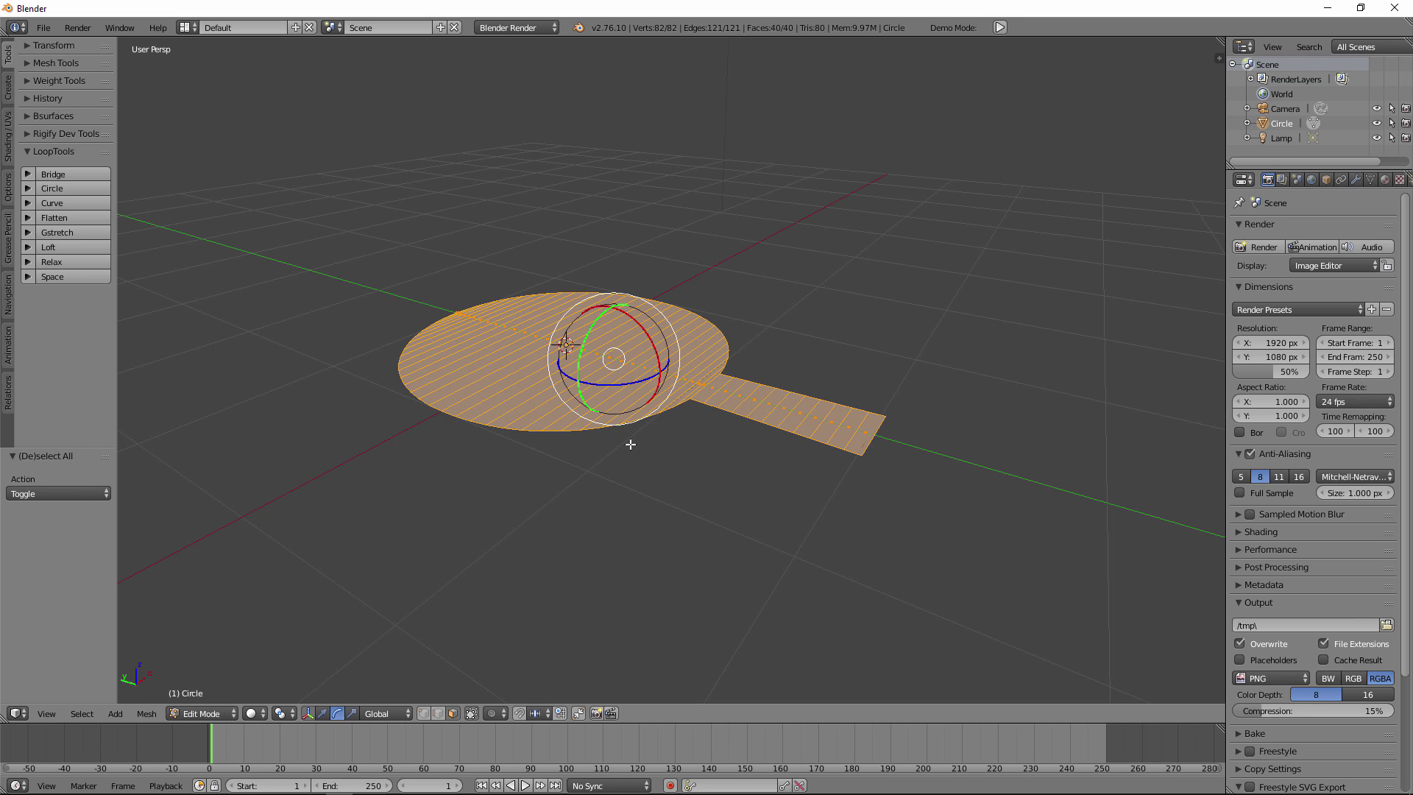
pyautogui.press('e')
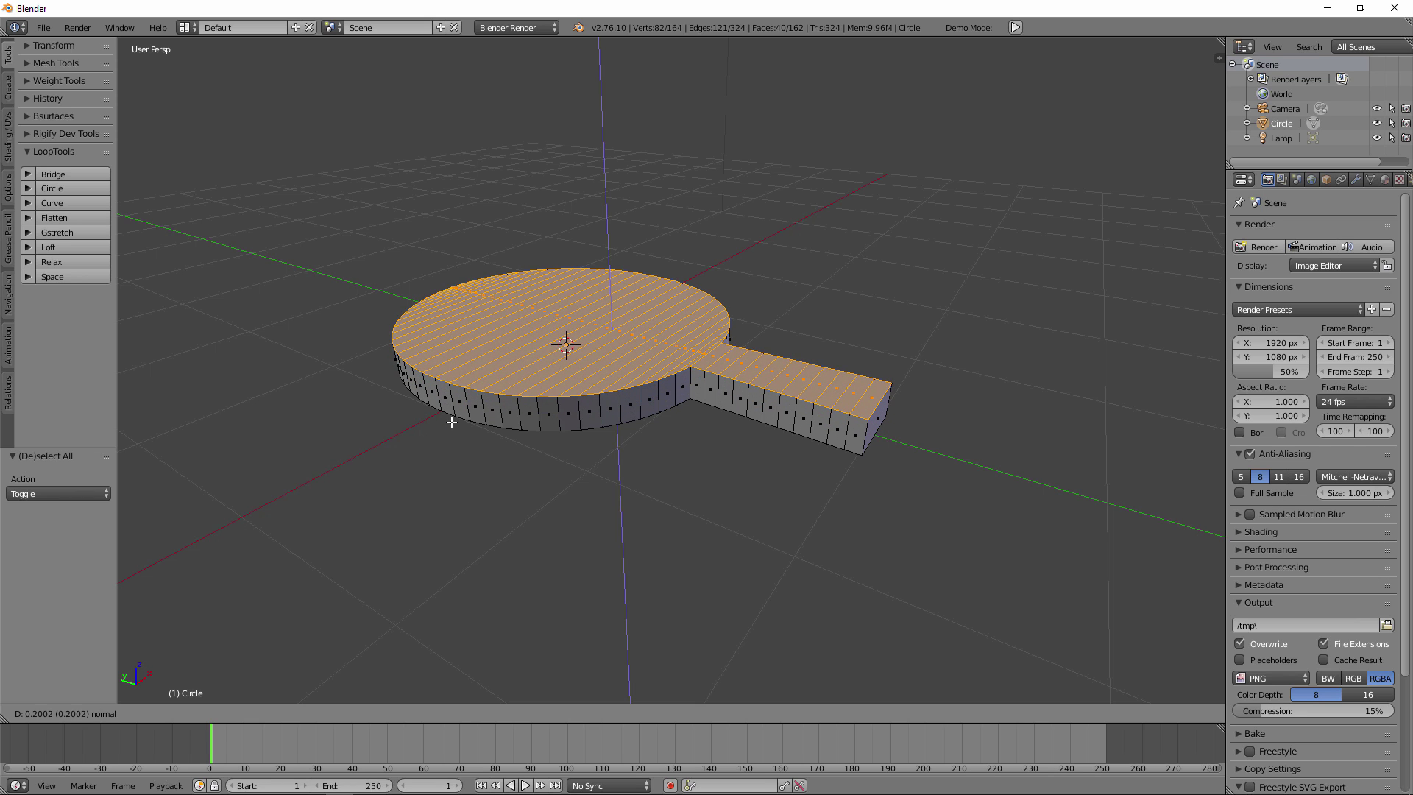
pyautogui.write('.13')
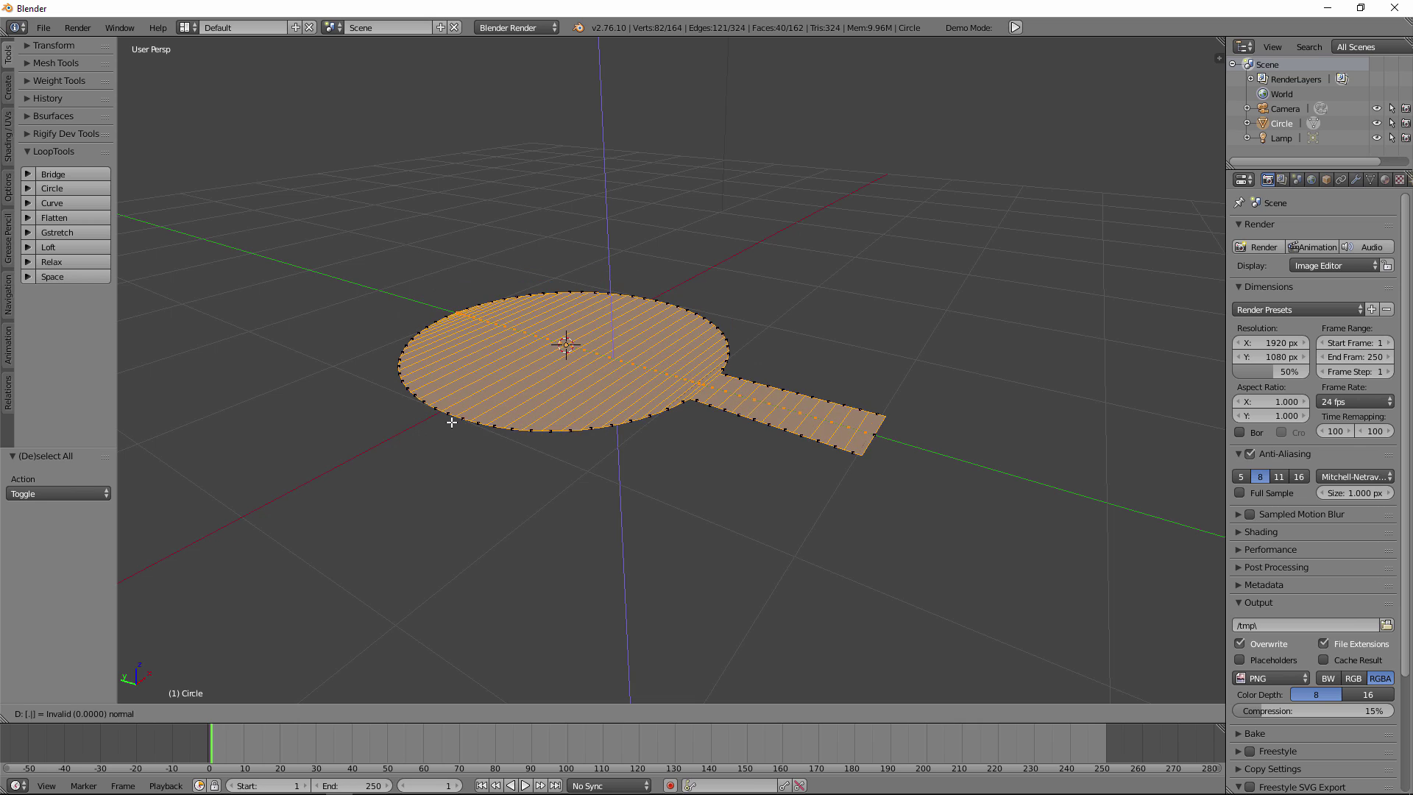
pyautogui.press('Return')
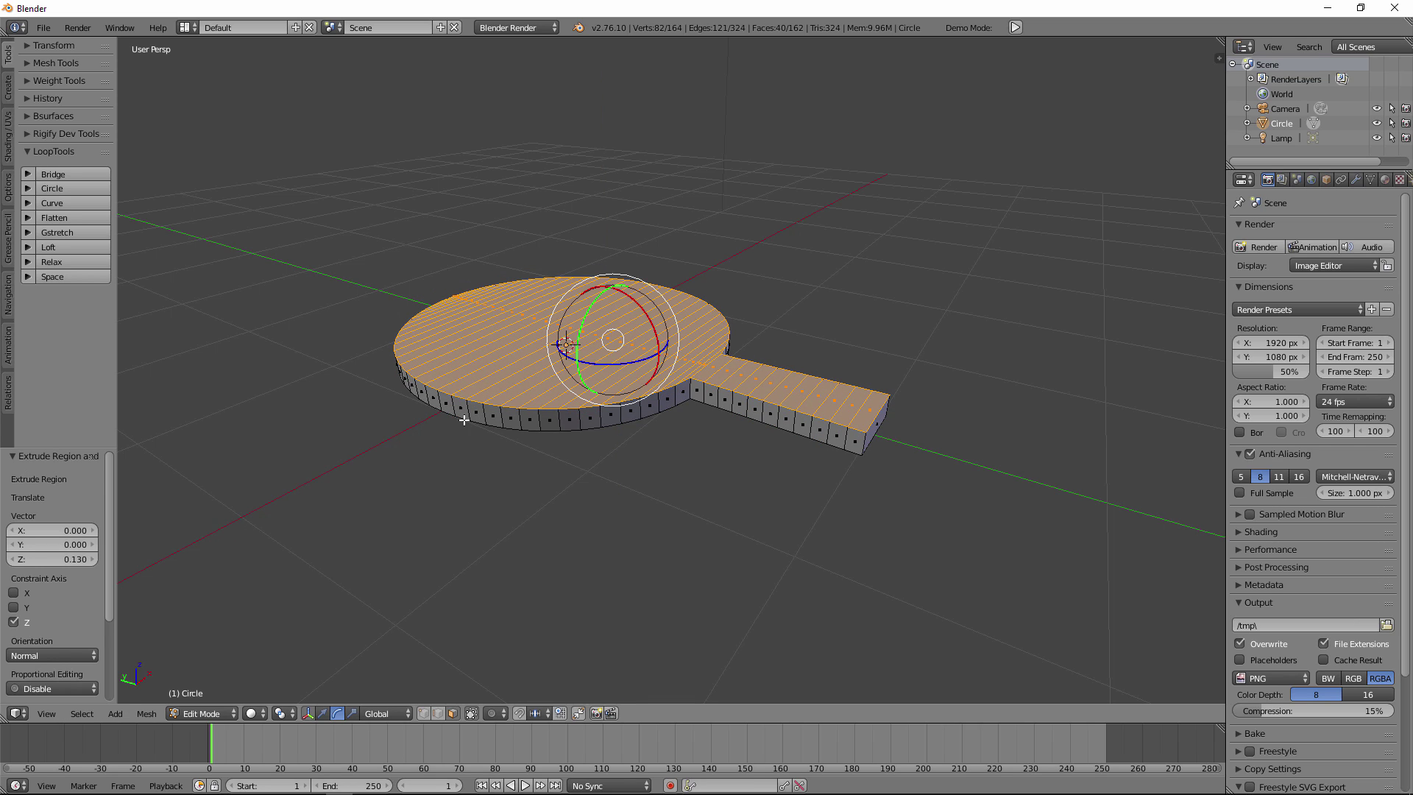
# Return to Object Mode and apply smooth shading to the paddle
pyautogui.moveTo(732, 447); pyautogui.dragTo(666, 453, button='middle')
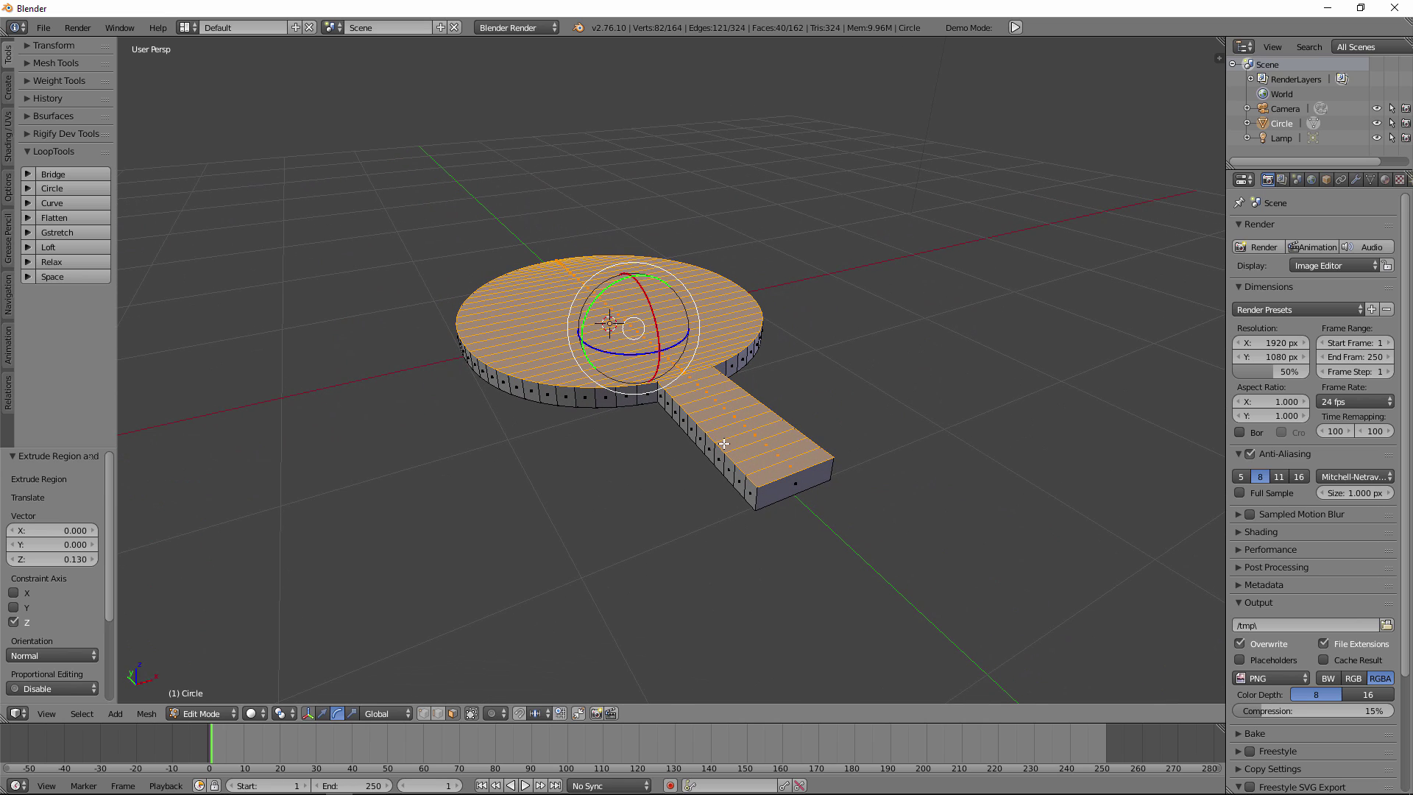
pyautogui.press('Tab')
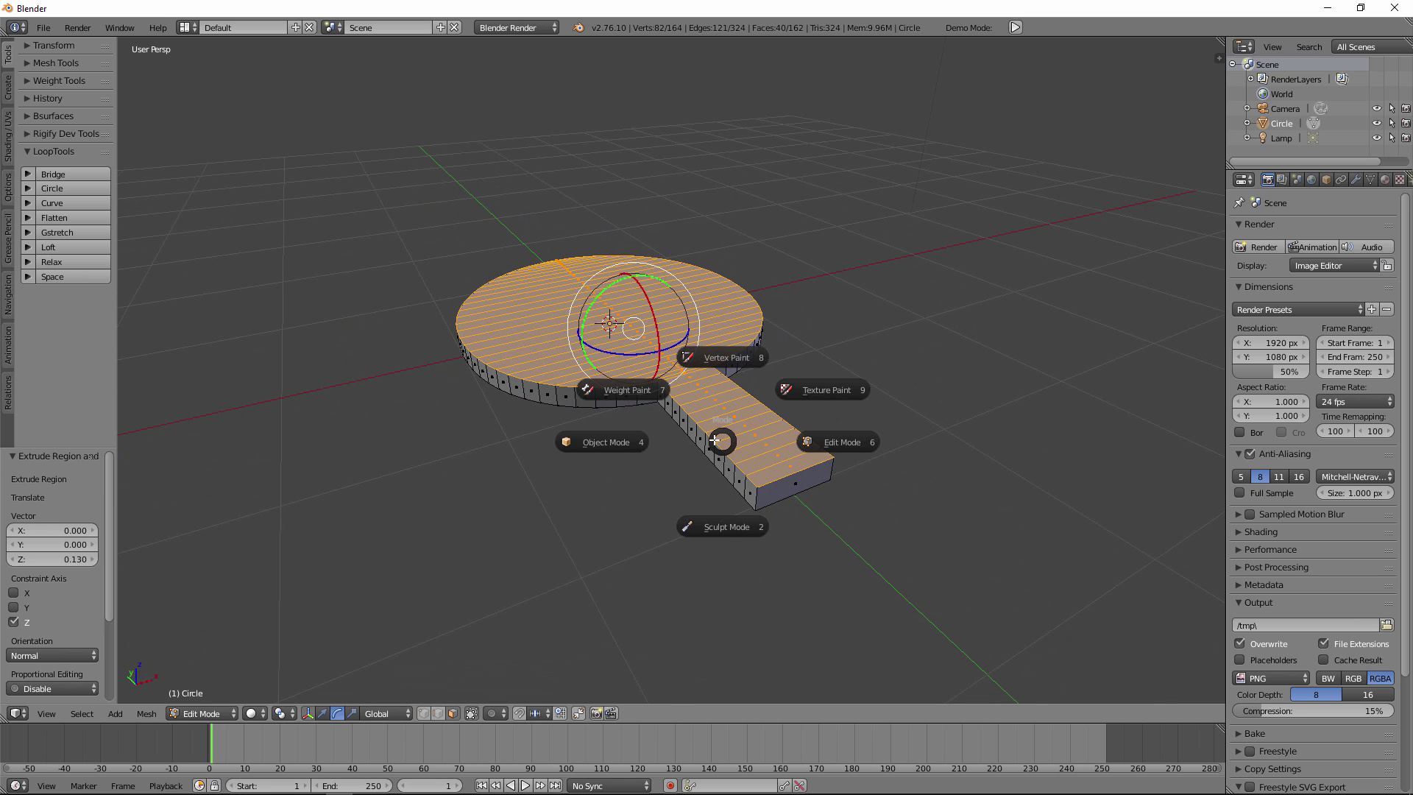
pyautogui.click(612, 443)
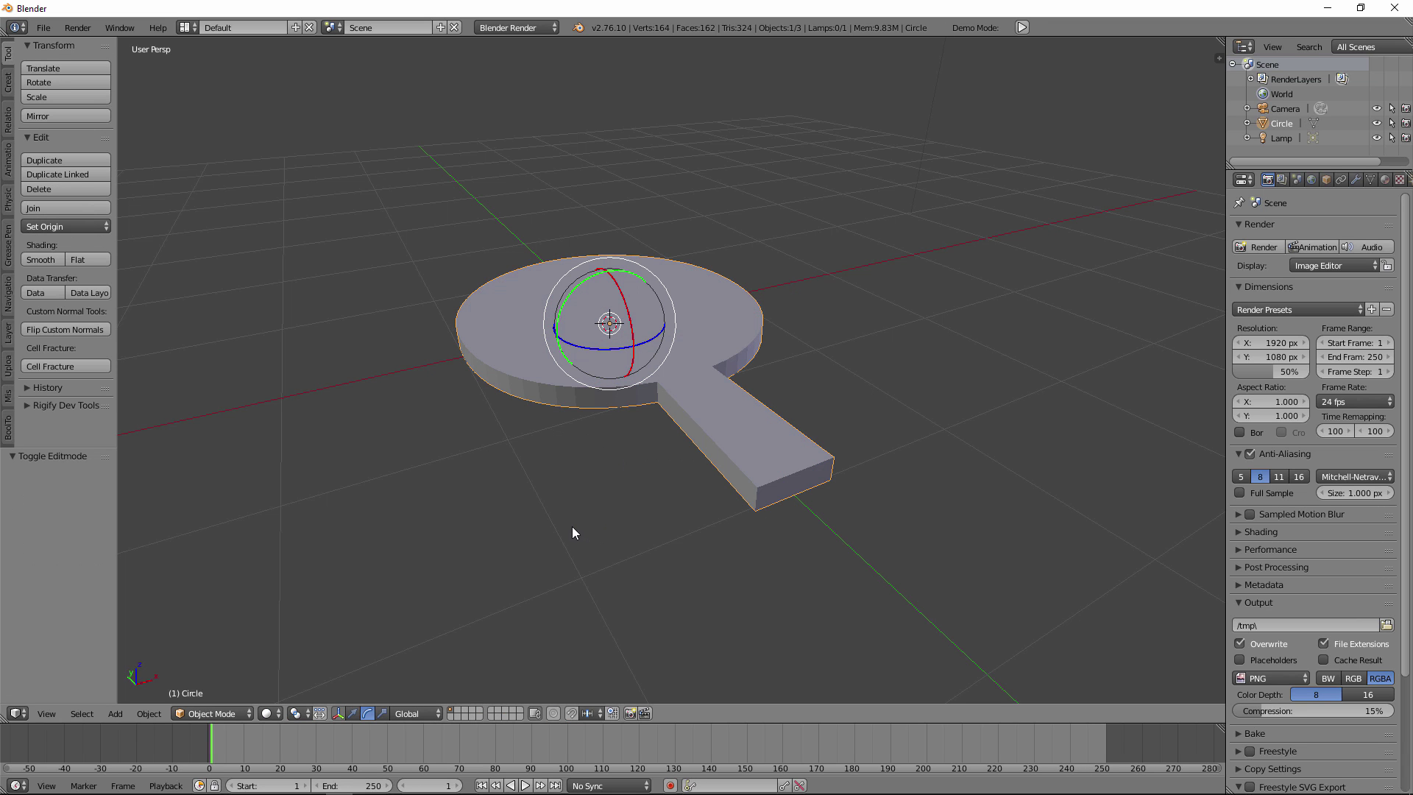
pyautogui.moveTo(573, 531); pyautogui.dragTo(569, 438, button='middle')
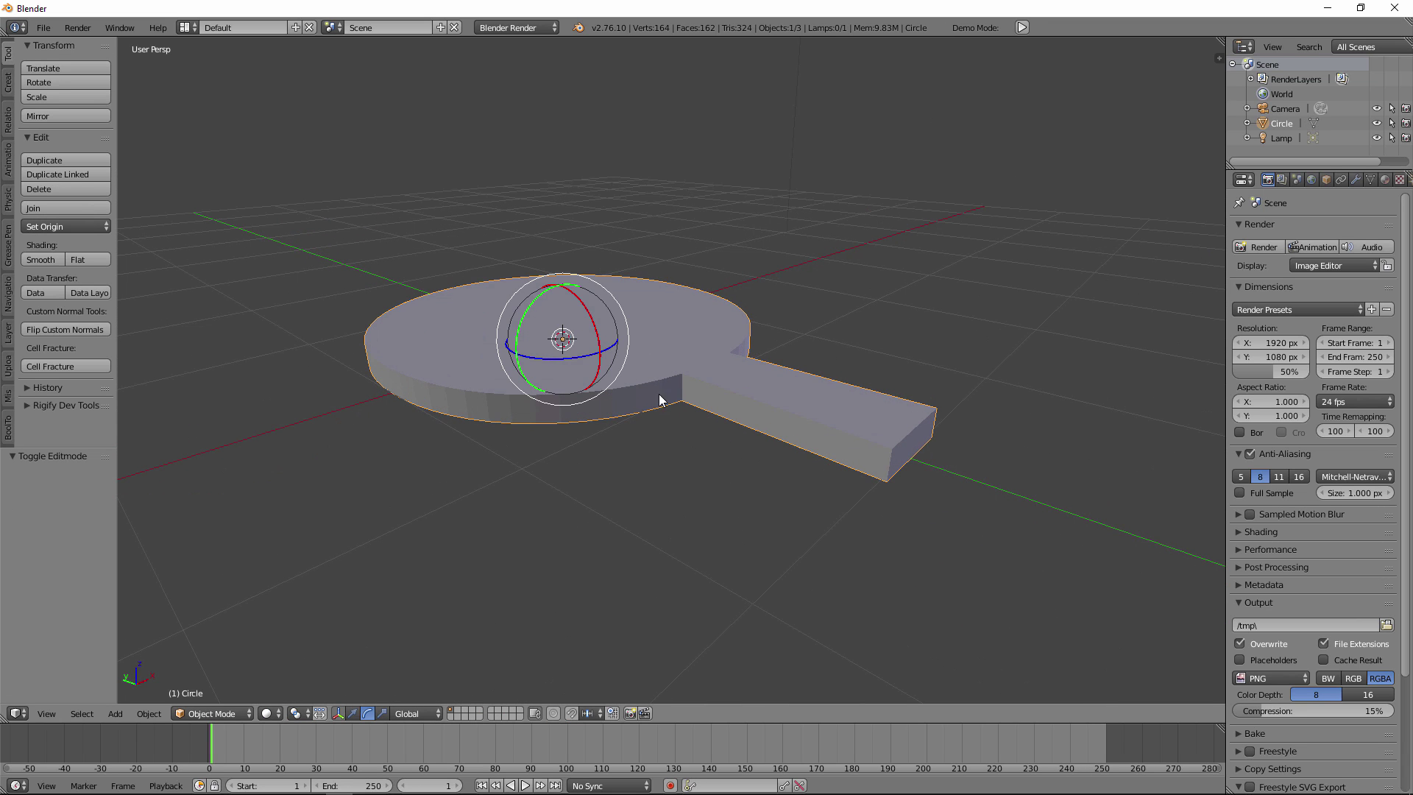
pyautogui.moveTo(617, 462); pyautogui.dragTo(615, 464, button='middle')
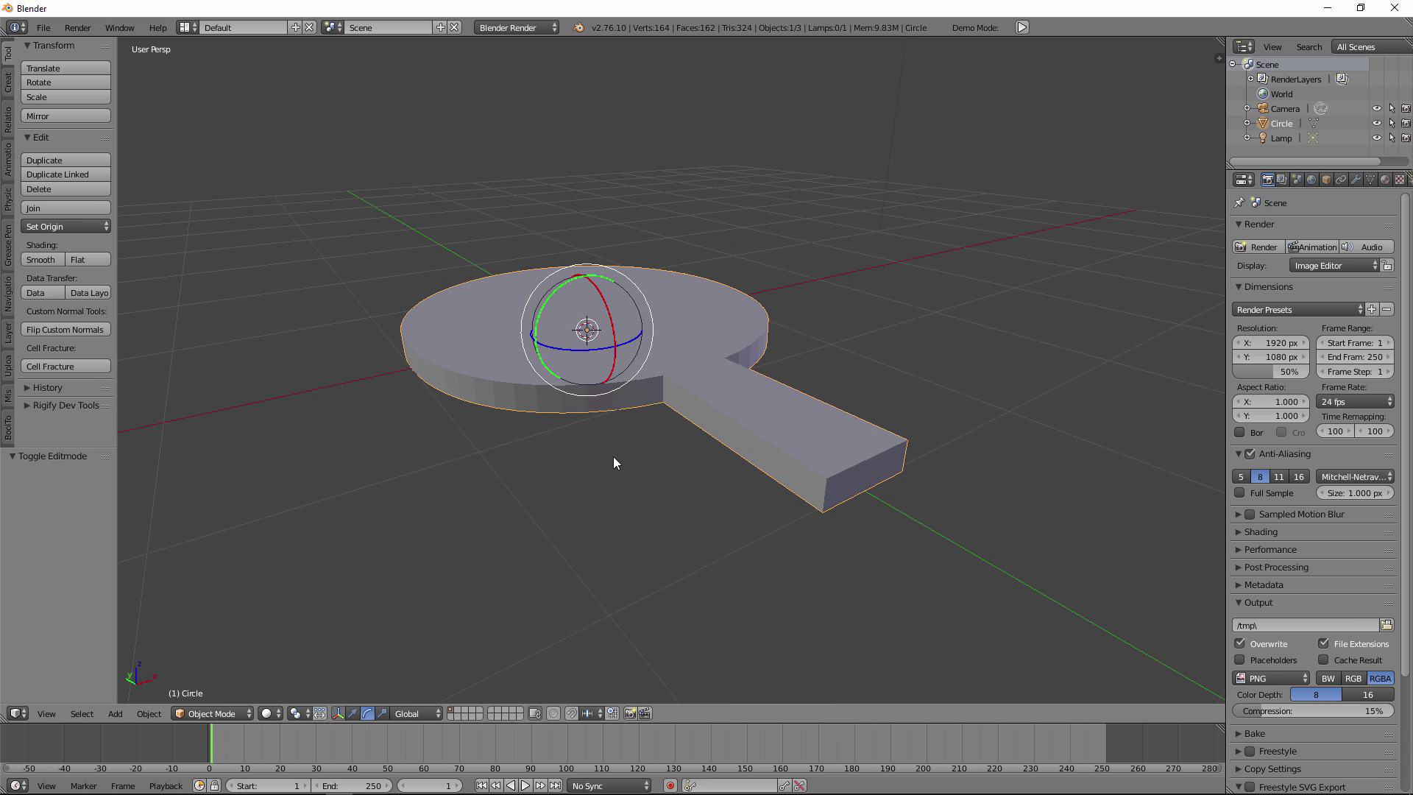
pyautogui.click(46, 261)
pyautogui.moveTo(667, 508); pyautogui.dragTo(697, 508, button='middle')
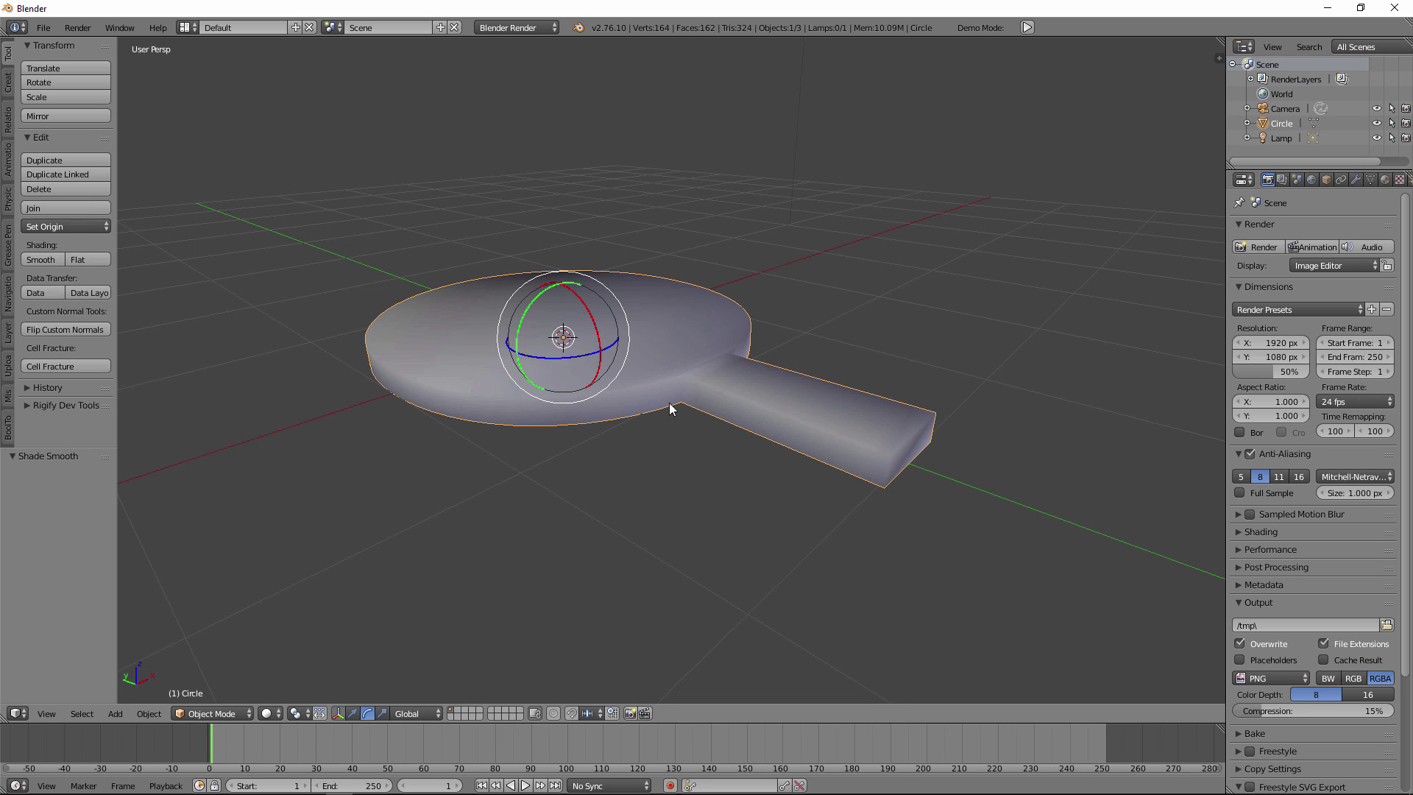
# Widen the properties editor and add an Edge Split modifier to the paddle
pyautogui.click(1356, 180)
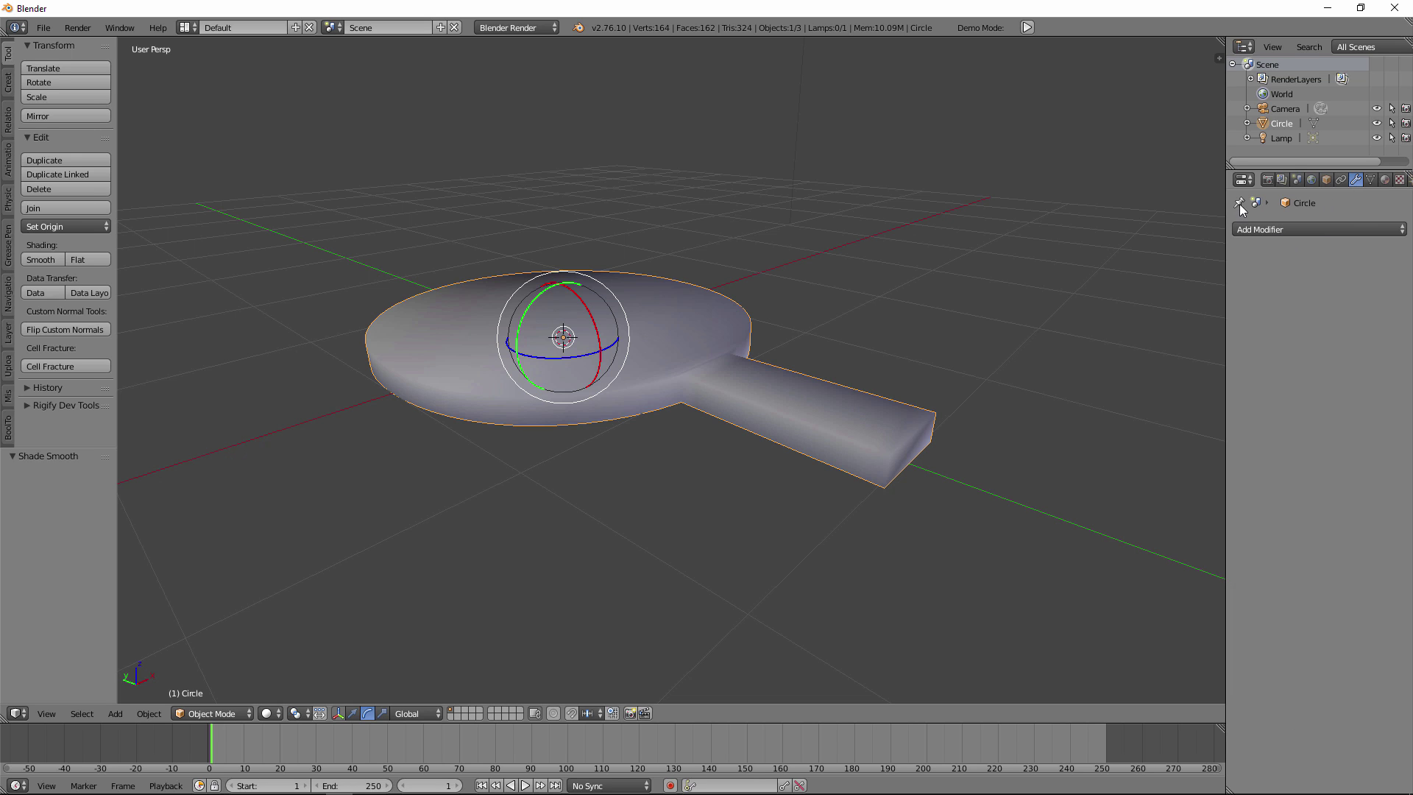
pyautogui.moveTo(1225, 203); pyautogui.dragTo(1181, 203)
pyautogui.click(1228, 229)
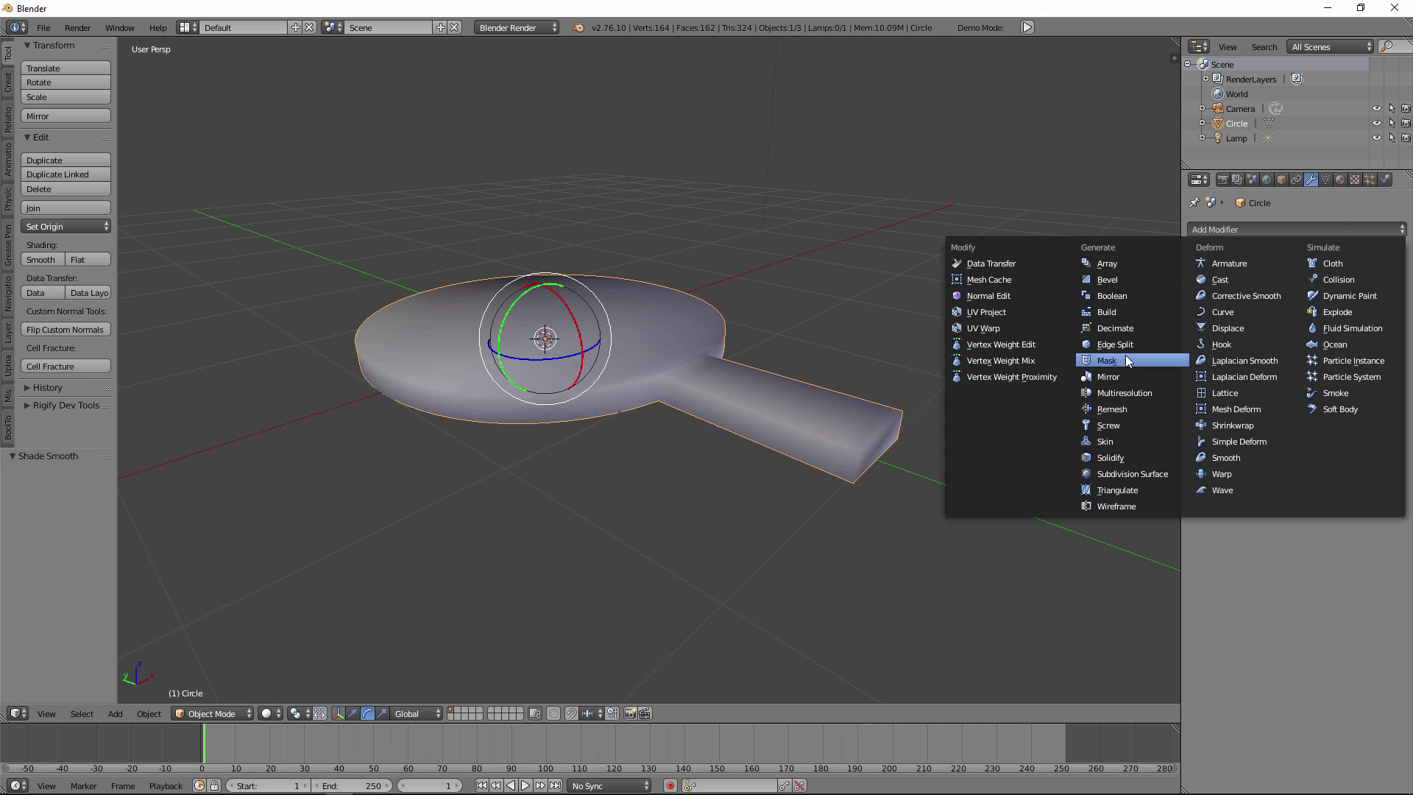
pyautogui.click(1116, 345)
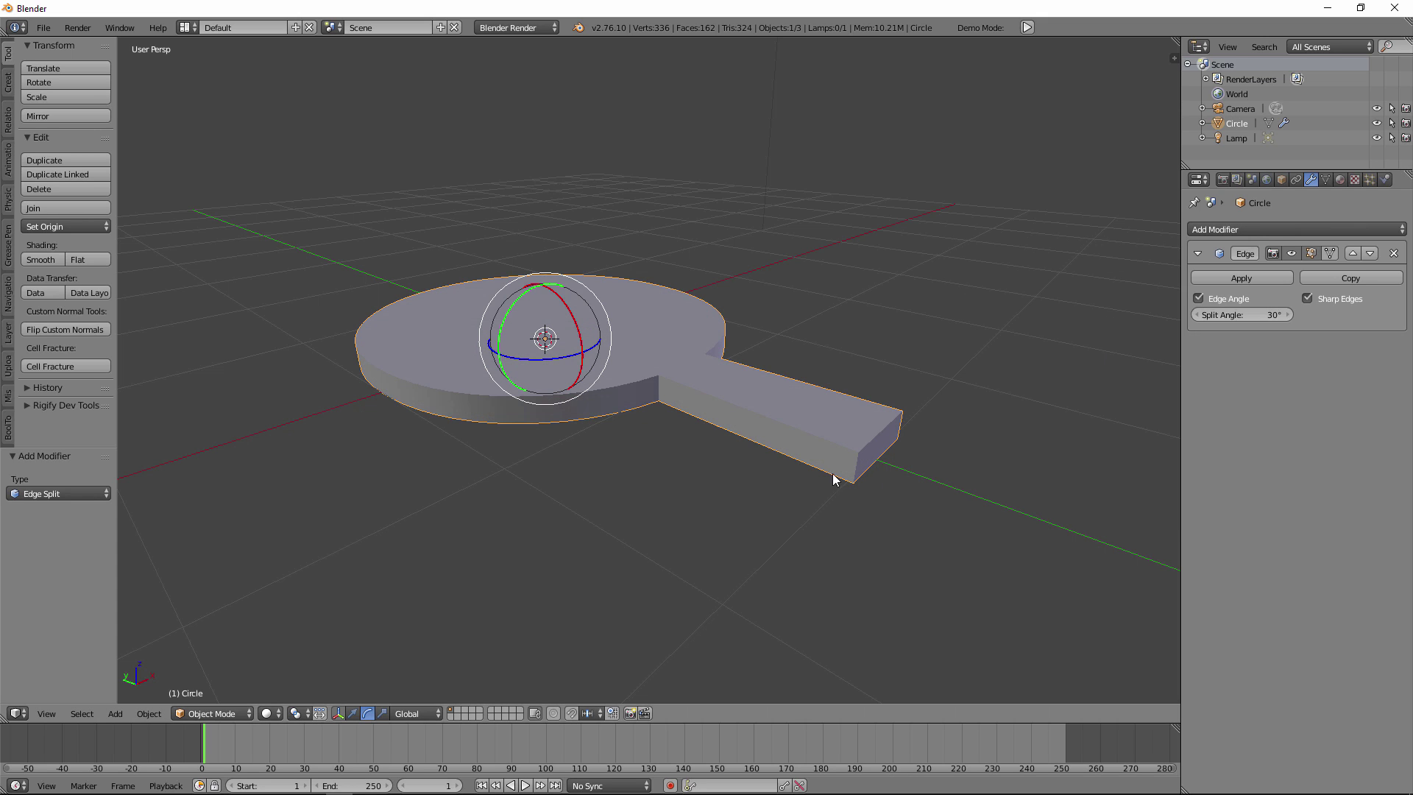
pyautogui.moveTo(710, 456); pyautogui.dragTo(761, 454, button='middle')
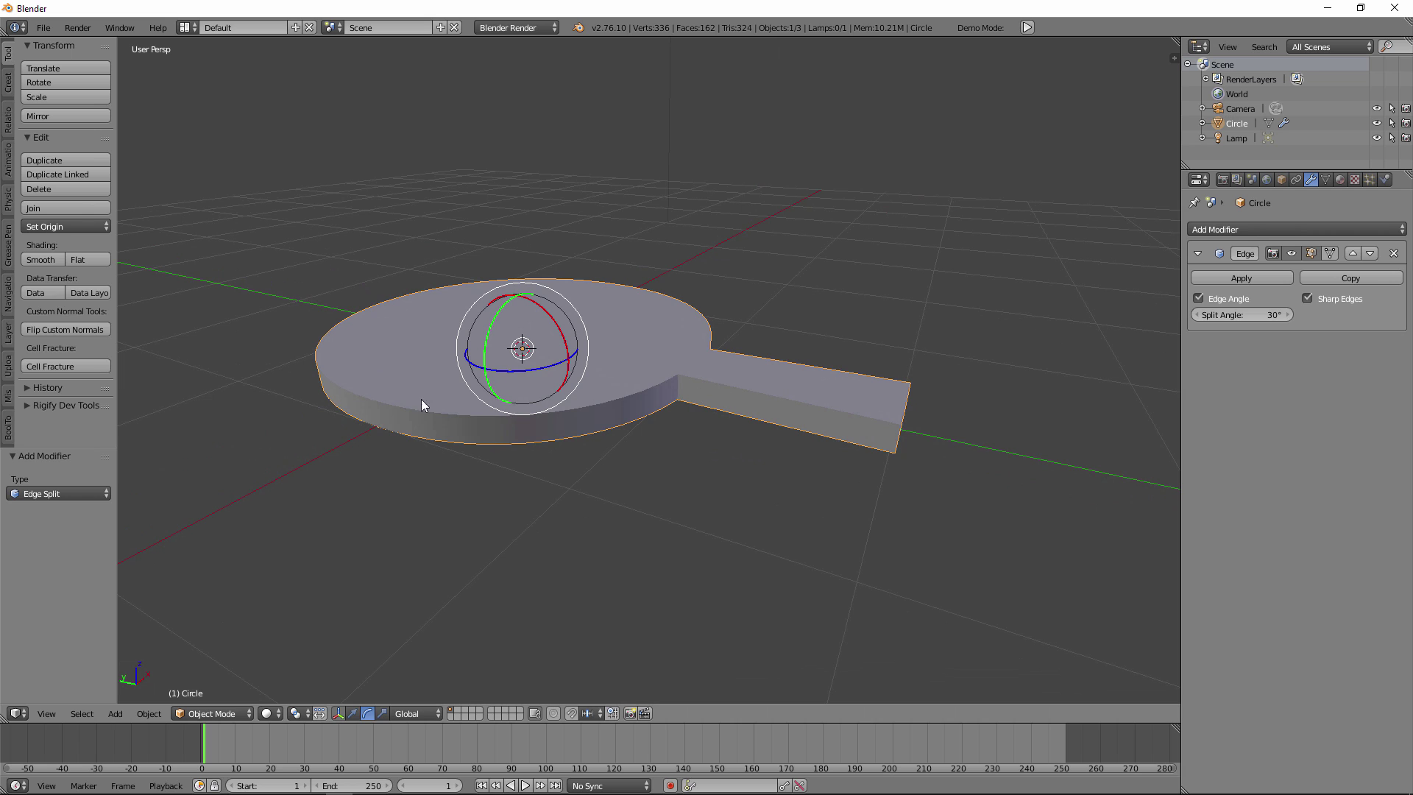
pyautogui.moveTo(437, 398); pyautogui.dragTo(437, 394, button='middle')
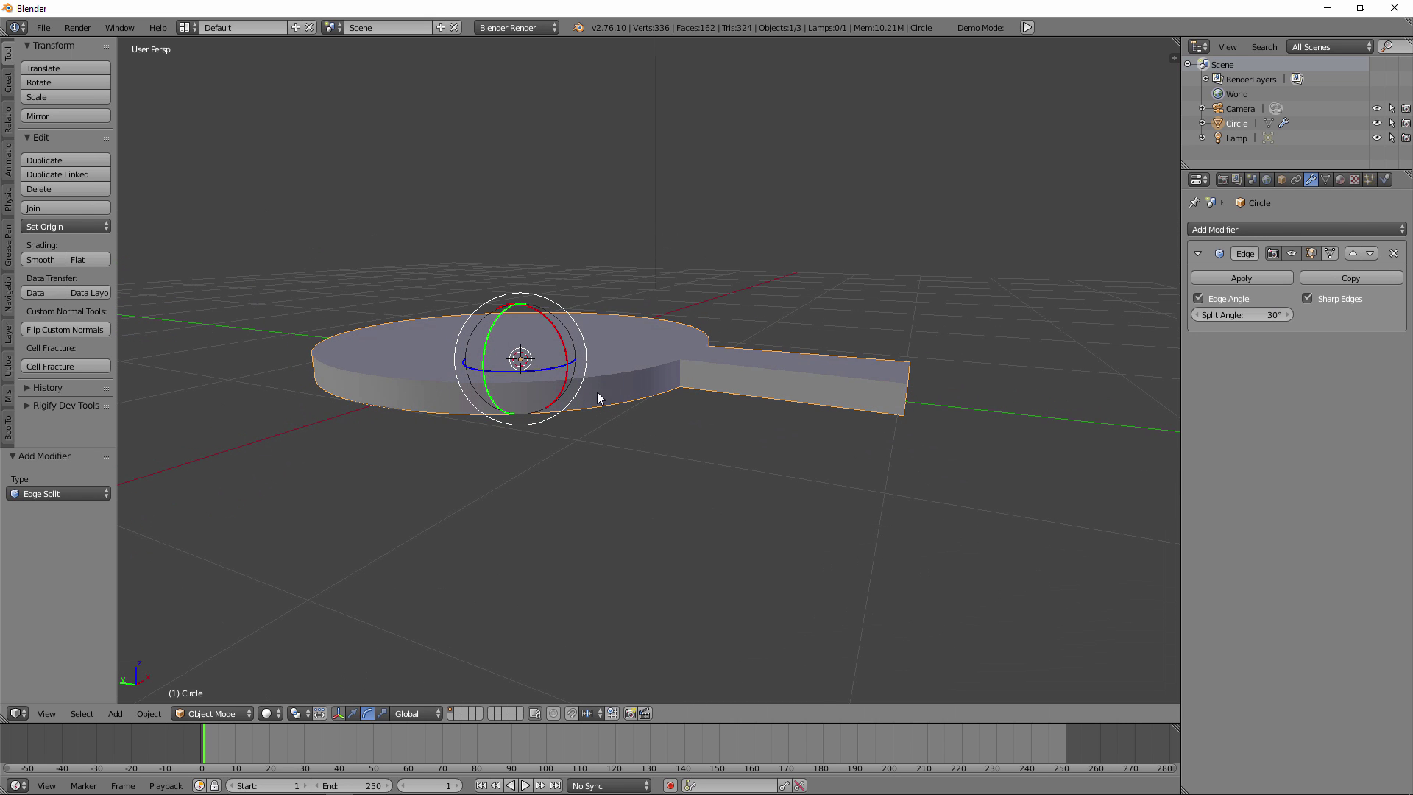
pyautogui.moveTo(598, 393); pyautogui.dragTo(550, 451, button='middle')
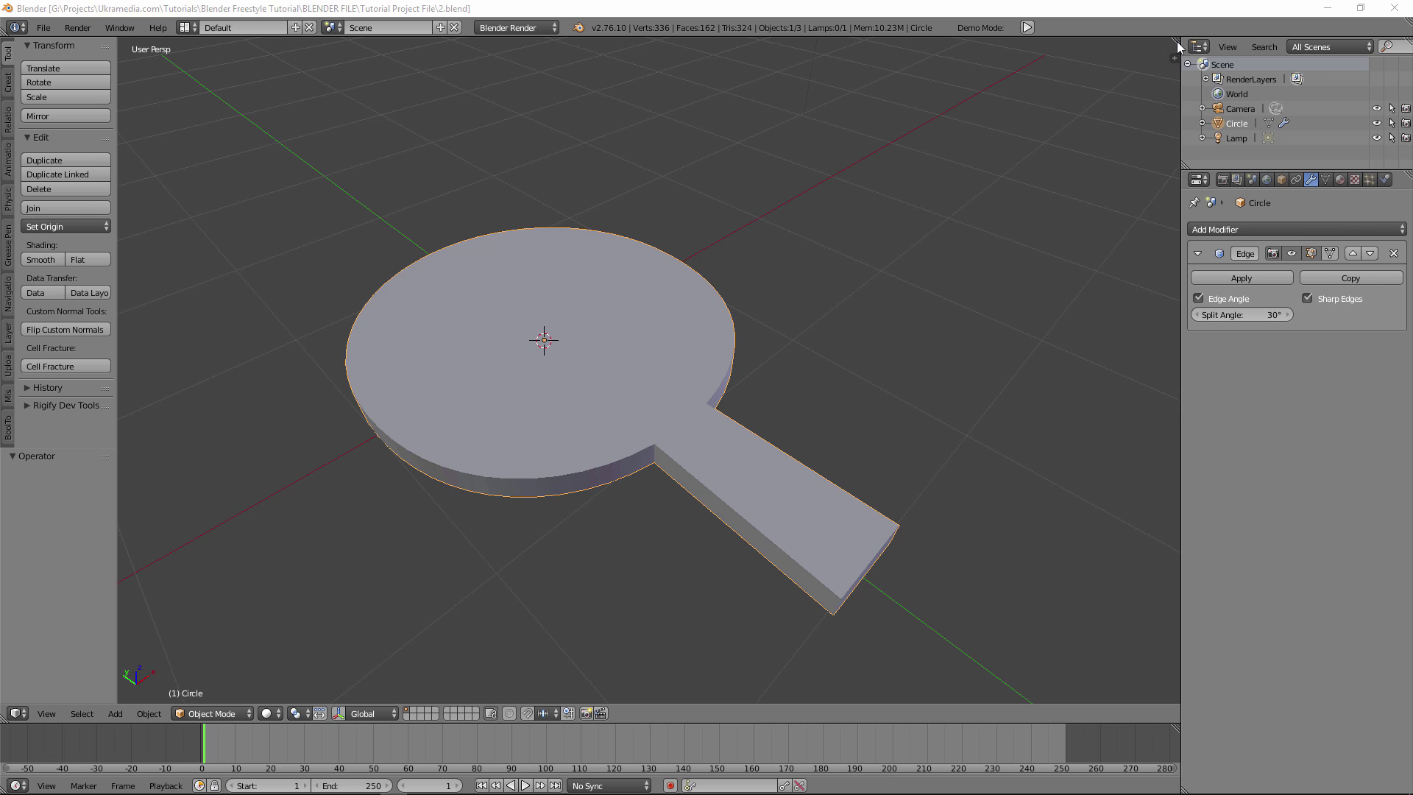
# Split the 3D view, turn the new area into a UV/Image Editor and open COLORS.jpg from the ELEMENTS folder in it
pyautogui.moveTo(1162, 50); pyautogui.dragTo(625, 50)
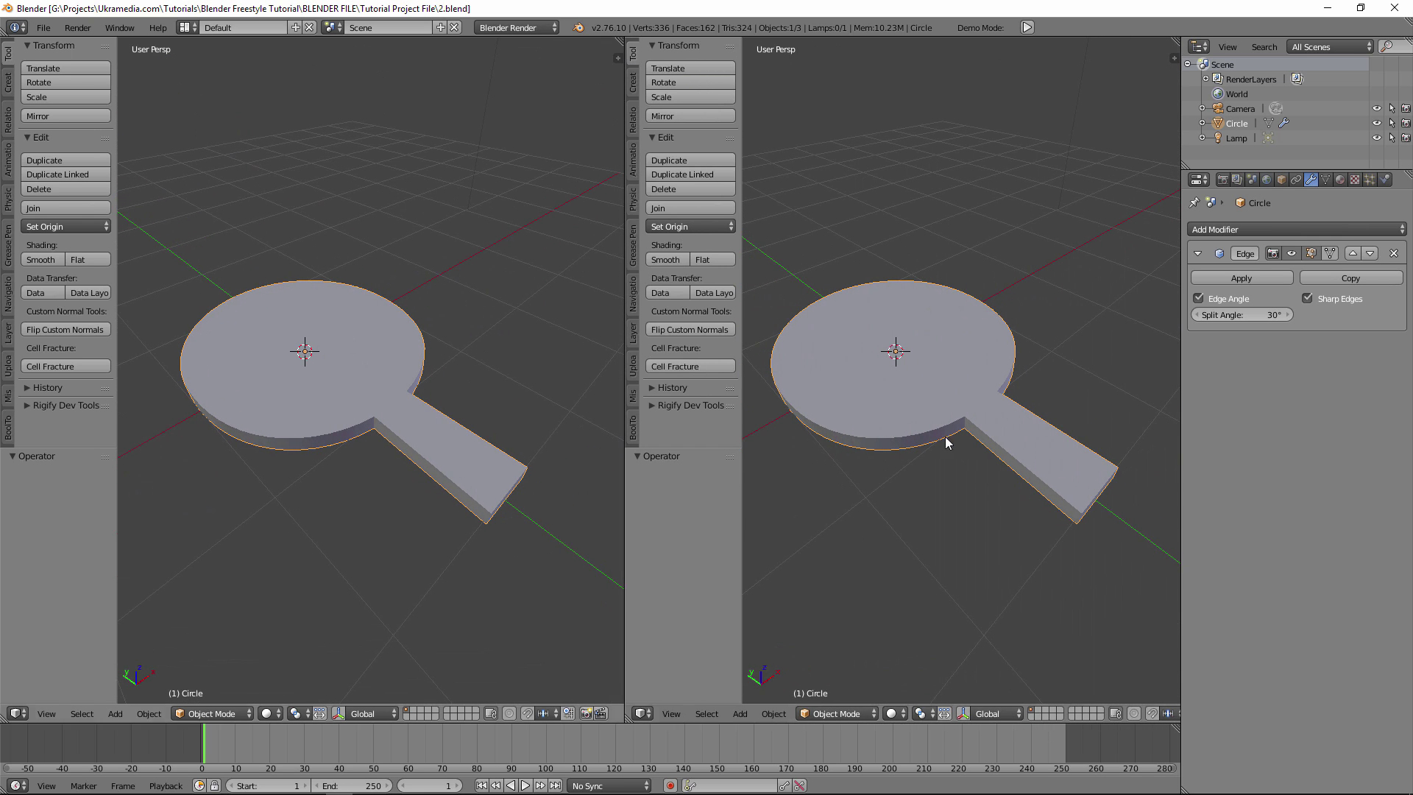
pyautogui.click(642, 713)
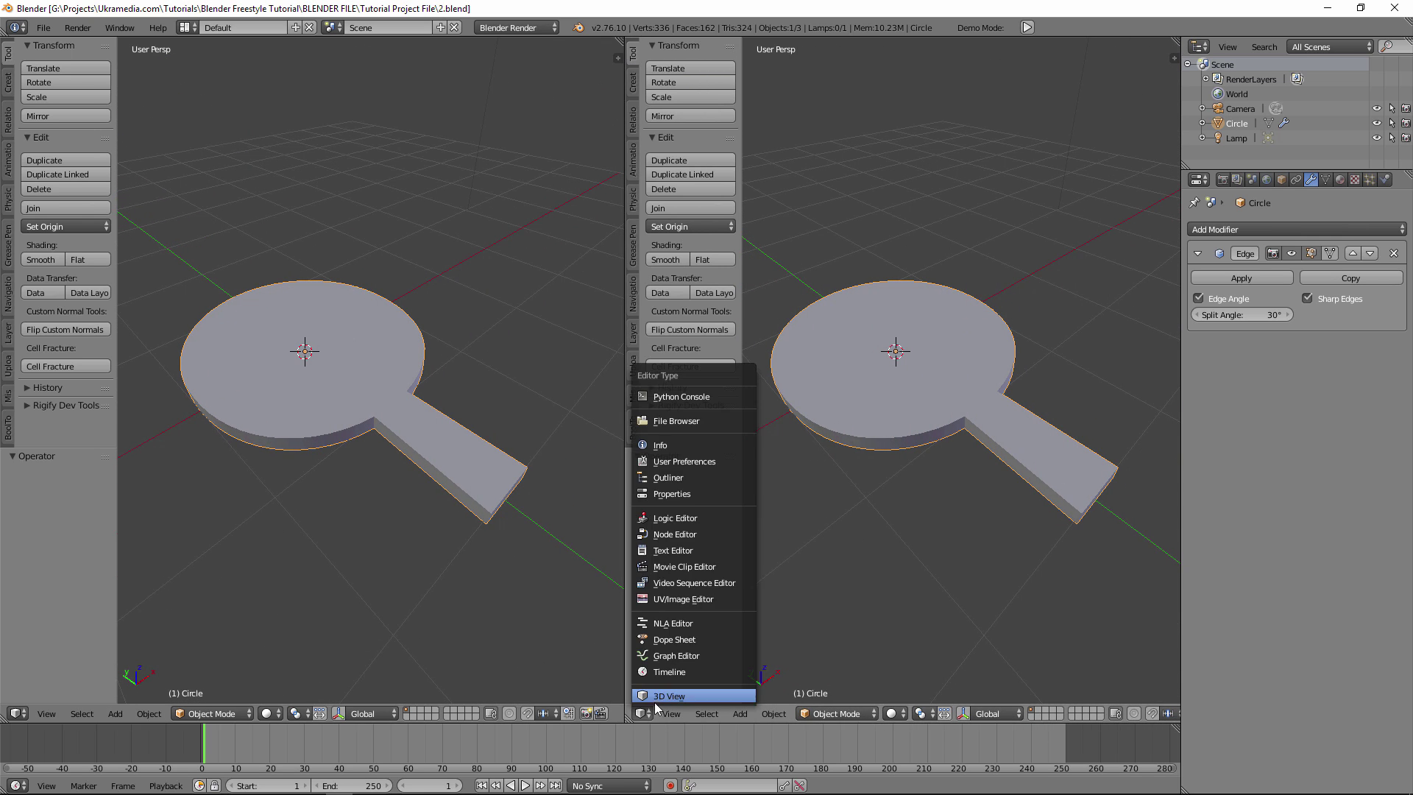
pyautogui.click(686, 600)
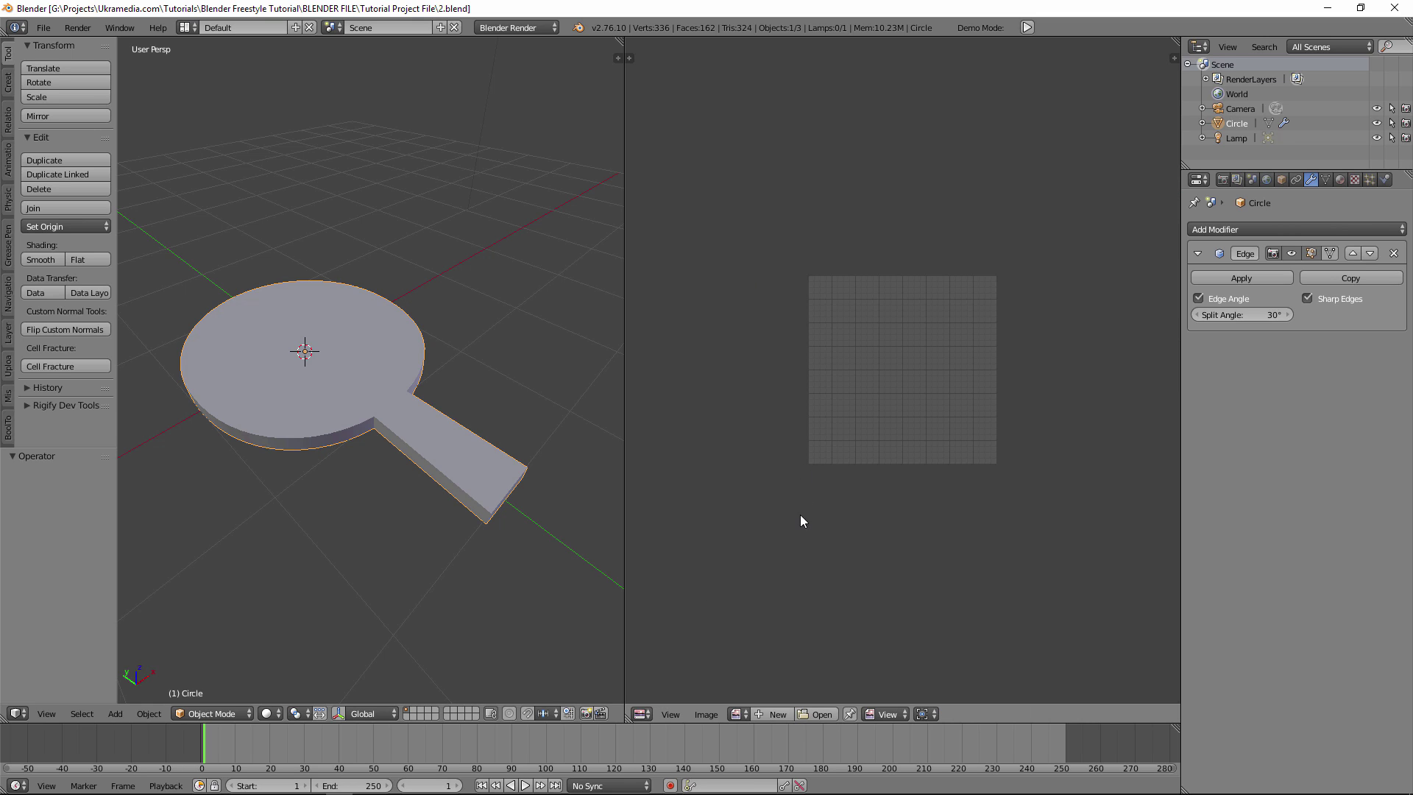
pyautogui.click(821, 715)
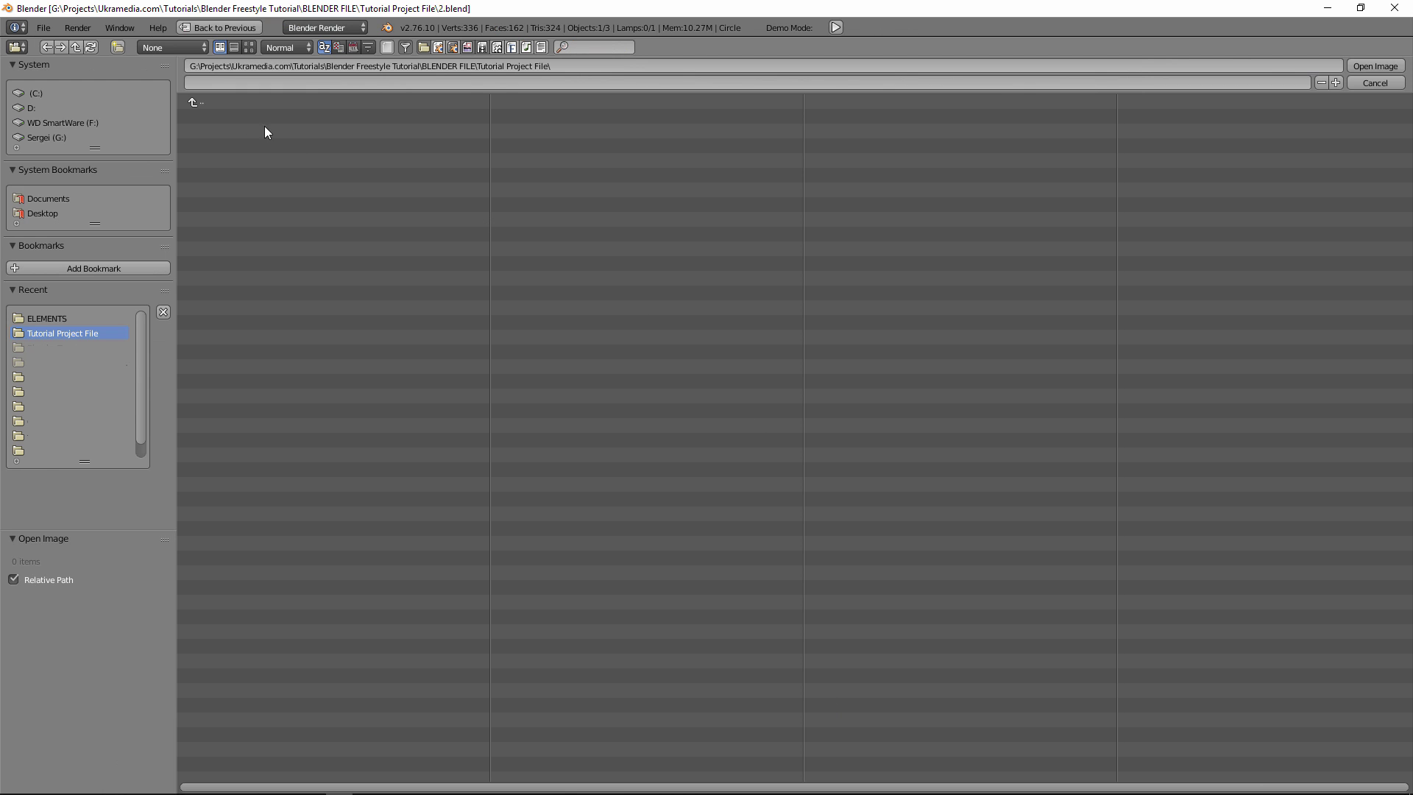
pyautogui.click(103, 317)
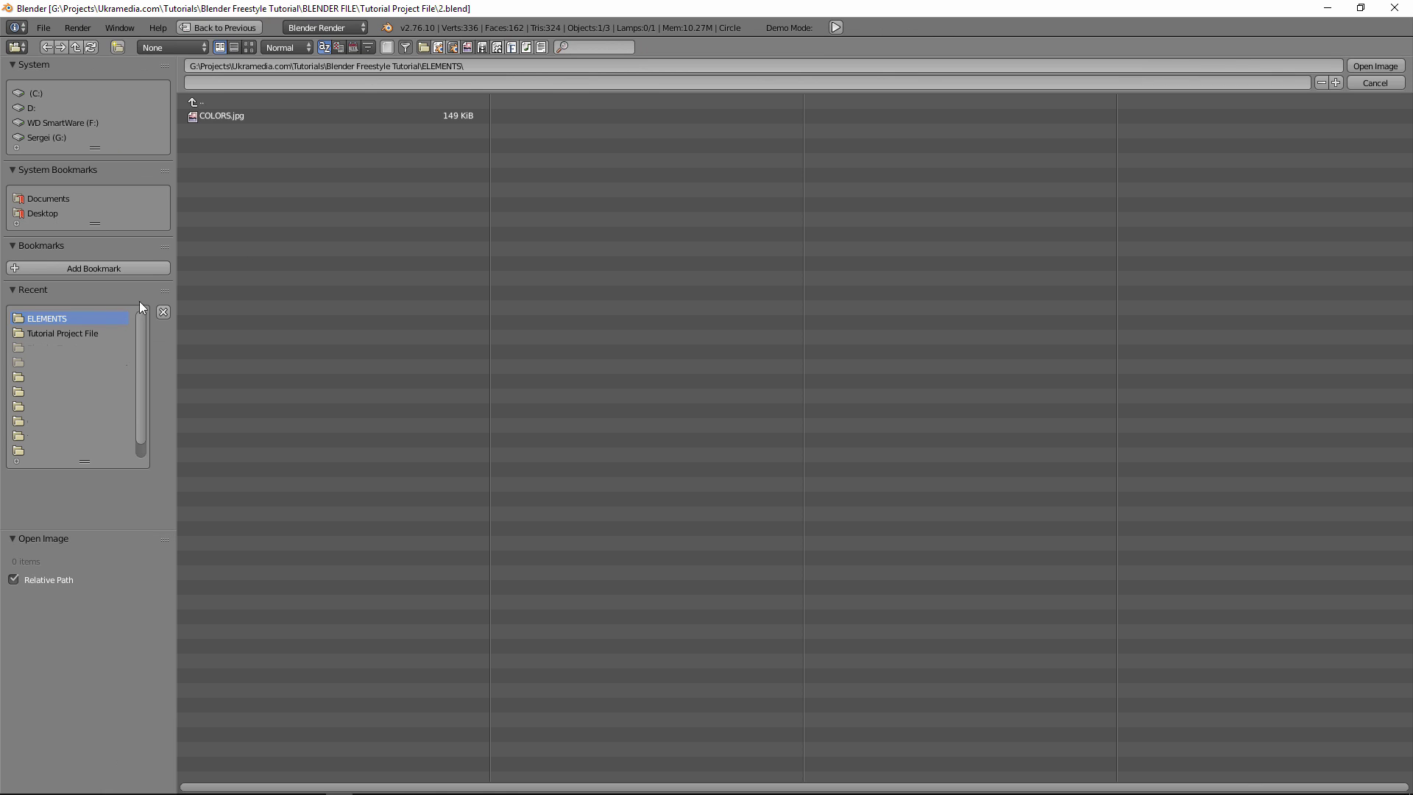
pyautogui.doubleClick(223, 116)
pyautogui.hotkey('shift', 'Home')
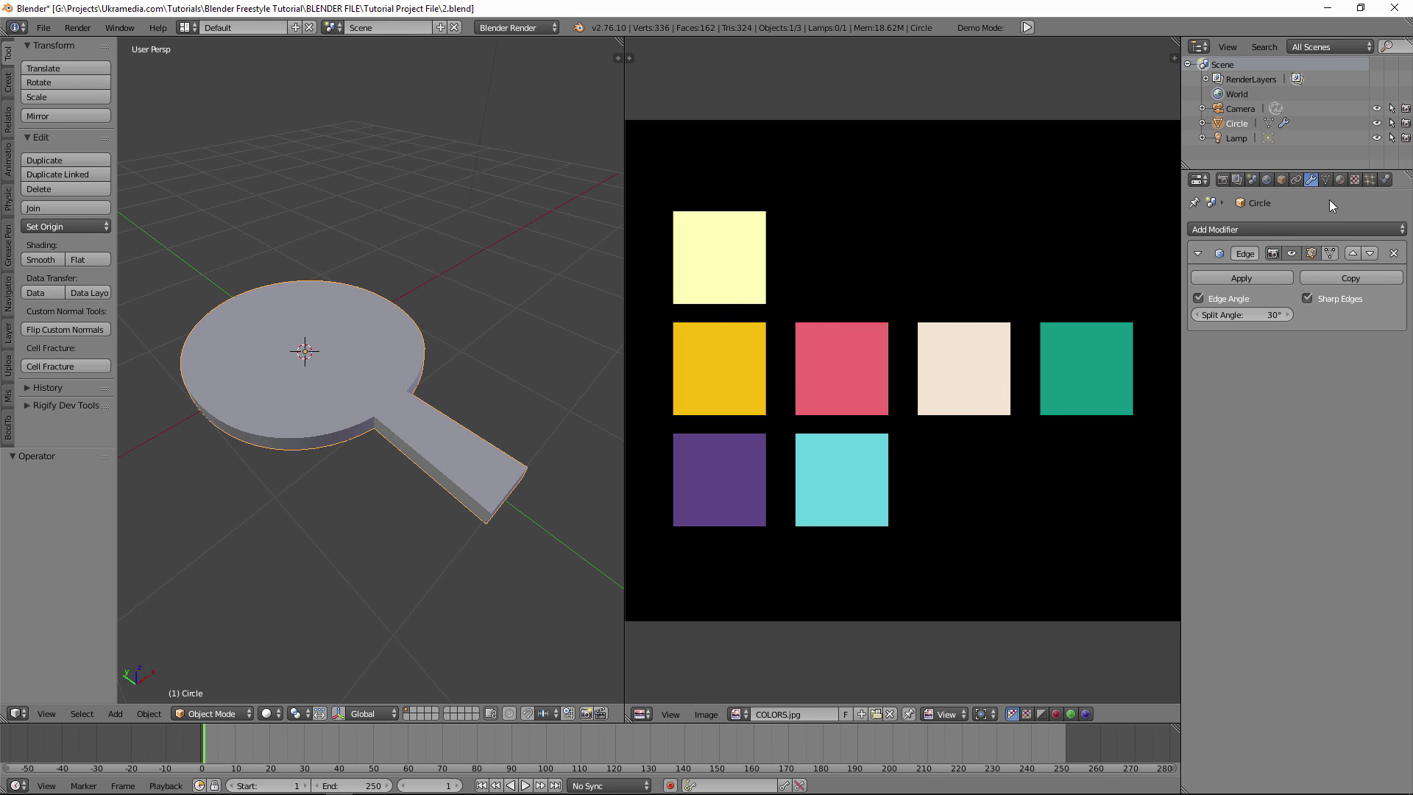
# Create a shadeless material on the paddle and sample its diffuse color from the pale yellow swatch in the image
pyautogui.click(1340, 181)
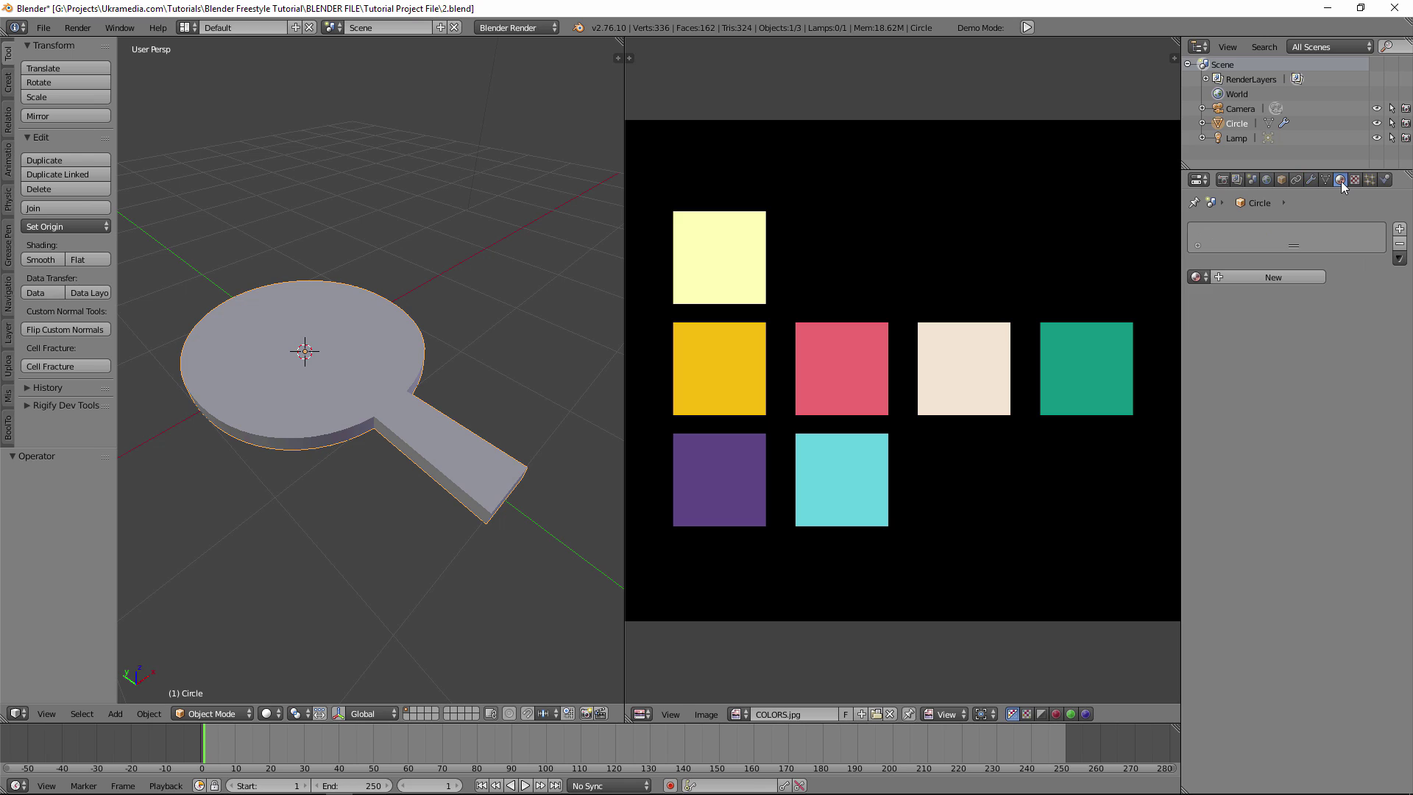
pyautogui.click(1279, 280)
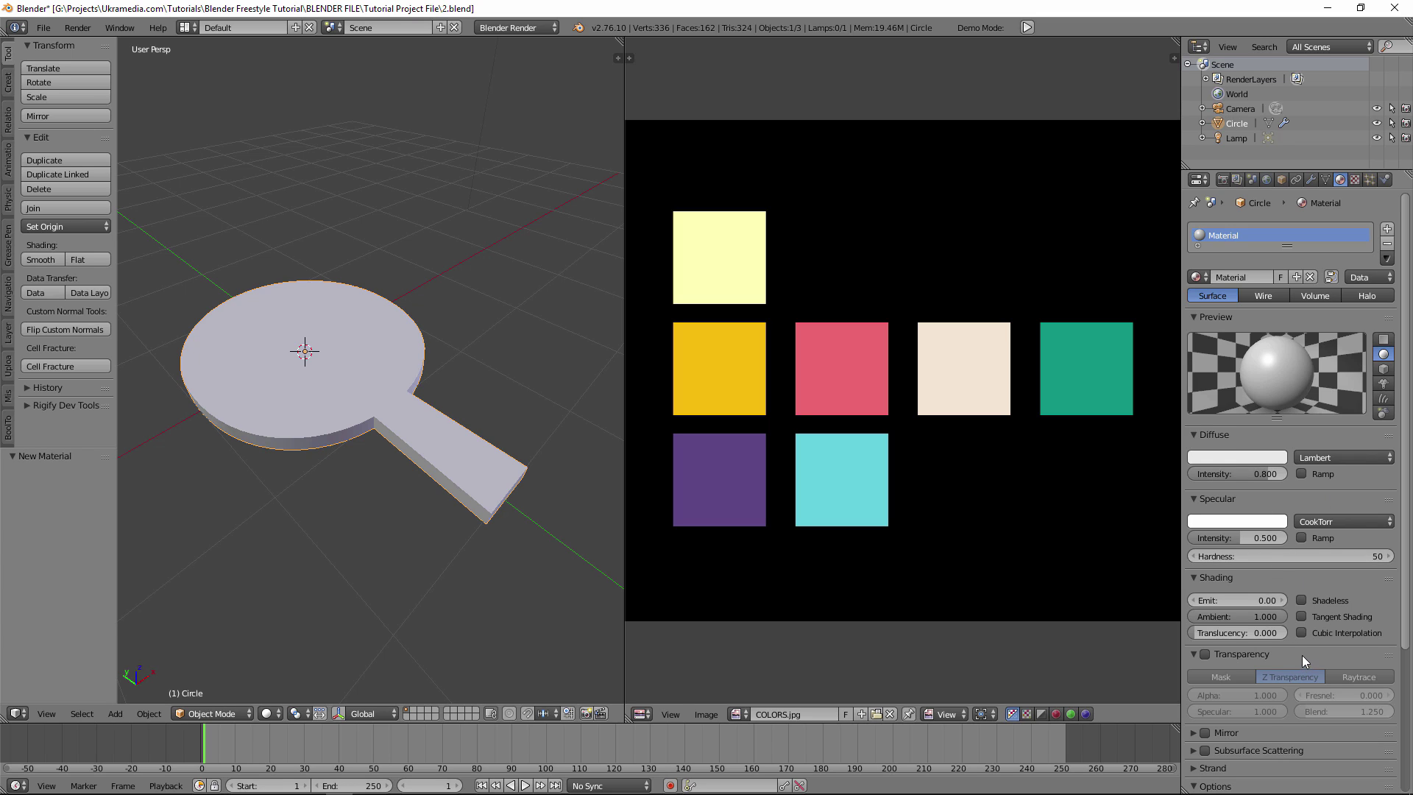
pyautogui.click(1303, 602)
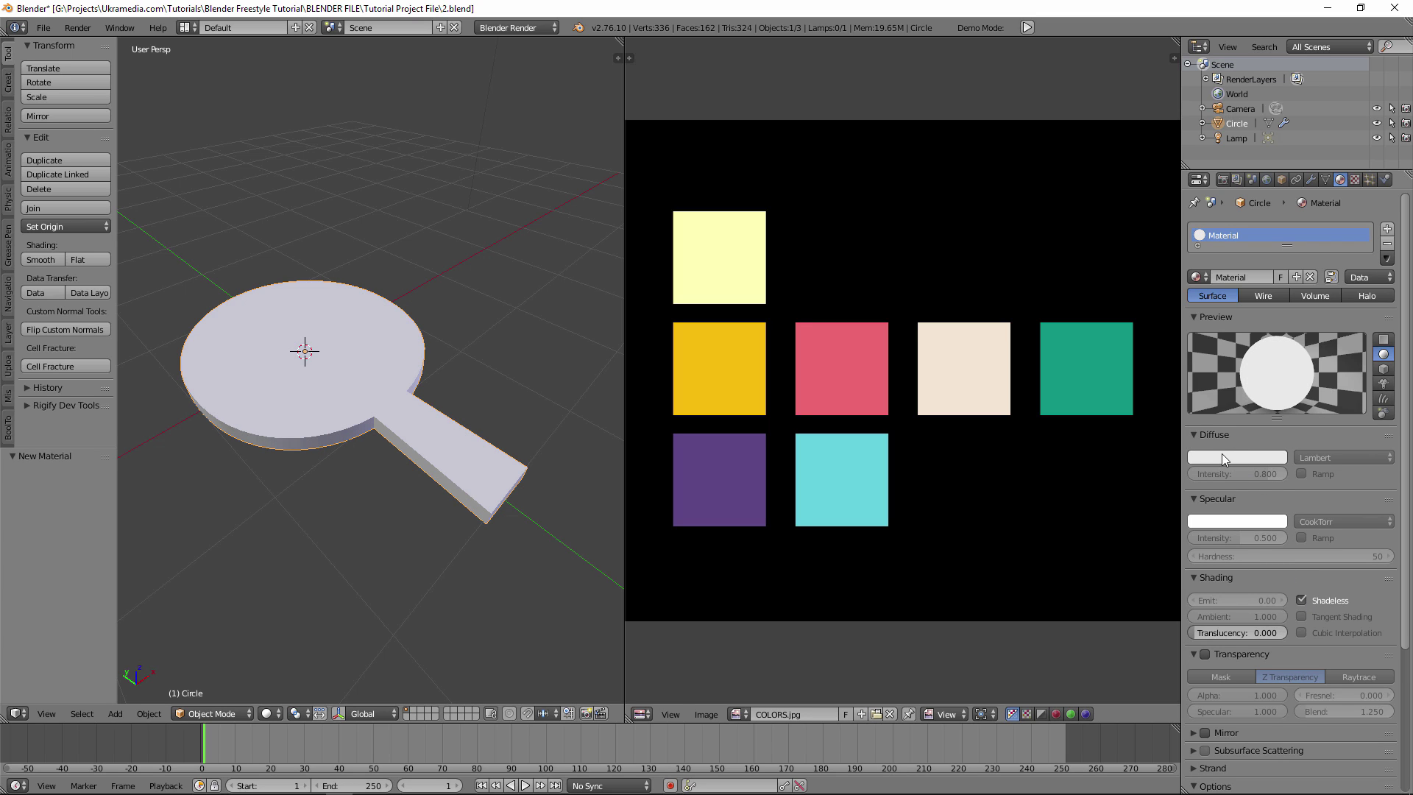
pyautogui.click(1247, 460)
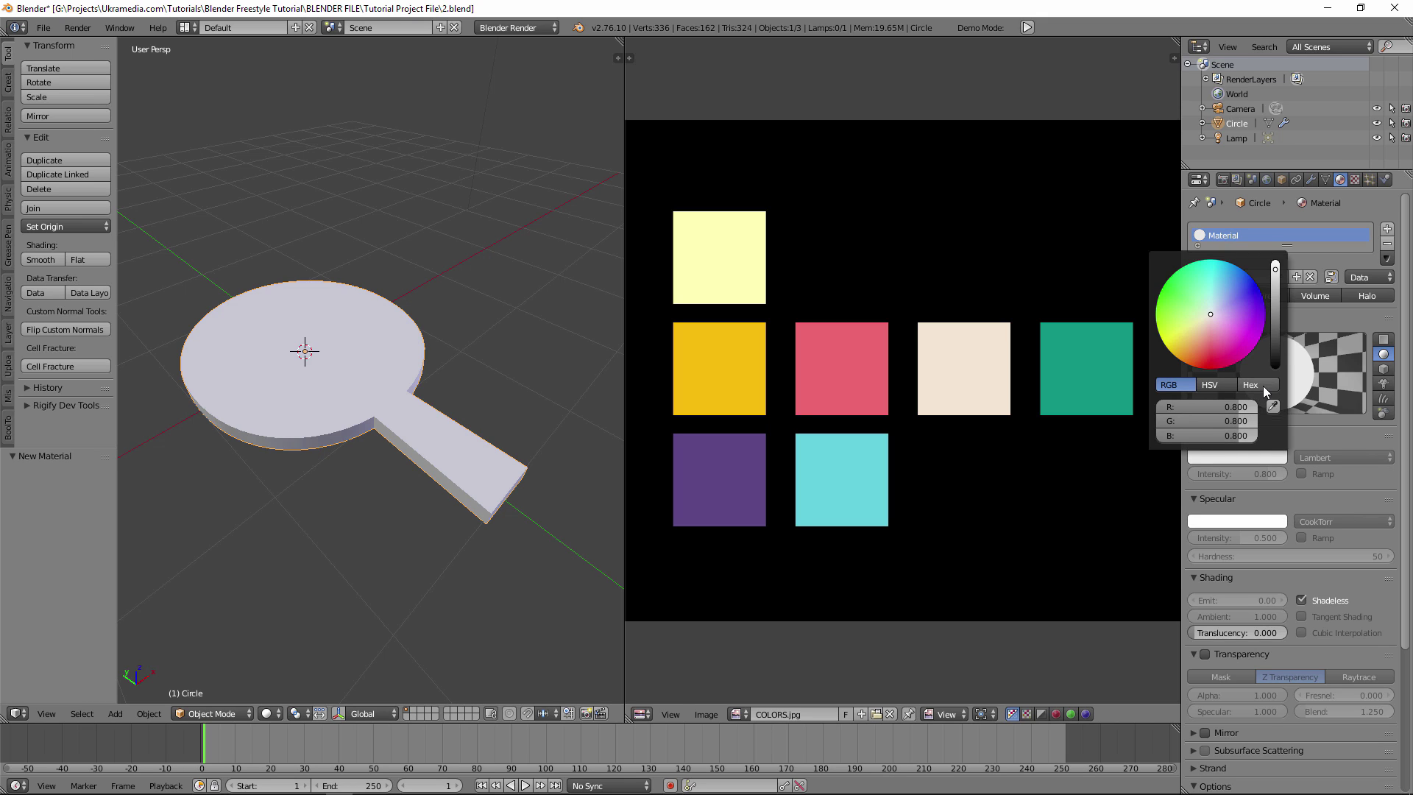
pyautogui.click(1274, 407)
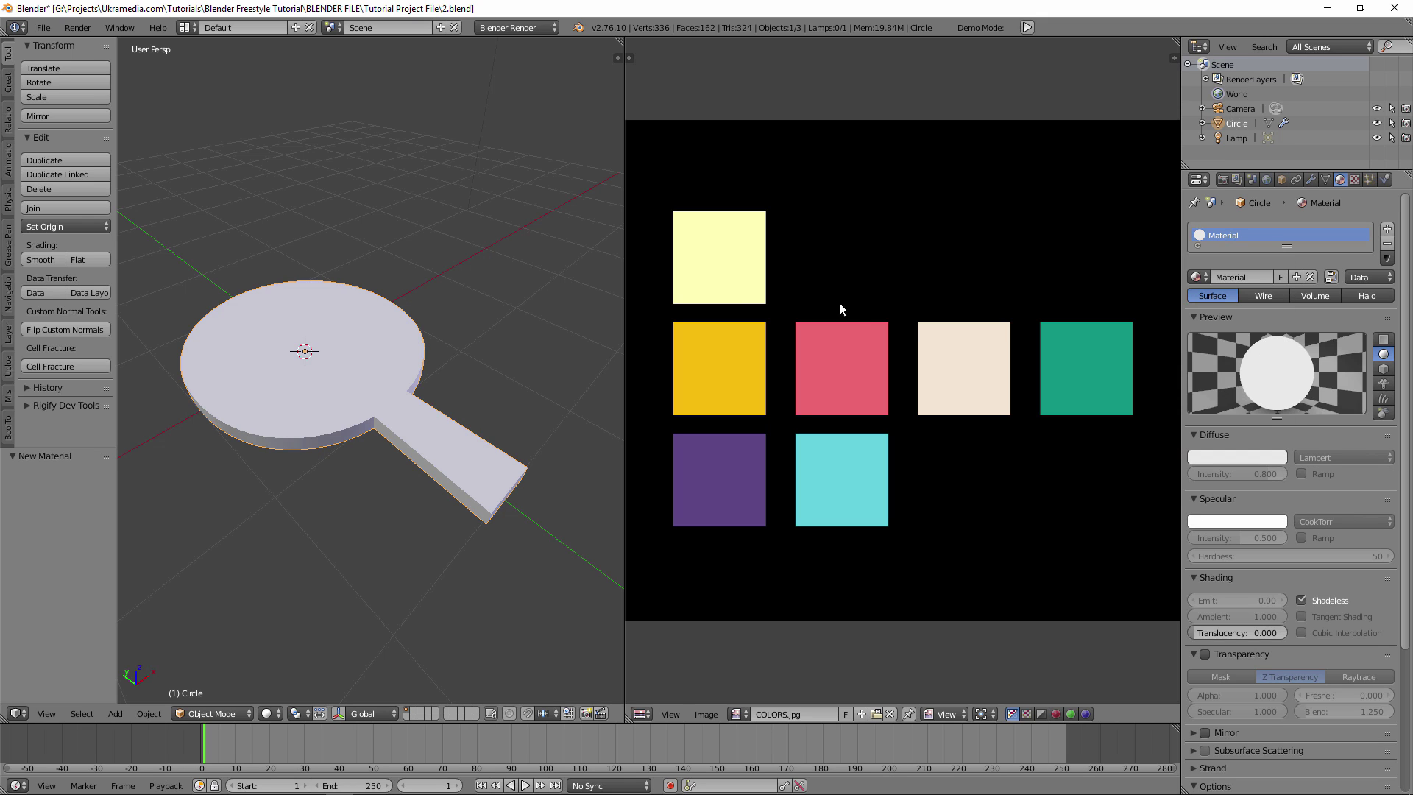
pyautogui.click(749, 277)
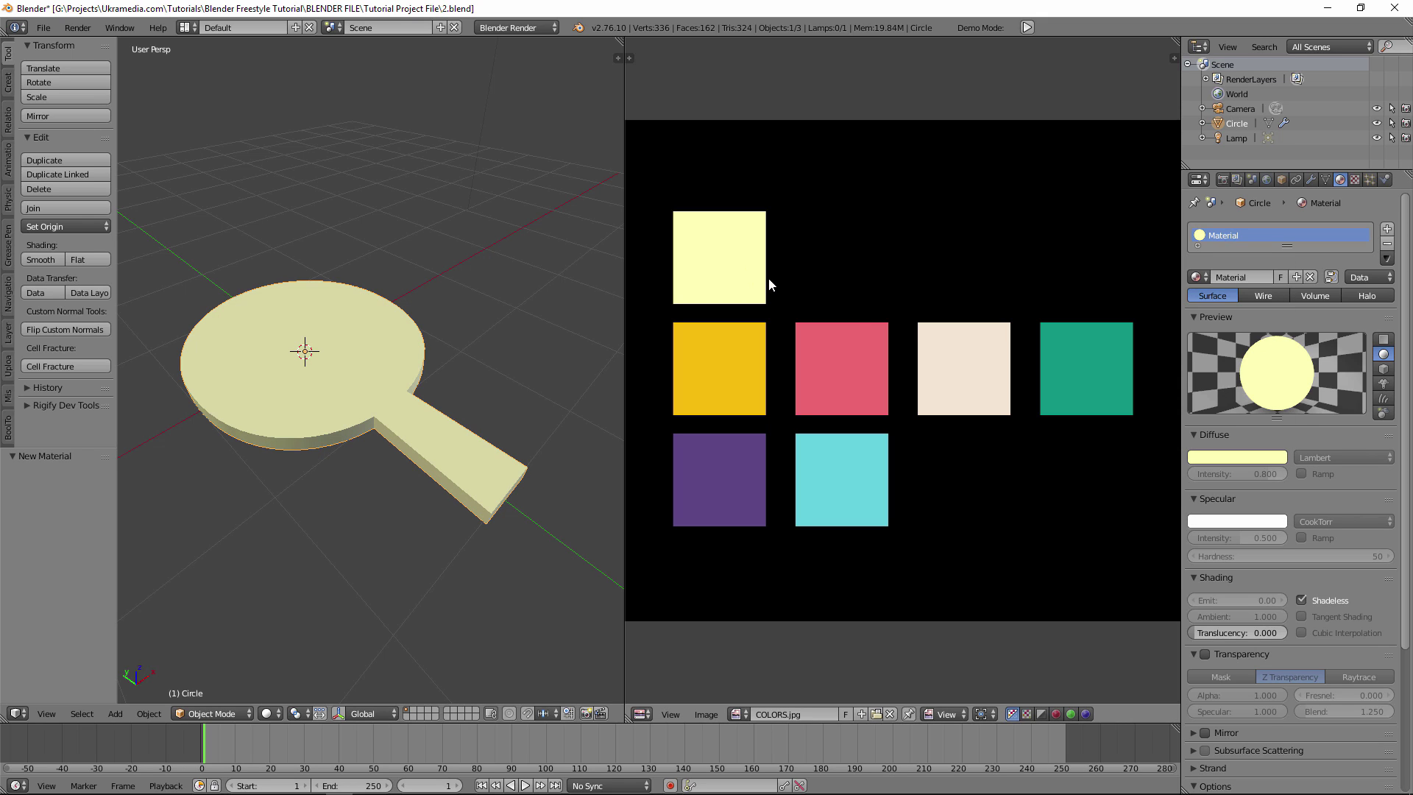
# Rename the paddle's pale yellow material as Yellow
pyautogui.click(1246, 275)
pyautogui.write('Yello')
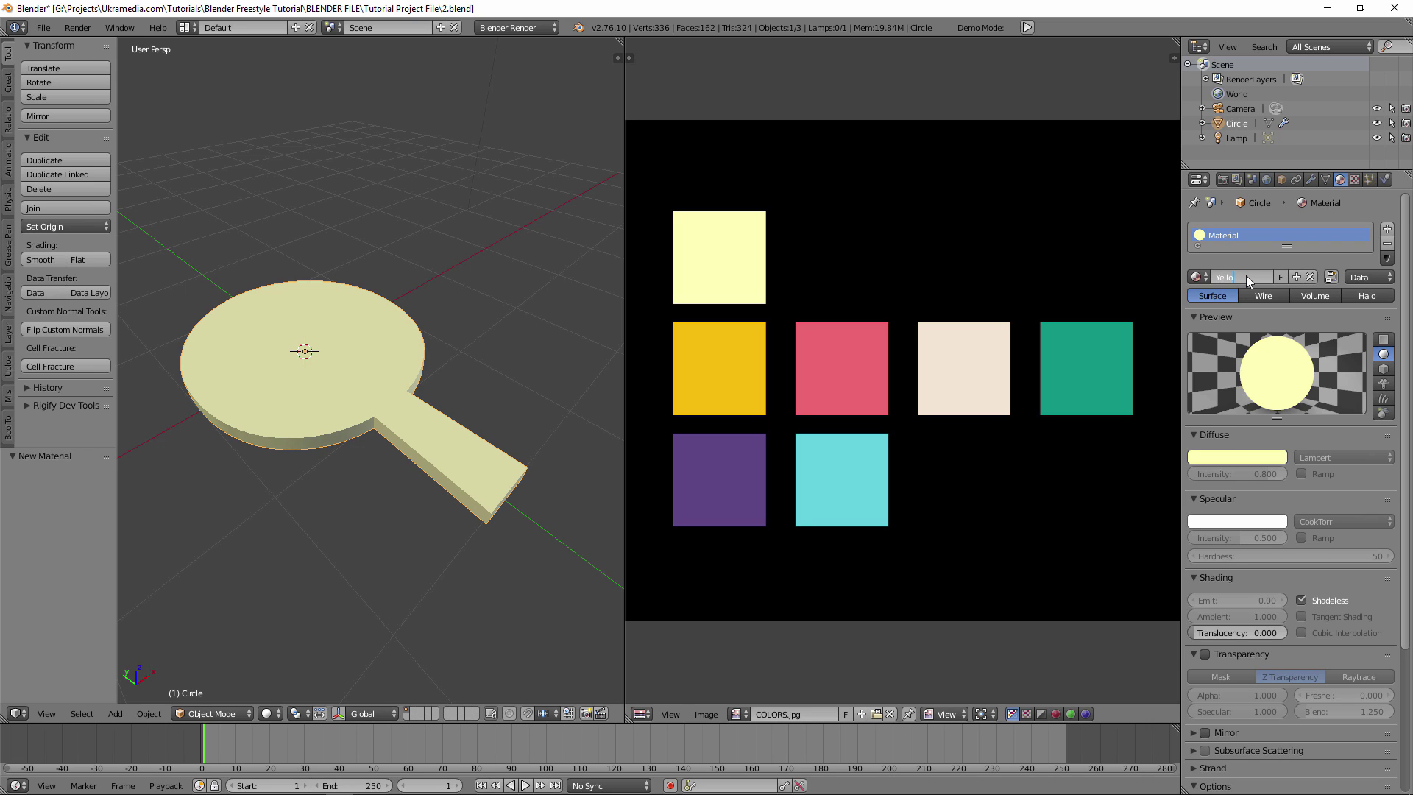
pyautogui.write('w')
pyautogui.press('Return')
# Add a second material slot with a new shadeless material and sample its diffuse color from the orange swatch
pyautogui.click(1387, 228)
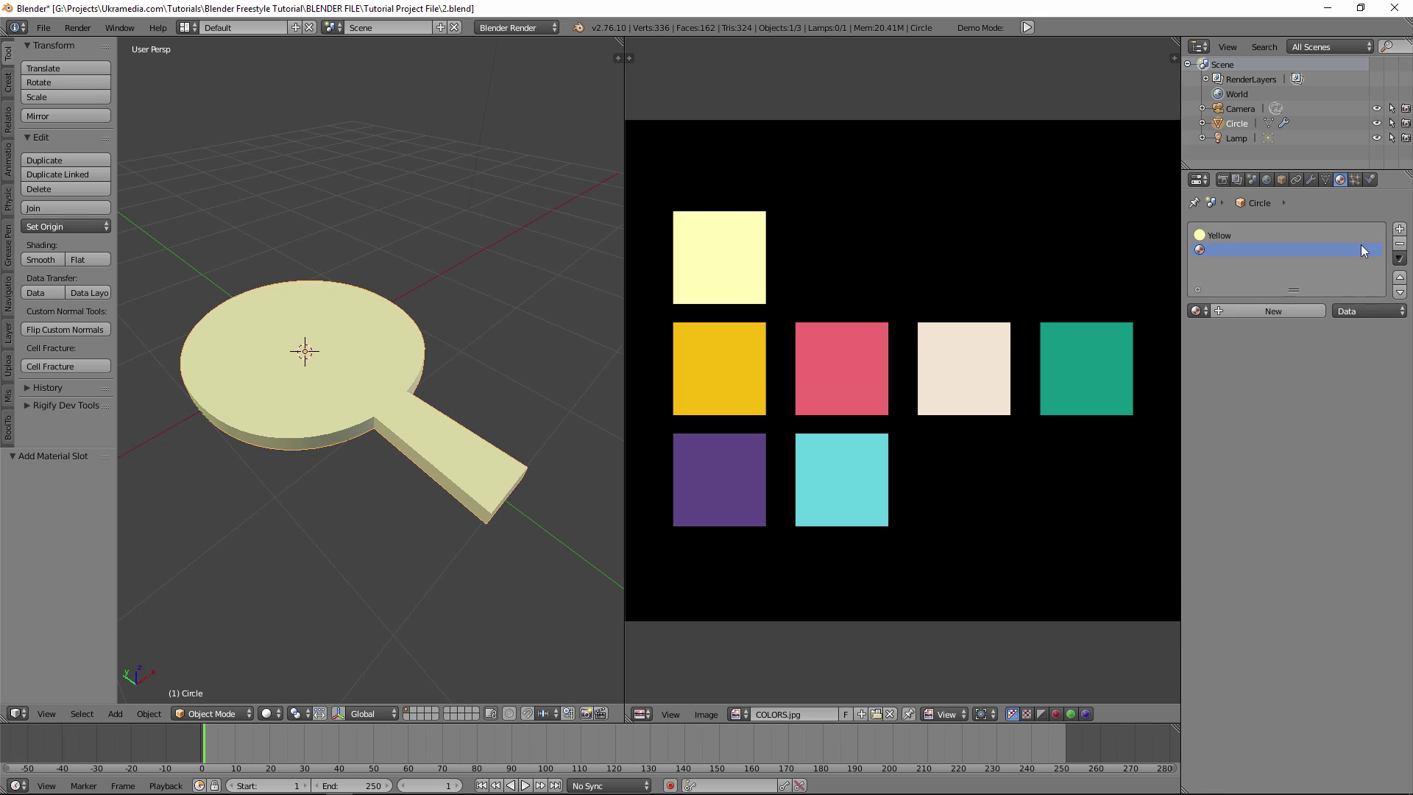
pyautogui.click(1272, 312)
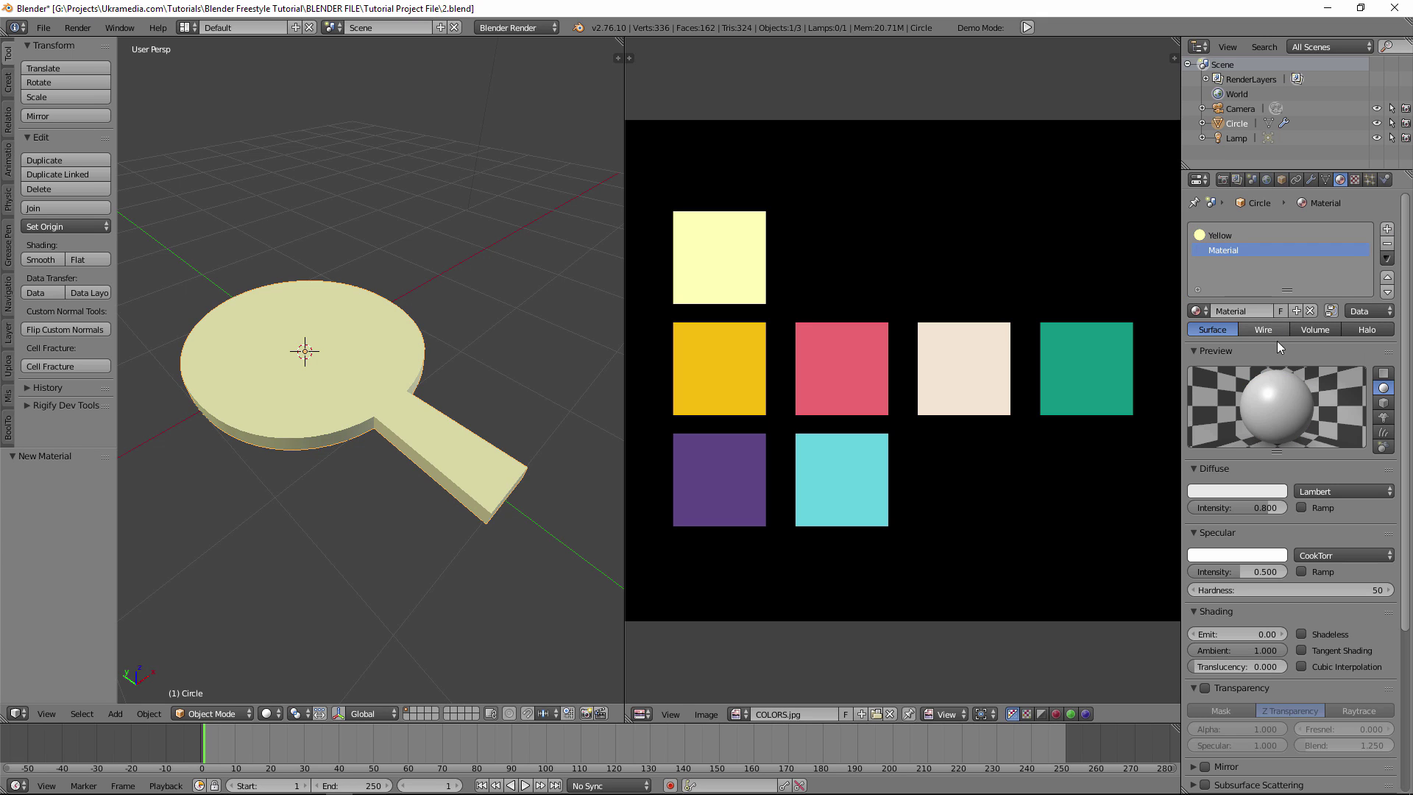
pyautogui.click(1303, 634)
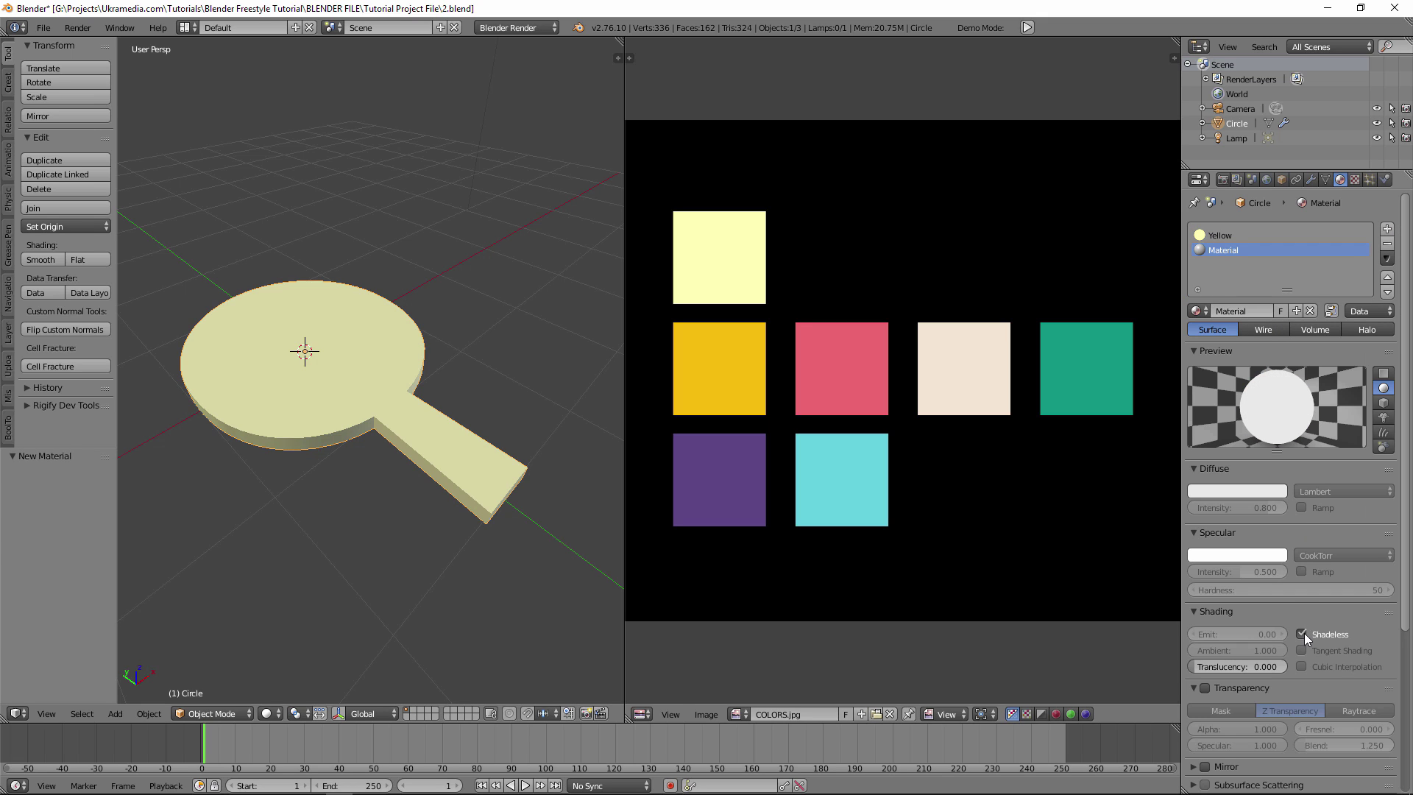
pyautogui.click(1258, 491)
pyautogui.click(1274, 440)
pyautogui.click(742, 371)
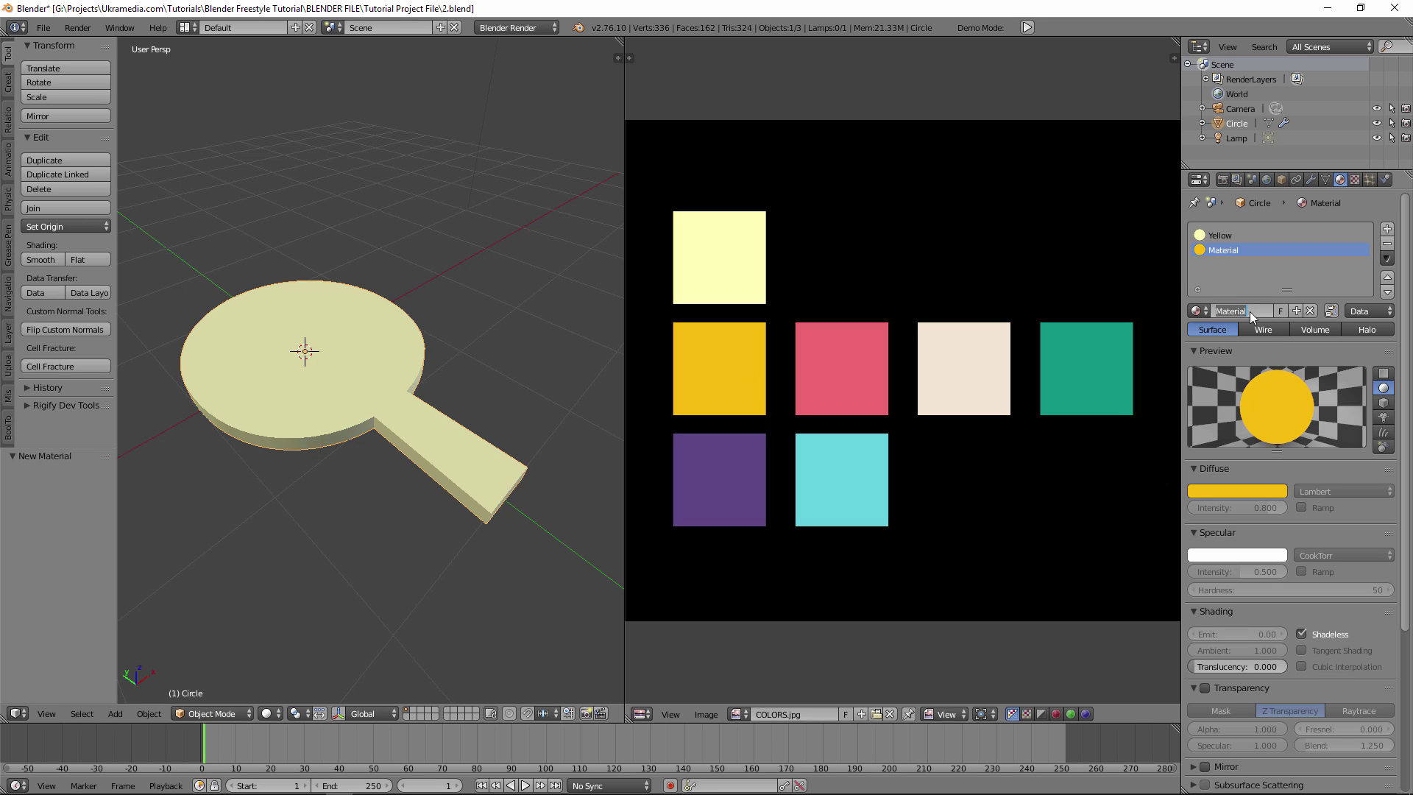
# Rename the second material as Orange and add a third material slot to the paddle
pyautogui.click(1249, 312)
pyautogui.write('Orange')
pyautogui.press('Return')
pyautogui.click(1387, 229)
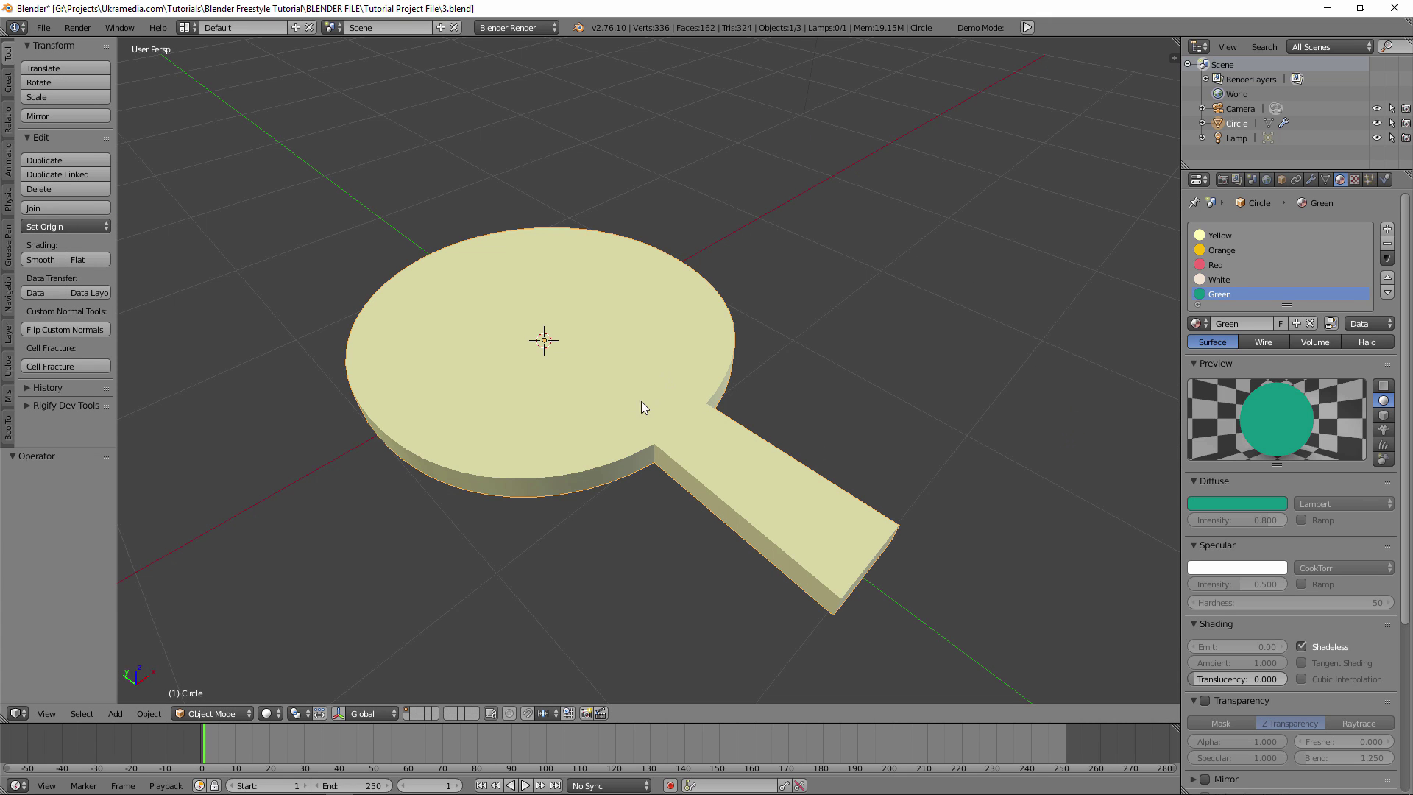
# Enter Edit Mode on the paddle and show the whole mesh in the orthographic top view
pyautogui.press('Tab')
pyautogui.click(739, 418)
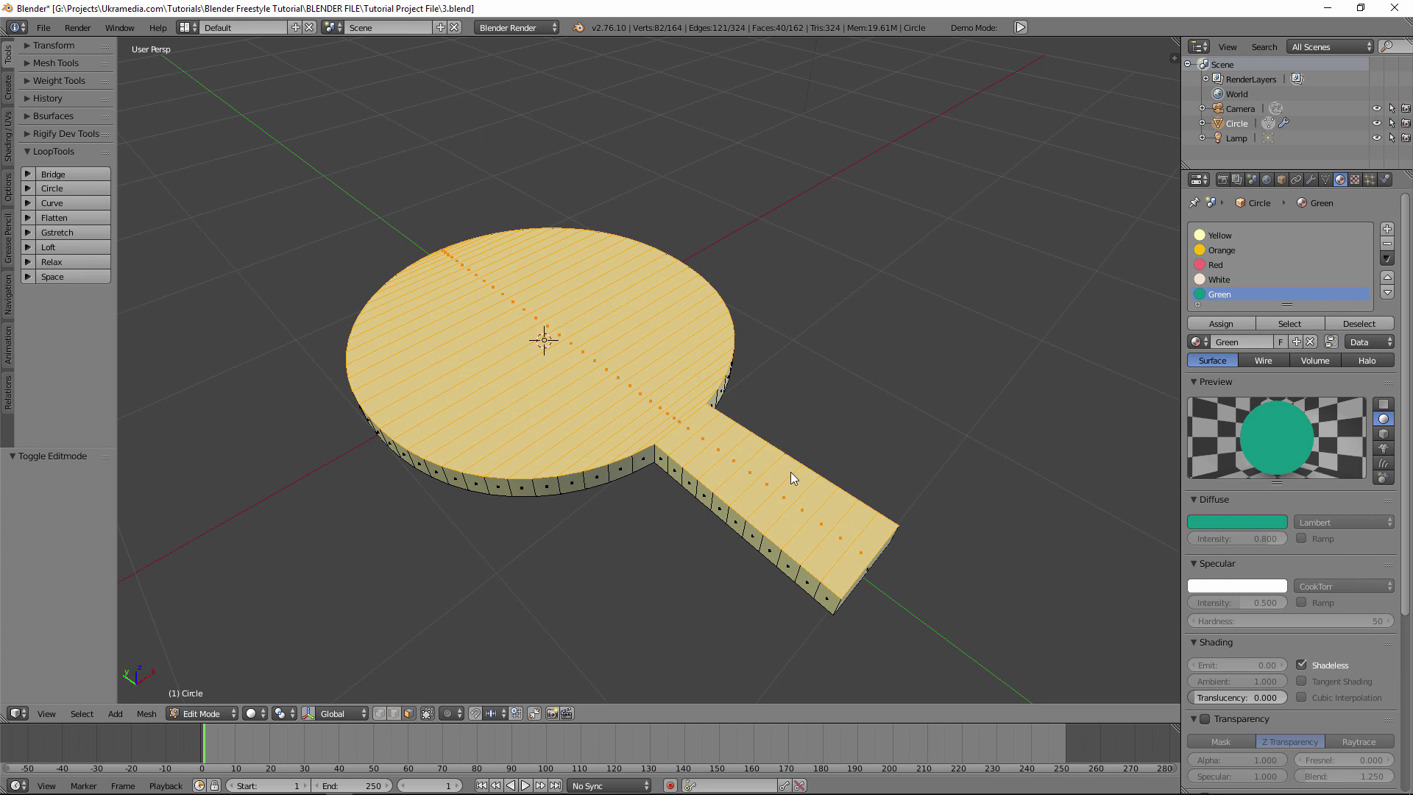
pyautogui.moveTo(789, 471); pyautogui.dragTo(758, 457, button='middle')
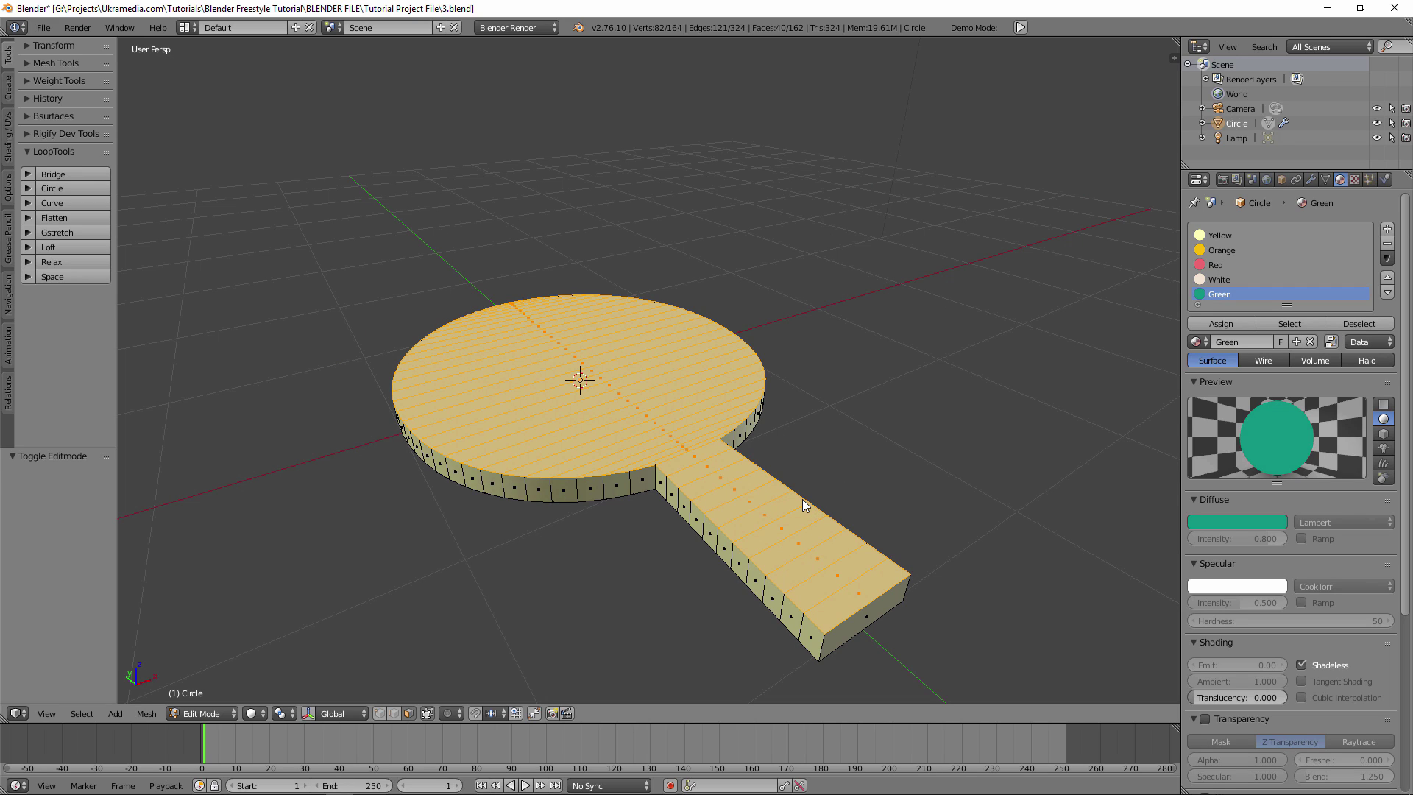
pyautogui.press('KP_5')
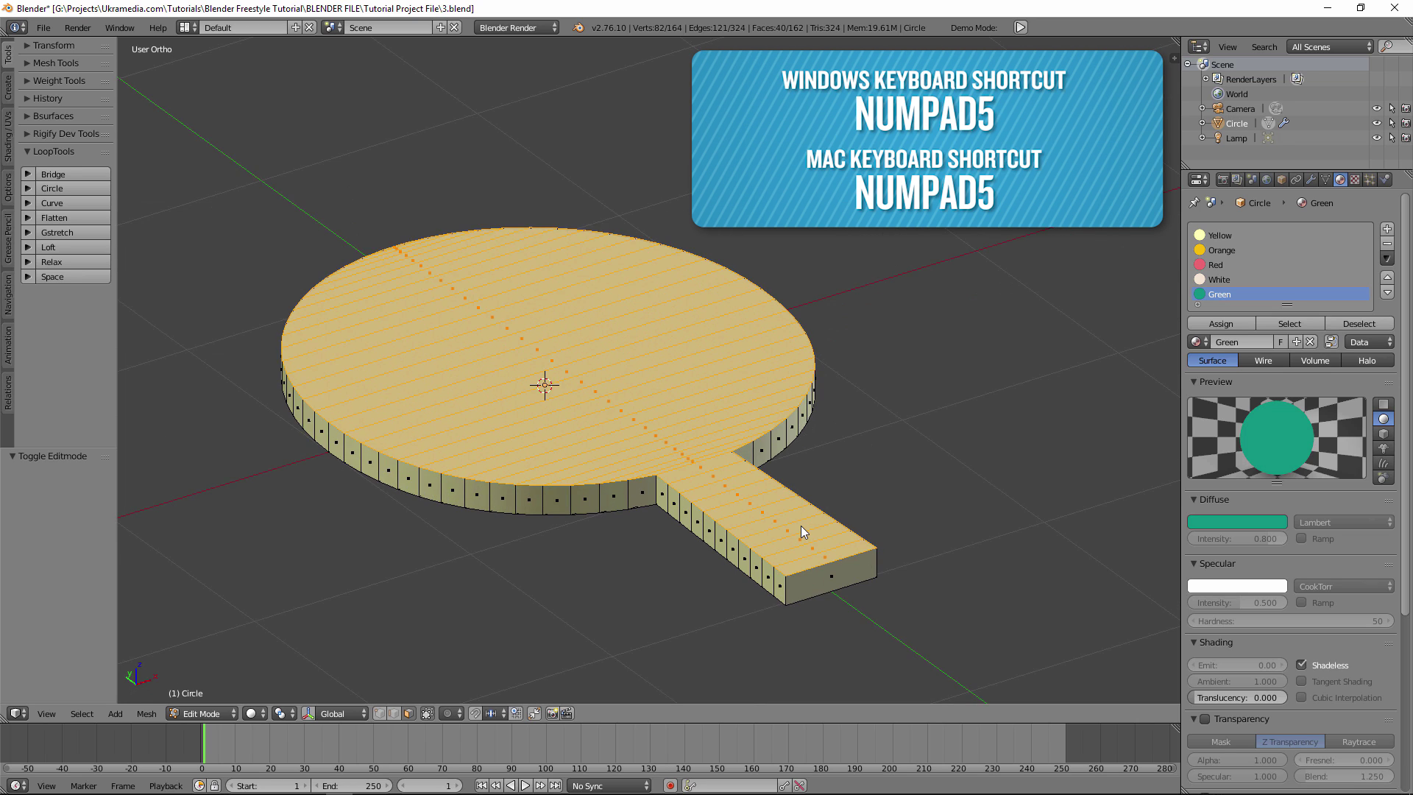
pyautogui.press('KP_5')
pyautogui.press('KP_5')
pyautogui.press('KP_5')
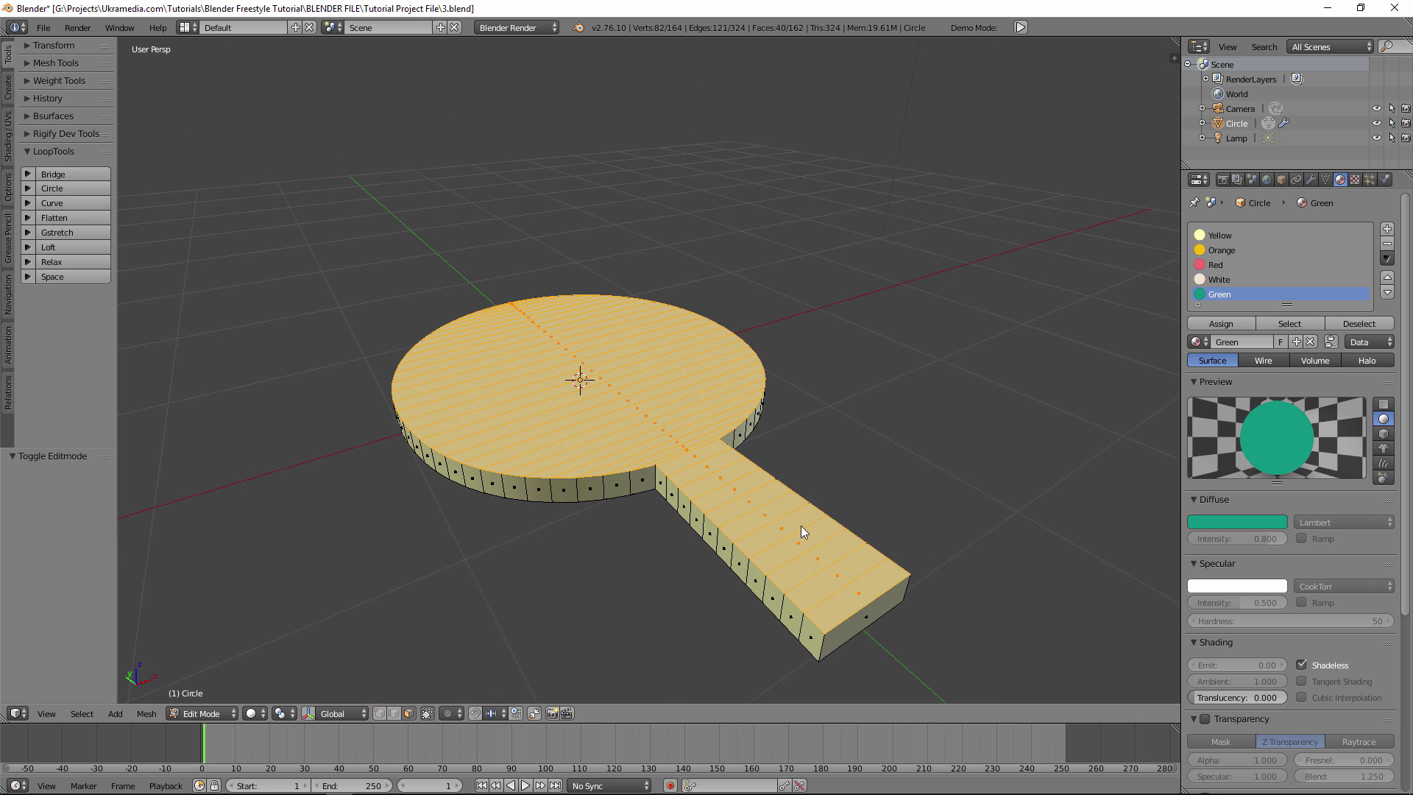
pyautogui.press('KP_5')
pyautogui.press('KP_7')
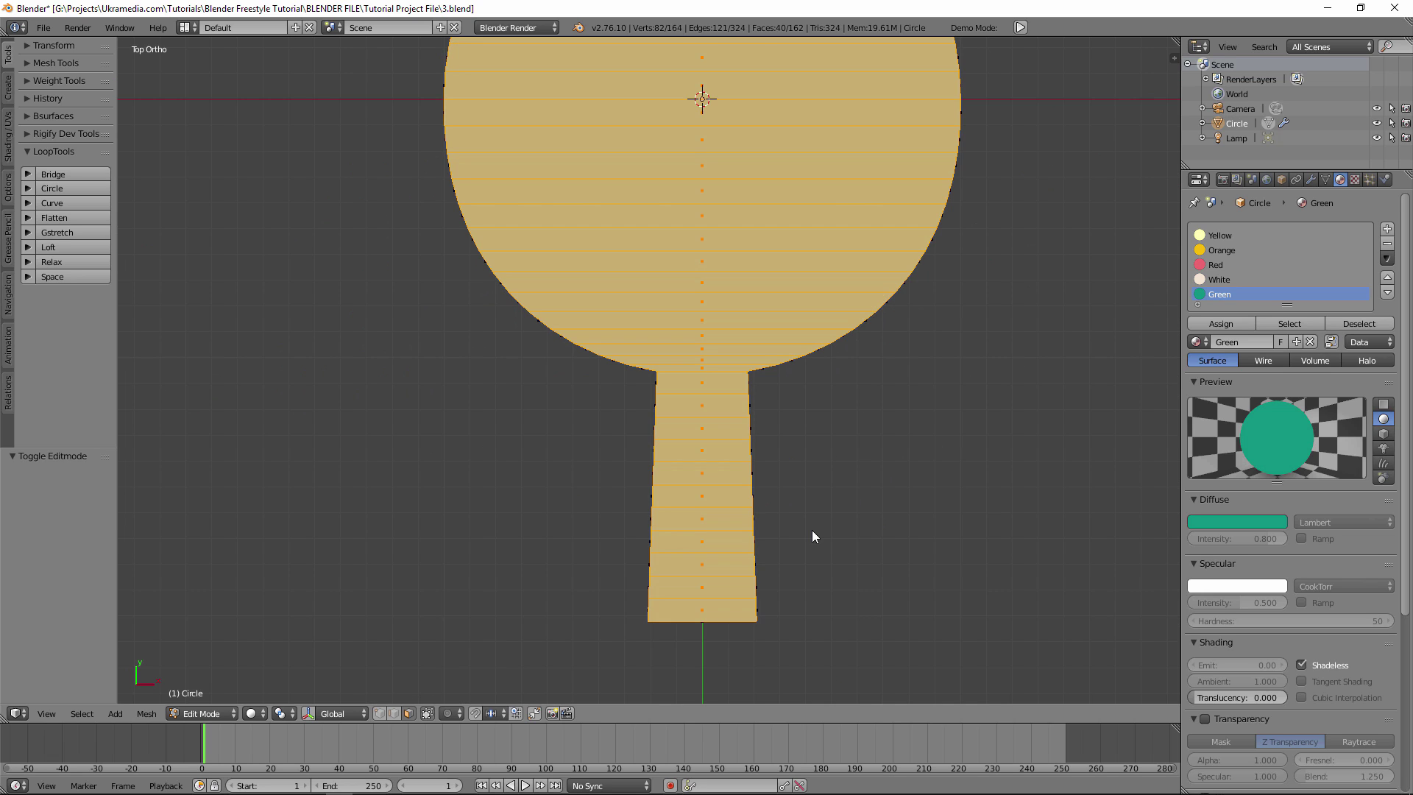
pyautogui.scroll(-3, 811, 530)
pyautogui.keyDown('shift'); pyautogui.moveTo(745, 385); pyautogui.dragTo(739, 447, button='middle'); pyautogui.keyUp('shift')
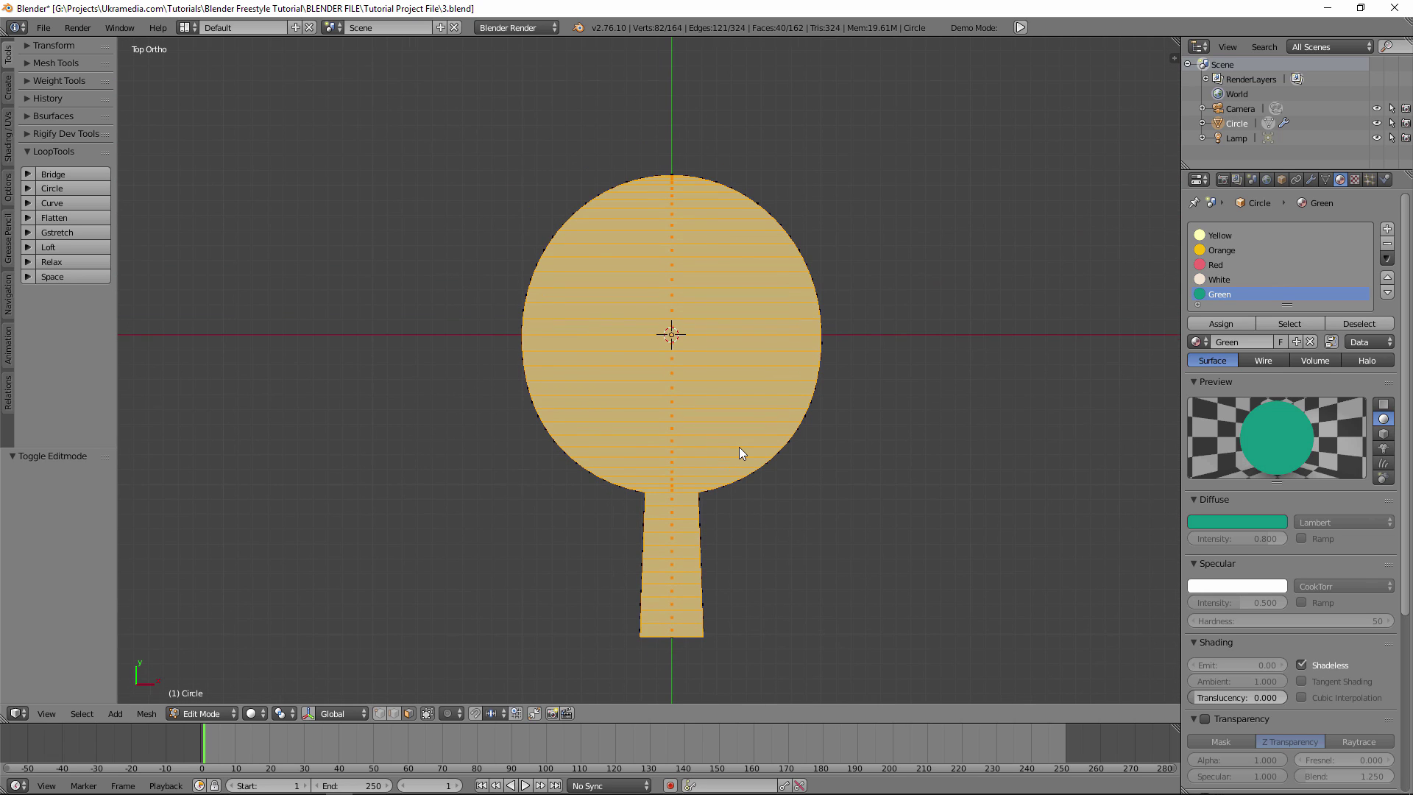
# Toggle between perspective and orthographic projection, ending in orthographic, and deselect all faces of the paddle
pyautogui.press('KP_5')
pyautogui.press('KP_5')
pyautogui.press('KP_5')
pyautogui.press('KP_5')
pyautogui.press('a')
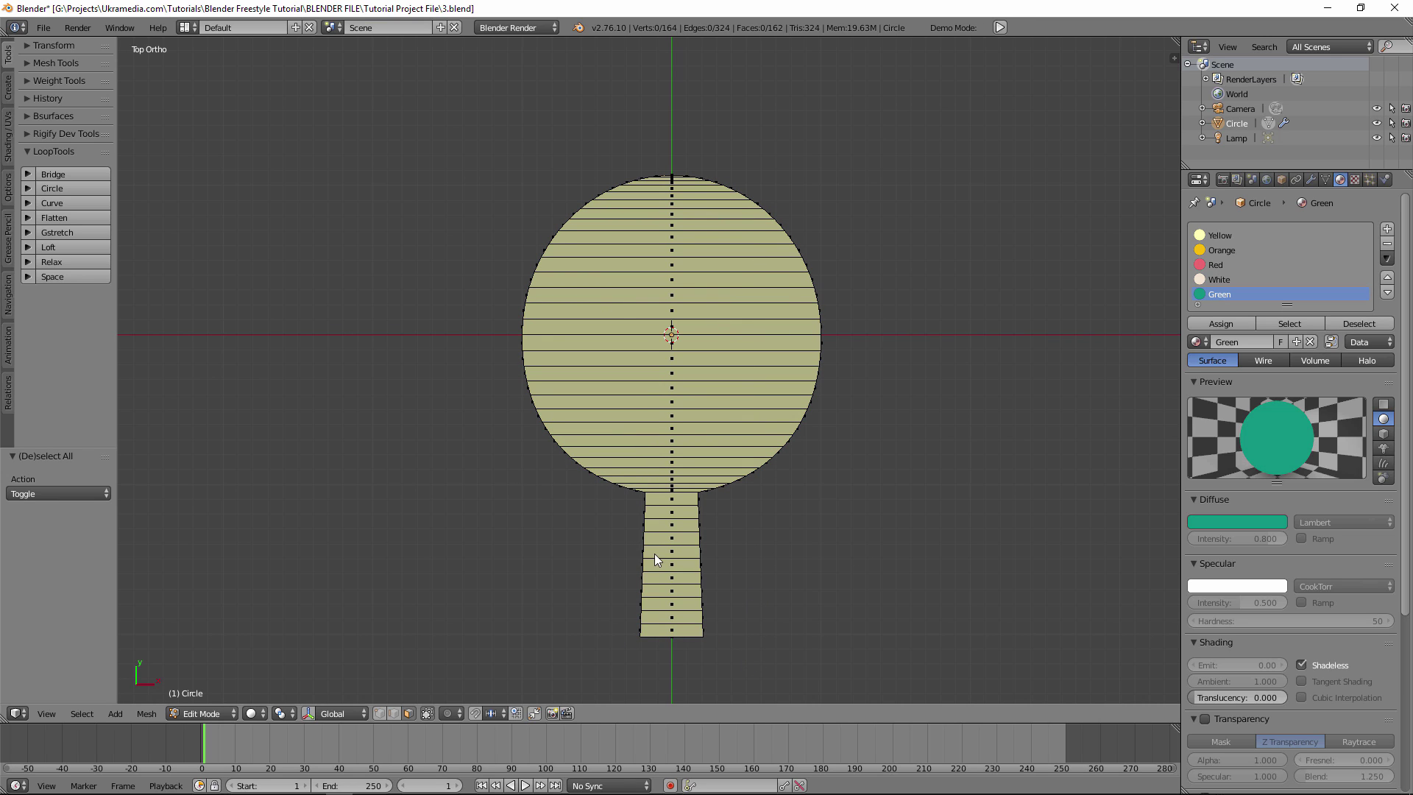
# Try to box-select the handle faces from the top view in solid shading, inspect the selection from the side and deselect everything
pyautogui.press('b')
pyautogui.moveTo(757, 640); pyautogui.dragTo(575, 503)
pyautogui.moveTo(660, 556); pyautogui.dragTo(735, 423, button='middle')
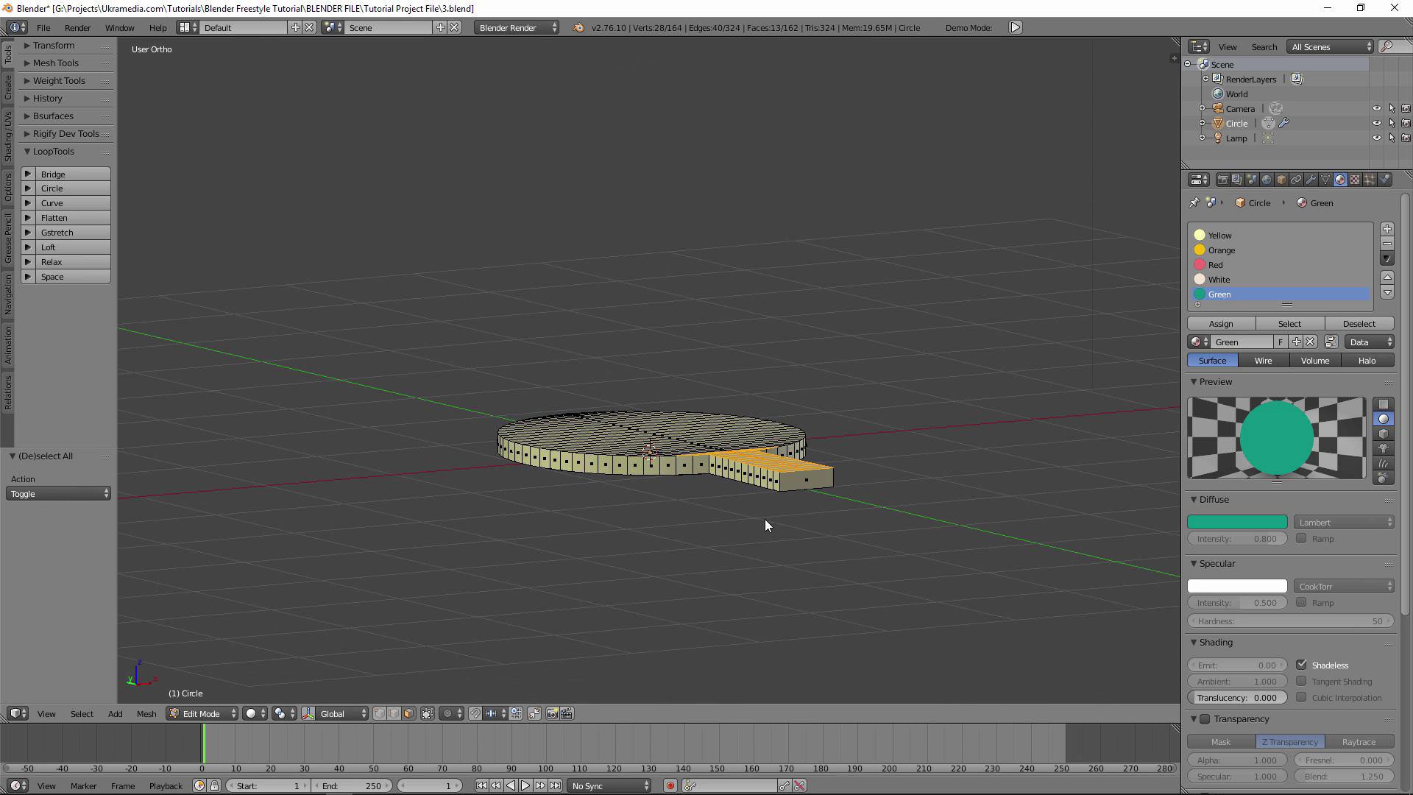
pyautogui.moveTo(766, 523); pyautogui.dragTo(752, 475, button='middle')
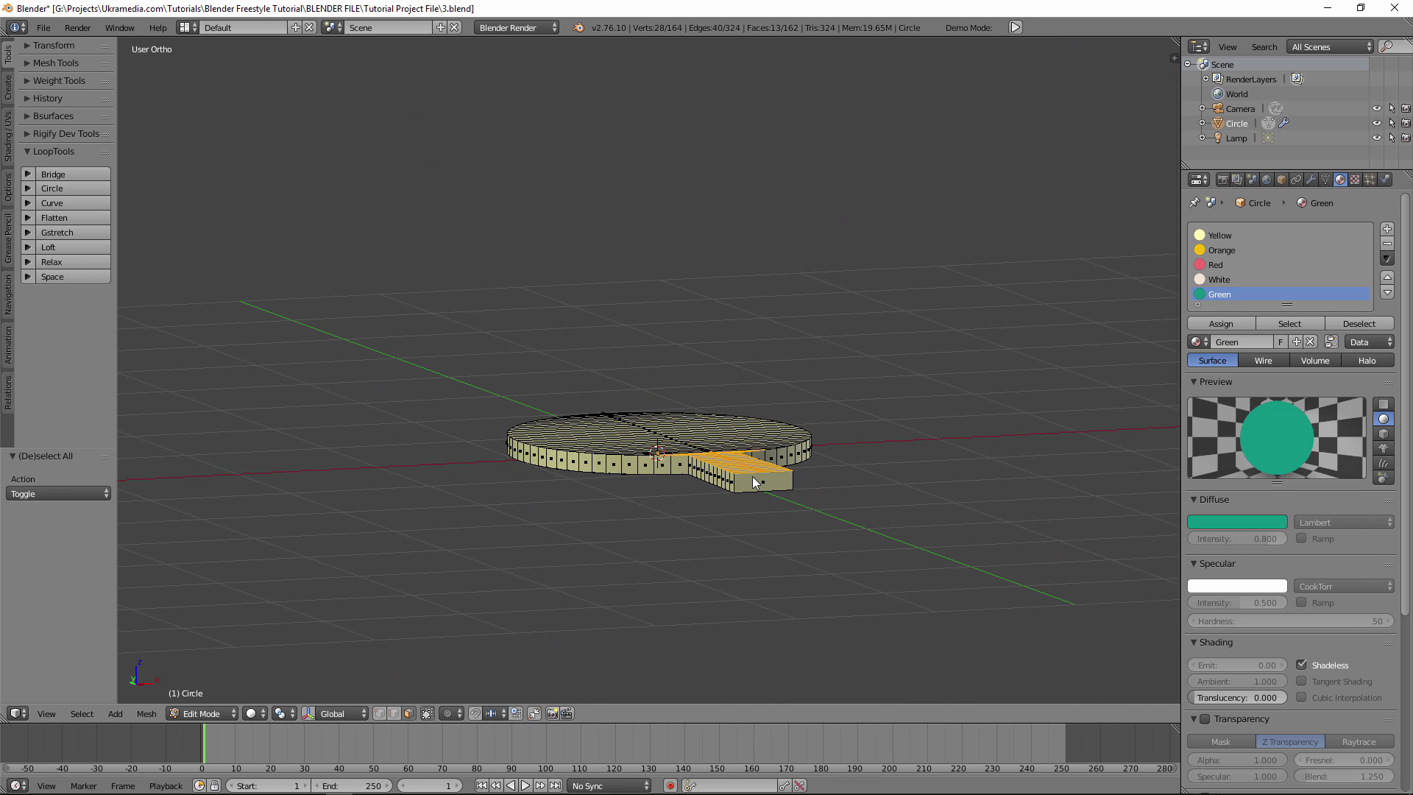
pyautogui.press('KP_7')
pyautogui.press('a')
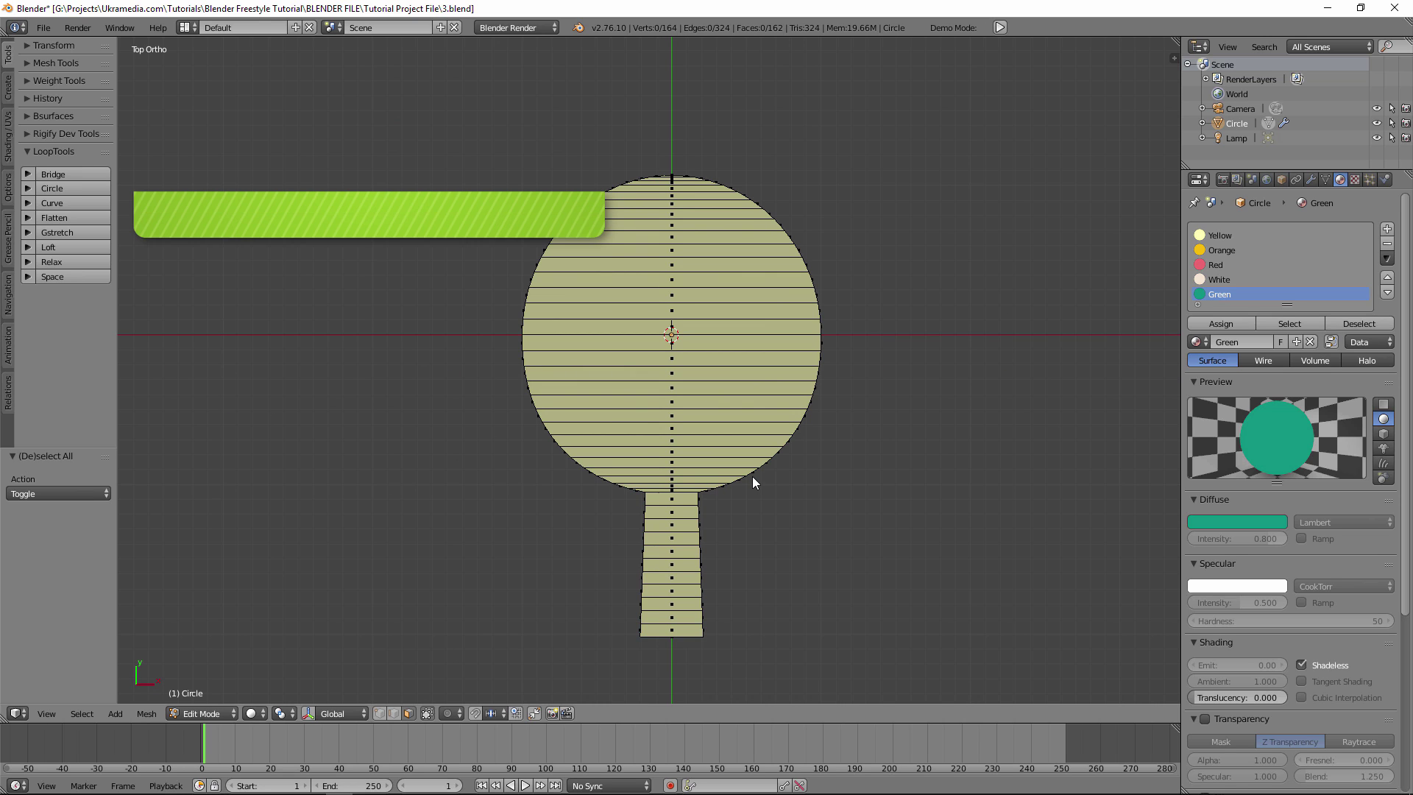
# Switch the viewport to Wireframe shading and box-select the handle faces together with the lowest strip of the paddle's blade
pyautogui.press('z')
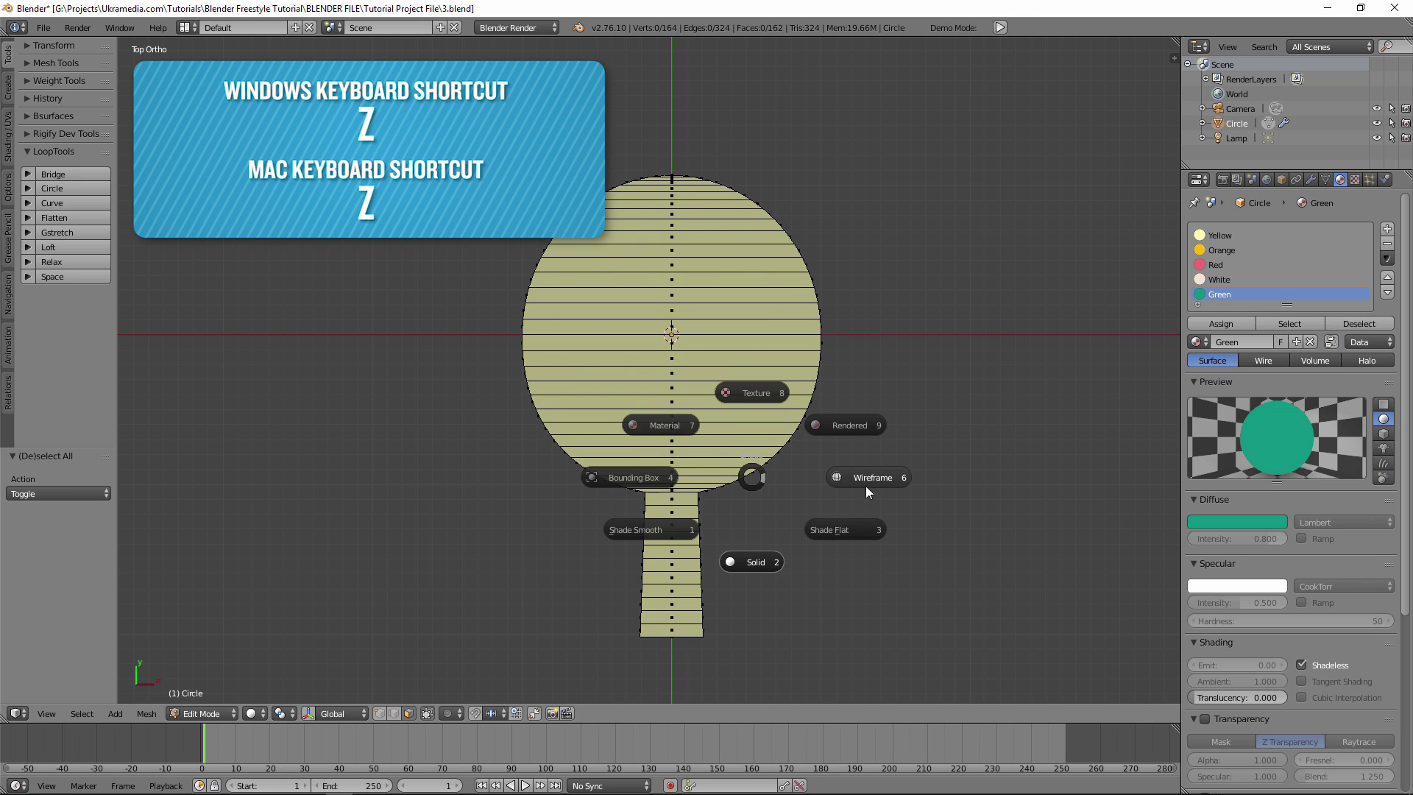
pyautogui.click(876, 483)
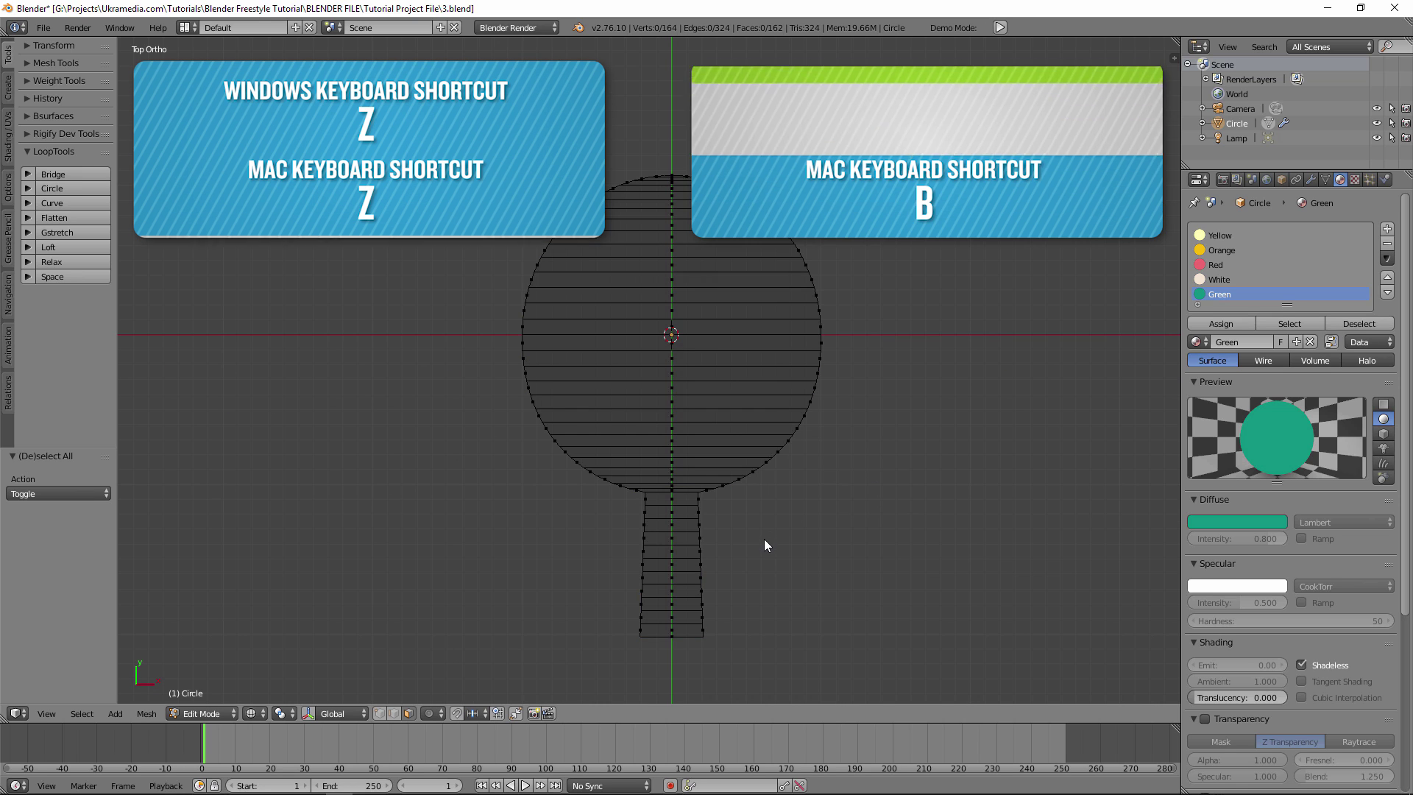
pyautogui.press('b')
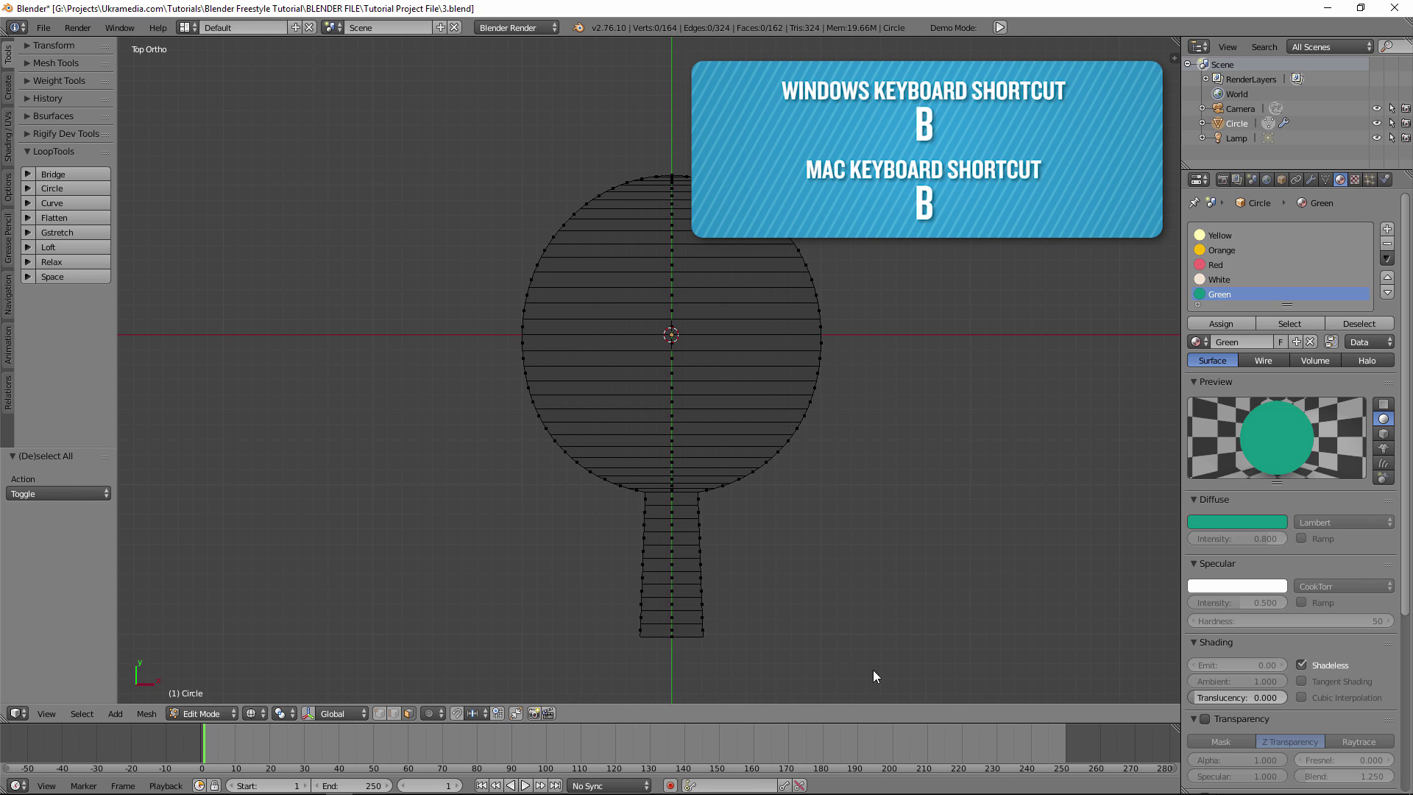
pyautogui.moveTo(878, 675); pyautogui.dragTo(516, 479)
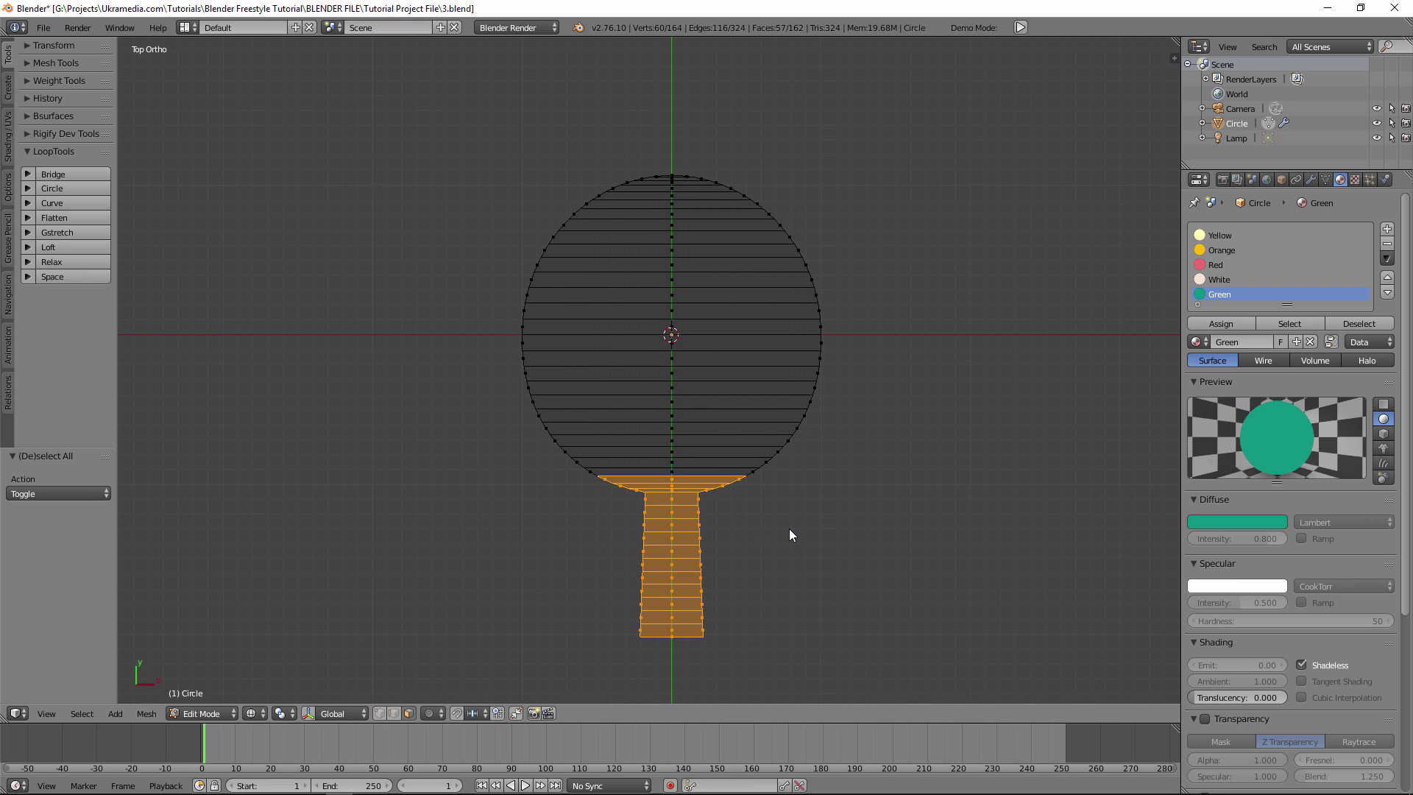
# Switch the viewport to Material shading and assign the Orange material to the selected handle and lowest blade faces
pyautogui.press('z')
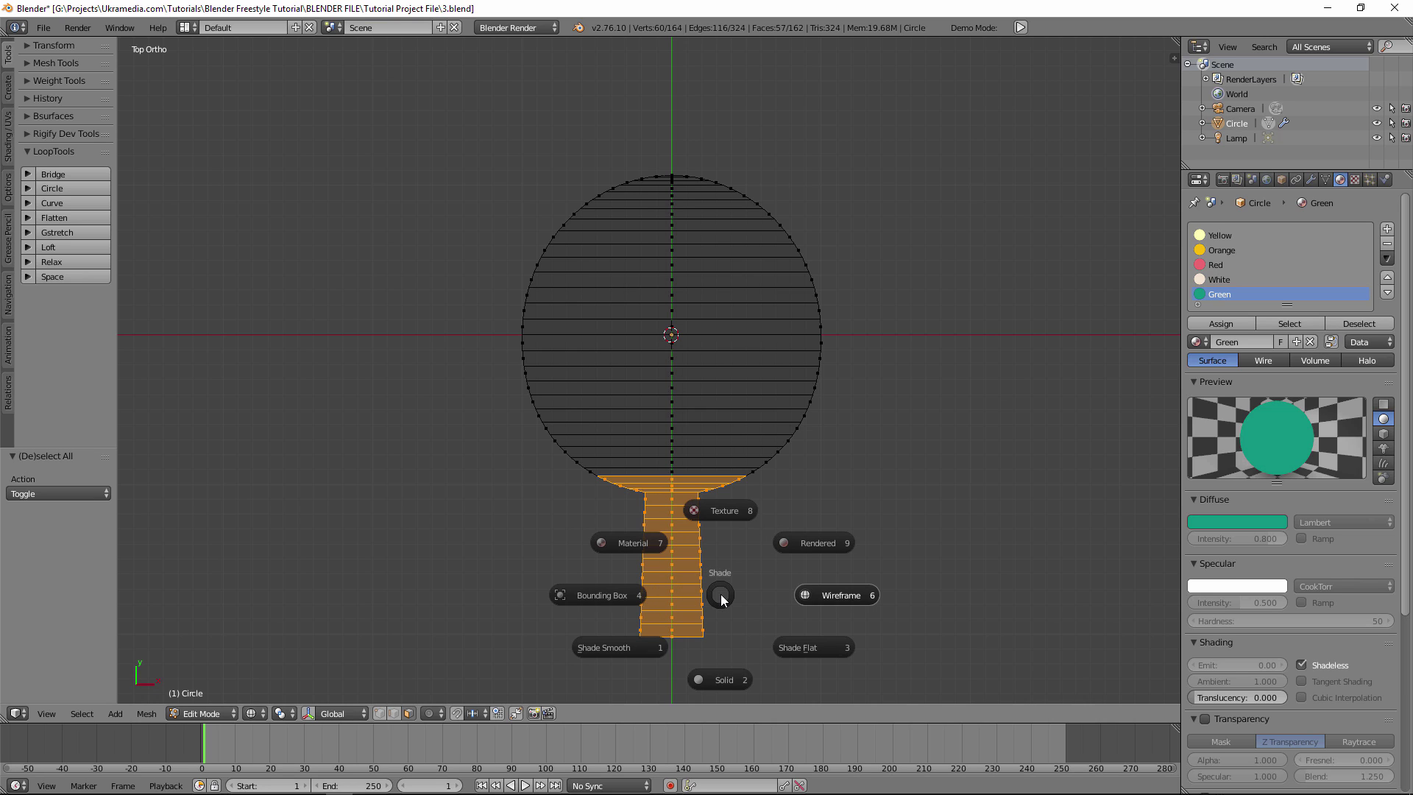
pyautogui.click(634, 543)
pyautogui.moveTo(708, 555); pyautogui.dragTo(872, 458, button='middle')
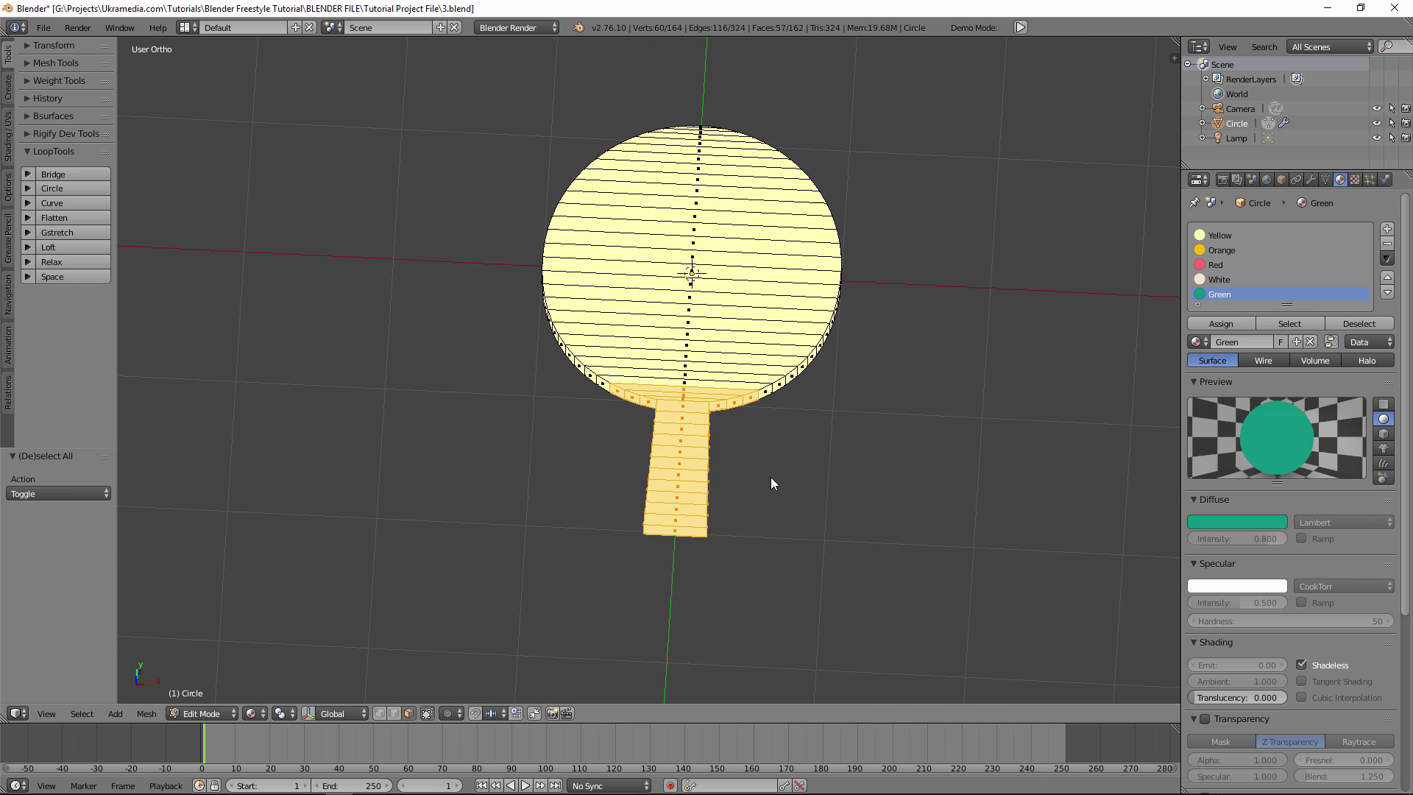
pyautogui.click(1223, 251)
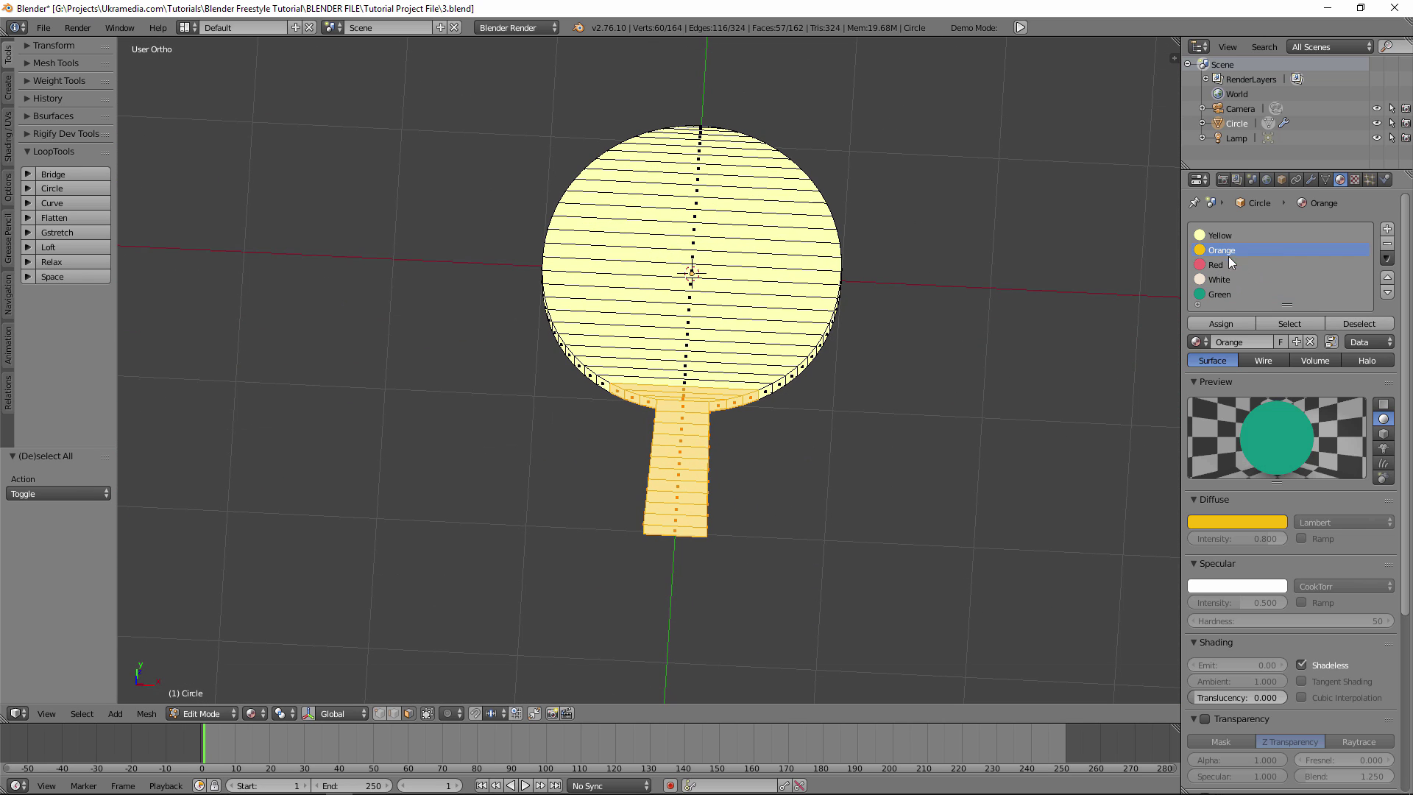
pyautogui.click(1225, 323)
pyautogui.moveTo(842, 469); pyautogui.dragTo(846, 436, button='middle')
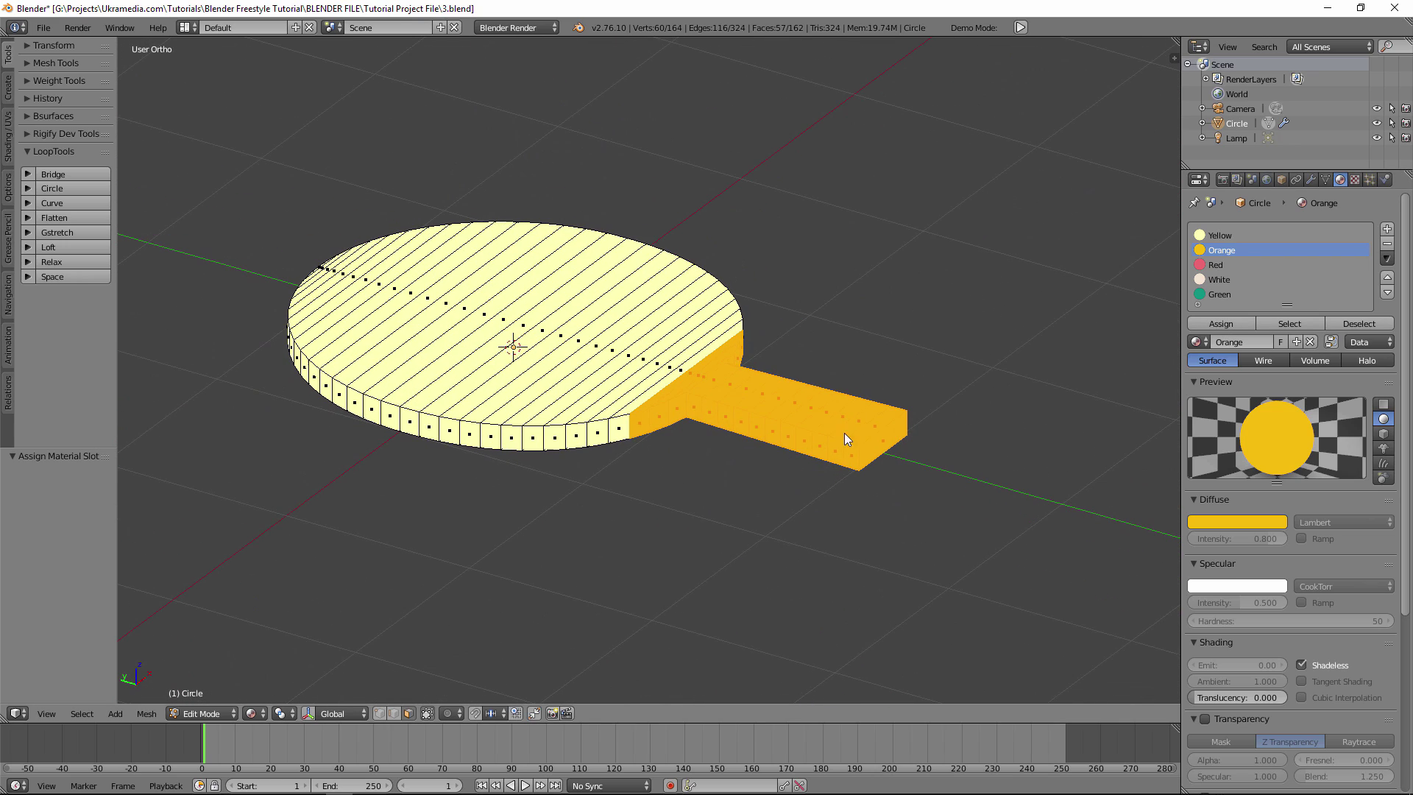
# Select the blade's upper flat faces with a shortest-path selection from the handle end to the far tip and assign the Red material
pyautogui.rightClick(680, 369)
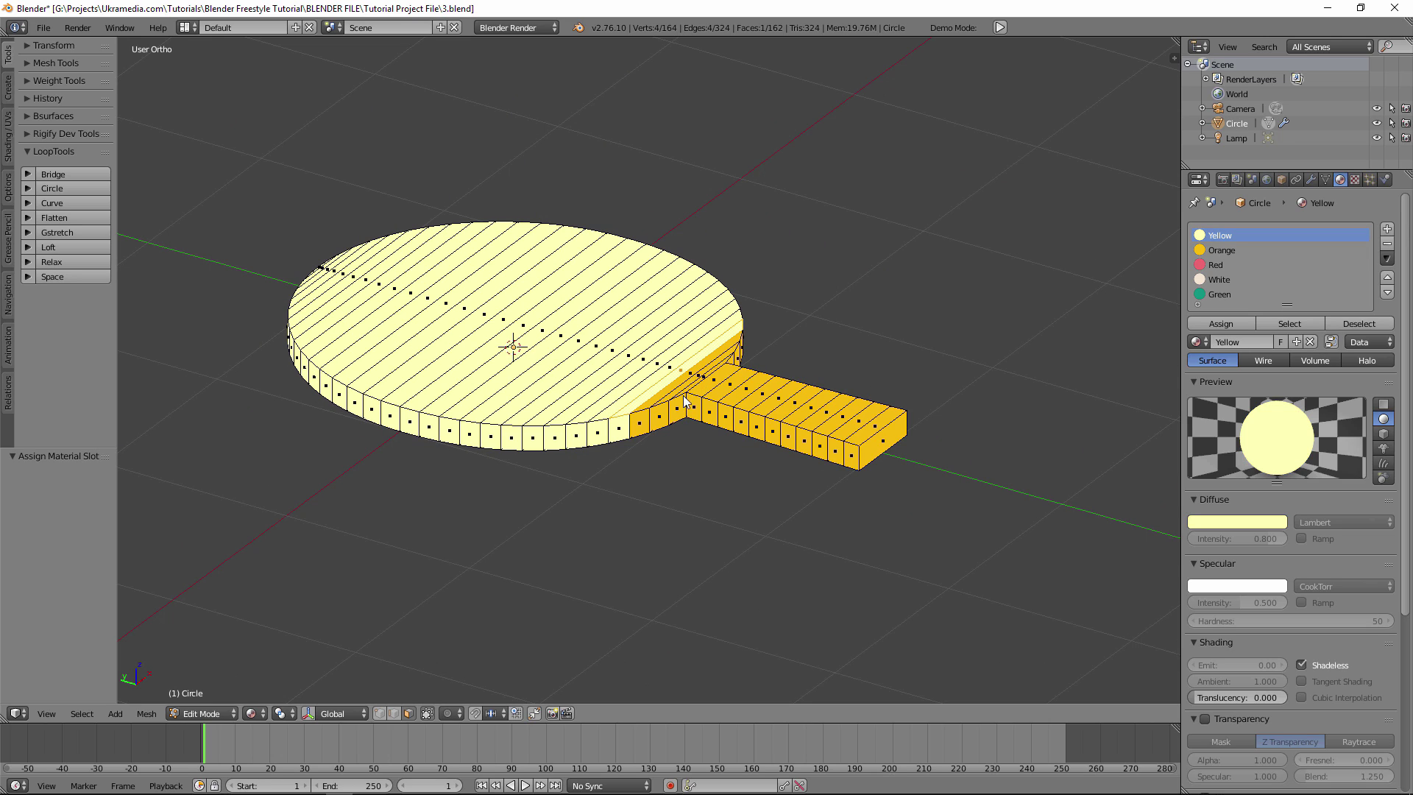
pyautogui.moveTo(528, 404); pyautogui.dragTo(670, 436, button='middle')
pyautogui.scroll(2, 254, 596)
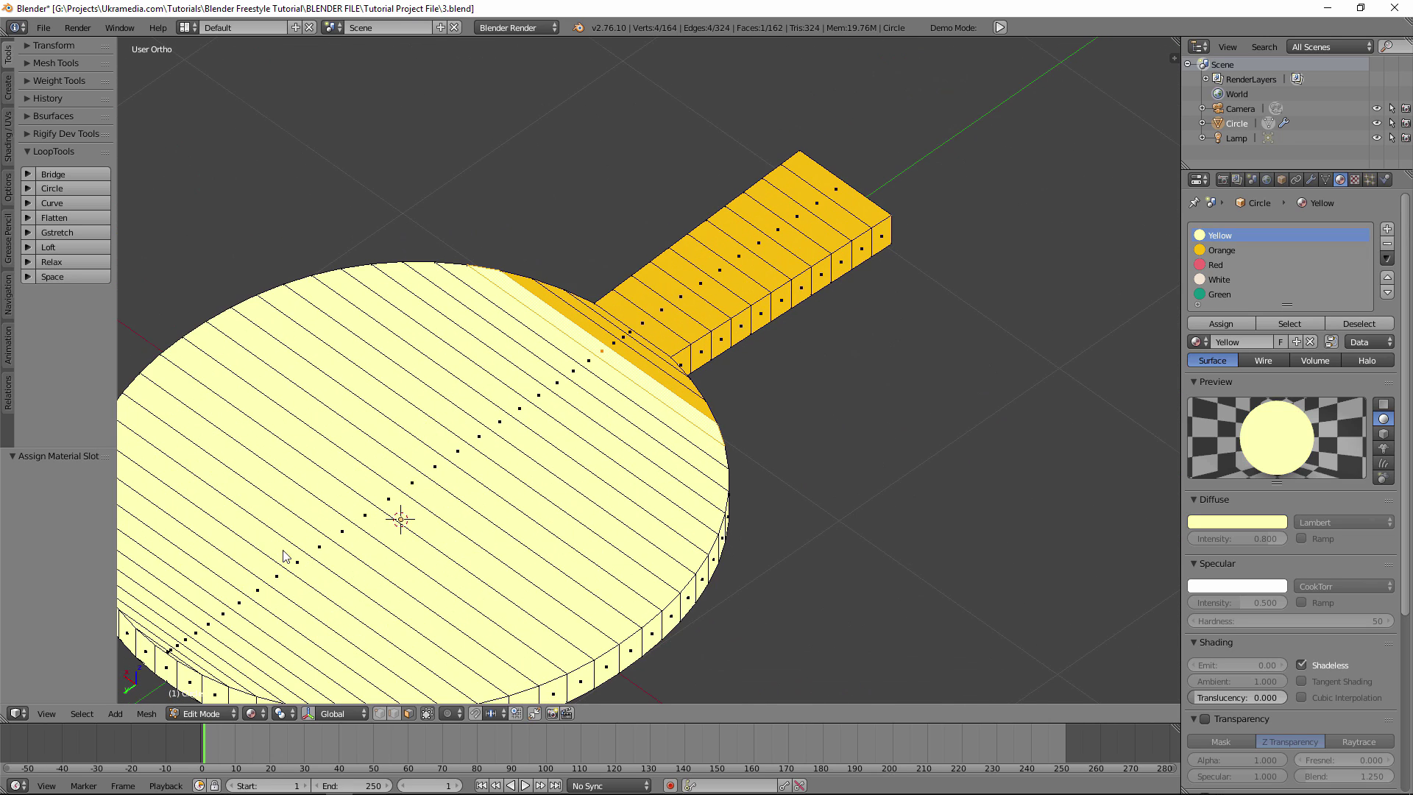
pyautogui.keyDown('shift'); pyautogui.moveTo(284, 552); pyautogui.dragTo(440, 411, button='middle'); pyautogui.keyUp('shift')
pyautogui.scroll(2, 333, 515)
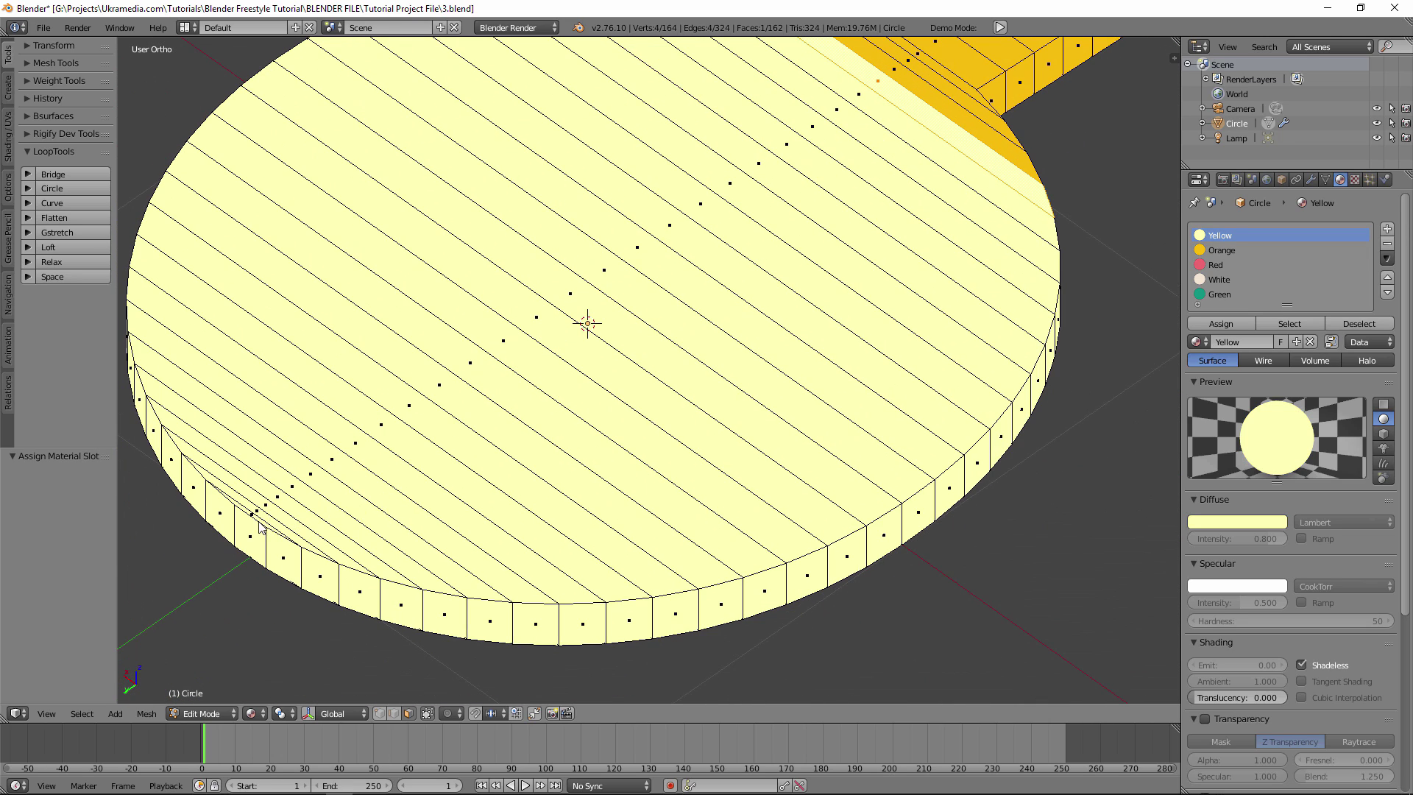
pyautogui.keyDown('ctrl'); pyautogui.click(251, 520); pyautogui.keyUp('ctrl')
pyautogui.scroll(-3, 563, 410)
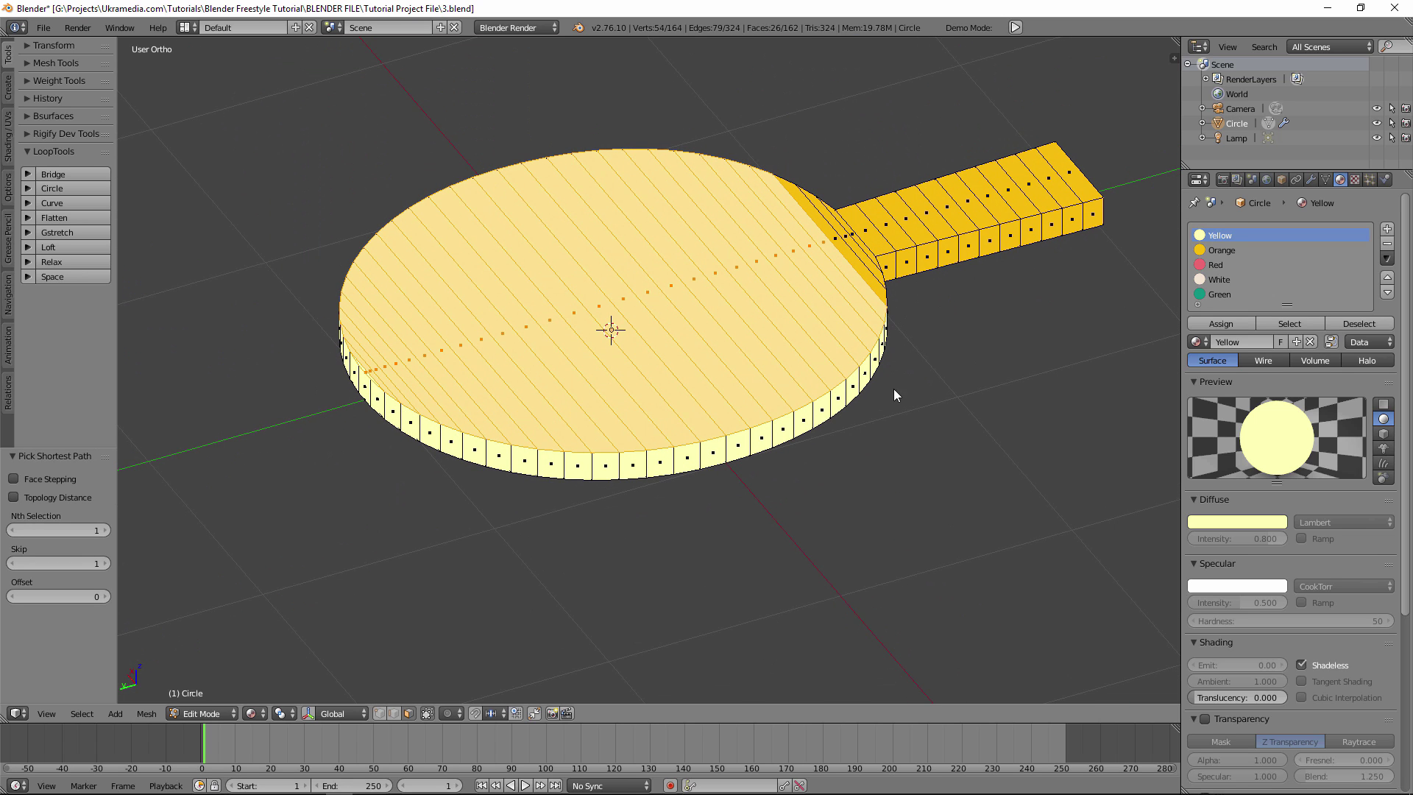
pyautogui.moveTo(852, 431); pyautogui.dragTo(806, 418, button='middle')
pyautogui.click(1218, 265)
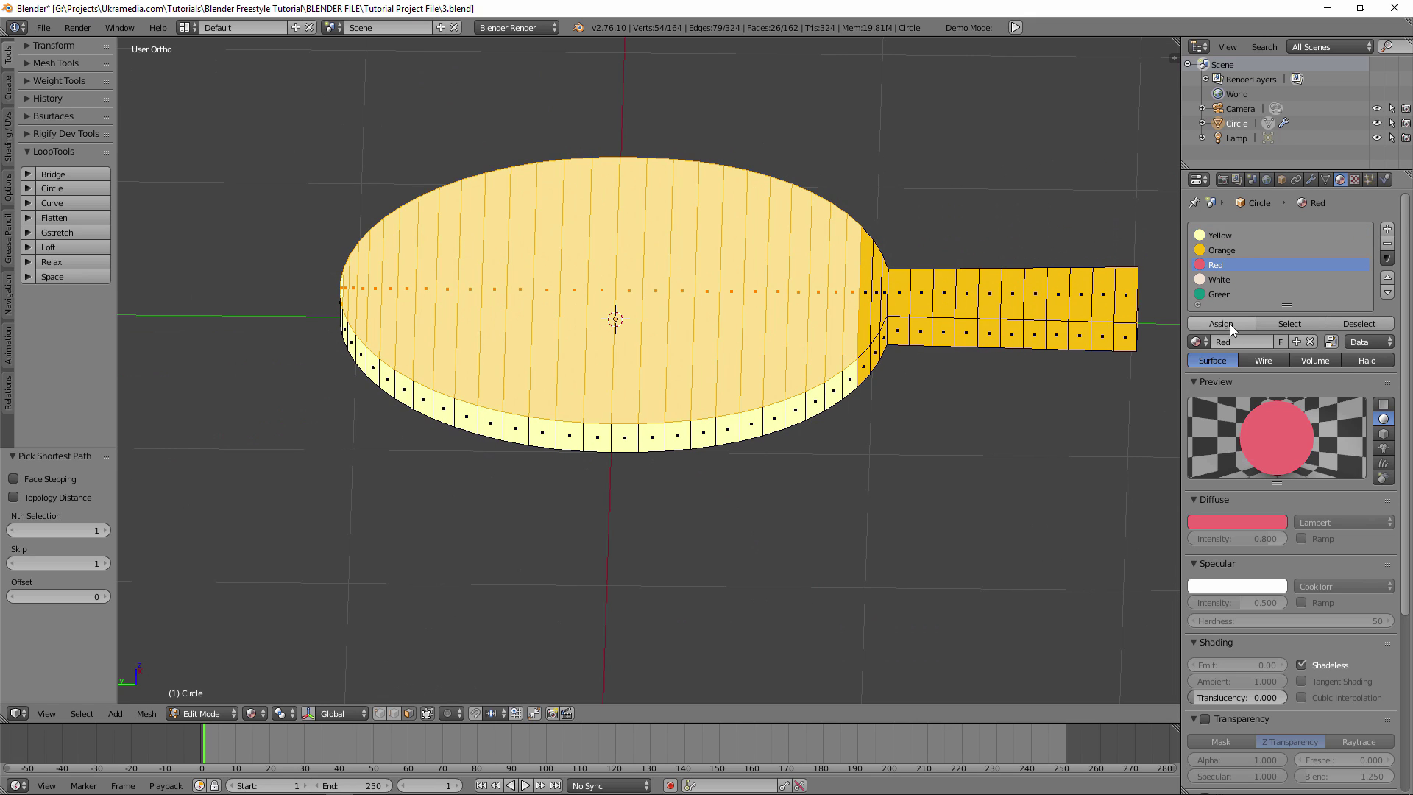
pyautogui.click(1230, 324)
# Select the remaining yellow faces around the blade's rim with shortest-path selections and assign the White material to them
pyautogui.rightClick(852, 386)
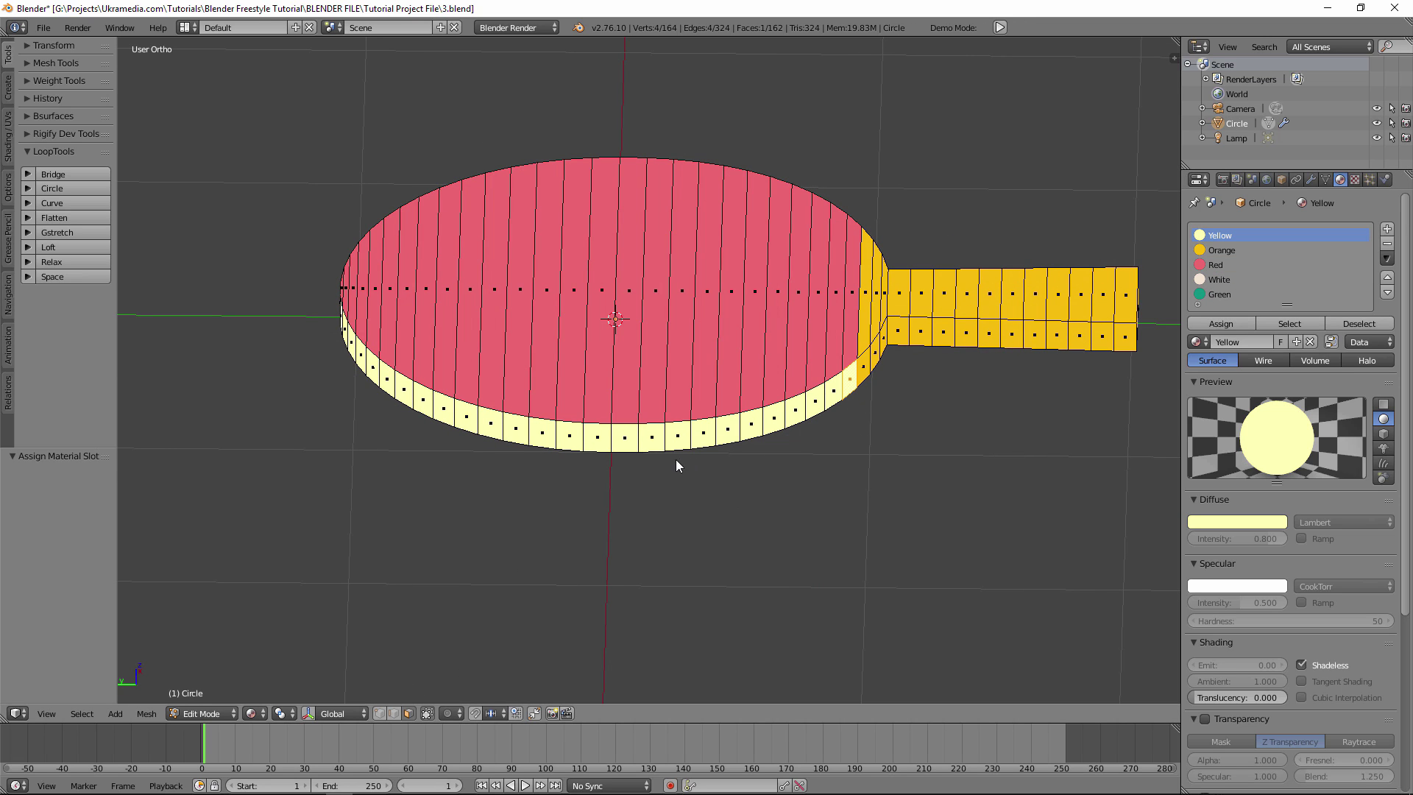
pyautogui.keyDown('ctrl'); pyautogui.rightClick(490, 425); pyautogui.keyUp('ctrl')
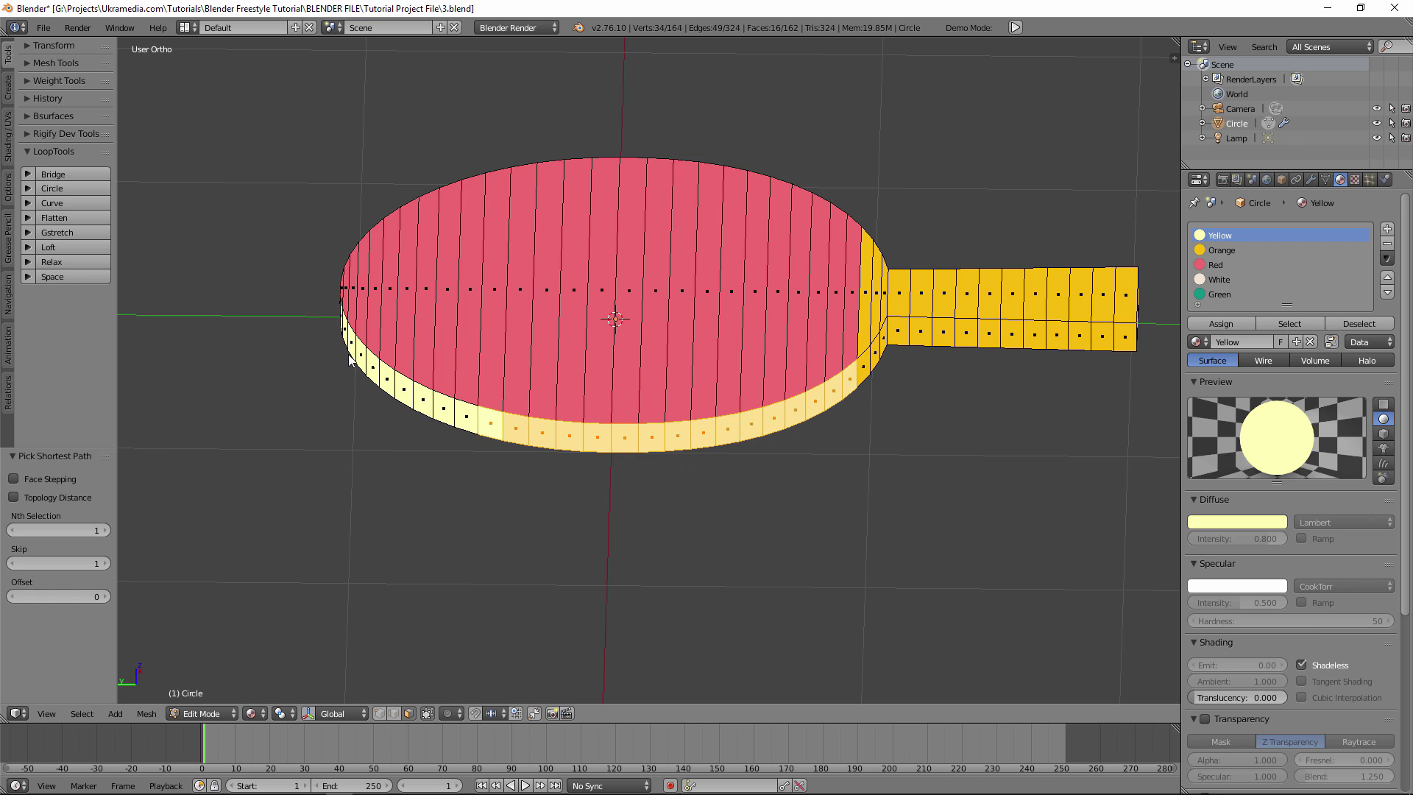
pyautogui.moveTo(363, 365); pyautogui.dragTo(739, 462, button='middle')
pyautogui.keyDown('ctrl'); pyautogui.rightClick(571, 416); pyautogui.keyUp('ctrl')
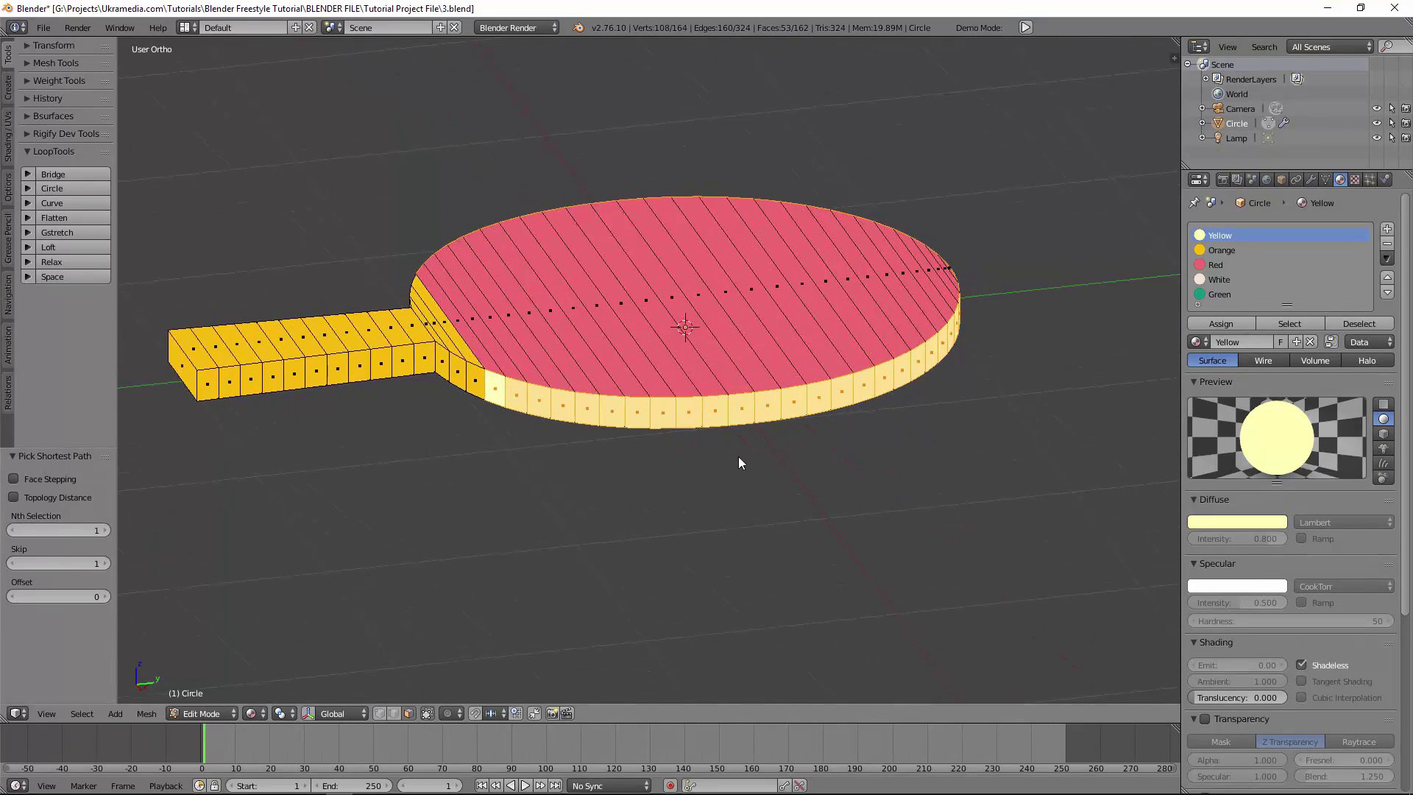
pyautogui.click(1225, 277)
pyautogui.click(1235, 322)
# Select the yellow faces on the blade's underside from the handle end to the far tip and assign the Green material
pyautogui.moveTo(894, 453); pyautogui.dragTo(893, 186, button='middle')
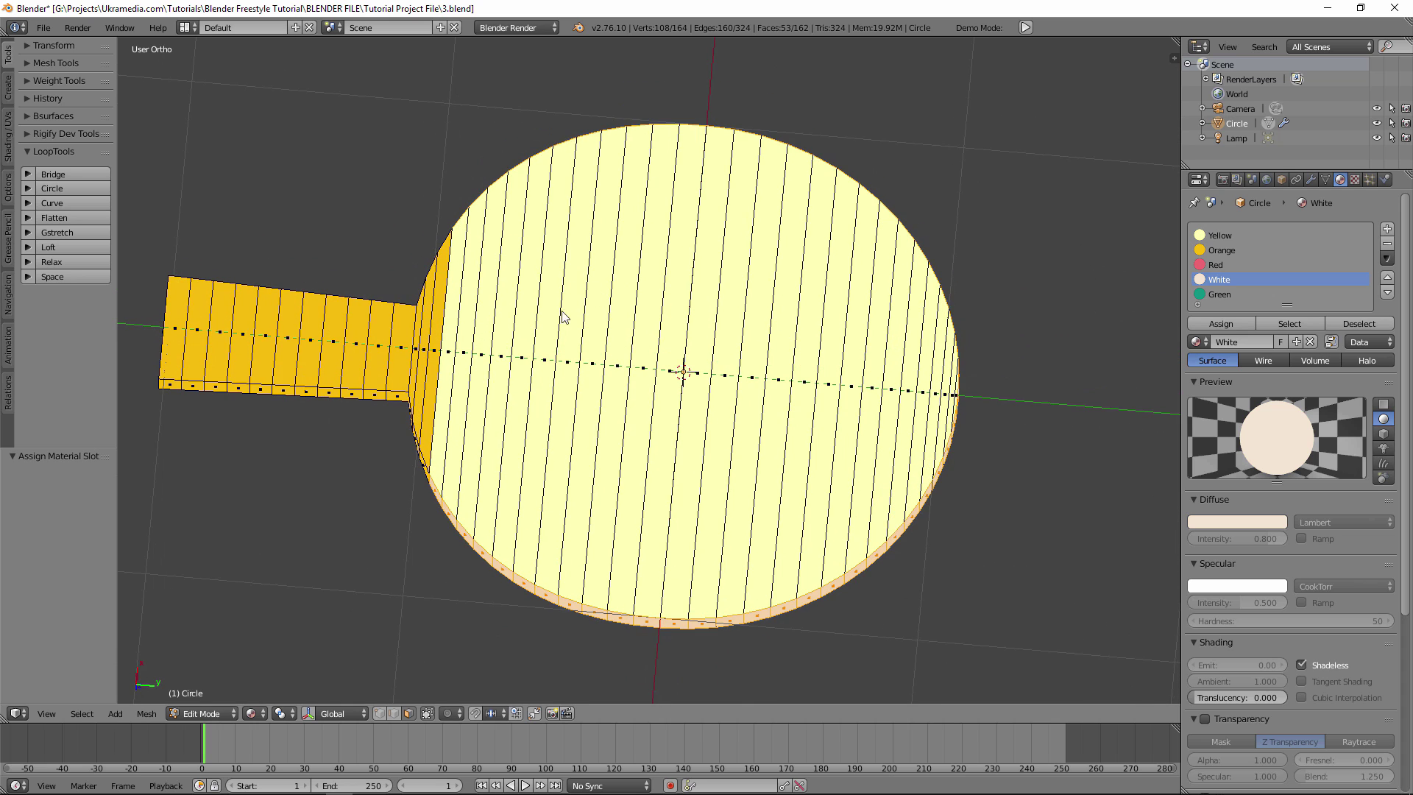
pyautogui.rightClick(447, 359)
pyautogui.scroll(5, 896, 410)
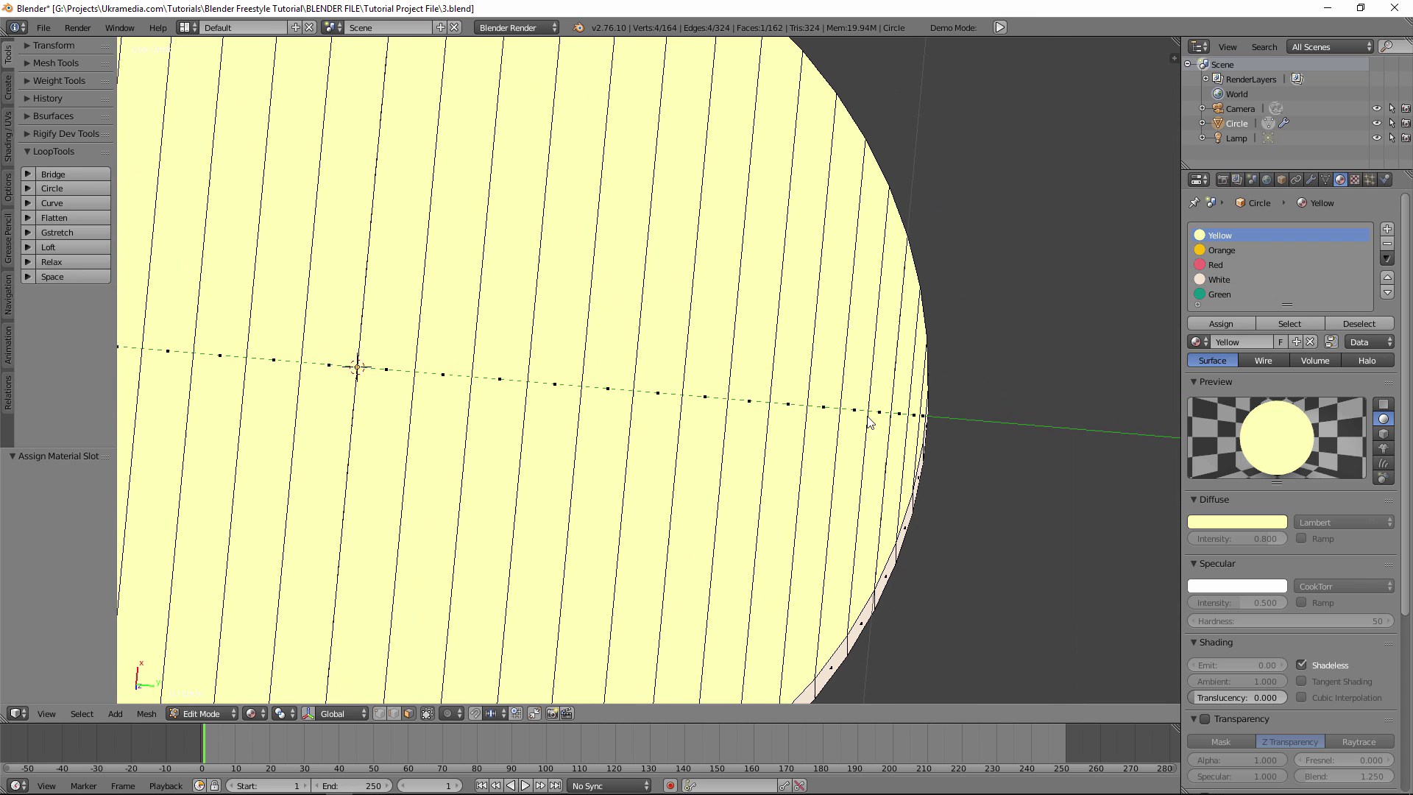
pyautogui.keyDown('ctrl'); pyautogui.rightClick(924, 425); pyautogui.keyUp('ctrl')
pyautogui.scroll(-4, 854, 488)
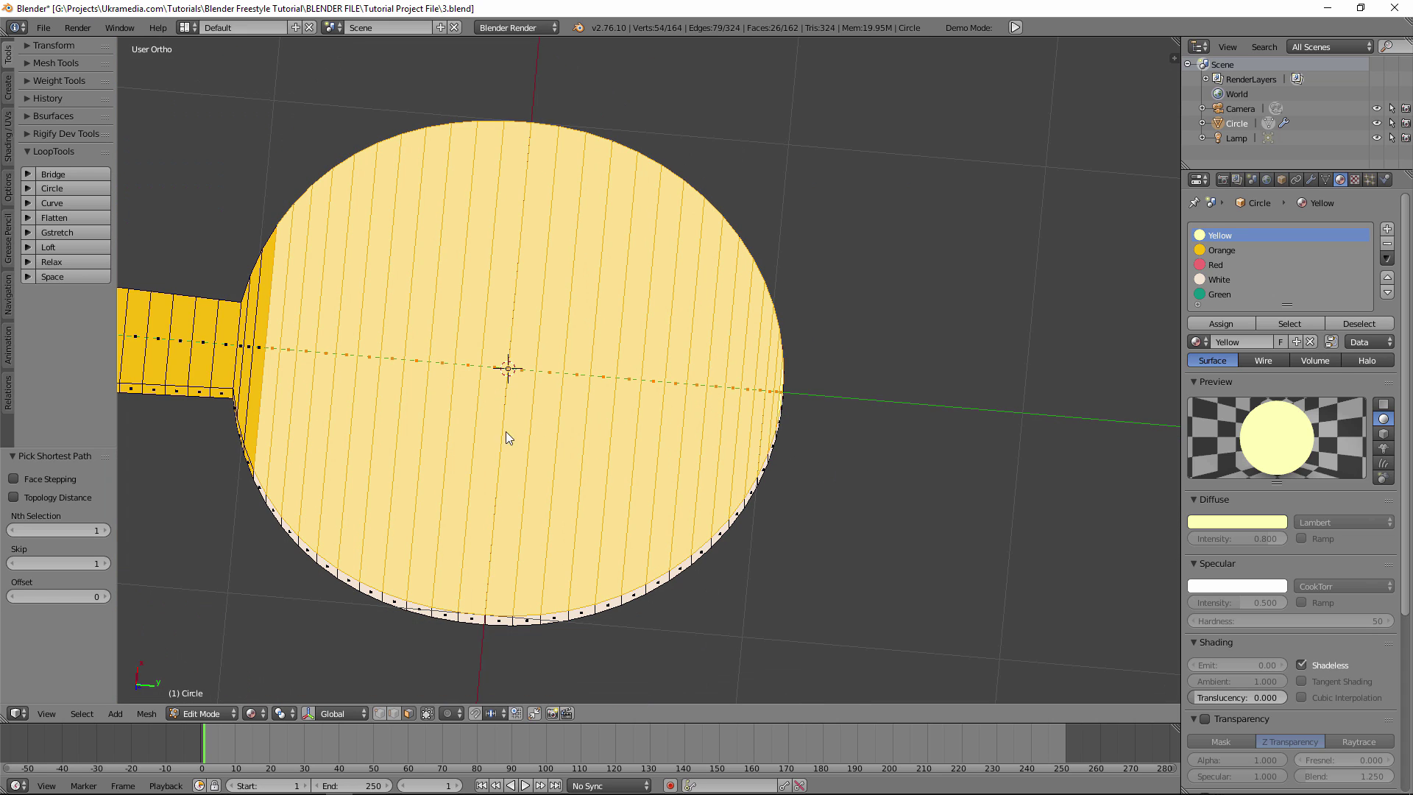
pyautogui.click(1227, 298)
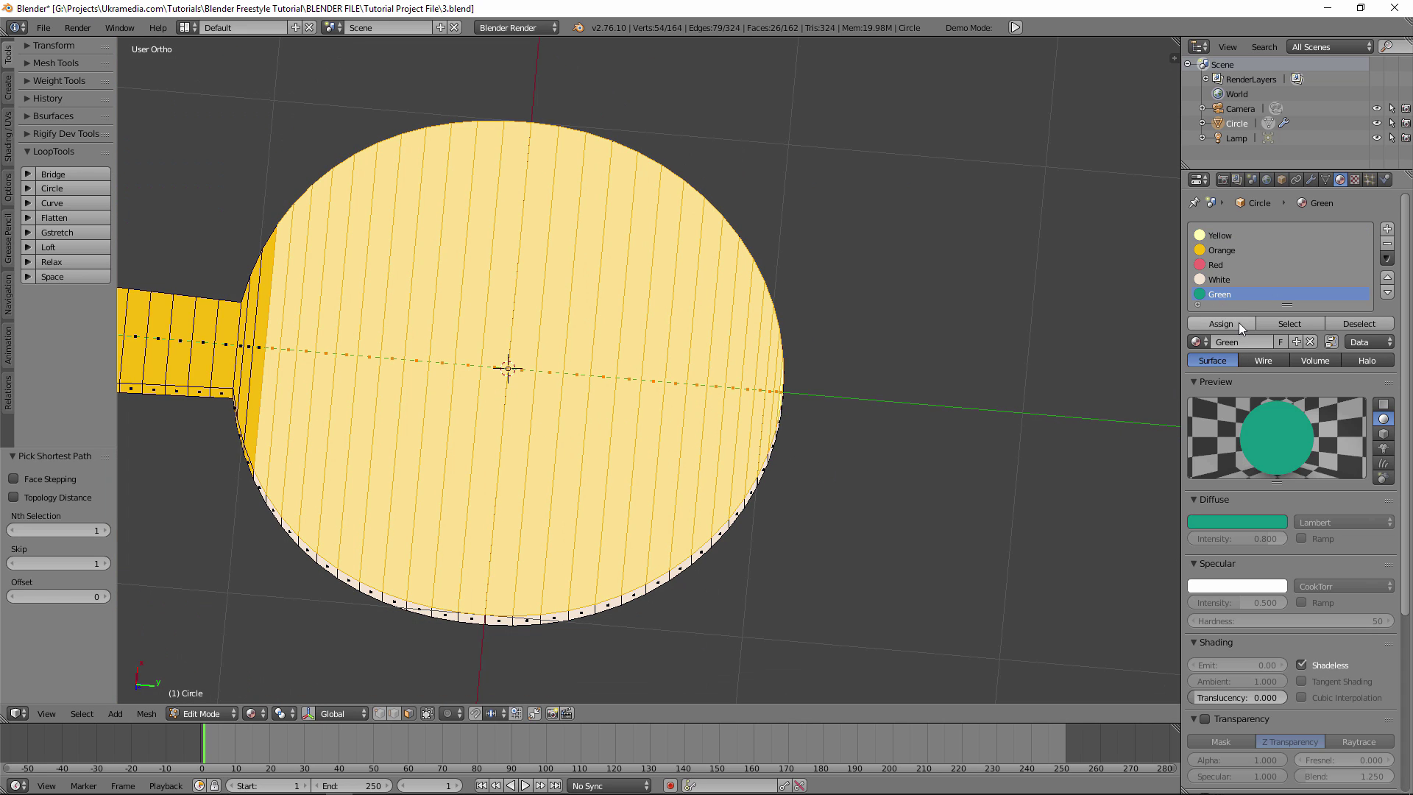
pyautogui.click(1239, 322)
# Check the coloured paddle from below and above, switch to perspective projection and return to Object Mode
pyautogui.moveTo(736, 538); pyautogui.dragTo(700, 2, button='middle')
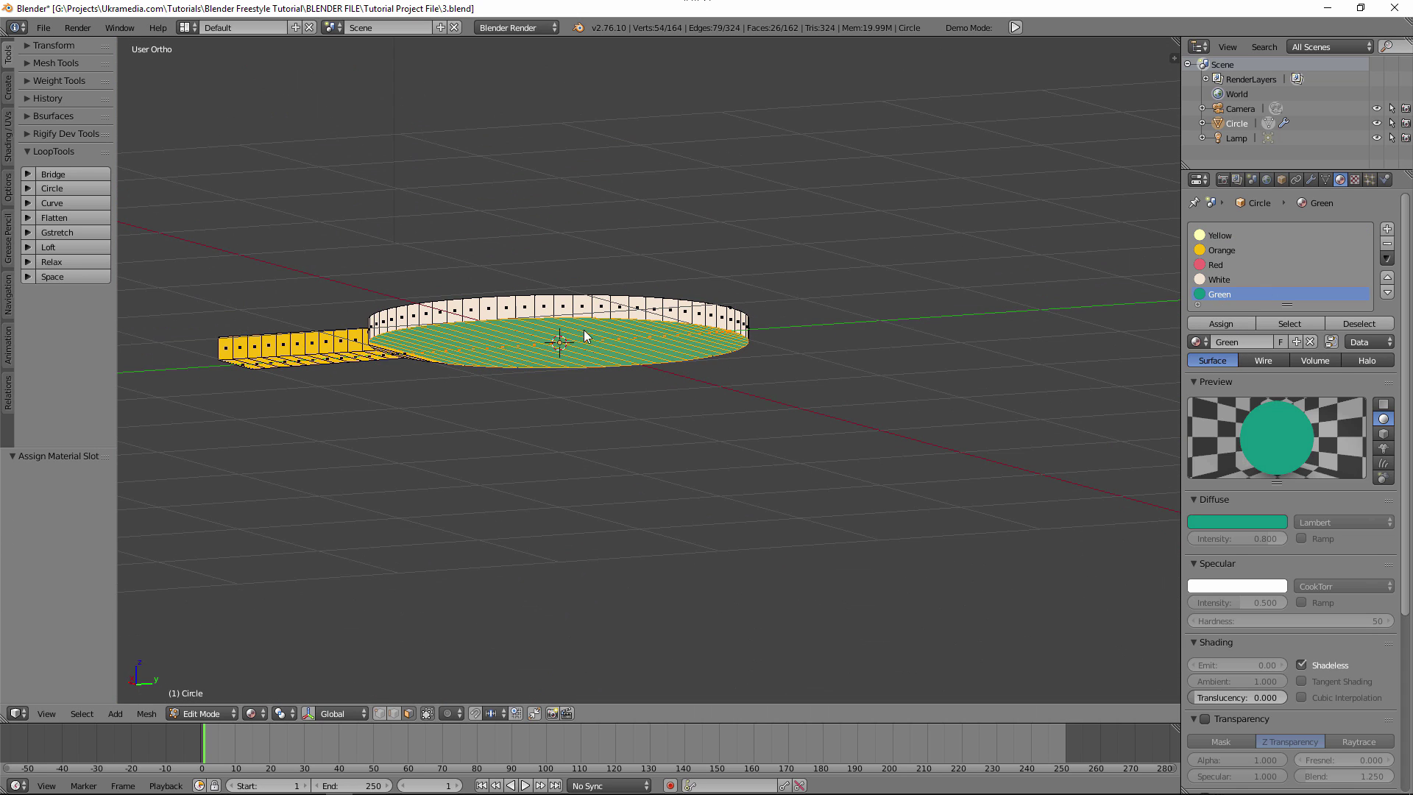
pyautogui.moveTo(589, 335); pyautogui.dragTo(671, 413, button='middle')
pyautogui.press('KP_5')
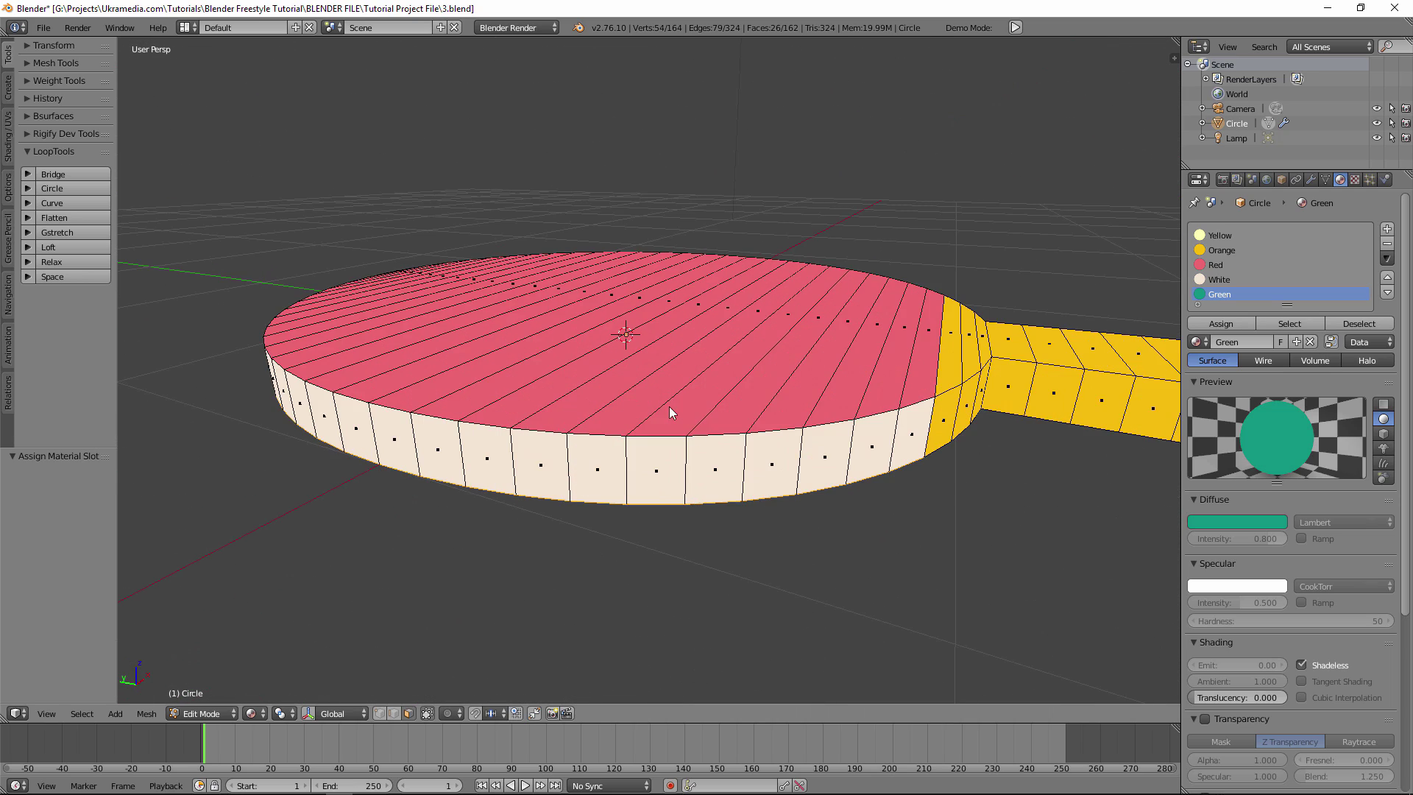
pyautogui.scroll(-5, 659, 420)
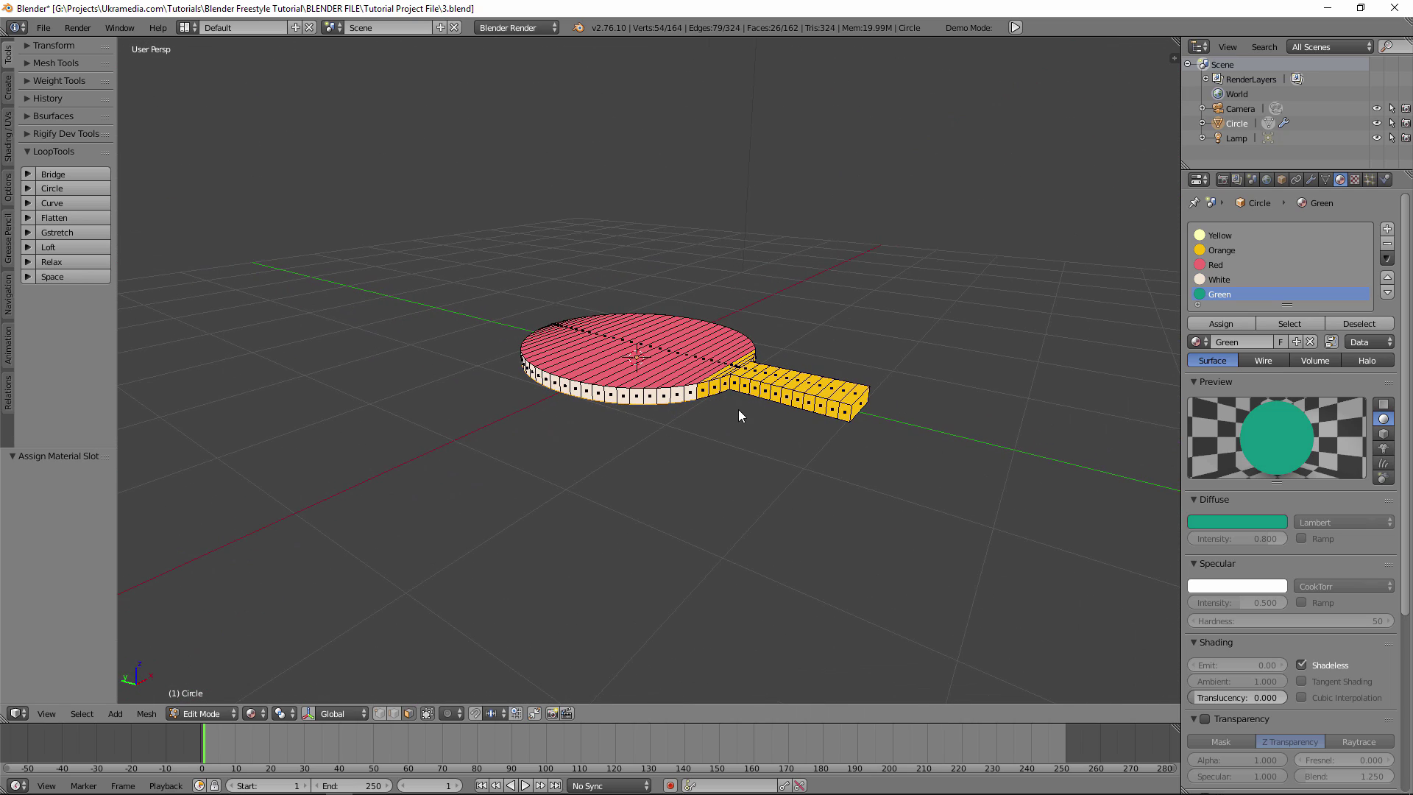
pyautogui.press('Tab')
pyautogui.click(626, 412)
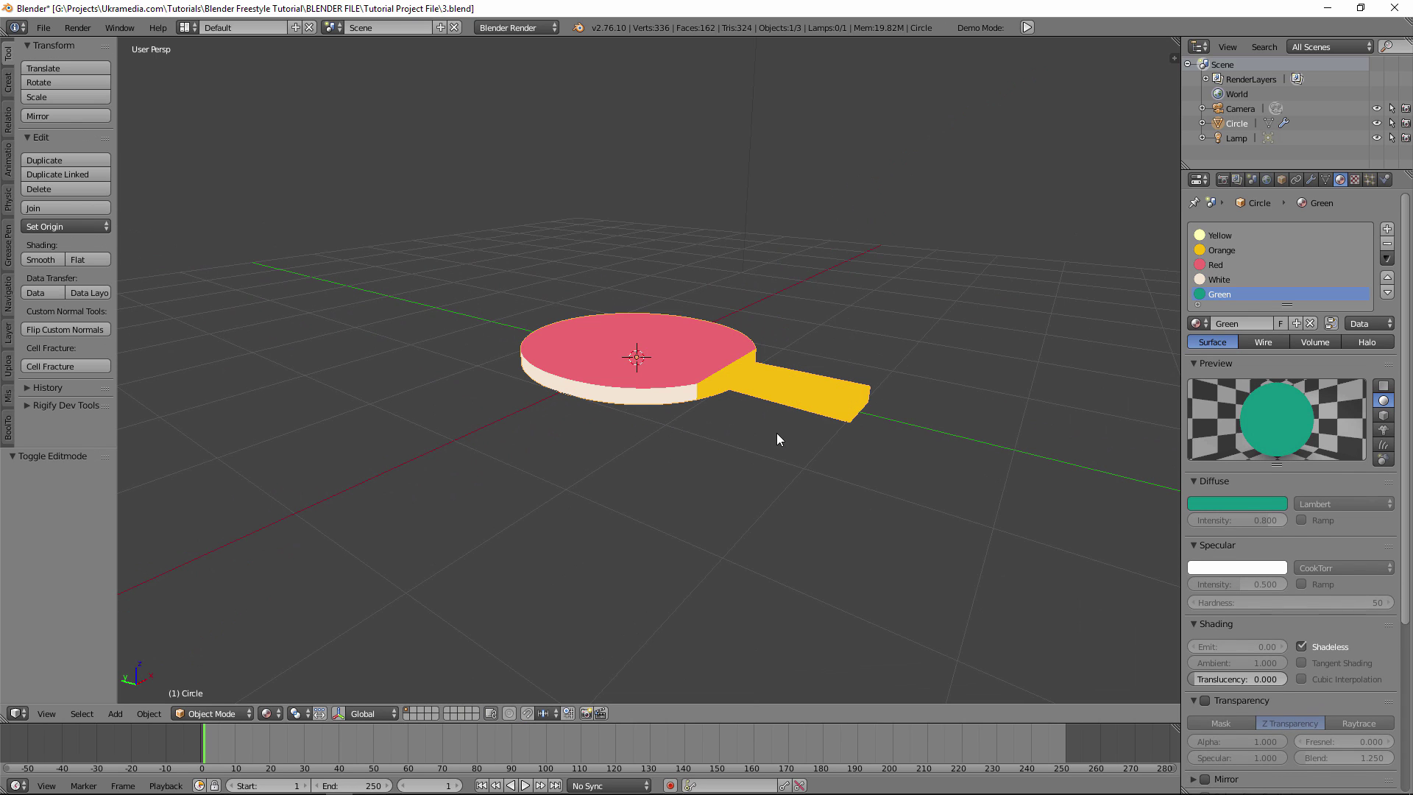
pyautogui.scroll(4, 766, 449)
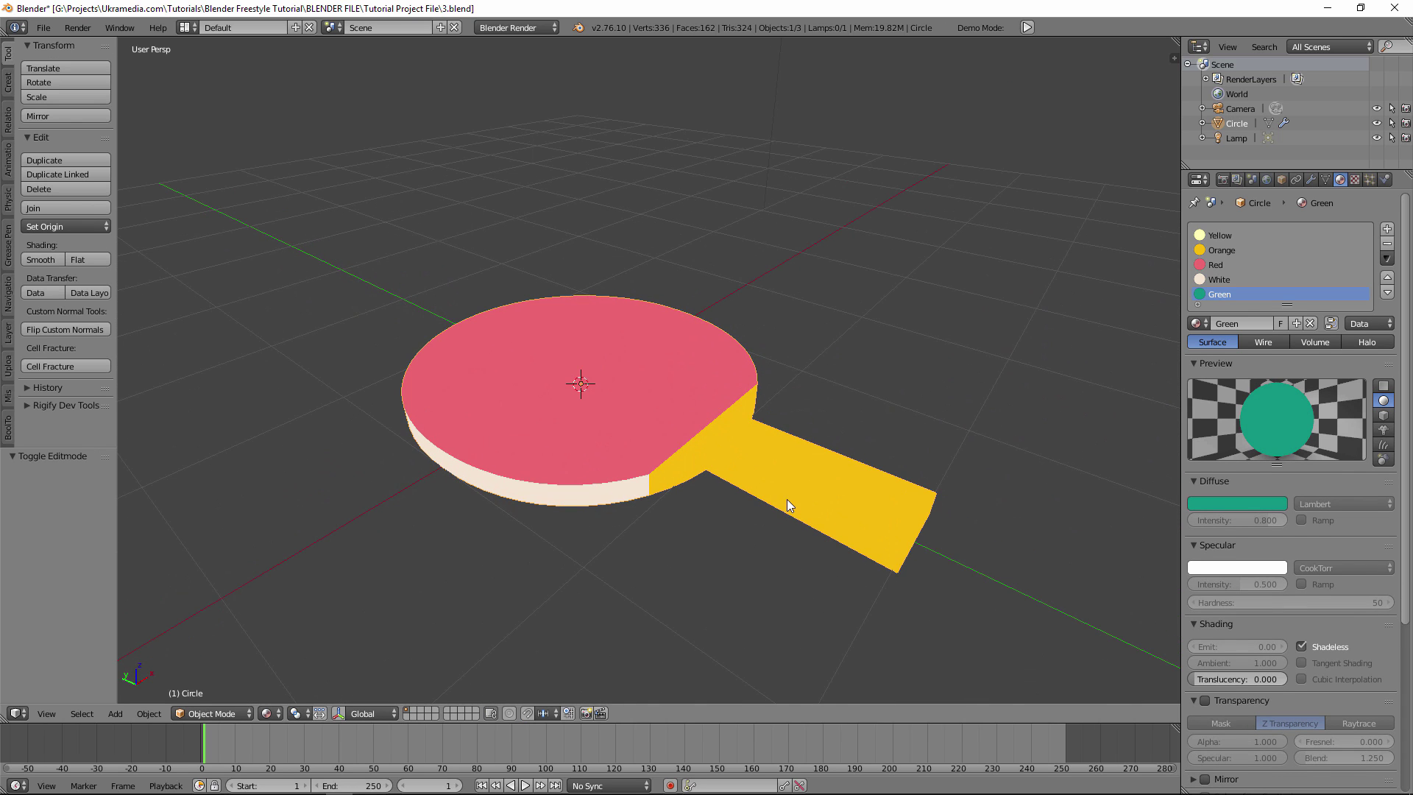
# Collapse the render settings sections, enable Freestyle and preview the paddle in Rendered viewport shading
pyautogui.click(1223, 179)
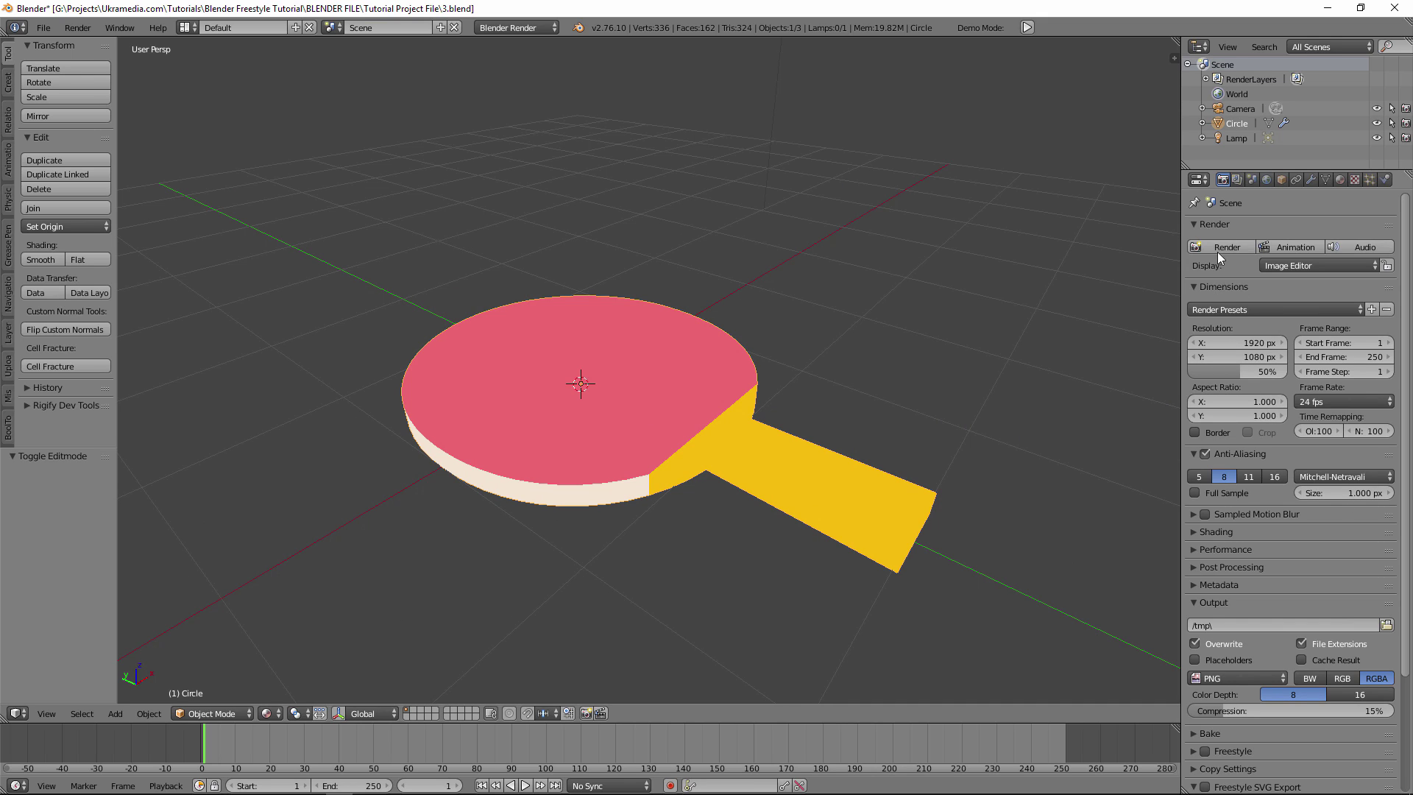
pyautogui.click(1195, 224)
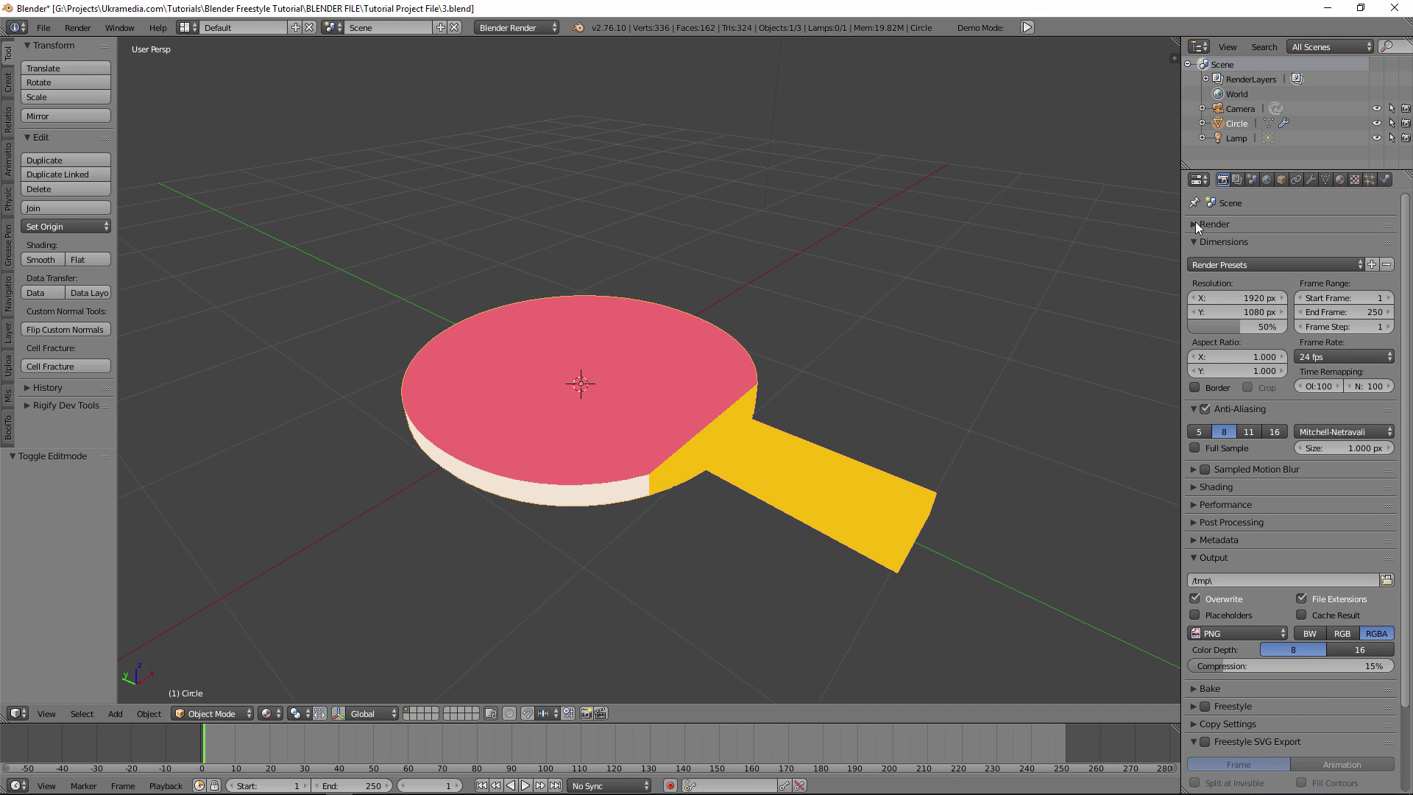
pyautogui.moveTo(1197, 242); pyautogui.dragTo(1199, 540)
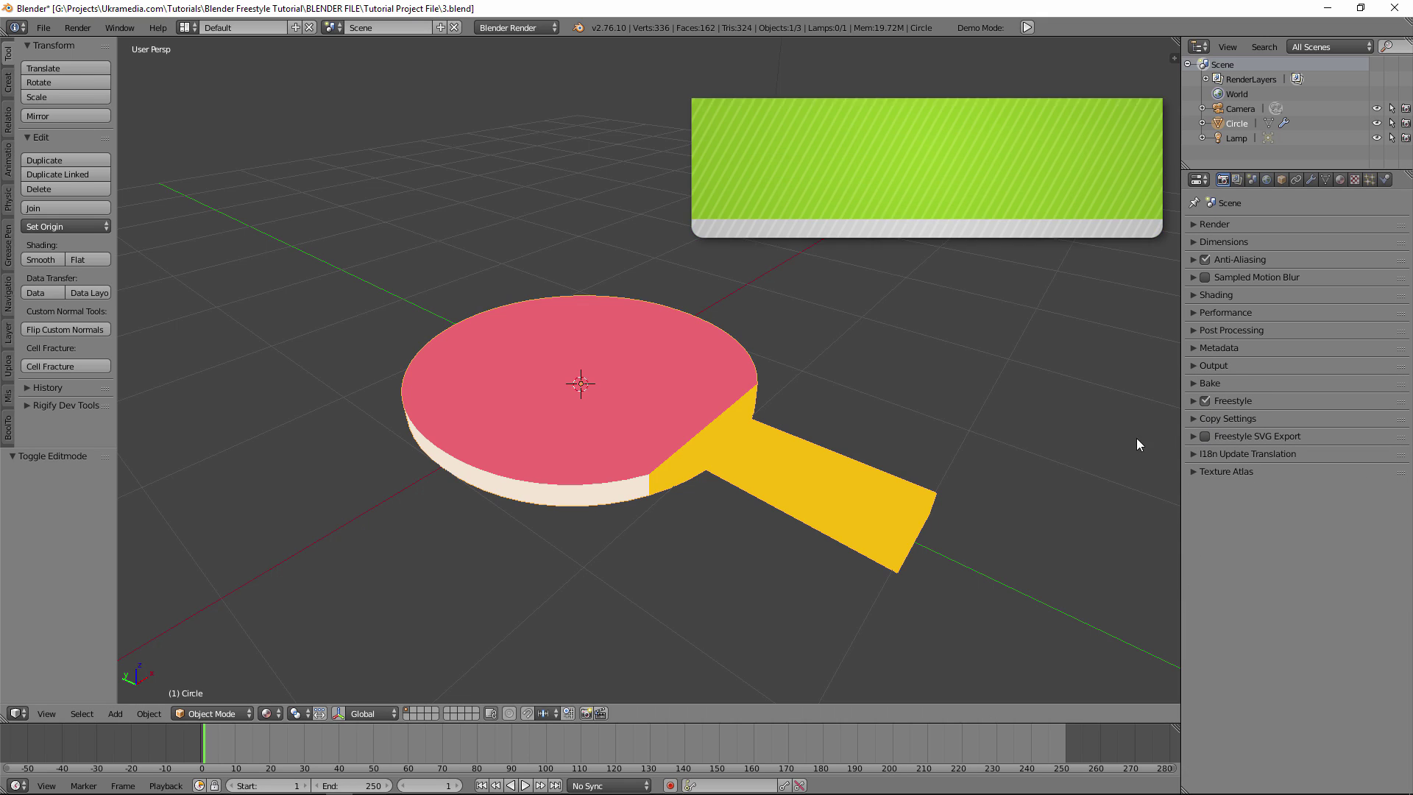
pyautogui.hotkey('shift', 'z')
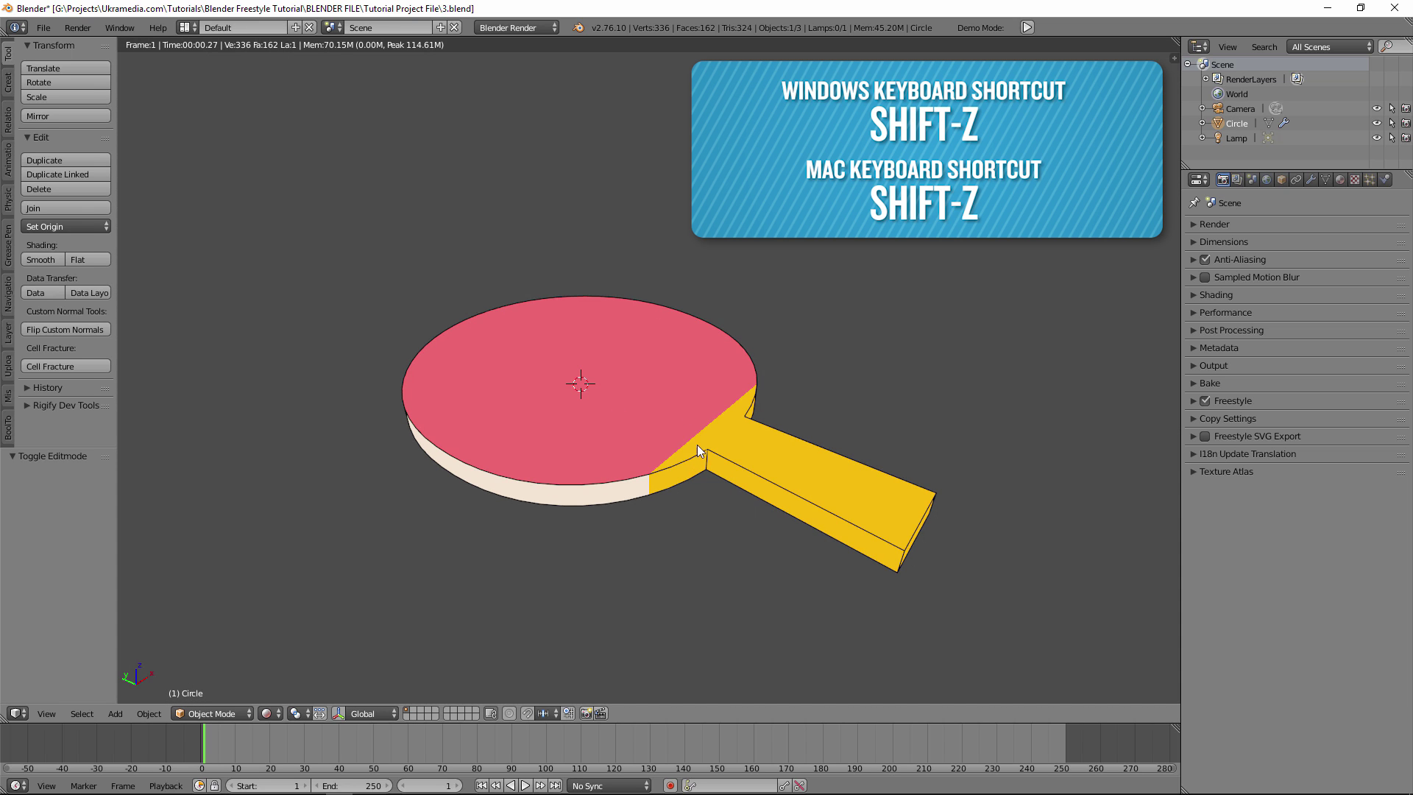
pyautogui.moveTo(698, 488); pyautogui.dragTo(705, 501, button='middle')
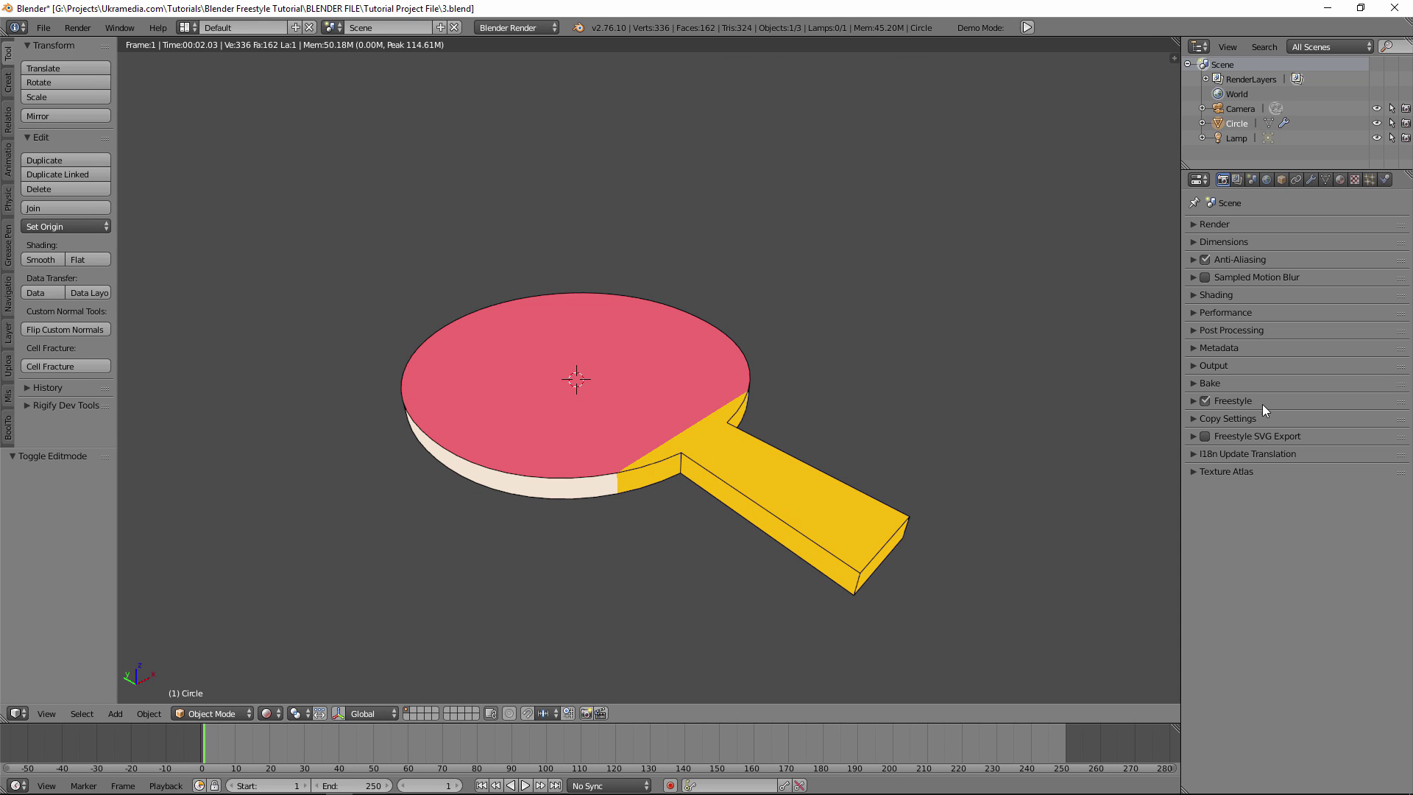
# Expand the Freestyle render settings and set the absolute line thickness to 2 px
pyautogui.click(1195, 400)
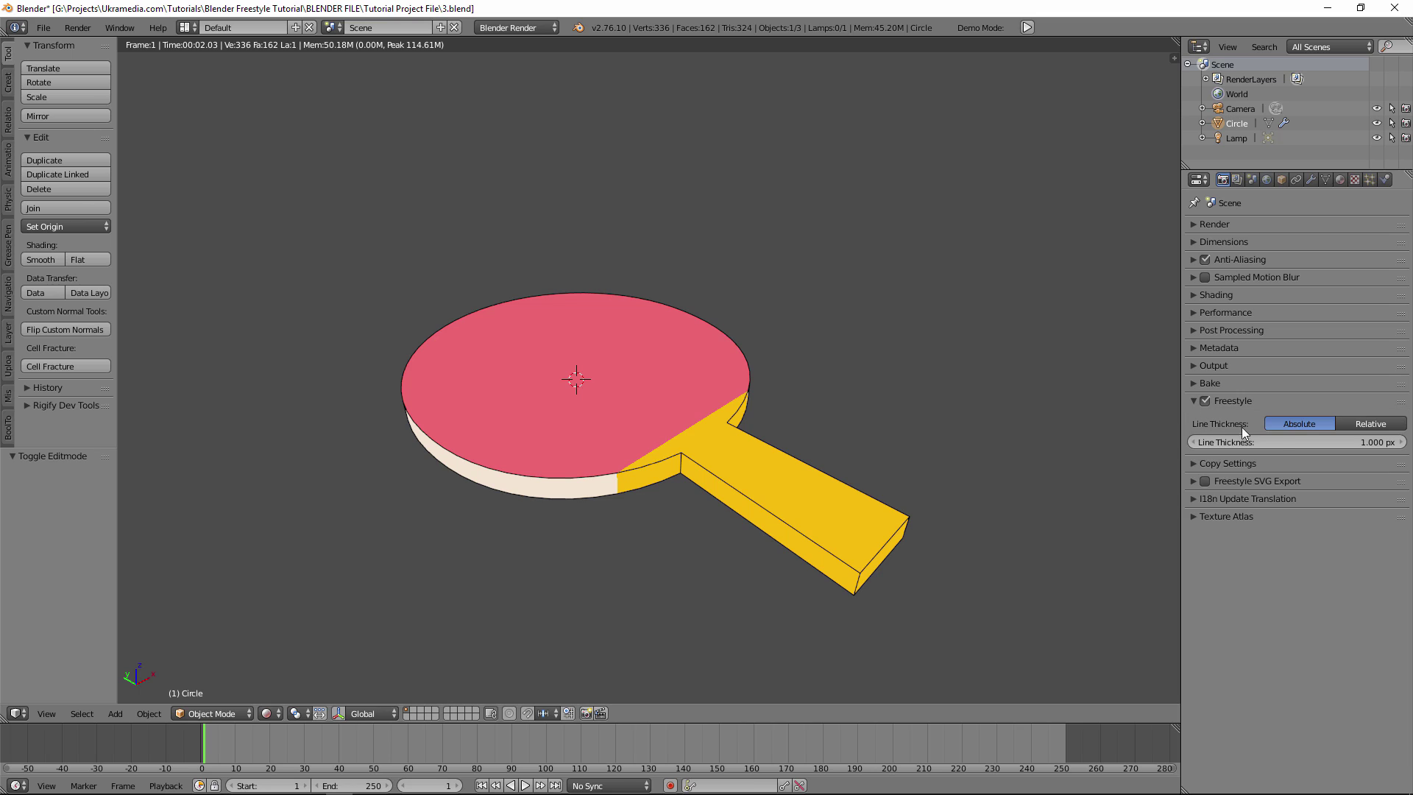
pyautogui.click(1367, 444)
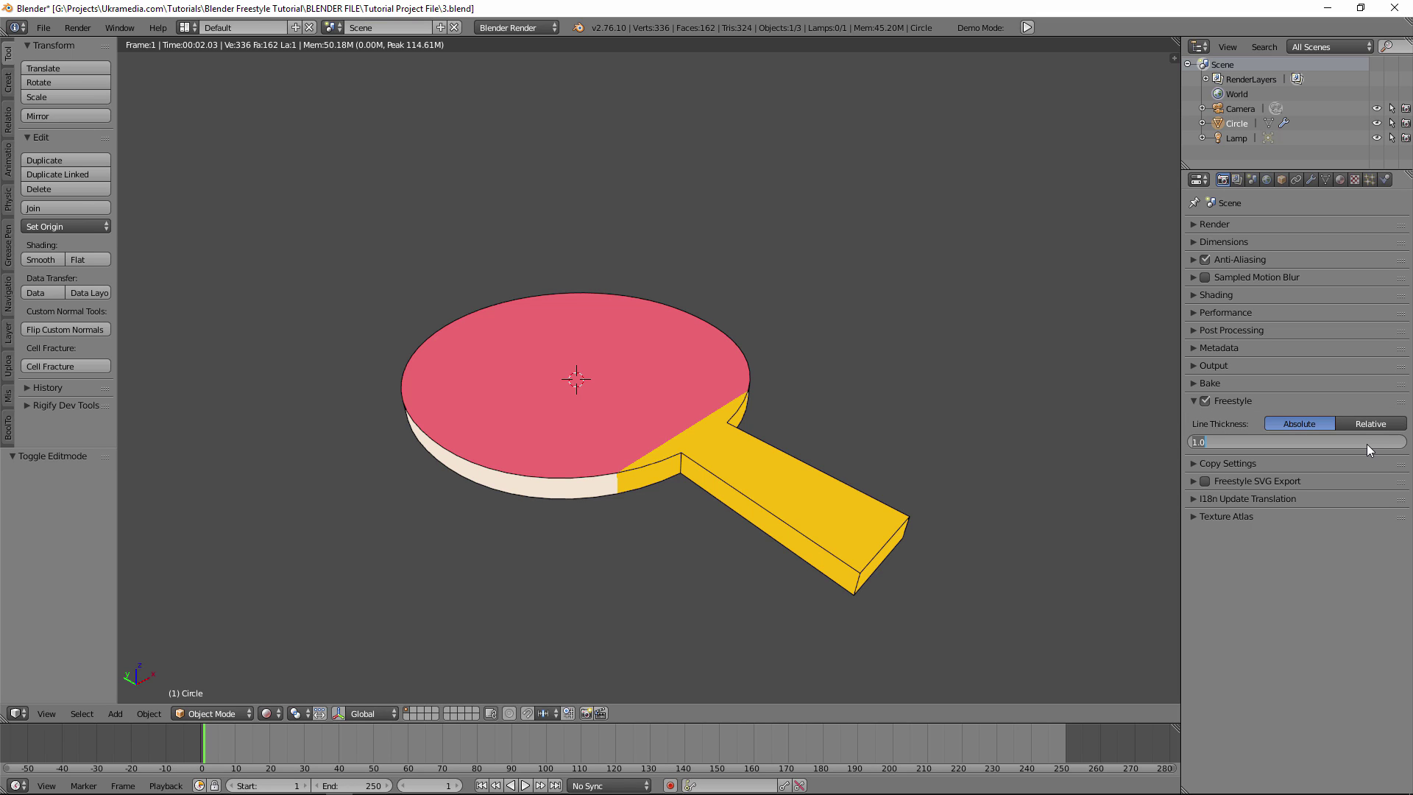
pyautogui.write('2')
pyautogui.press('Return')
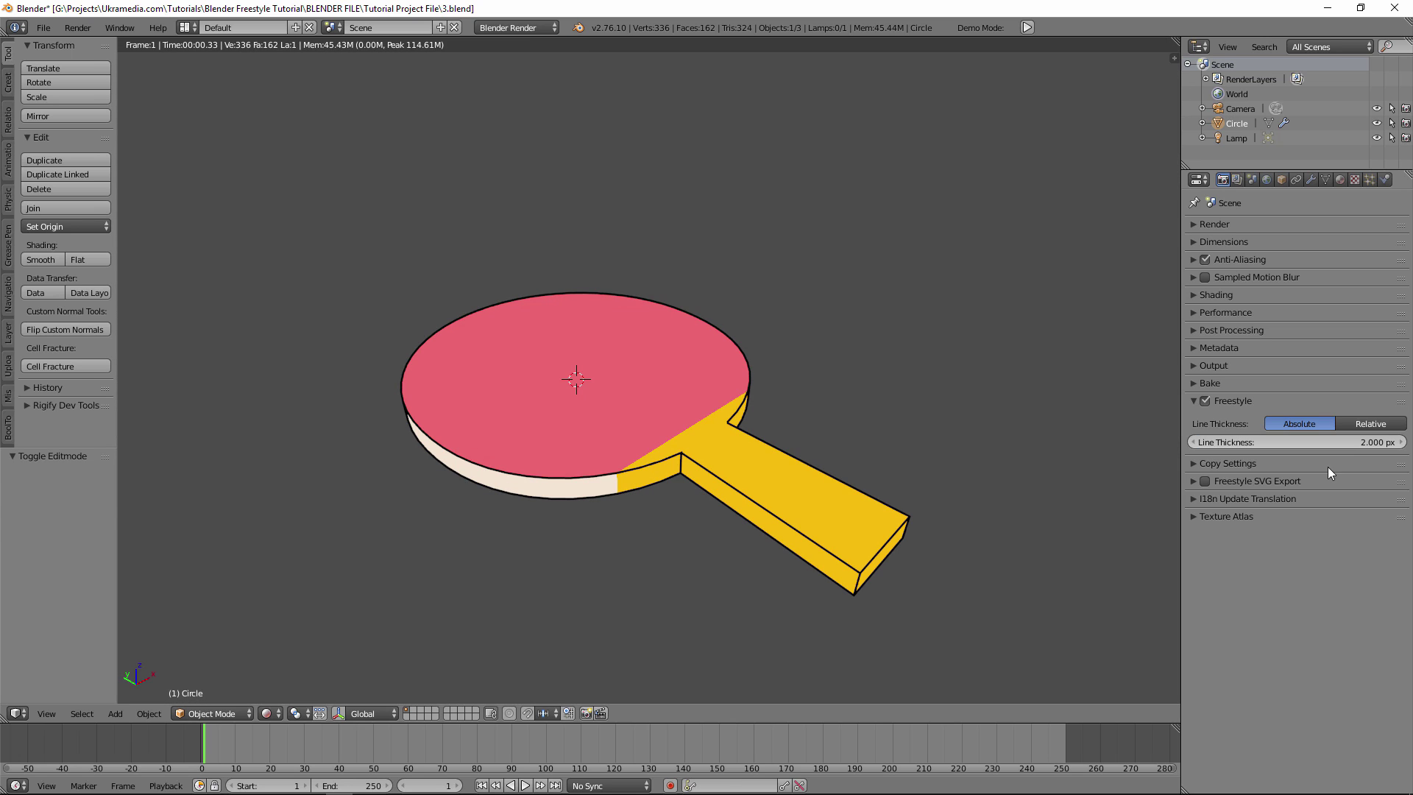
# Inspect the paddle's outlines in the rendered preview, open the render layer settings and collapse the Layer, Freestyle and Freestyle Line Set sections
pyautogui.moveTo(699, 595); pyautogui.dragTo(813, 493, button='middle')
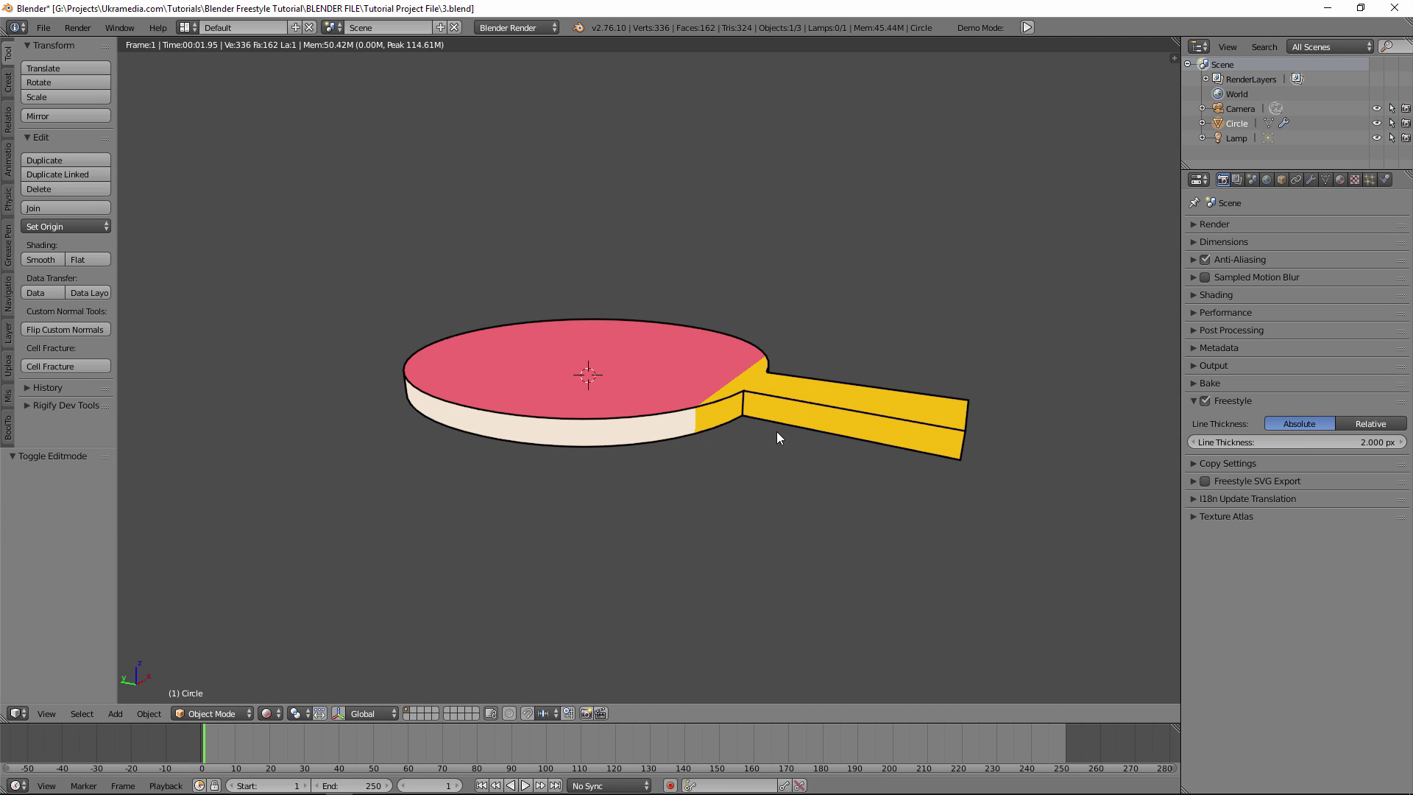
pyautogui.moveTo(833, 410); pyautogui.dragTo(783, 494, button='middle')
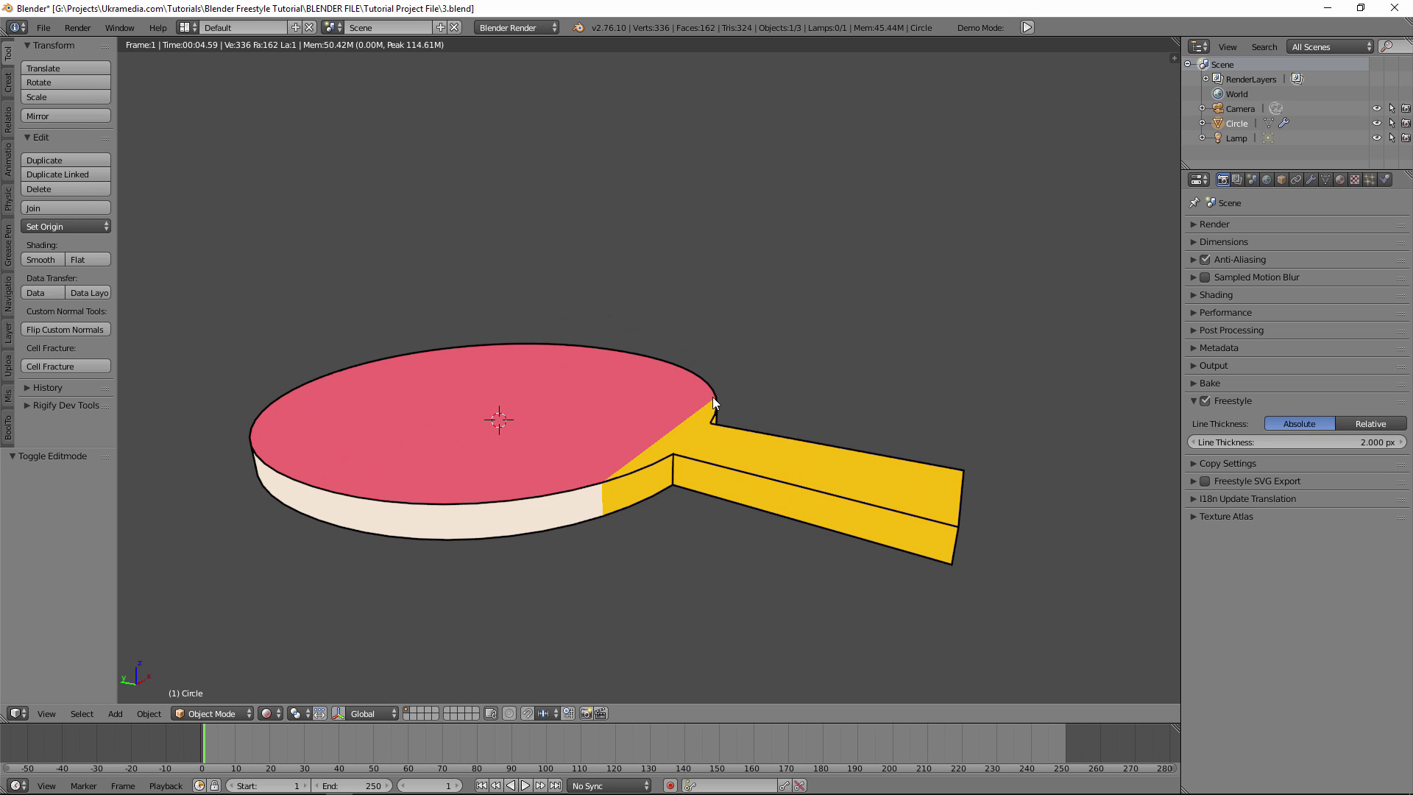
pyautogui.moveTo(603, 517)
pyautogui.mouseDown(button='middle')
pyautogui.moveTo(616, 430)
pyautogui.moveTo(607, 527)
pyautogui.mouseUp(button='middle')
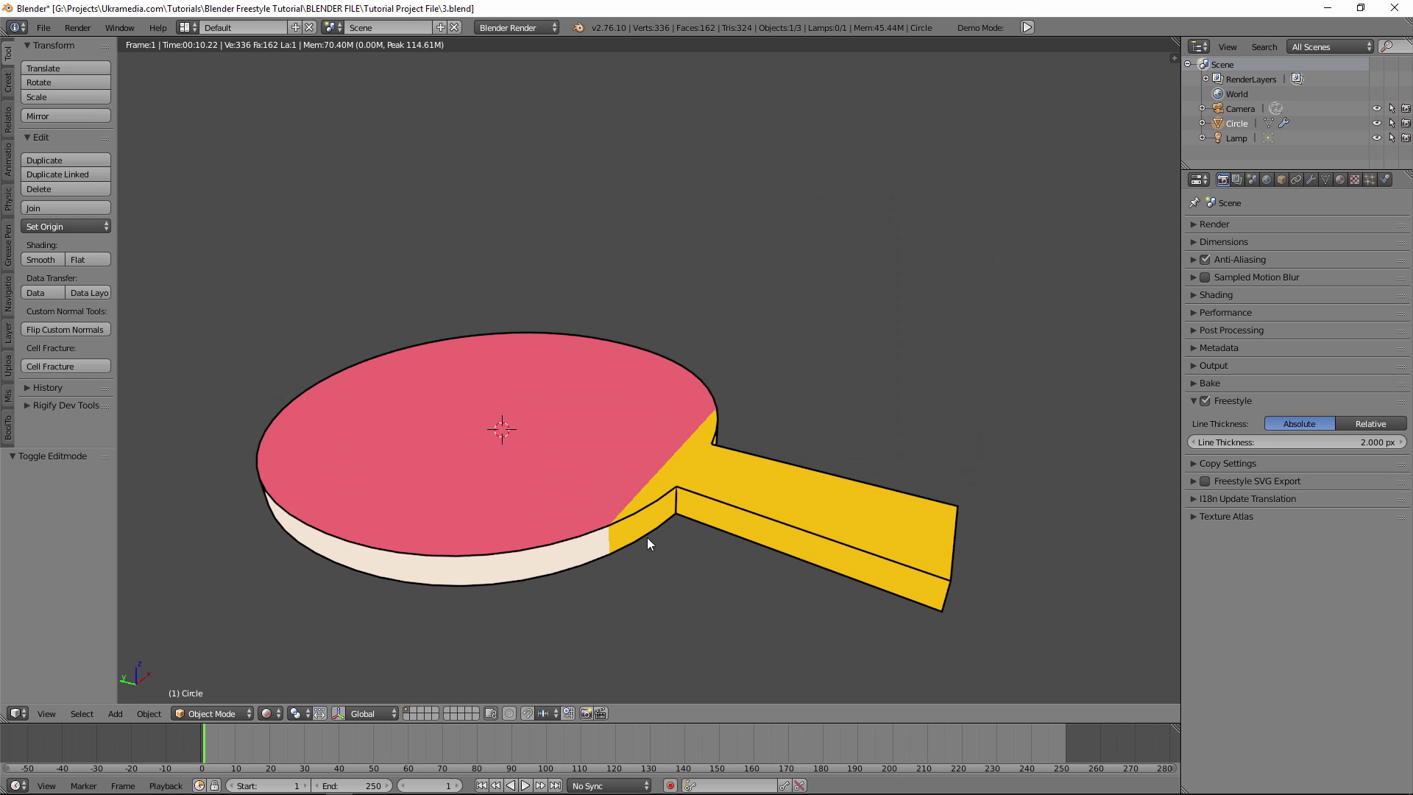
pyautogui.scroll(-1, 647, 537)
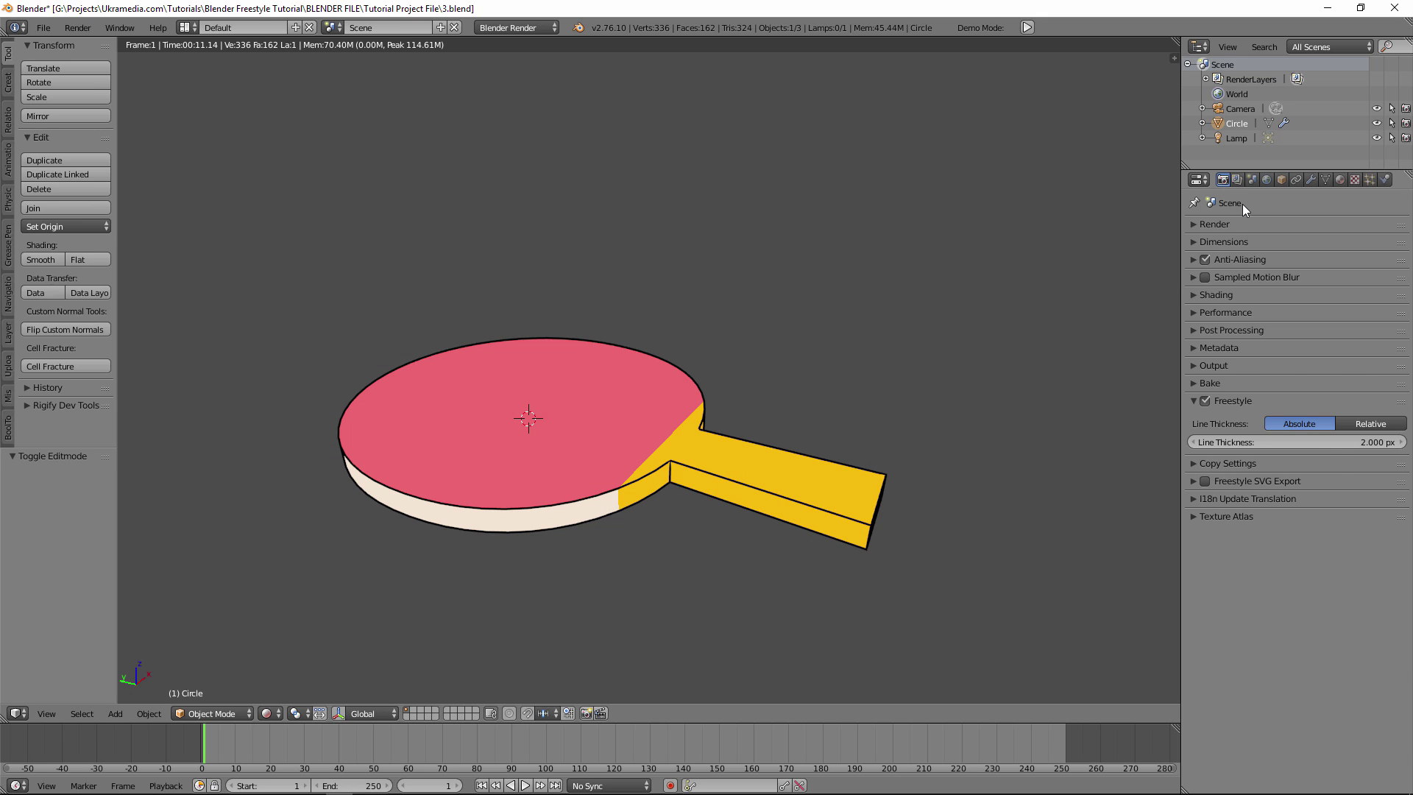
pyautogui.click(1237, 180)
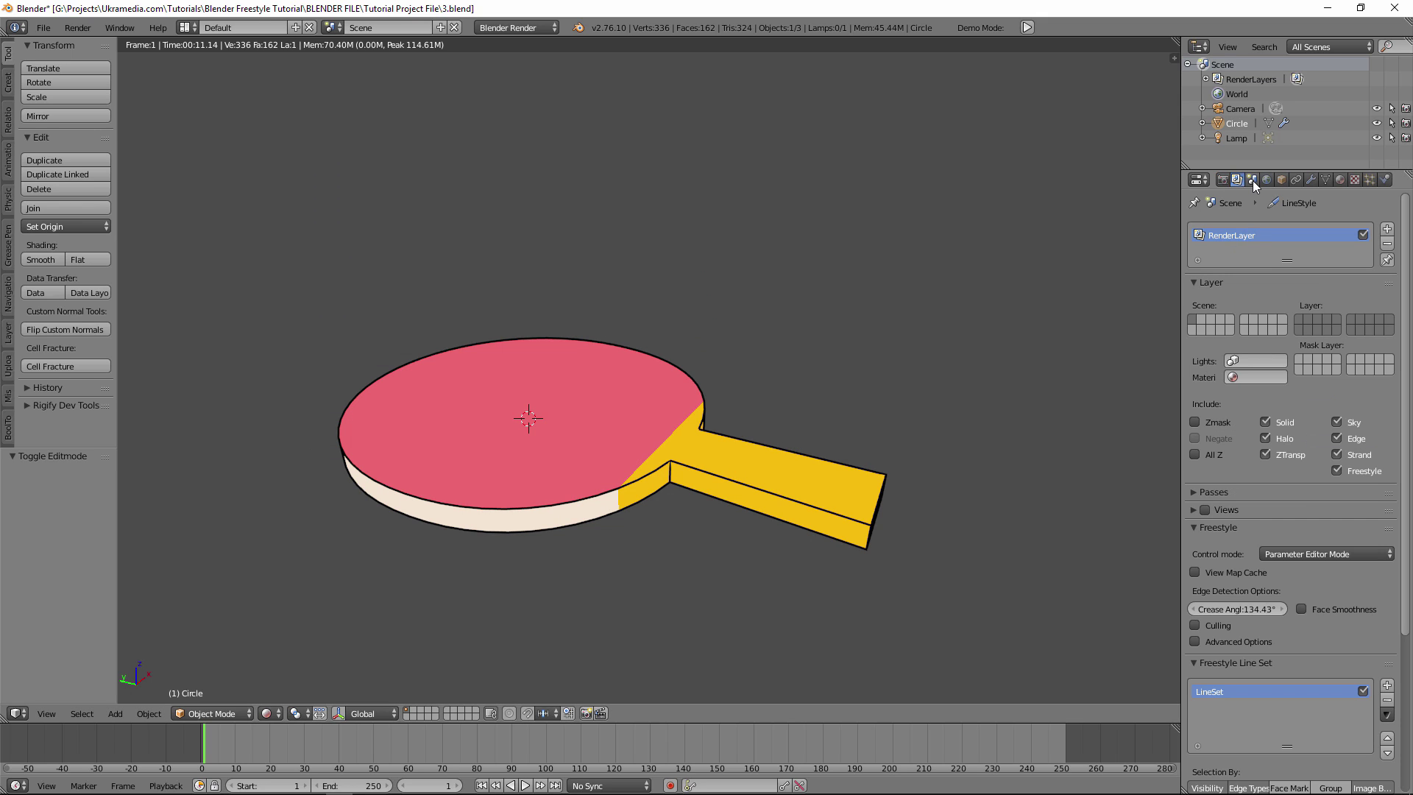
pyautogui.scroll(-3, 1308, 578)
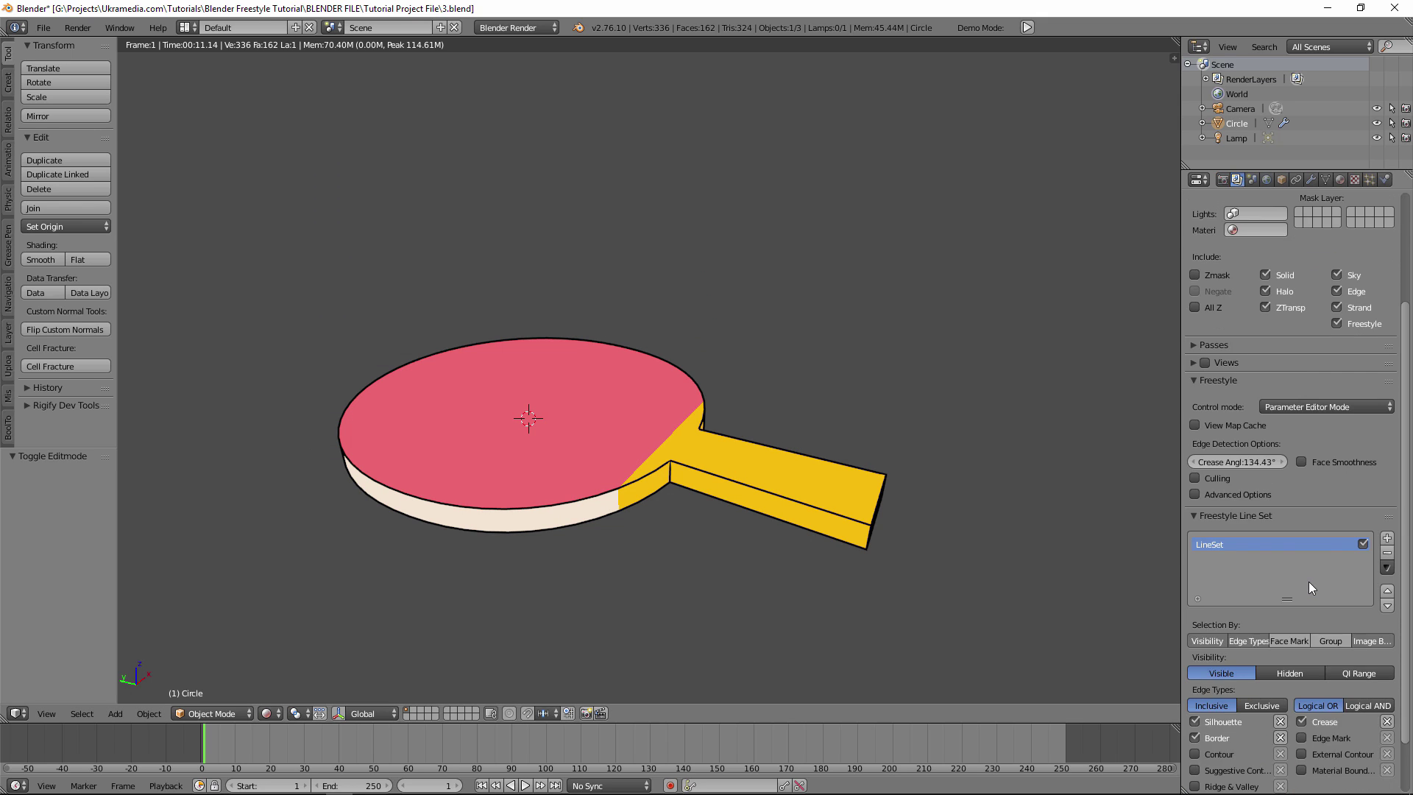
pyautogui.scroll(3, 1292, 578)
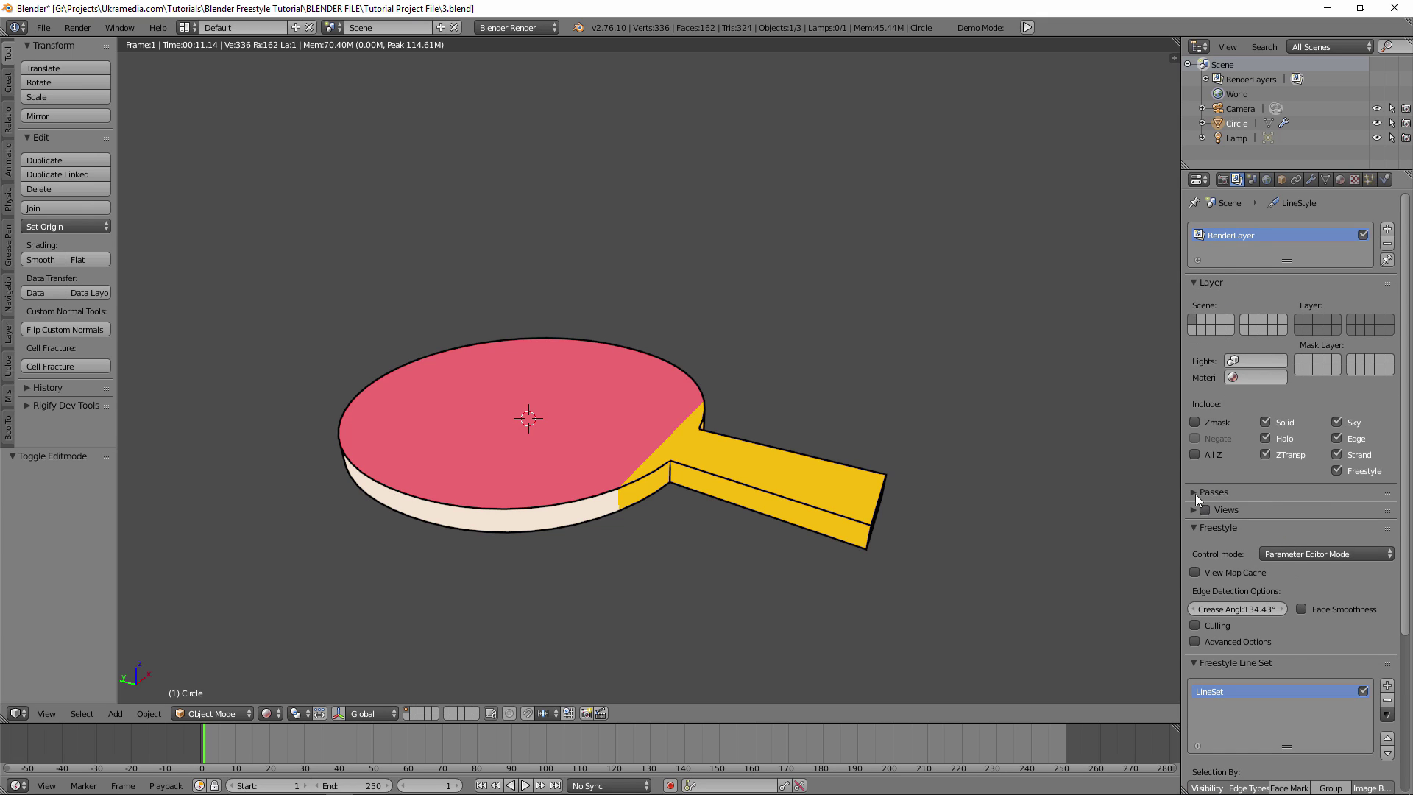
pyautogui.click(1194, 282)
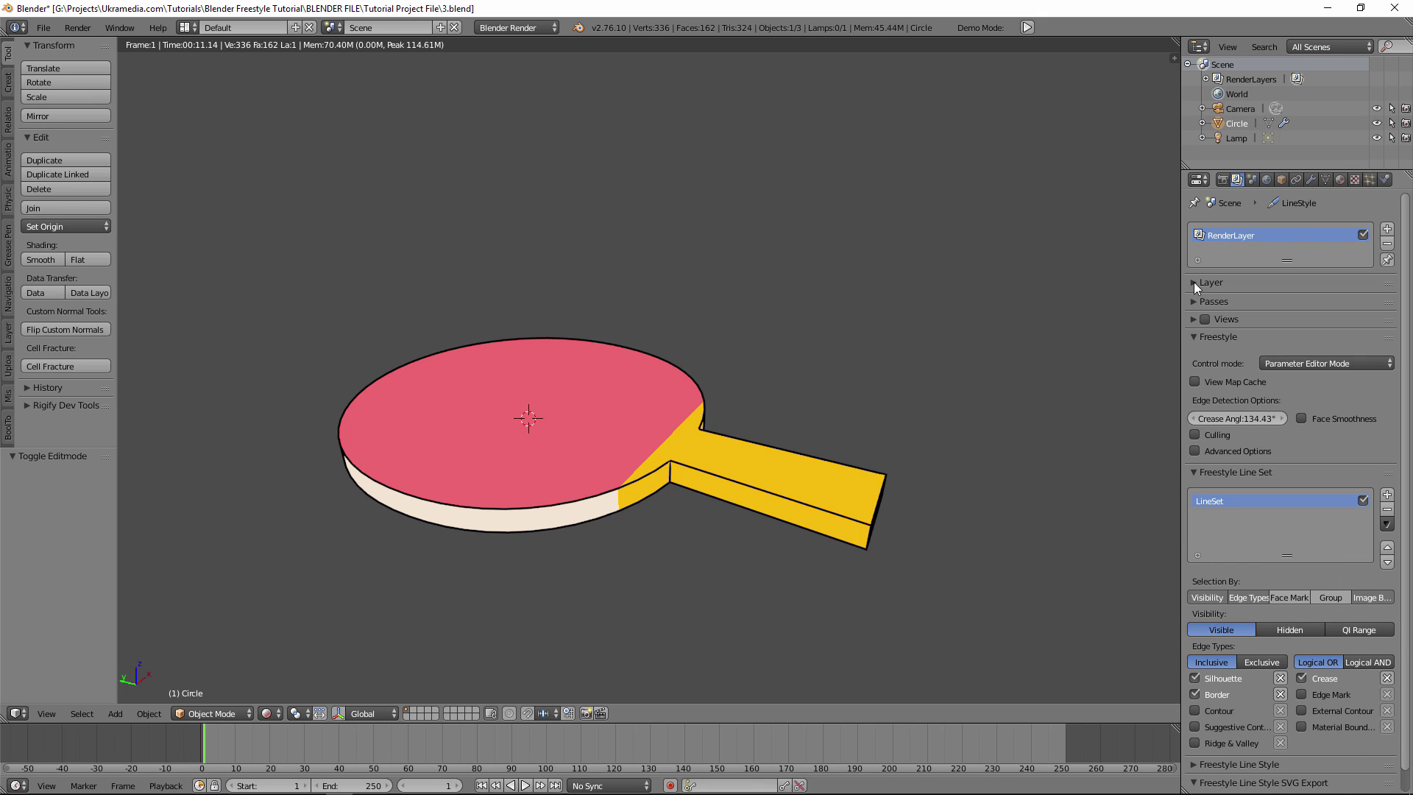
pyautogui.moveTo(1197, 335); pyautogui.dragTo(1200, 417)
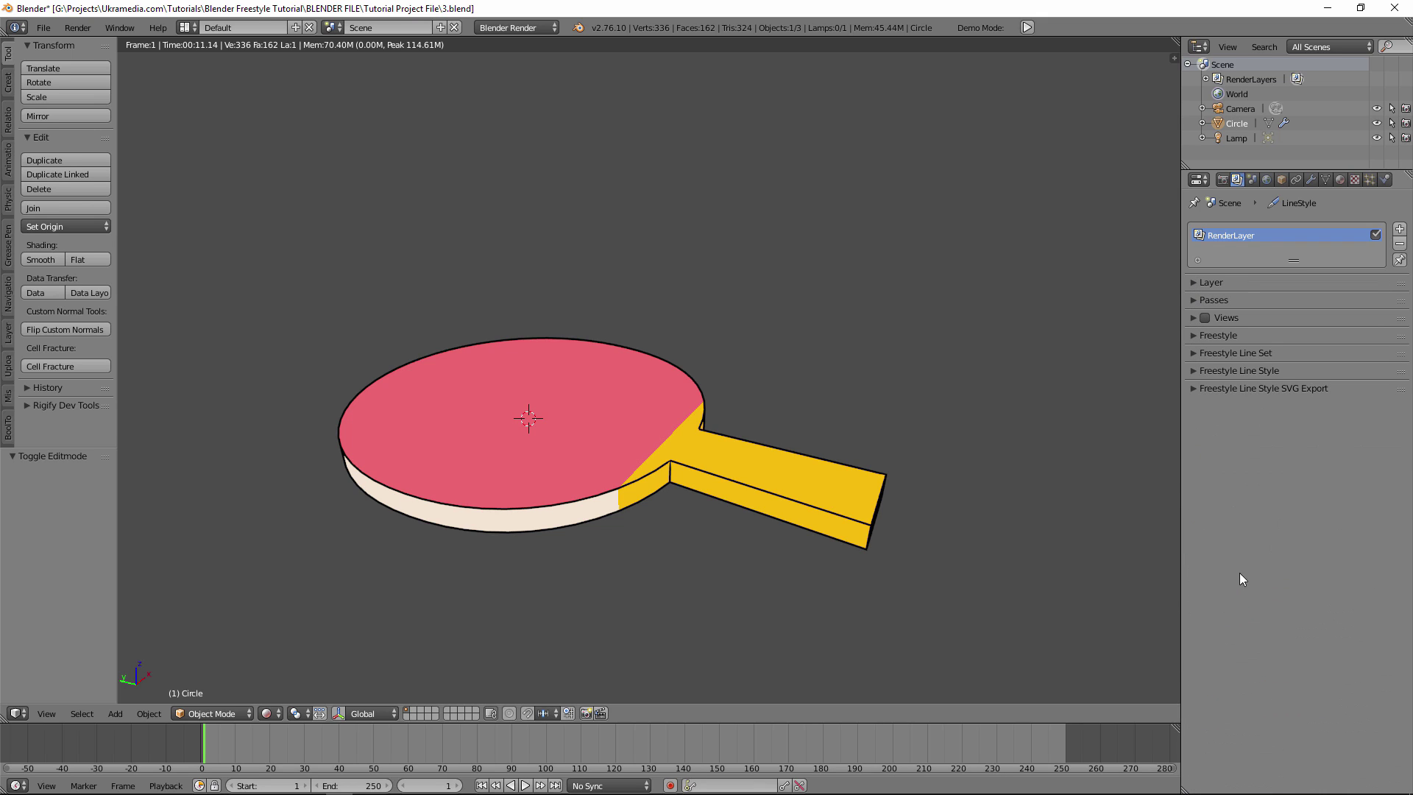
# Enable the Material Boundary edge type in the Freestyle line set and check the paddle's outline between colours
pyautogui.click(1194, 354)
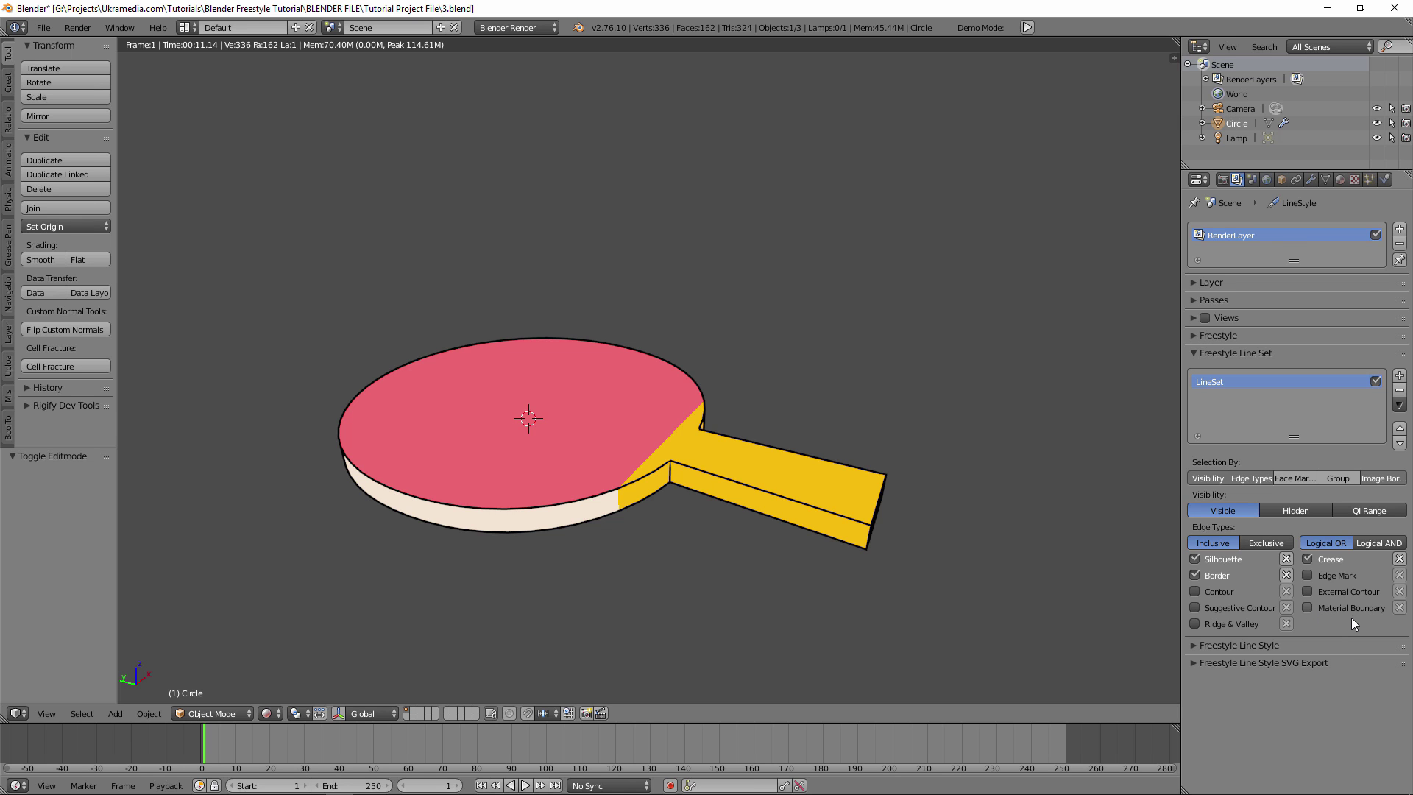
pyautogui.click(1308, 609)
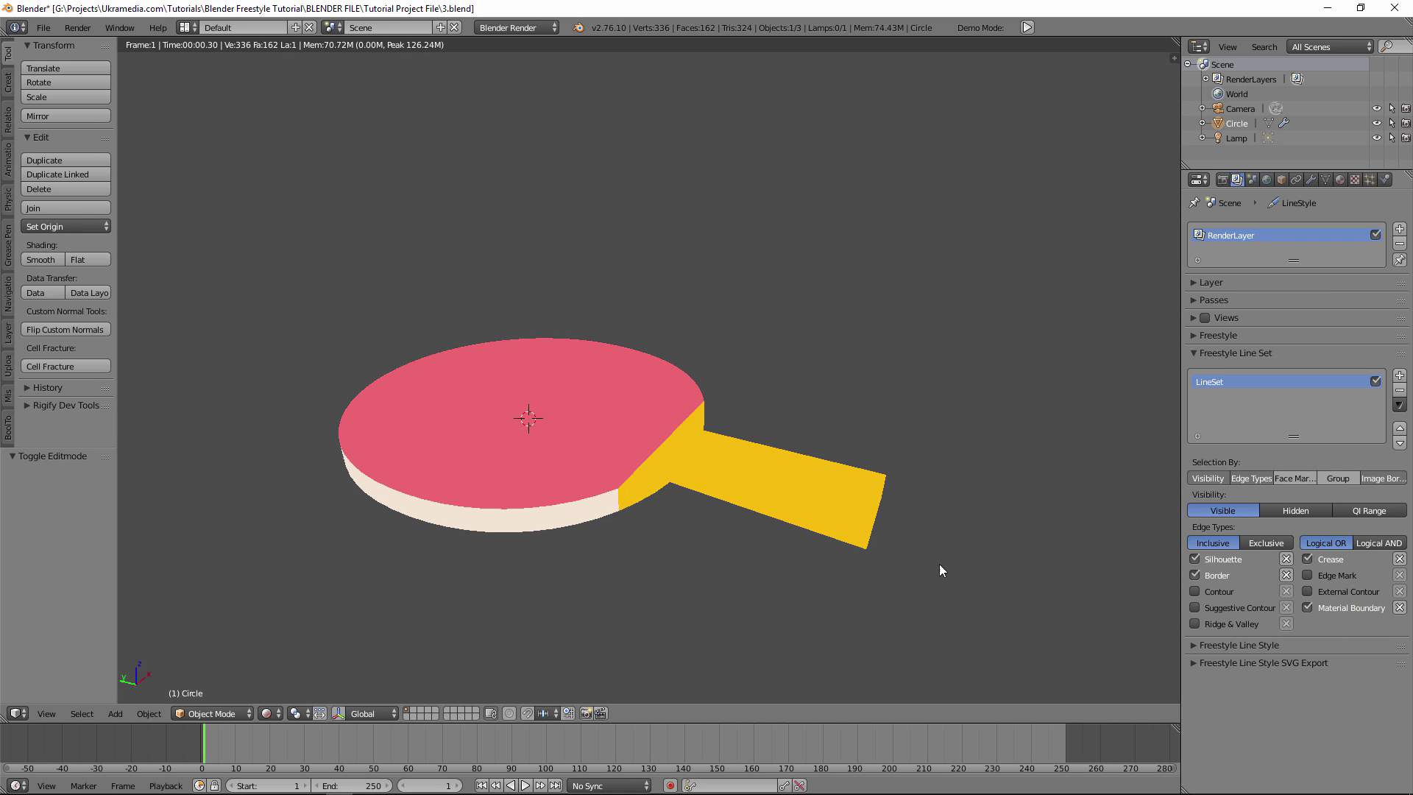
pyautogui.moveTo(643, 504); pyautogui.dragTo(742, 505, button='middle')
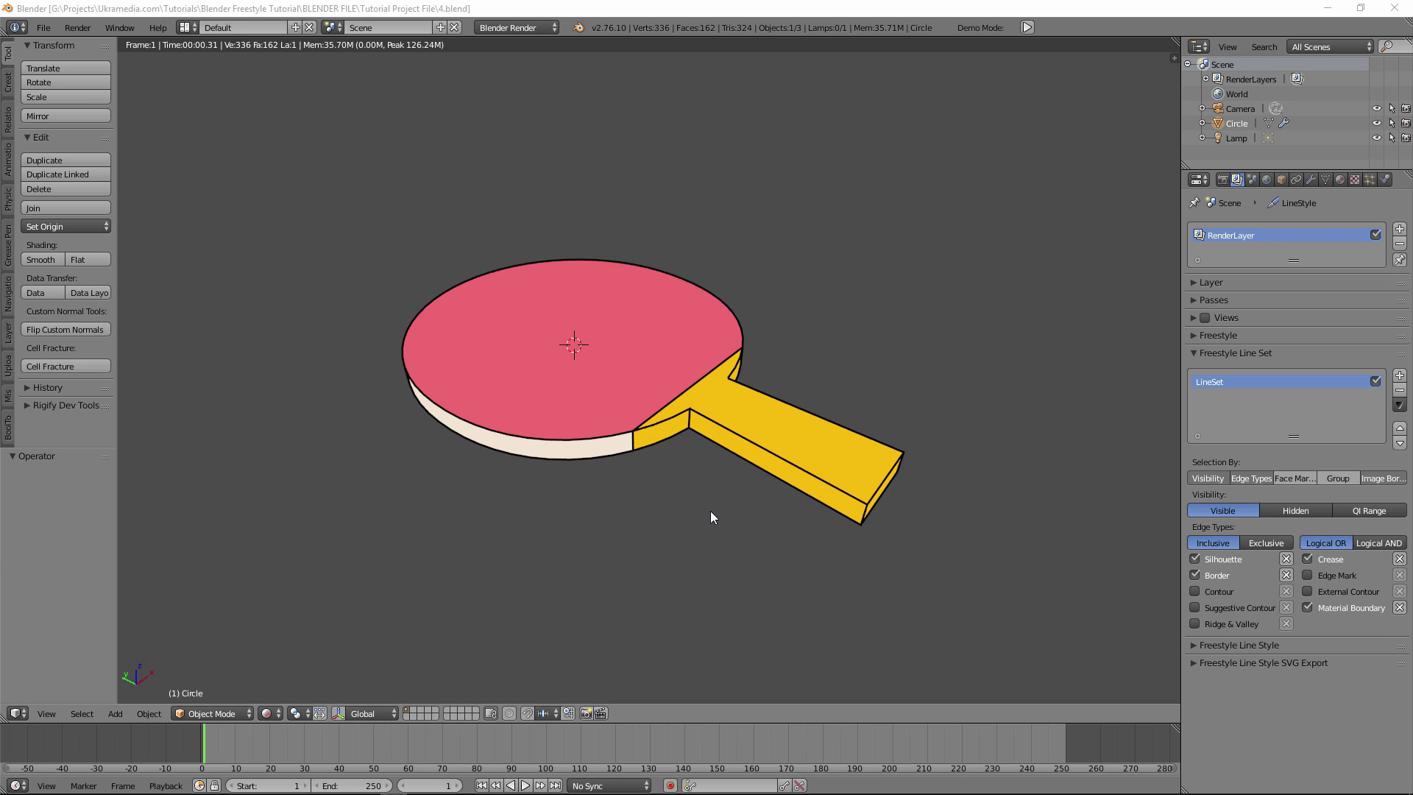
# Add a Simple Deform modifier to the paddle, set it to Bend with a 45.7° angle, and switch the viewport to Solid shading
pyautogui.click(1311, 179)
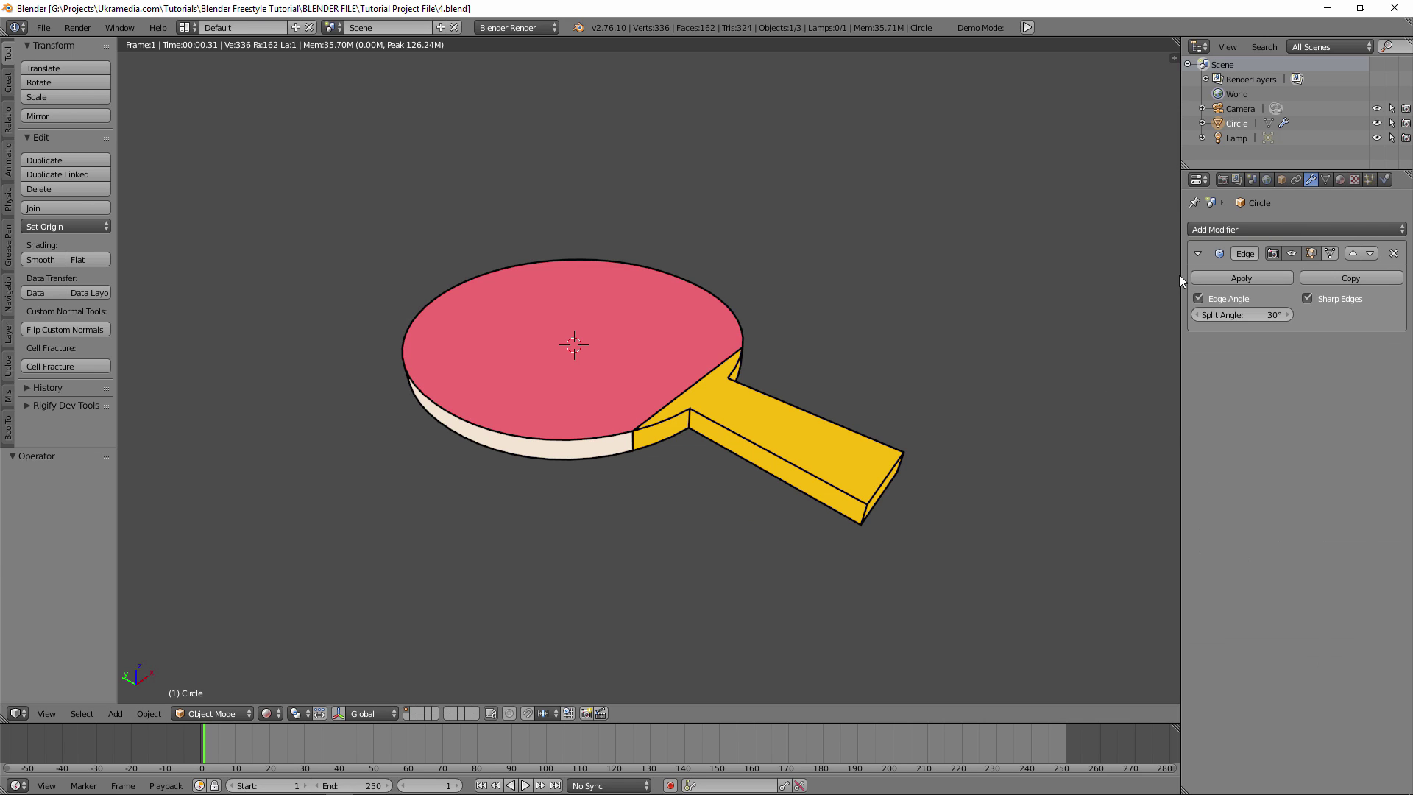
pyautogui.moveTo(1181, 276); pyautogui.dragTo(1091, 274)
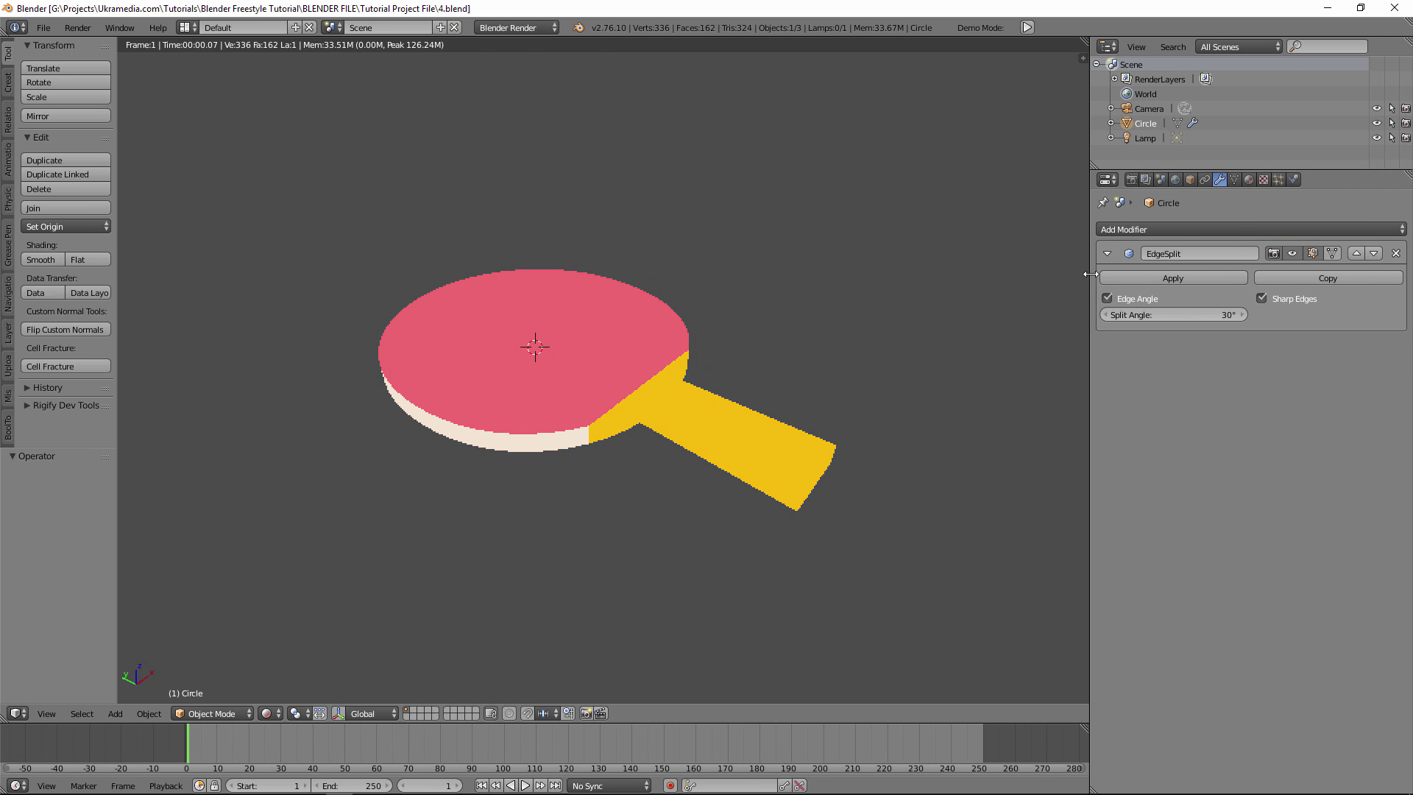
pyautogui.click(1145, 228)
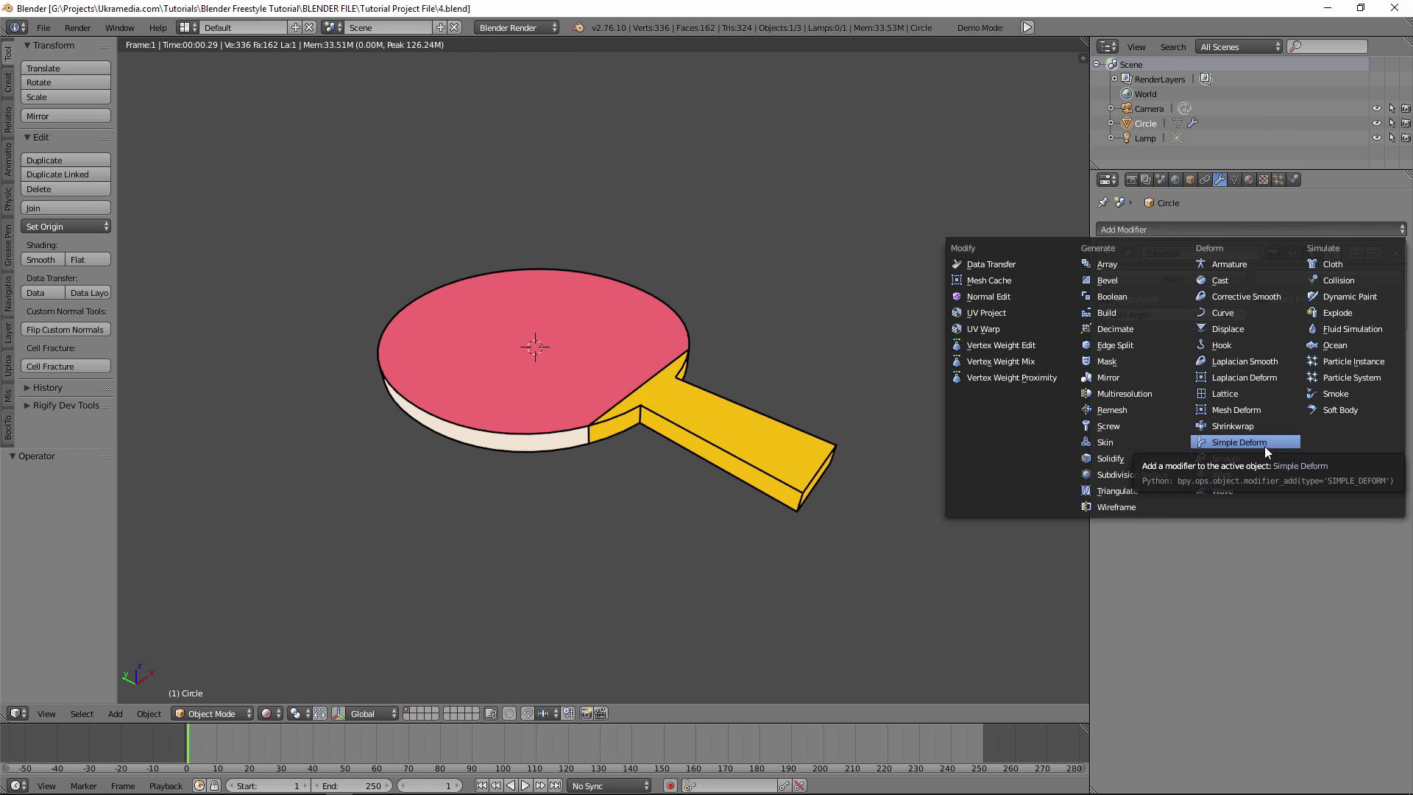
pyautogui.click(1240, 442)
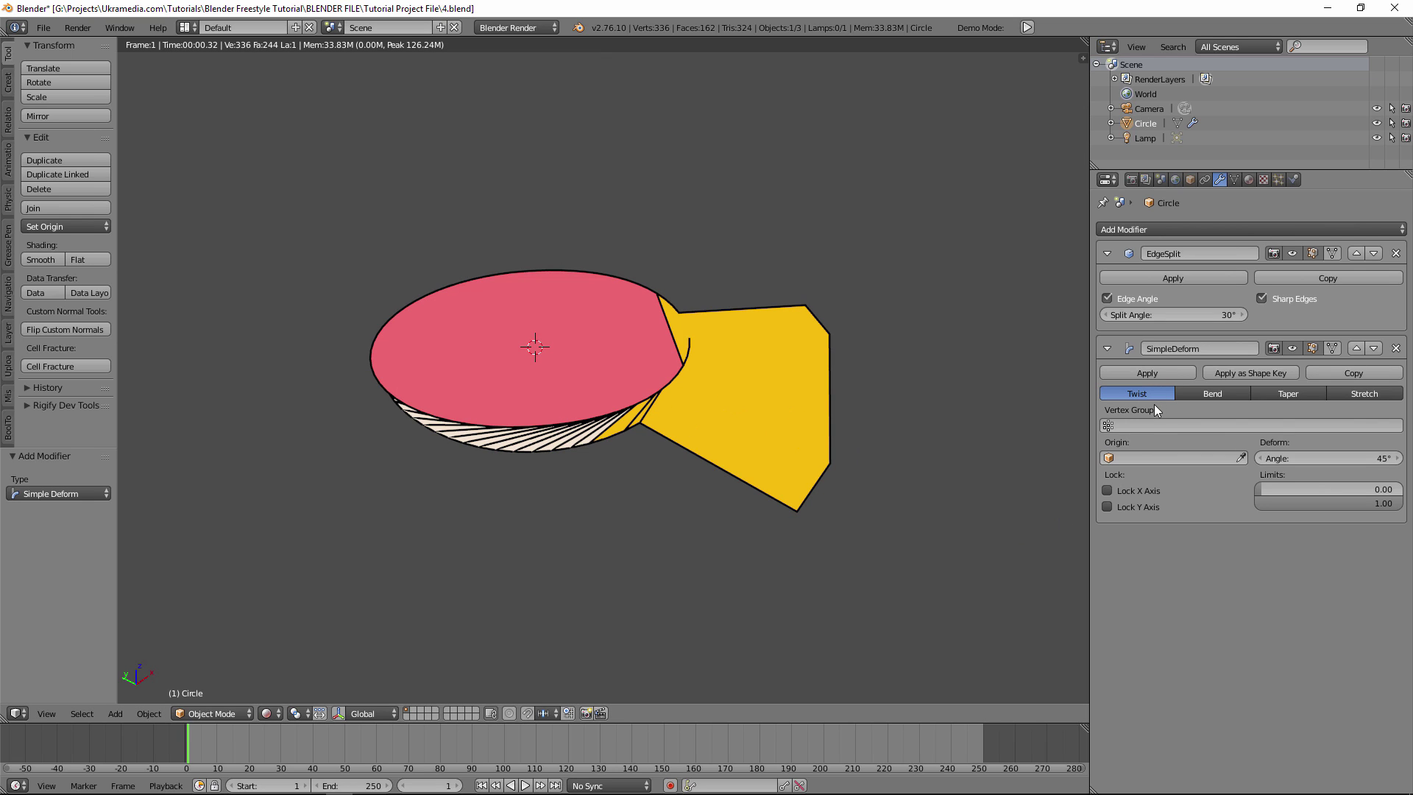
pyautogui.click(1220, 395)
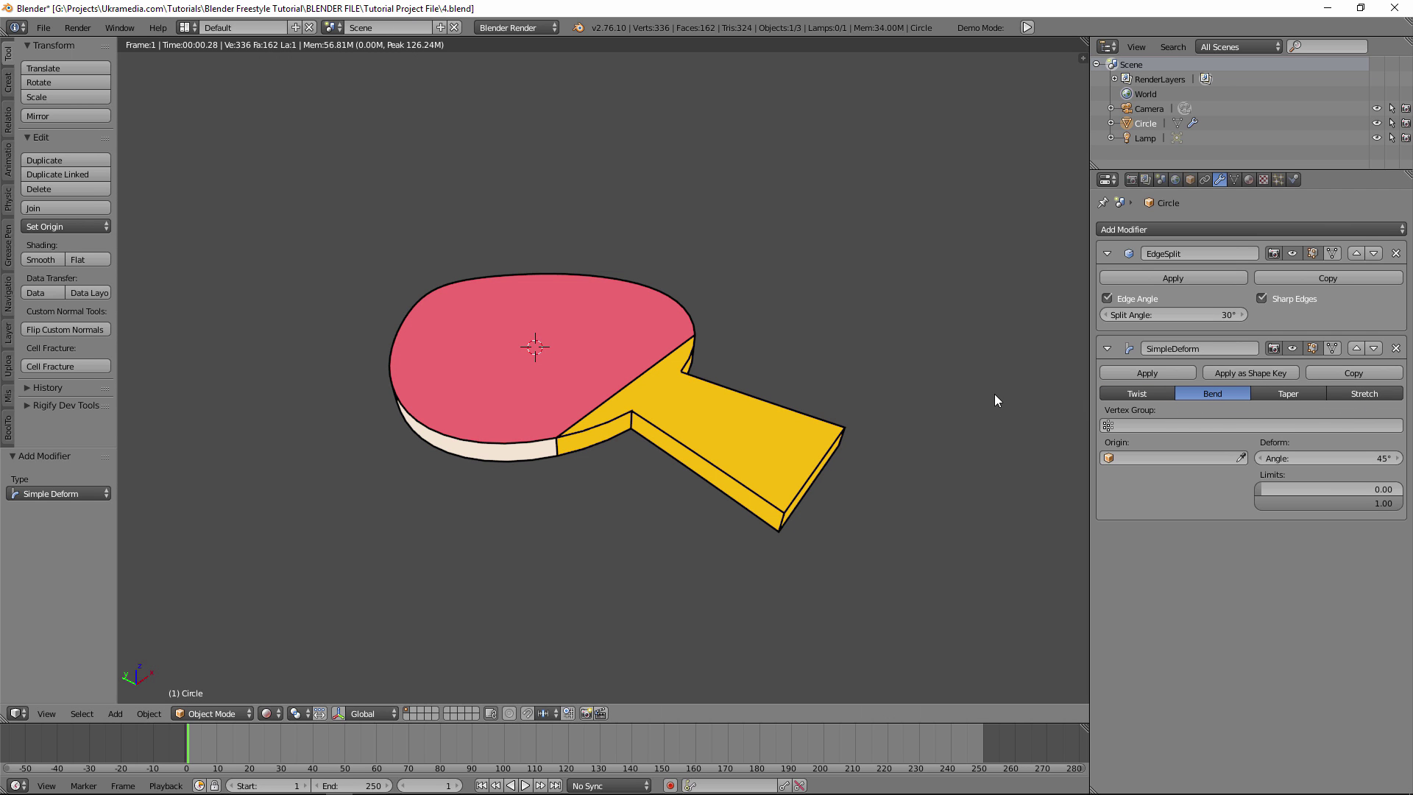
pyautogui.hotkey('shift', 'z')
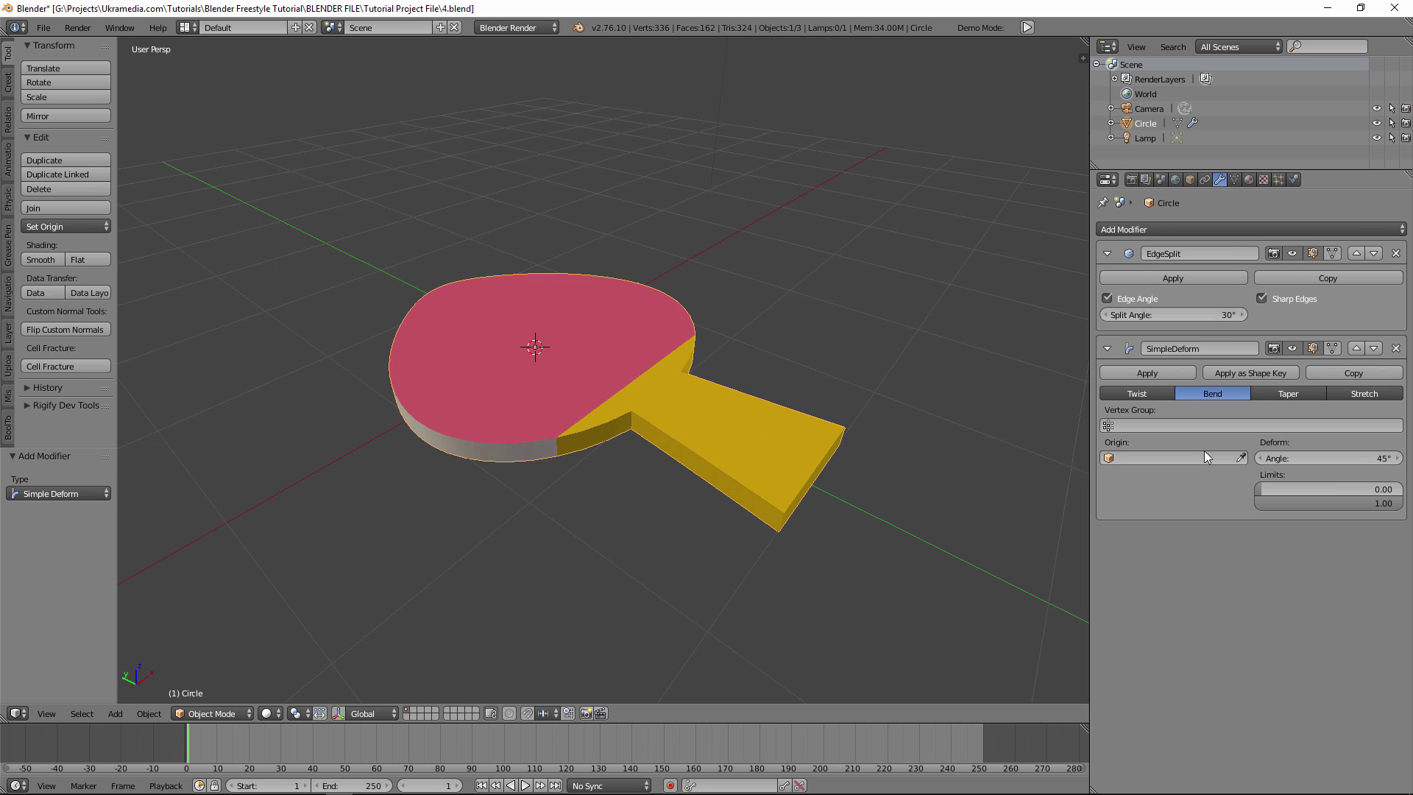
pyautogui.moveTo(1336, 458)
pyautogui.mouseDown()
pyautogui.moveTo(1377, 458)
pyautogui.moveTo(1336, 458)
pyautogui.mouseUp()
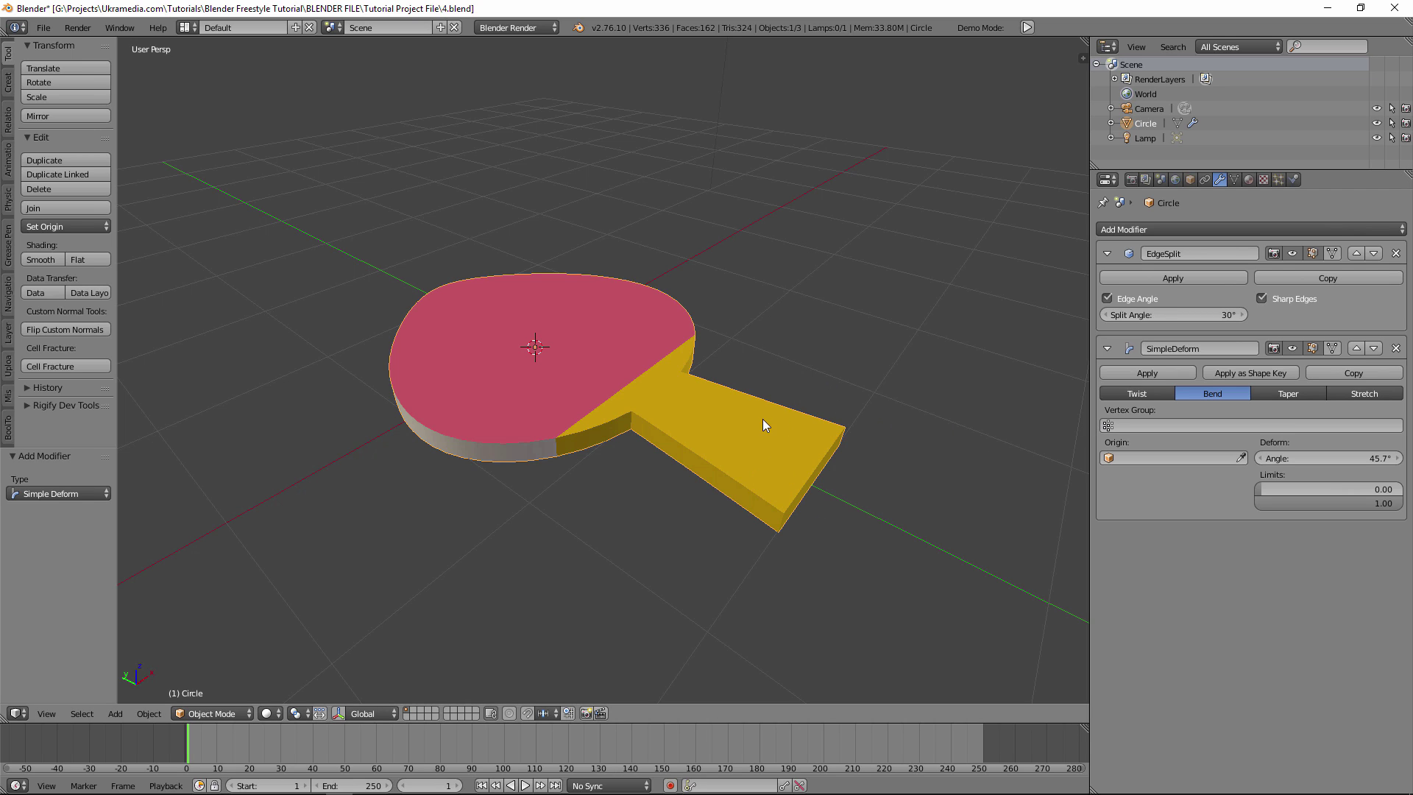
# Hide the Simple Deform modifier in the viewport and enter Edit Mode on the paddle
pyautogui.click(1293, 348)
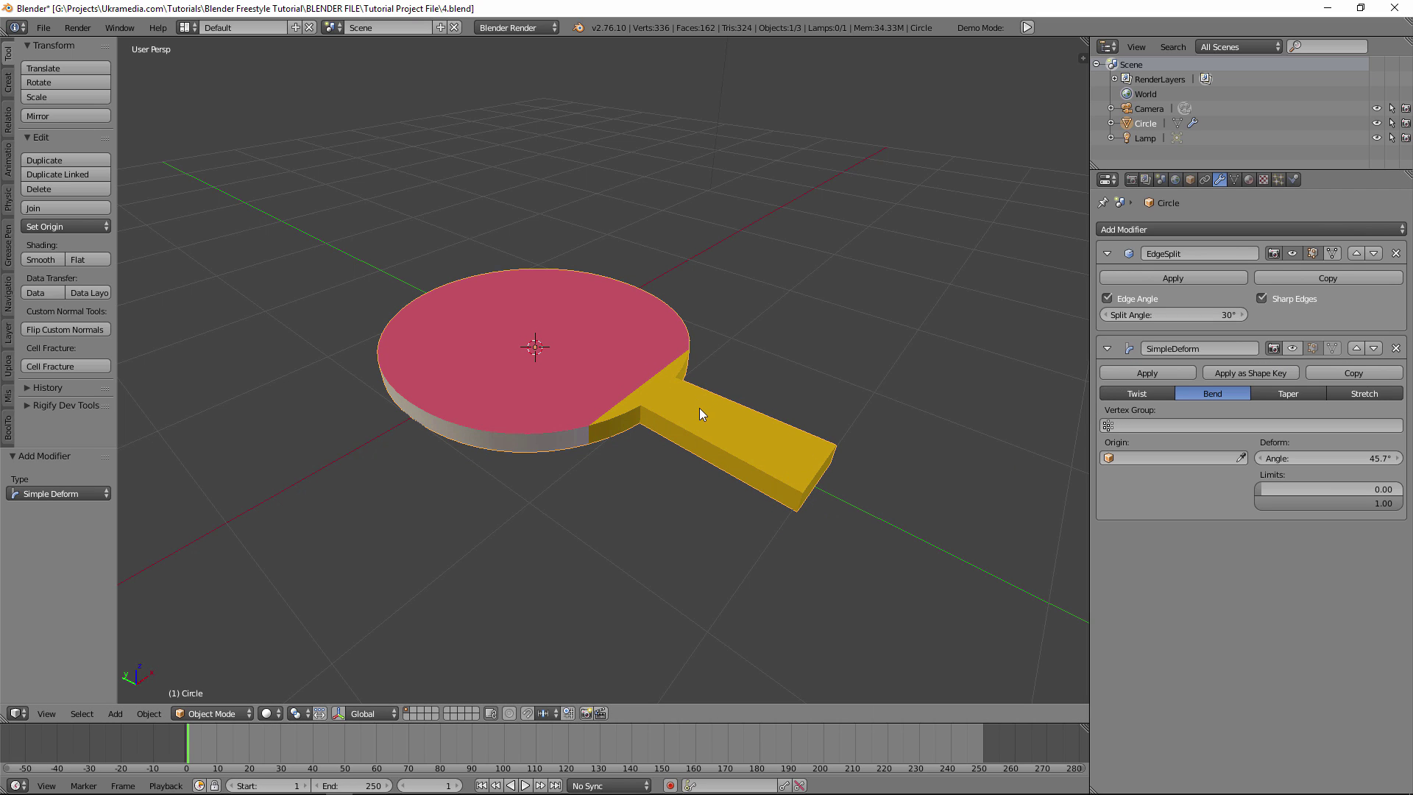
pyautogui.press('Tab')
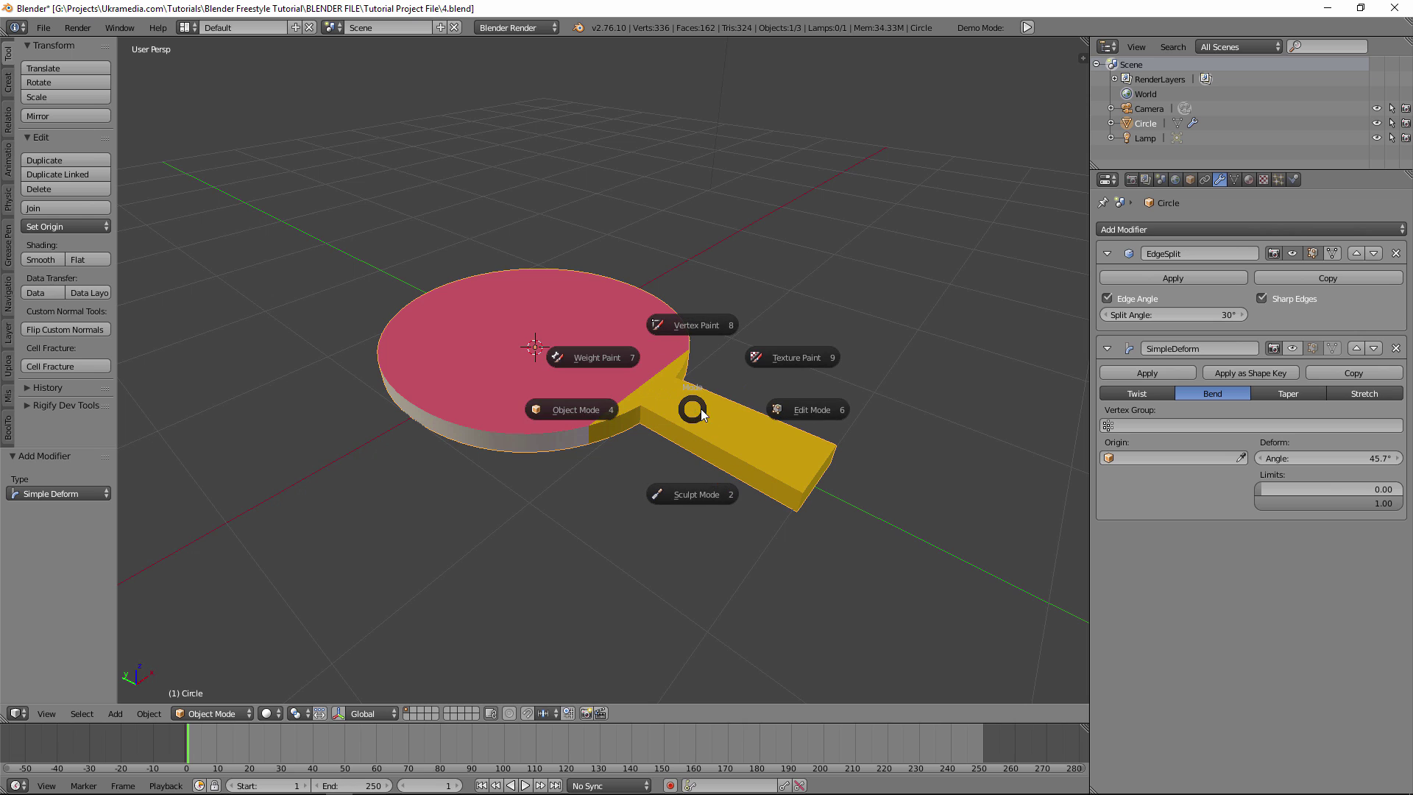
pyautogui.click(806, 408)
pyautogui.moveTo(839, 505)
pyautogui.mouseDown(button='middle')
pyautogui.moveTo(823, 483)
pyautogui.moveTo(841, 496)
pyautogui.moveTo(814, 493)
pyautogui.mouseUp(button='middle')
pyautogui.scroll(-3, 835, 494)
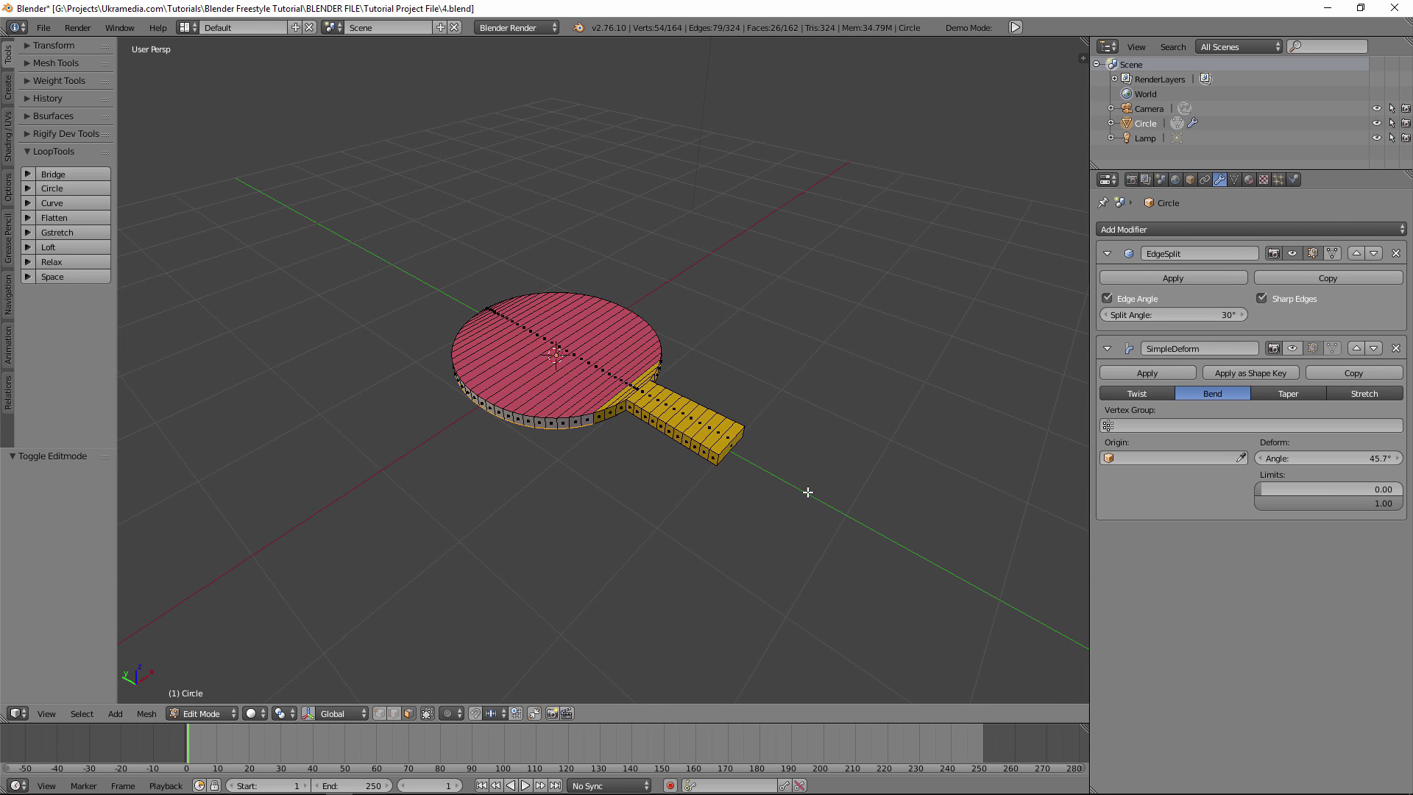
# Try adding mesh primitives at two freely placed 3D cursor positions beside the paddle, and undo both additions
pyautogui.press('w')
pyautogui.click(869, 215)
pyautogui.hotkey('shift', 'a')
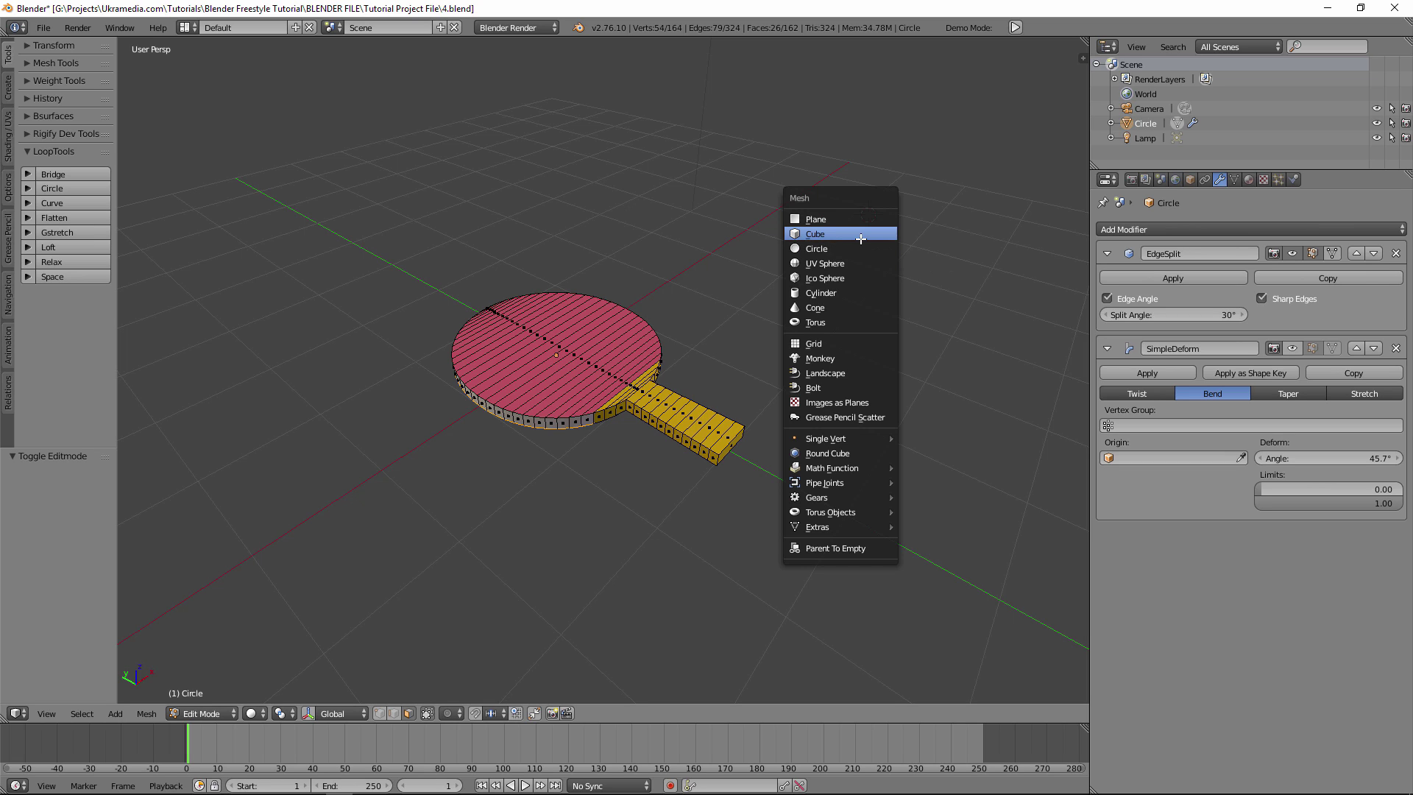
pyautogui.click(861, 238)
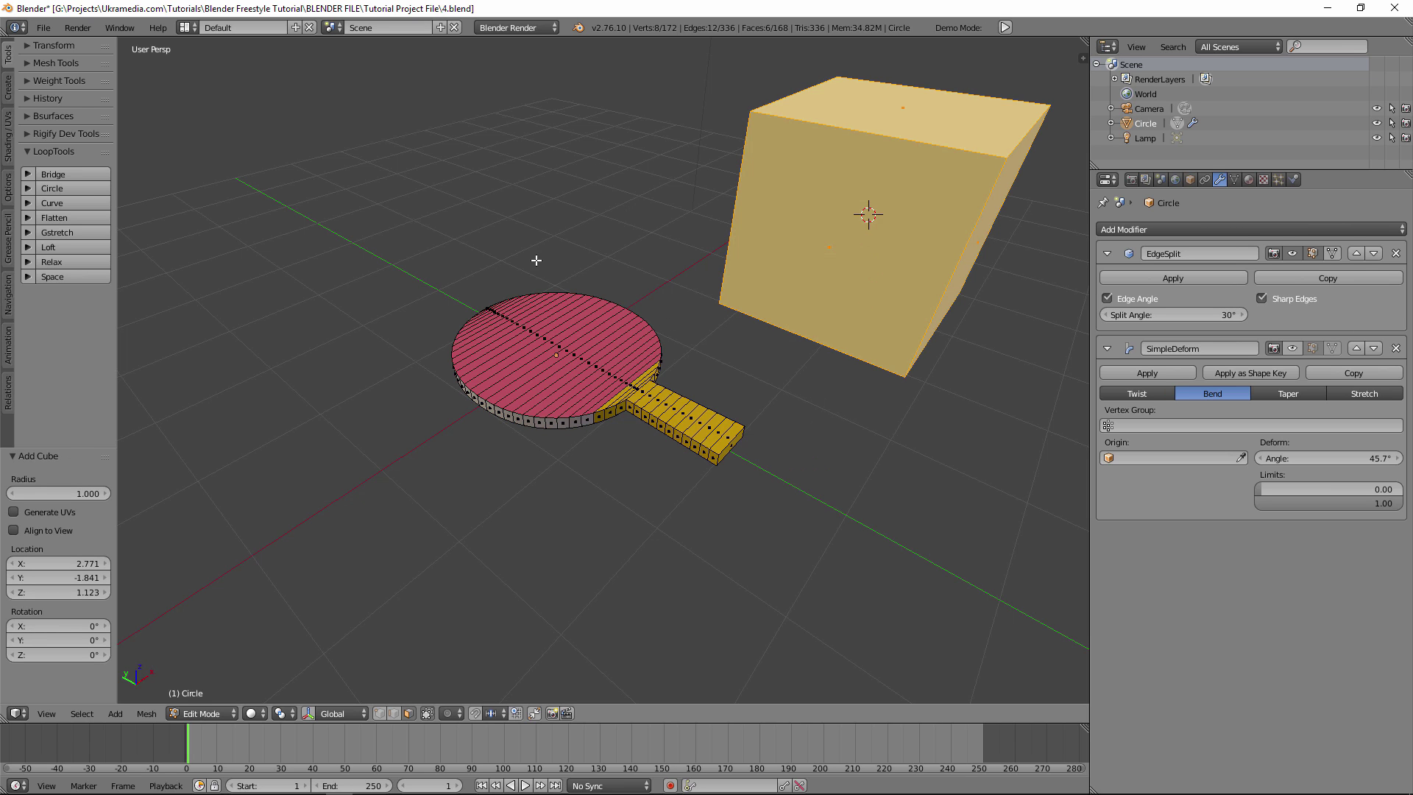
pyautogui.click(417, 202)
pyautogui.hotkey('shift', 'a')
pyautogui.click(442, 213)
pyautogui.moveTo(652, 288); pyautogui.dragTo(632, 301, button='middle')
pyautogui.hotkey('ctrl', 'z')
pyautogui.hotkey('ctrl', 'z')
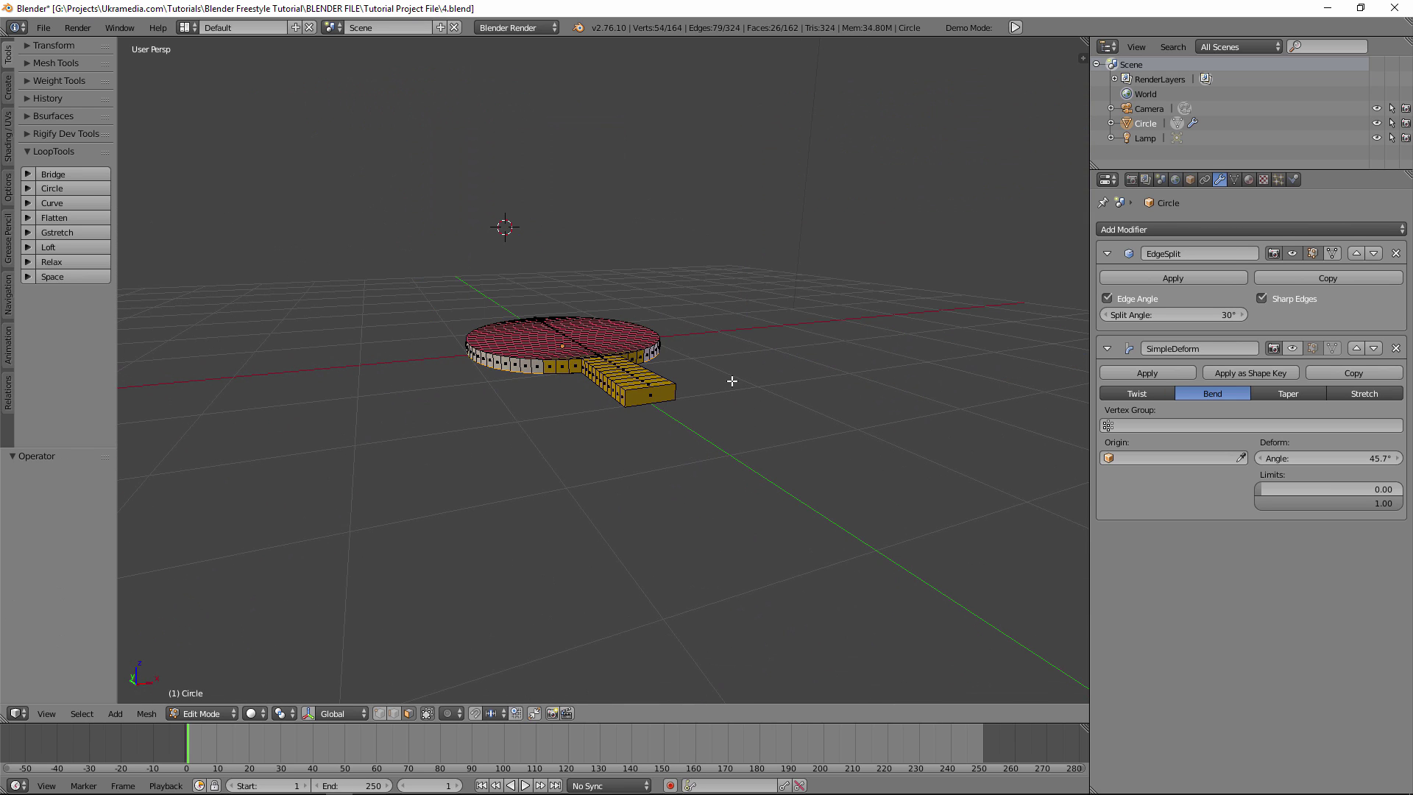
# Select the end face of the paddle's handle and snap the 3D cursor to it
pyautogui.moveTo(731, 381); pyautogui.dragTo(702, 415, button='middle')
pyautogui.scroll(2, 758, 422)
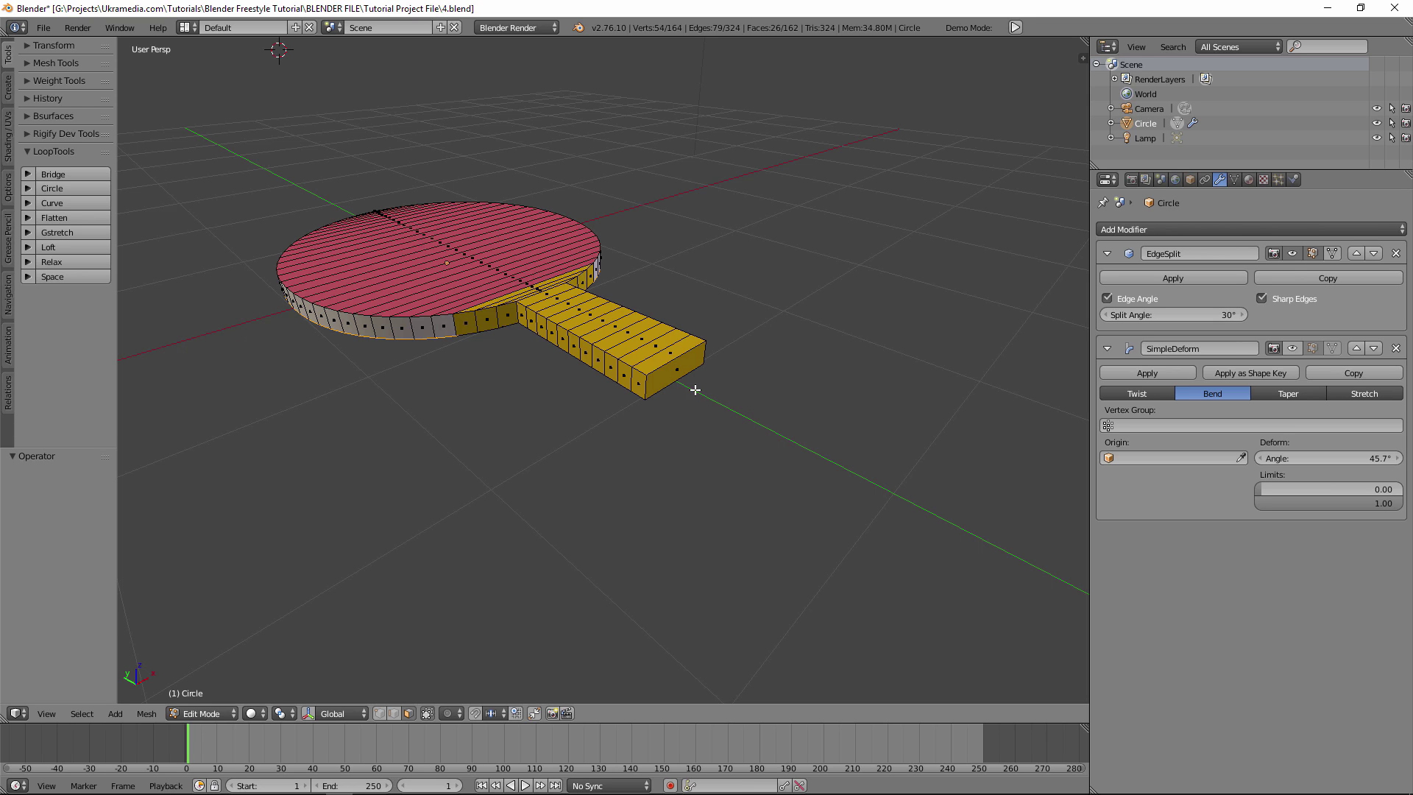
pyautogui.rightClick(679, 369)
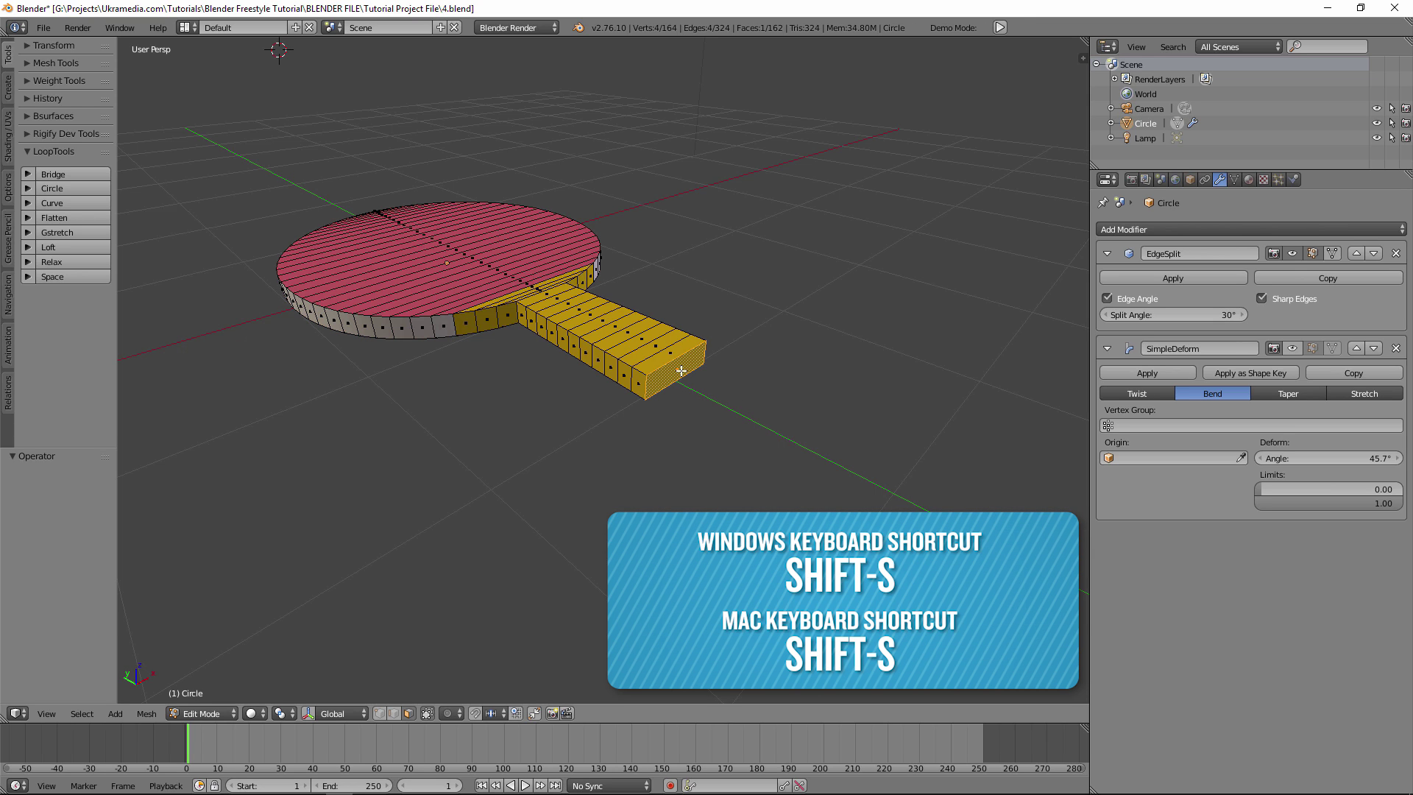
pyautogui.hotkey('shift', 's')
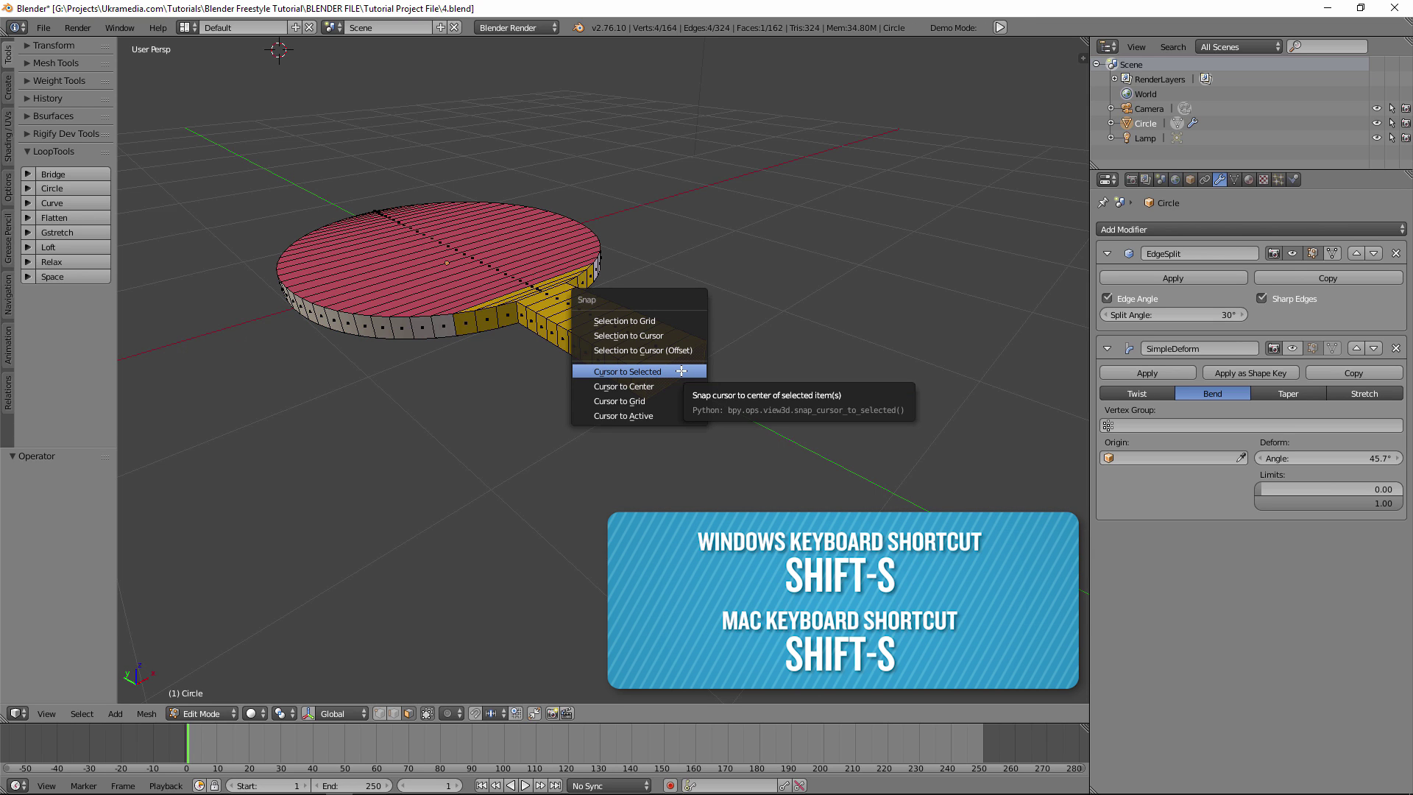
pyautogui.click(639, 375)
pyautogui.moveTo(689, 391)
pyautogui.mouseDown(button='middle')
pyautogui.moveTo(719, 372)
pyautogui.moveTo(672, 398)
pyautogui.mouseUp(button='middle')
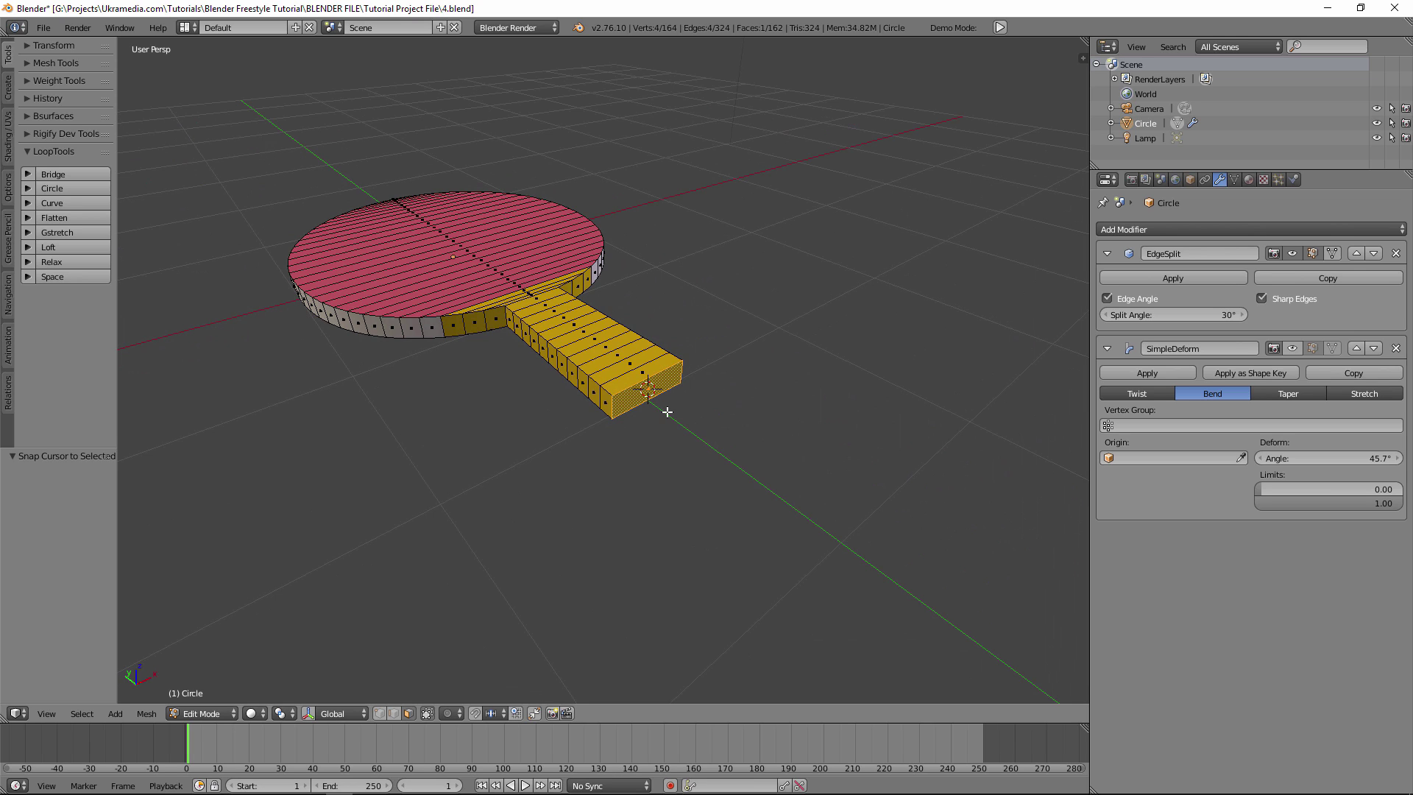
# Return to Object Mode and add a Plain Axes empty at the 3D cursor on the handle's end
pyautogui.press('Tab')
pyautogui.click(571, 417)
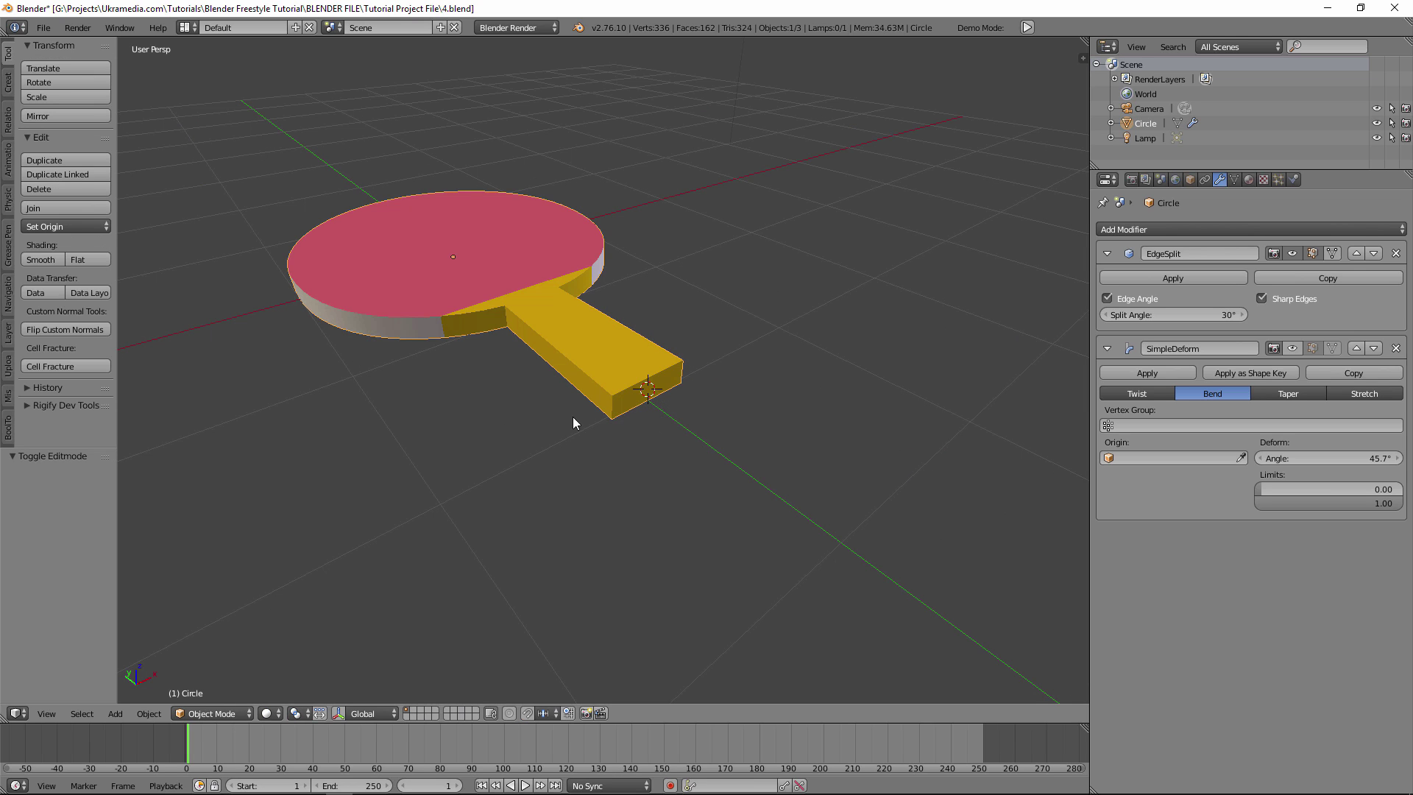
pyautogui.hotkey('shift', 'a')
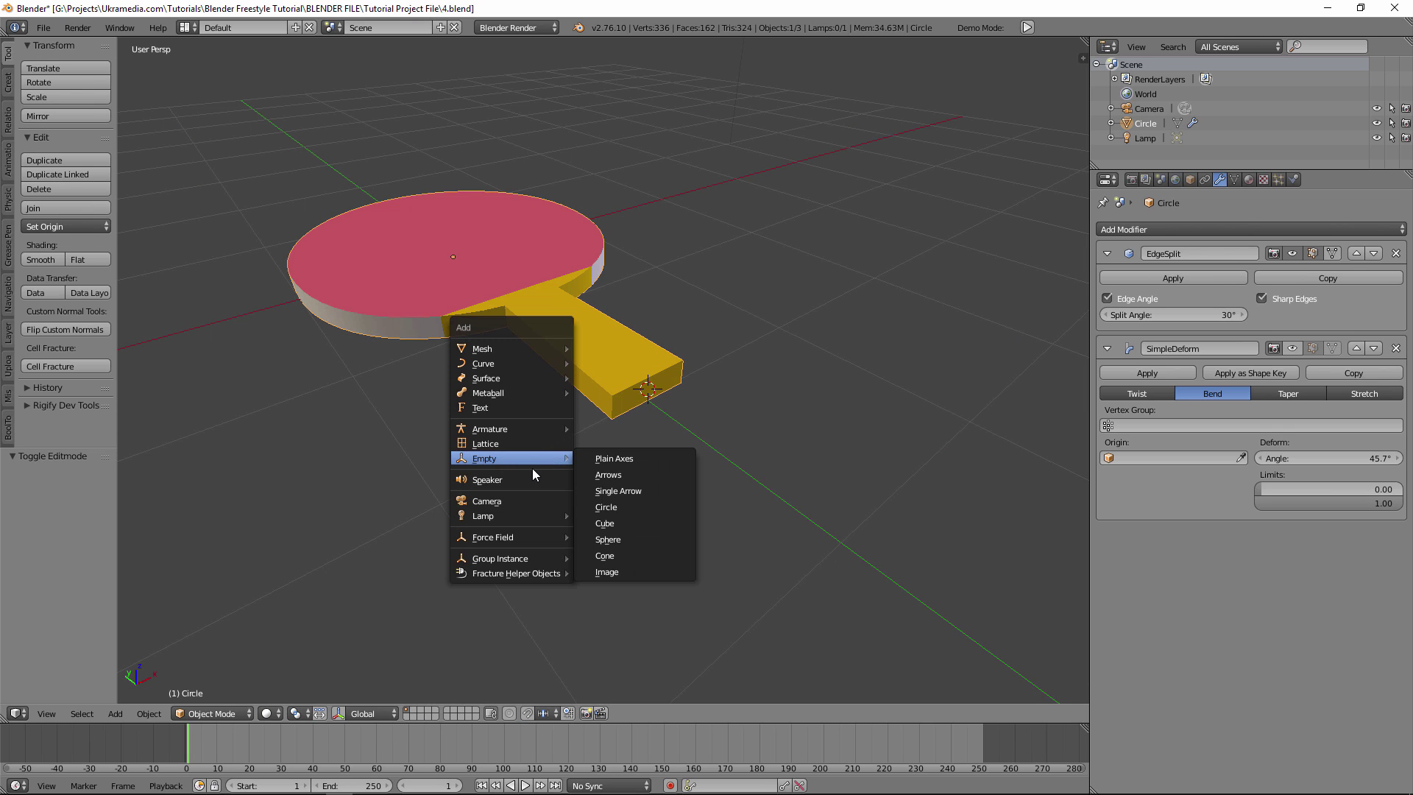
pyautogui.moveTo(478, 466)
pyautogui.click(639, 459)
pyautogui.moveTo(611, 486)
pyautogui.mouseDown(button='middle')
pyautogui.moveTo(581, 510)
pyautogui.moveTo(669, 479)
pyautogui.moveTo(619, 498)
pyautogui.mouseUp(button='middle')
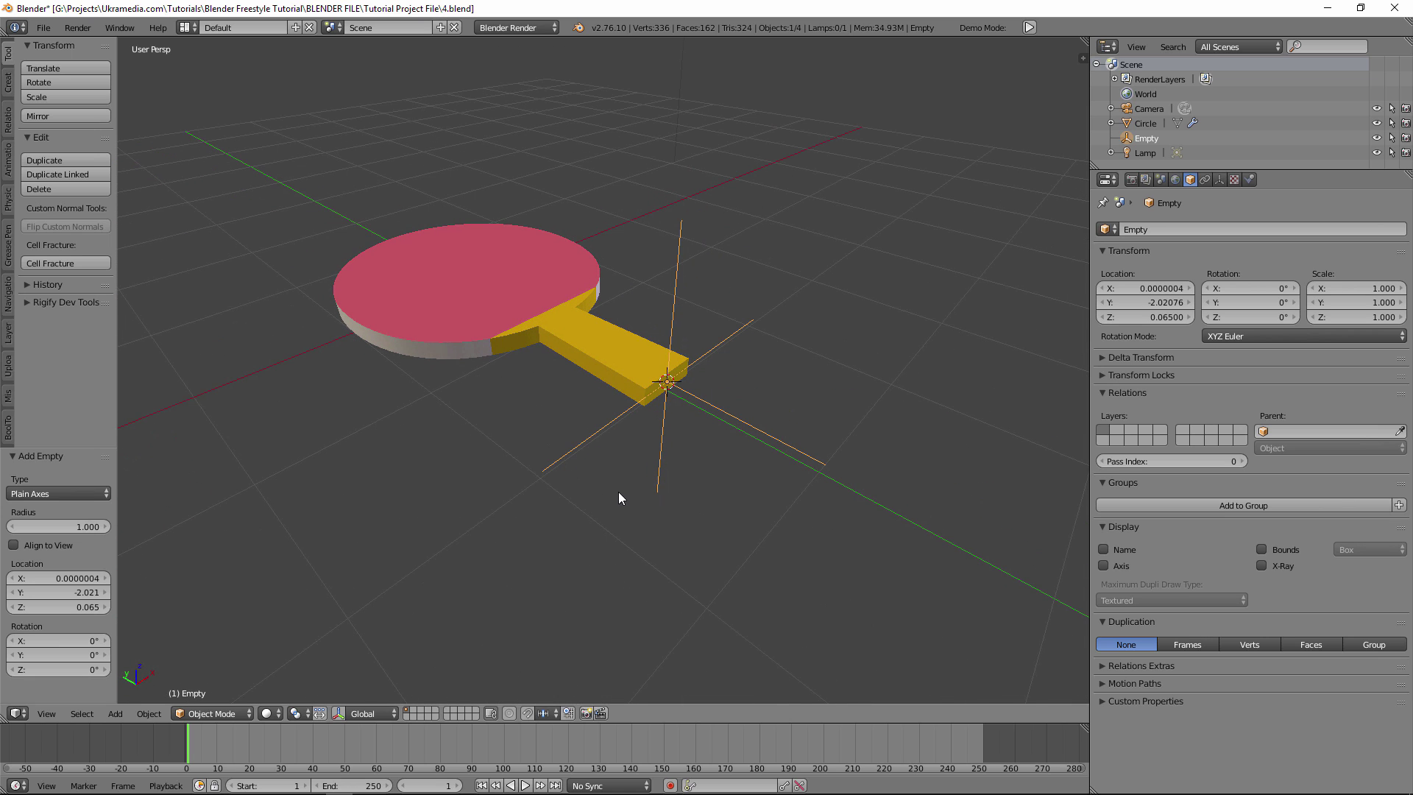
# Set the new empty's radius to 0.1 and change its type to Sphere
pyautogui.moveTo(94, 527)
pyautogui.mouseDown()
pyautogui.moveTo(73, 527)
pyautogui.moveTo(93, 531)
pyautogui.mouseUp()
pyautogui.click(94, 530)
pyautogui.press('BackSpace')
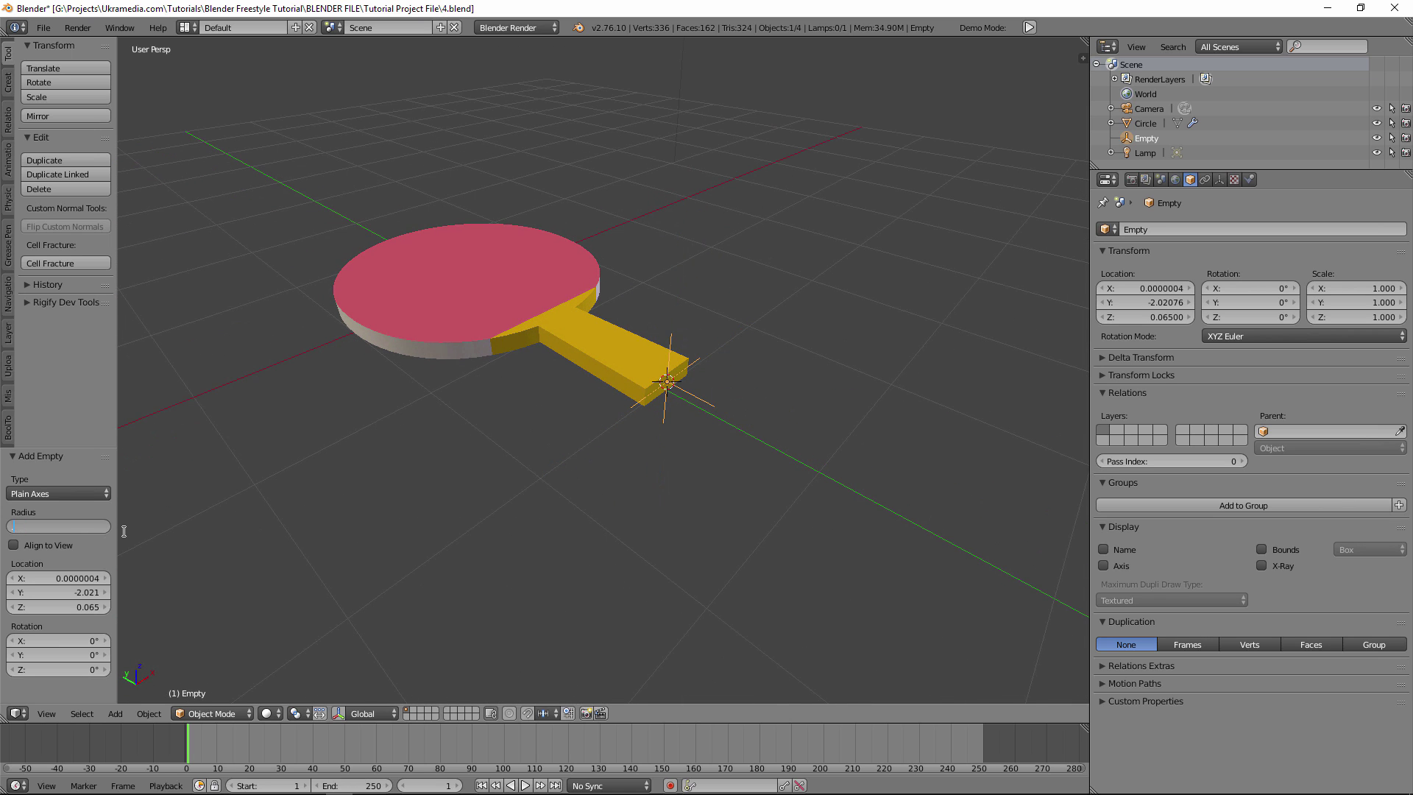
pyautogui.write('0.1')
pyautogui.press('Return')
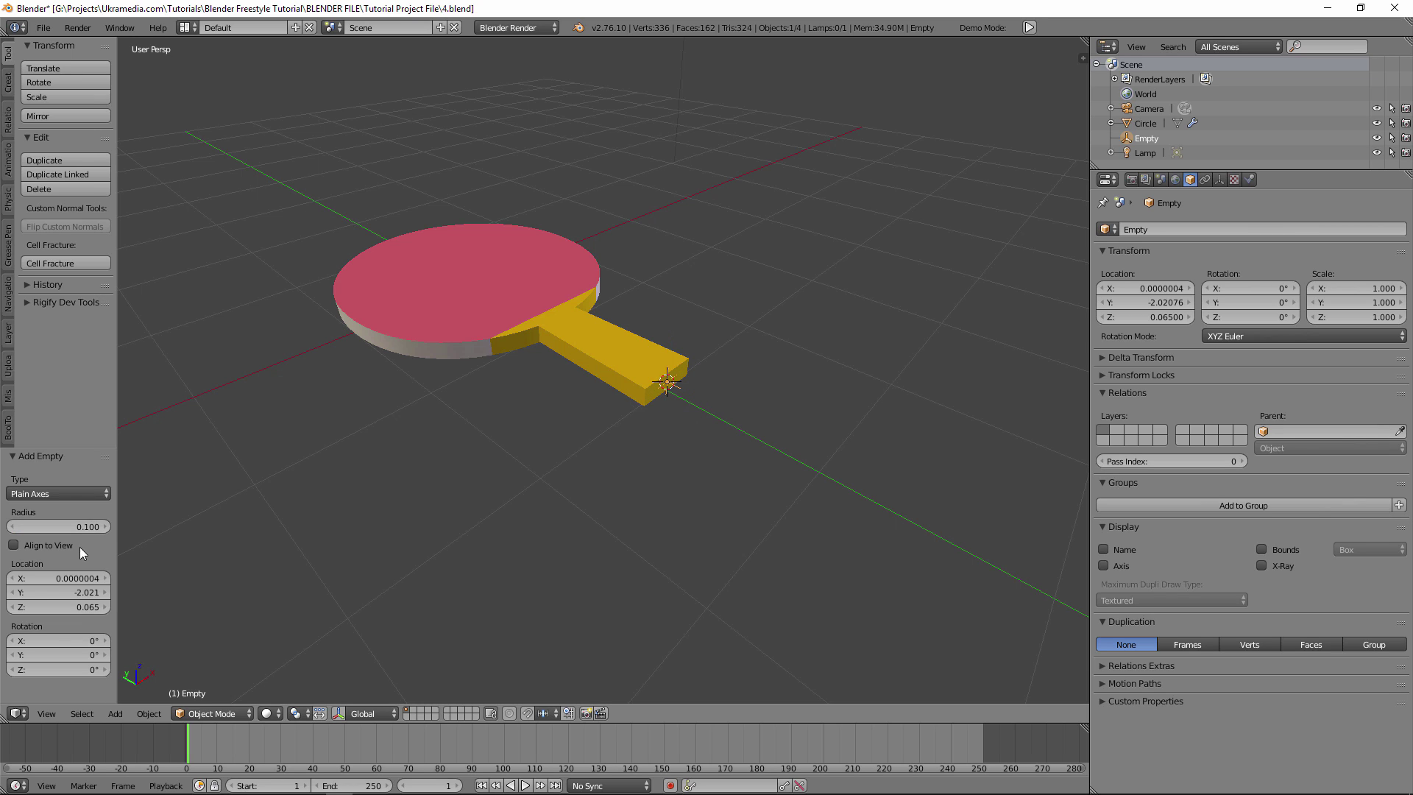
pyautogui.click(72, 494)
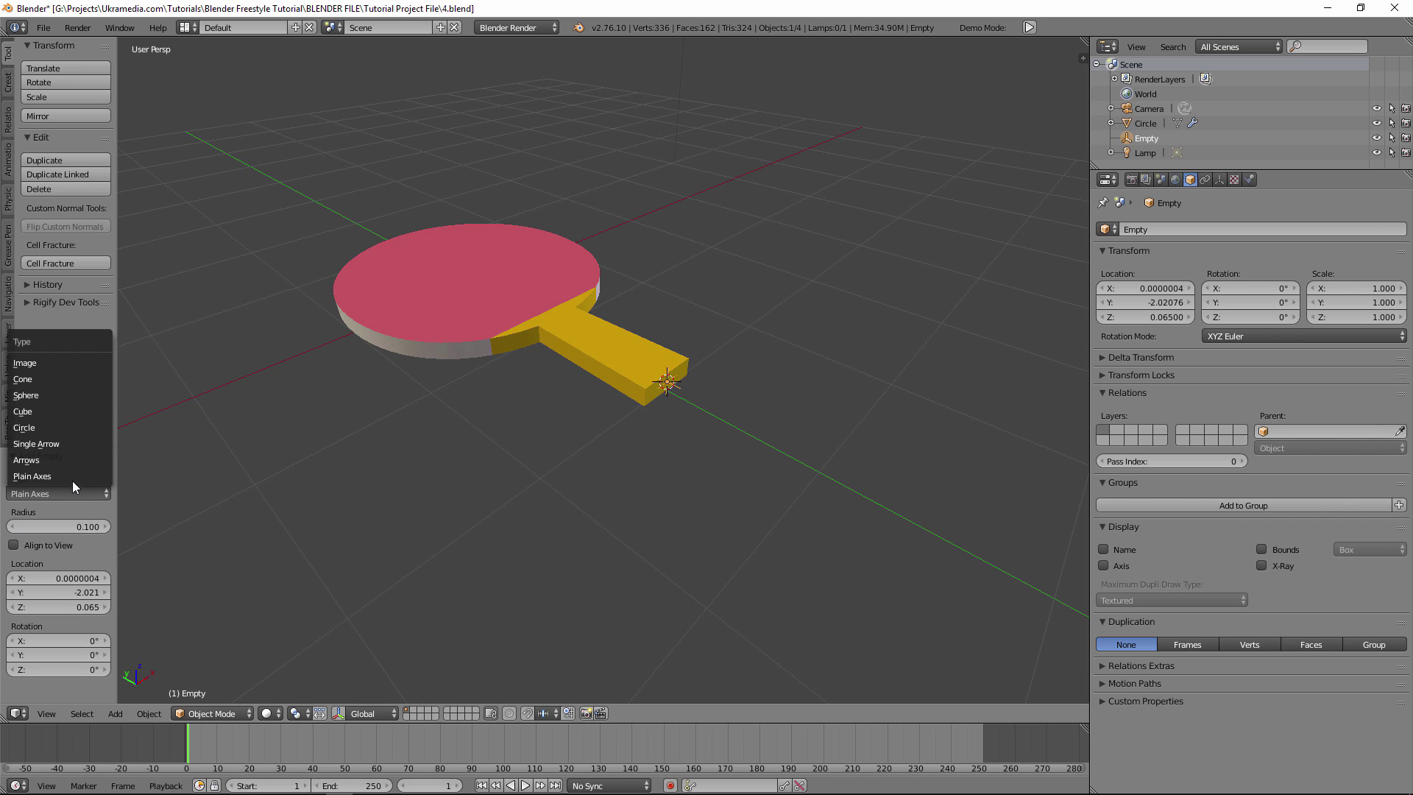
pyautogui.click(66, 397)
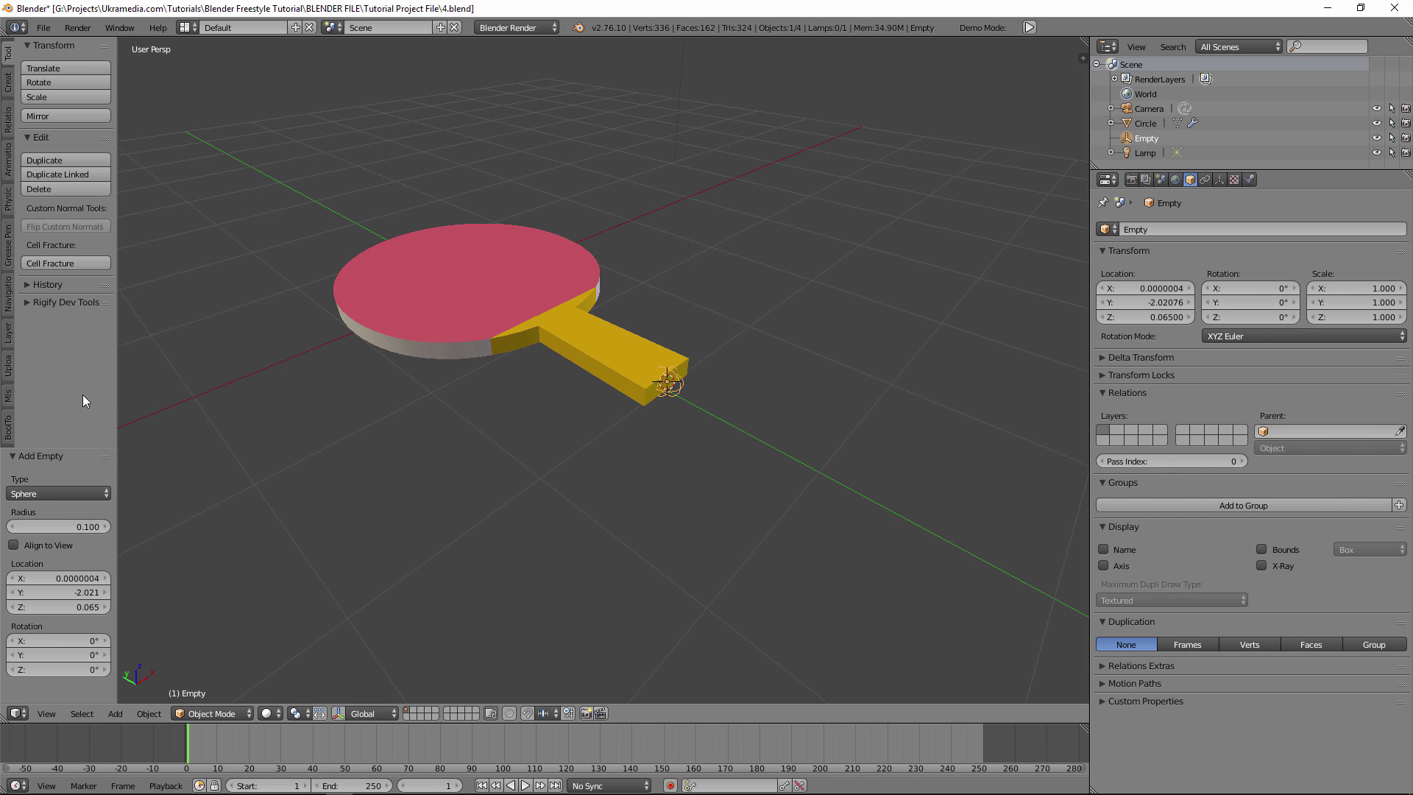
# Rename the sphere empty as Origin and the paddle's Circle object as Paddle
pyautogui.scroll(2, 665, 409)
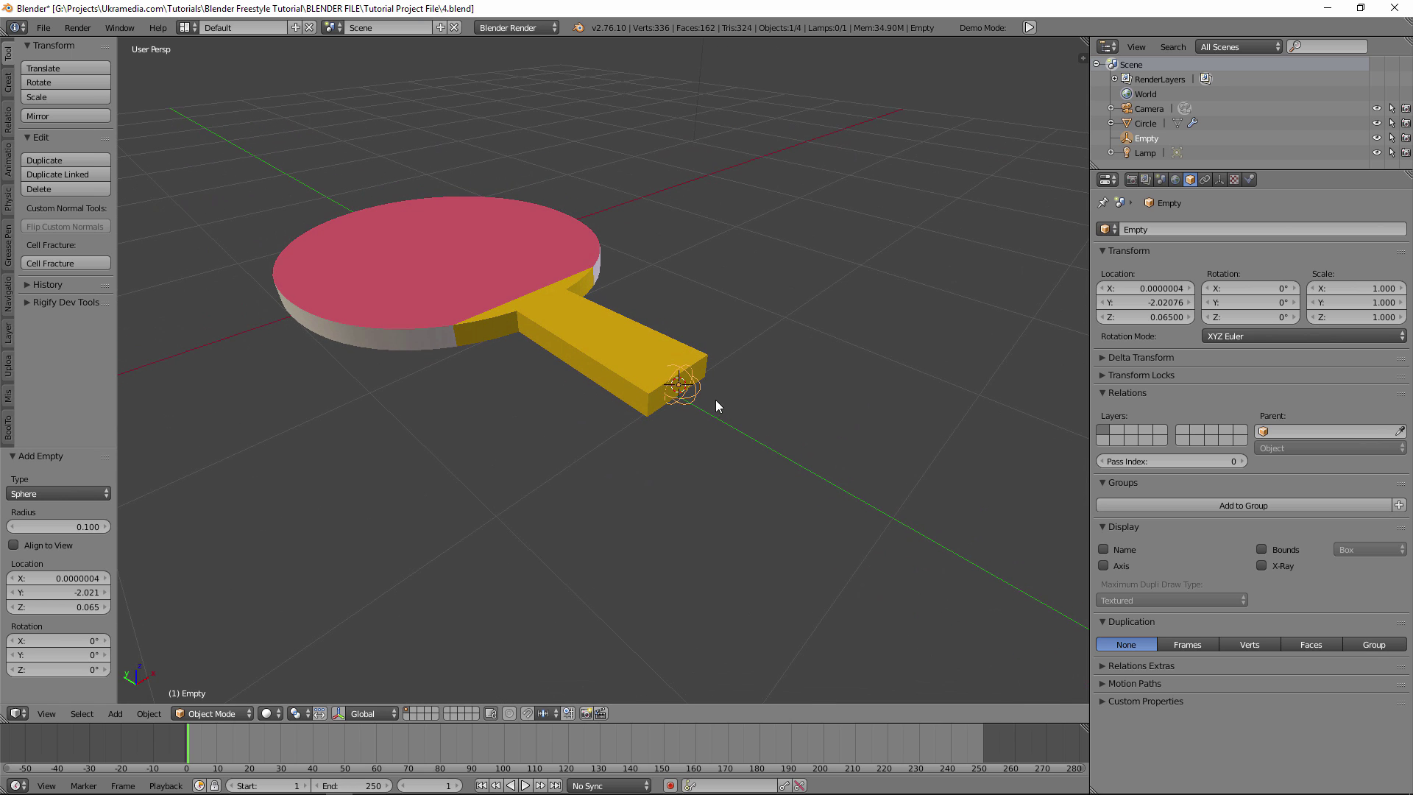
pyautogui.doubleClick(1151, 139)
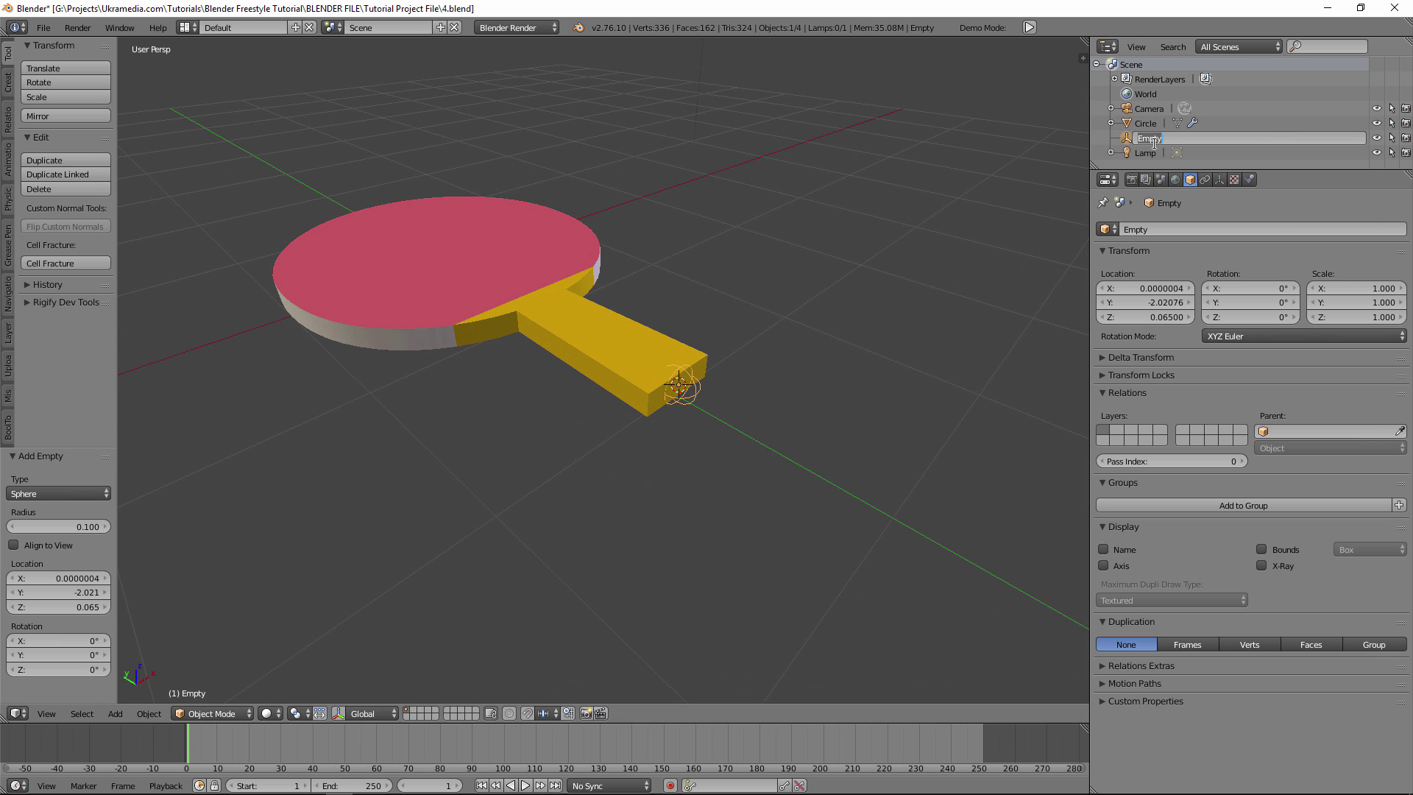
pyautogui.write('Origin')
pyautogui.press('Return')
pyautogui.click(461, 262)
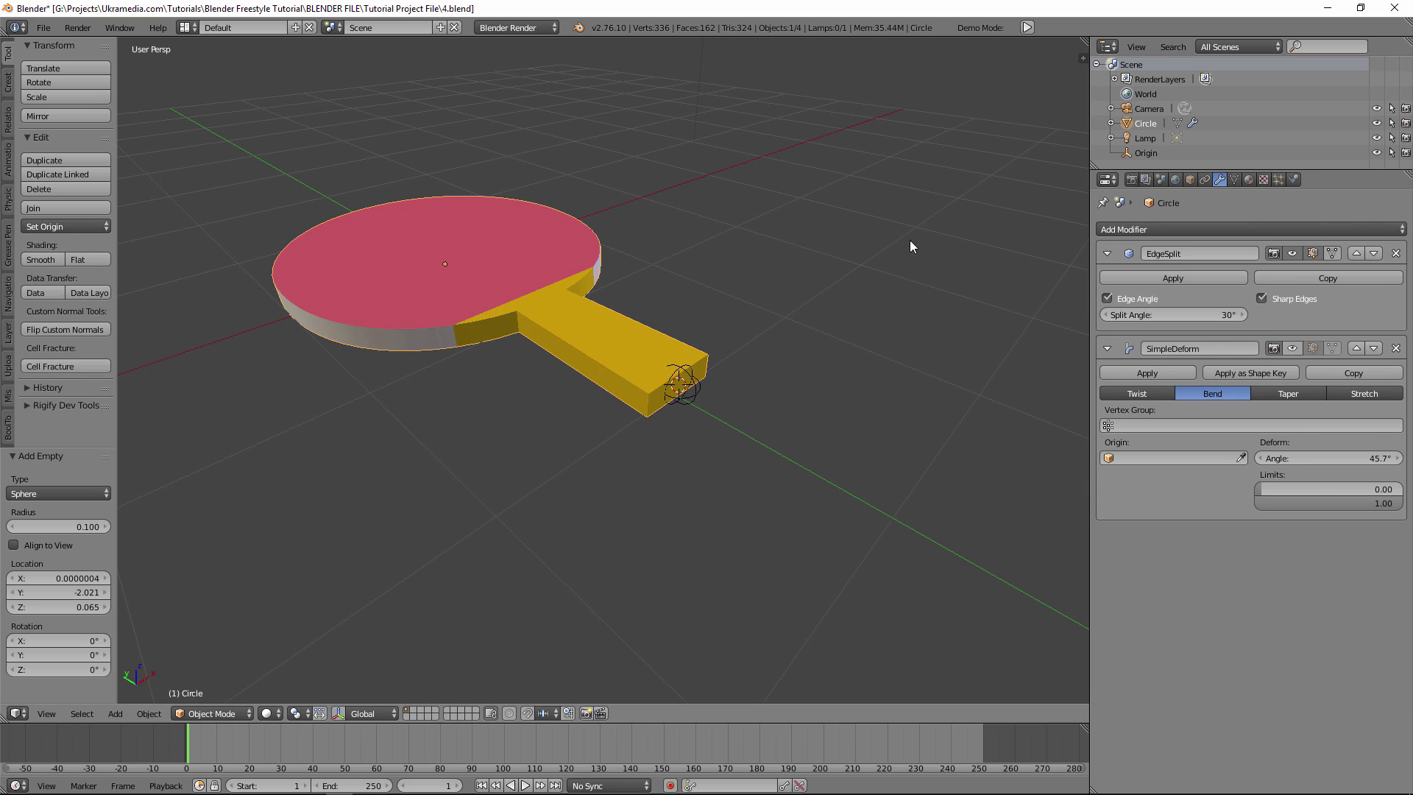
pyautogui.doubleClick(1147, 124)
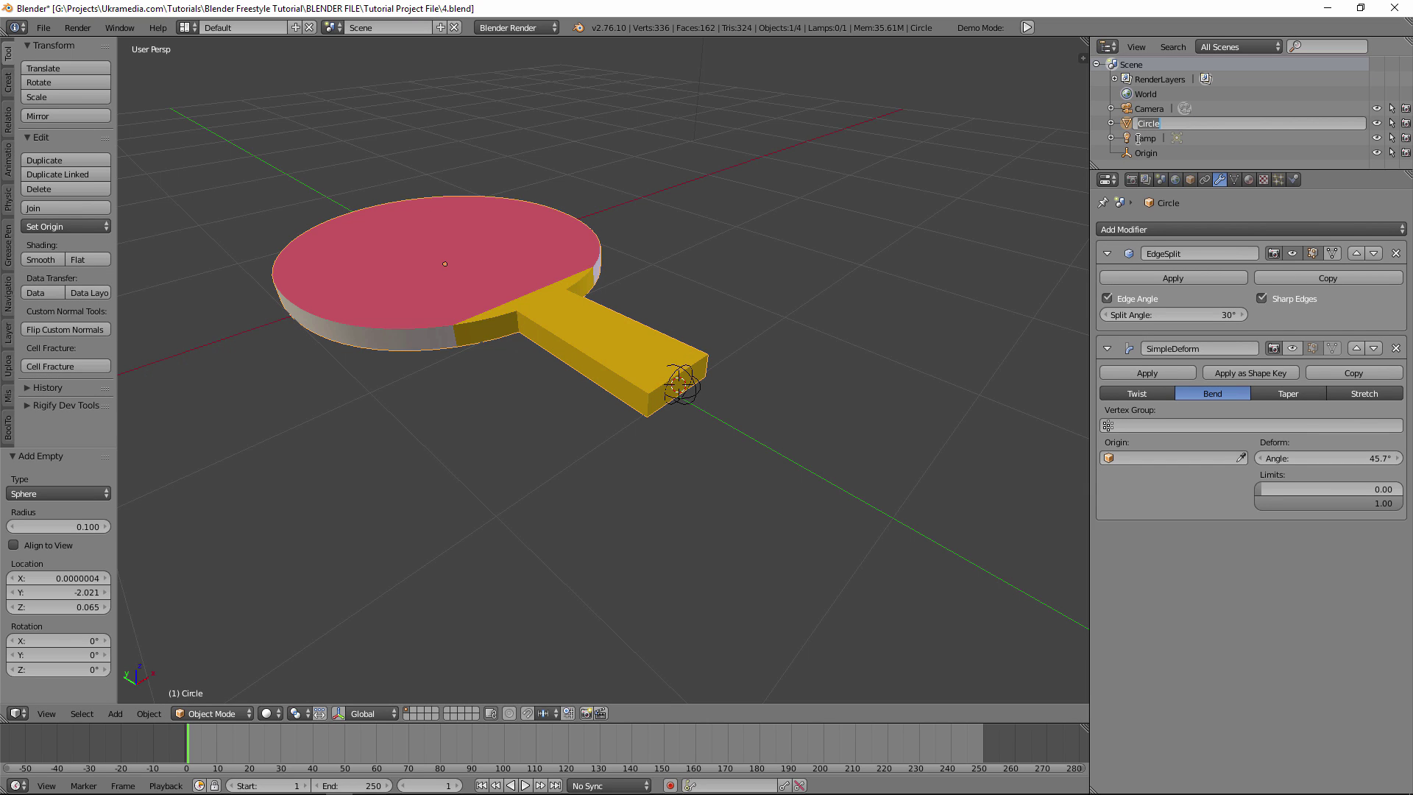
pyautogui.write('Paddle')
pyautogui.press('Return')
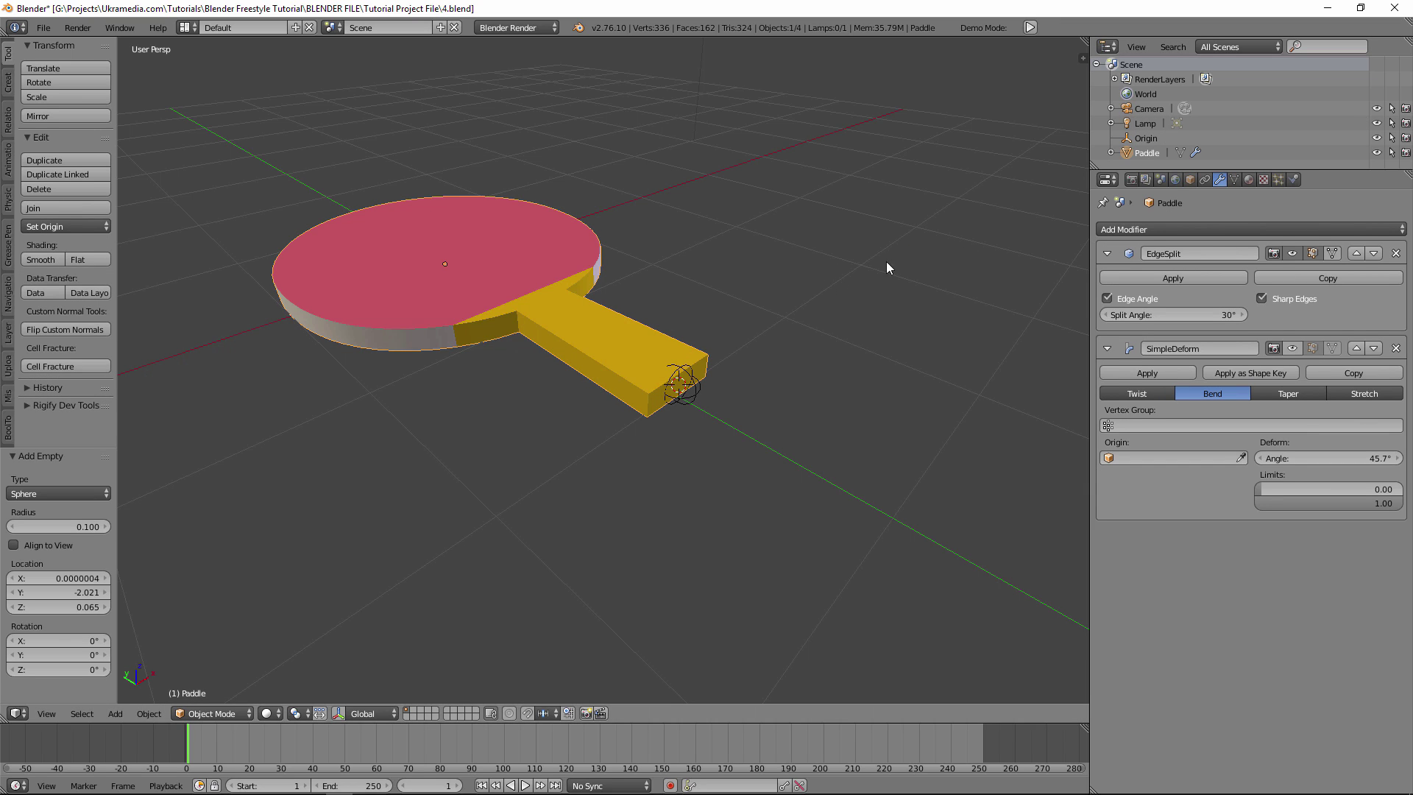
# Add a second empty of type Plain Axes at the 3D cursor on the handle's end, with a radius of 0.3
pyautogui.keyDown('ctrl'); pyautogui.click(1146, 139); pyautogui.keyUp('ctrl')
pyautogui.keyDown('ctrl'); pyautogui.click(1153, 154); pyautogui.keyUp('ctrl')
pyautogui.hotkey('shift', 'a')
pyautogui.moveTo(663, 479)
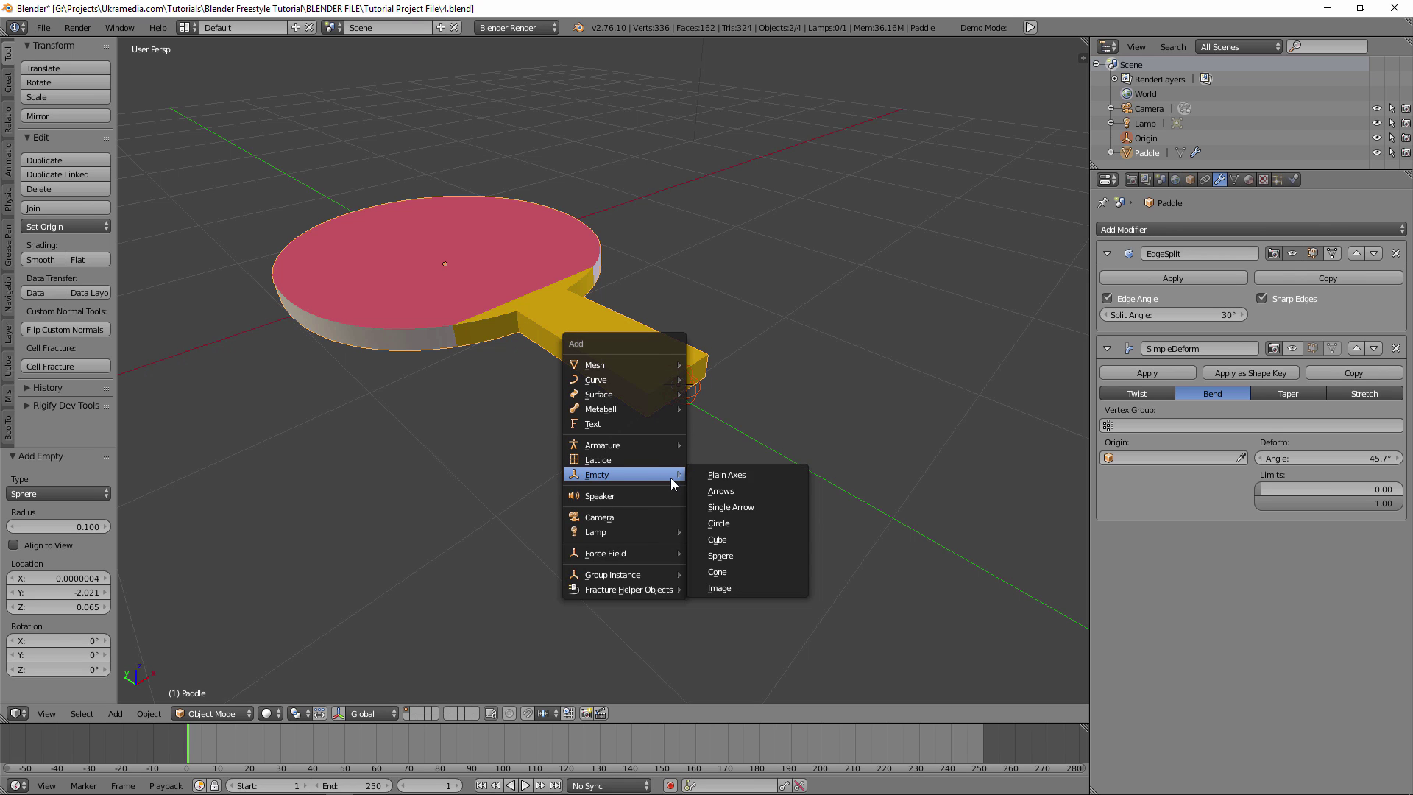
pyautogui.click(740, 477)
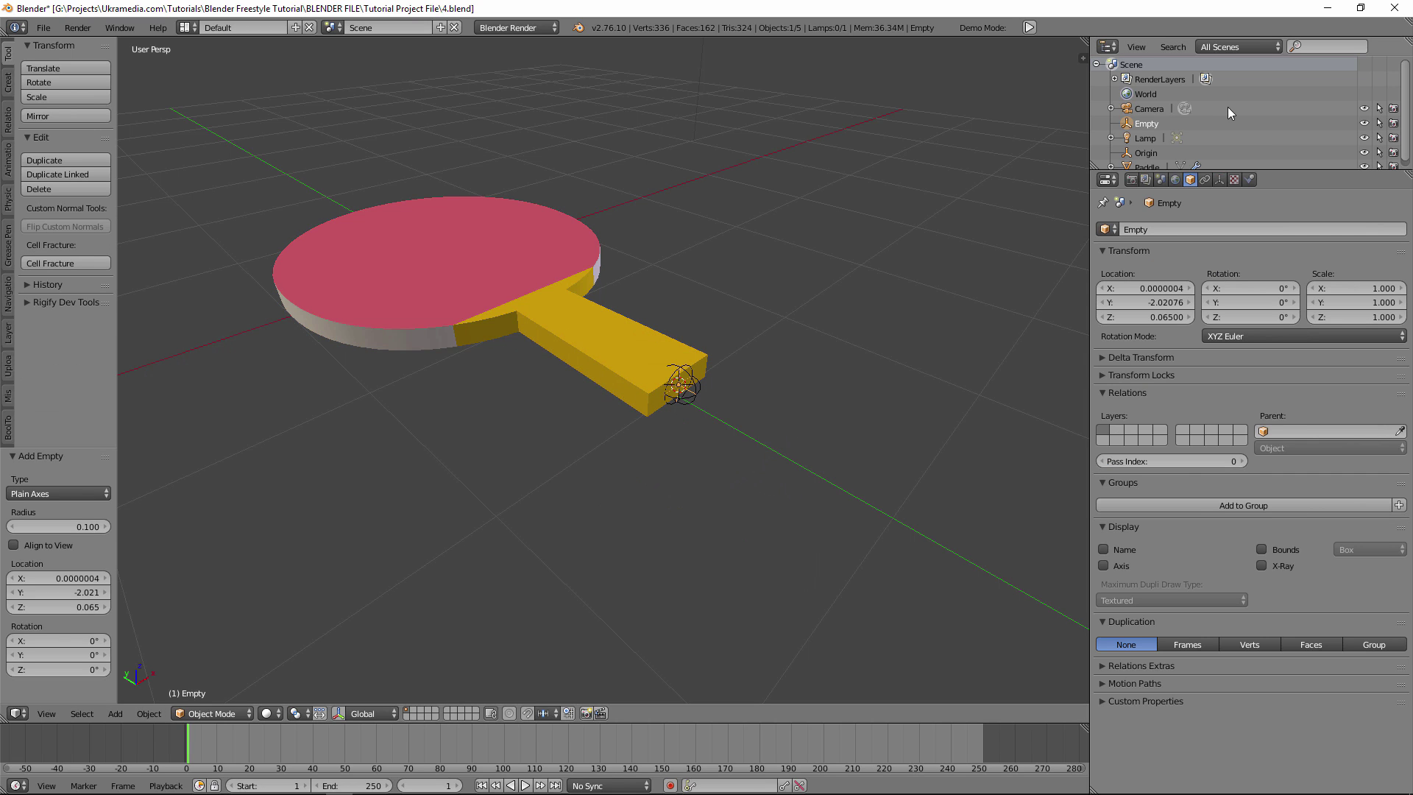
pyautogui.moveTo(72, 525); pyautogui.dragTo(103, 524)
pyautogui.click(72, 524)
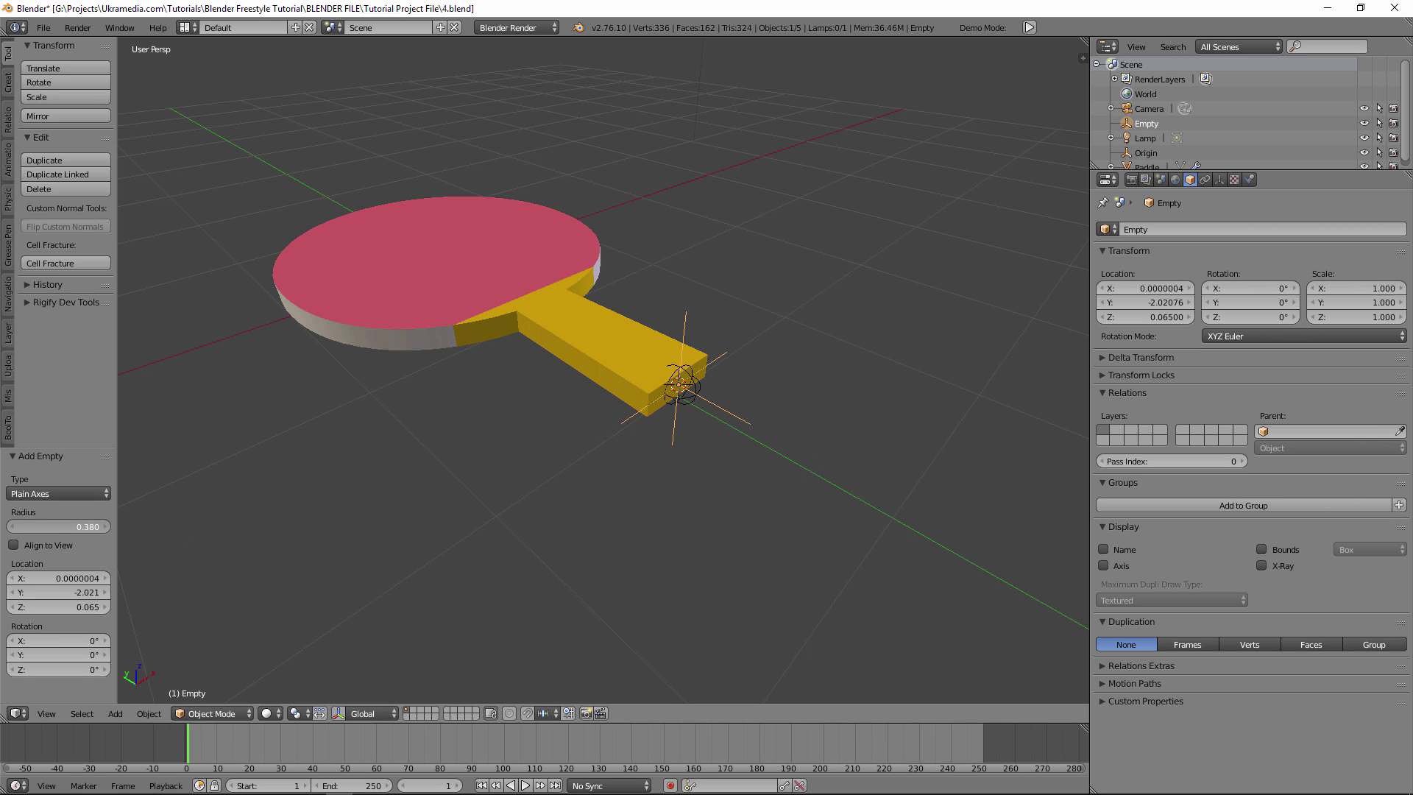
pyautogui.write('0.3')
pyautogui.press('Return')
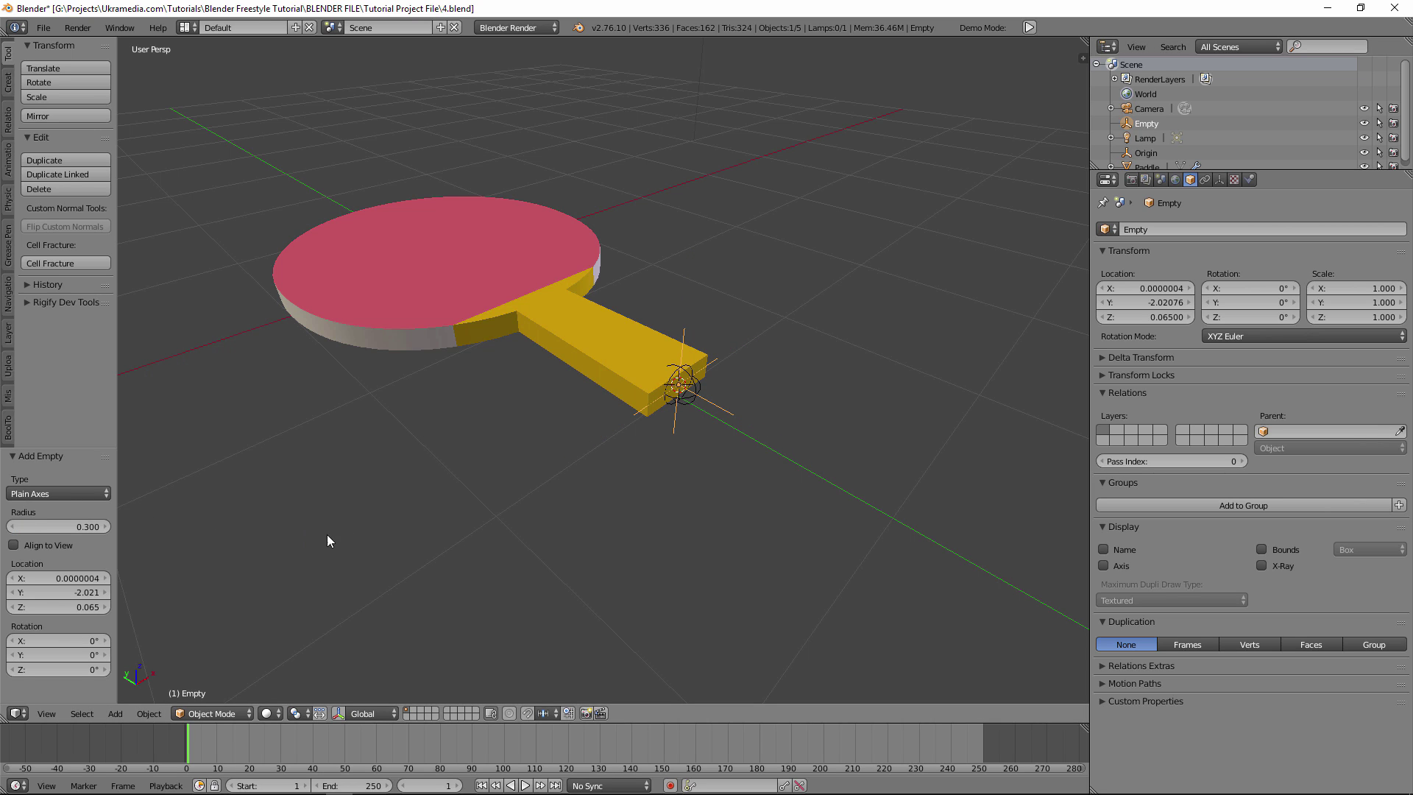
pyautogui.moveTo(327, 534); pyautogui.dragTo(558, 468, button='middle')
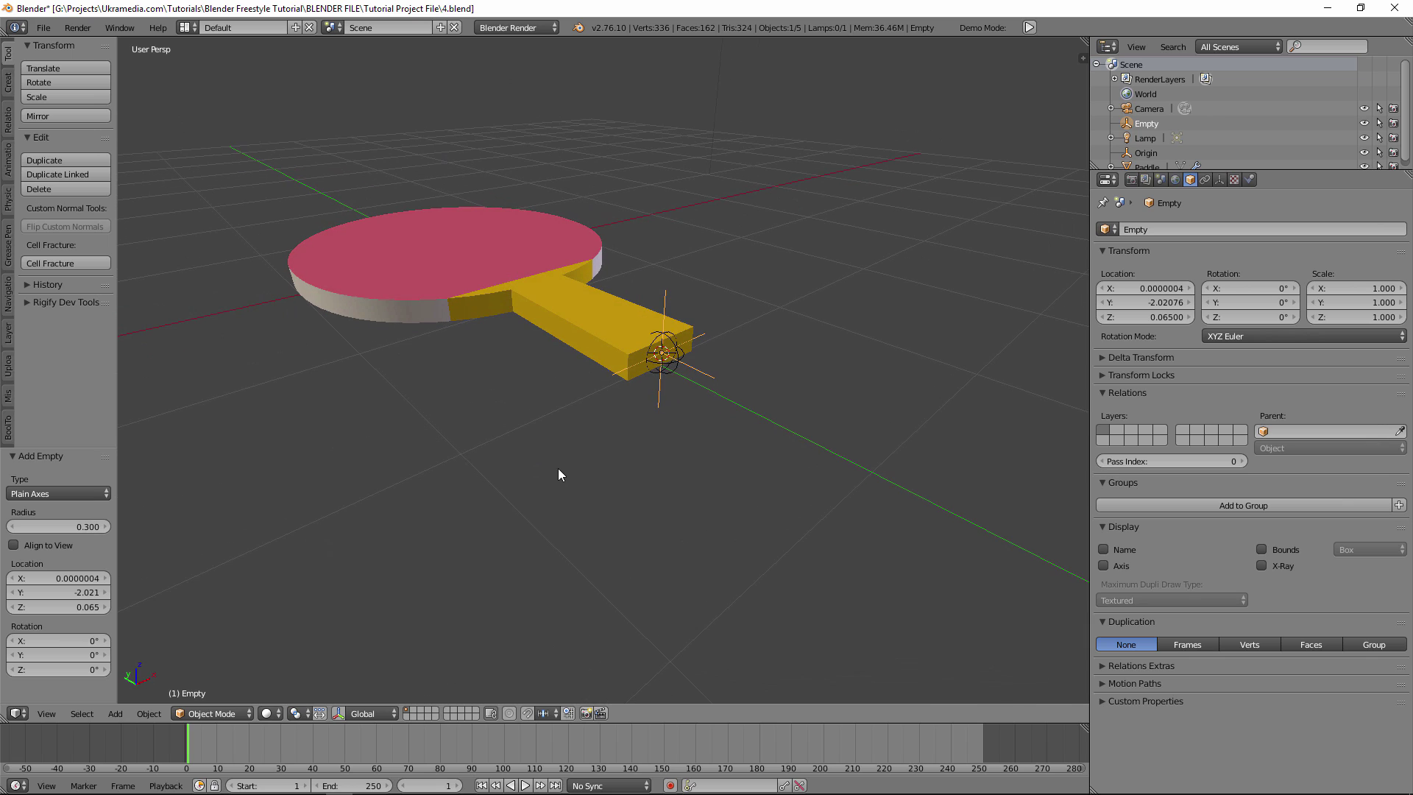
# Rename the new empty at the end of the paddle's handle as Paddle_CTRL
pyautogui.doubleClick(1162, 125)
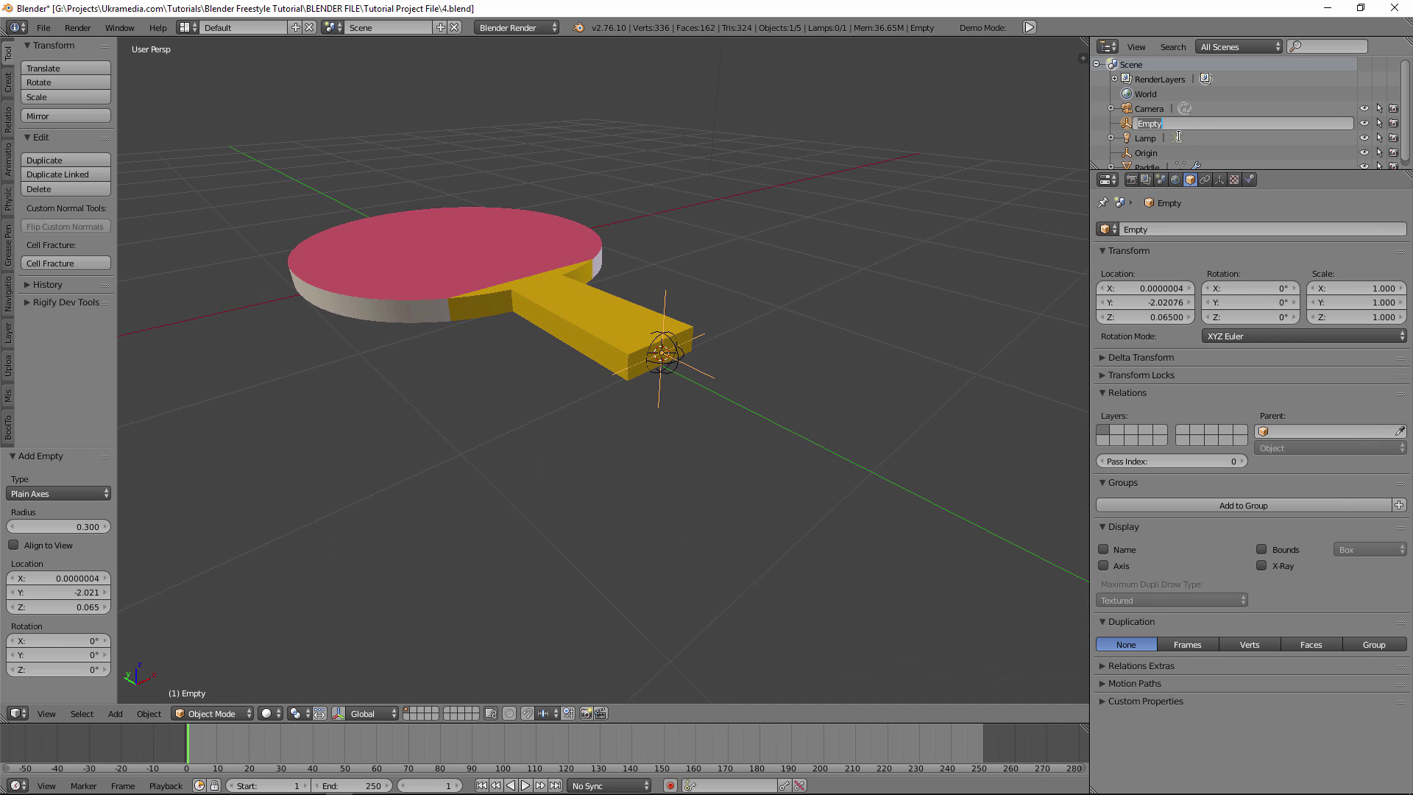
pyautogui.write('Paddle_CTRL')
pyautogui.press('Return')
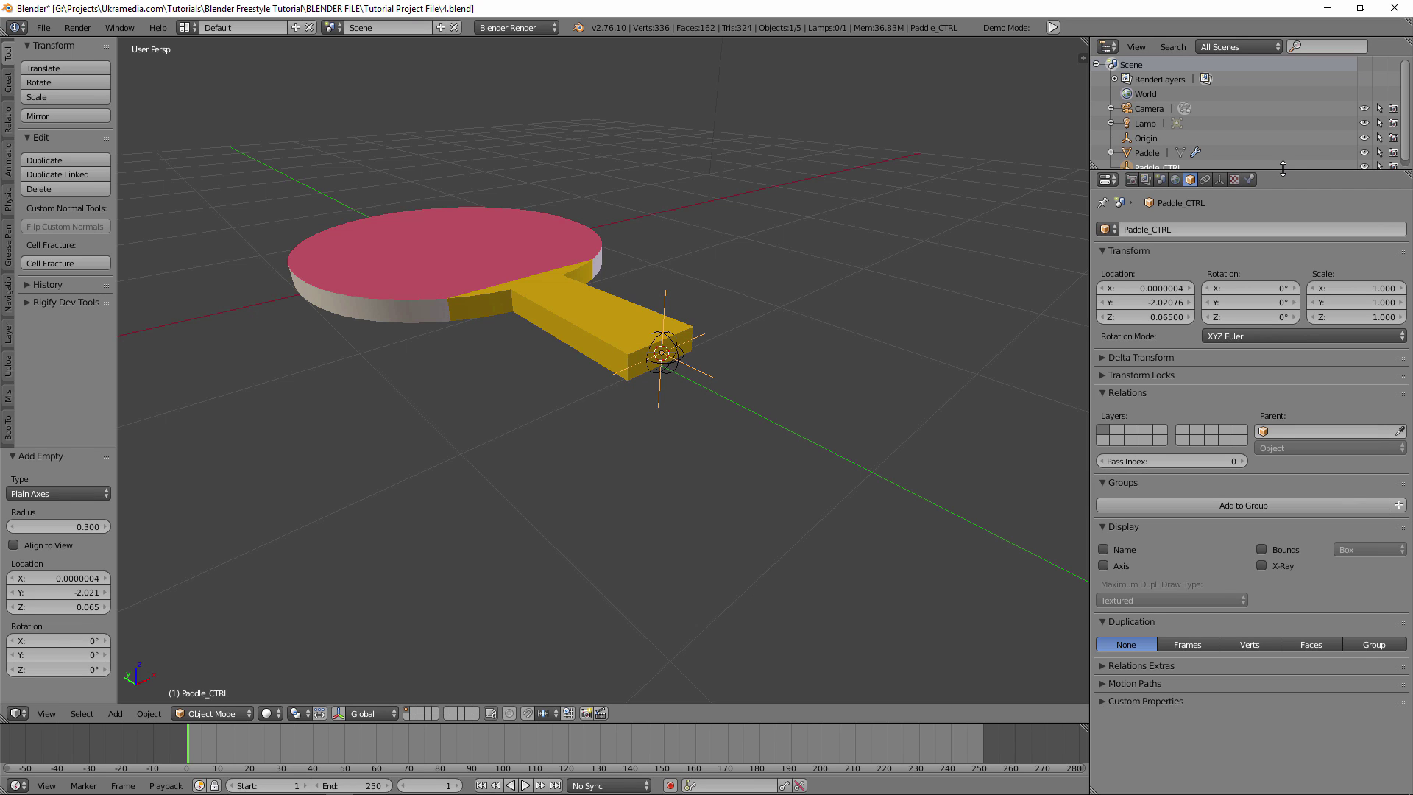
# Enlarge the outliner and parent the Origin empty and the paddle to Paddle_CTRL
pyautogui.moveTo(1283, 169); pyautogui.dragTo(1283, 202)
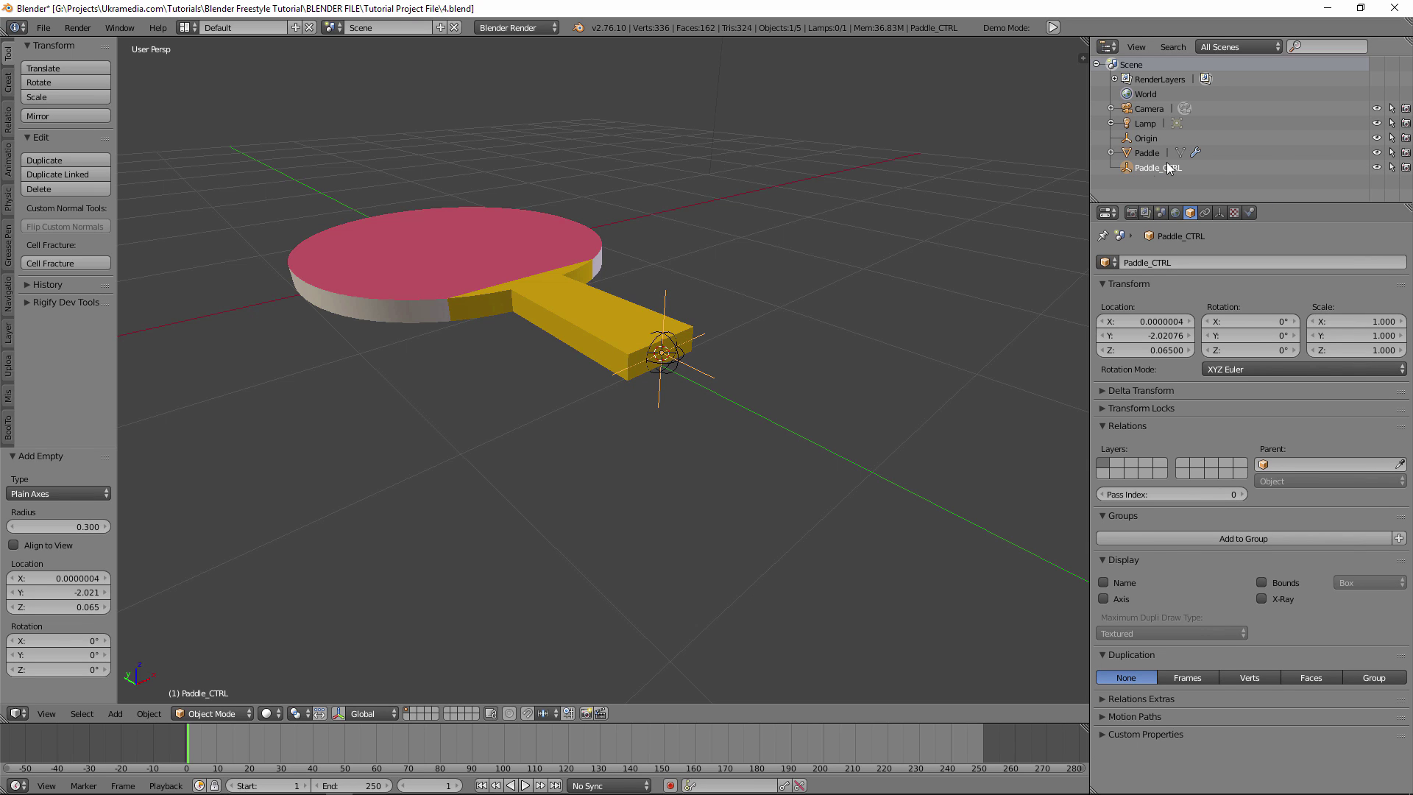
pyautogui.click(1139, 141)
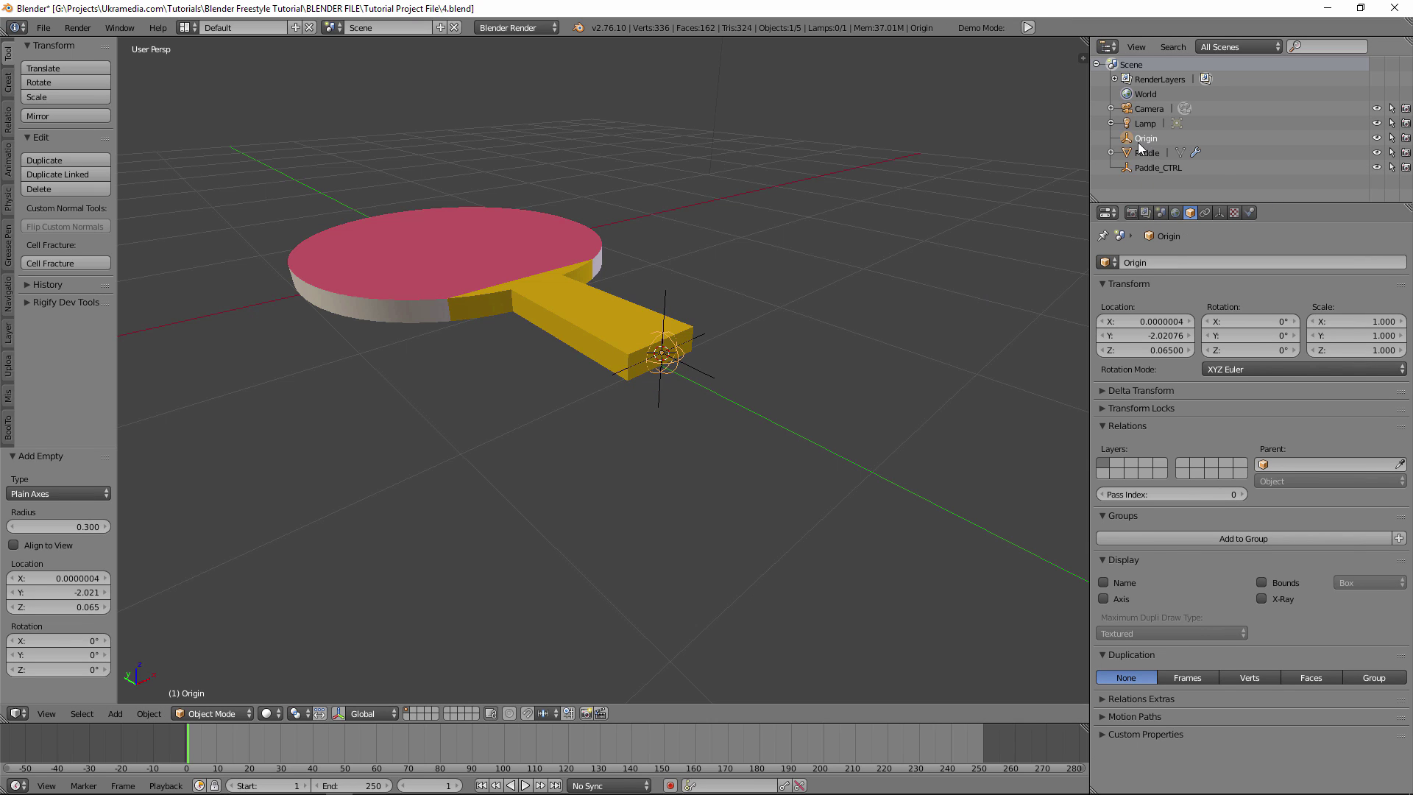
pyautogui.moveTo(1131, 138)
pyautogui.mouseDown()
pyautogui.moveTo(1134, 171)
pyautogui.moveTo(1146, 156)
pyautogui.mouseUp()
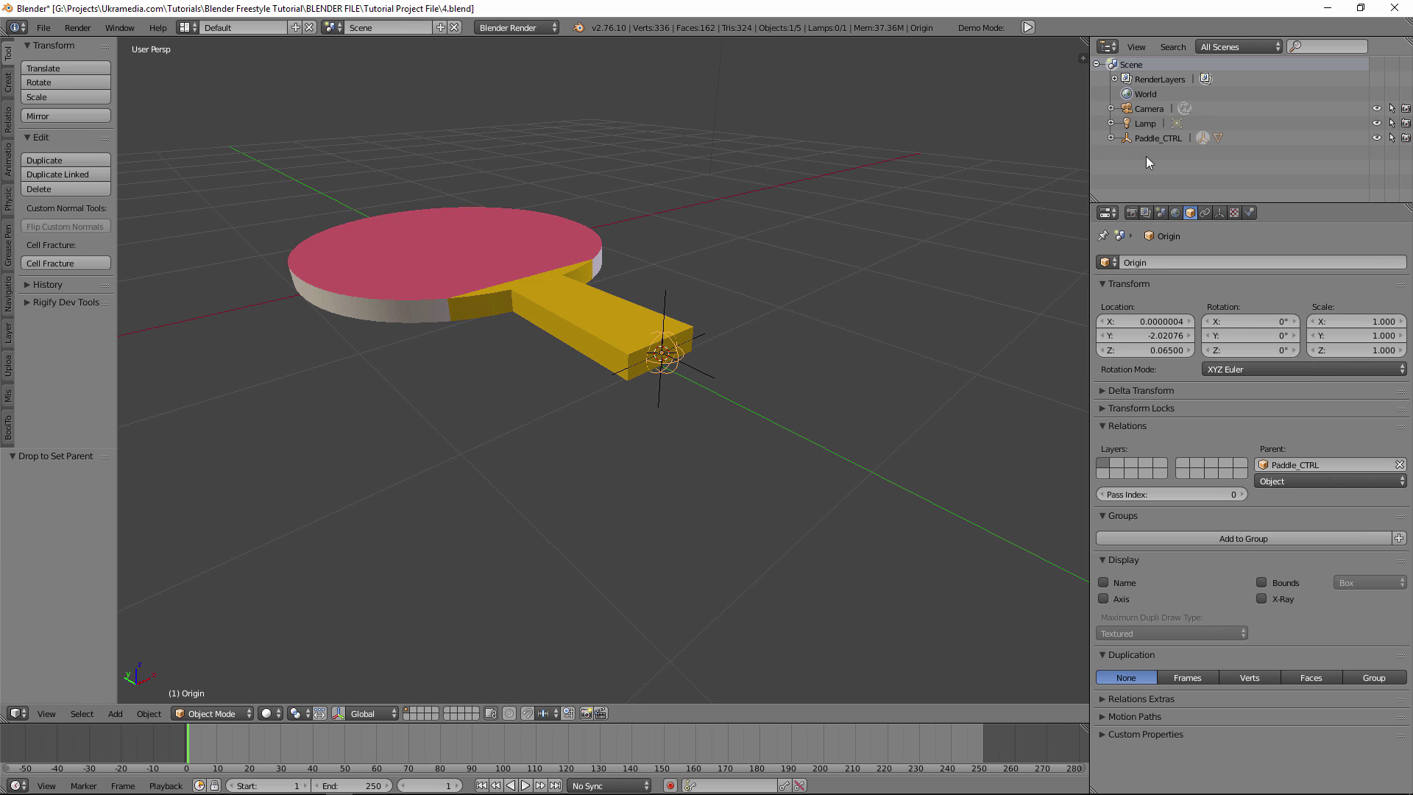
# Try moving Paddle_CTRL to test the parenting, and undo the move
pyautogui.rightClick(716, 360)
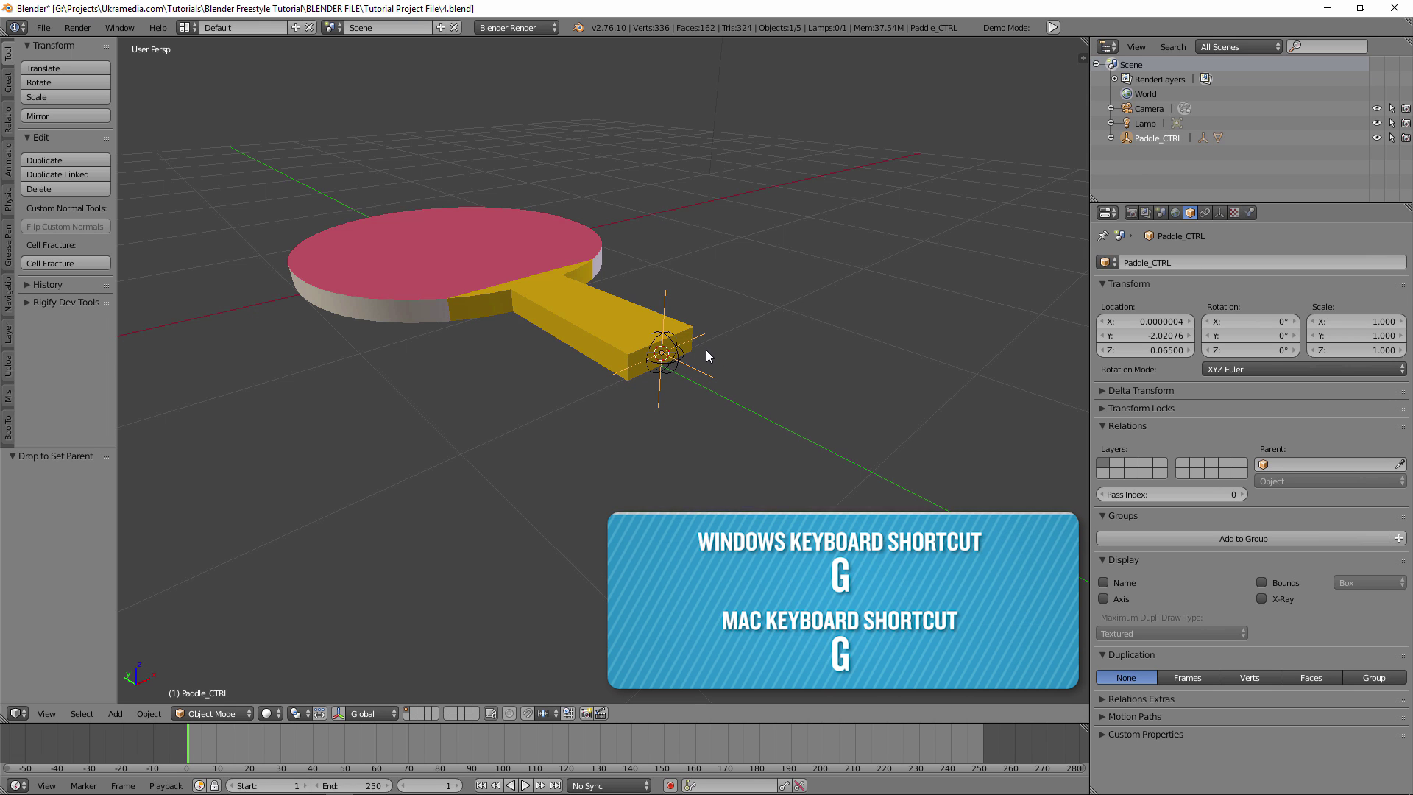
pyautogui.press('g')
pyautogui.click(712, 348)
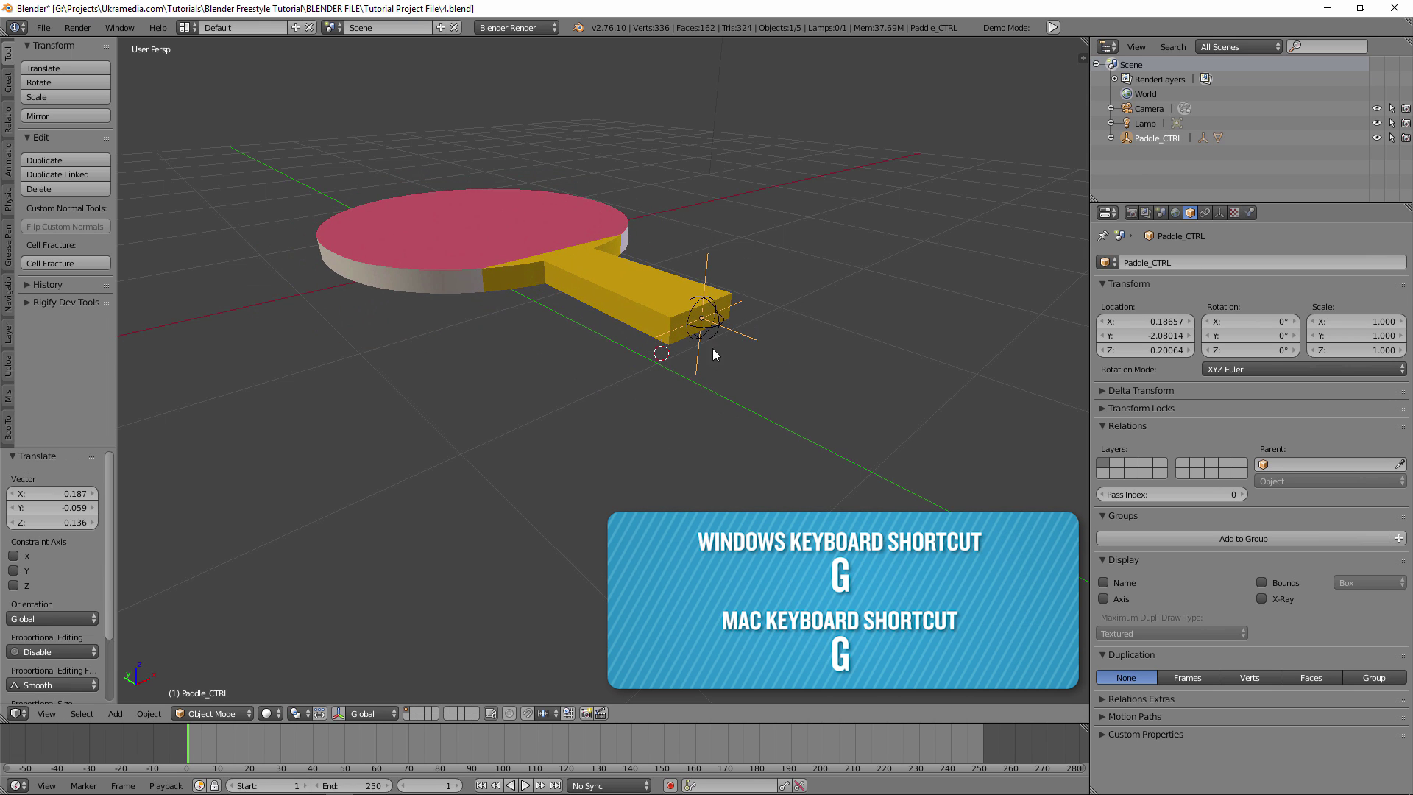
pyautogui.hotkey('ctrl', 'z')
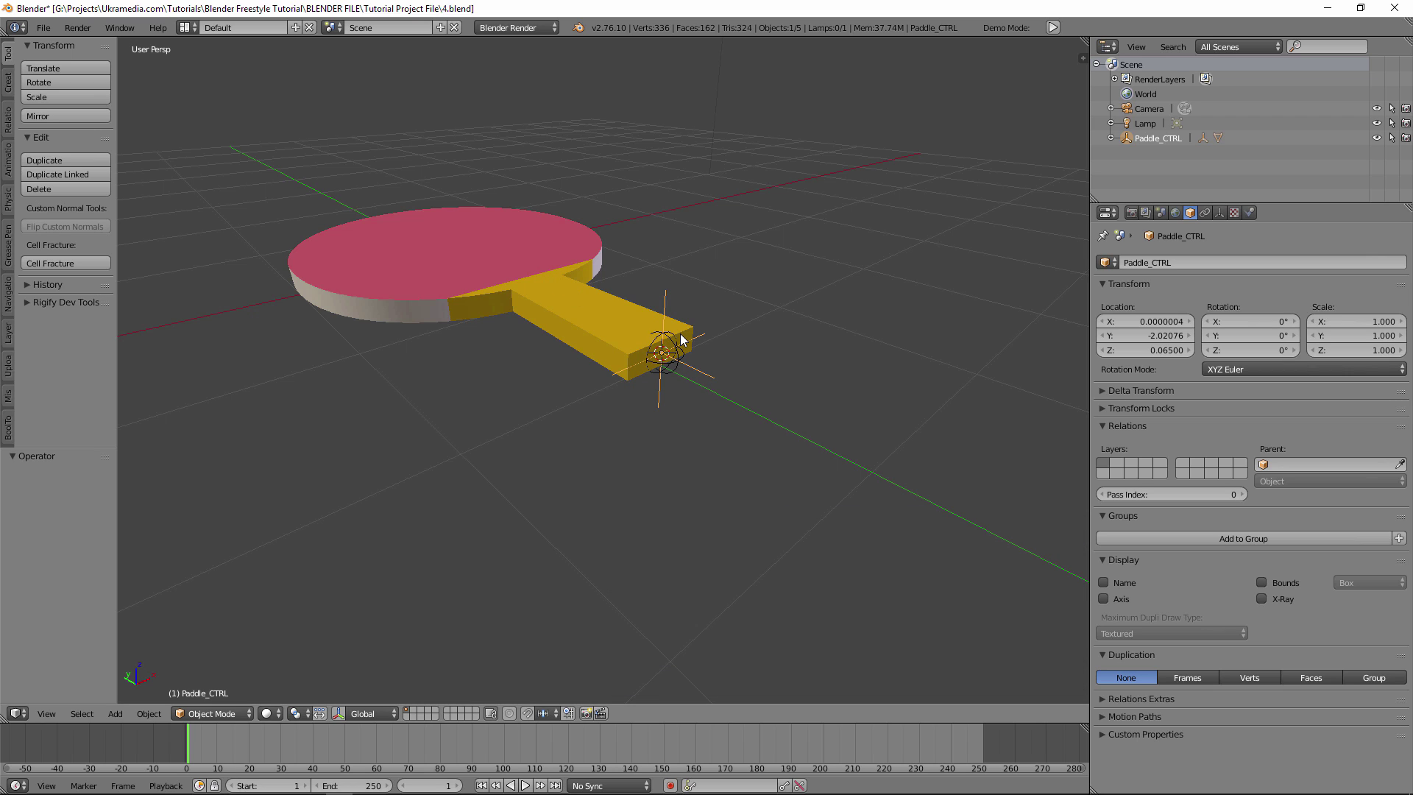
# Show the paddle's SimpleDeform modifier in the viewport and lower its bend angle to about 42.2°
pyautogui.moveTo(641, 408); pyautogui.dragTo(675, 467, button='middle')
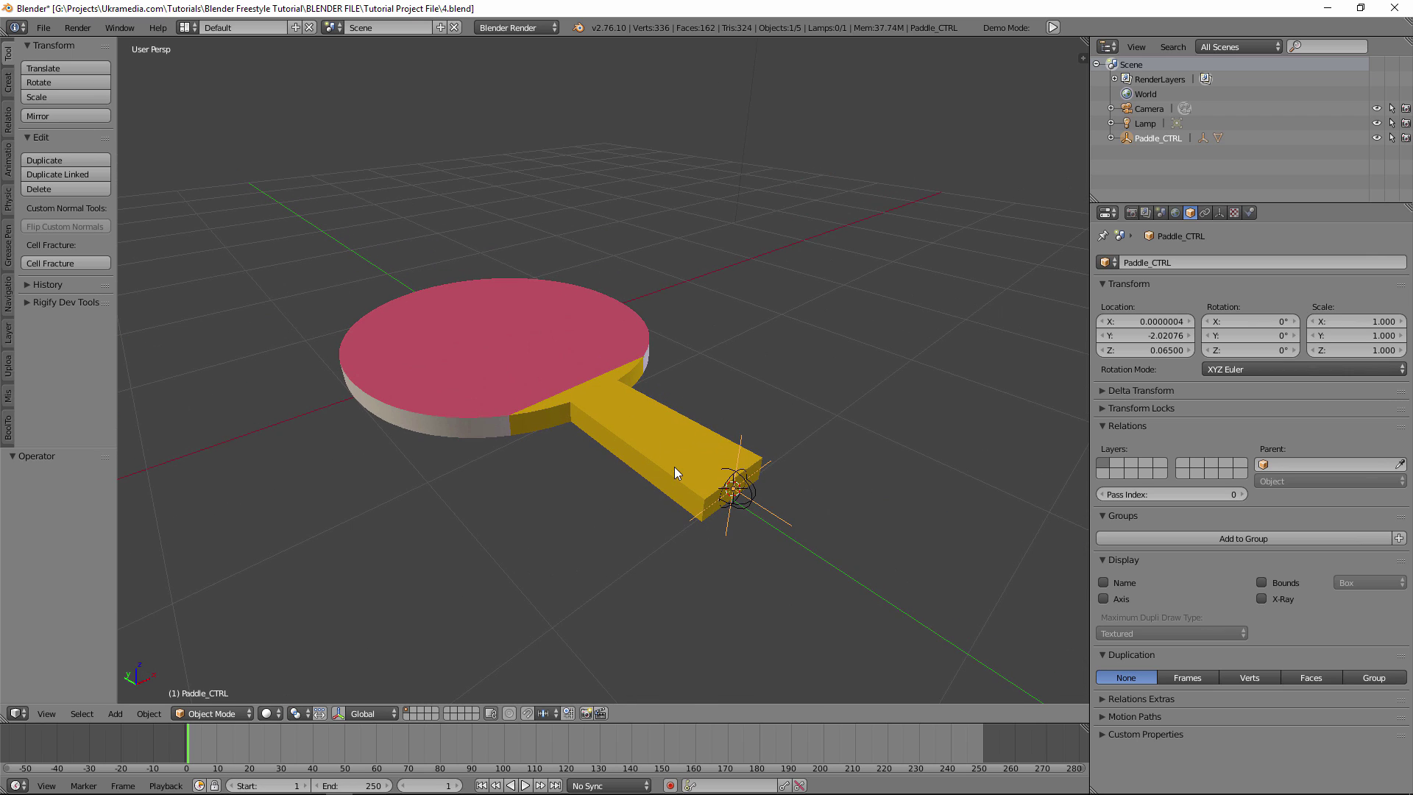
pyautogui.rightClick(579, 383)
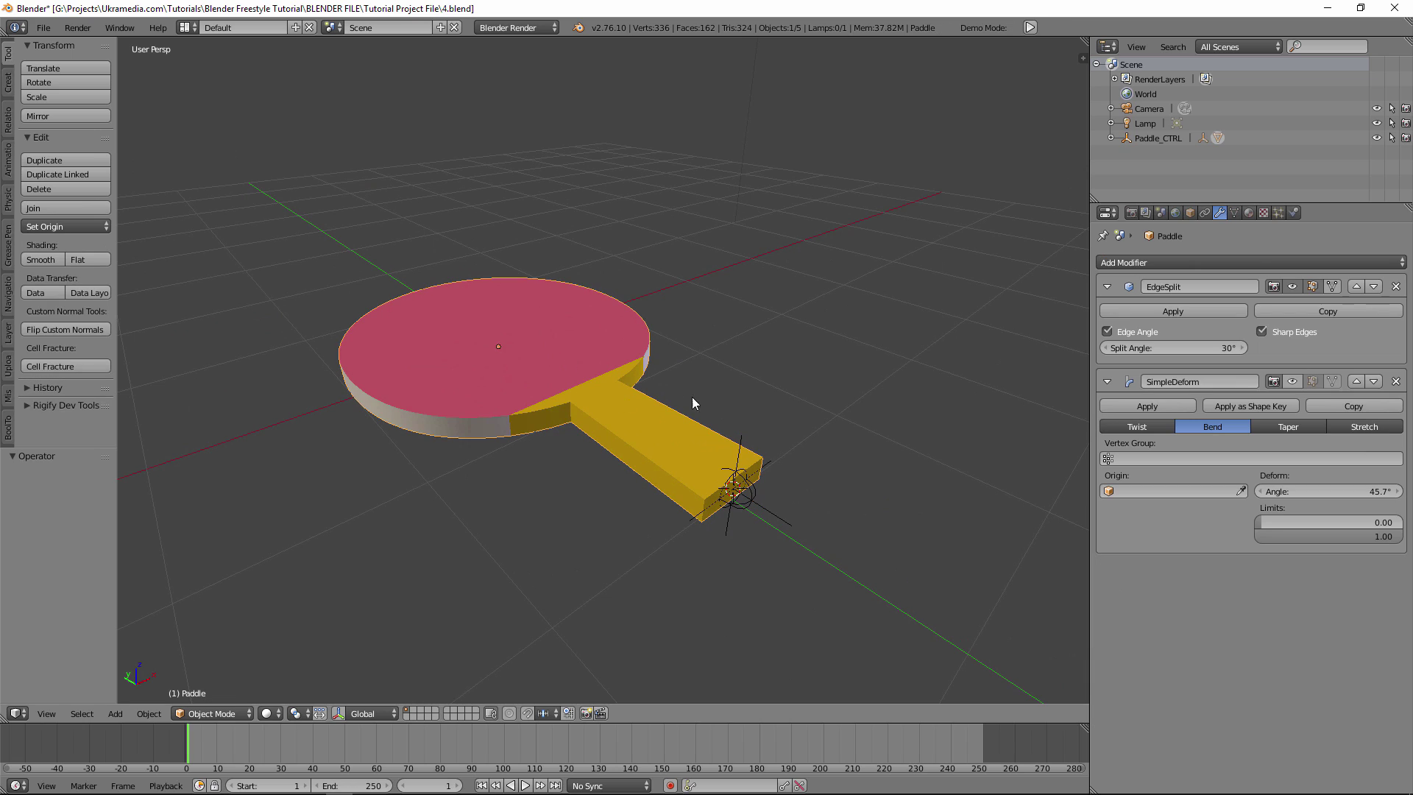
pyautogui.click(1294, 382)
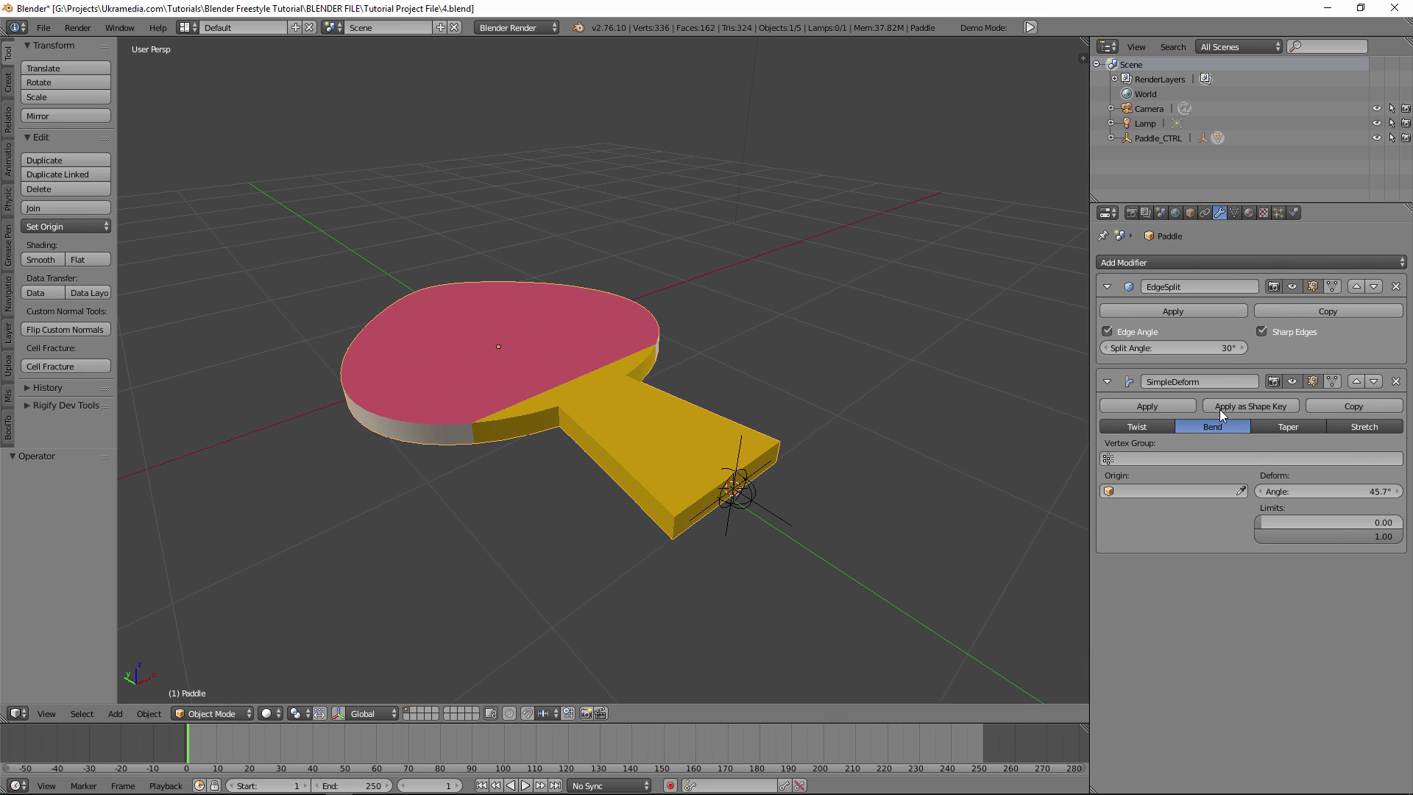
pyautogui.moveTo(1308, 489)
pyautogui.mouseDown()
pyautogui.moveTo(1287, 491)
pyautogui.moveTo(1305, 499)
pyautogui.mouseUp()
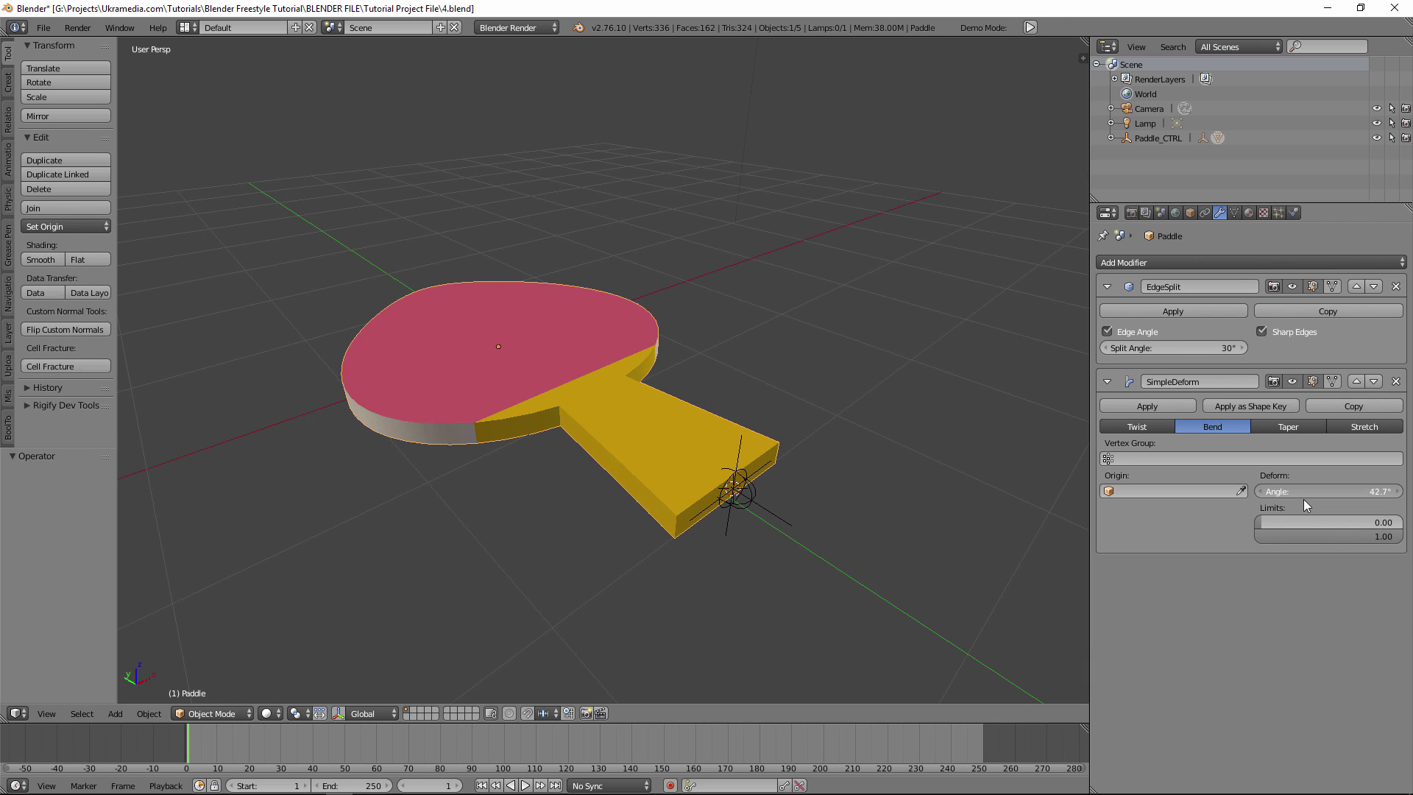
# Assign the Origin empty as the SimpleDeform modifier's origin and adjust the bend angle to about 37.5°
pyautogui.click(1165, 492)
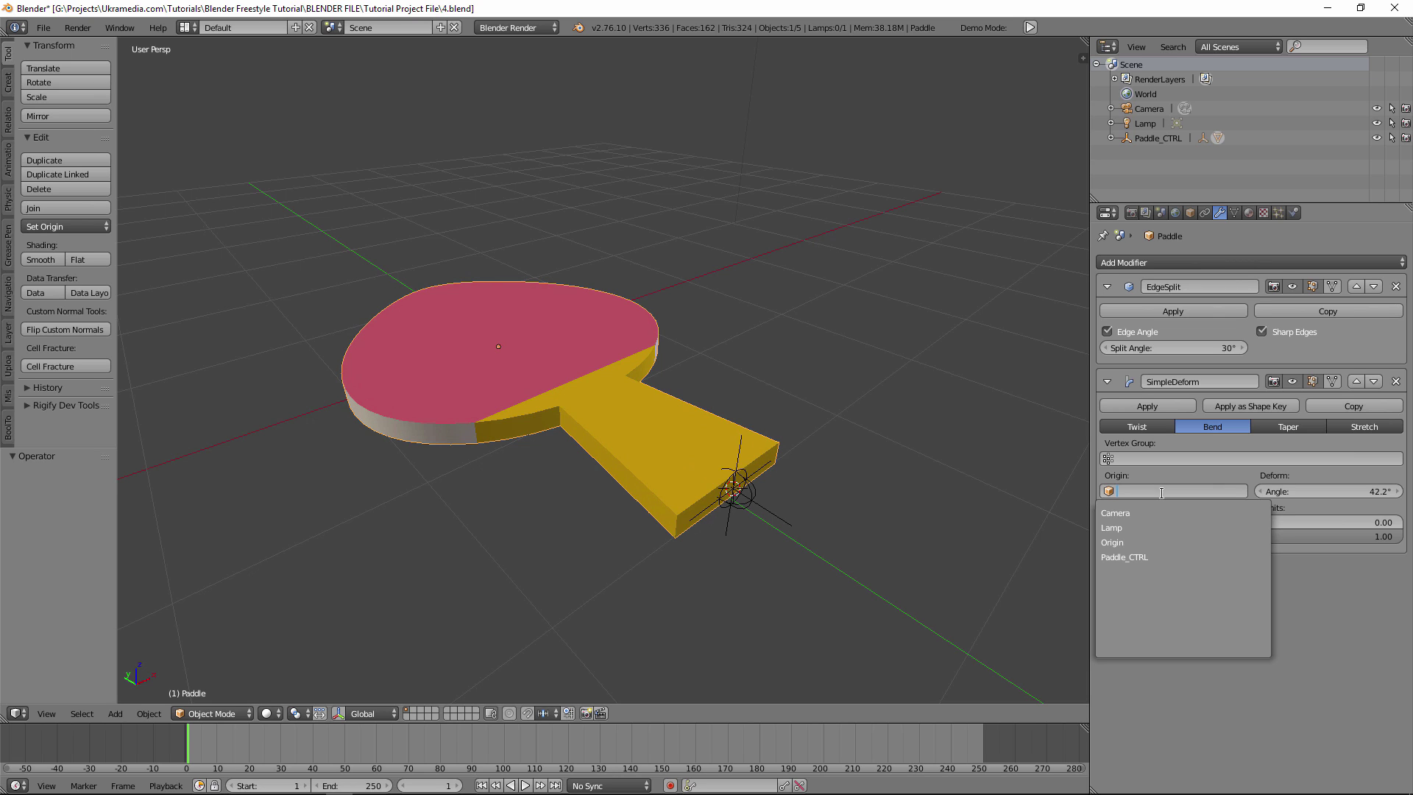
pyautogui.click(1146, 543)
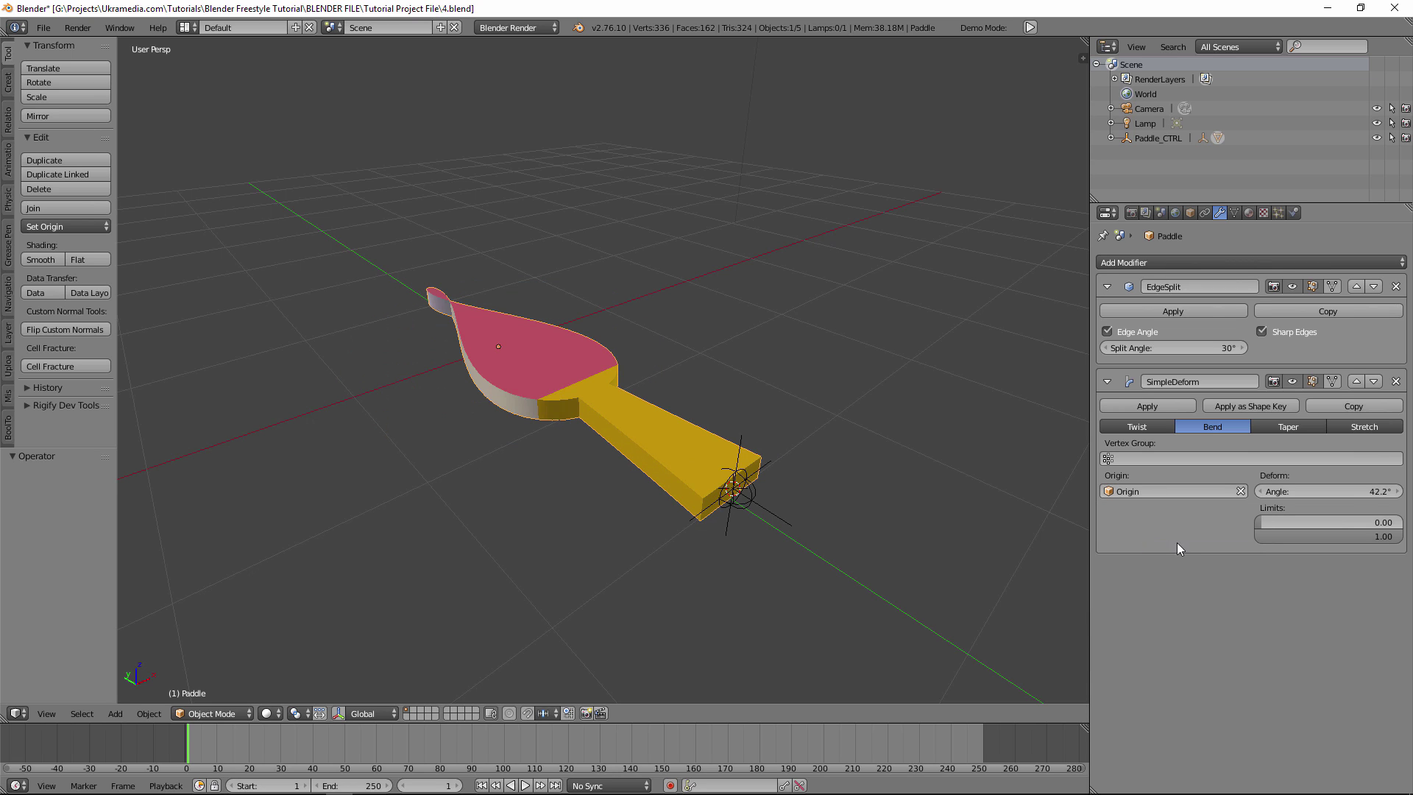
pyautogui.moveTo(1353, 500); pyautogui.dragTo(1046, 501)
# Turn on the 3D manipulator with the Origin empty selected, try moving the empty, and undo the move
pyautogui.rightClick(758, 505)
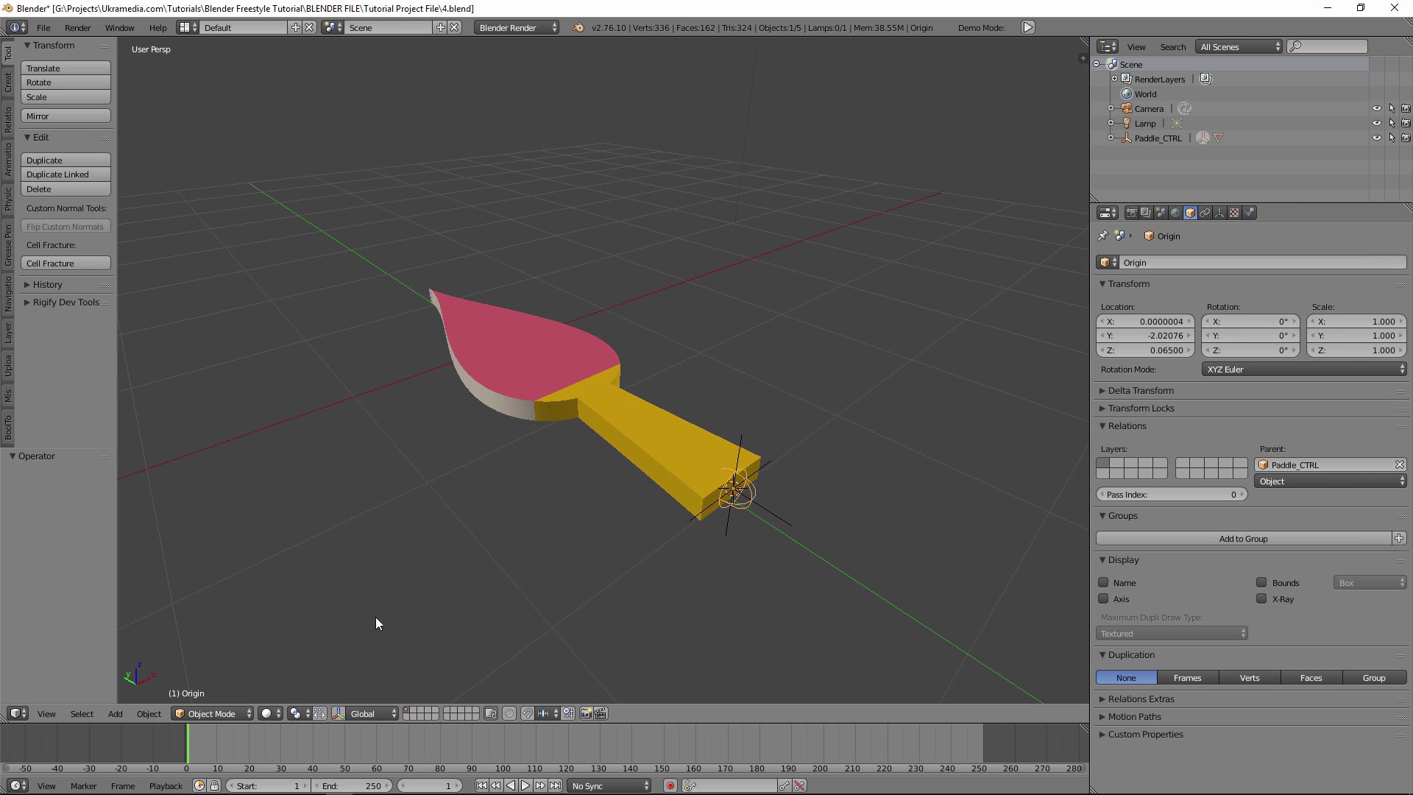
pyautogui.click(340, 714)
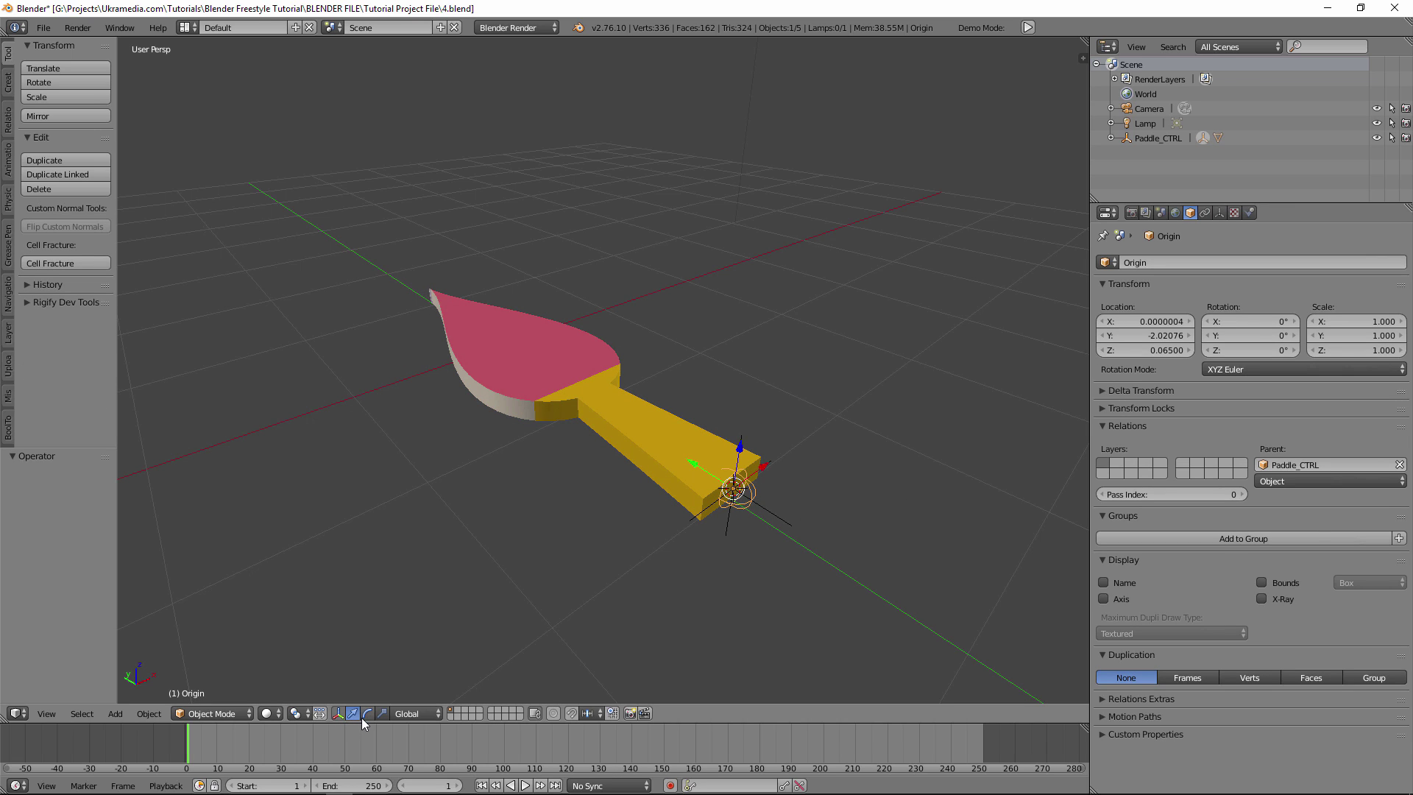
pyautogui.moveTo(685, 463); pyautogui.dragTo(633, 402)
pyautogui.hotkey('ctrl', 'z')
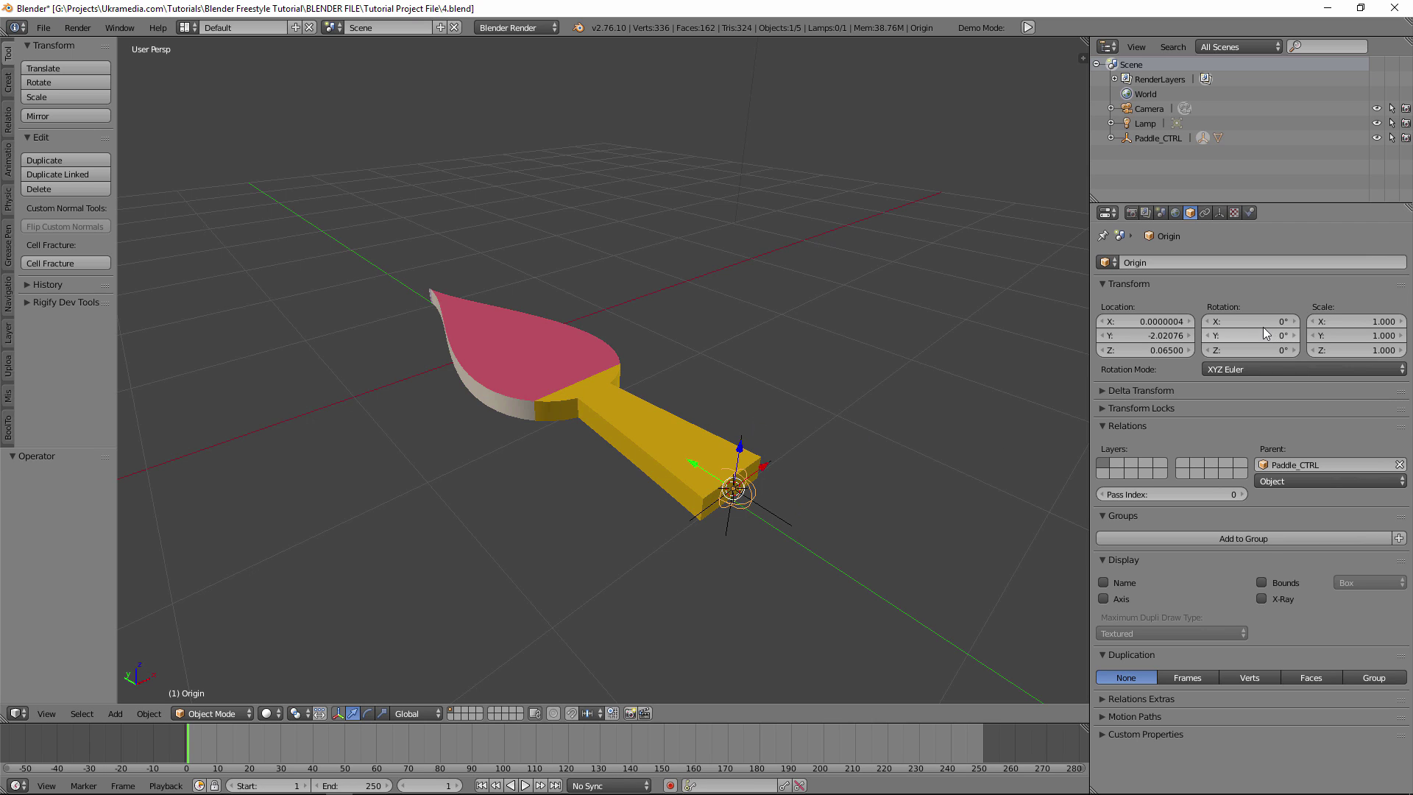
# Set the Origin empty's rotation to 90° on X and 90° on Z
pyautogui.moveTo(1247, 321); pyautogui.dragTo(1303, 322)
pyautogui.click(1239, 321)
pyautogui.write('90')
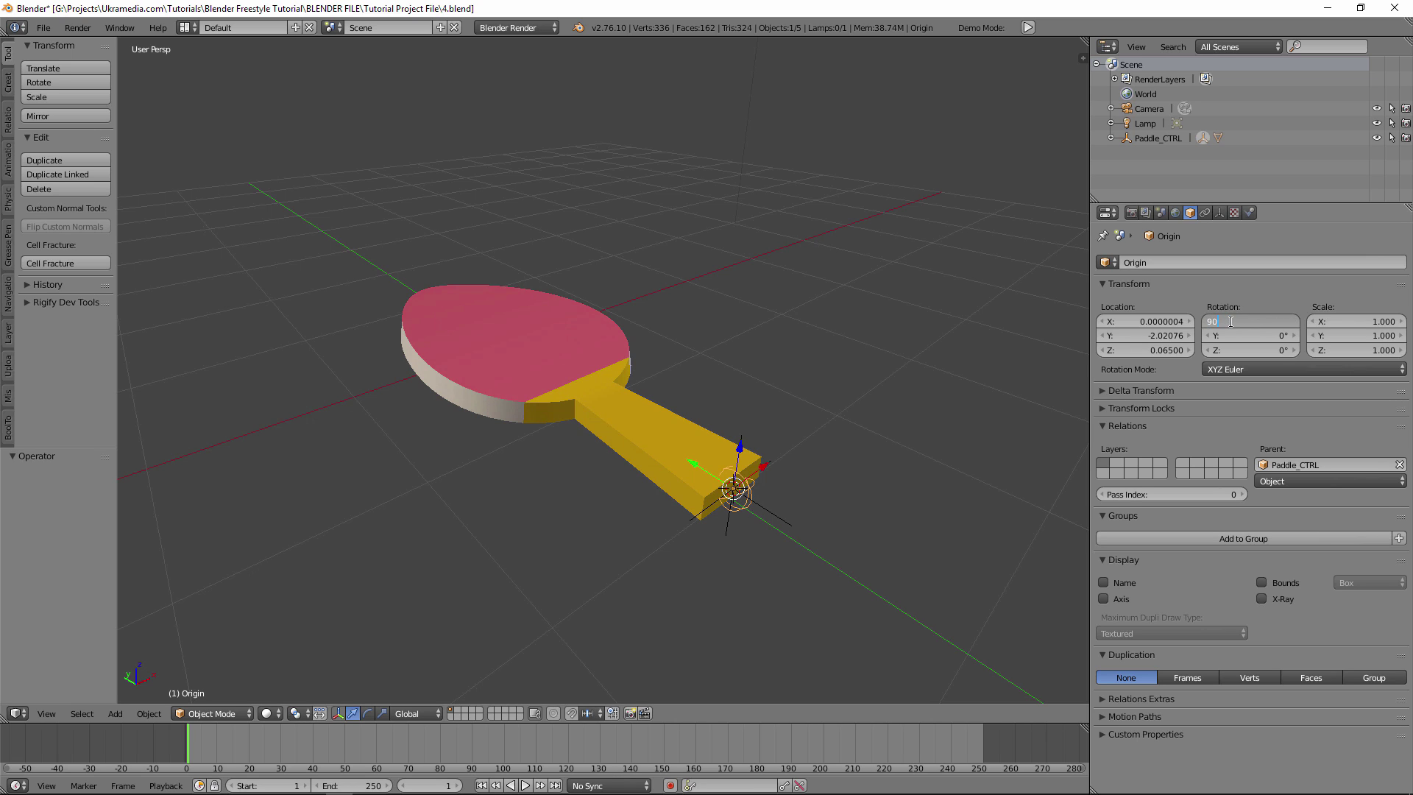
pyautogui.press('Return')
pyautogui.moveTo(1238, 349); pyautogui.dragTo(1243, 350)
pyautogui.click(1238, 349)
pyautogui.write('90')
pyautogui.press('Return')
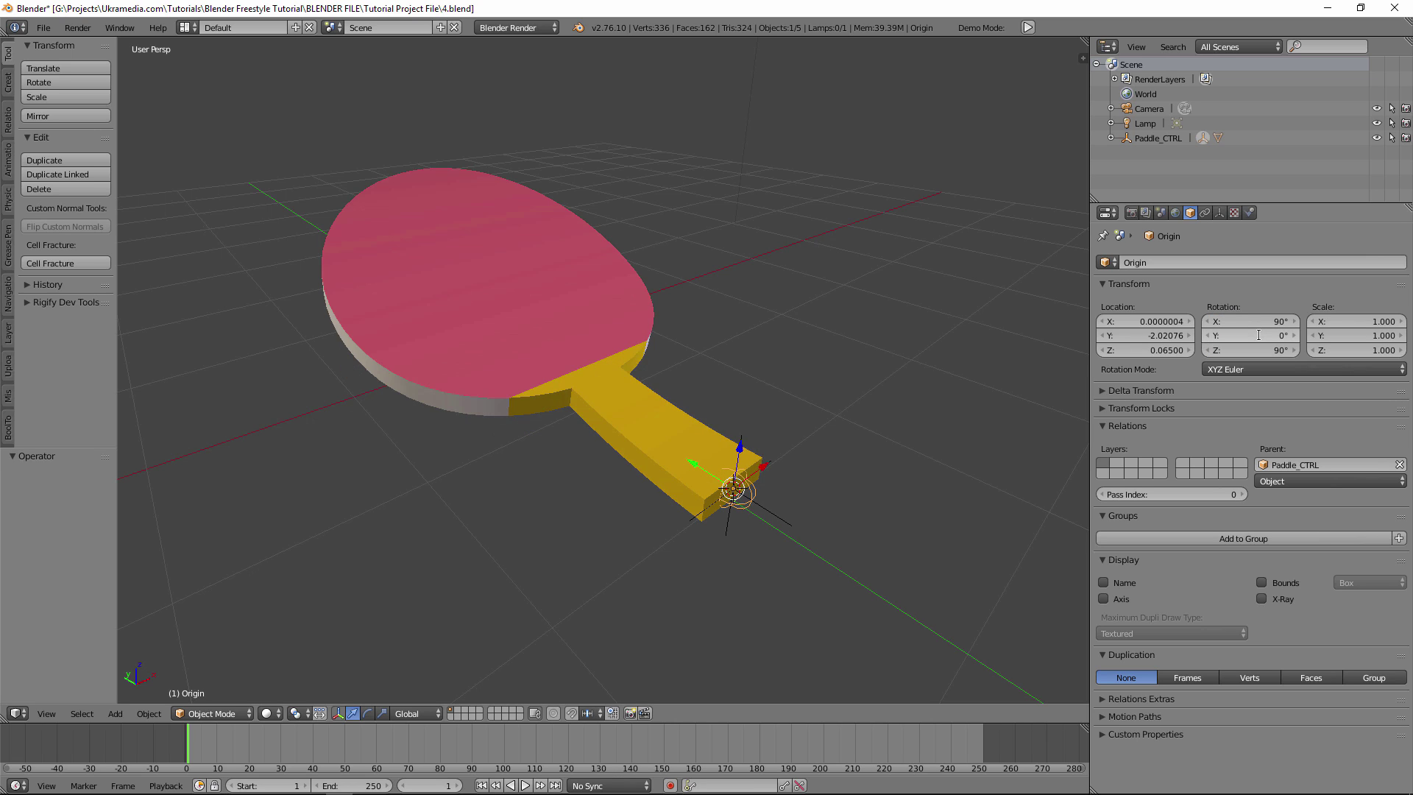
# Straighten the paddle by reducing its SimpleDeform bend angle to about -0.3°
pyautogui.moveTo(810, 492); pyautogui.dragTo(845, 488, button='middle')
pyautogui.rightClick(635, 388)
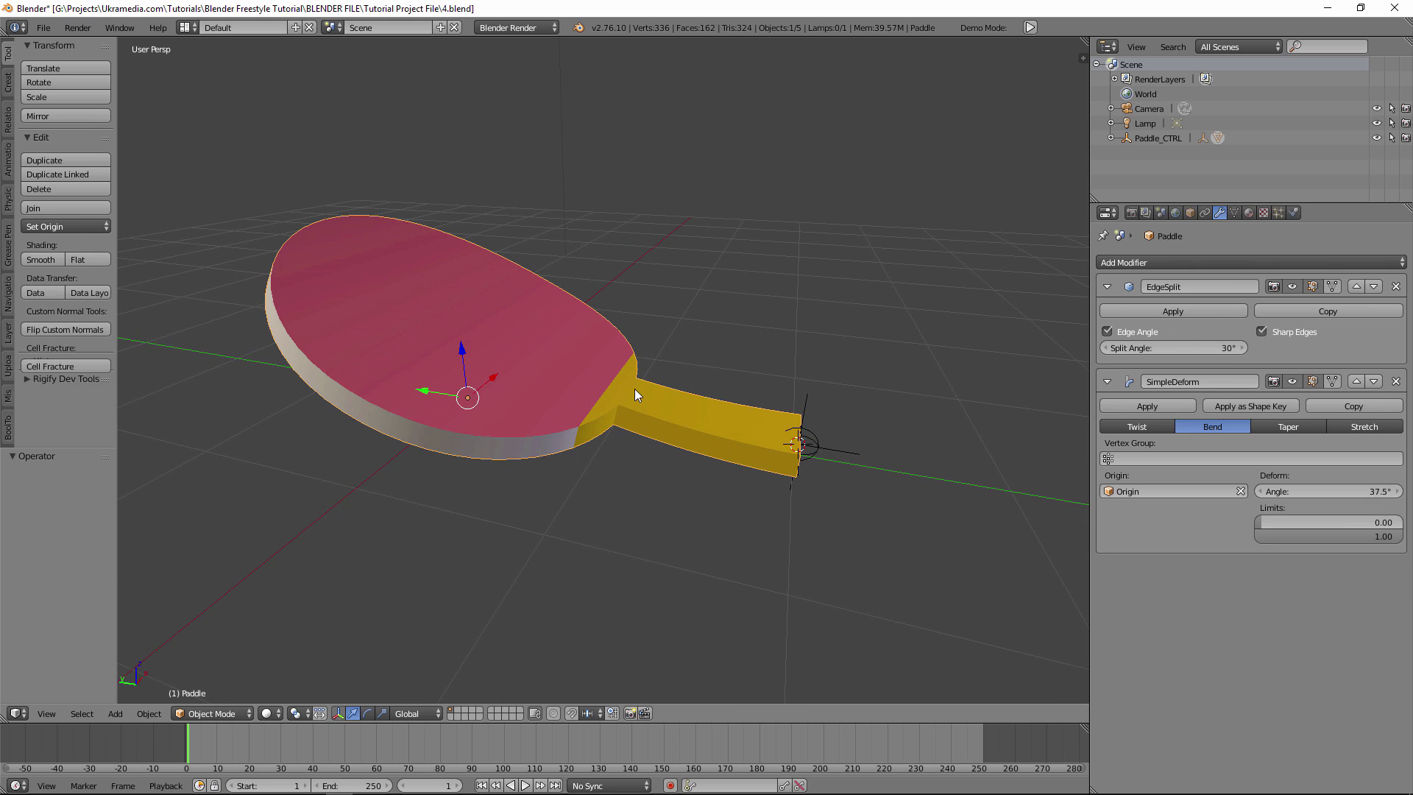
pyautogui.moveTo(1331, 491)
pyautogui.mouseDown()
pyautogui.moveTo(1266, 491)
pyautogui.moveTo(1351, 491)
pyautogui.moveTo(1303, 491)
pyautogui.mouseUp()
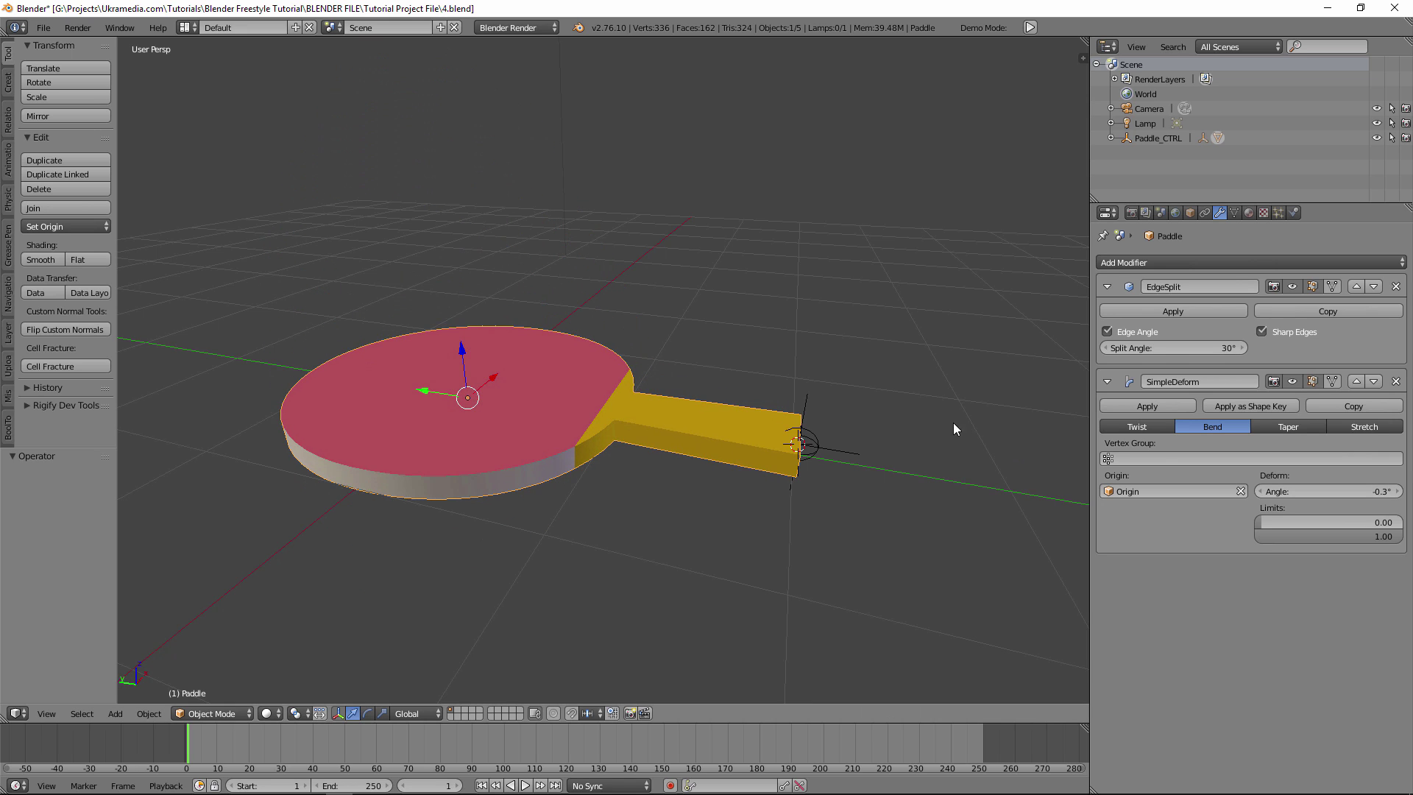
pyautogui.moveTo(953, 422); pyautogui.dragTo(872, 451, button='middle')
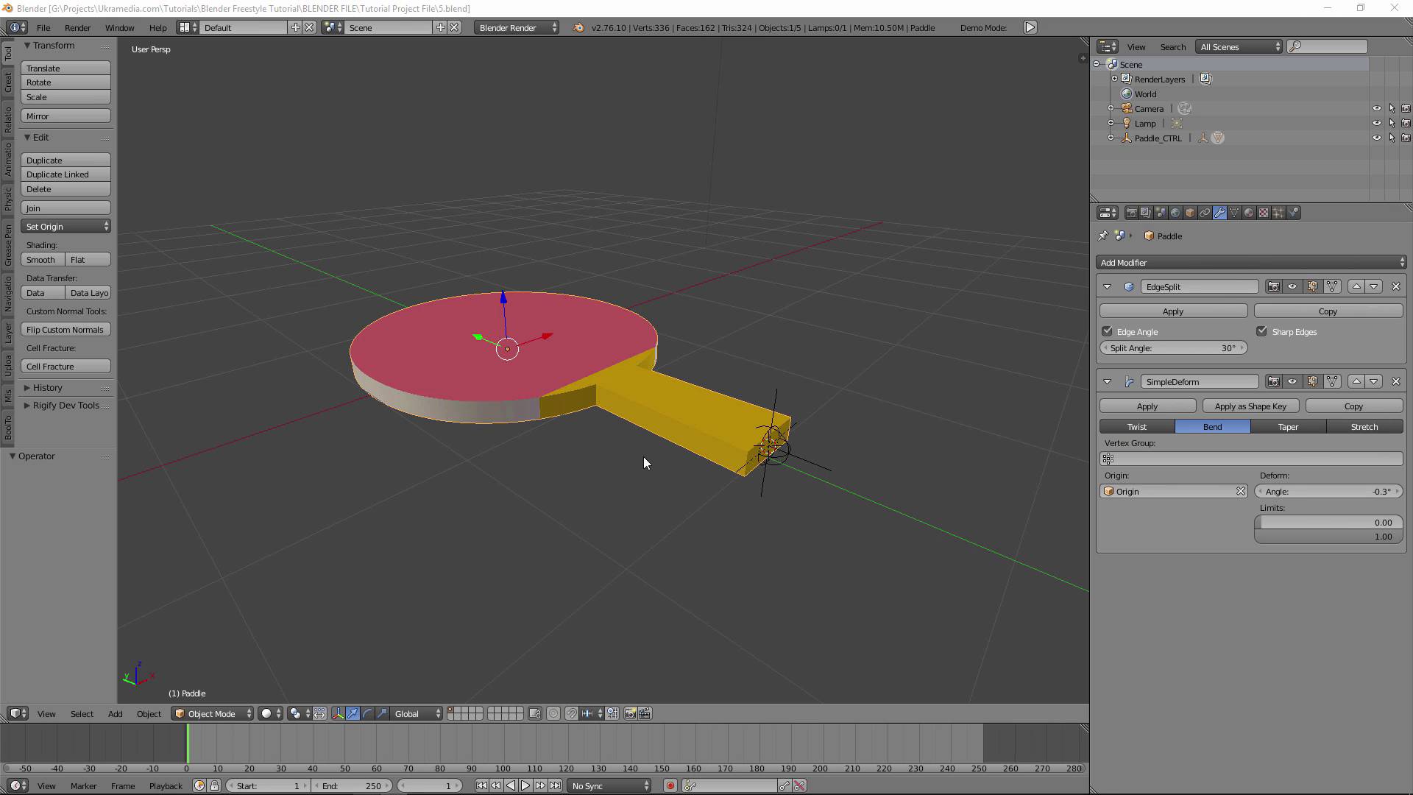
# Switch to the Animation screen layout, with the timeline's frame range set from 0 to 34 and fitted to view
pyautogui.click(187, 28)
pyautogui.click(224, 64)
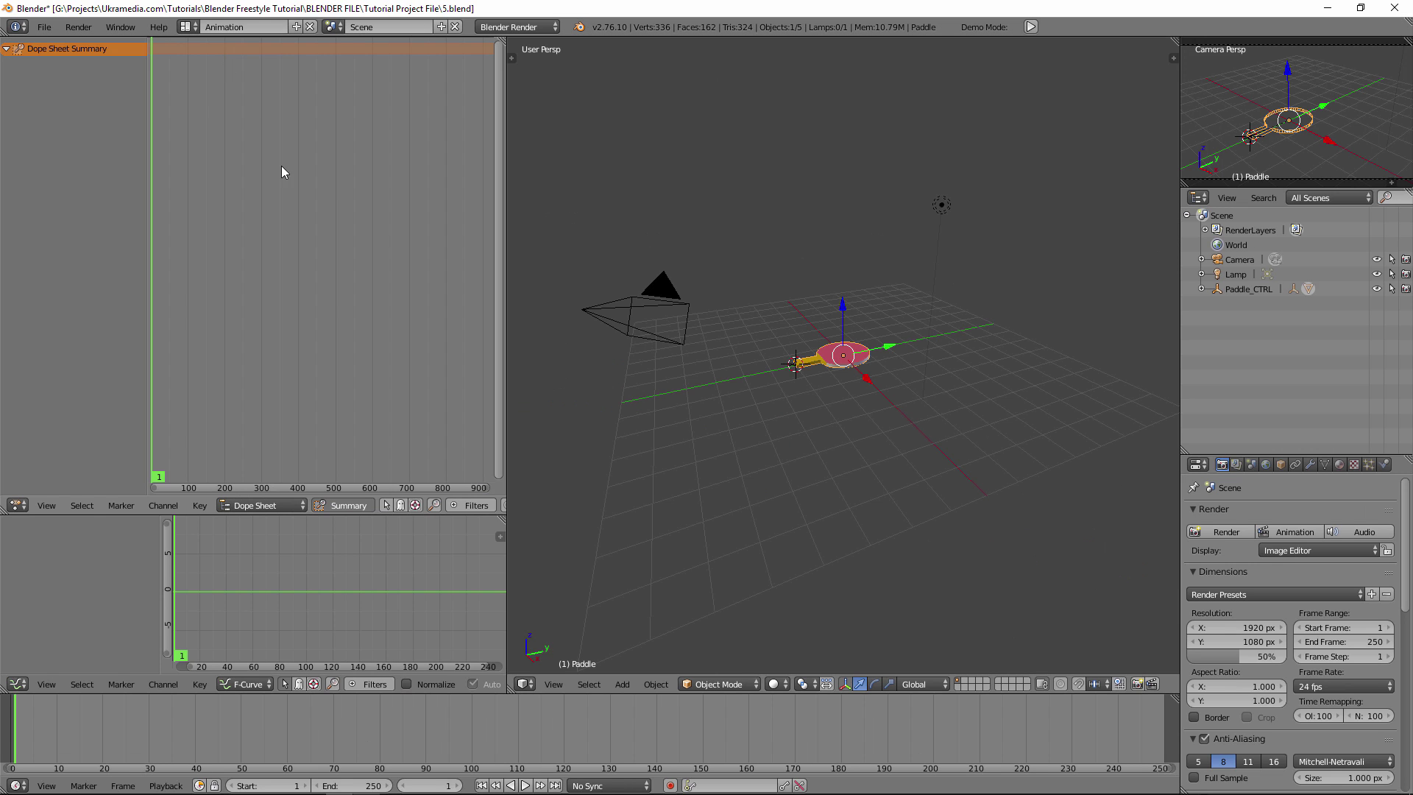
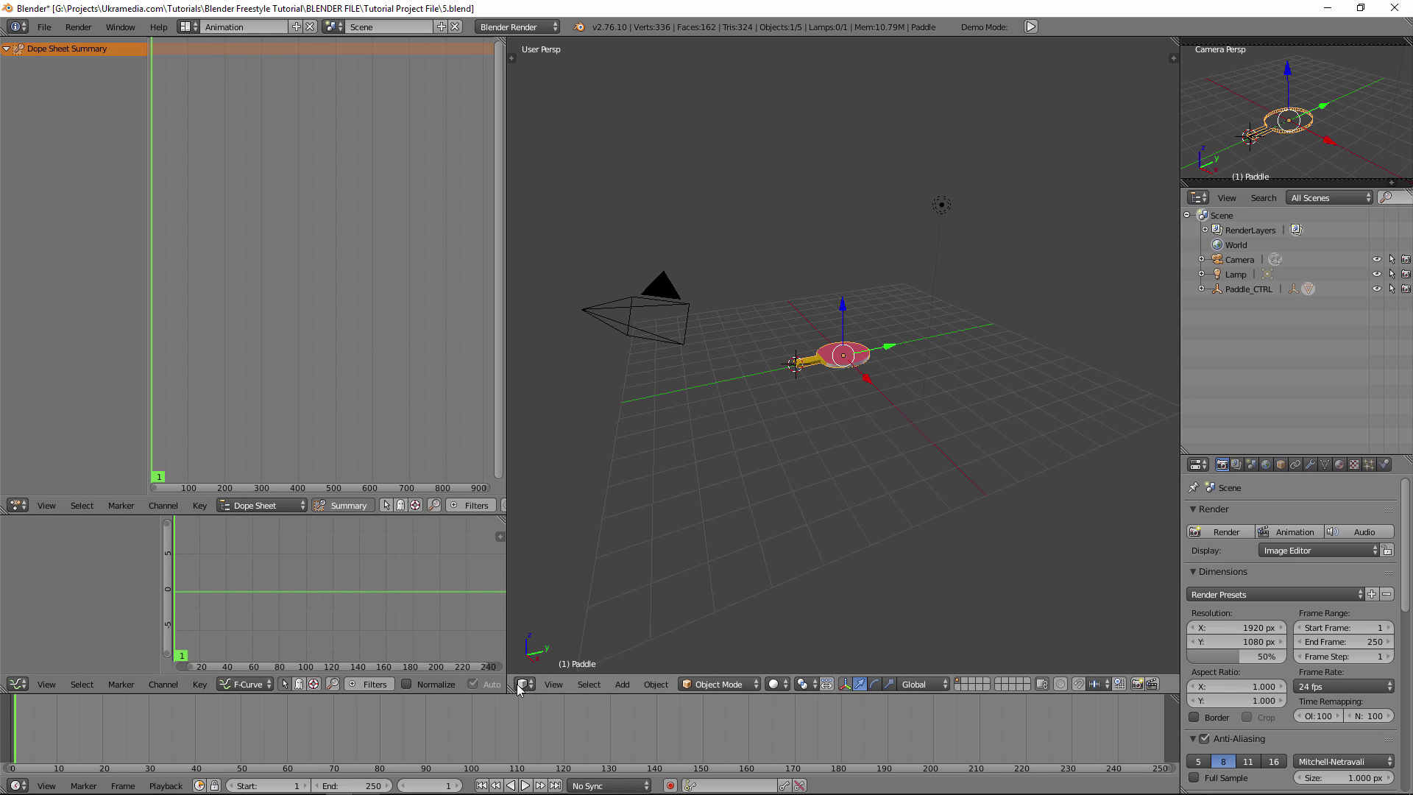
pyautogui.click(289, 786)
pyautogui.write('0')
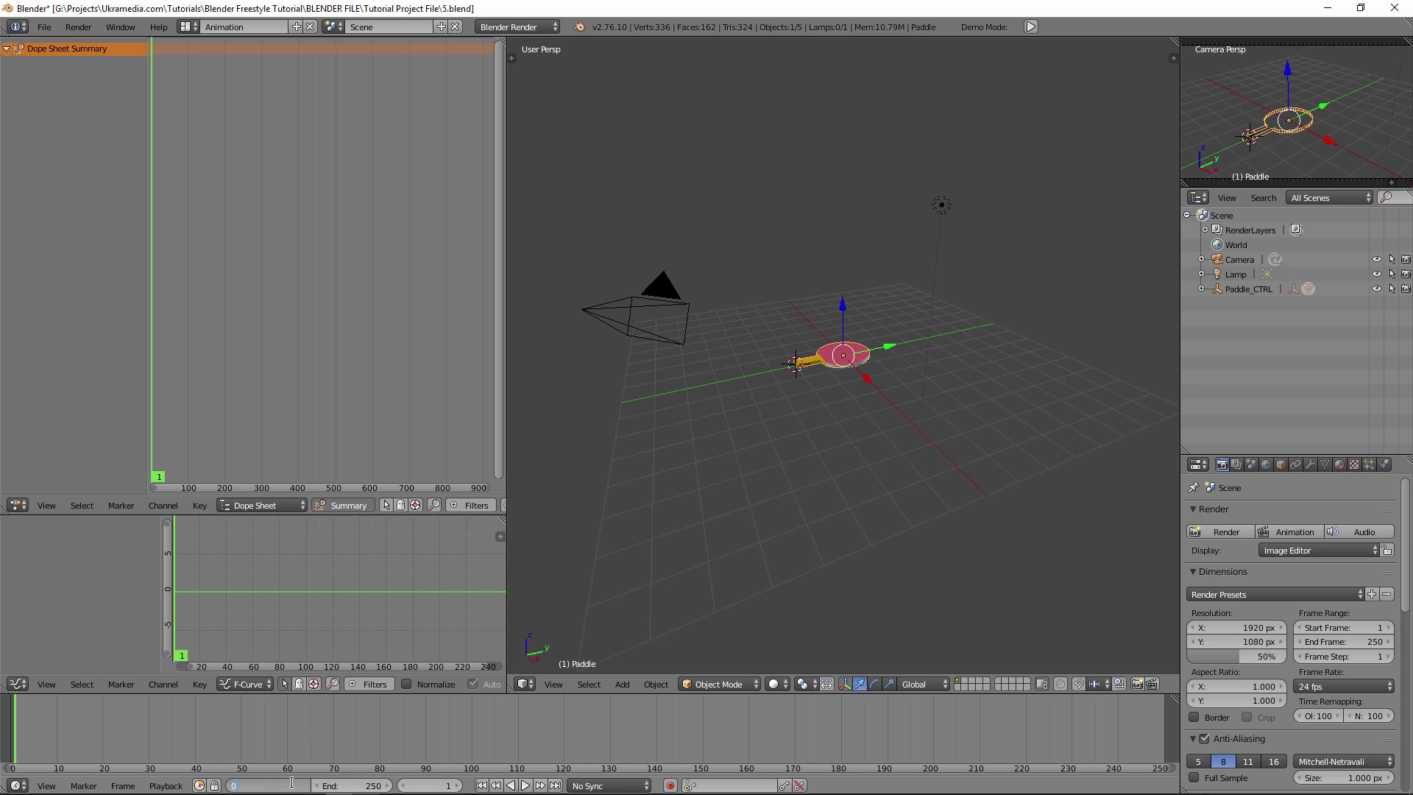
pyautogui.press('Return')
pyautogui.click(355, 786)
pyautogui.write('34')
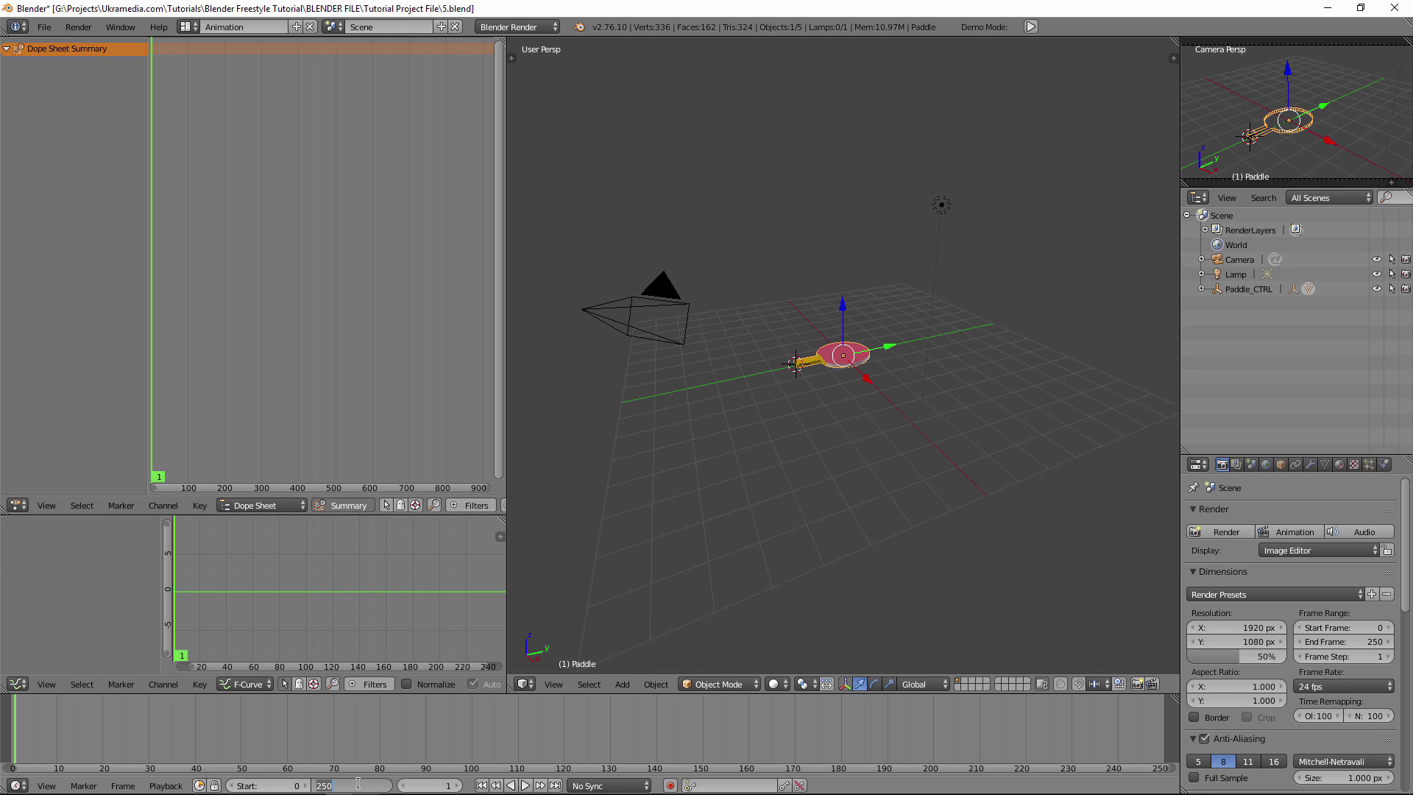
pyautogui.press('Return')
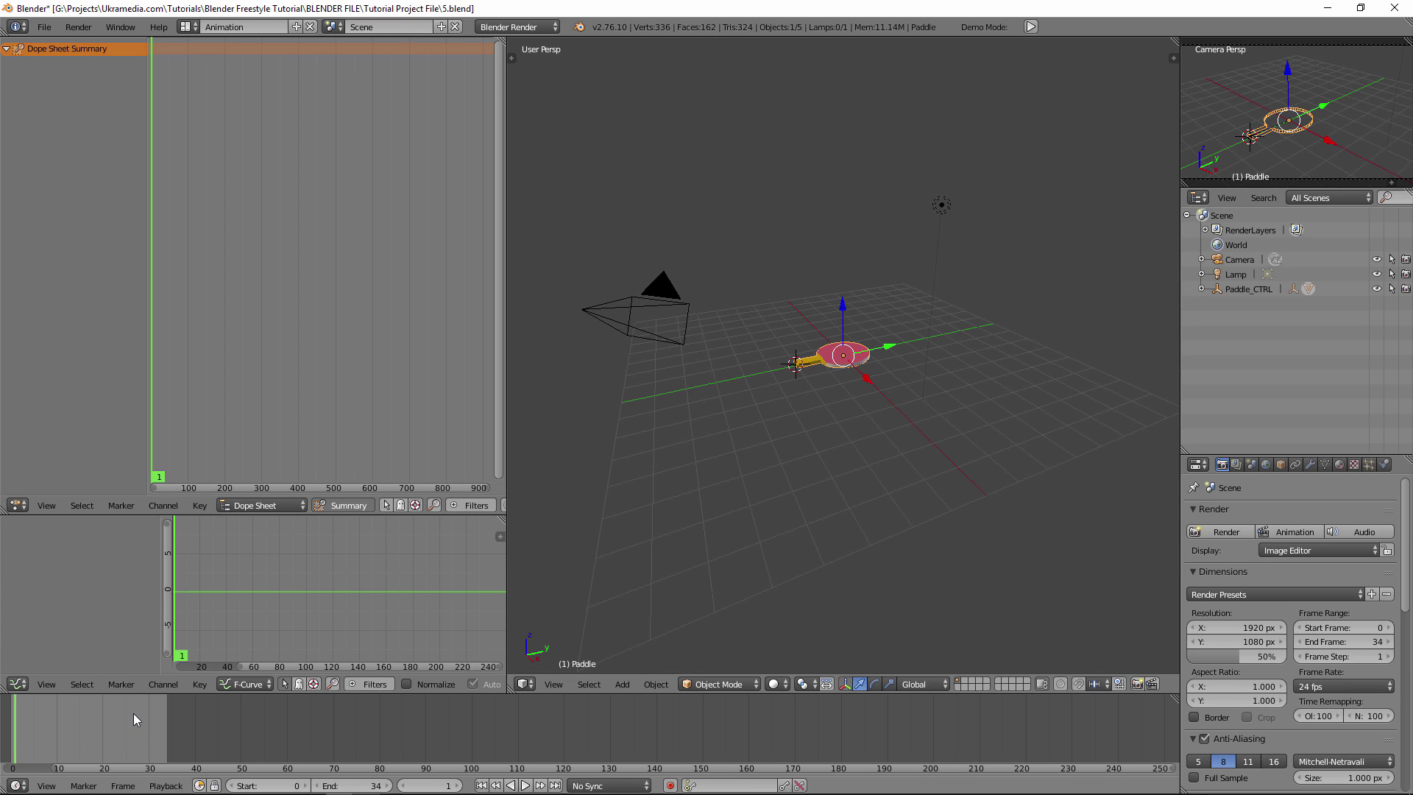
pyautogui.press('Home')
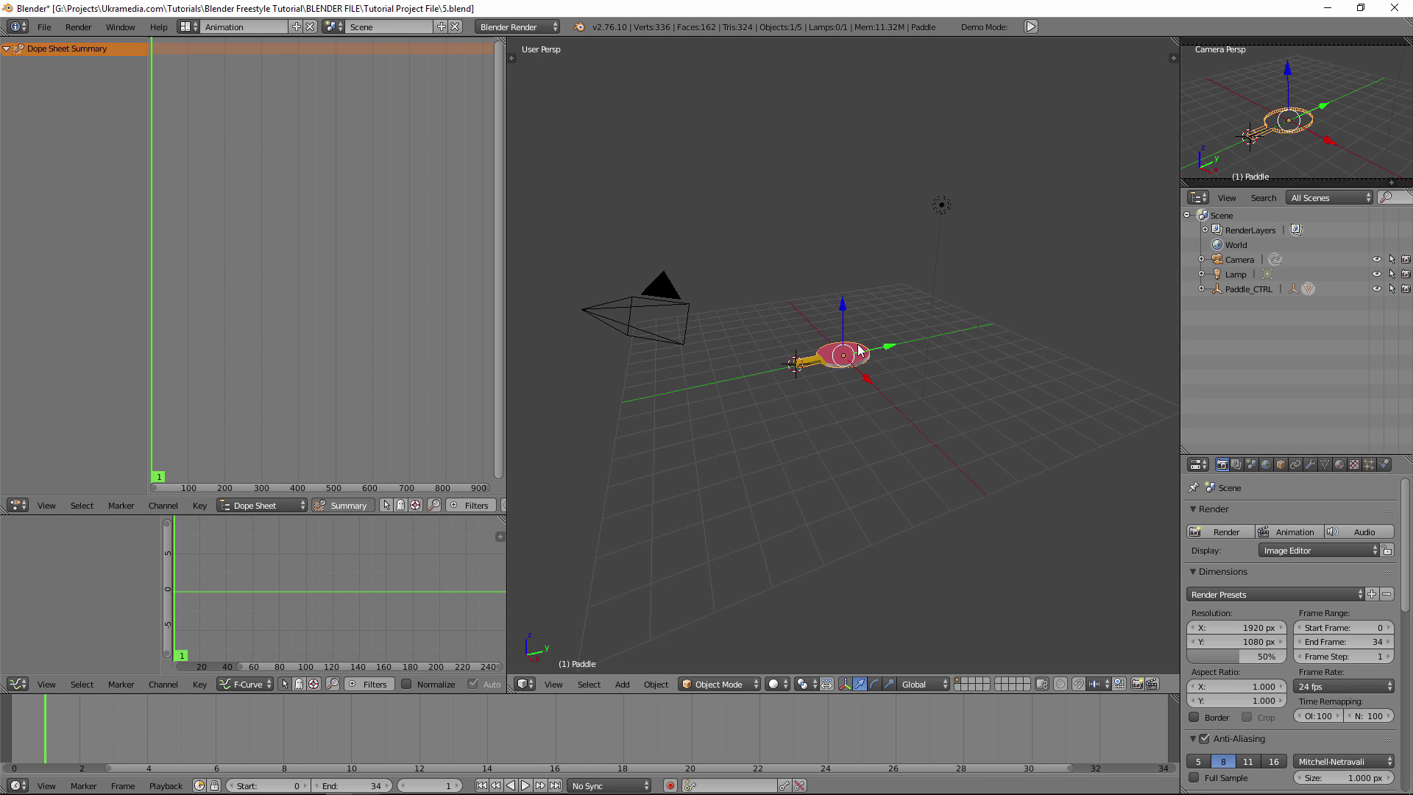
# Display the paddle's modifiers and enlarge the properties editor to show the full SimpleDeform settings
pyautogui.scroll(4, 859, 352)
pyautogui.scroll(5, 860, 352)
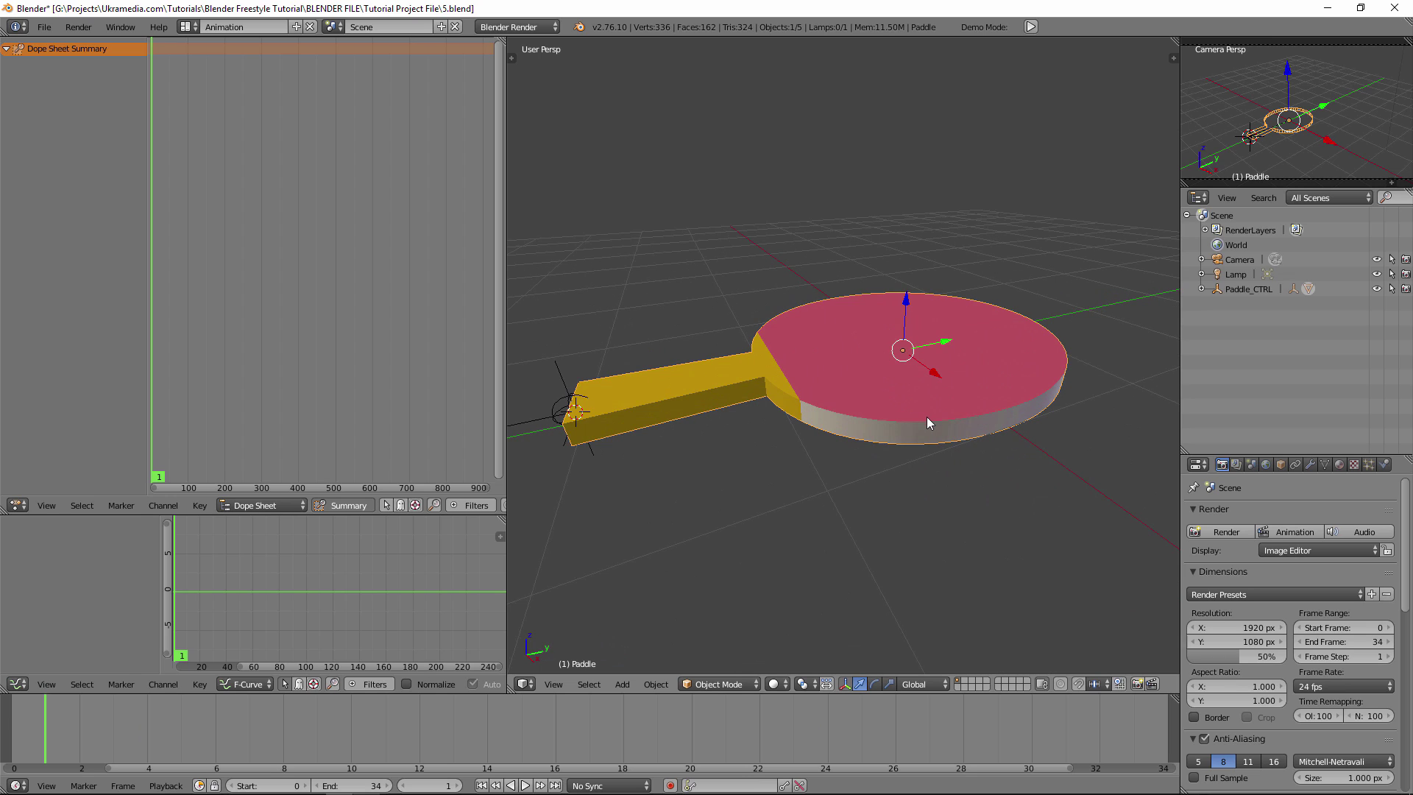
pyautogui.click(1310, 465)
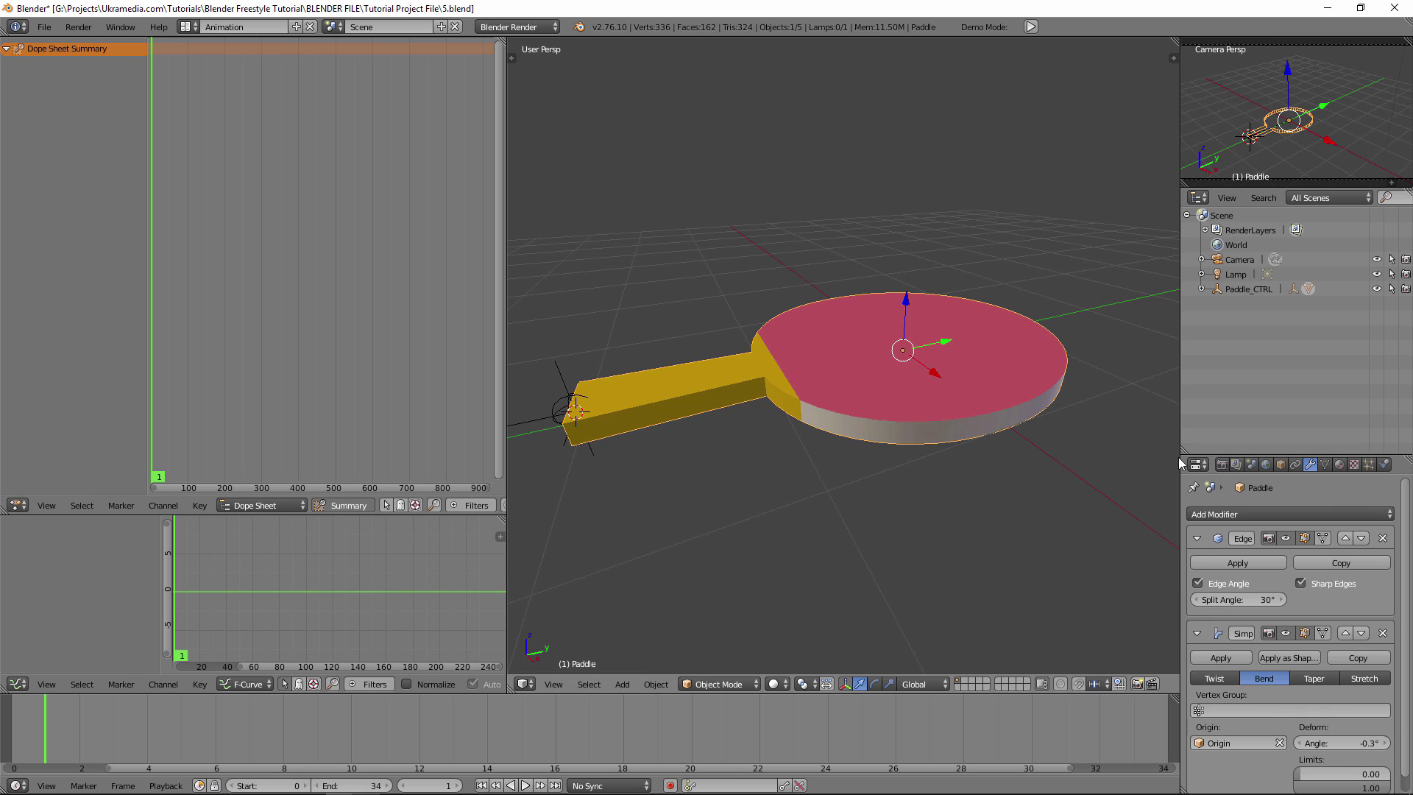
pyautogui.moveTo(1181, 458); pyautogui.dragTo(1116, 458)
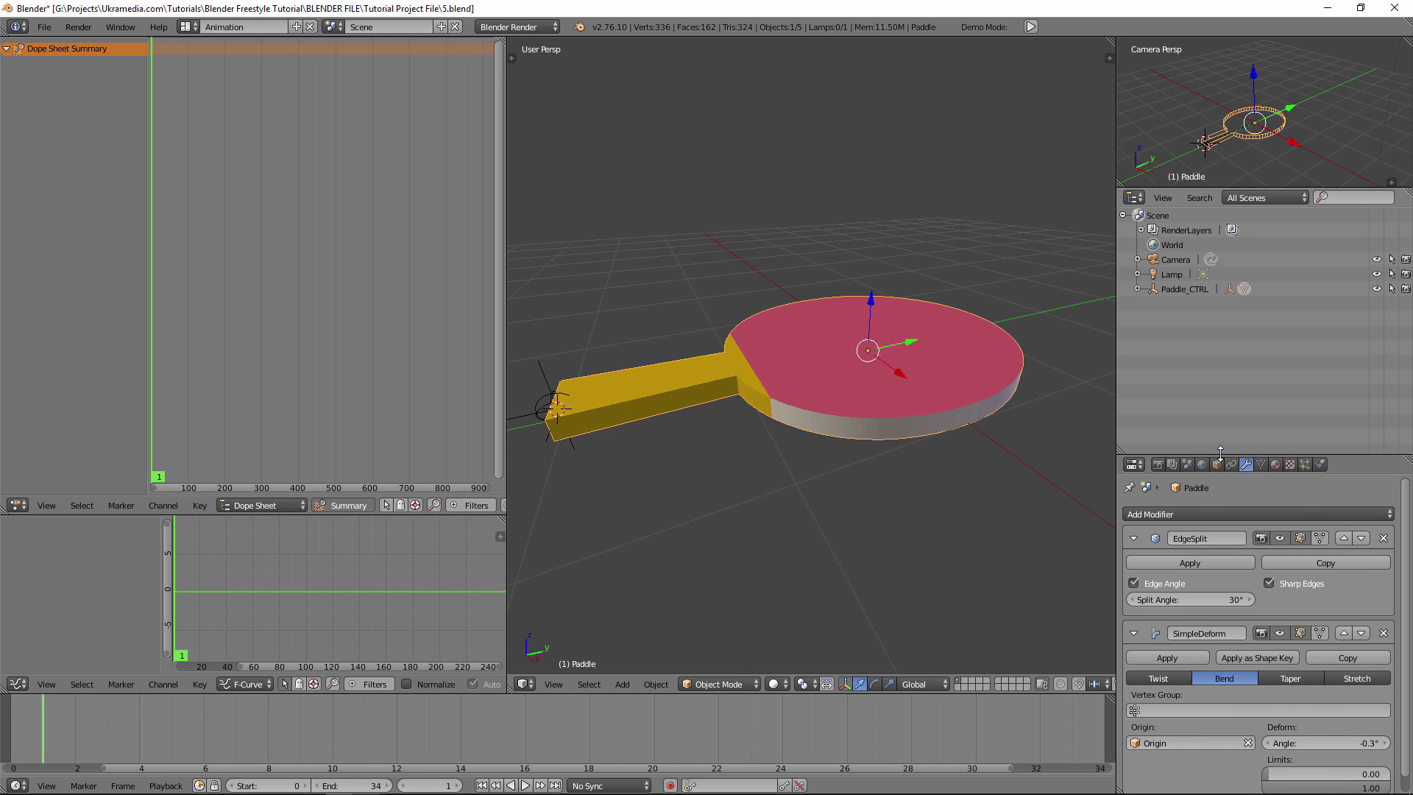
pyautogui.moveTo(1224, 456); pyautogui.dragTo(1226, 302)
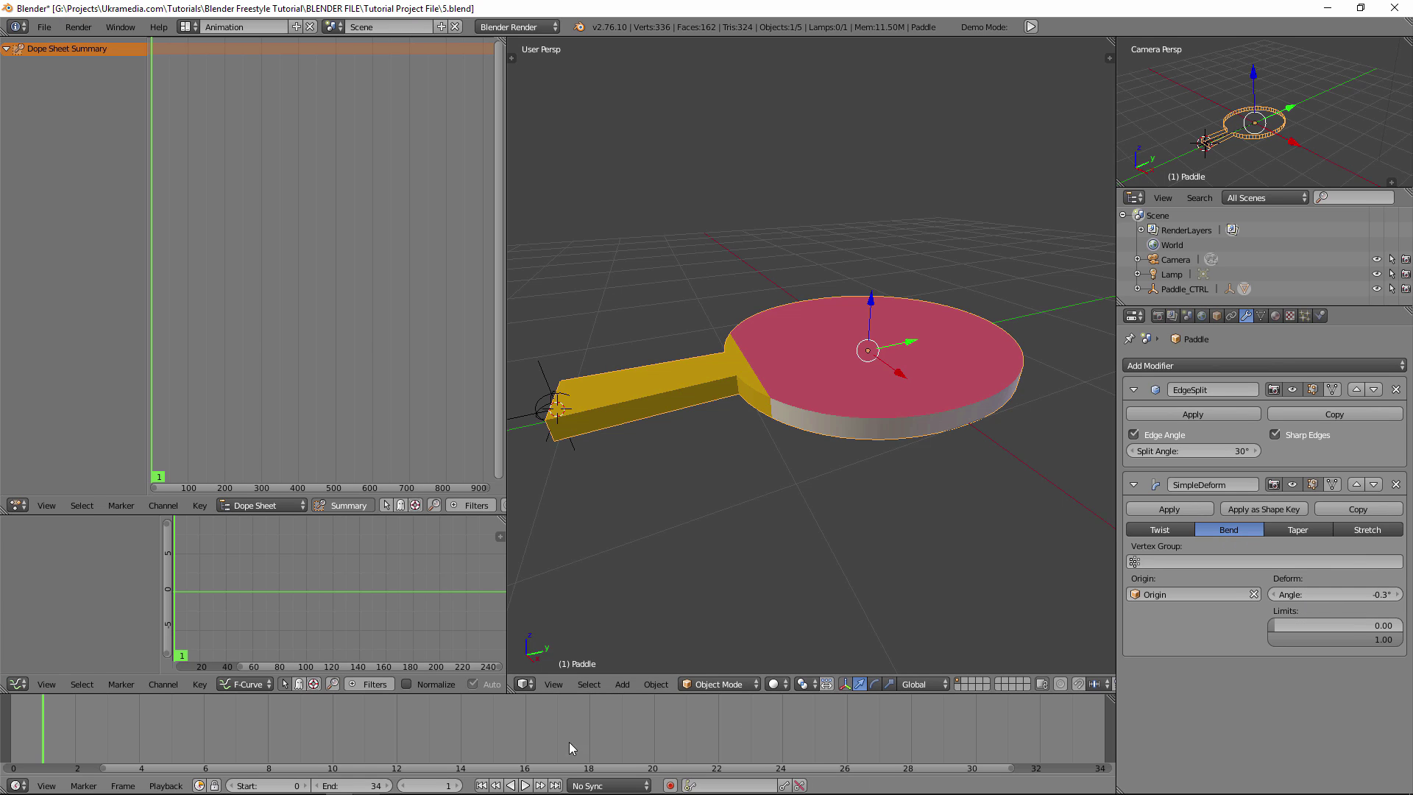
# Go to frame 0 and set the paddle's SimpleDeform bend angle to -35°
pyautogui.click(14, 731)
pyautogui.hotkey('alt', 'a')
pyautogui.hotkey('alt', 'a')
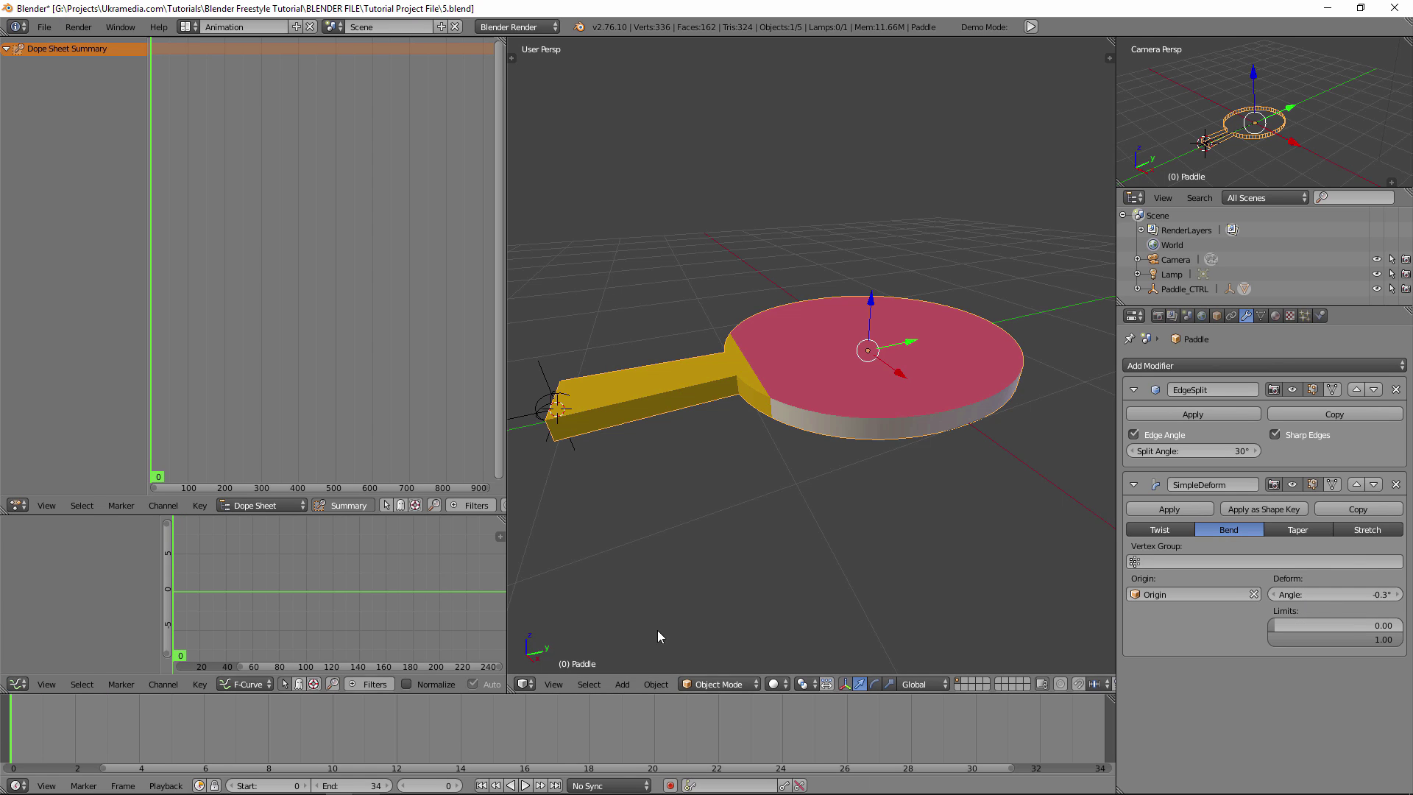
pyautogui.click(1363, 594)
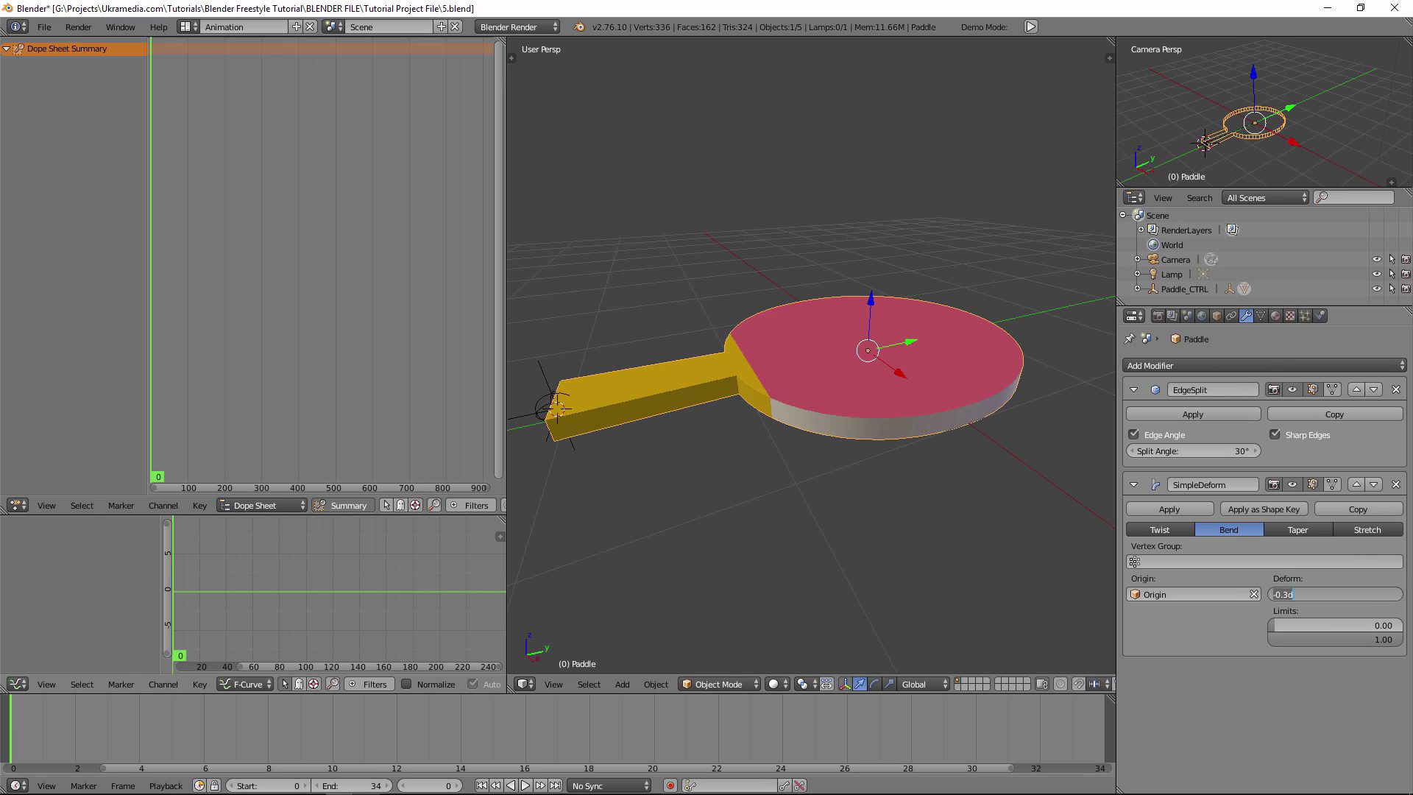
pyautogui.press('BackSpace')
pyautogui.press('Return')
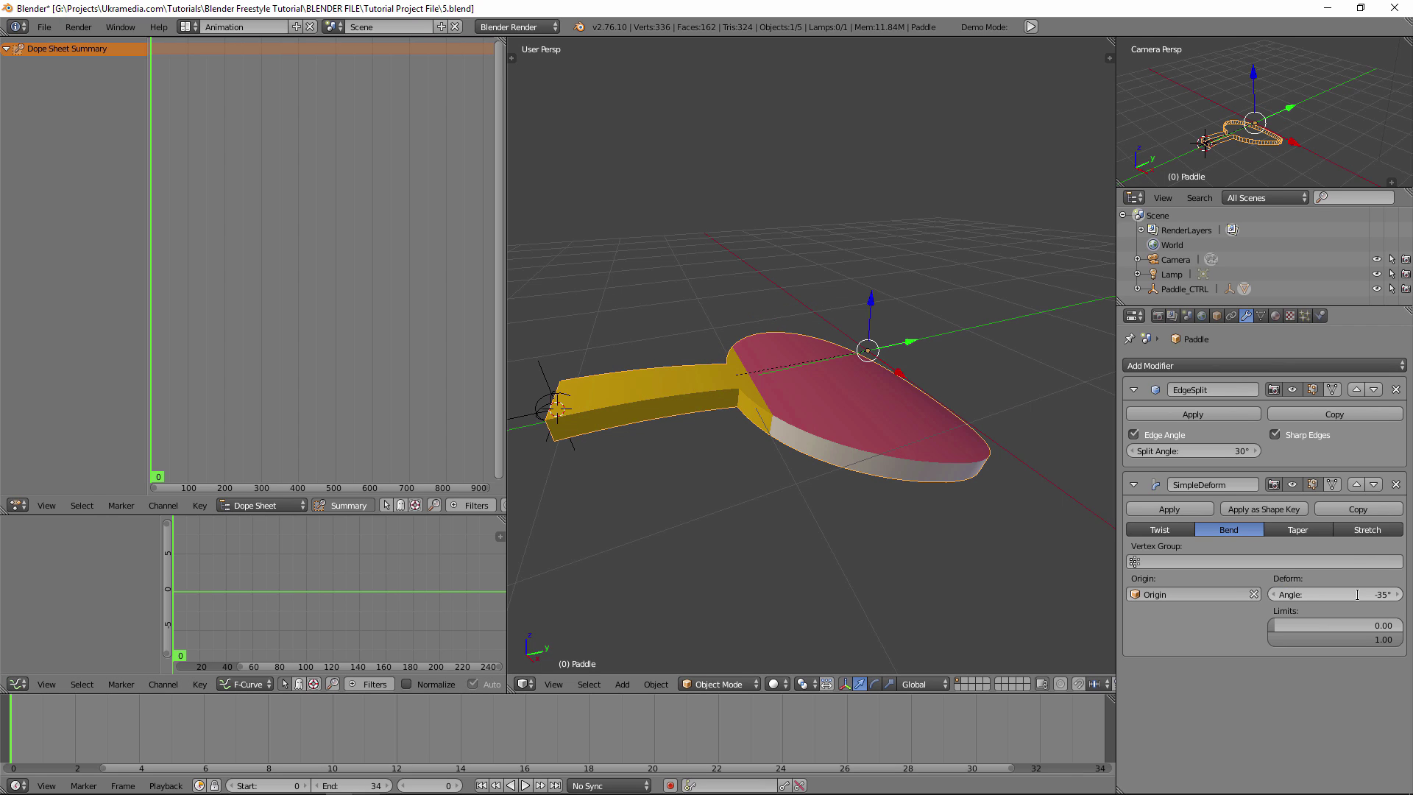
# Keyframe the paddle's SimpleDeform bend angle at -35° on frame 0 and at 35° on frame 6
pyautogui.rightClick(1358, 594)
pyautogui.click(1332, 593)
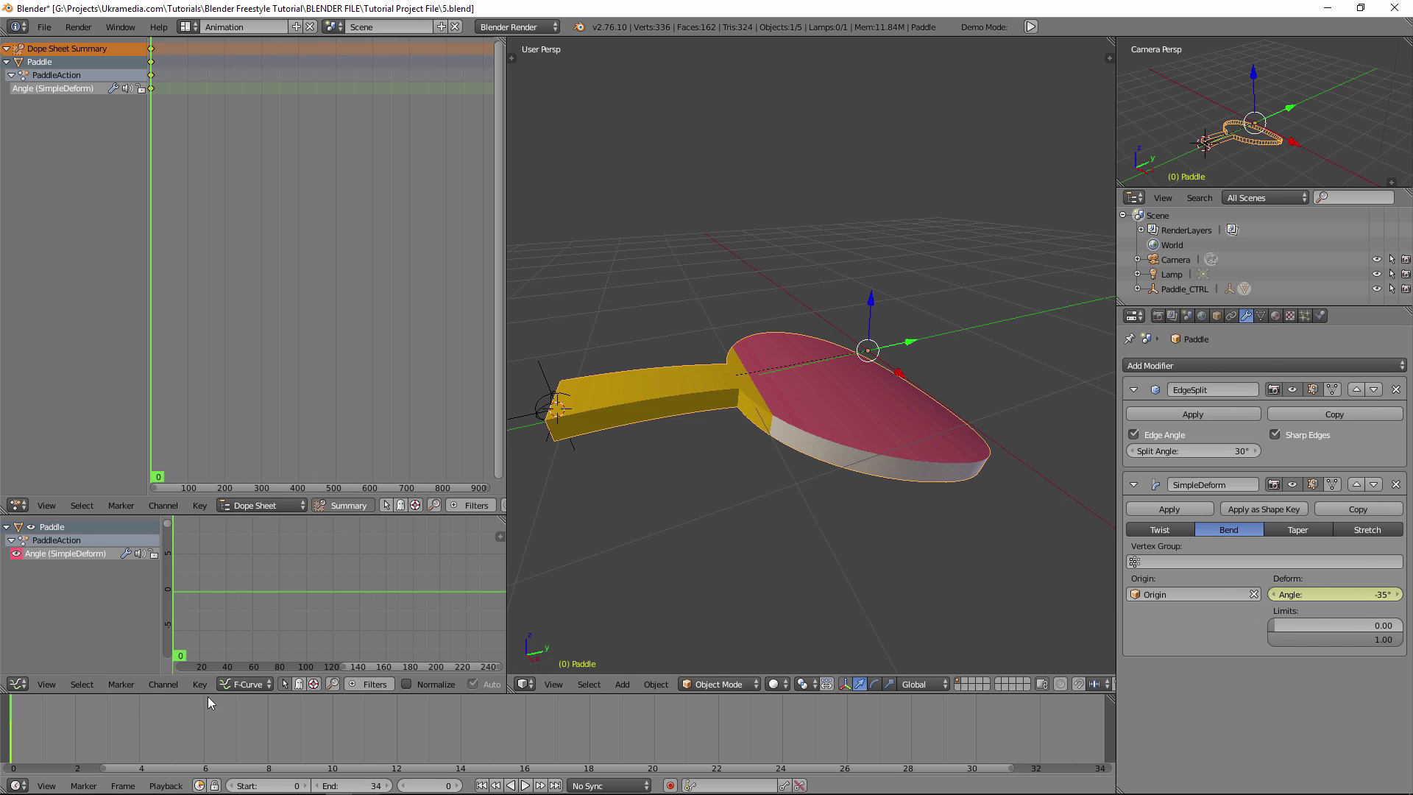
pyautogui.moveTo(813, 490); pyautogui.dragTo(836, 442, button='middle')
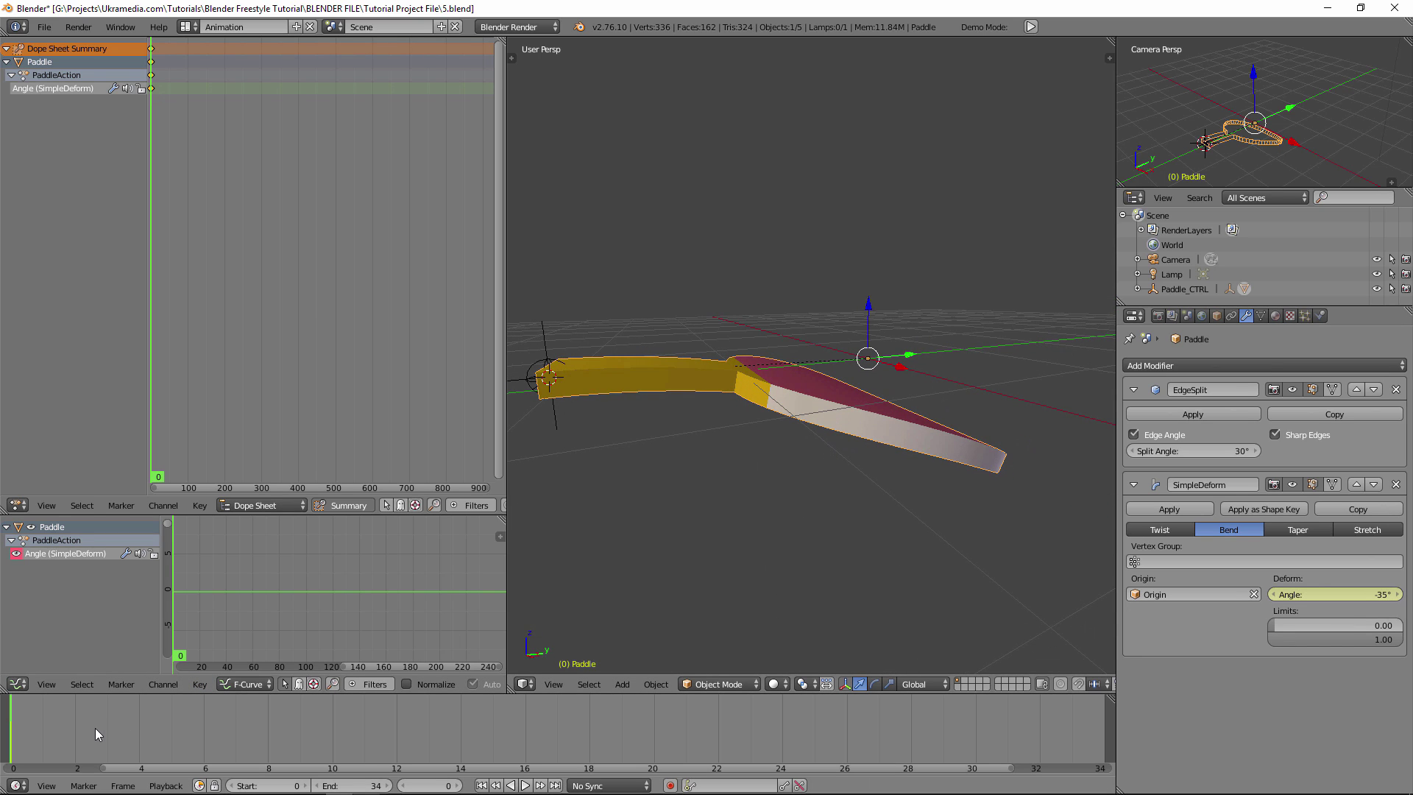
pyautogui.hotkey('alt', 'a')
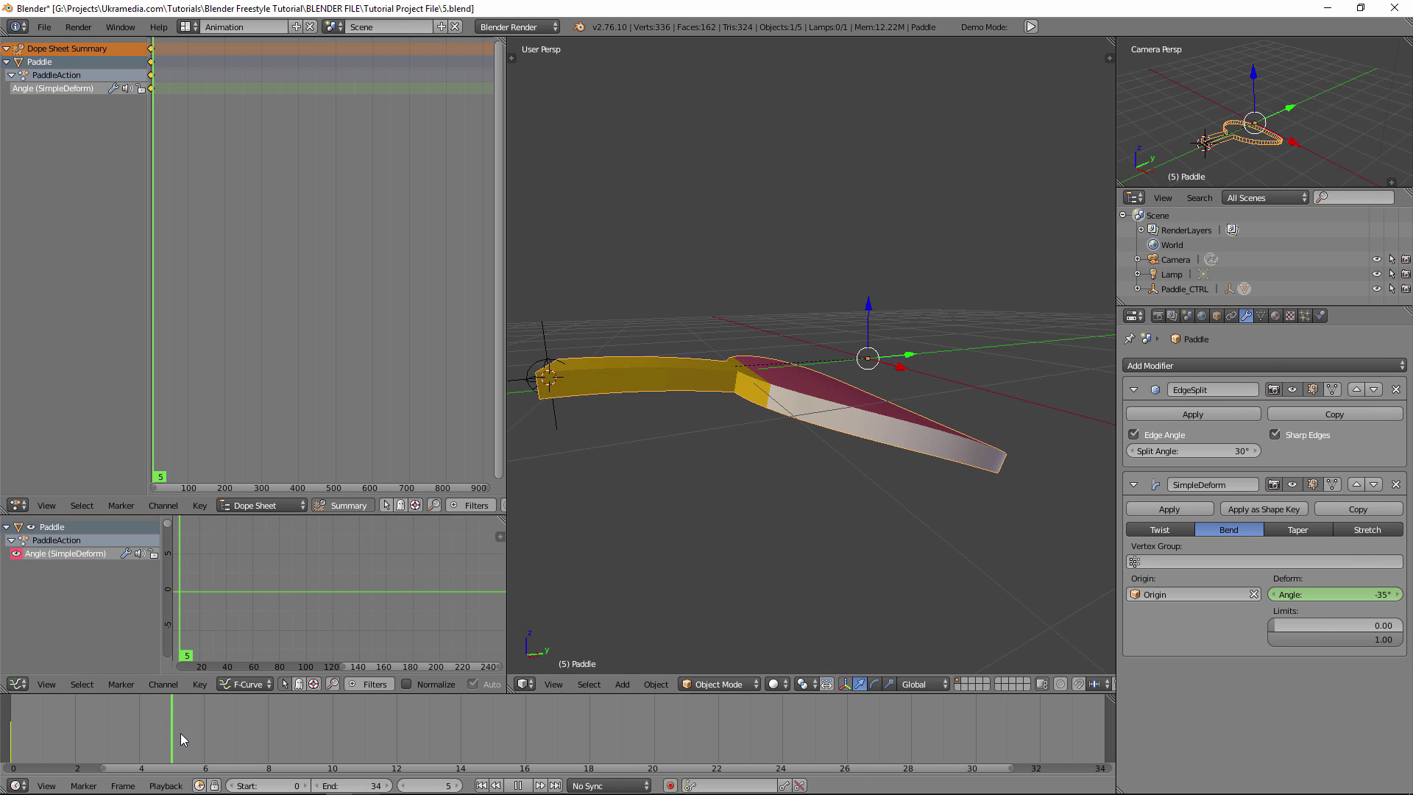
pyautogui.hotkey('alt', 'a')
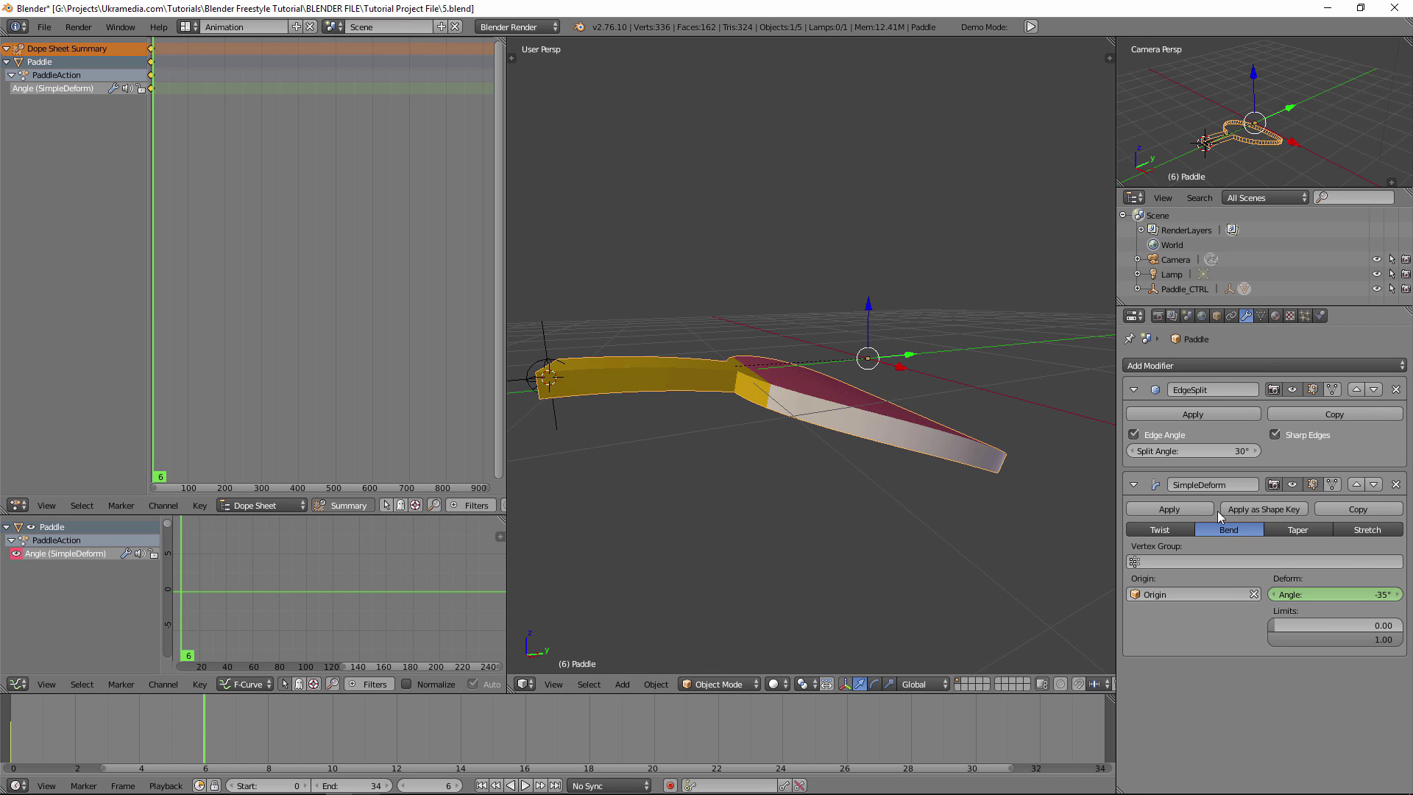
pyautogui.click(1355, 595)
pyautogui.write('35')
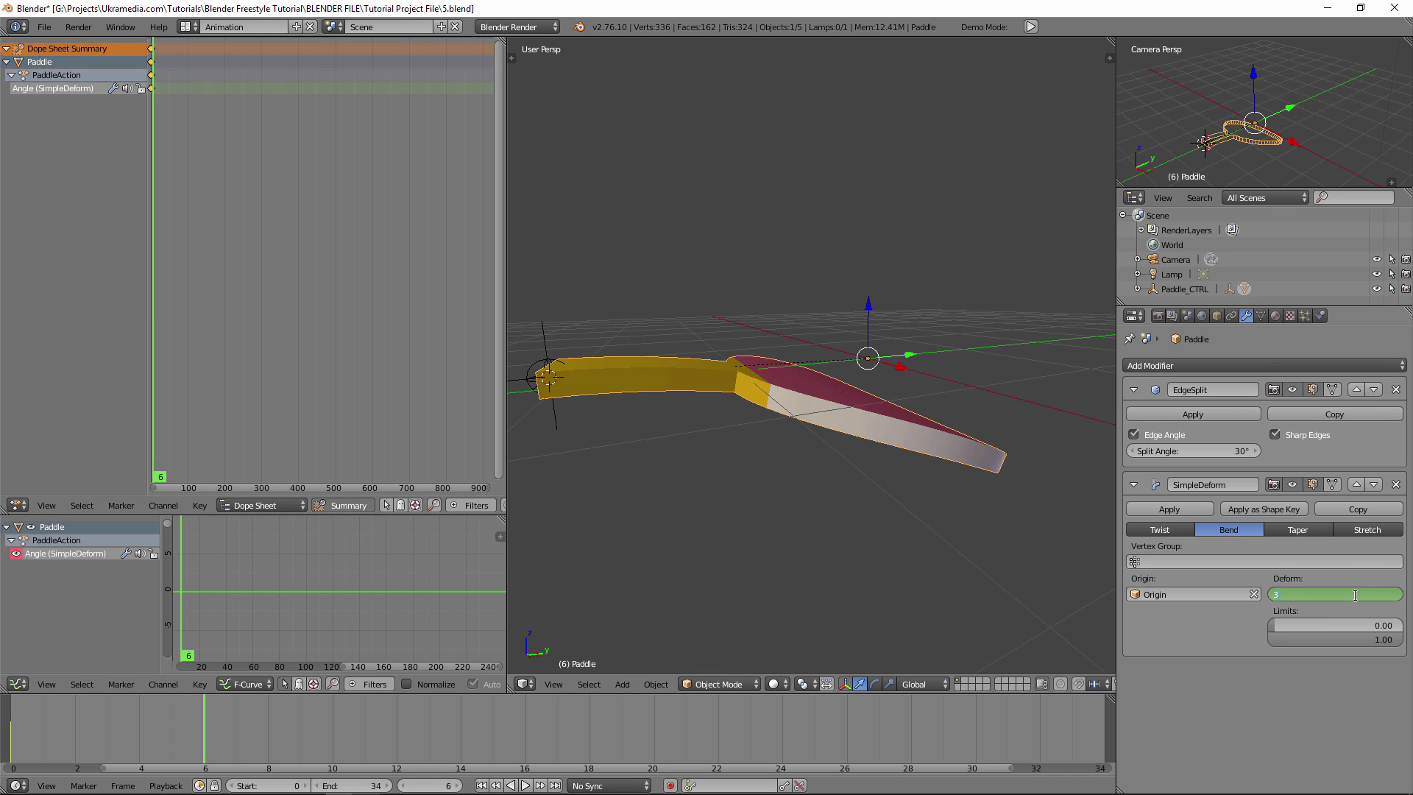
pyautogui.press('Return')
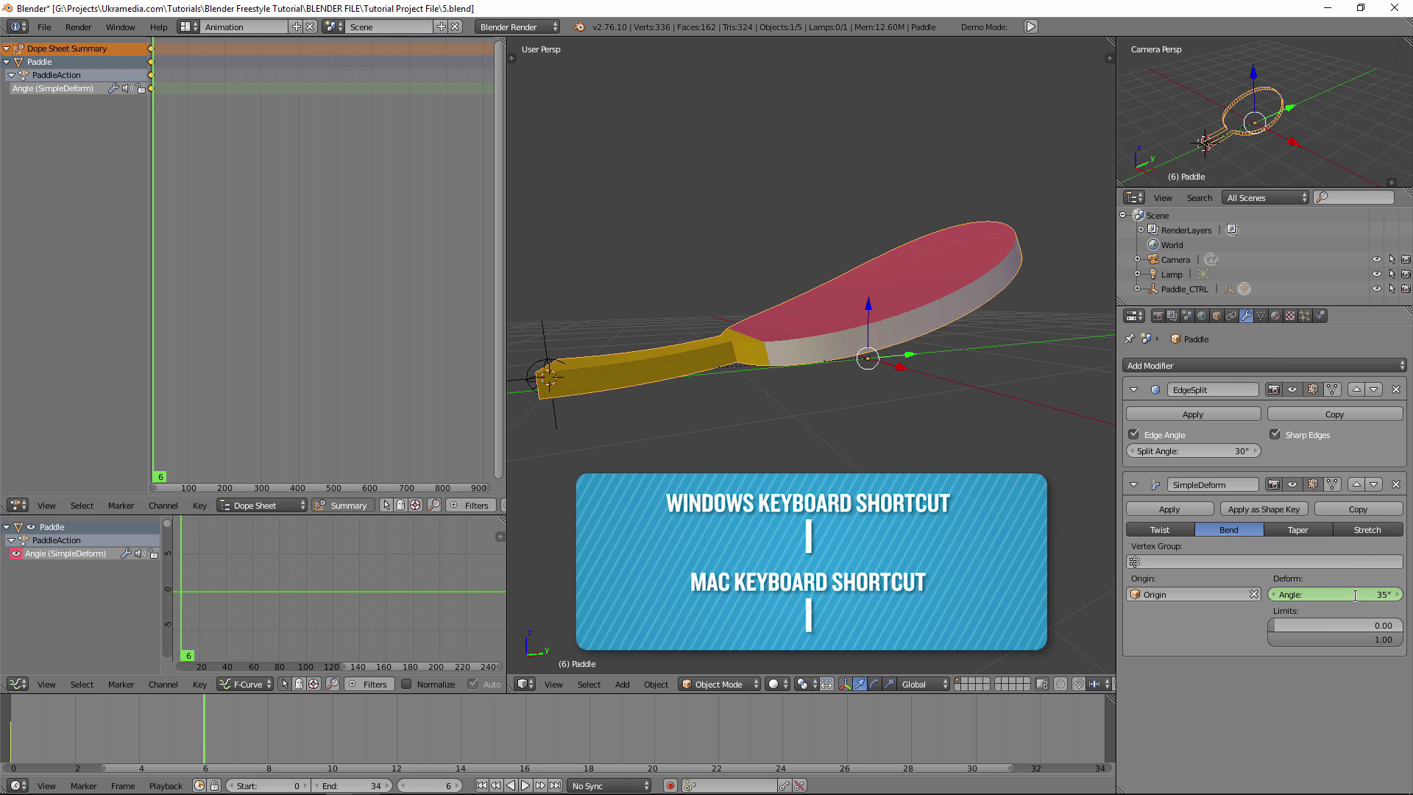
pyautogui.press('i')
# Keyframe the SimpleDeform bend angle at 35° on frame 17 and at -35° on frame 23
pyautogui.moveTo(213, 721); pyautogui.dragTo(563, 720)
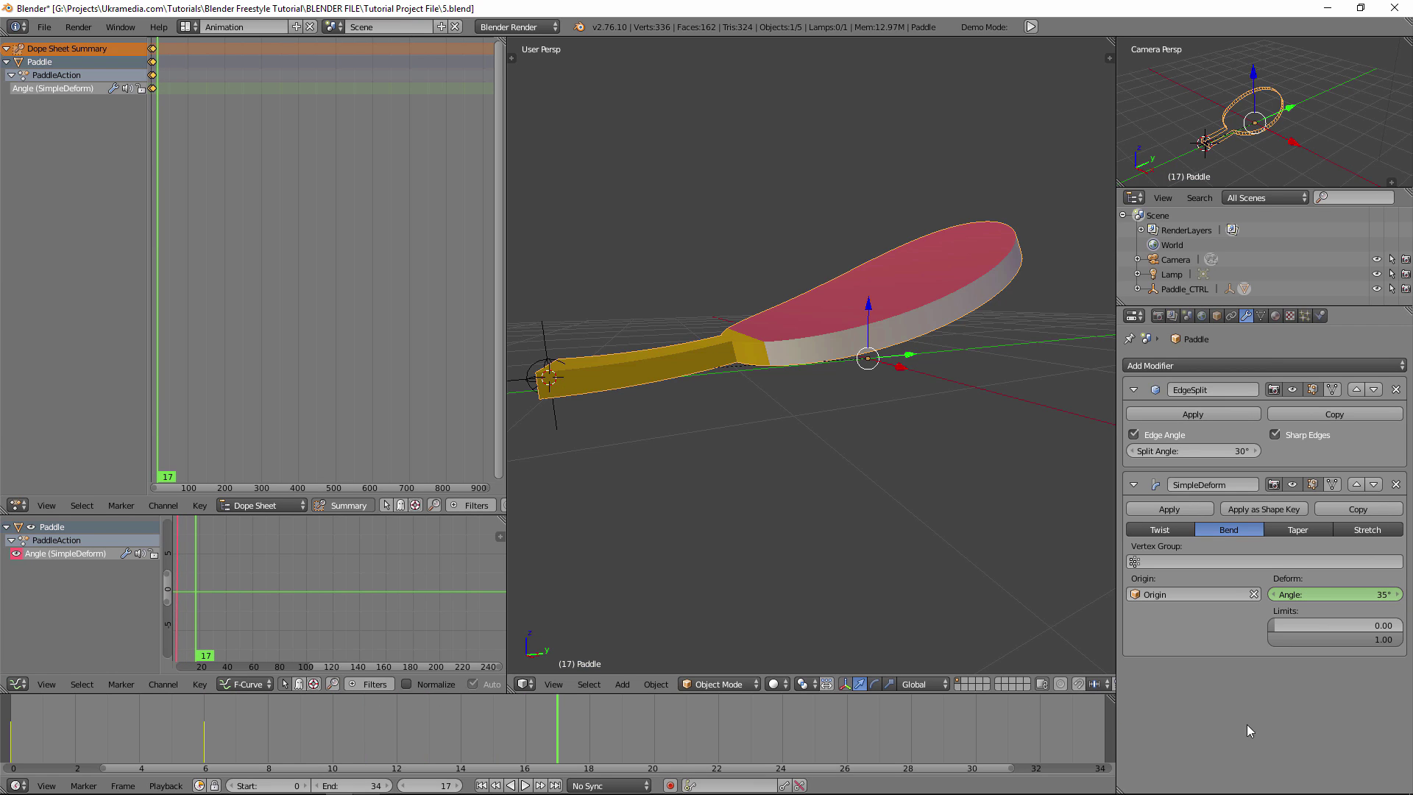
pyautogui.press('i')
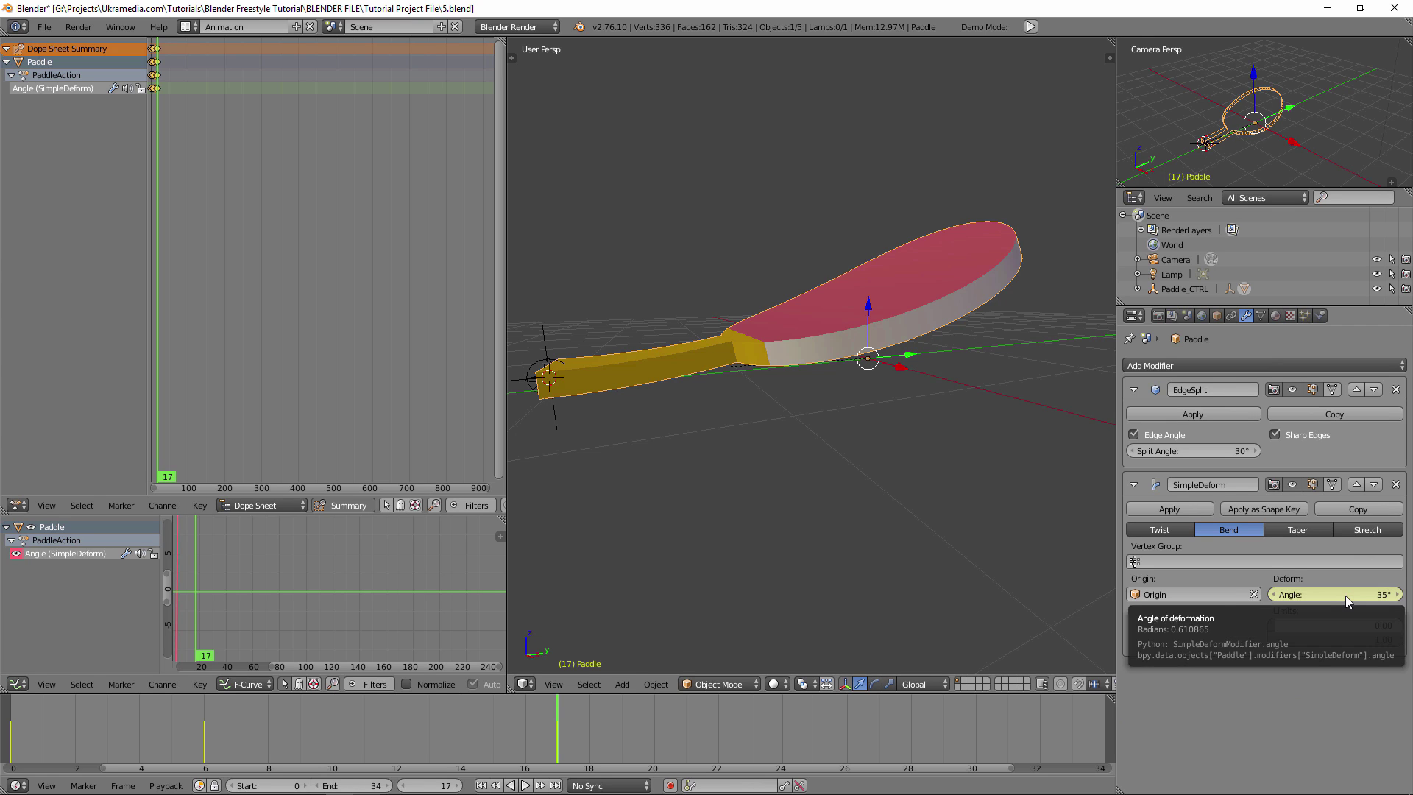
pyautogui.moveTo(564, 738); pyautogui.dragTo(749, 733)
pyautogui.click(1313, 595)
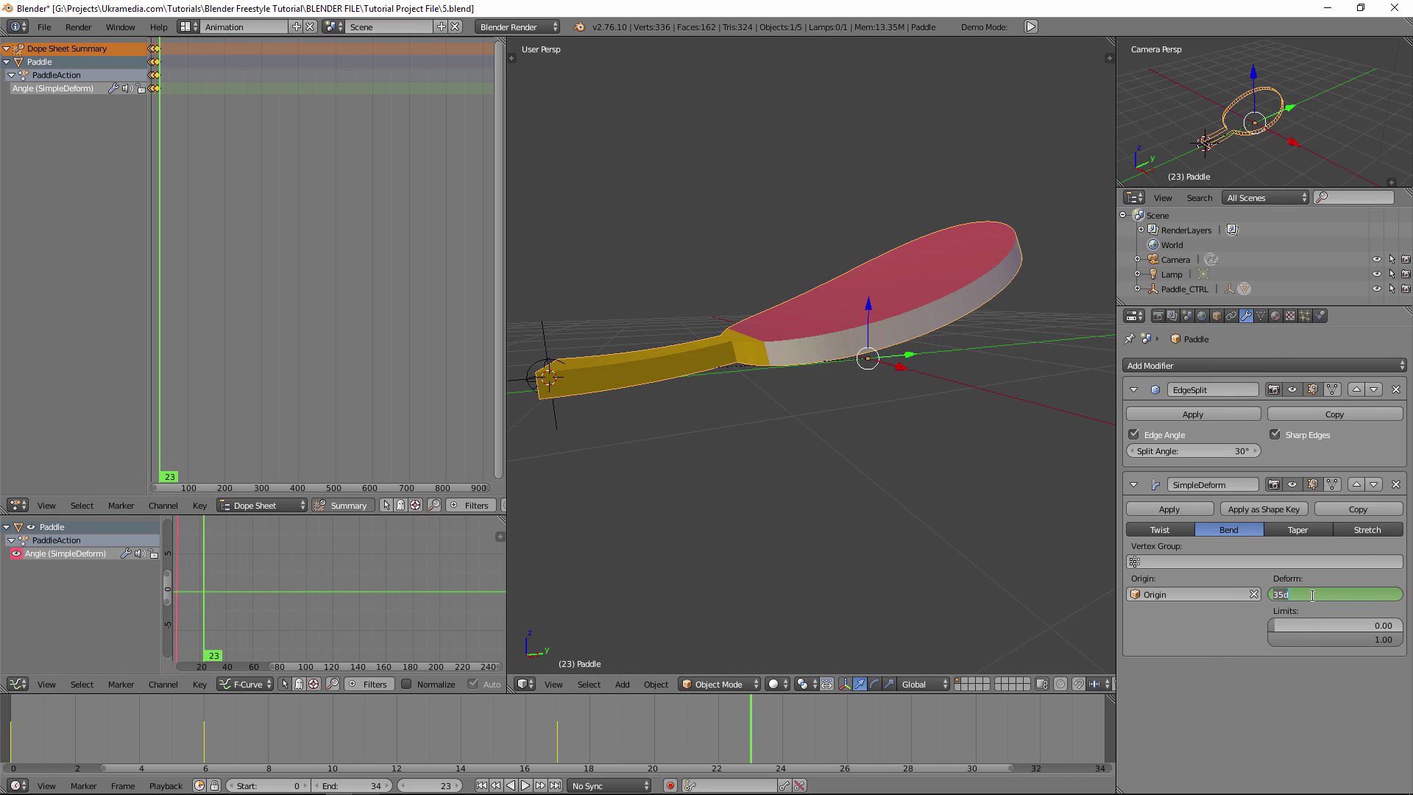
pyautogui.press('Return')
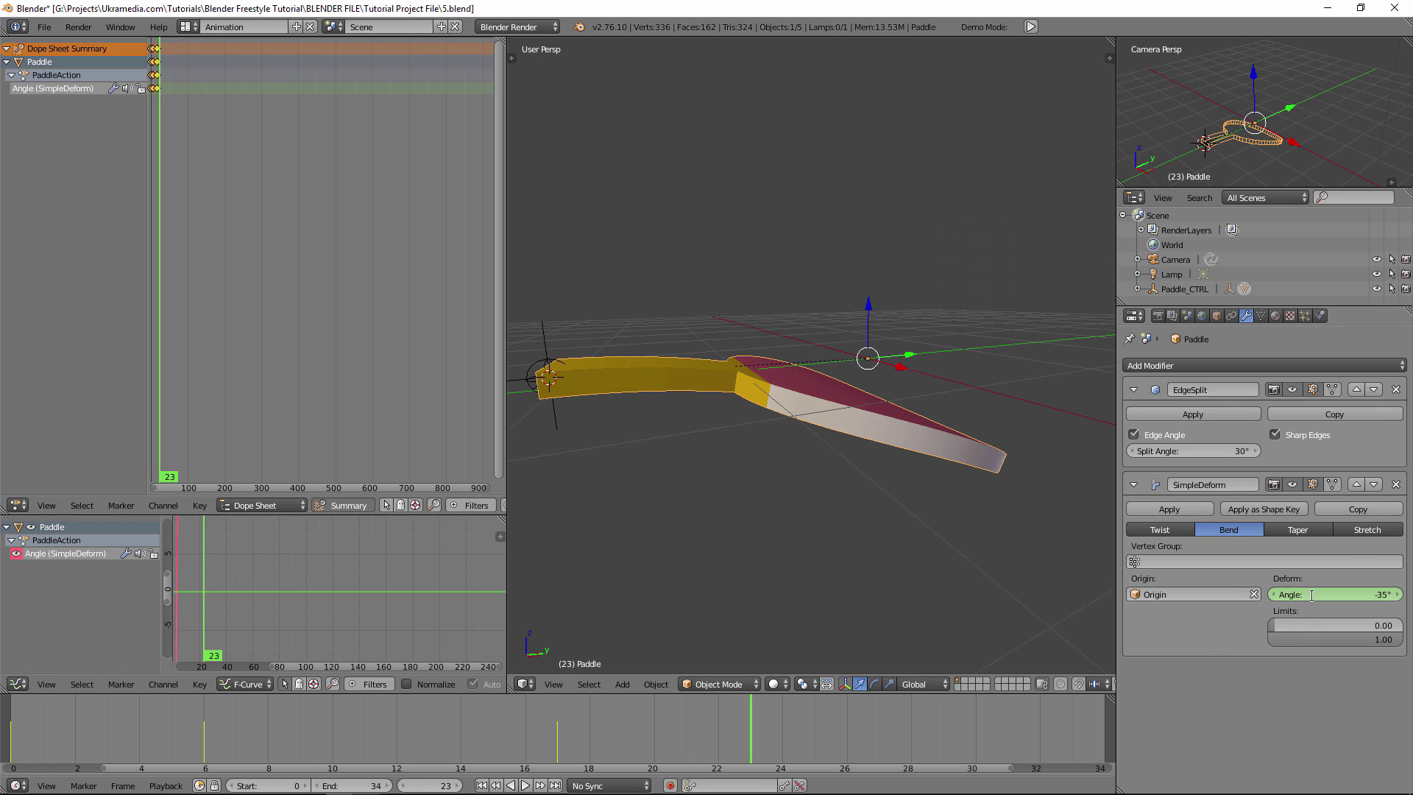
pyautogui.press('i')
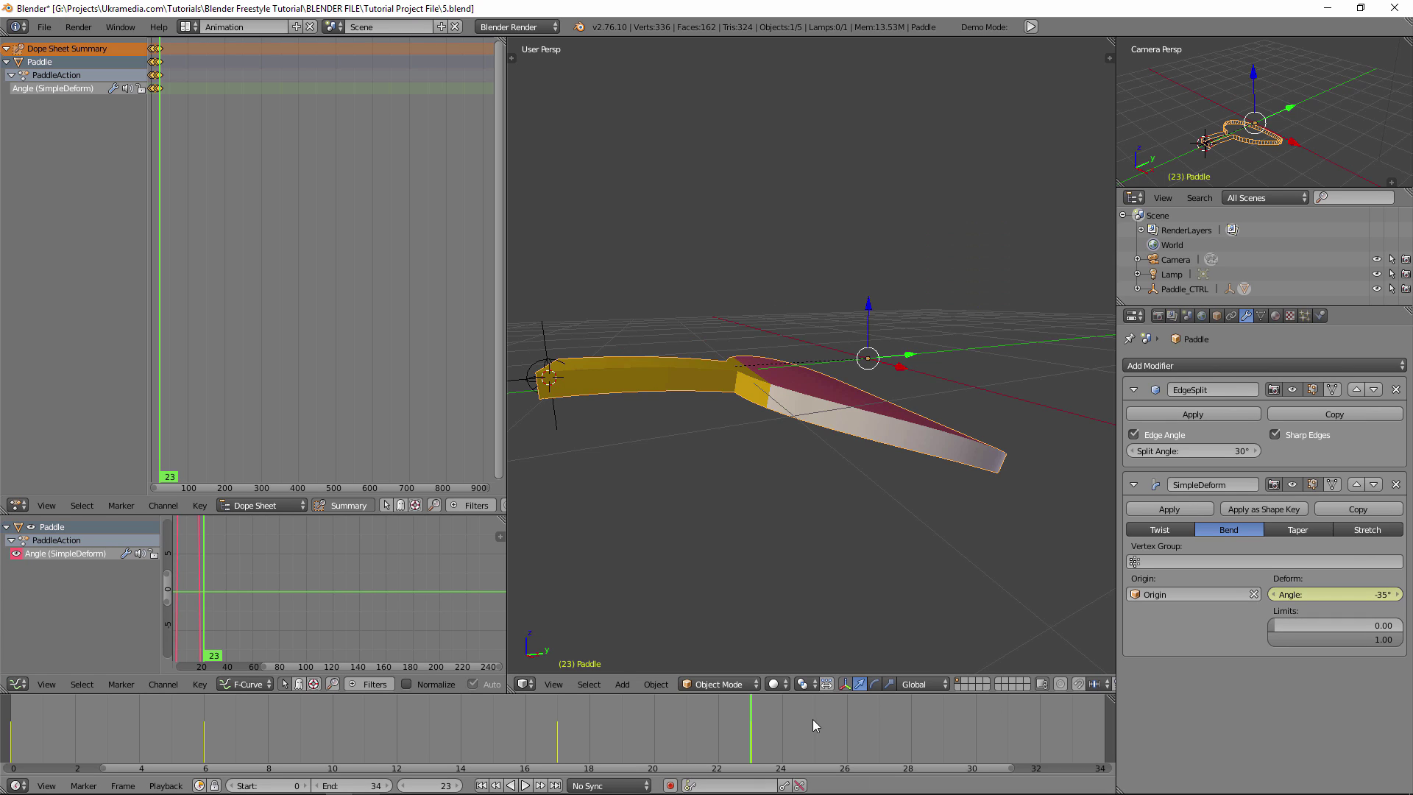
# Keyframe the -35° bend angle on frame 34 and play the animation from frame 0
pyautogui.moveTo(813, 718); pyautogui.dragTo(1106, 714)
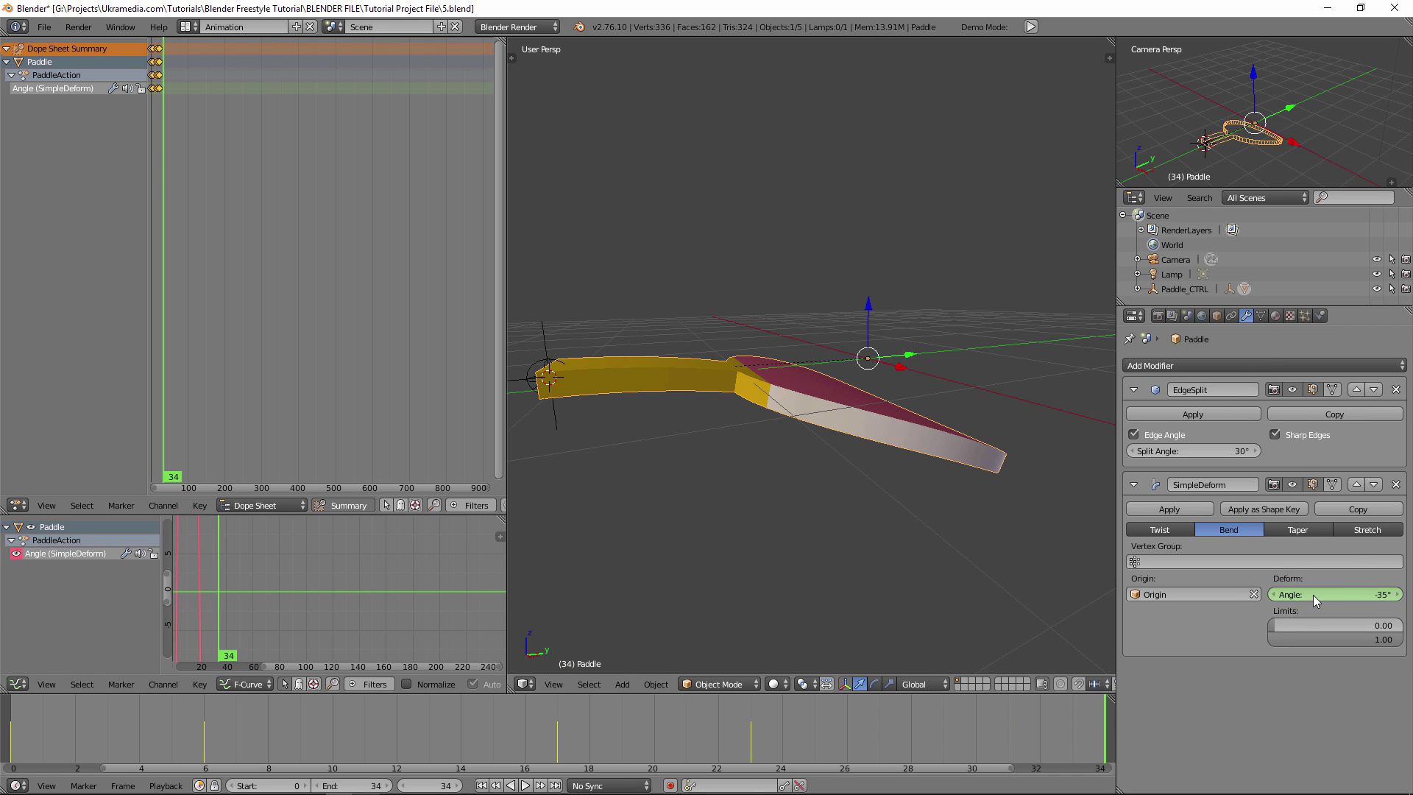
pyautogui.press('i')
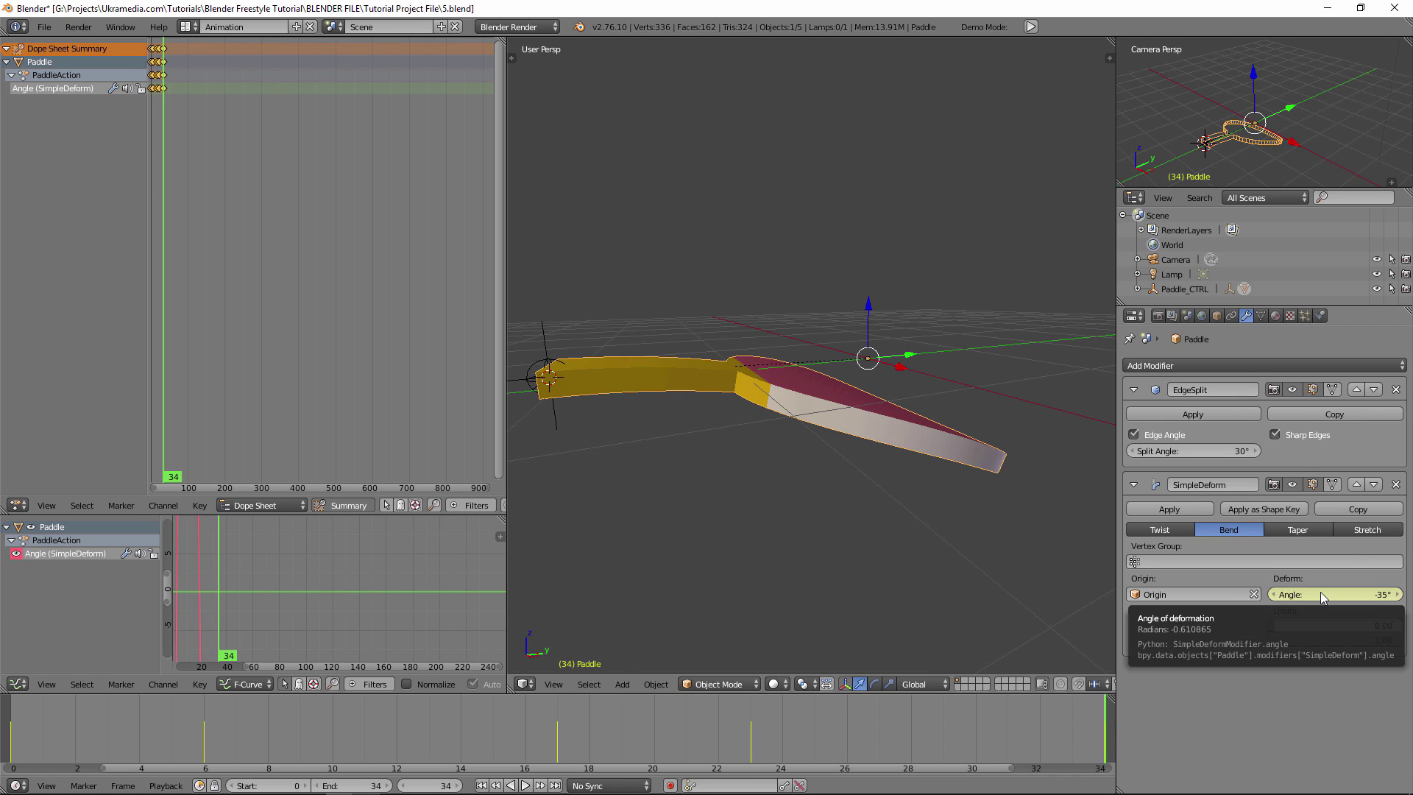
pyautogui.moveTo(877, 726); pyautogui.dragTo(1, 712)
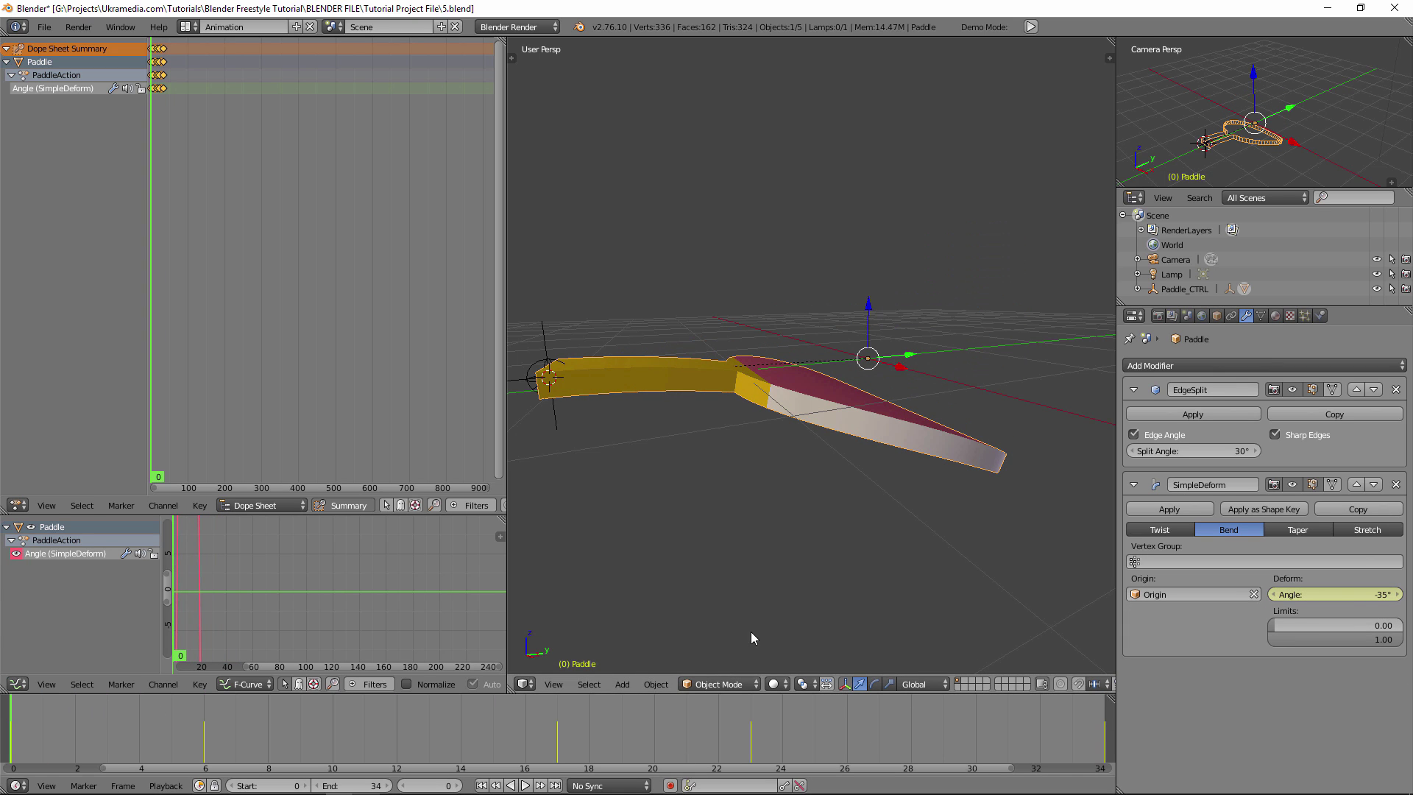
pyautogui.click(525, 785)
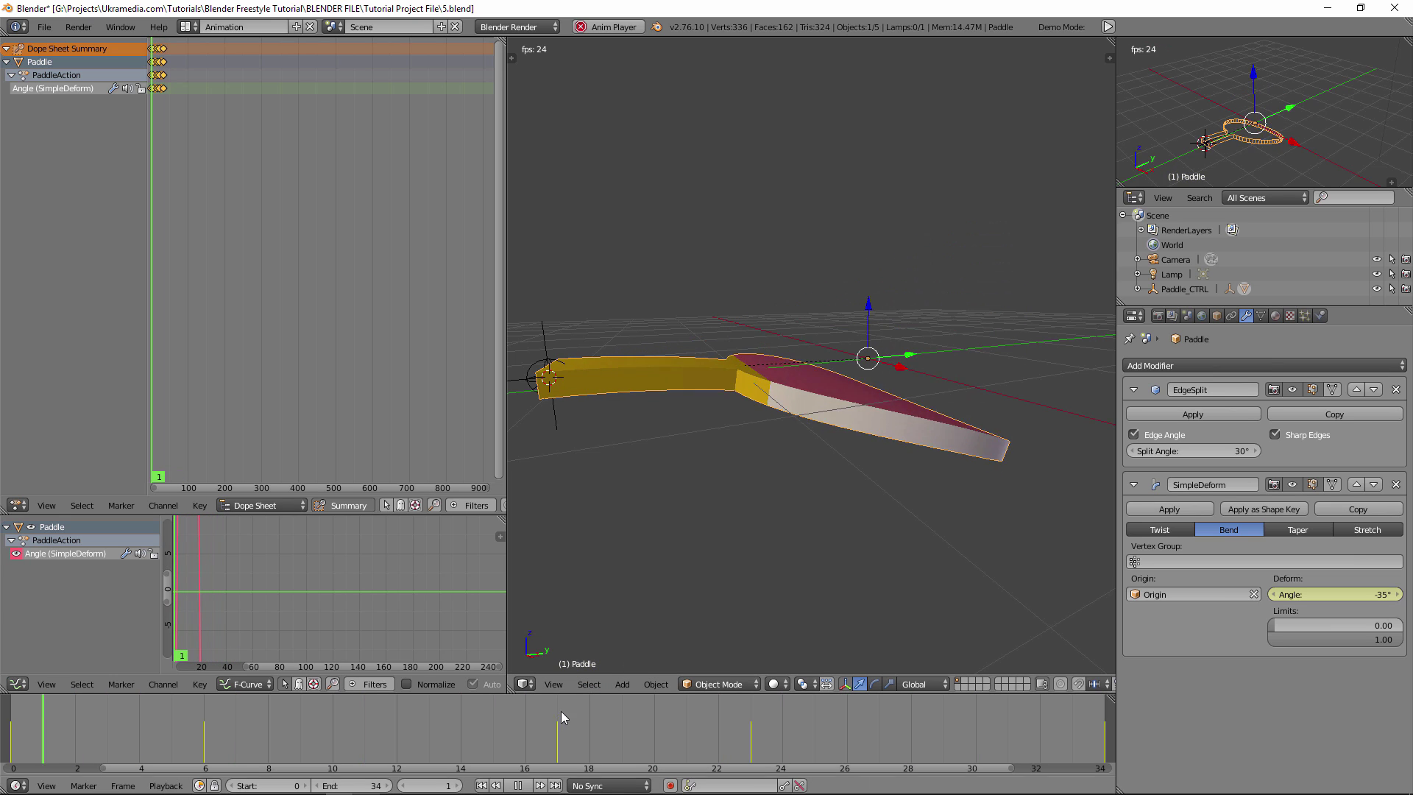
pyautogui.hotkey('alt', 'a')
# Select the Paddle_CTRL empty at the end of the paddle's handle
pyautogui.moveTo(699, 516); pyautogui.dragTo(710, 480, button='middle')
pyautogui.rightClick(633, 428)
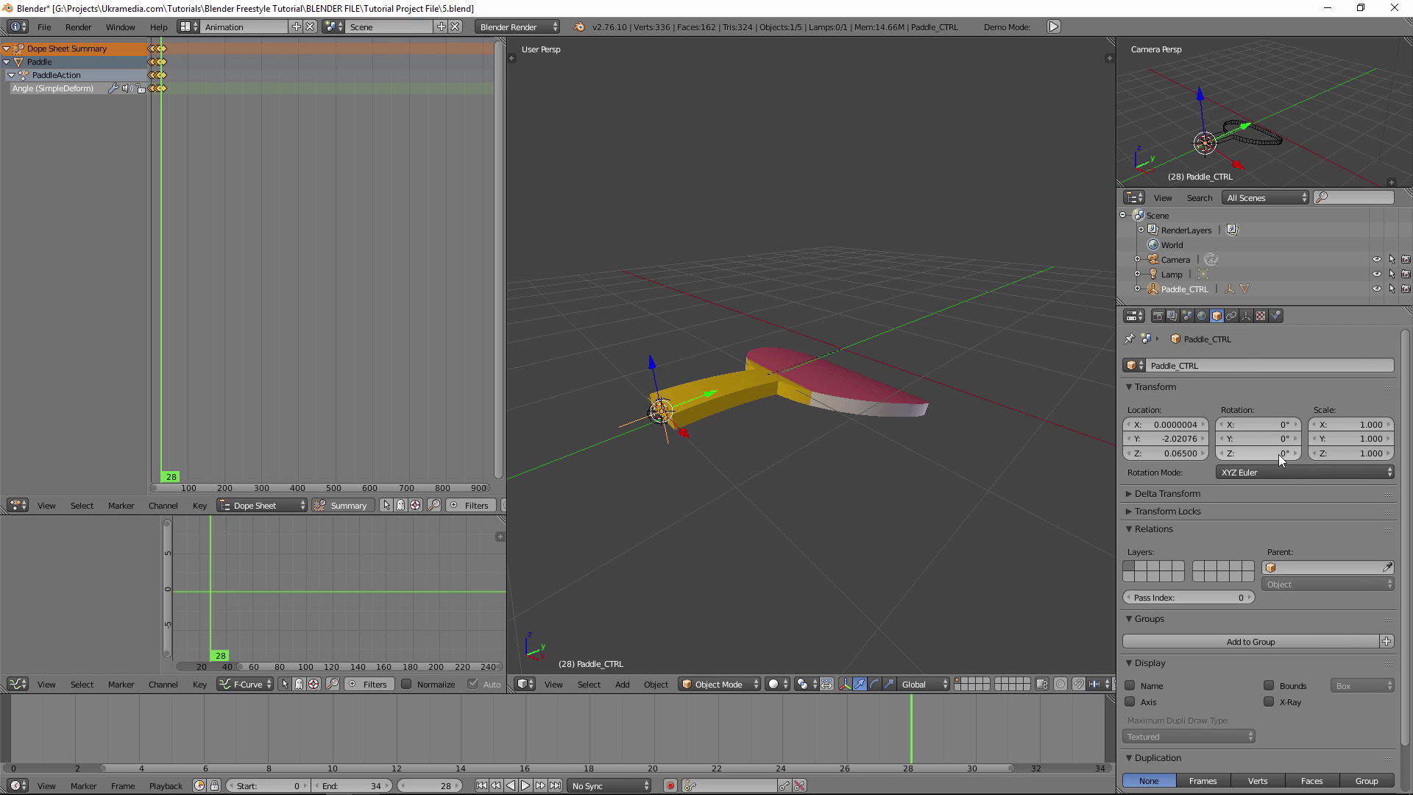
# Try rotating the Paddle_CTRL empty with its rotation values and undo the test
pyautogui.moveTo(1258, 453)
pyautogui.mouseDown()
pyautogui.moveTo(1285, 453)
pyautogui.moveTo(1278, 439)
pyautogui.moveTo(1233, 439)
pyautogui.moveTo(1273, 449)
pyautogui.mouseUp()
pyautogui.hotkey('ctrl', 'z')
pyautogui.hotkey('ctrl', 'z')
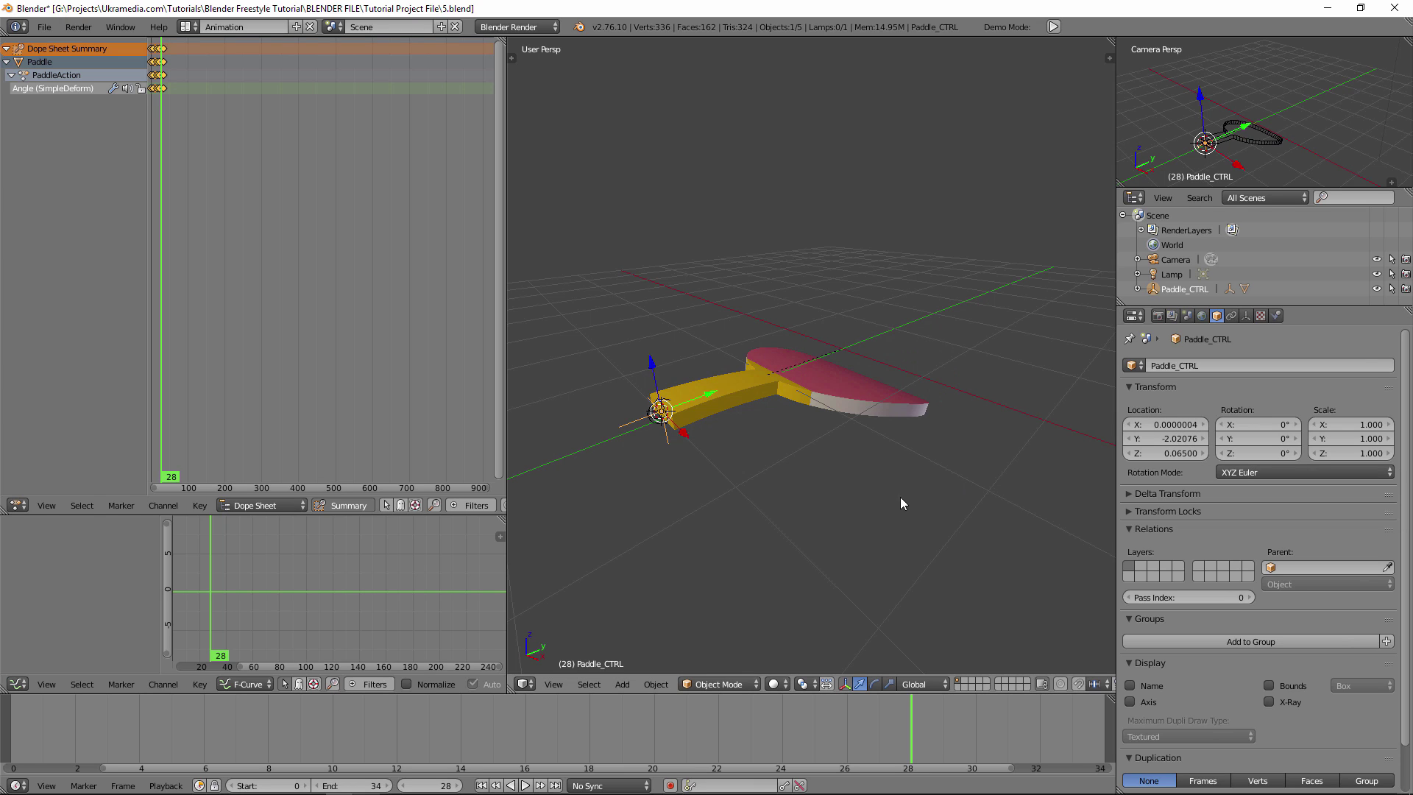
# On frame 6, keyframe only the Y rotation of Paddle_CTRL at 0°, leaving the X and Z rotations without keyframes
pyautogui.moveTo(168, 726); pyautogui.dragTo(215, 726)
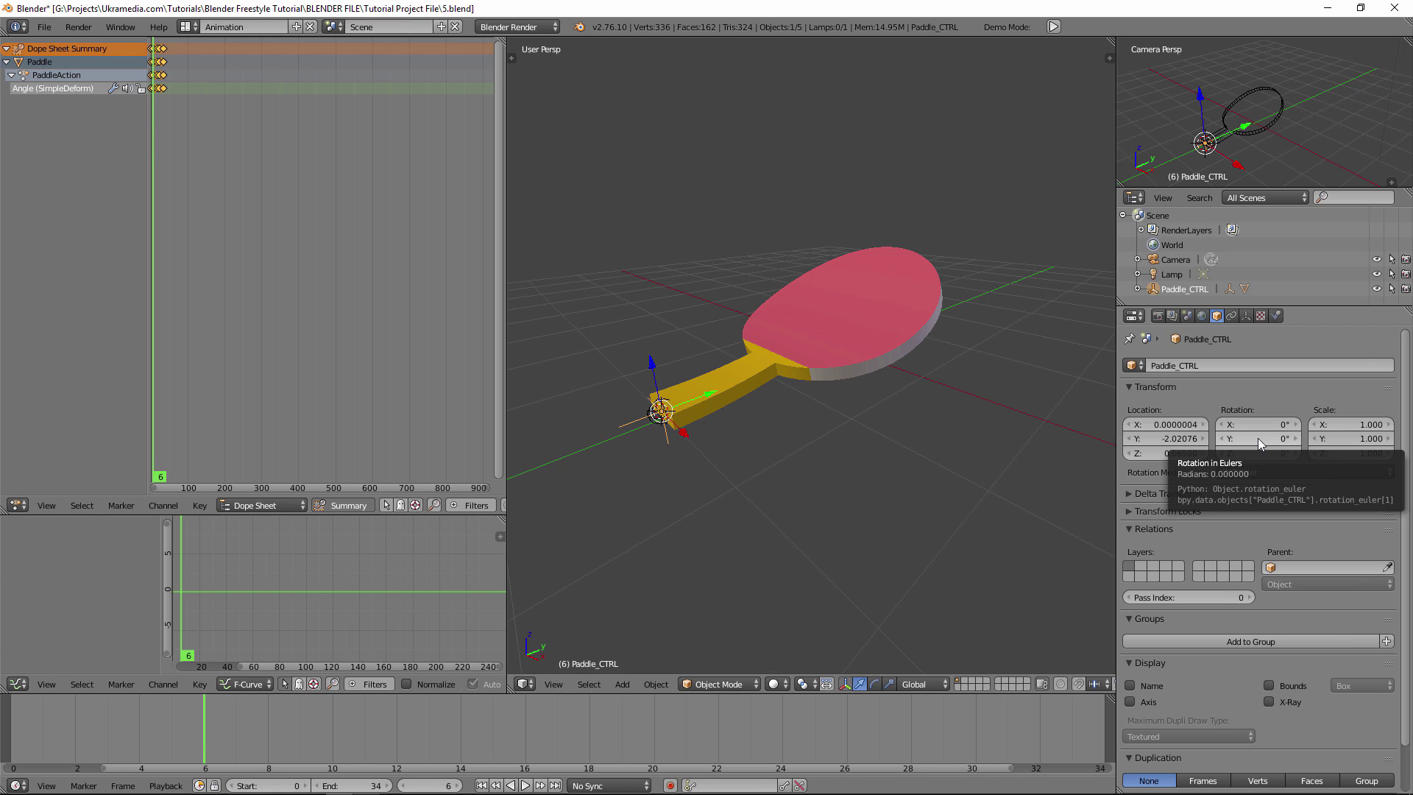
pyautogui.press('i')
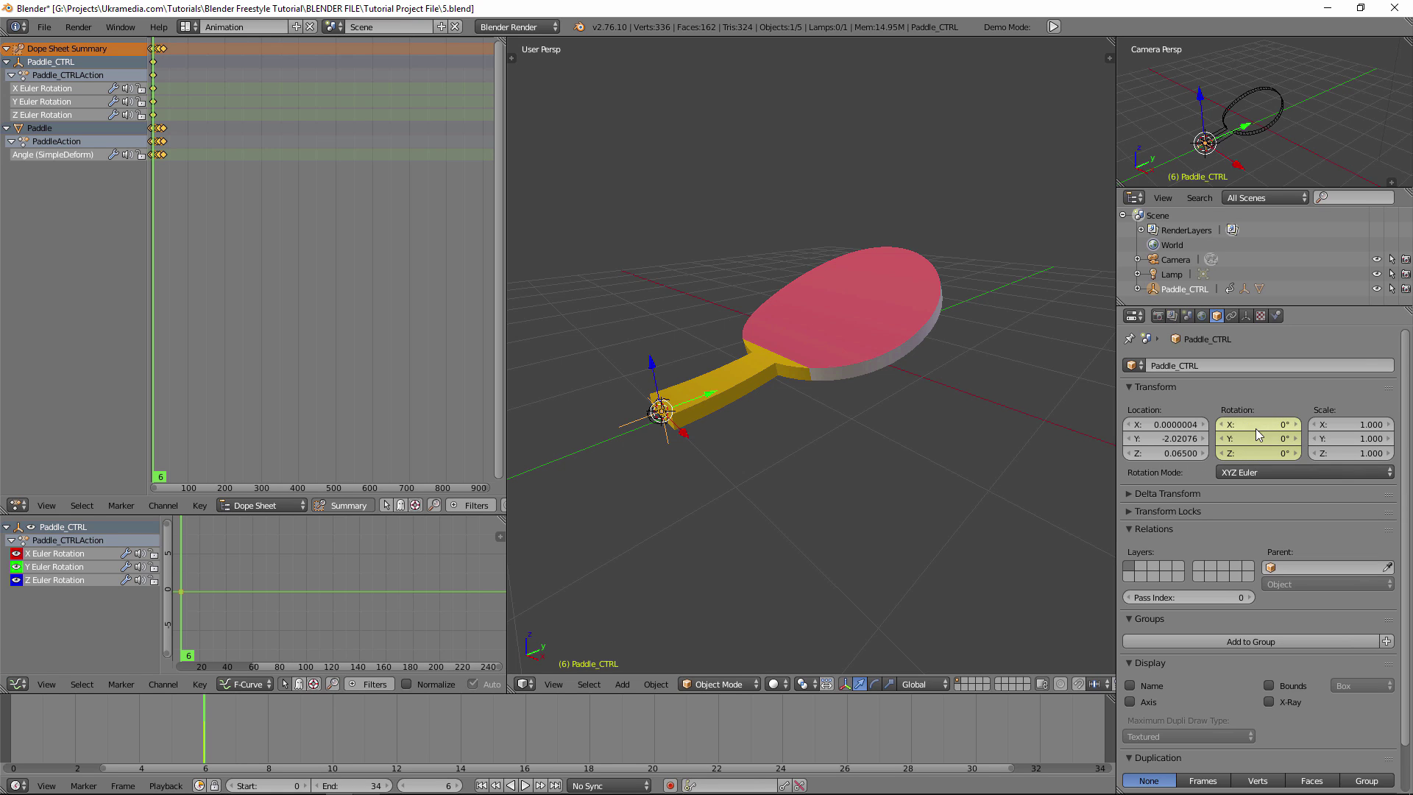
pyautogui.hotkey('alt', 'i')
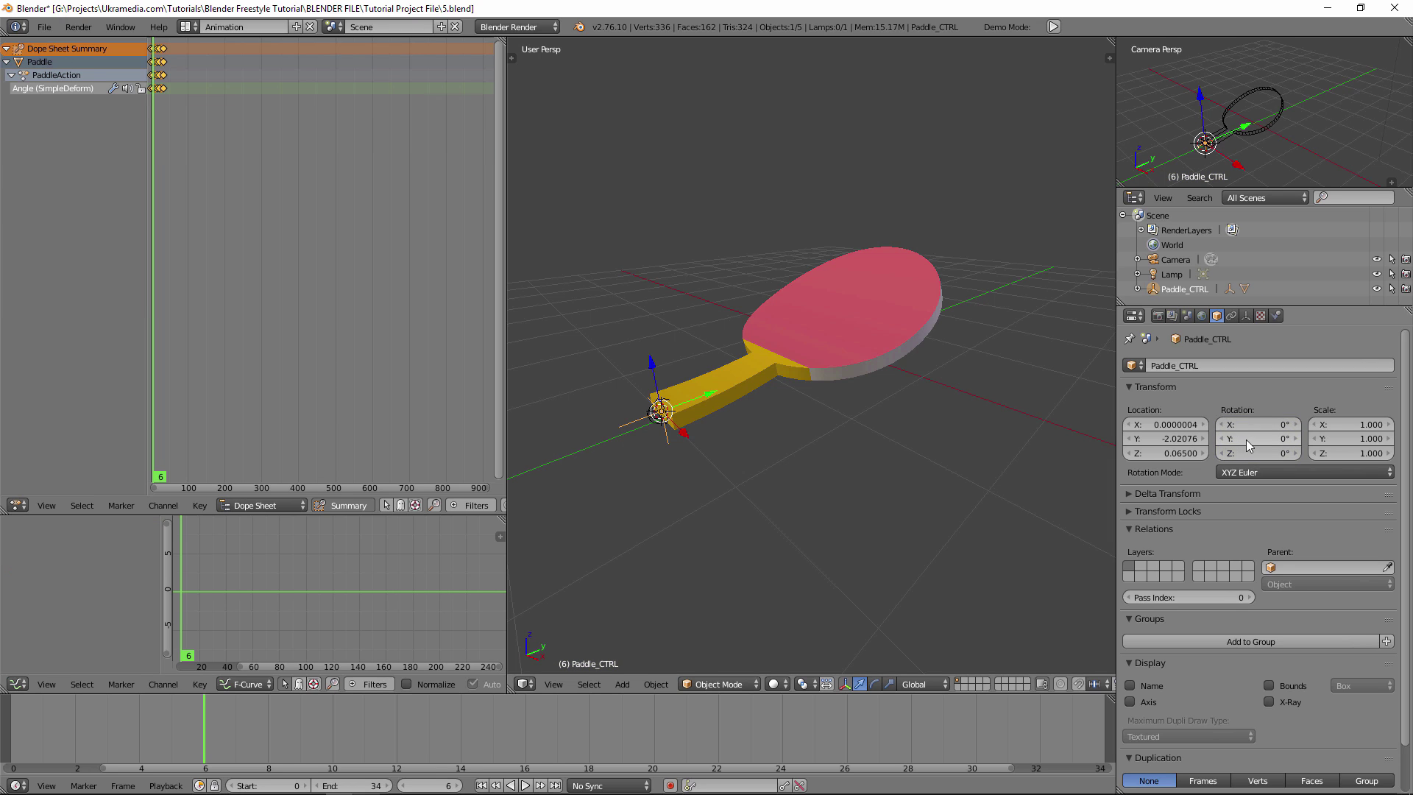
pyautogui.rightClick(1250, 442)
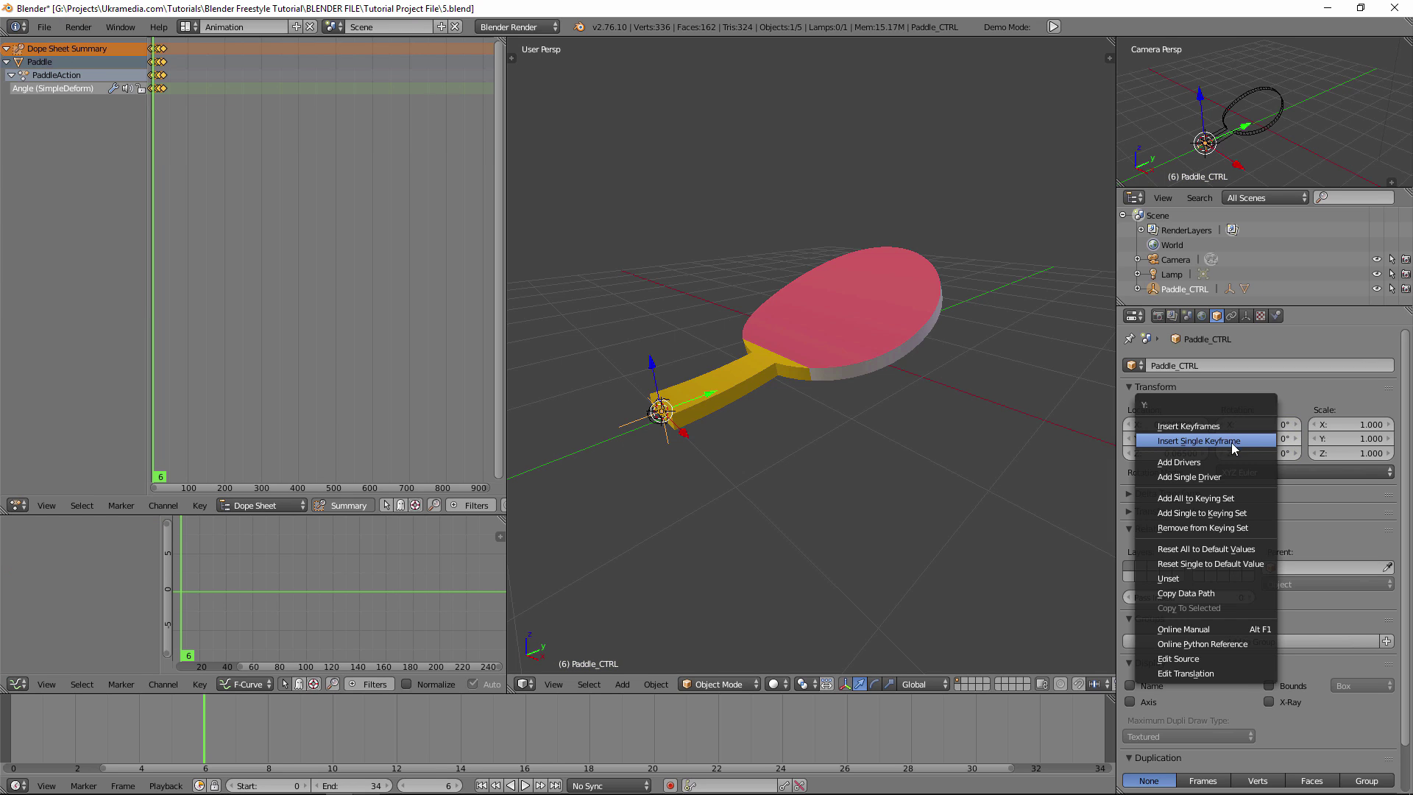
pyautogui.click(1213, 441)
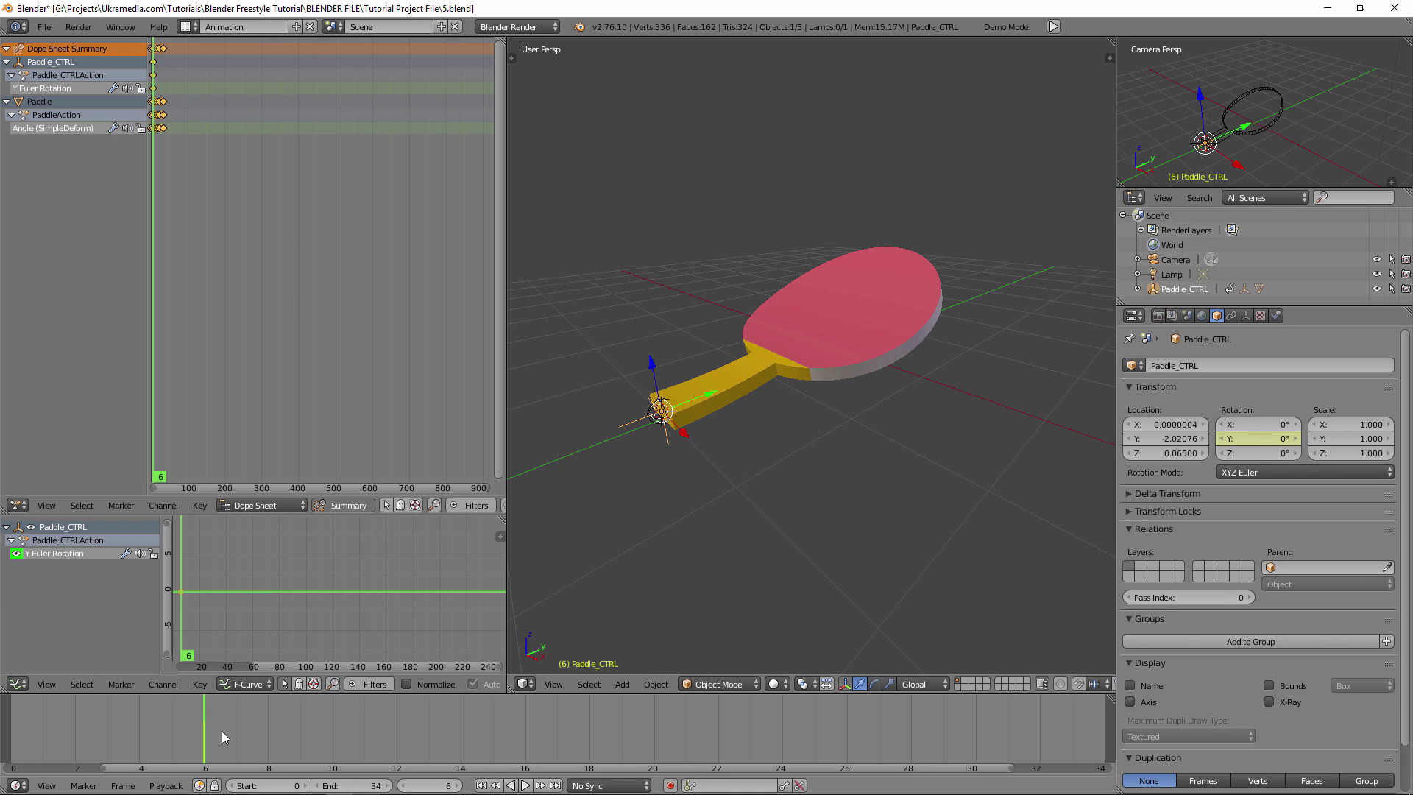
# Set Paddle_CTRL's Y rotation to 180° and keyframe it on frames 17 and 22
pyautogui.hotkey('alt', 'a')
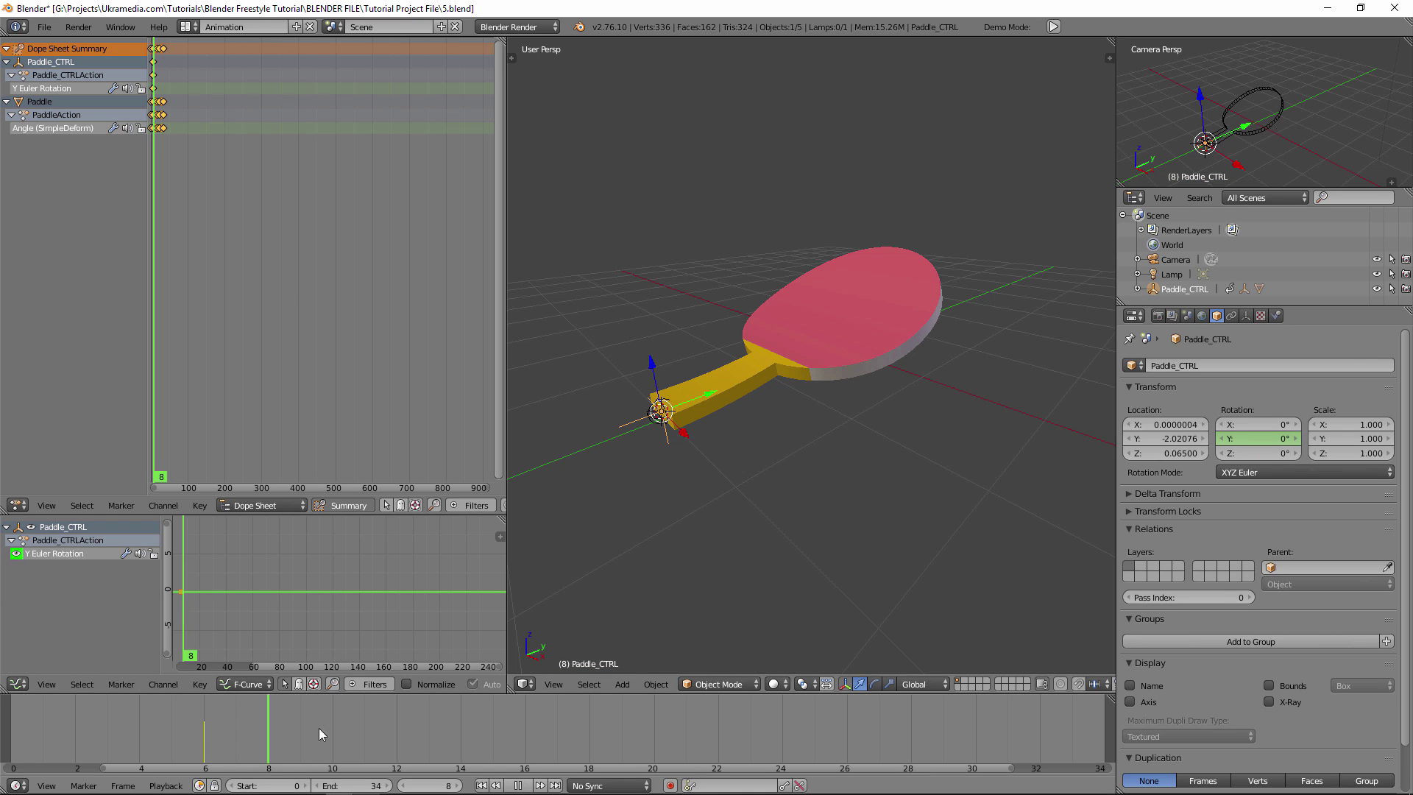
pyautogui.hotkey('alt', 'a')
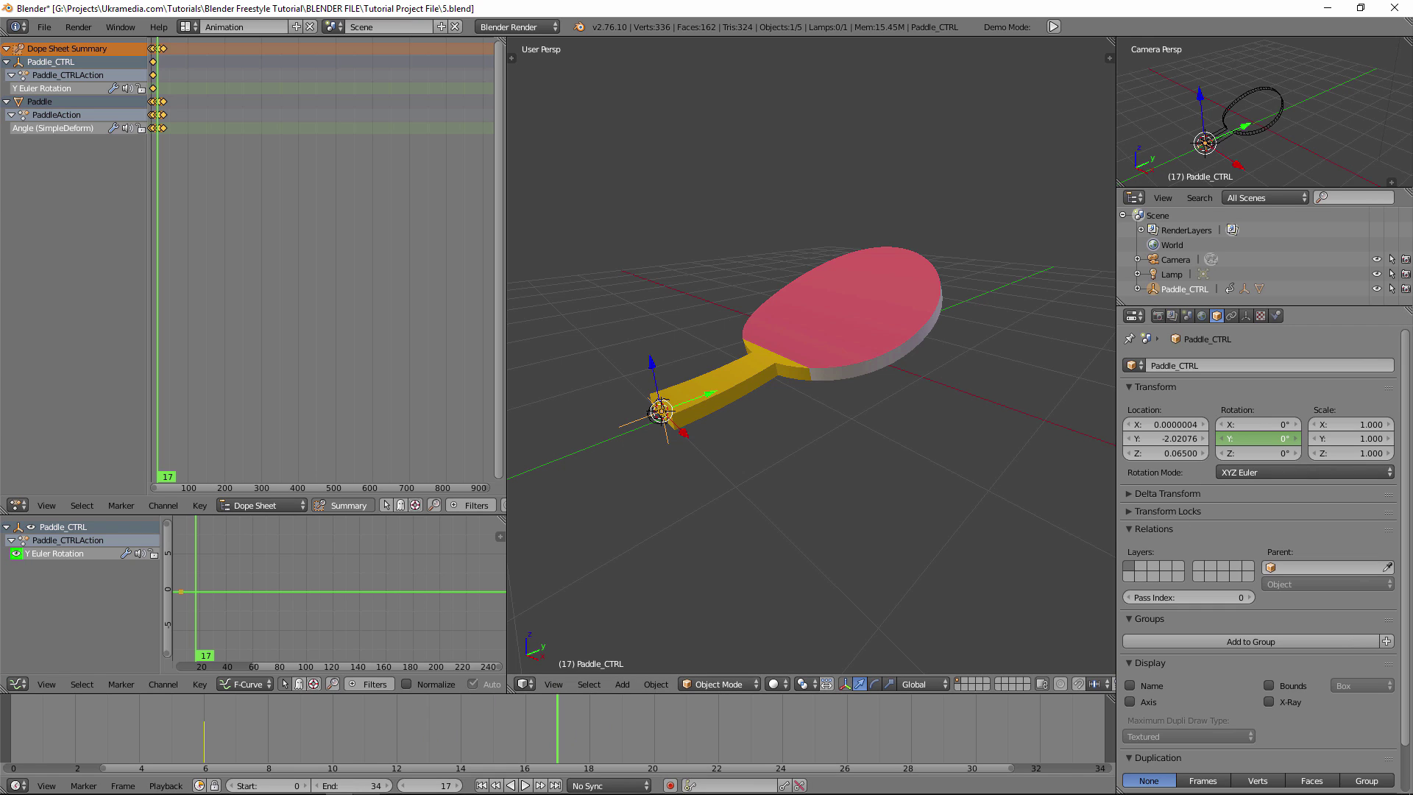
pyautogui.press('Return')
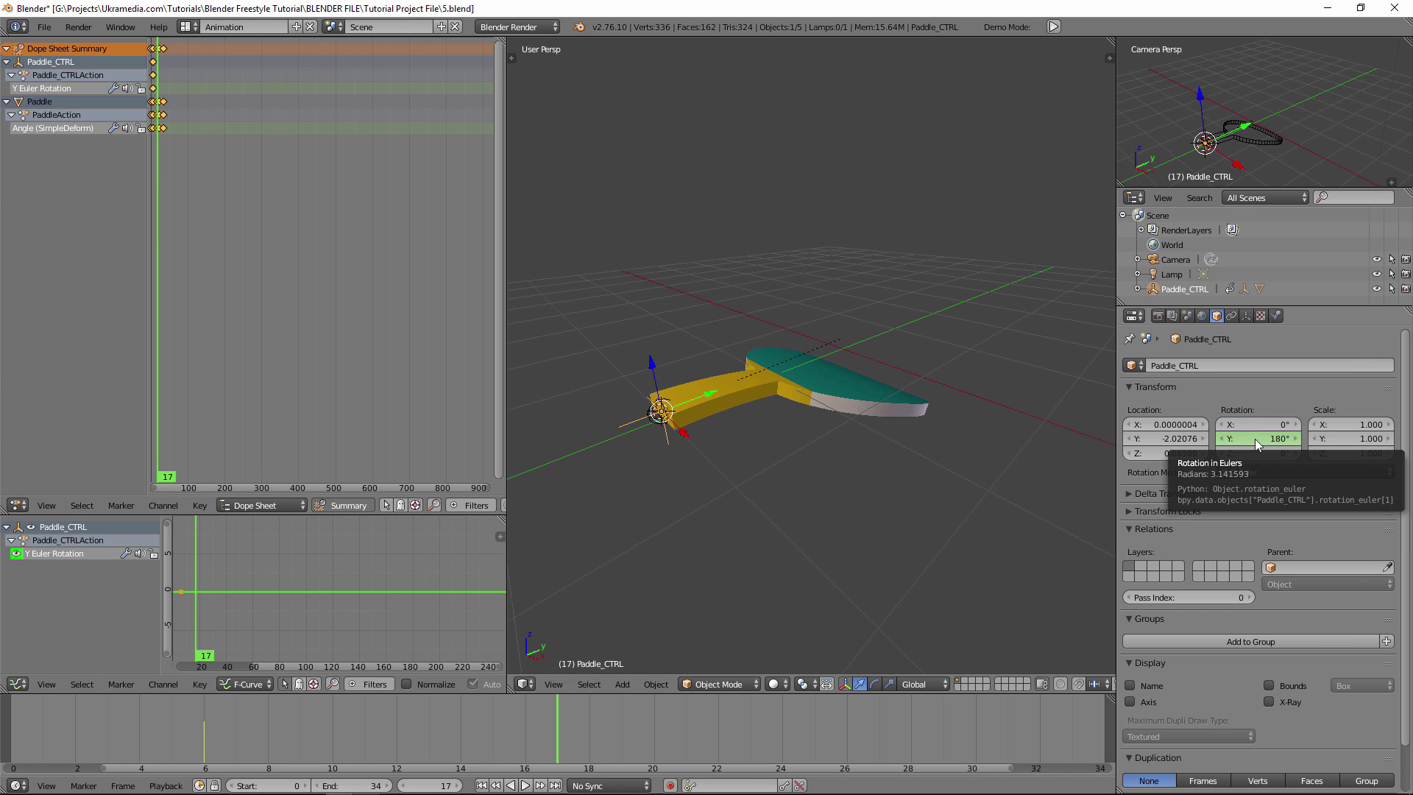
pyautogui.press('i')
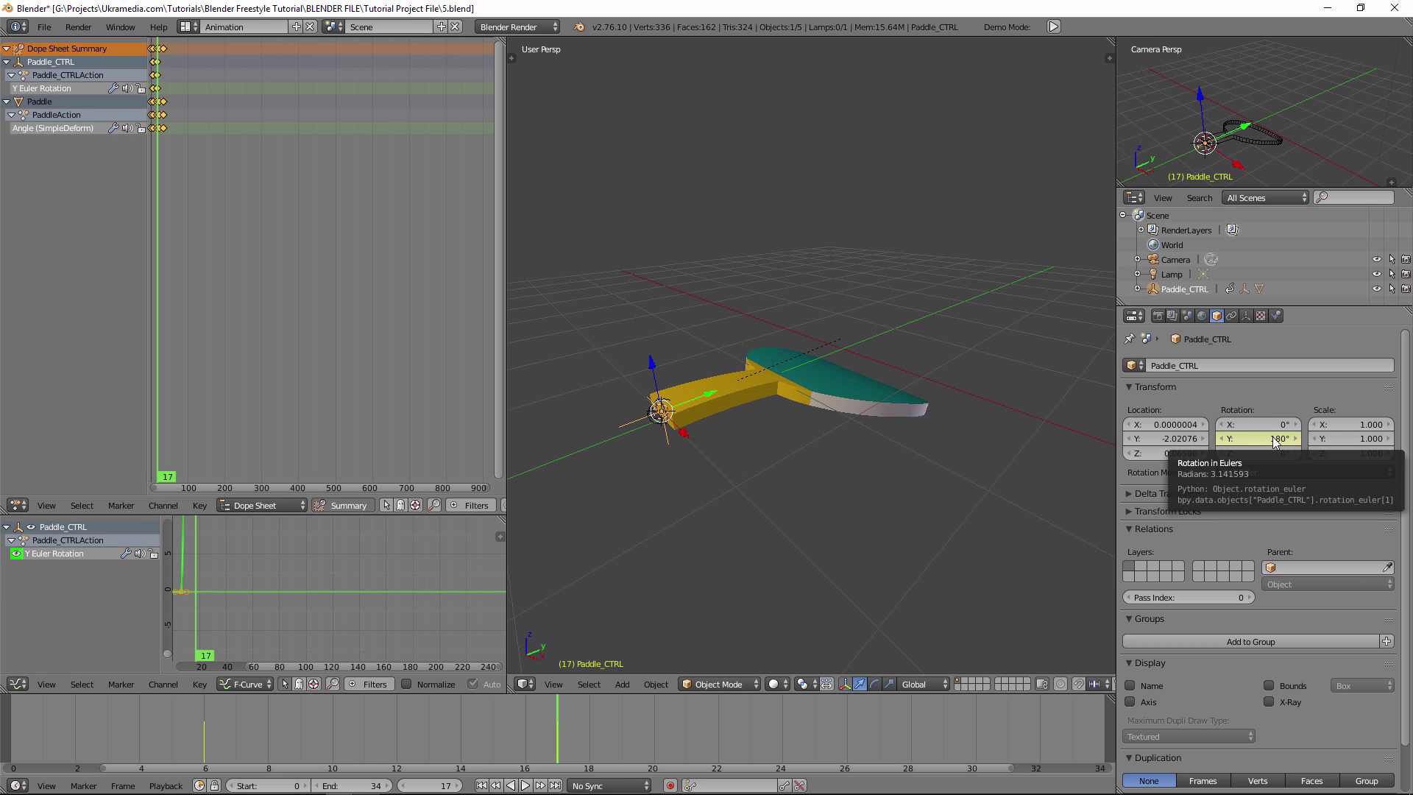
pyautogui.hotkey('alt', 'a')
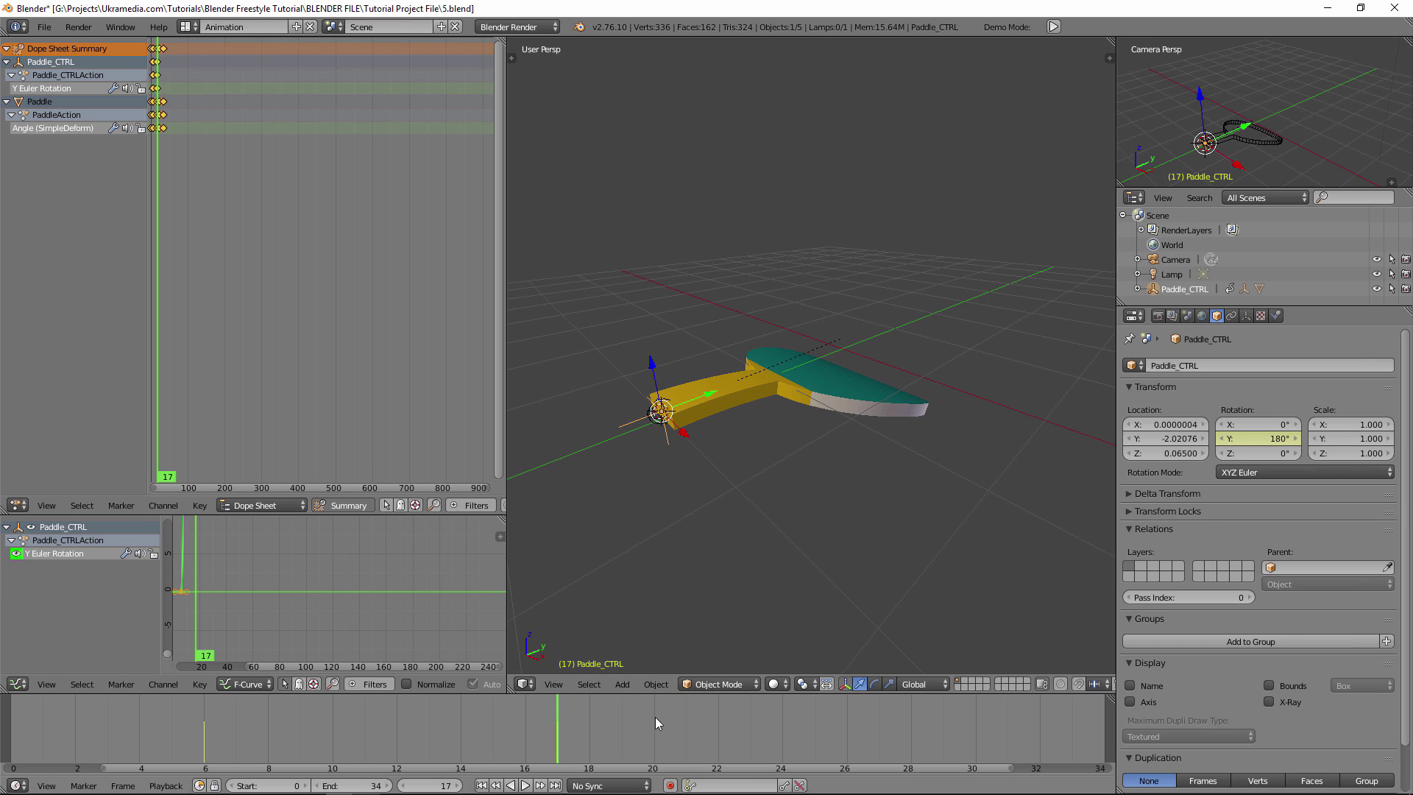
pyautogui.hotkey('alt', 'a')
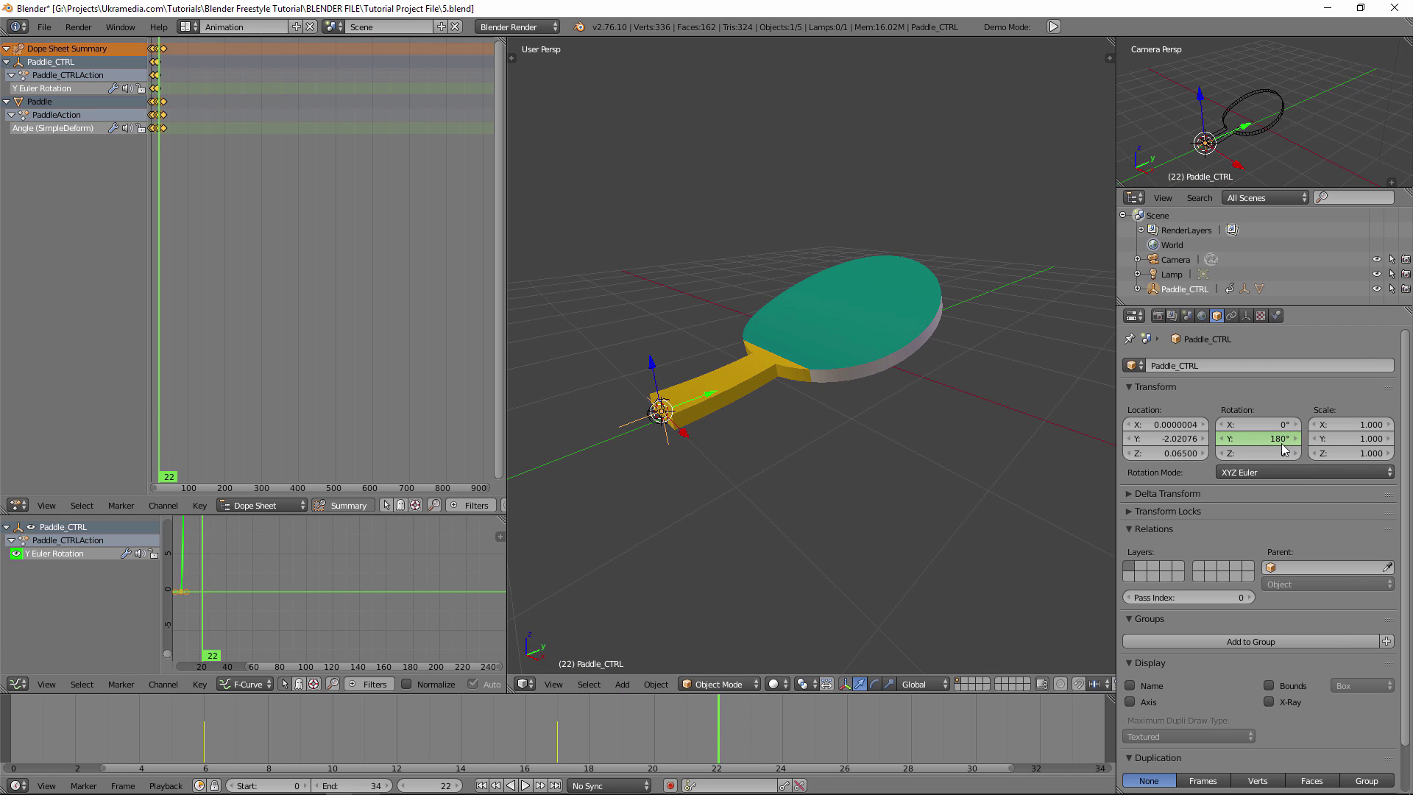
pyautogui.press('i')
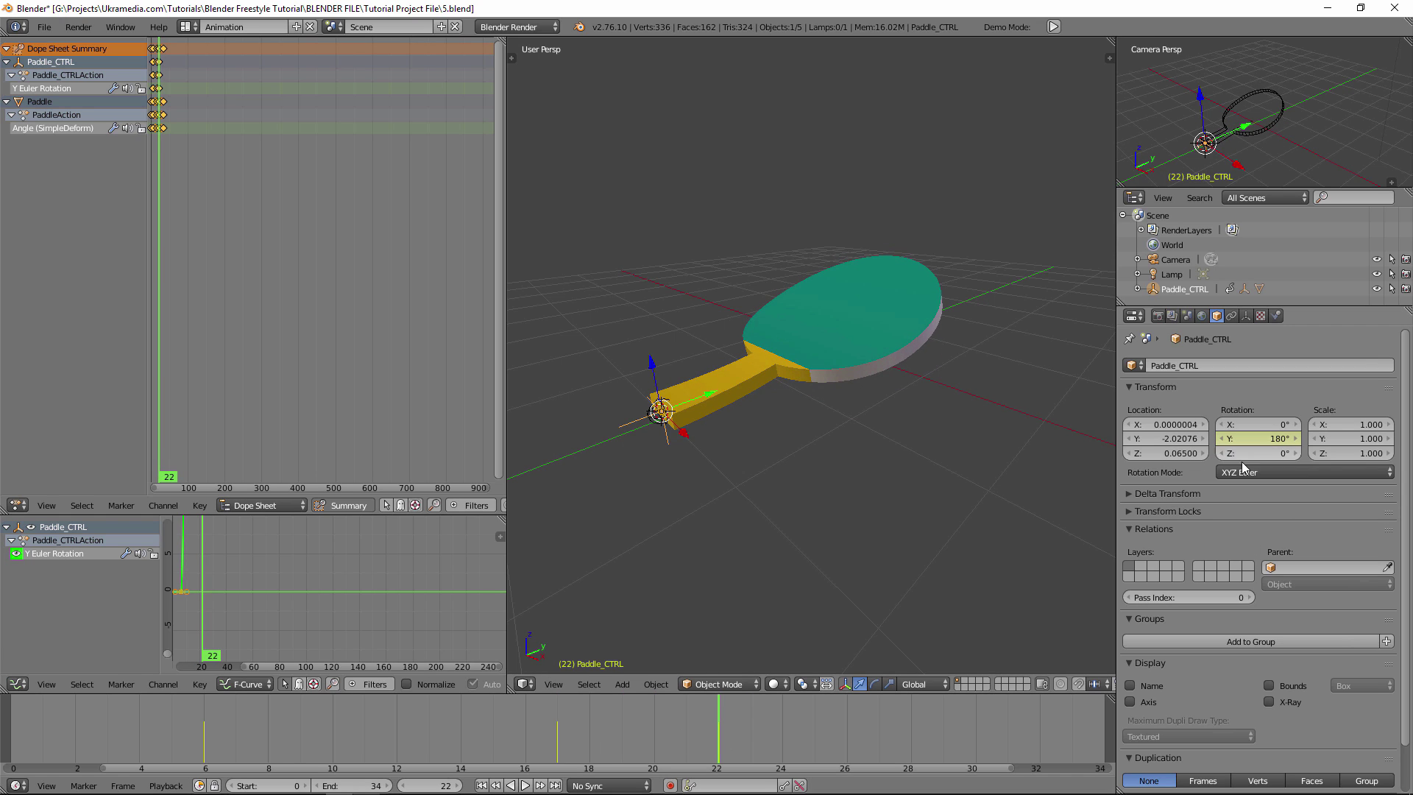
# Keyframe Paddle_CTRL's Y rotation at 360° on frame 34
pyautogui.hotkey('alt', 'a')
pyautogui.hotkey('alt', 'a')
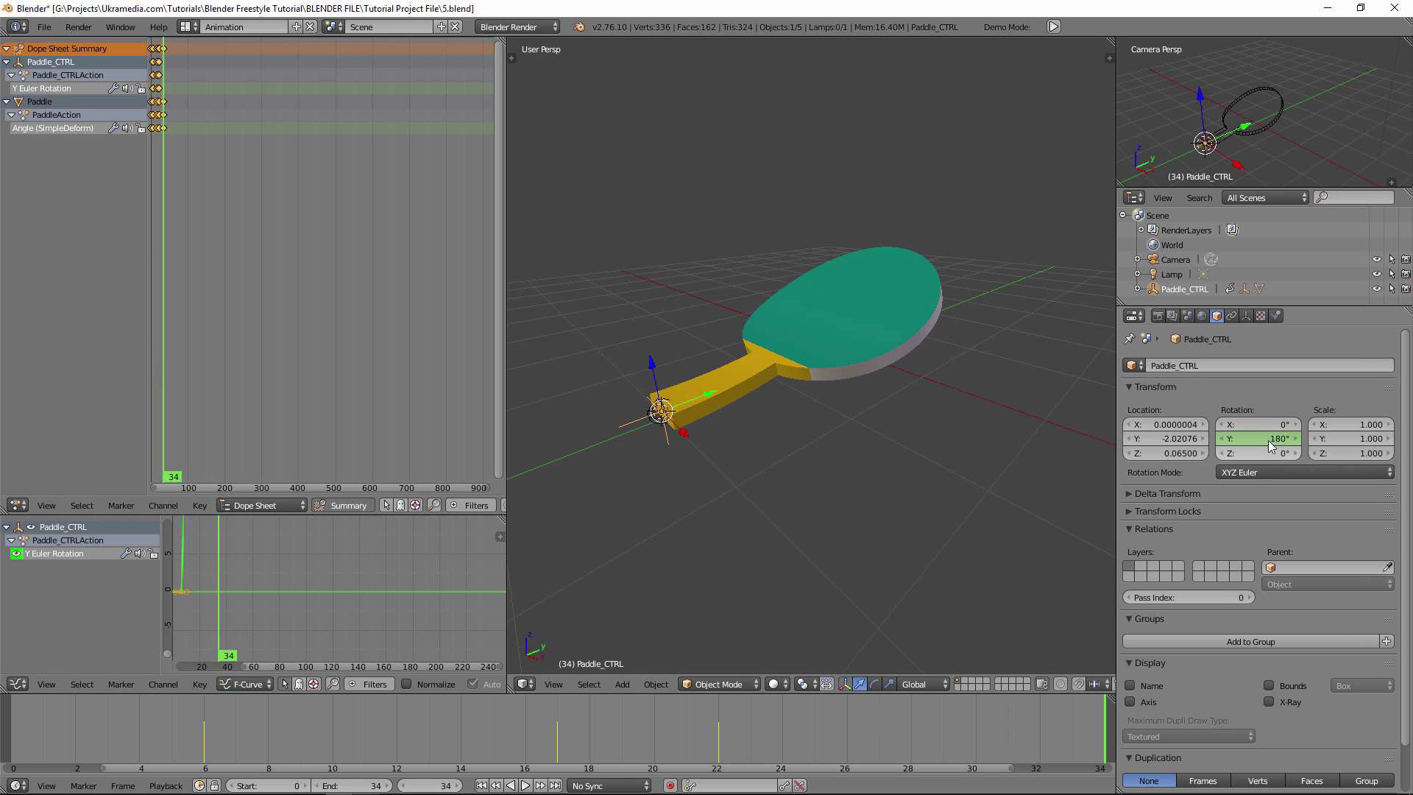
pyautogui.click(1222, 438)
pyautogui.write('360')
pyautogui.press('Return')
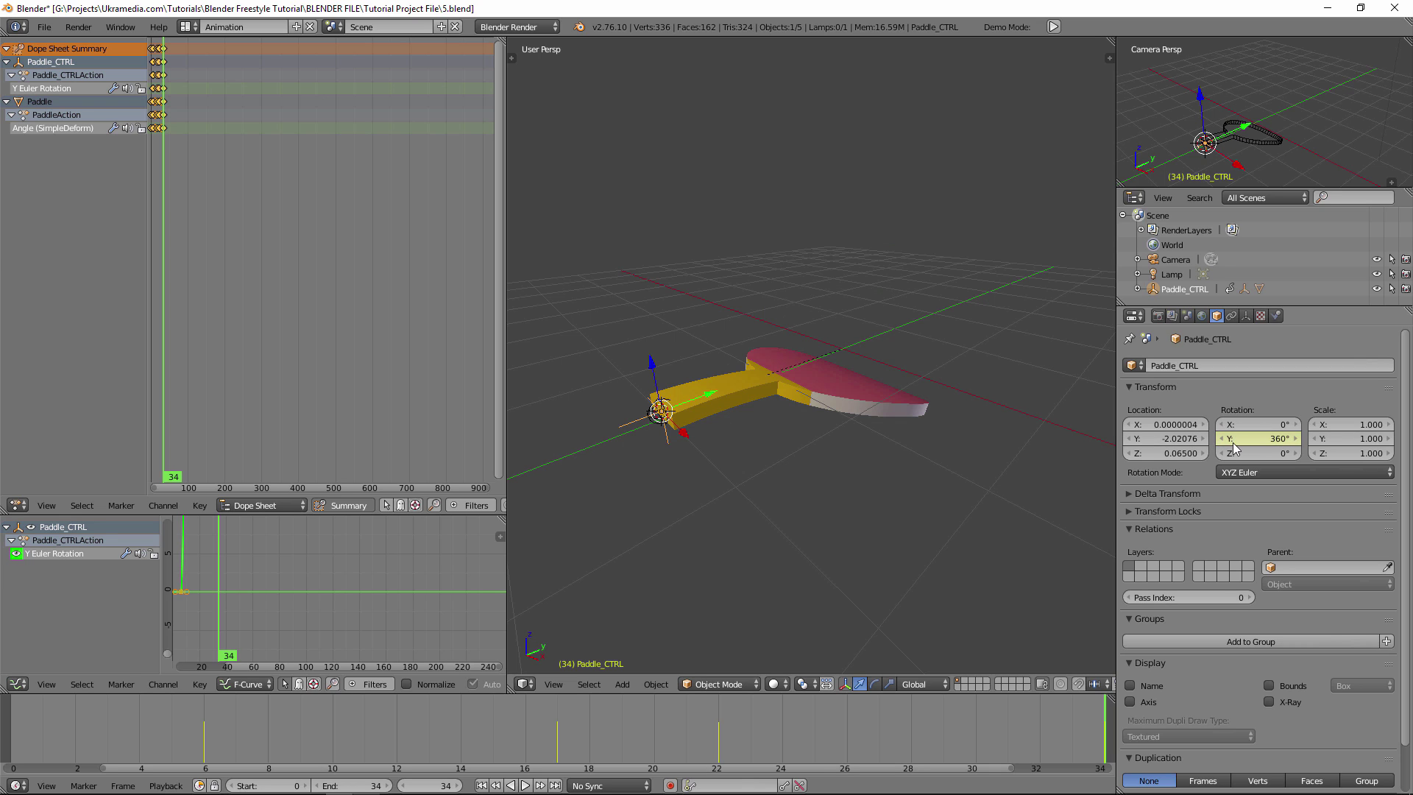
# Play the animation from frame 0 to check the paddle's combined bend and flip, and stop playback
pyautogui.hotkey('alt', 'a')
pyautogui.press('Escape')
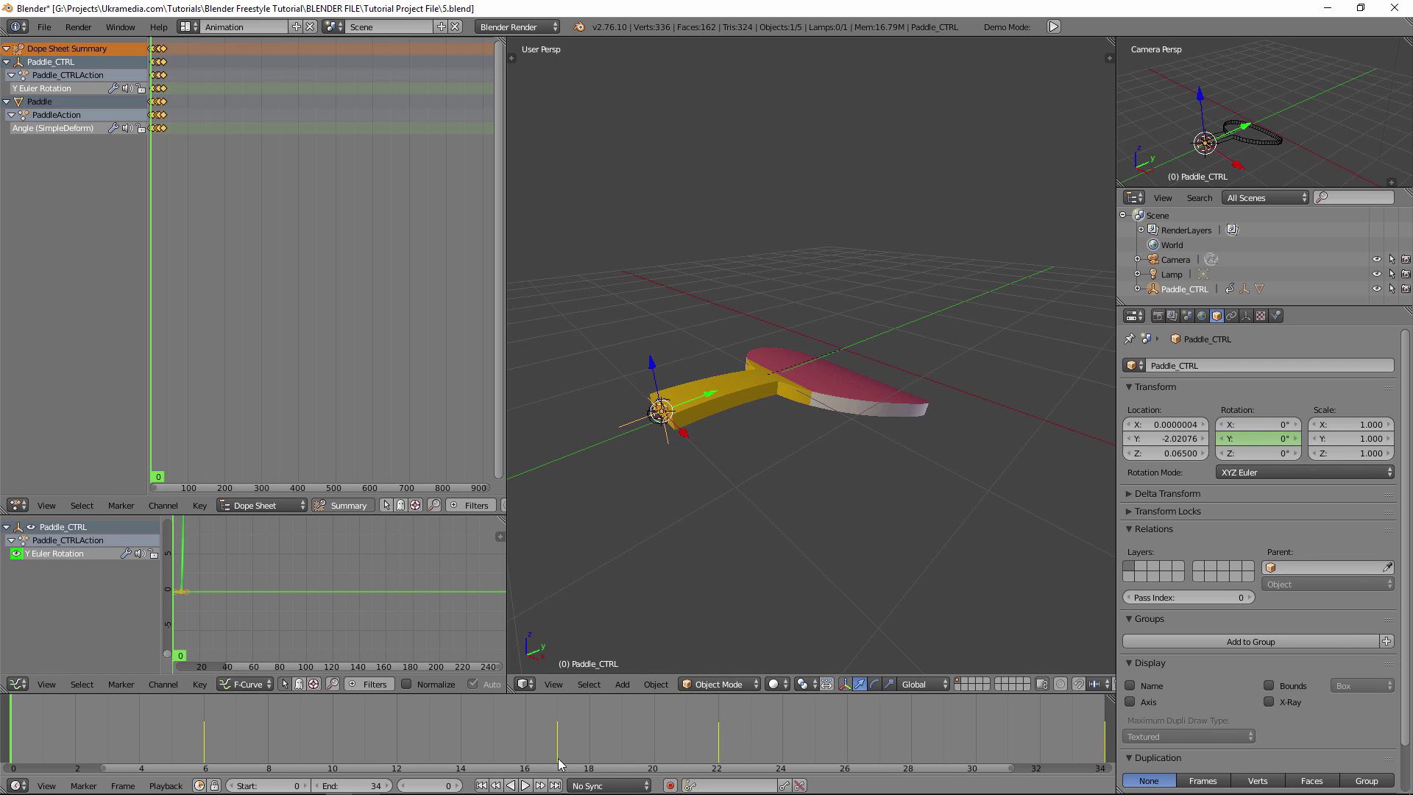
pyautogui.click(525, 786)
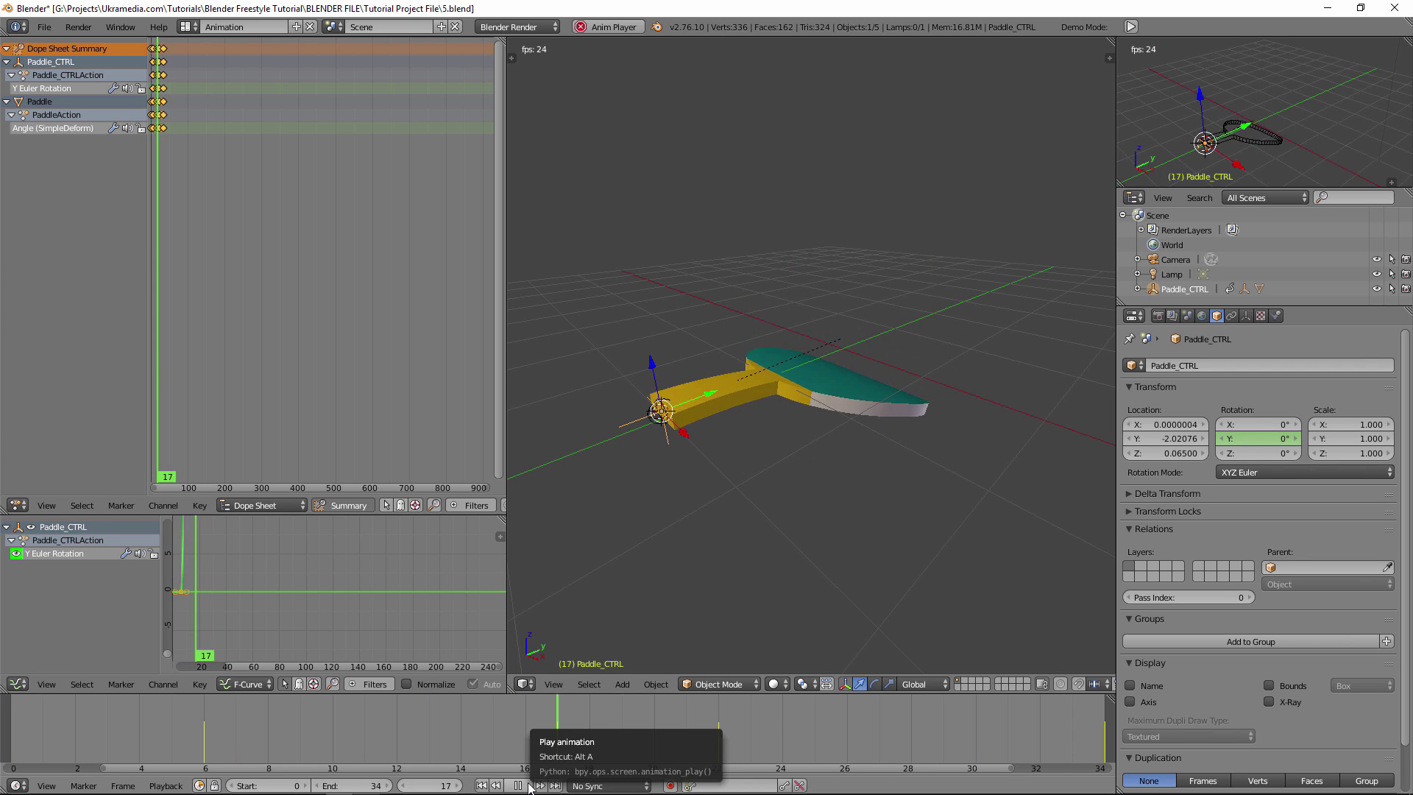
pyautogui.click(527, 786)
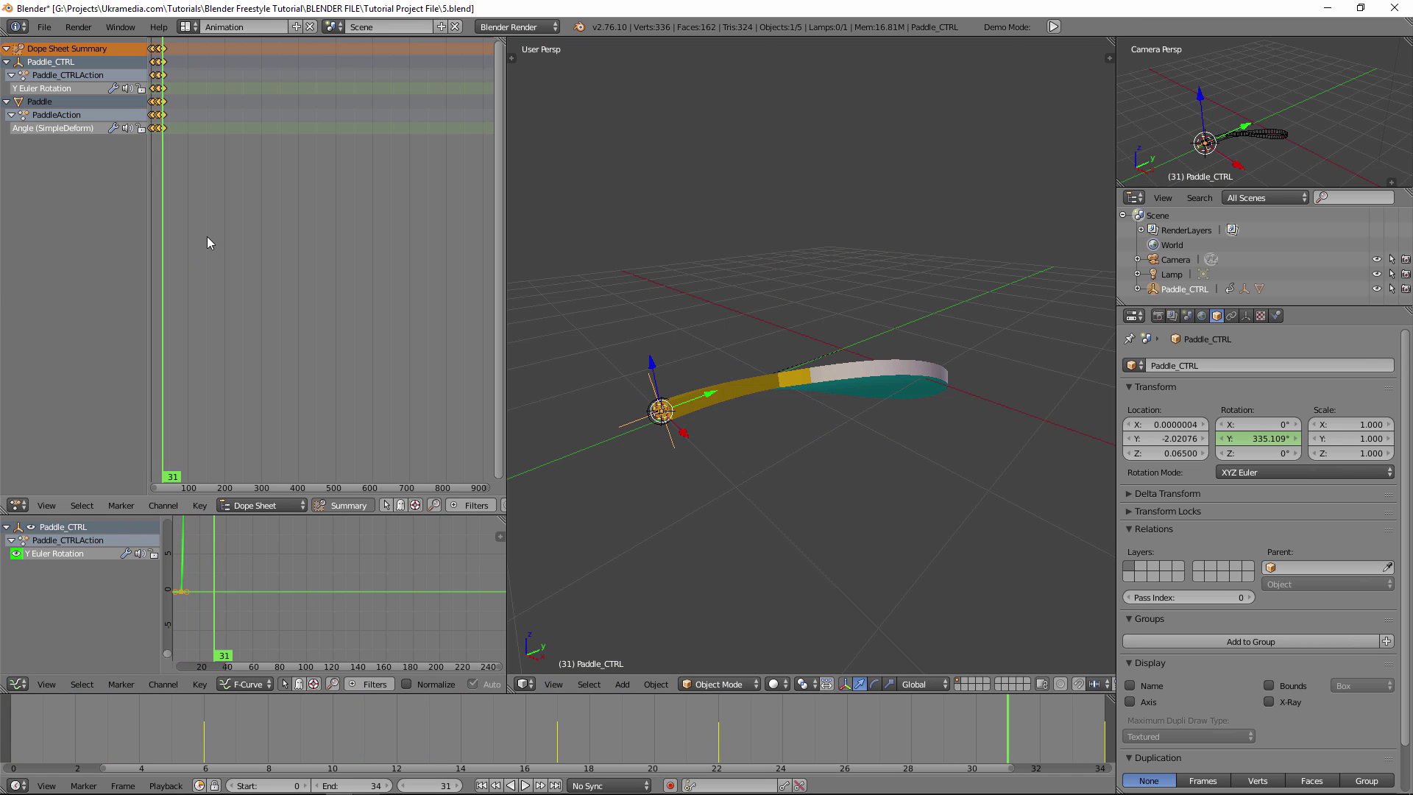
# Fit all of the paddle and Paddle_CTRL keyframes into view in the dope sheet
pyautogui.press('Home')
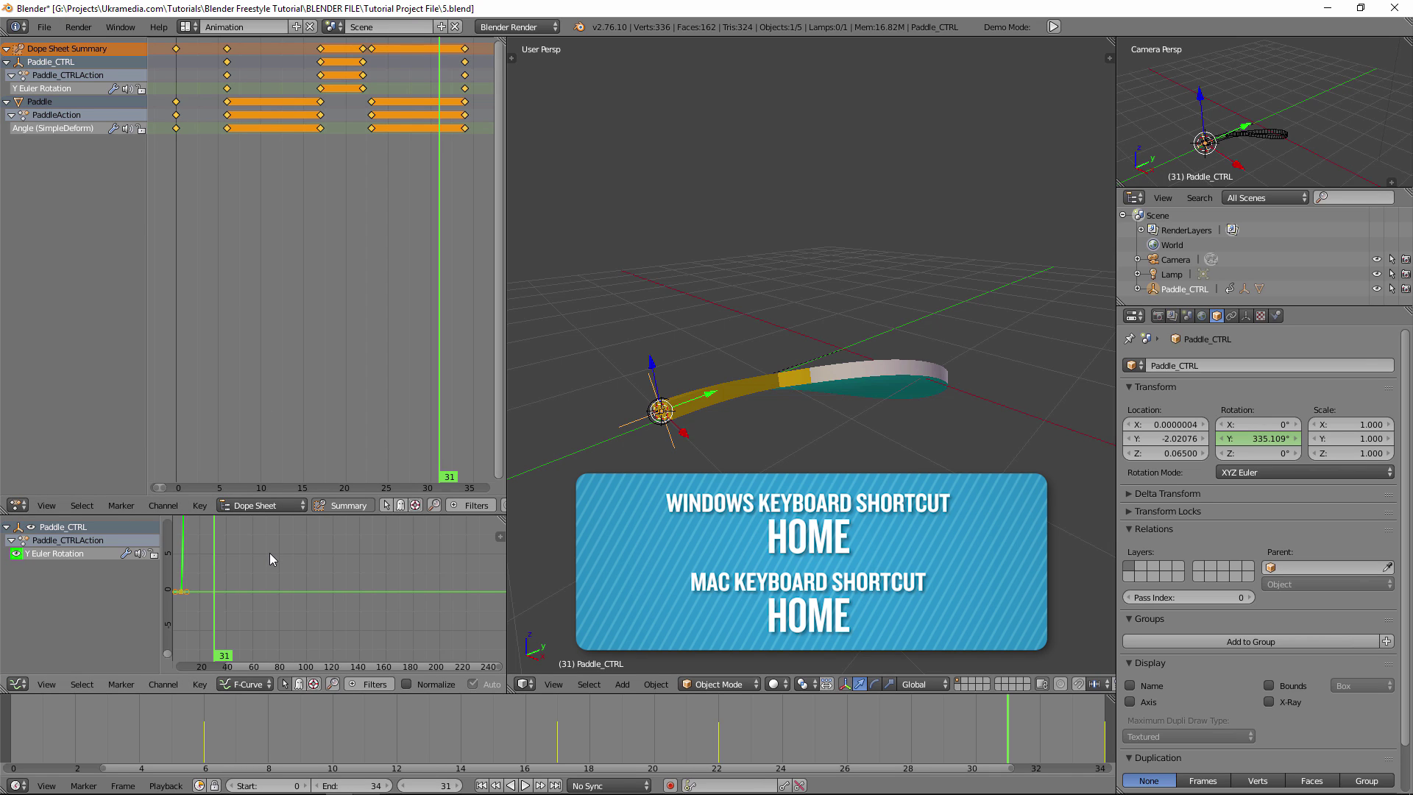
# Fit Paddle_CTRL's Y rotation curve into view and play the animation from frame 0 to examine the flip's timing
pyautogui.press('Home')
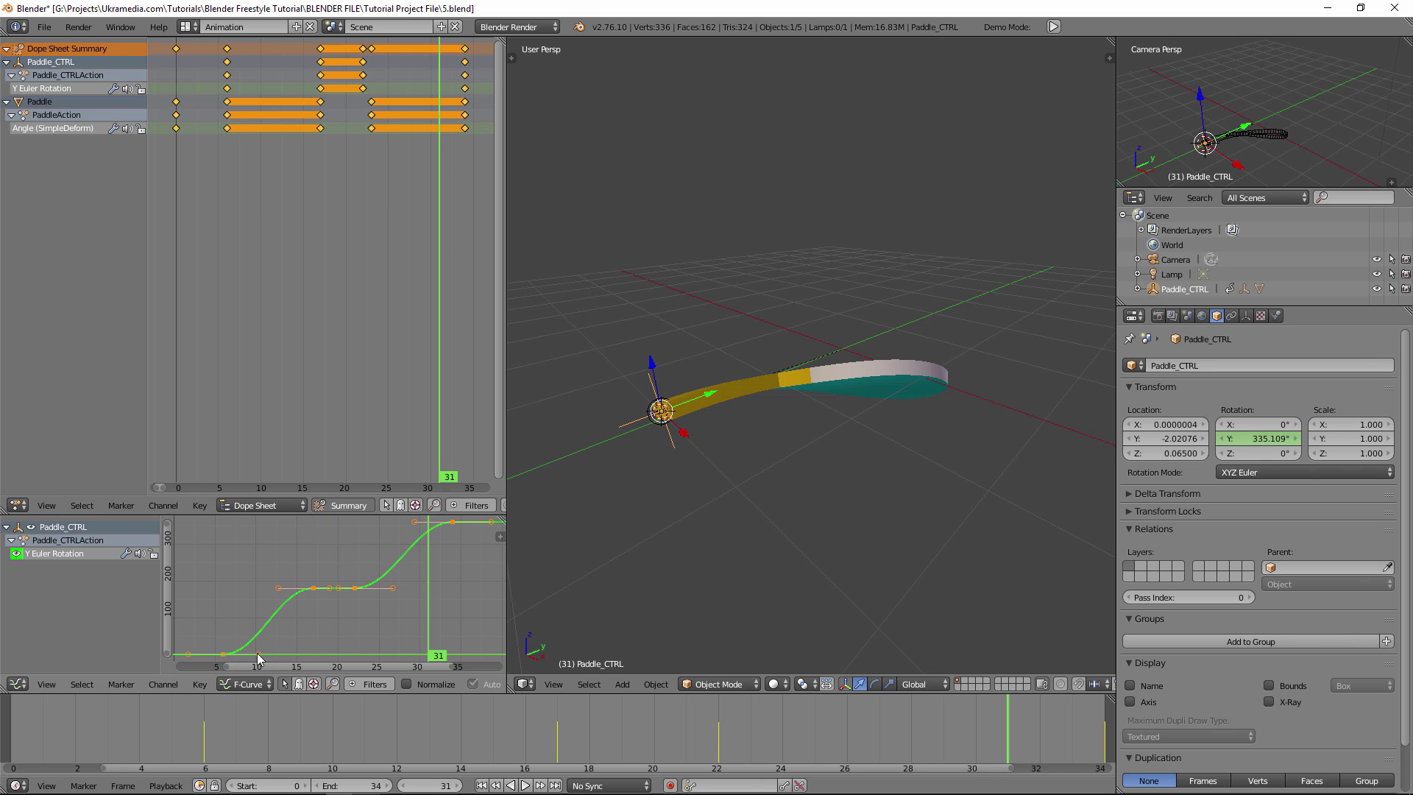
pyautogui.moveTo(147, 750); pyautogui.dragTo(283, 678)
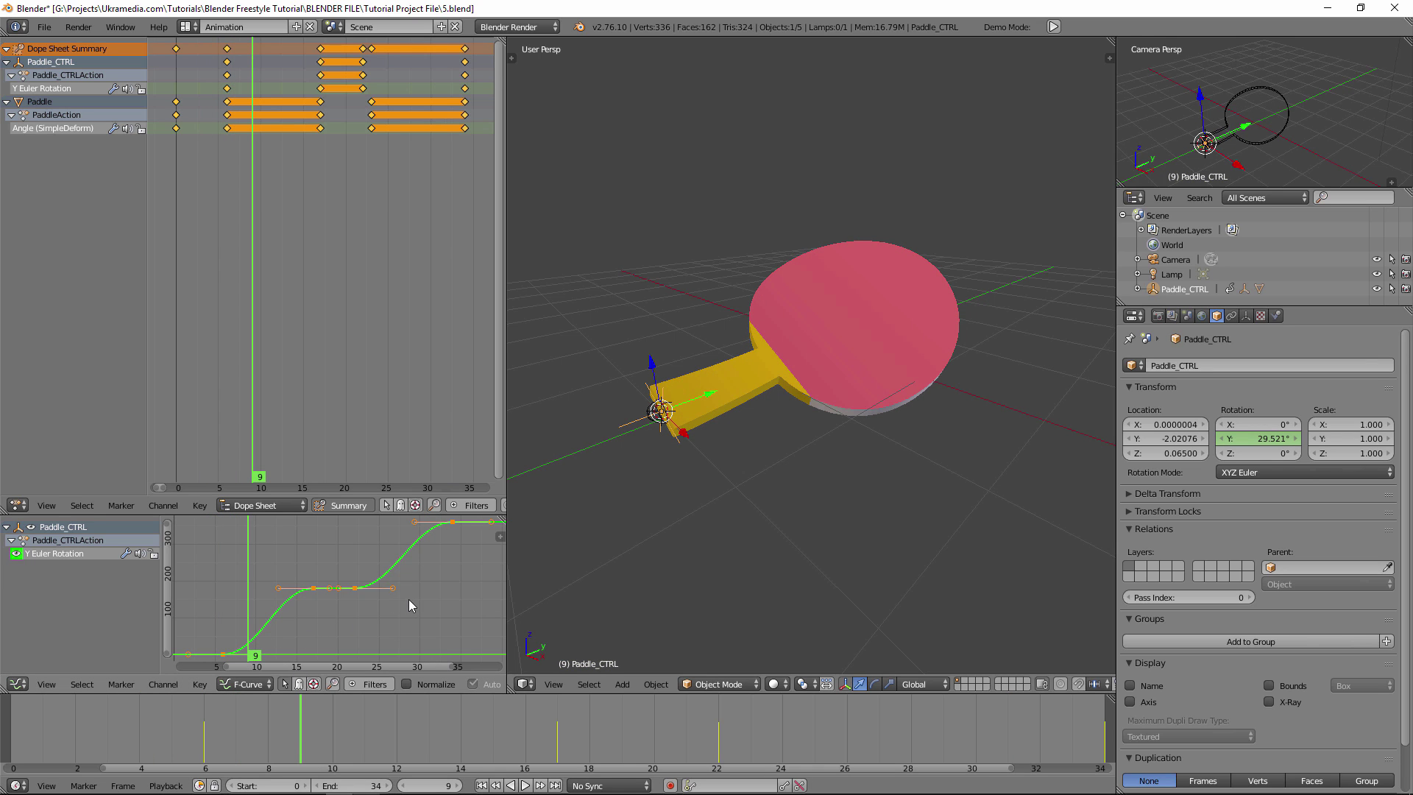
pyautogui.moveTo(335, 715); pyautogui.dragTo(4, 721)
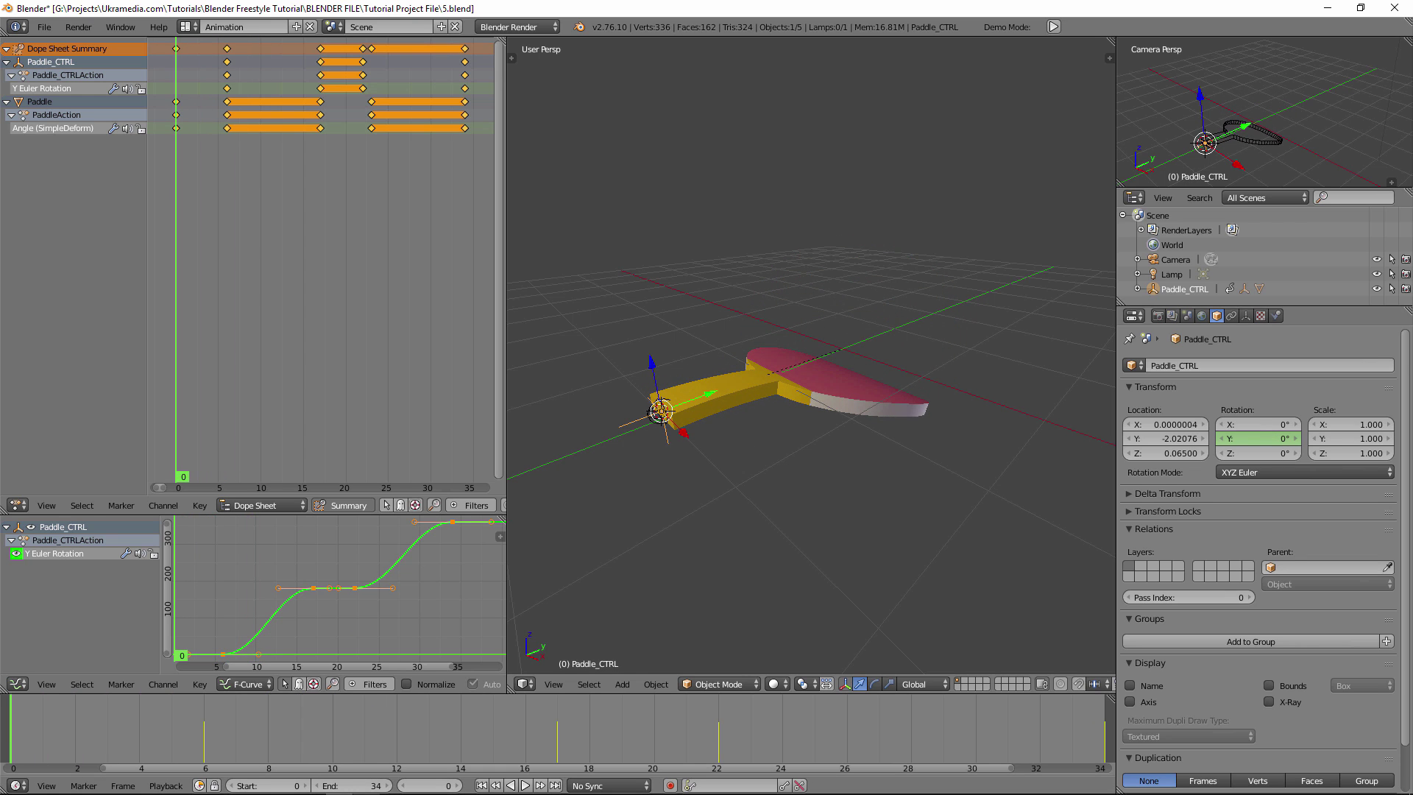
pyautogui.click(525, 785)
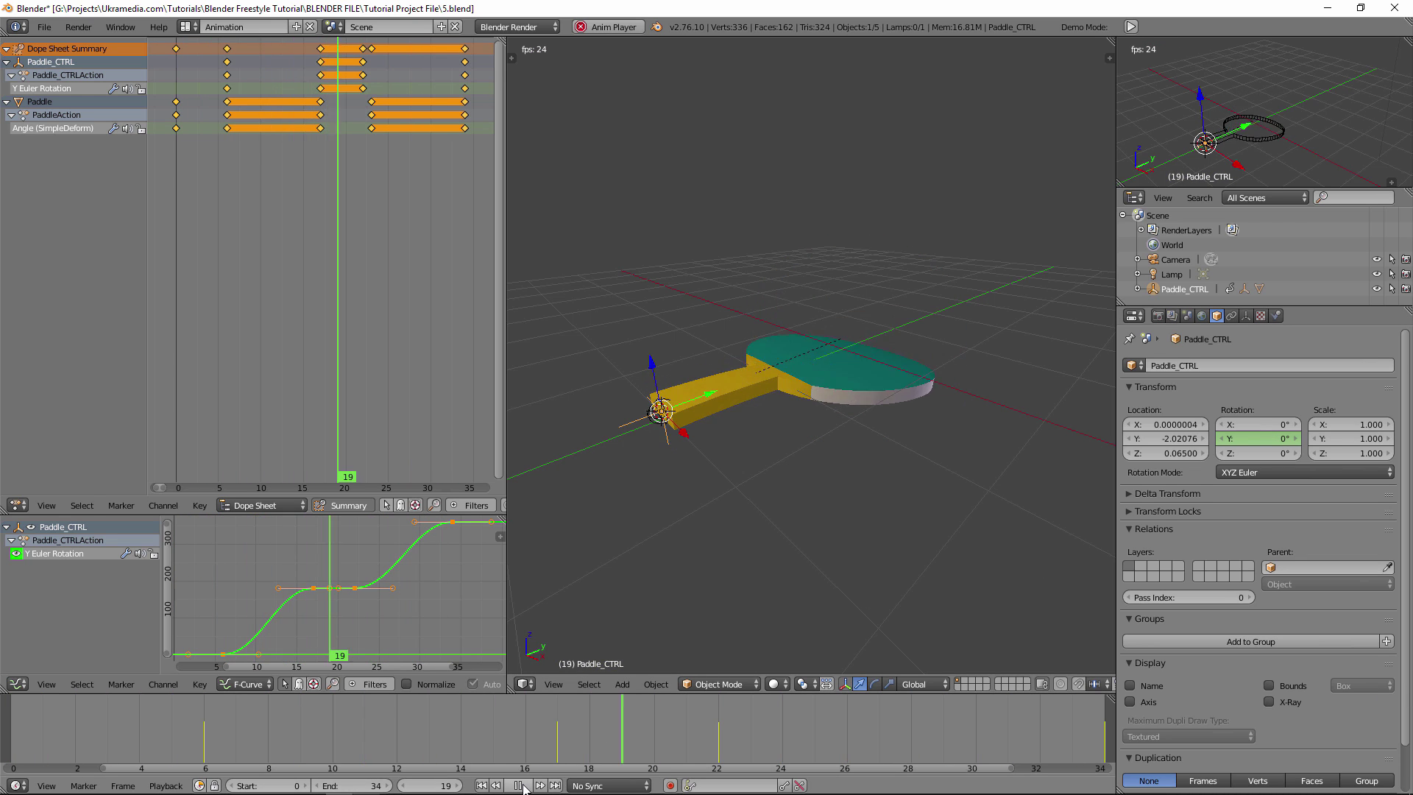
pyautogui.click(524, 788)
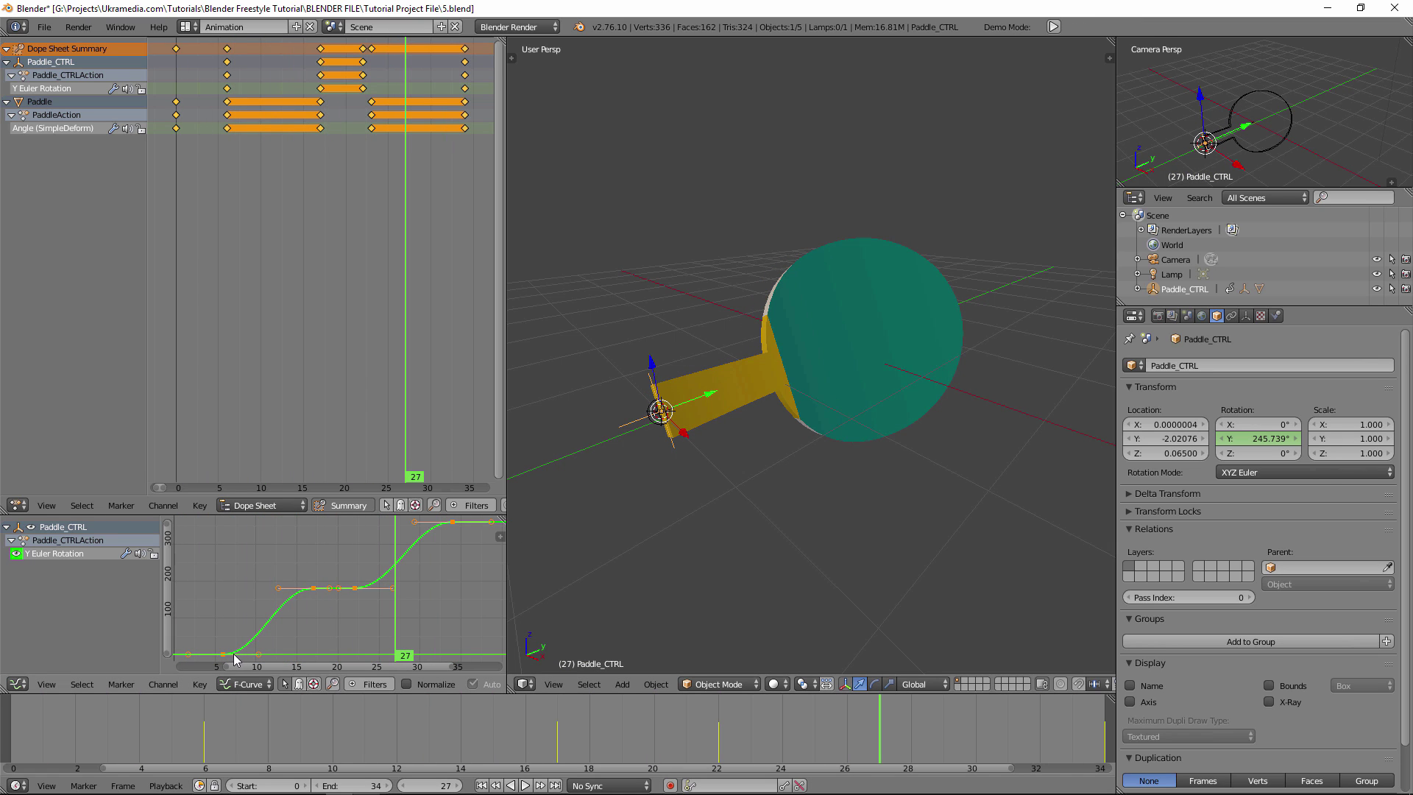
# Try to stretch the handles of the frame 6 keyframe on the Y rotation curve by scaling them
pyautogui.press('a')
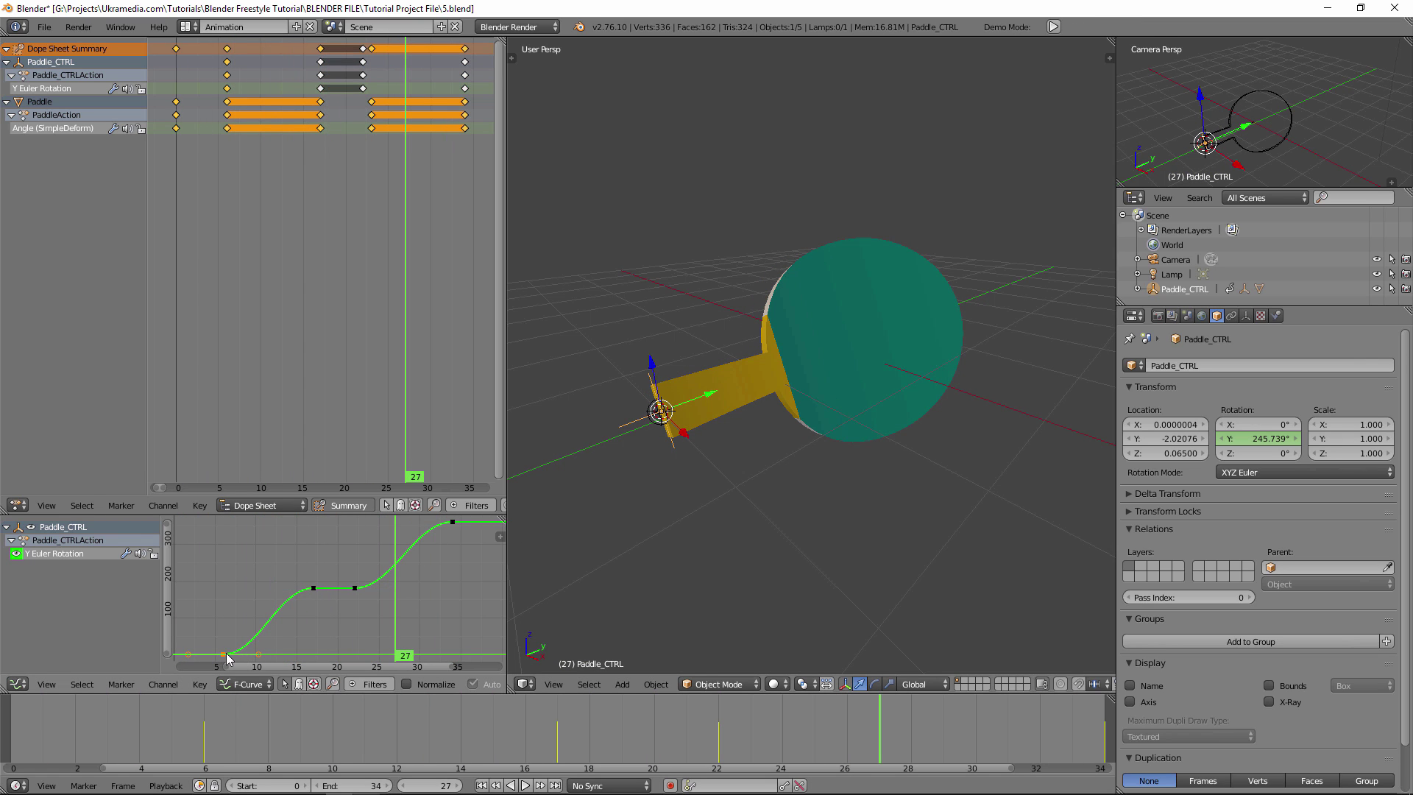
pyautogui.press('s')
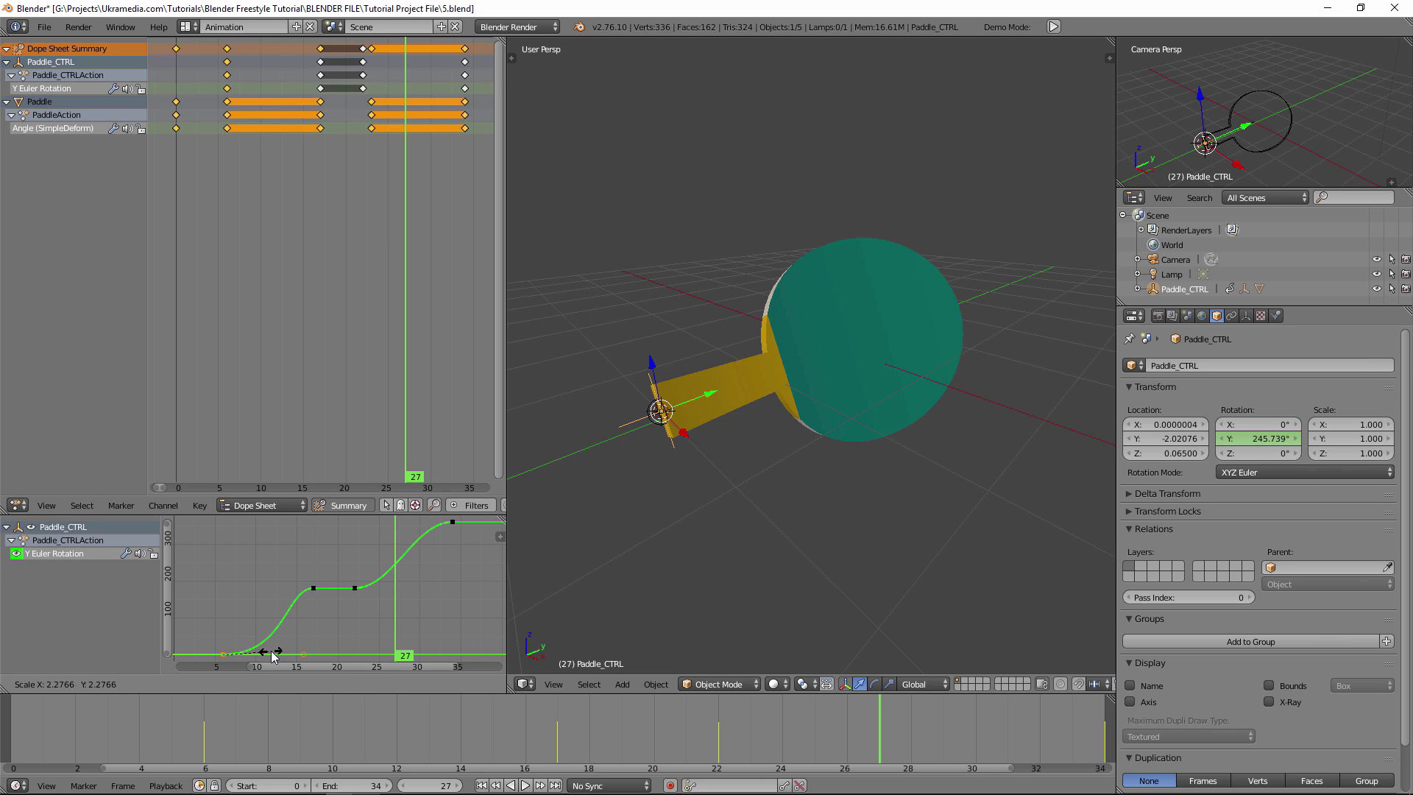
pyautogui.click(270, 654)
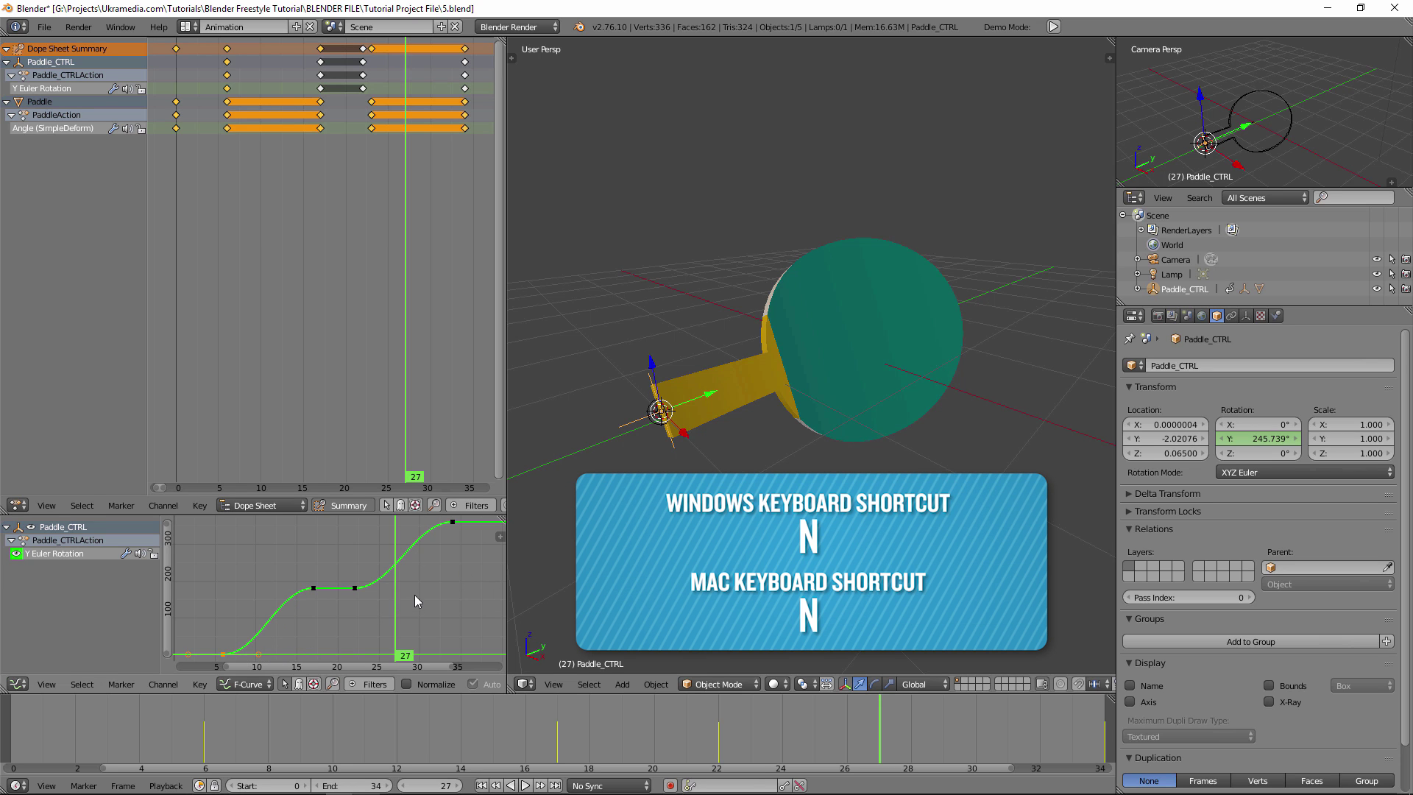
# Show the graph editor's curve and keyframe properties and enlarge the editor in width and height
pyautogui.press('n')
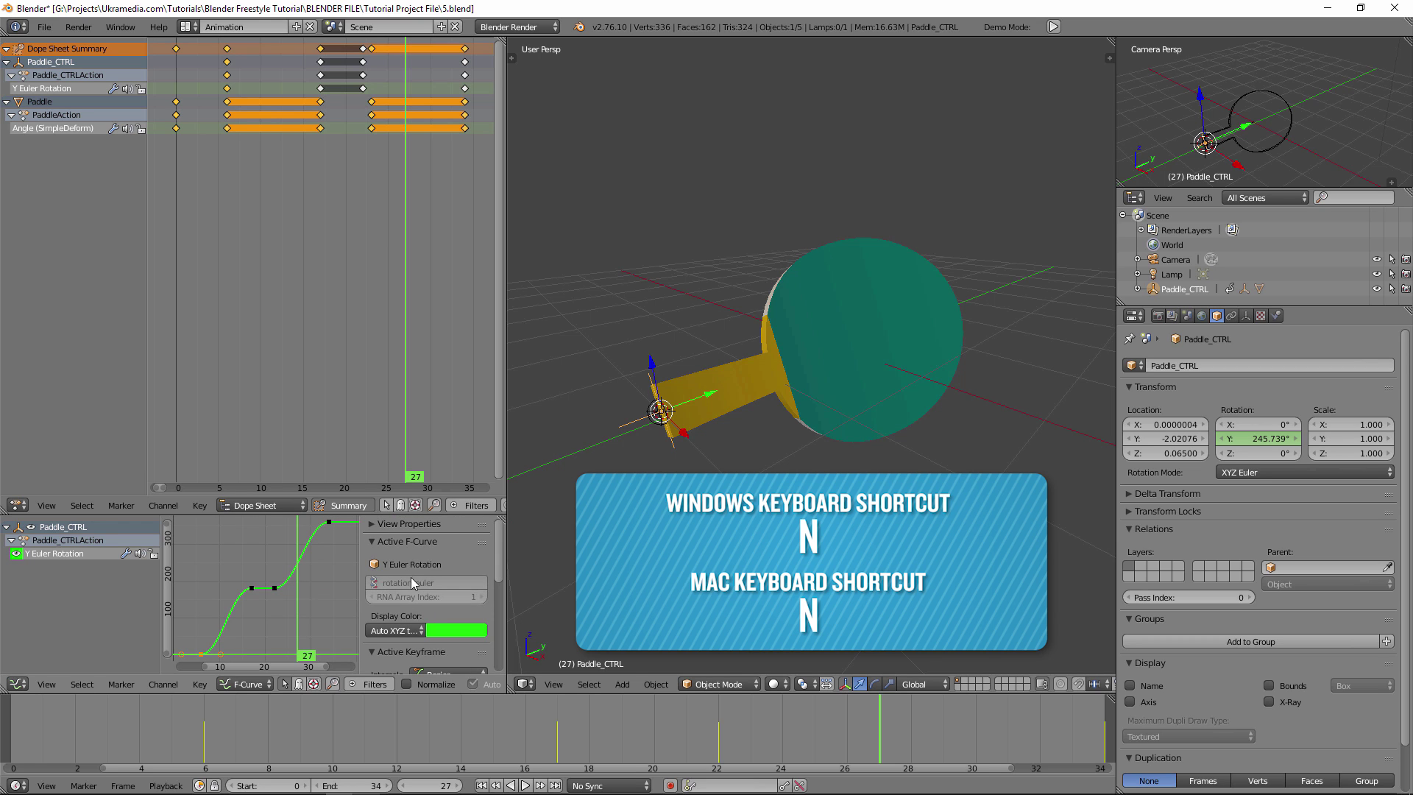
pyautogui.moveTo(507, 531); pyautogui.dragTo(688, 531)
pyautogui.moveTo(596, 516); pyautogui.dragTo(595, 477)
pyautogui.scroll(-2, 479, 603)
pyautogui.scroll(-1, 260, 638)
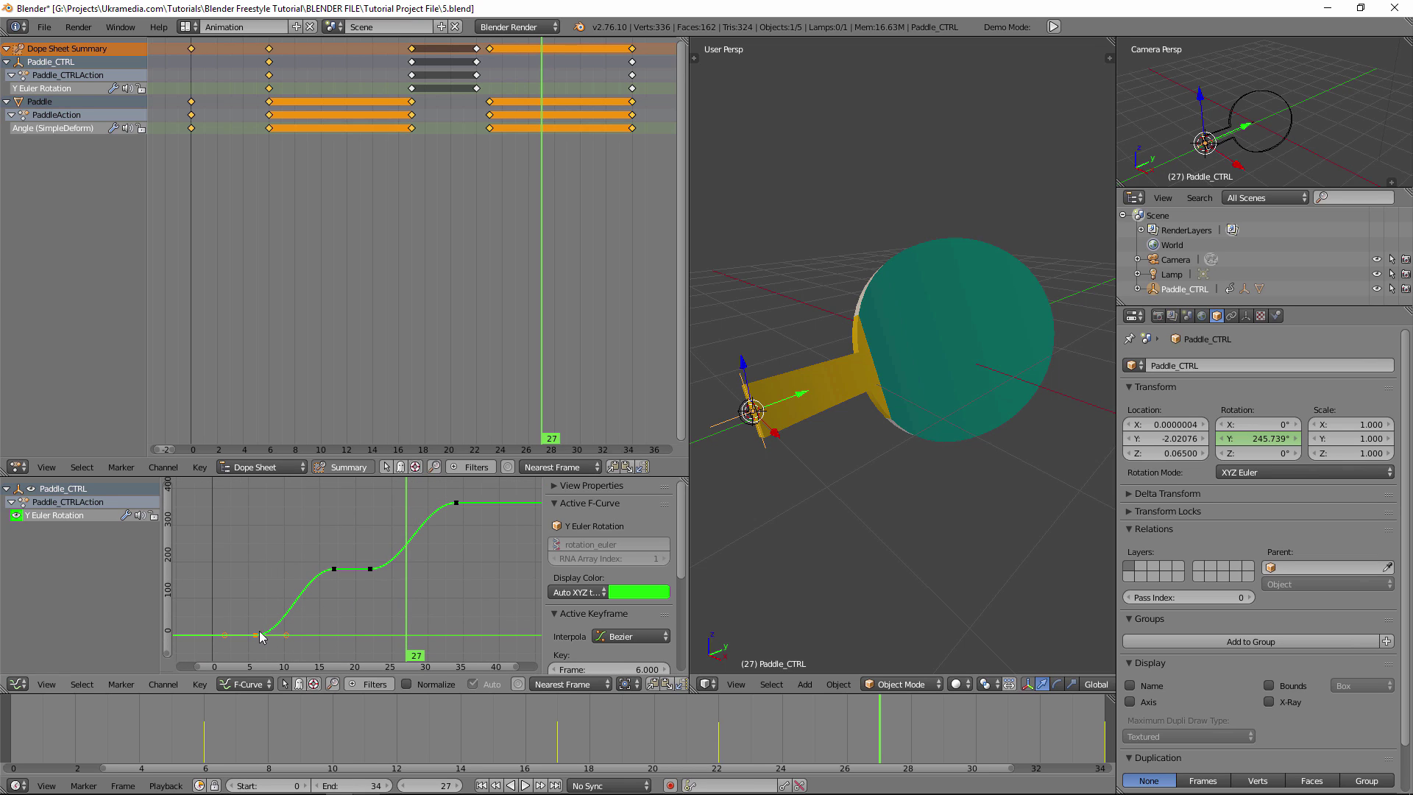
# Try changing the frame 6 keyframe's left handle X value, and undo the change
pyautogui.rightClick(283, 636)
pyautogui.scroll(-3, 644, 627)
pyautogui.moveTo(621, 630); pyautogui.dragTo(642, 630)
pyautogui.hotkey('ctrl', 'z')
pyautogui.hotkey('ctrl', 'z')
pyautogui.hotkey('ctrl', 'z')
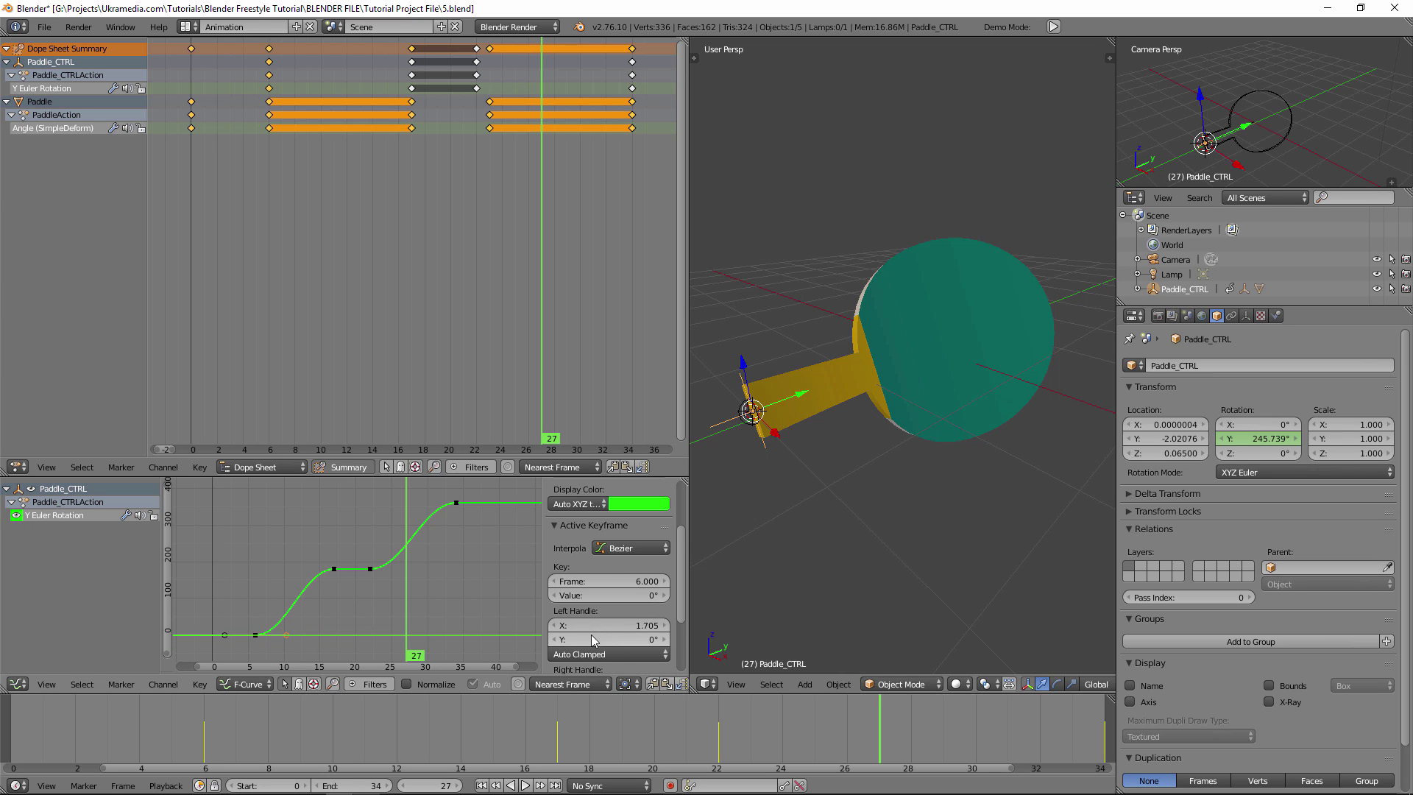
# Extend the frame 6 keyframe's right handle by 5 frames, to X 15.295, on the Y rotation curve
pyautogui.scroll(-2, 590, 629)
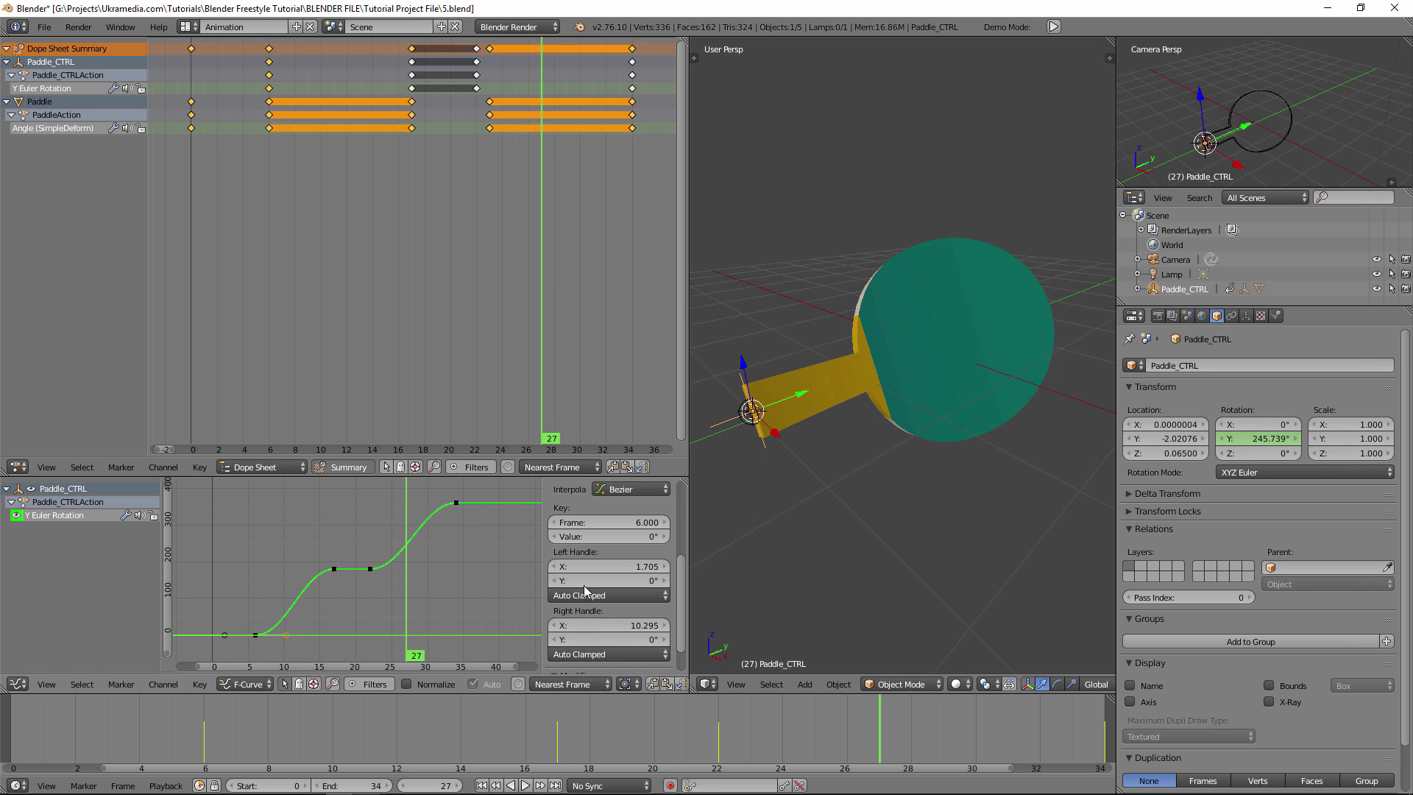
pyautogui.moveTo(595, 624); pyautogui.dragTo(624, 624)
pyautogui.press('Escape')
pyautogui.click(650, 625)
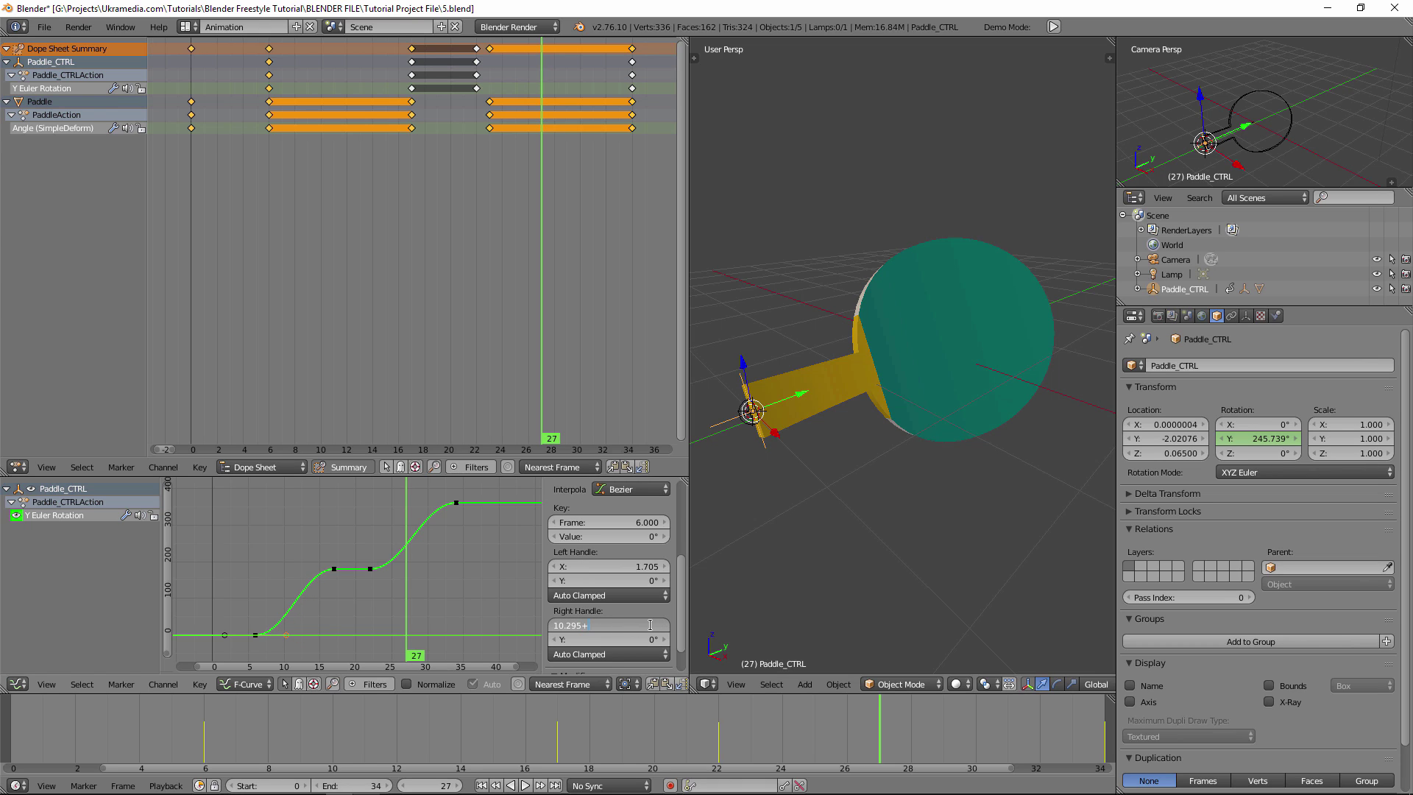
pyautogui.write('+5')
pyautogui.press('Return')
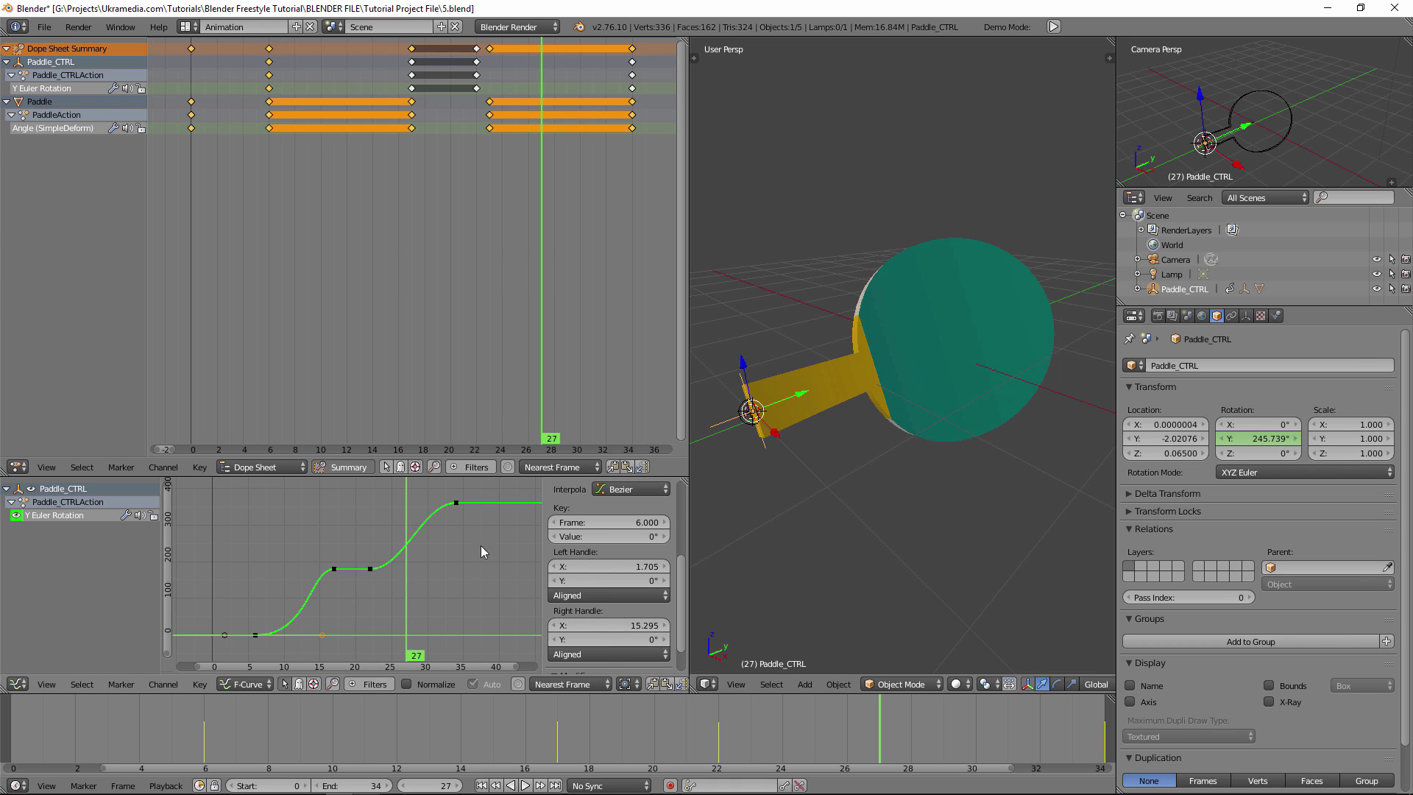
# Extend the frame 22 keyframe's right handle by 5 frames, to X 31.685, on the Y rotation curve
pyautogui.click(373, 570)
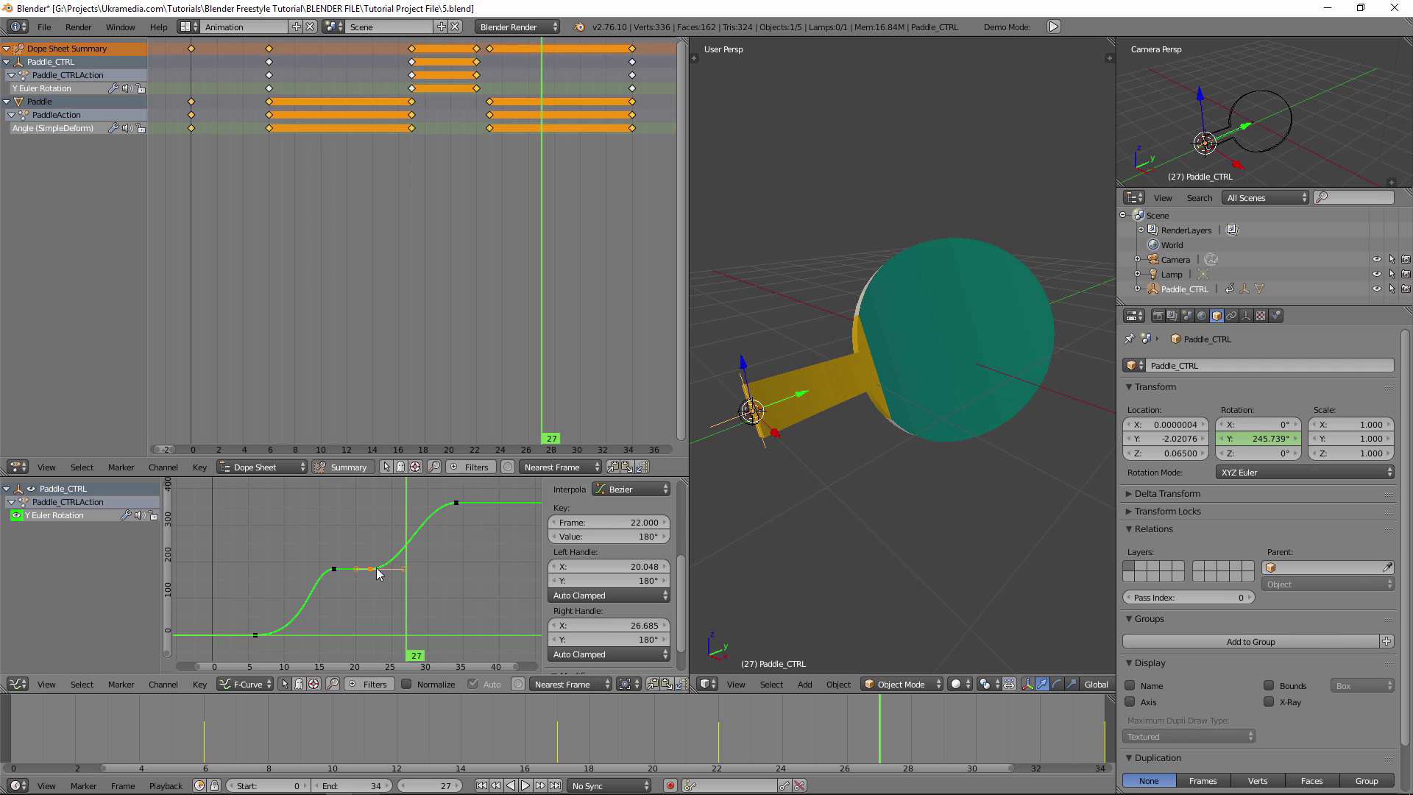
pyautogui.click(632, 625)
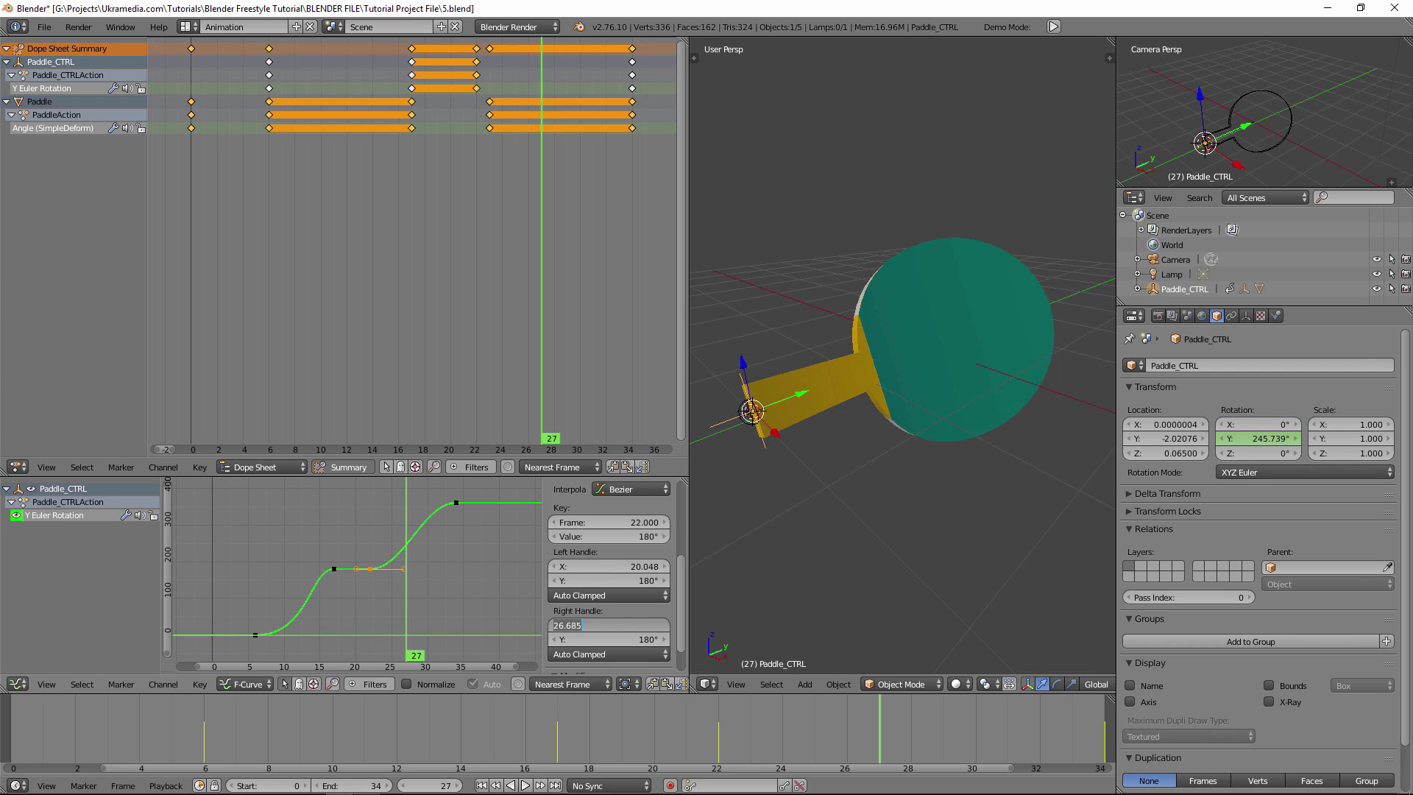
pyautogui.press('End')
pyautogui.write('+5')
pyautogui.press('Return')
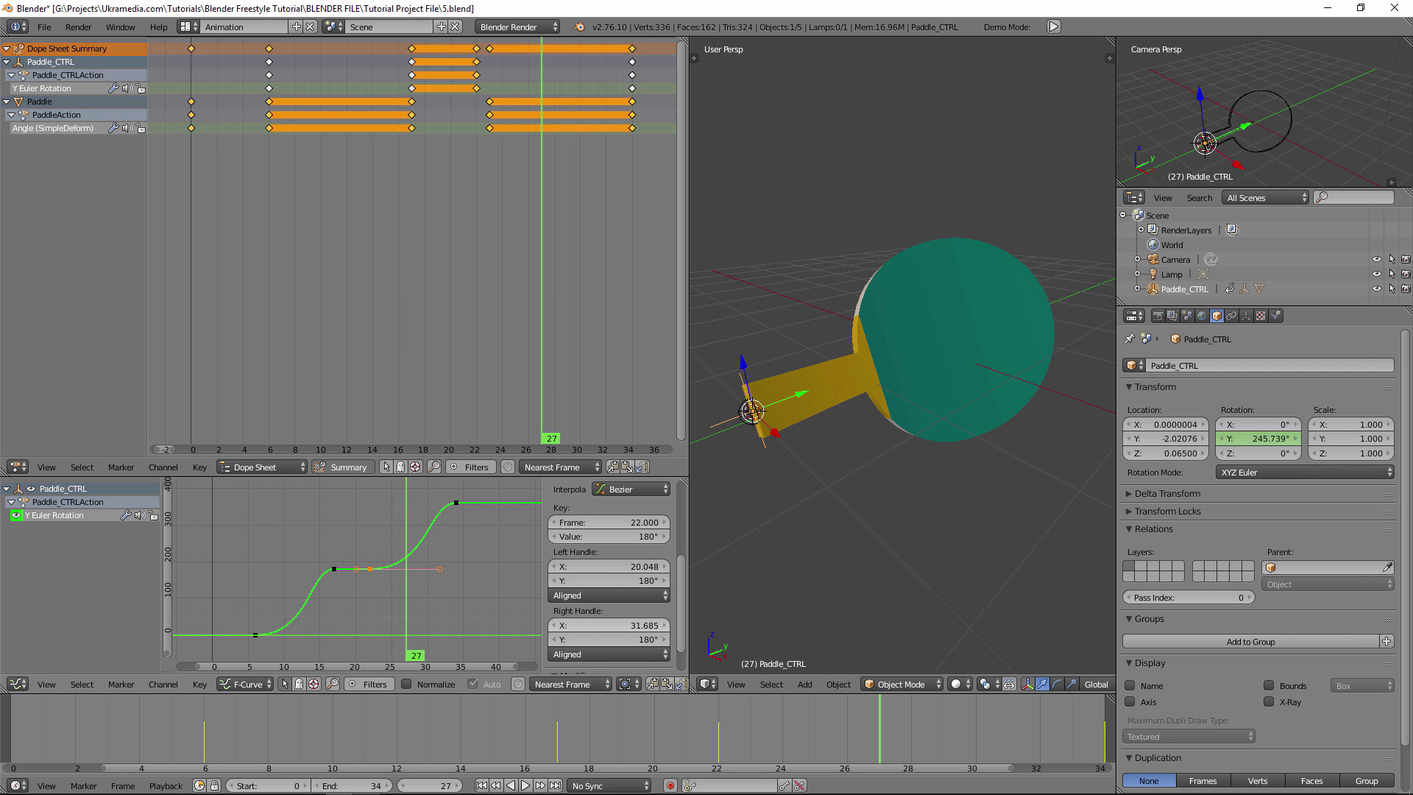
# Play the animation from frame 0 to check the slower starts of the flips, stop it, and scrub to frame 26
pyautogui.click(482, 786)
pyautogui.click(525, 786)
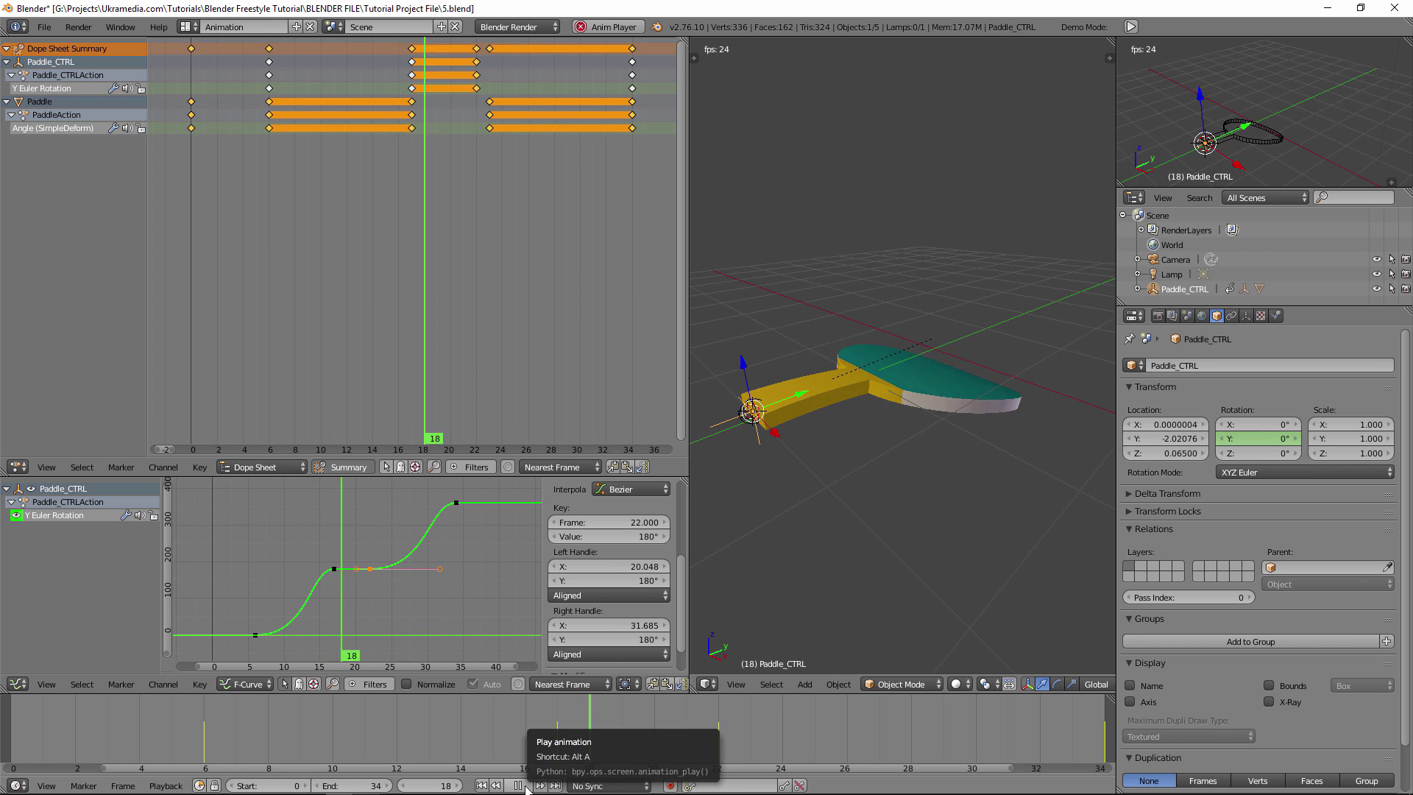
pyautogui.click(525, 786)
pyautogui.moveTo(455, 615); pyautogui.dragTo(395, 591)
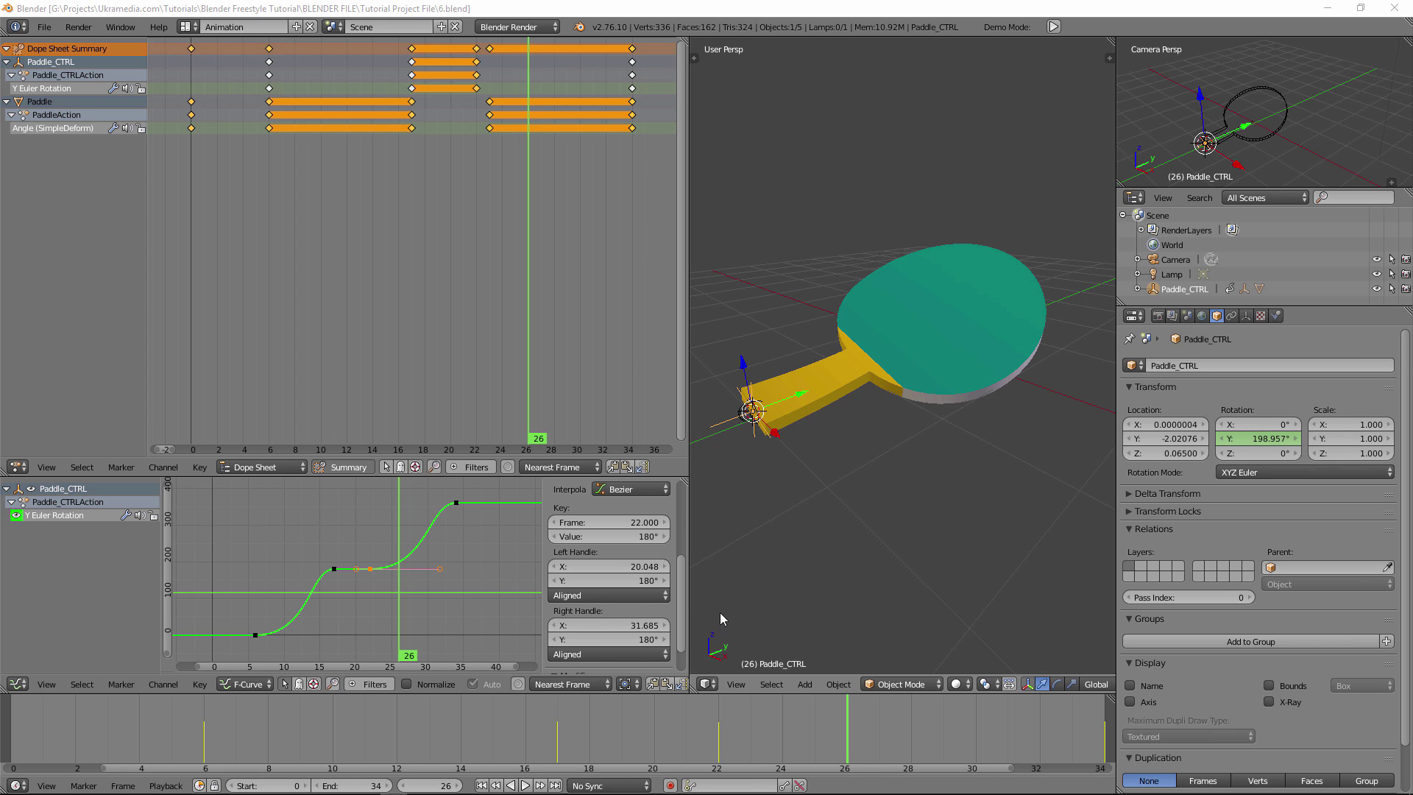
# Reset the 3D cursor to the world origin and add a UV sphere there
pyautogui.moveTo(798, 552); pyautogui.dragTo(839, 313, button='middle')
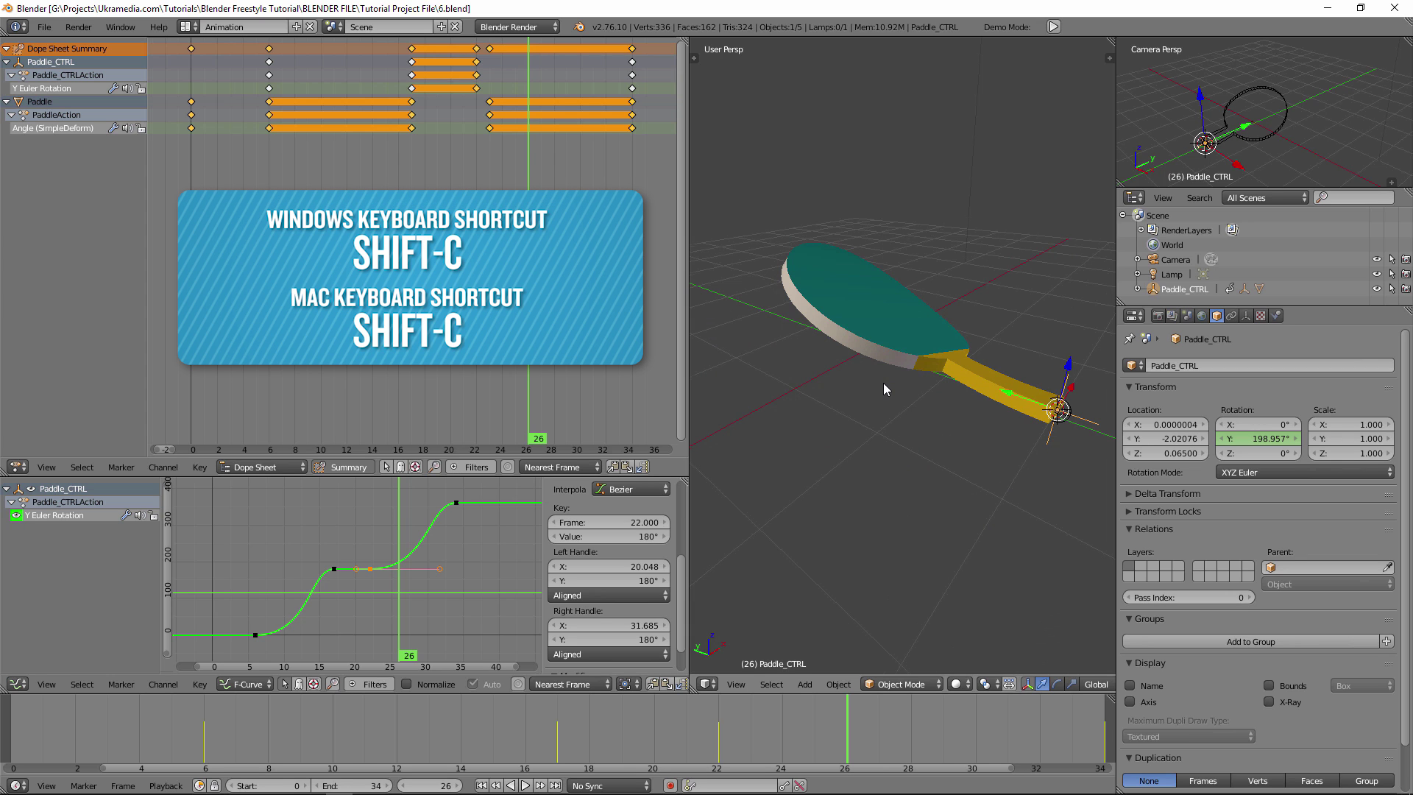
pyautogui.hotkey('shift', 'c')
pyautogui.scroll(4, 912, 453)
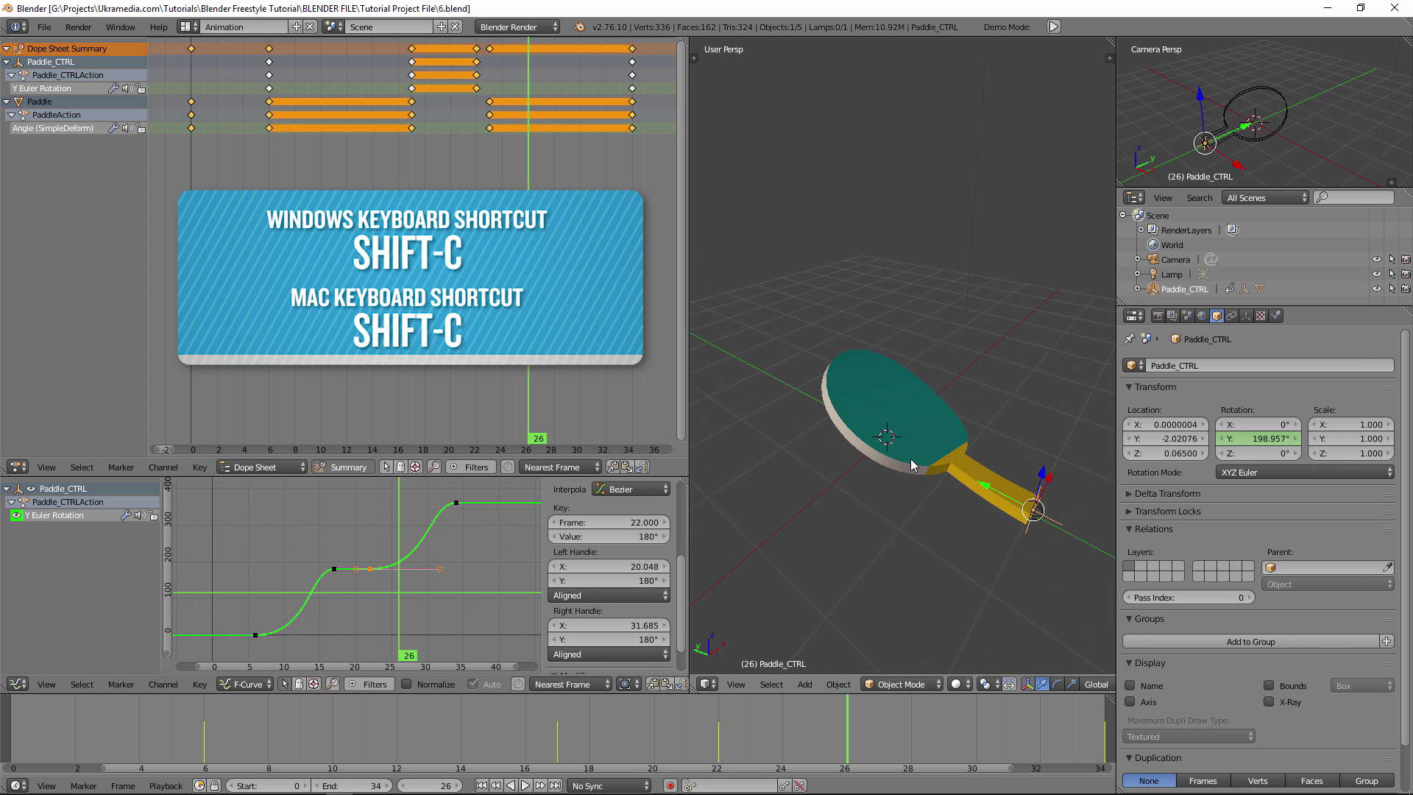
pyautogui.moveTo(906, 427)
pyautogui.mouseDown(button='middle')
pyautogui.moveTo(910, 401)
pyautogui.moveTo(915, 422)
pyautogui.mouseUp(button='middle')
pyautogui.hotkey('shift', 'a')
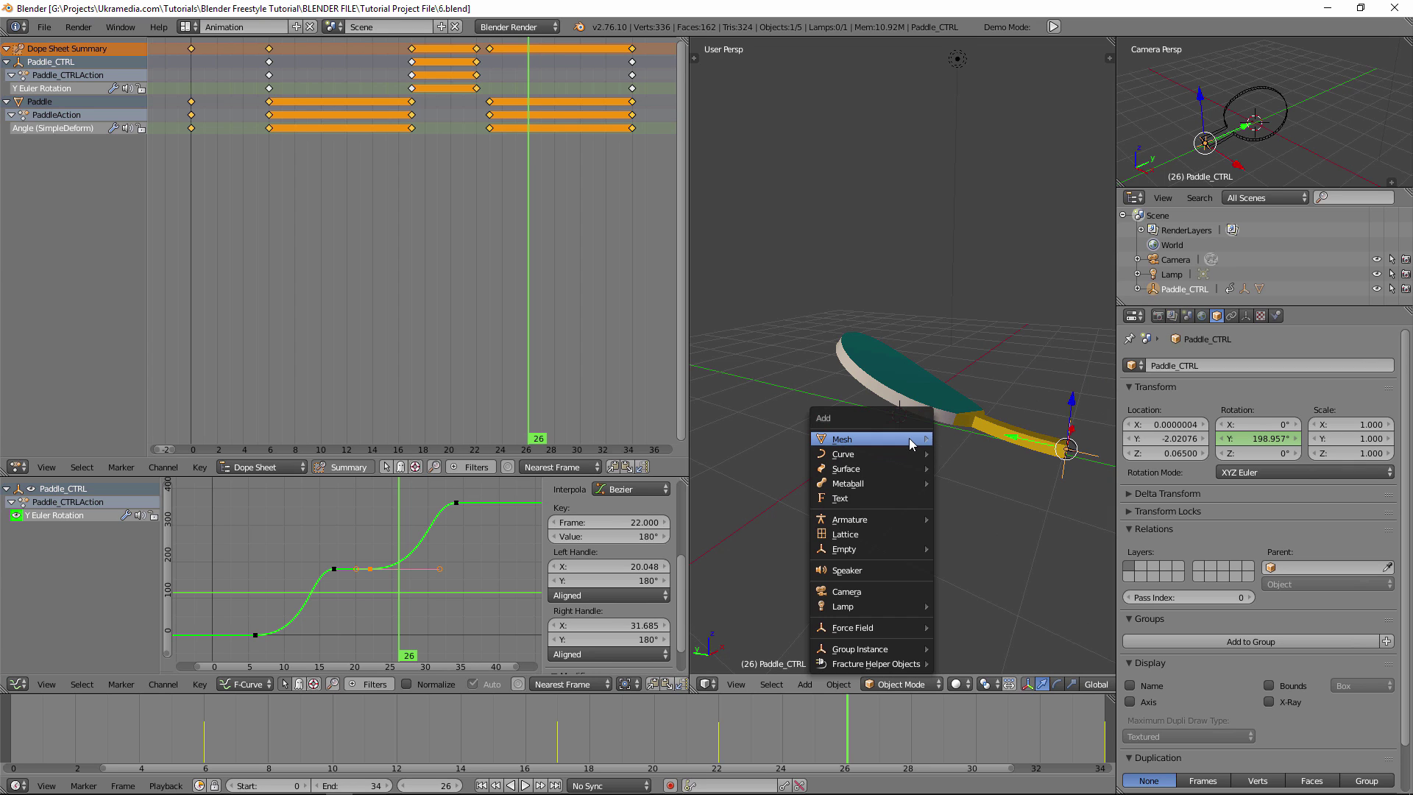
pyautogui.moveTo(909, 440)
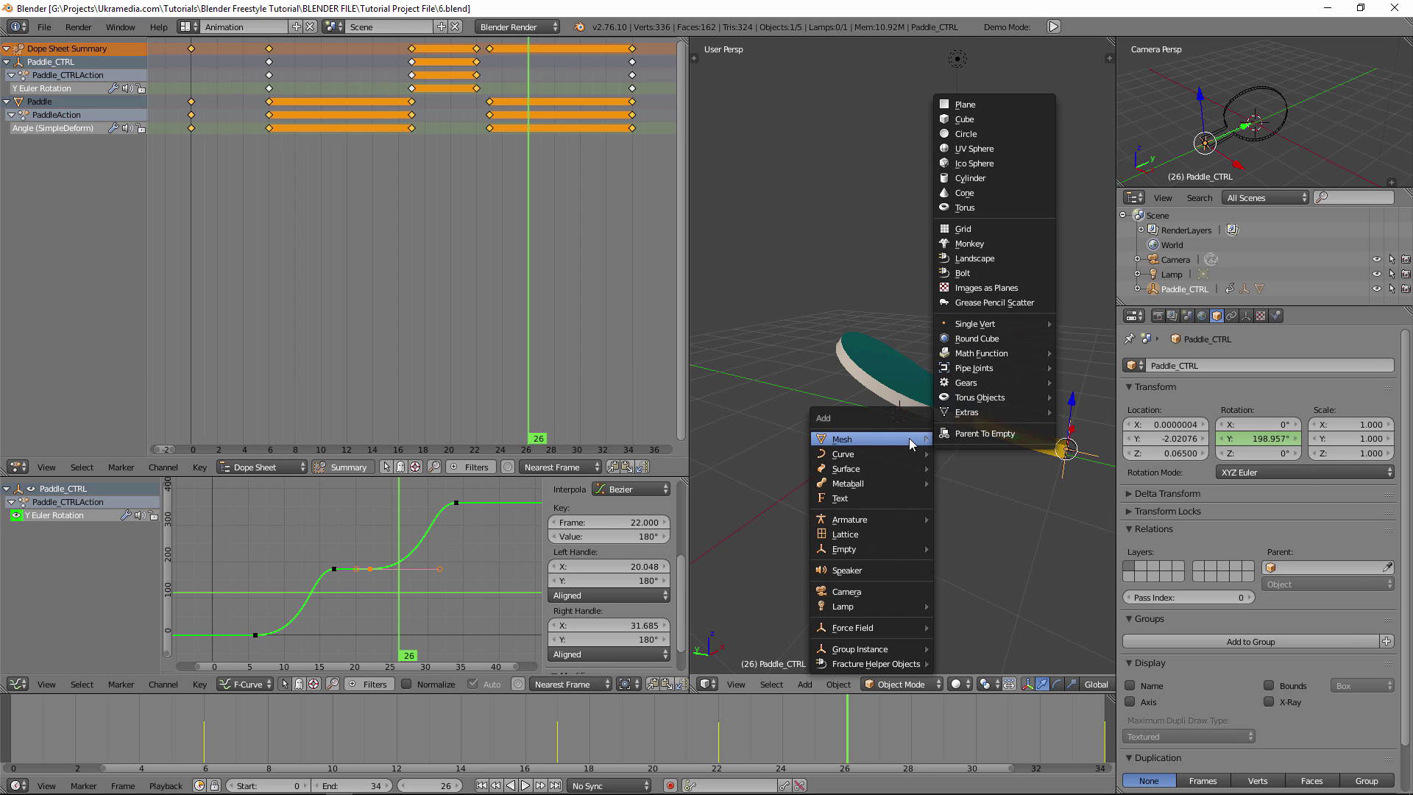
pyautogui.click(1009, 149)
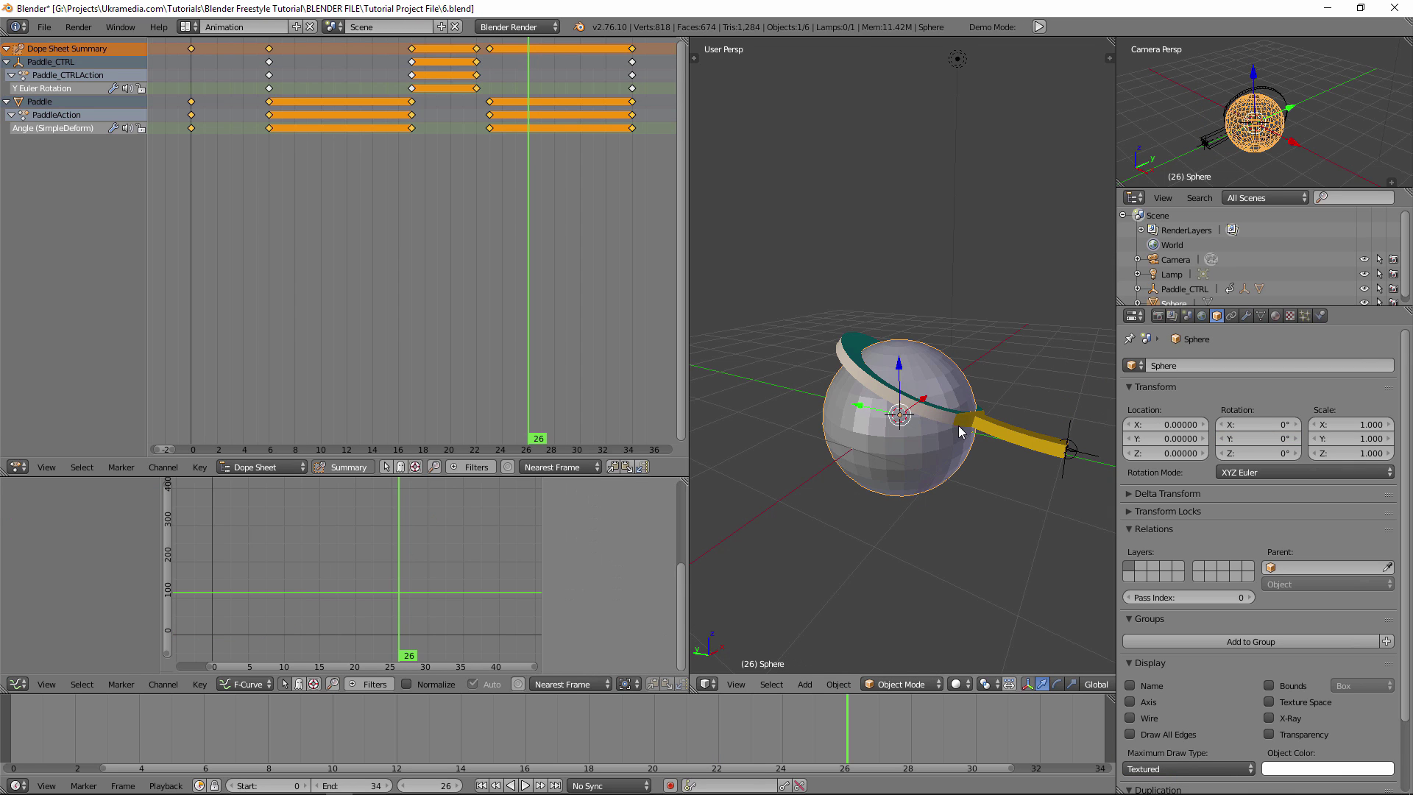
# Go to frame 17 and scale the sphere down to about 0.196, judging its size against the paddle from the top view
pyautogui.moveTo(959, 425); pyautogui.dragTo(772, 634, button='middle')
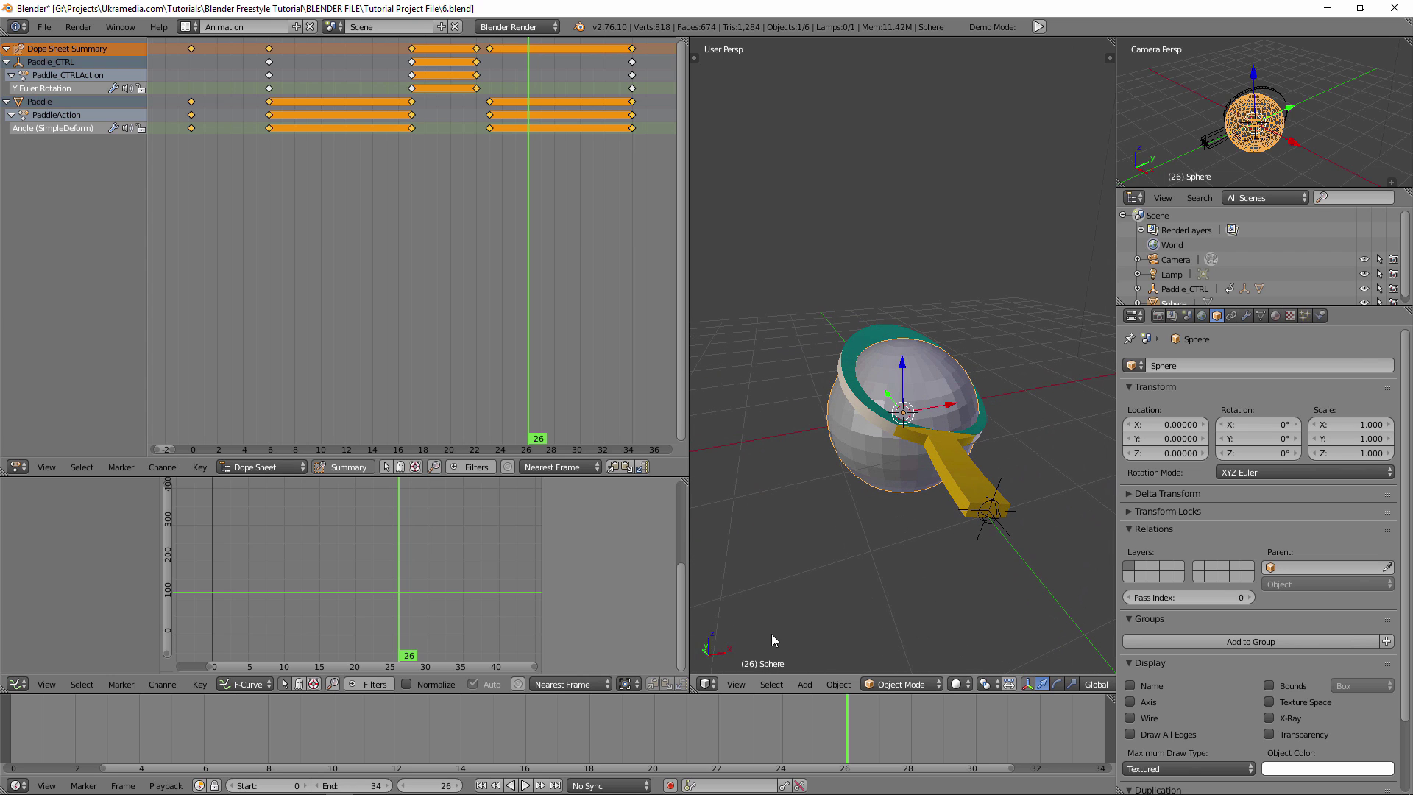
pyautogui.moveTo(818, 709); pyautogui.dragTo(562, 740)
pyautogui.press('KP_7')
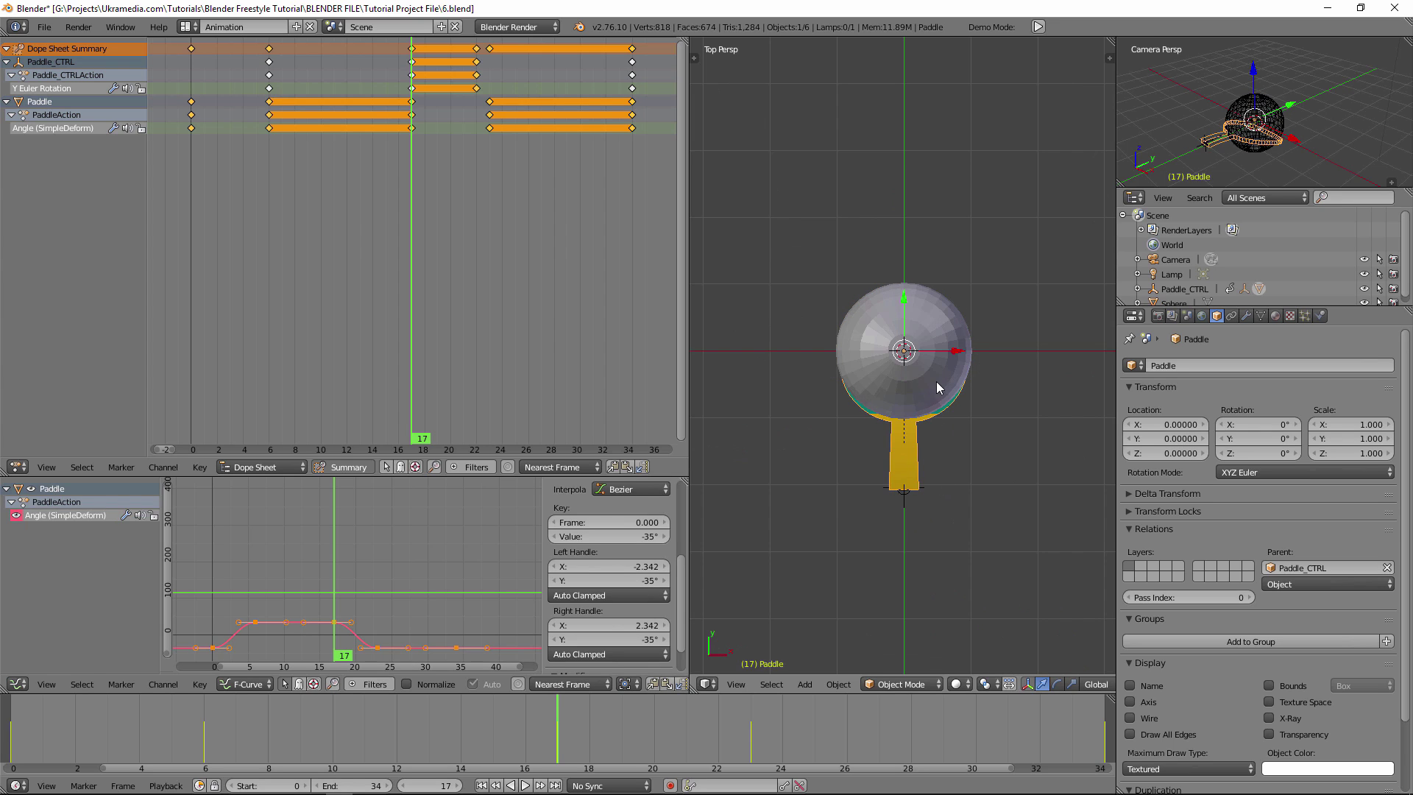
pyautogui.press('s')
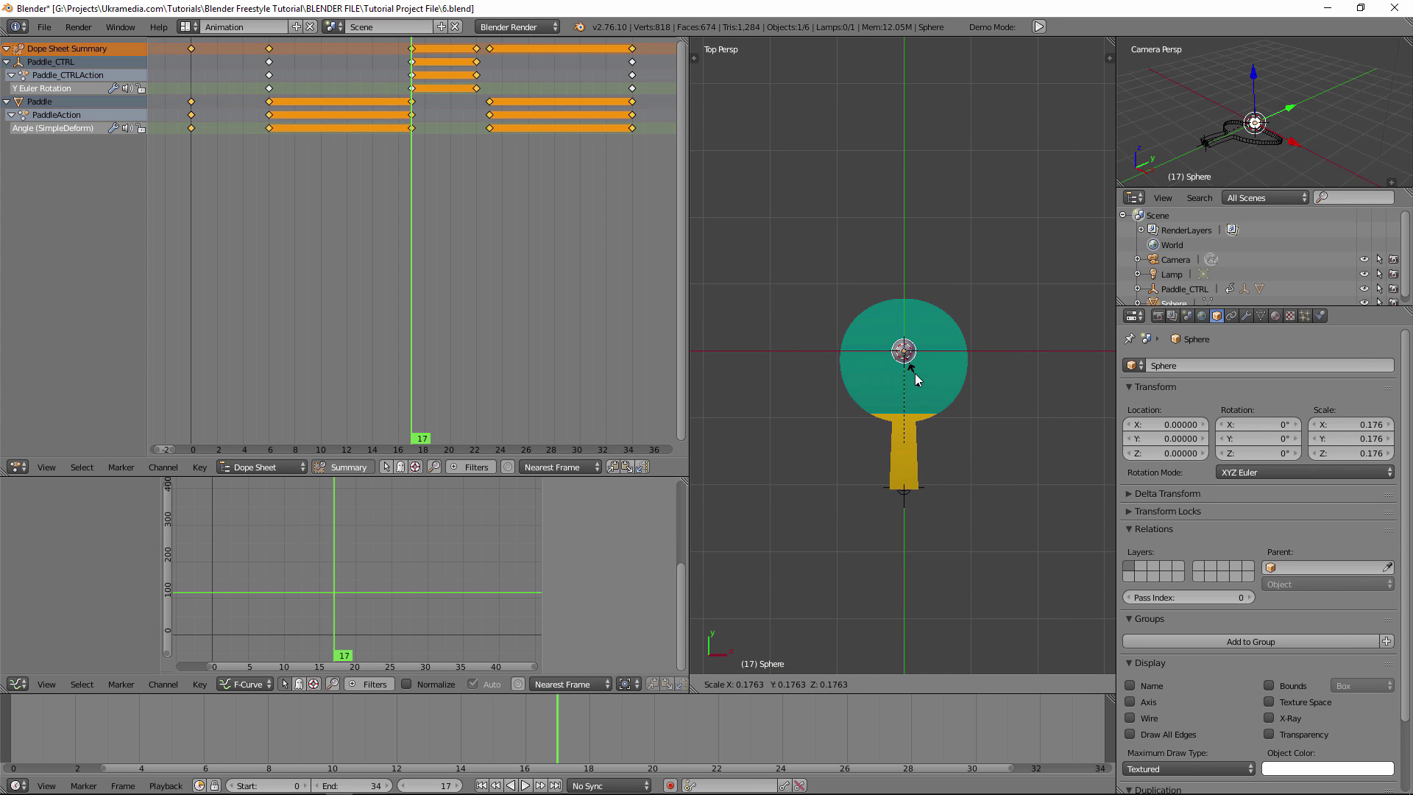
pyautogui.click(919, 376)
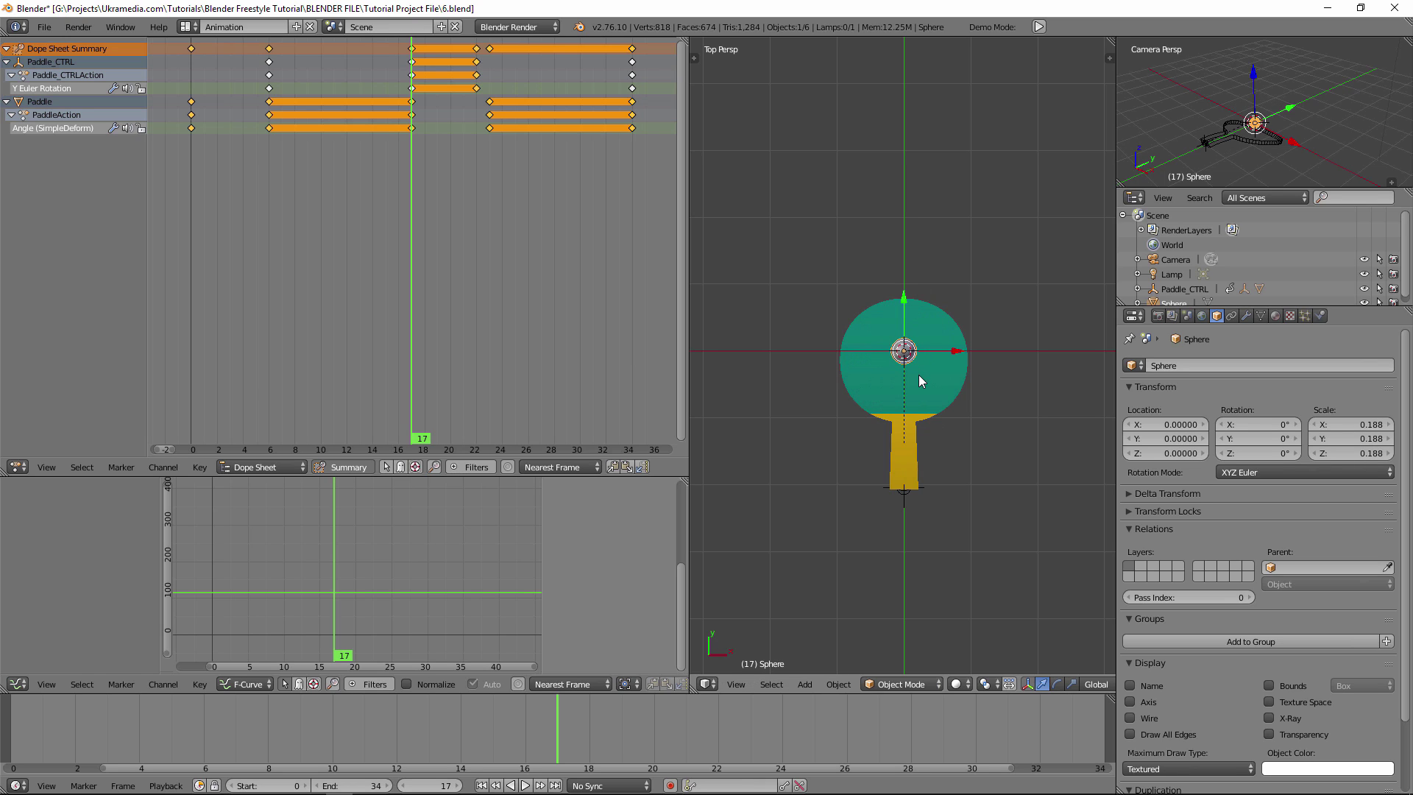
pyautogui.press('s')
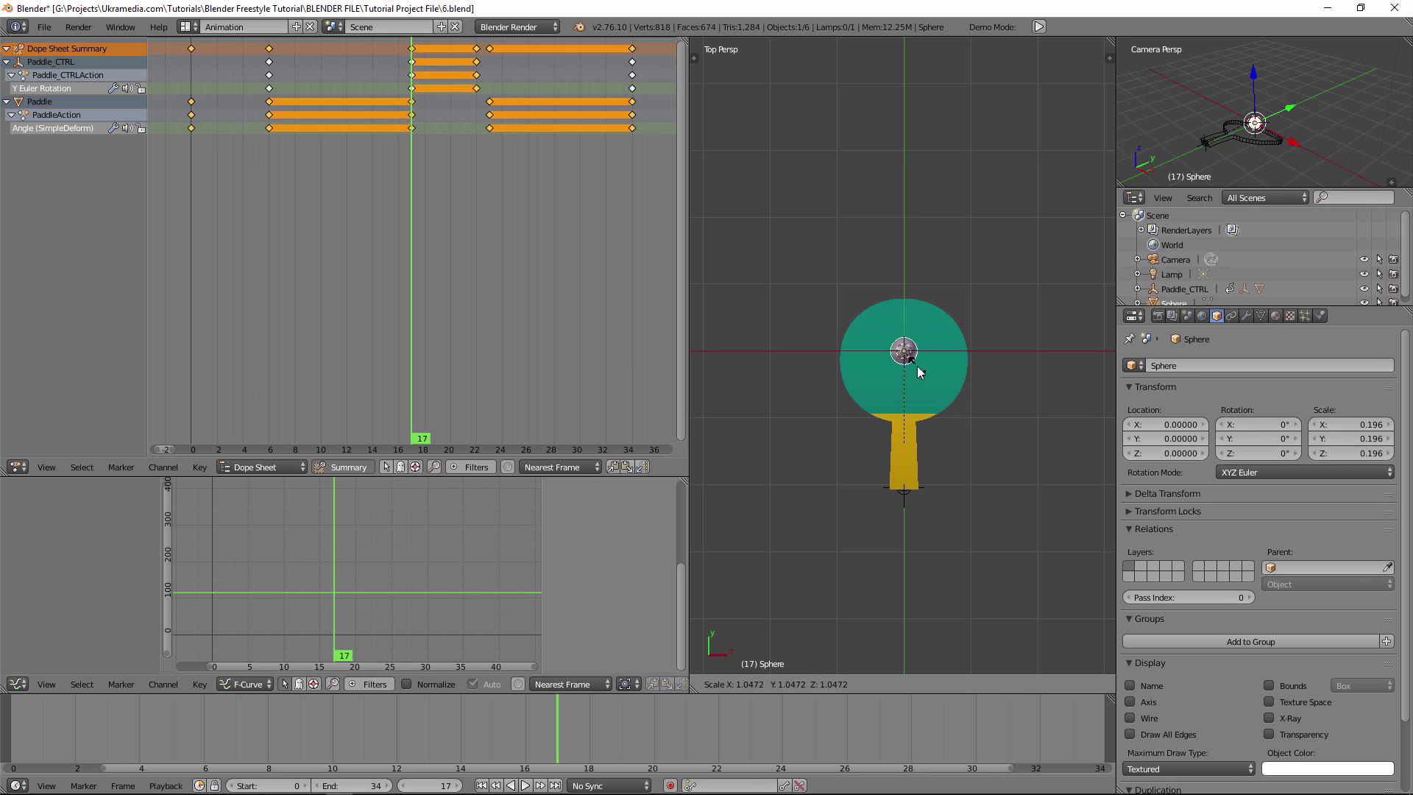
pyautogui.click(917, 365)
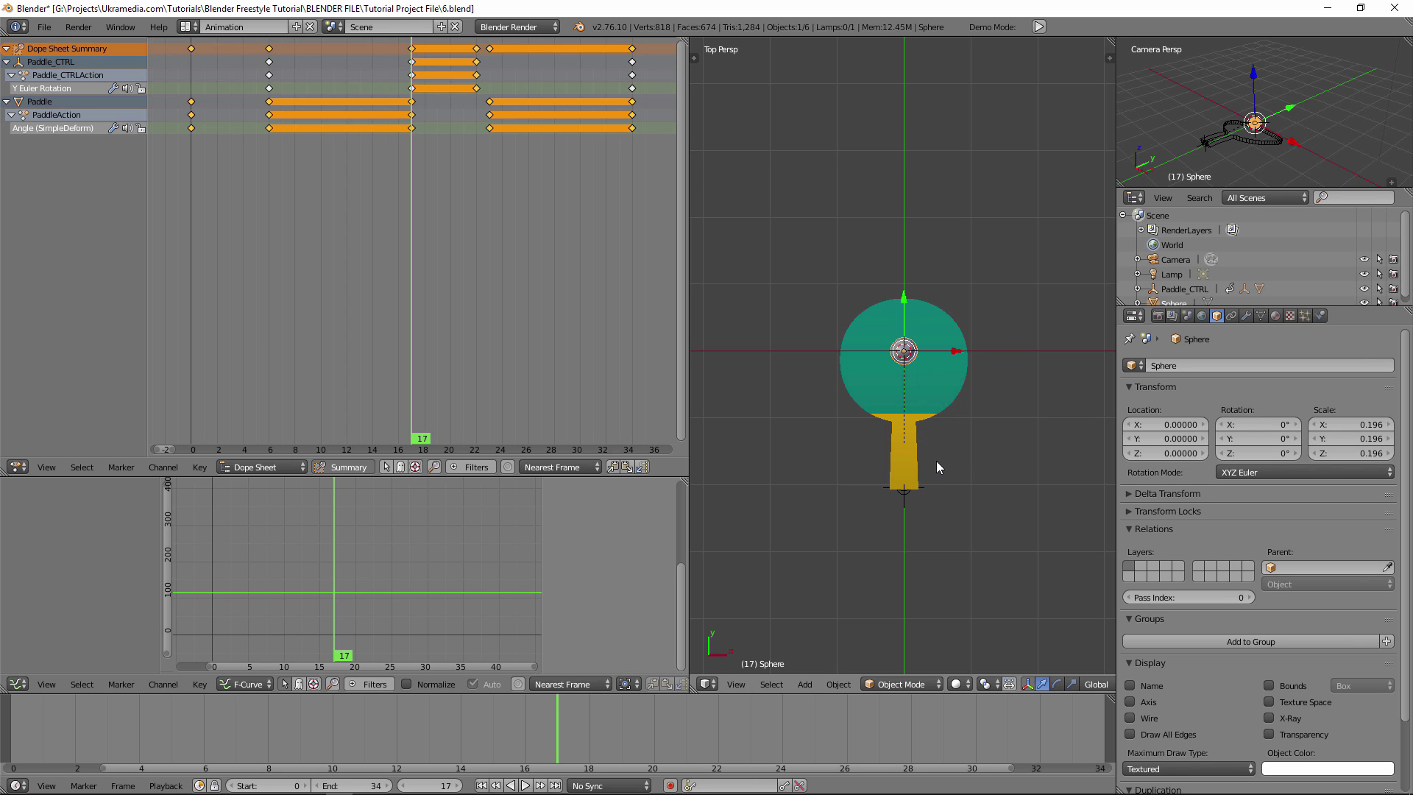
# Switch to the right orthographic view and reduce the sphere's scale to about 0.182
pyautogui.press('KP_3')
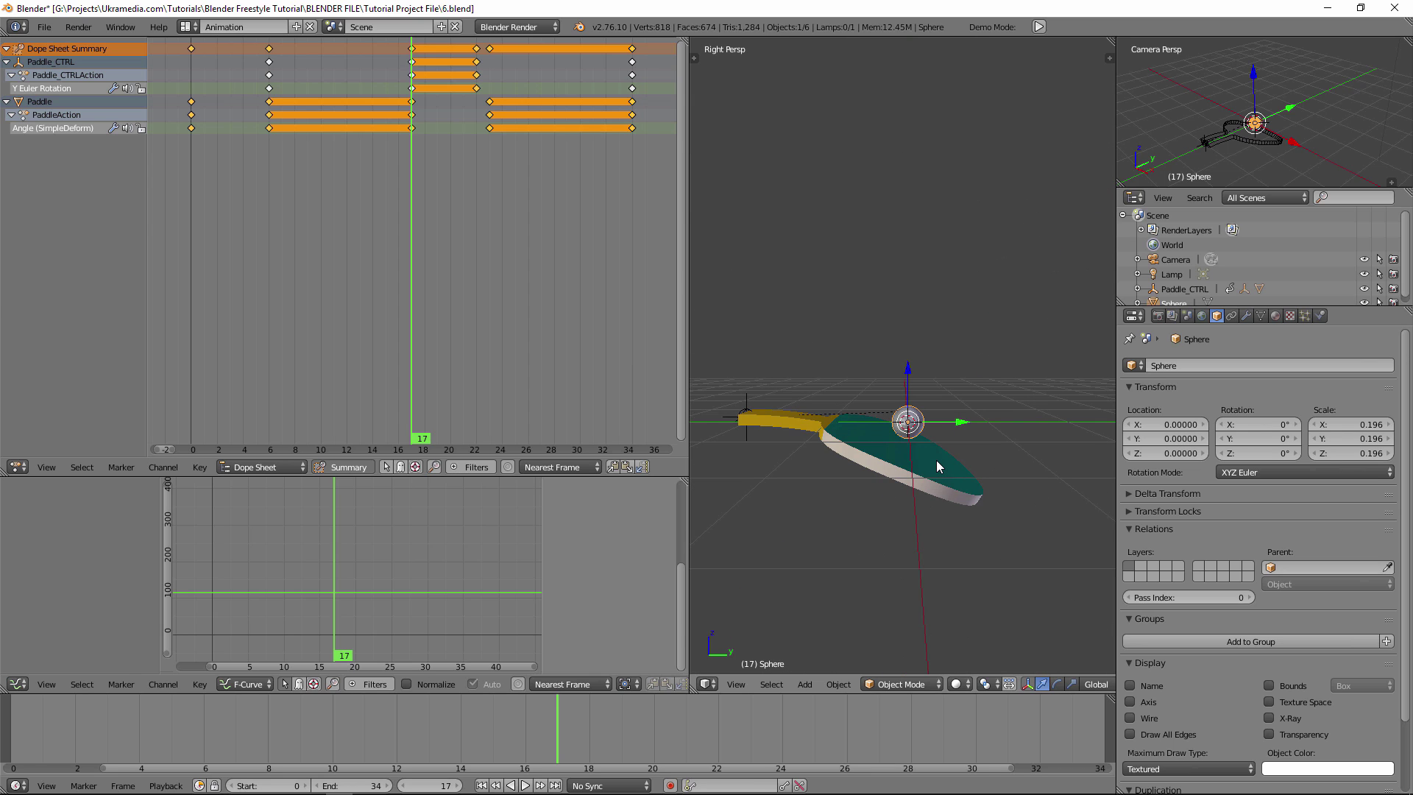
pyautogui.press('KP_5')
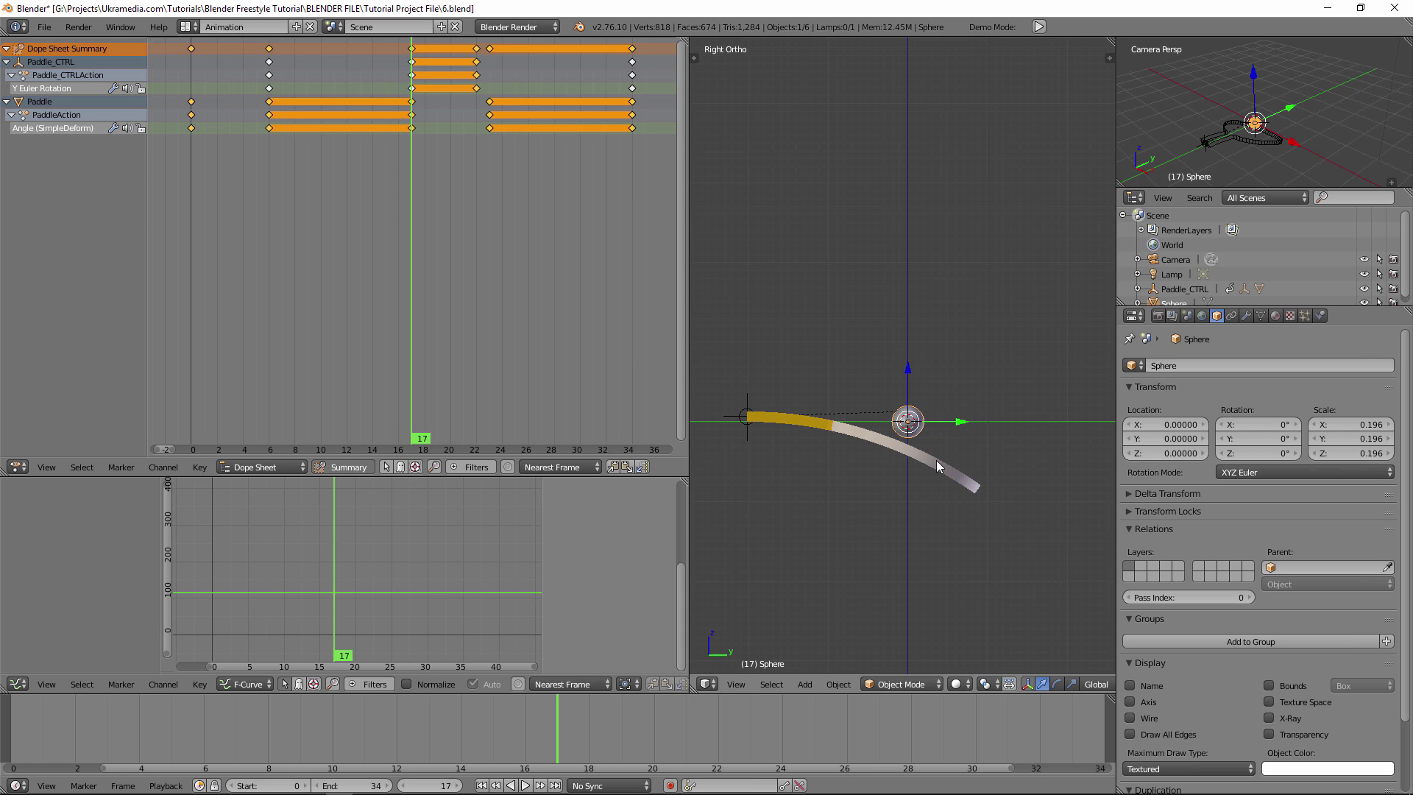
pyautogui.scroll(1, 937, 461)
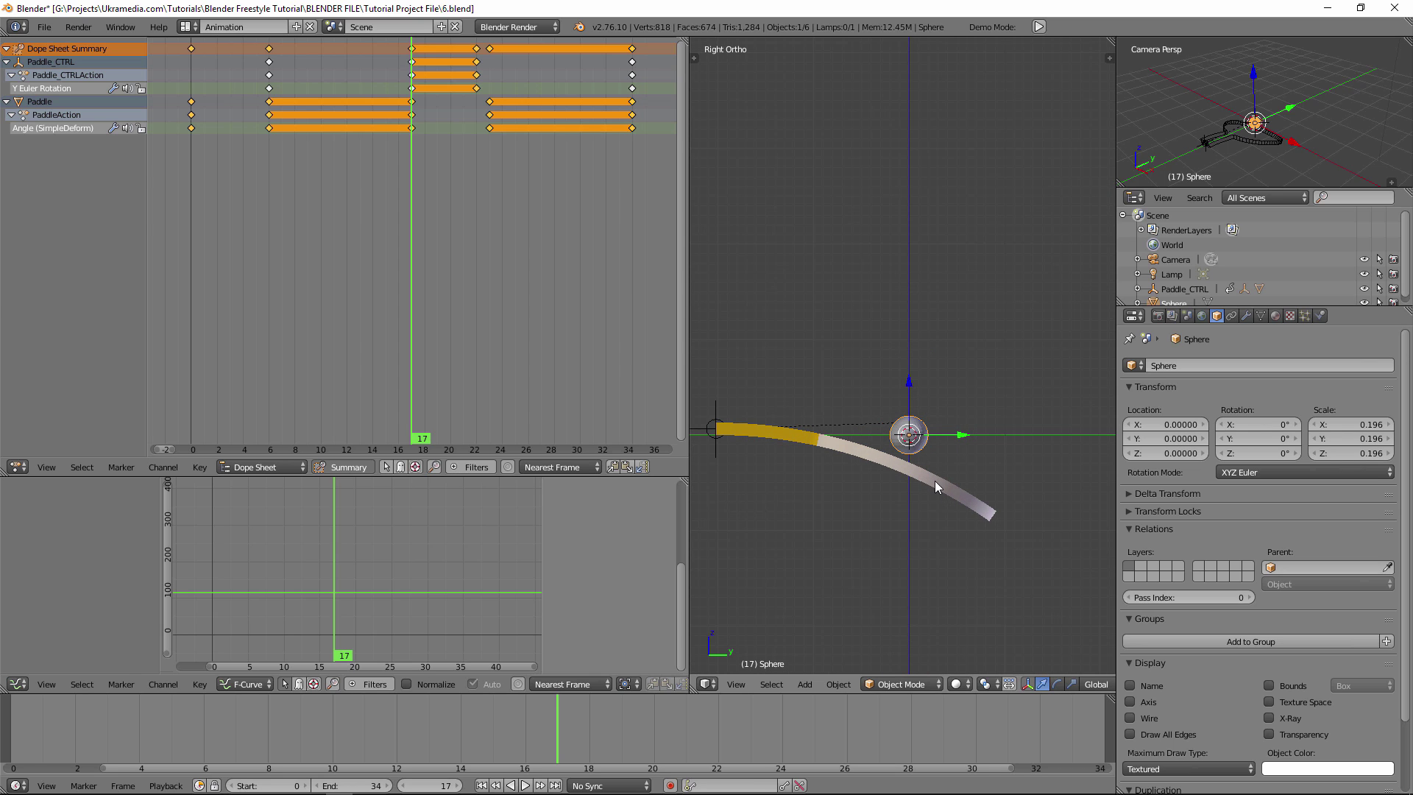
pyautogui.press('s')
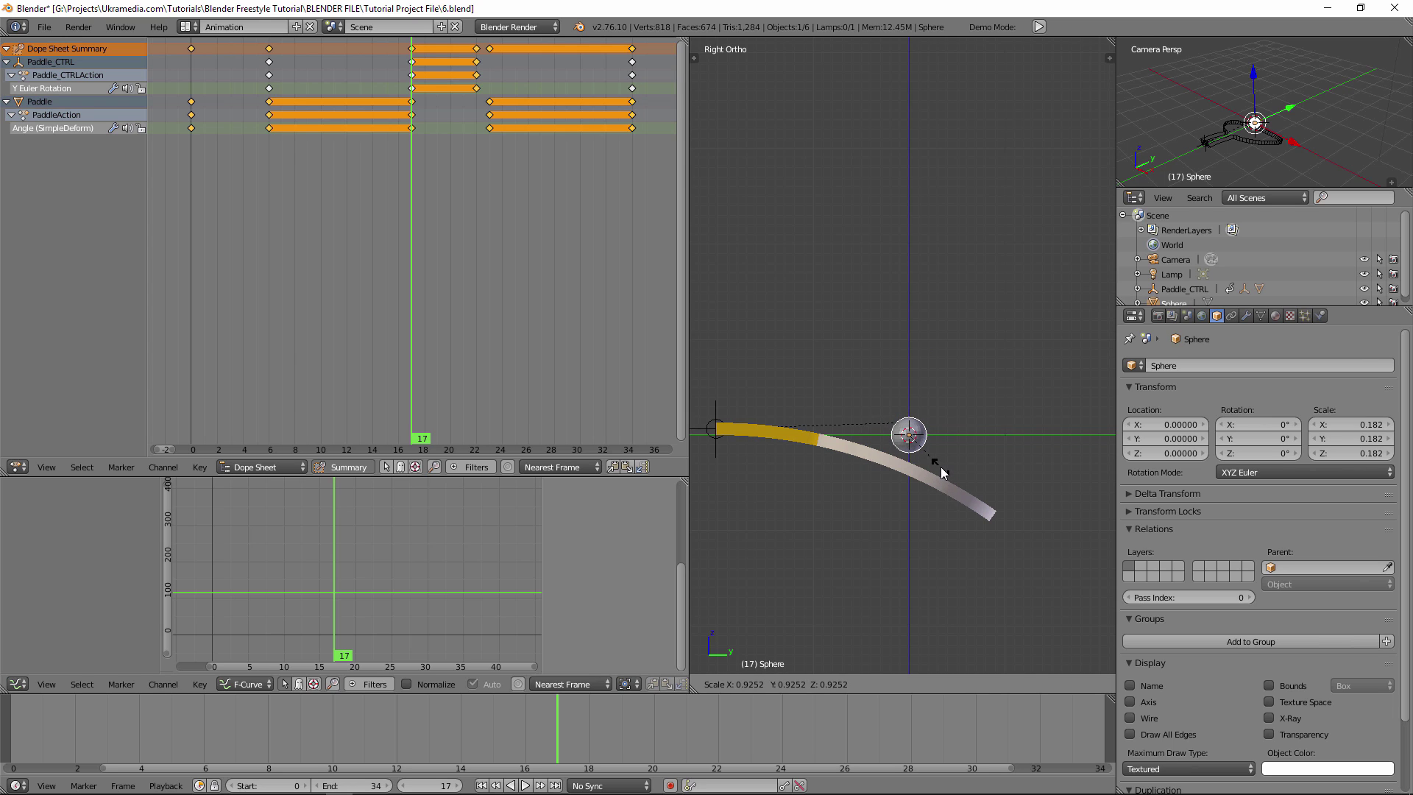
pyautogui.click(943, 473)
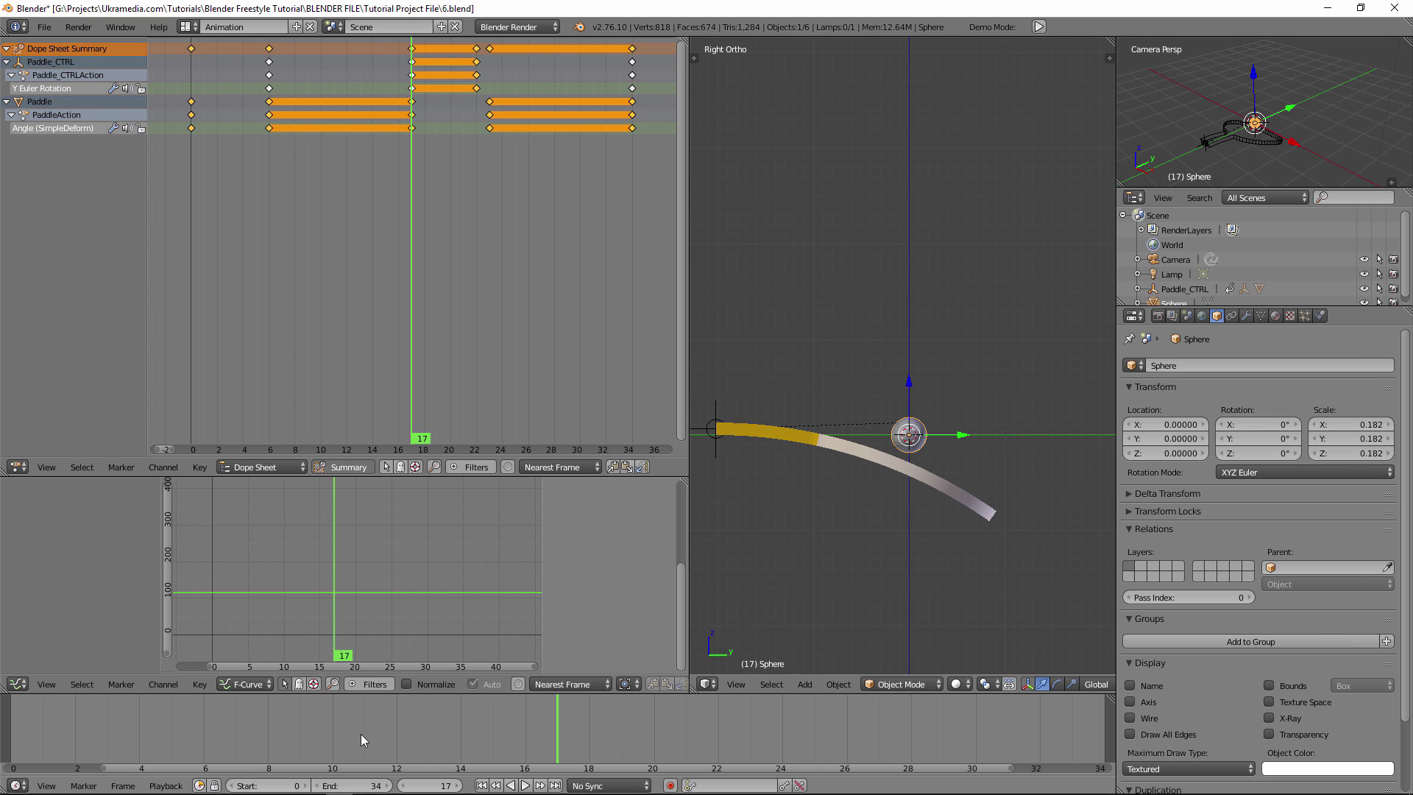
# Go to frame 6, raise the sphere onto the bent paddle at about Z 0.755, and keyframe only its Z location
pyautogui.moveTo(361, 735); pyautogui.dragTo(206, 739)
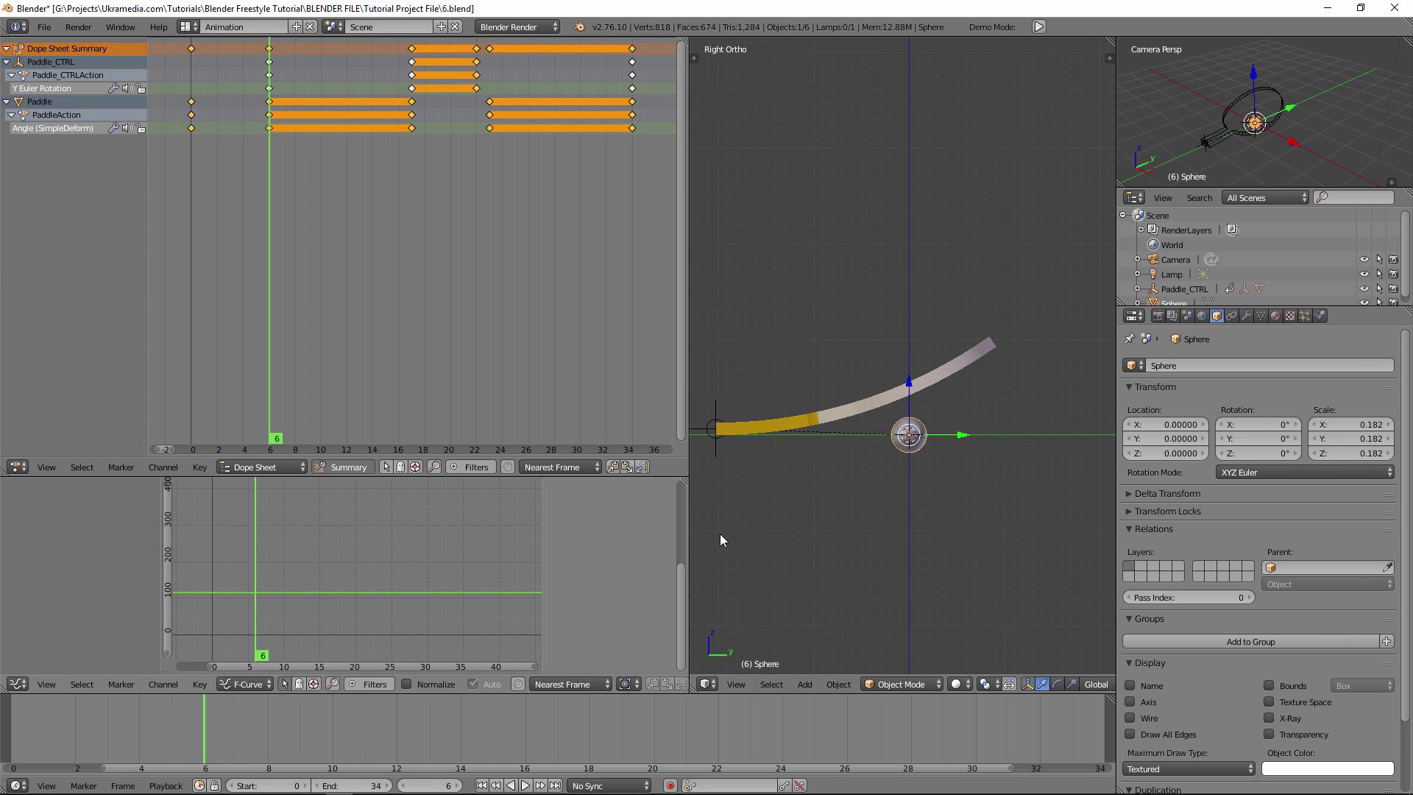
pyautogui.moveTo(912, 393); pyautogui.dragTo(912, 312)
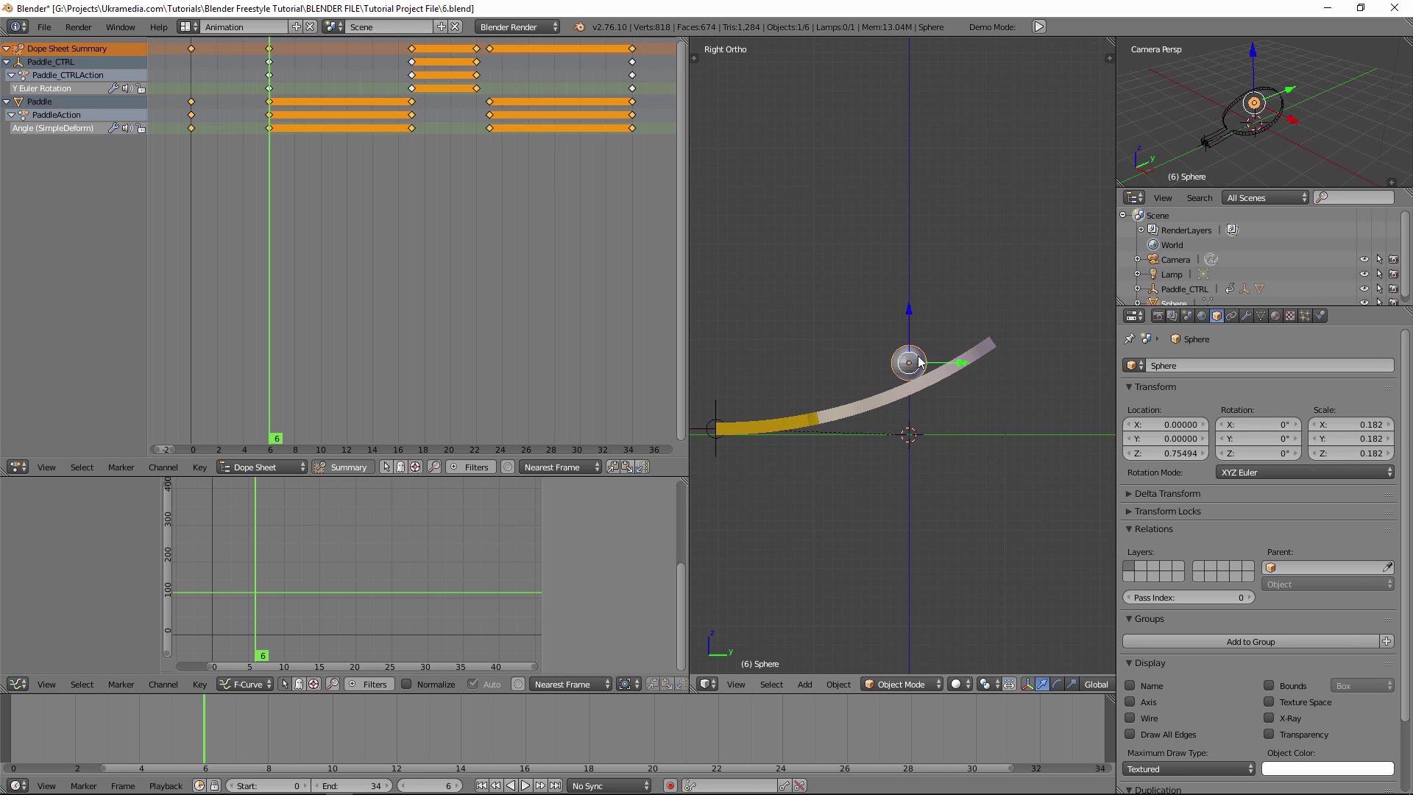
pyautogui.rightClick(1168, 453)
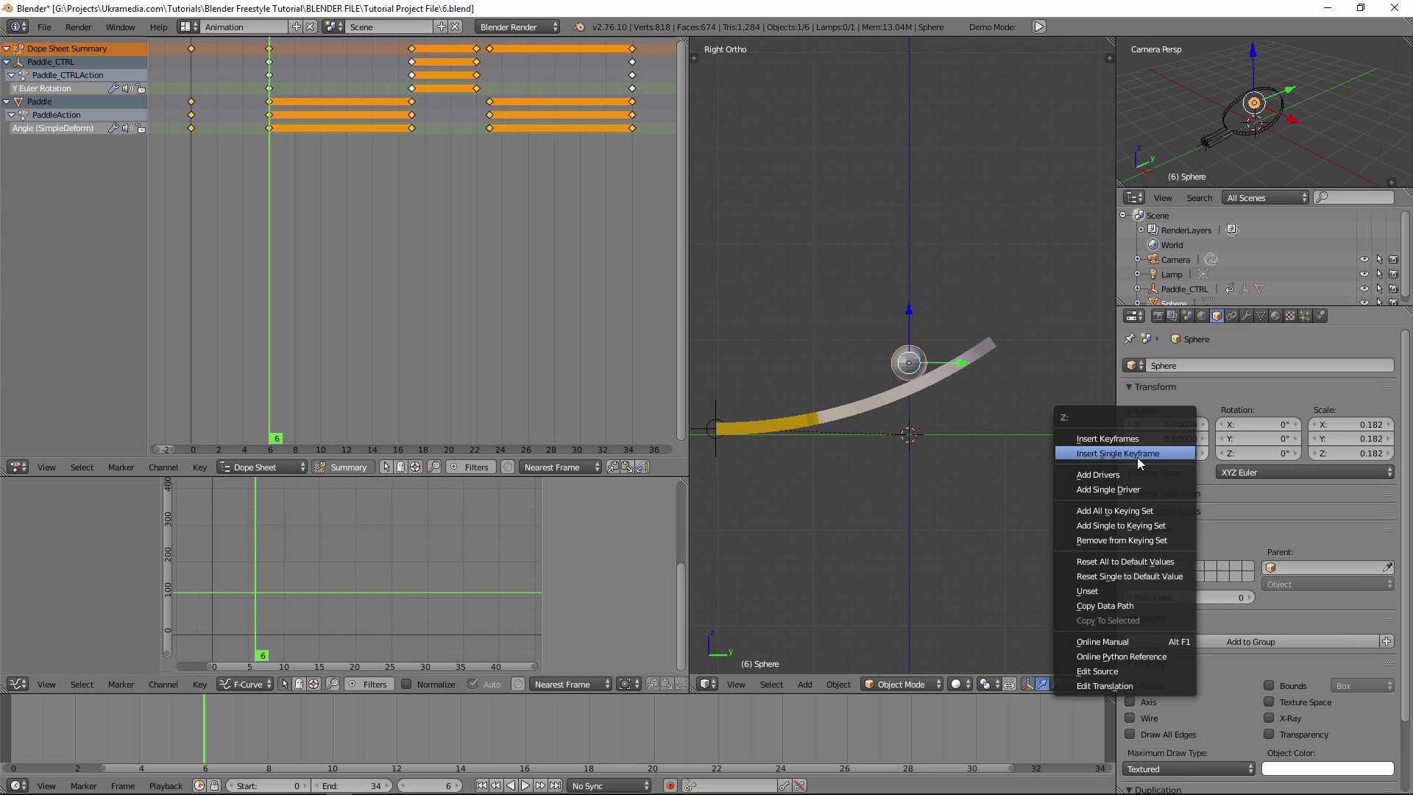
pyautogui.click(1116, 453)
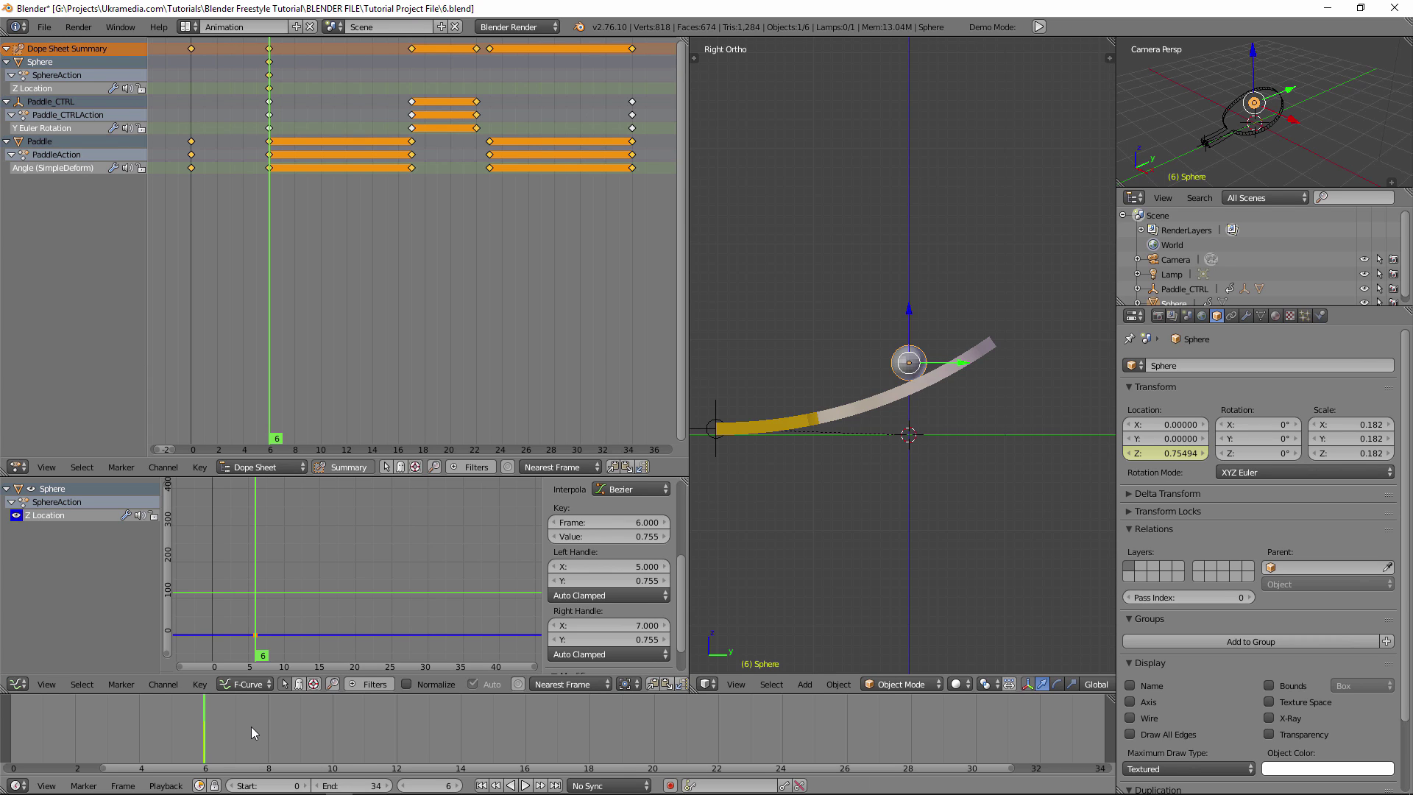
# Go to frame 15, set the sphere's Z location to 3.5, and insert a single keyframe on Z
pyautogui.hotkey('alt', 'a')
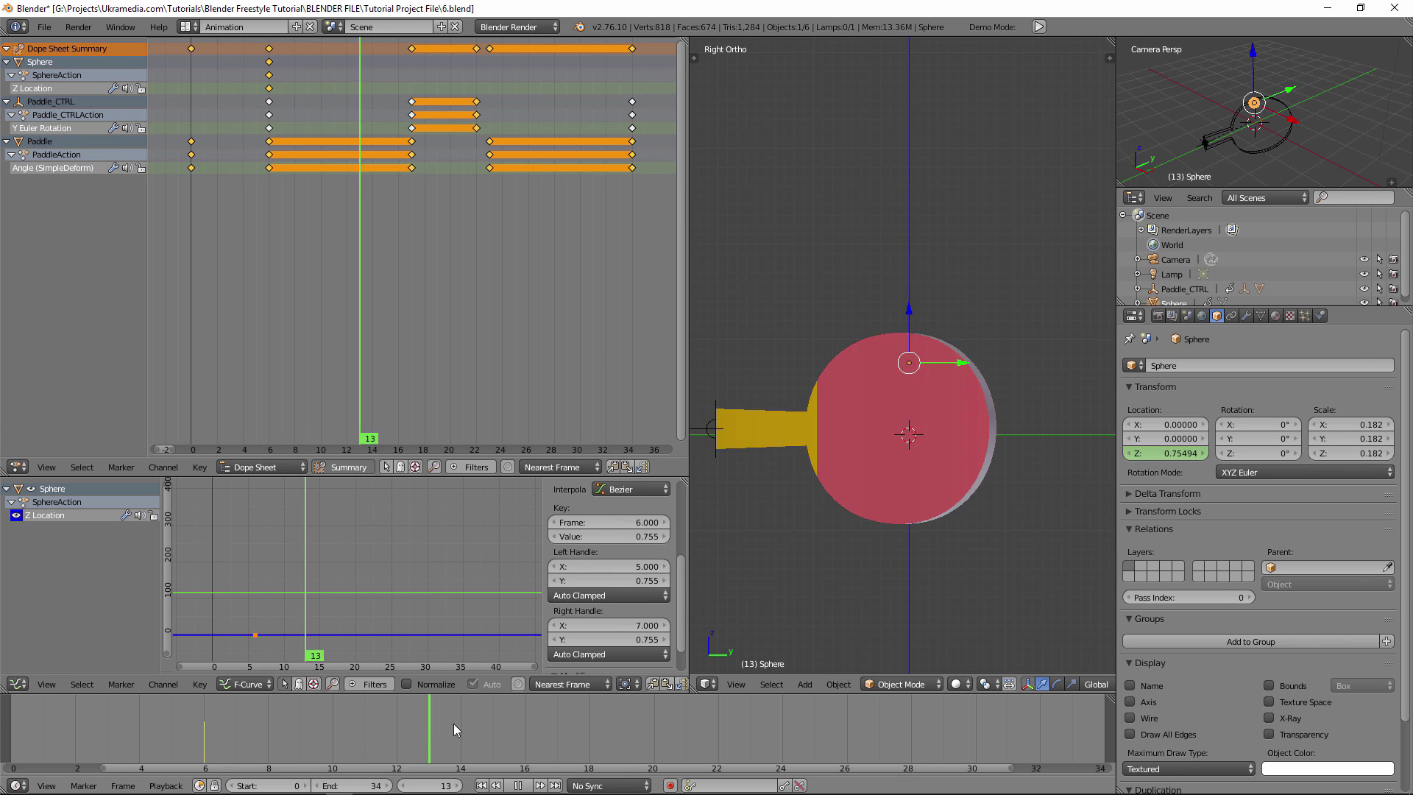
pyautogui.hotkey('alt', 'a')
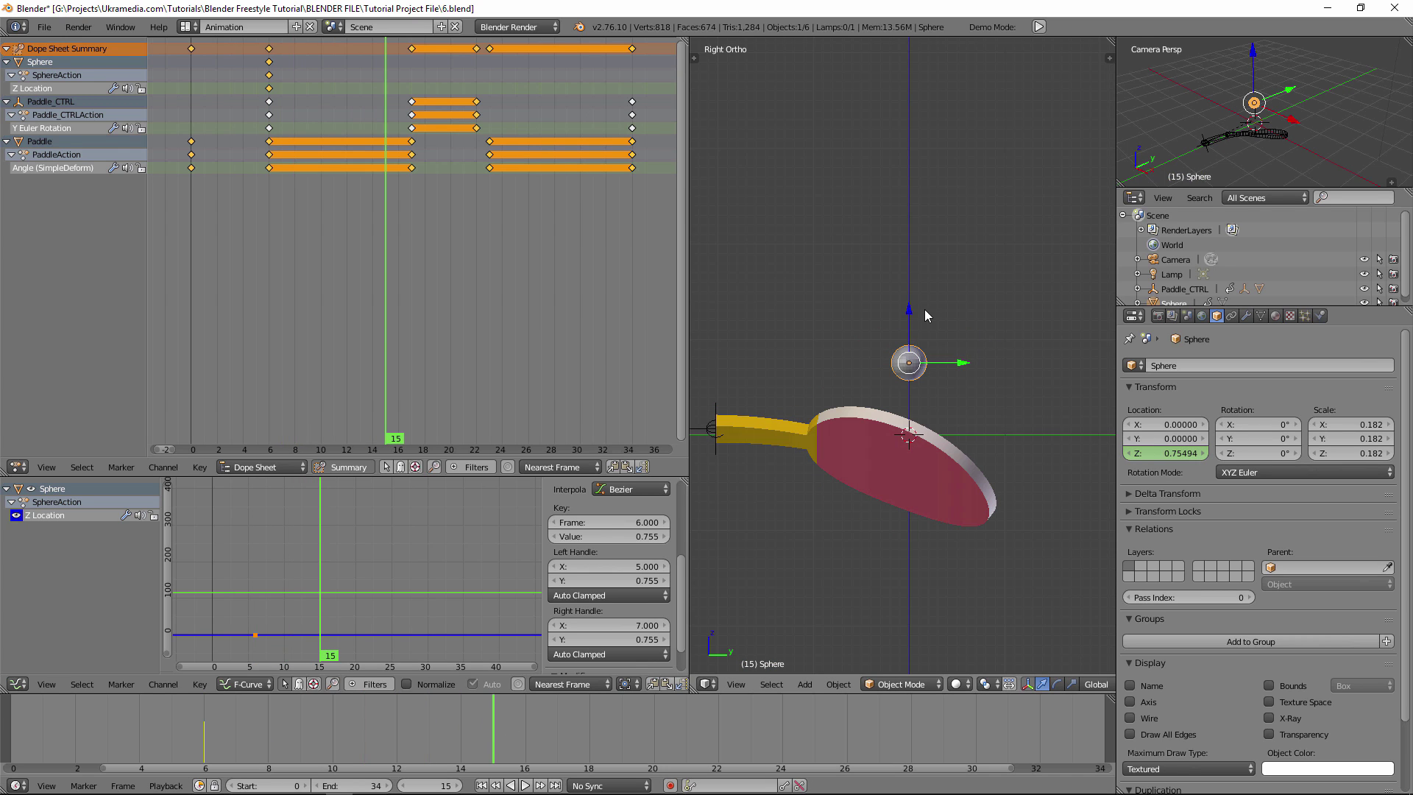
pyautogui.moveTo(910, 313); pyautogui.dragTo(934, 119)
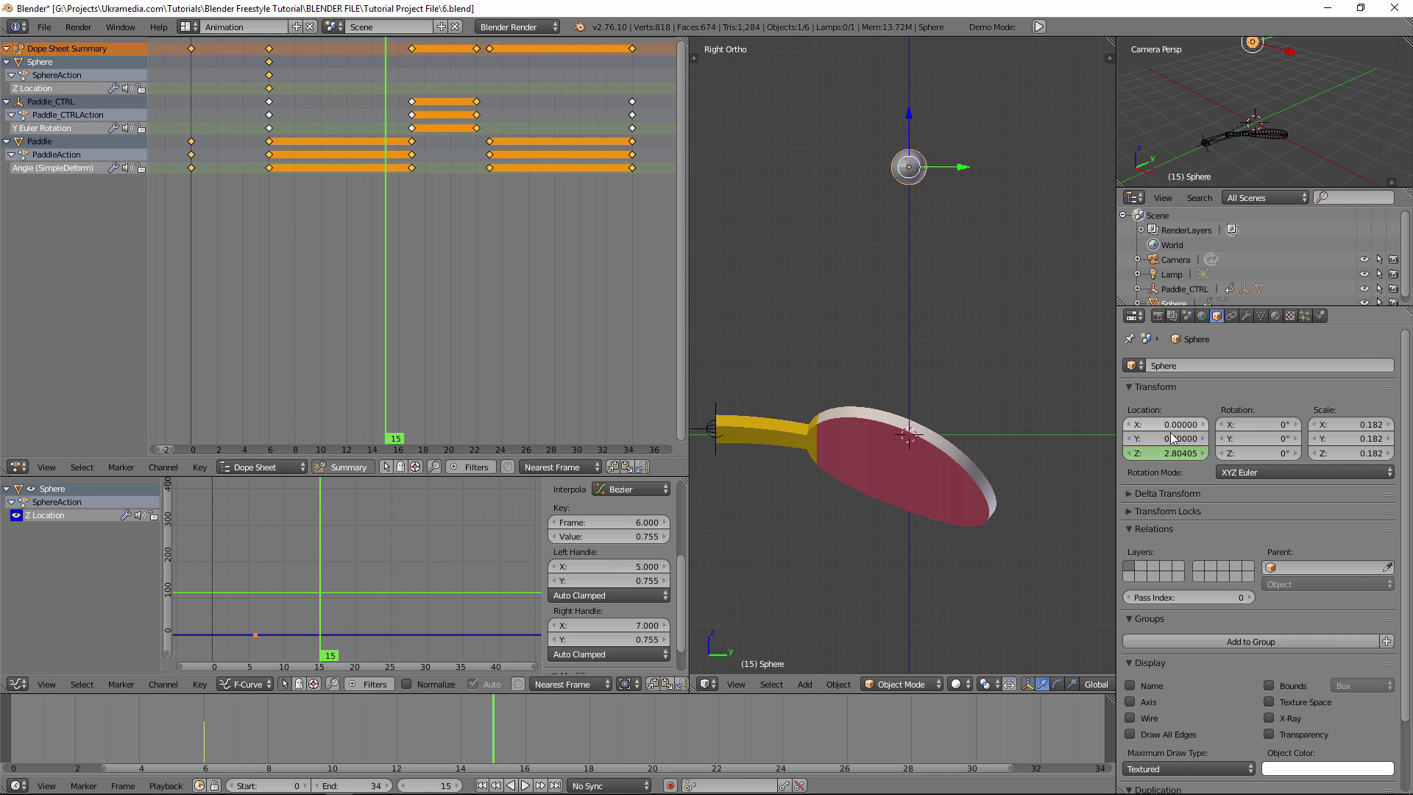
pyautogui.click(1181, 453)
pyautogui.write('3.8')
pyautogui.press('Return')
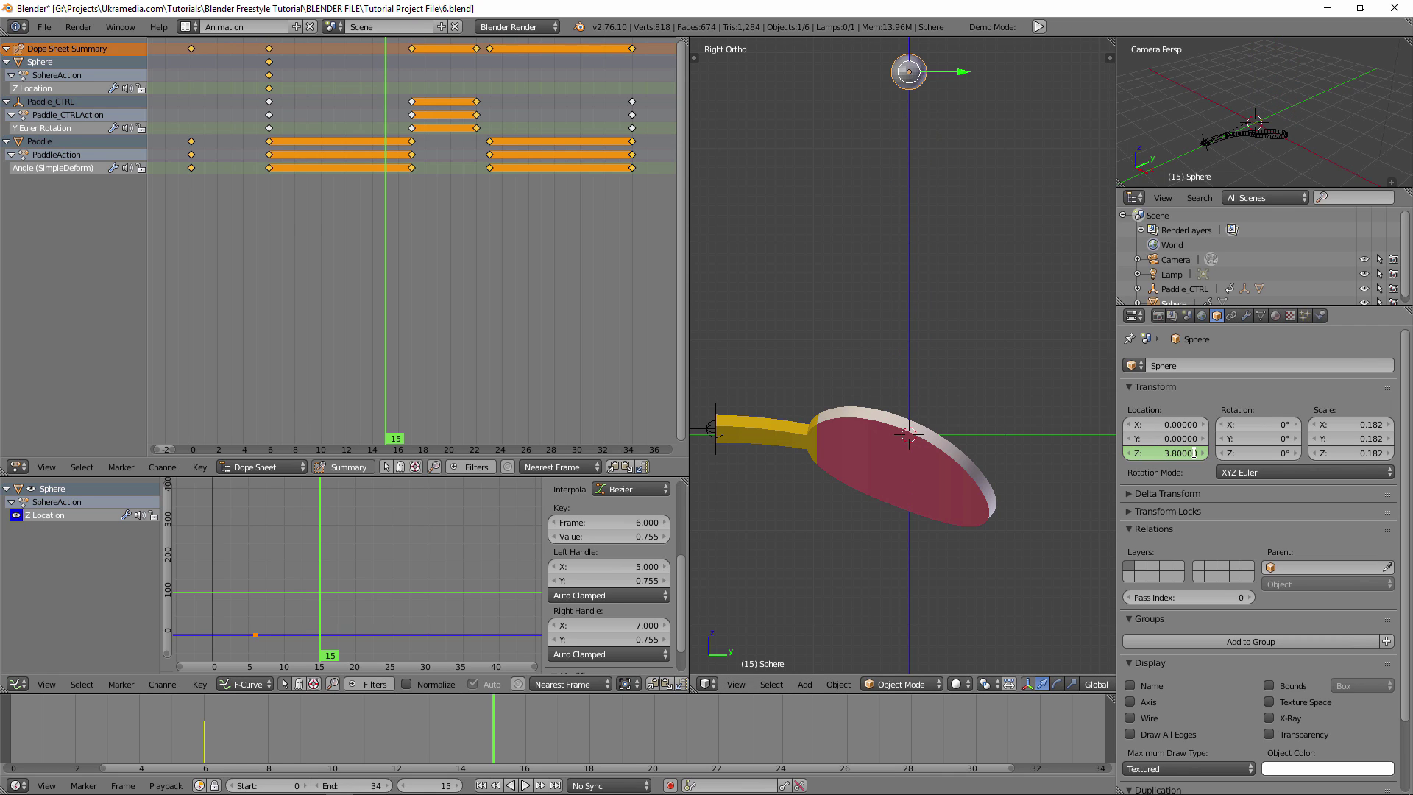
pyautogui.click(1183, 455)
pyautogui.write('3.5')
pyautogui.press('Return')
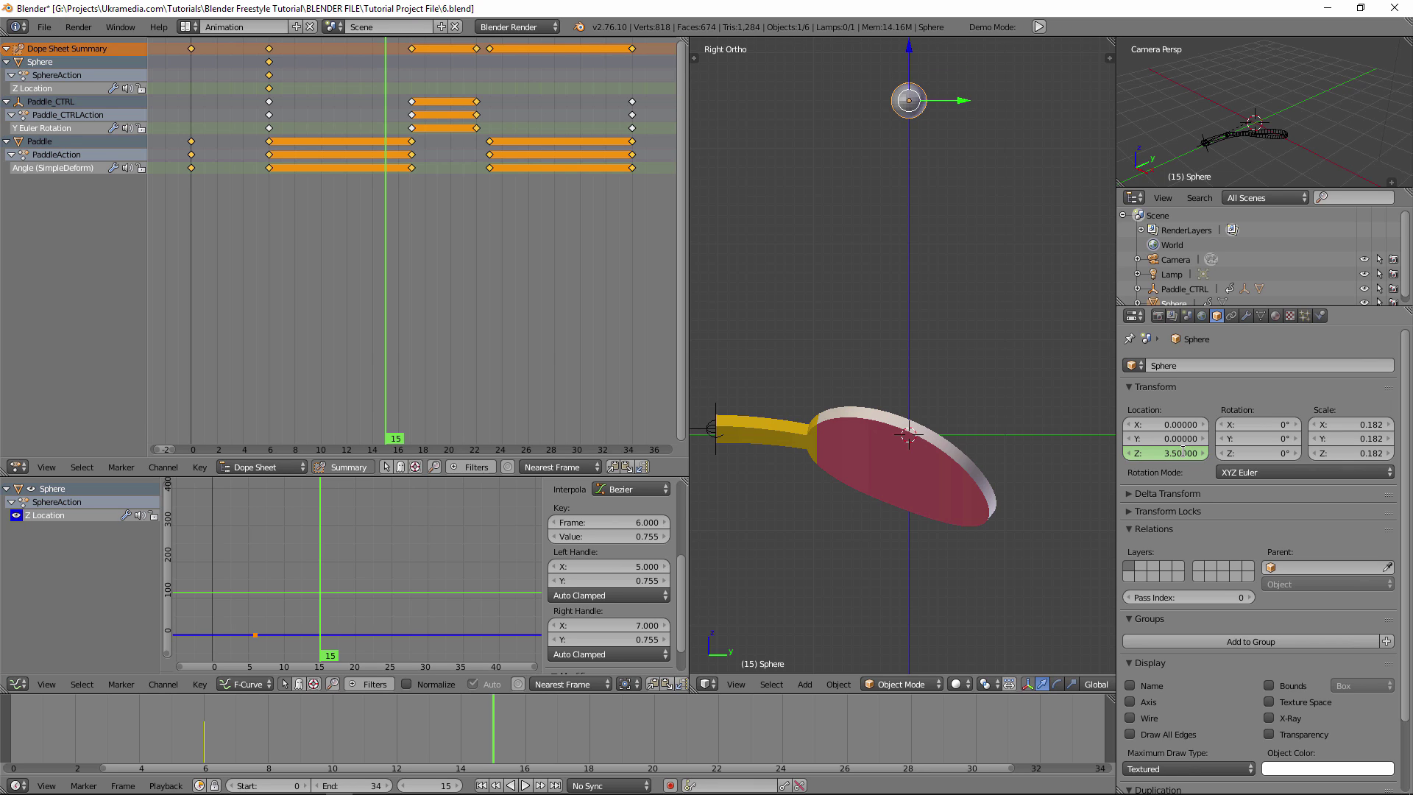
pyautogui.rightClick(1177, 452)
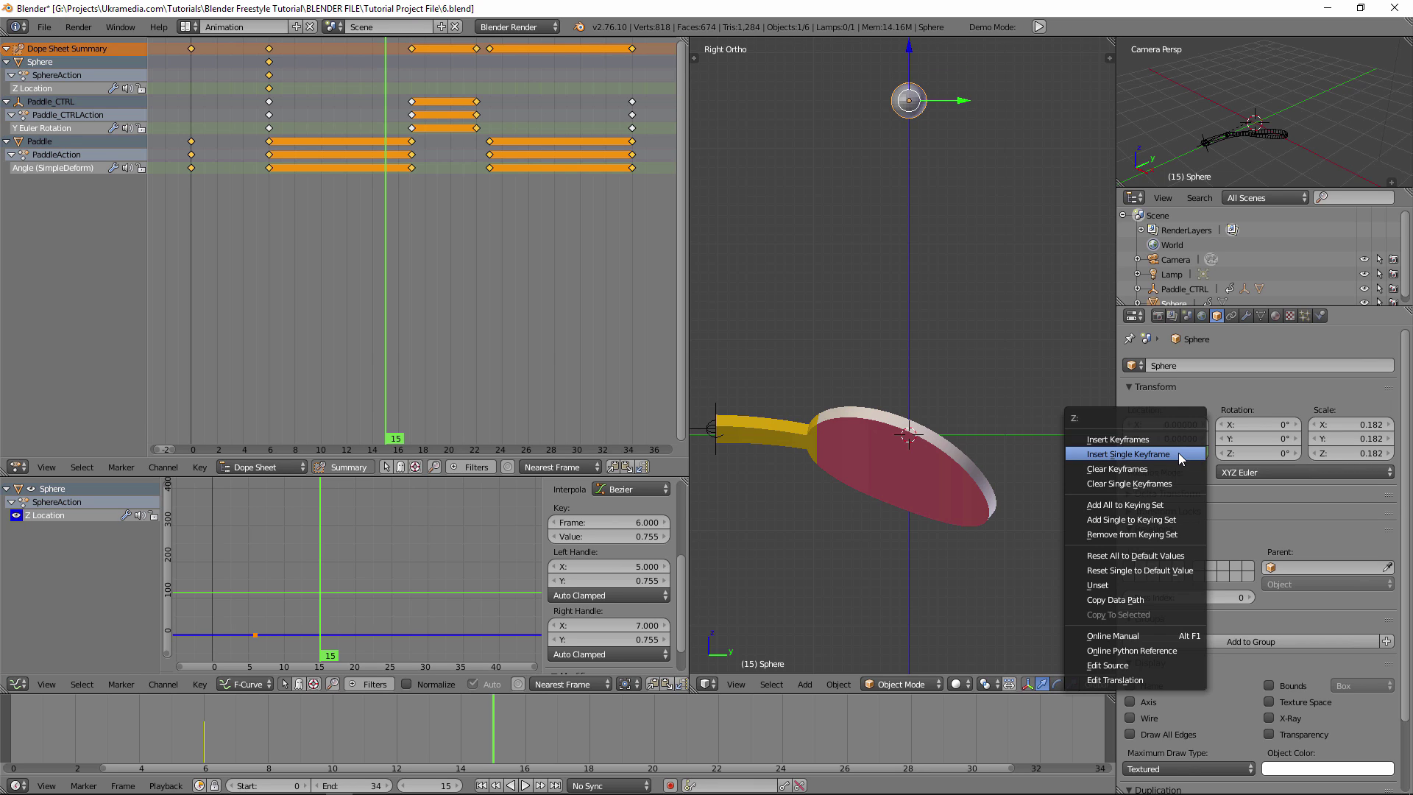
pyautogui.click(1178, 453)
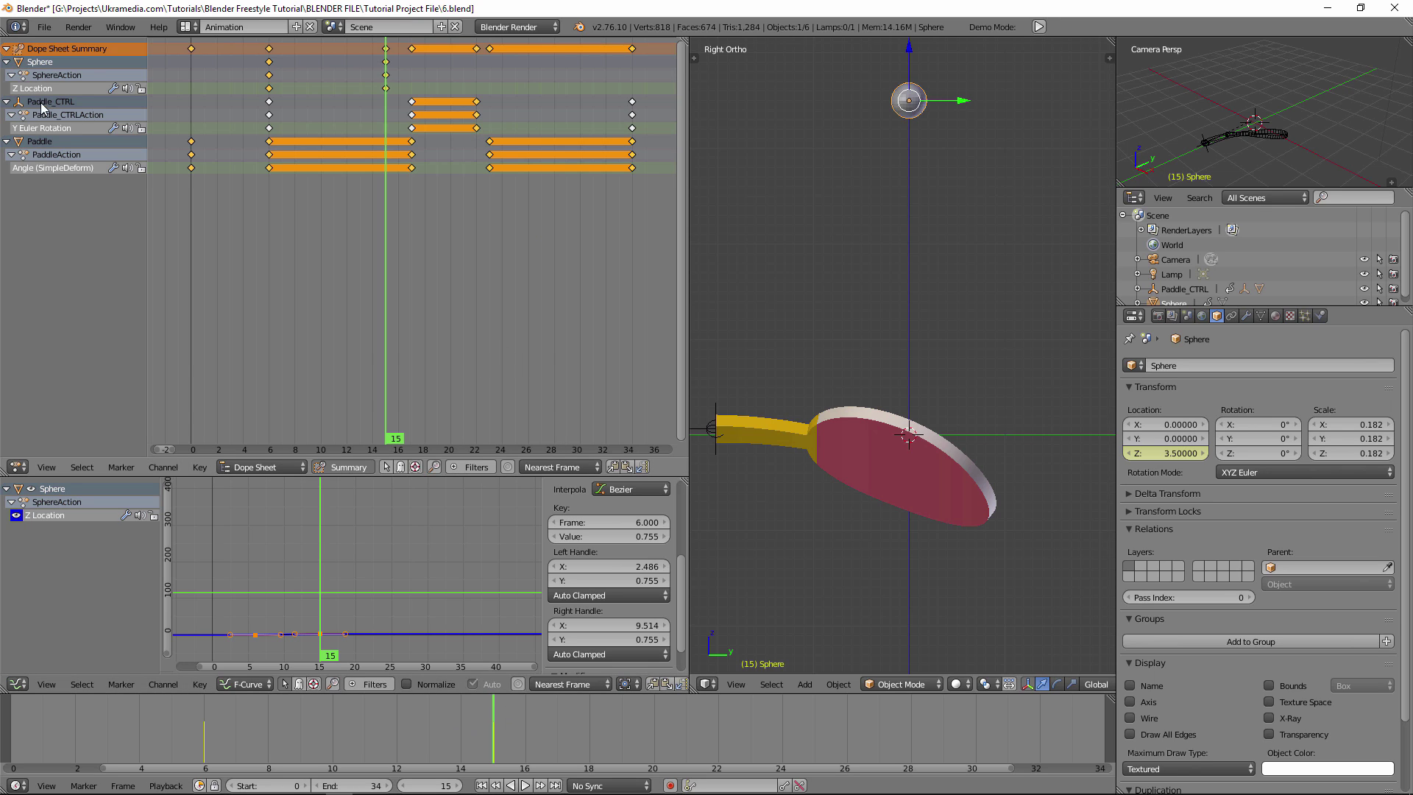
# Collapse the Paddle_CTRL and Paddle channels and copy the sphere's frame 6 Z Location keyframe to frame 23
pyautogui.moveTo(5, 103); pyautogui.dragTo(5, 146)
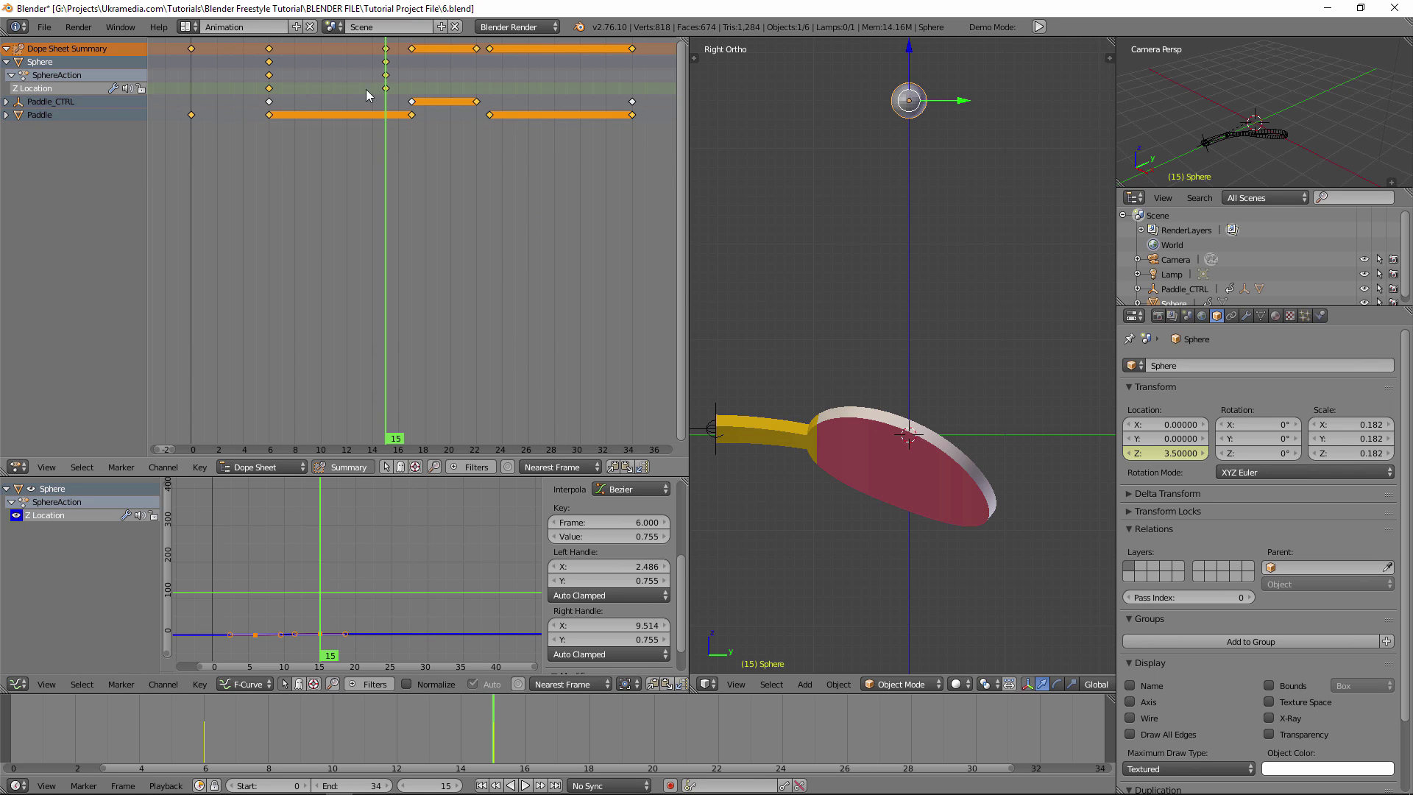
pyautogui.rightClick(269, 83)
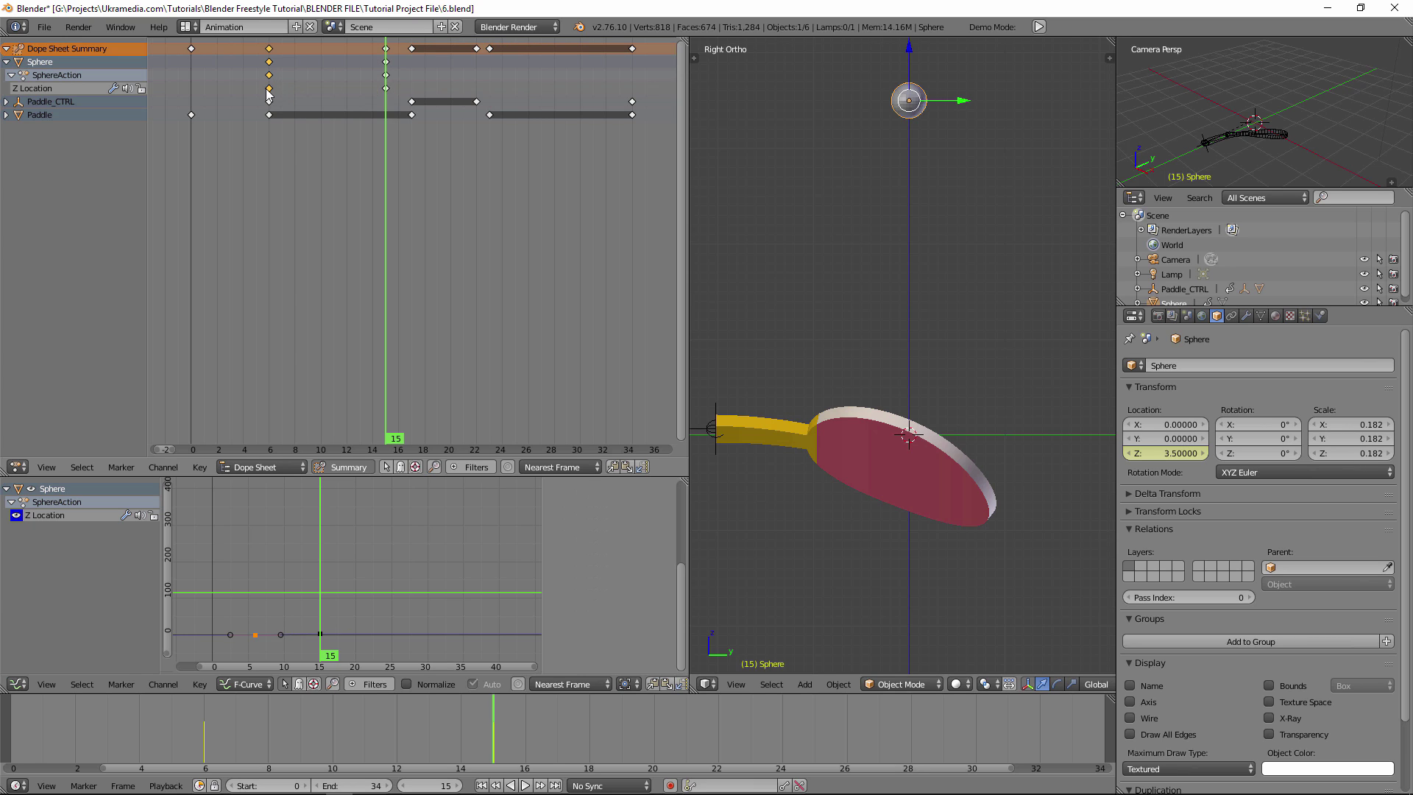
pyautogui.hotkey('ctrl', 'c')
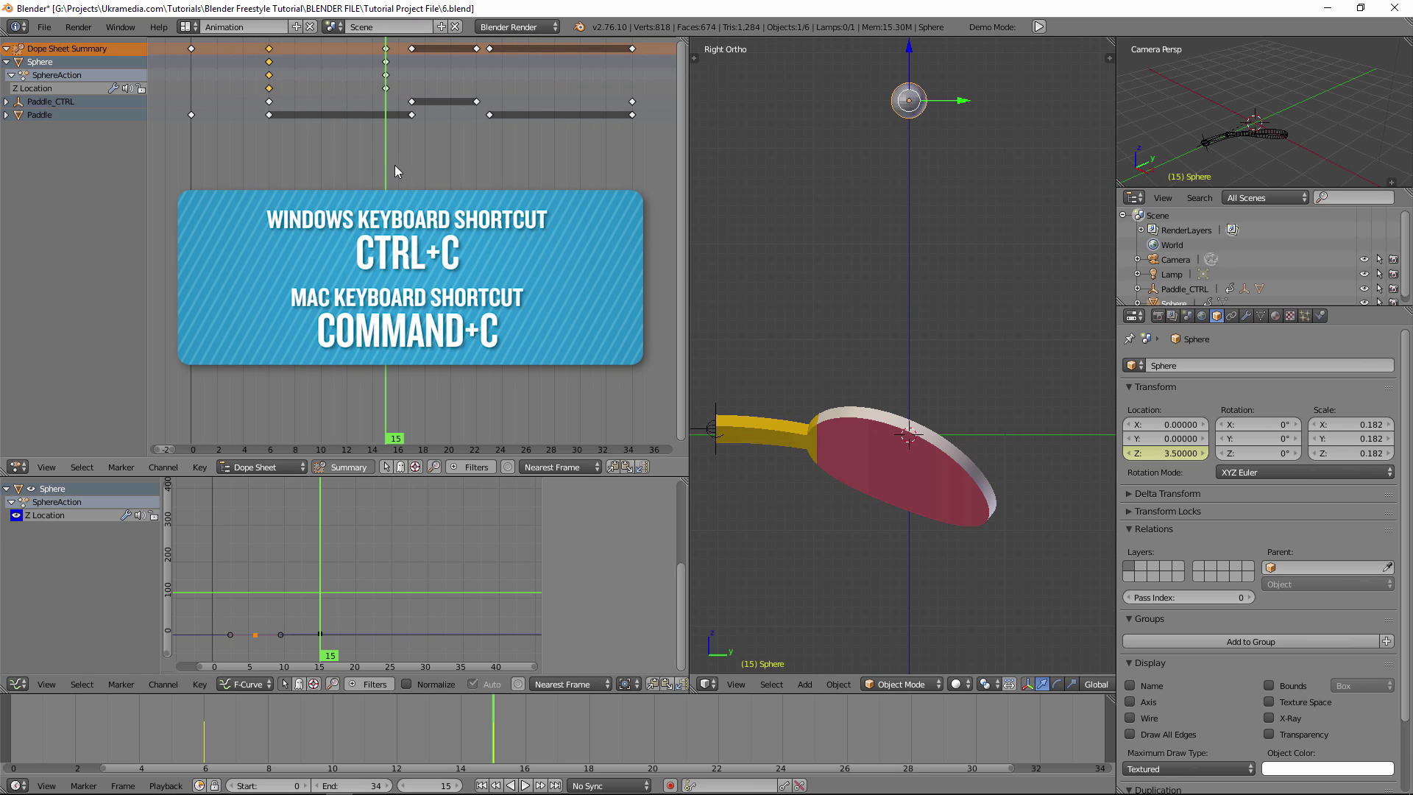
pyautogui.hotkey('alt', 'a')
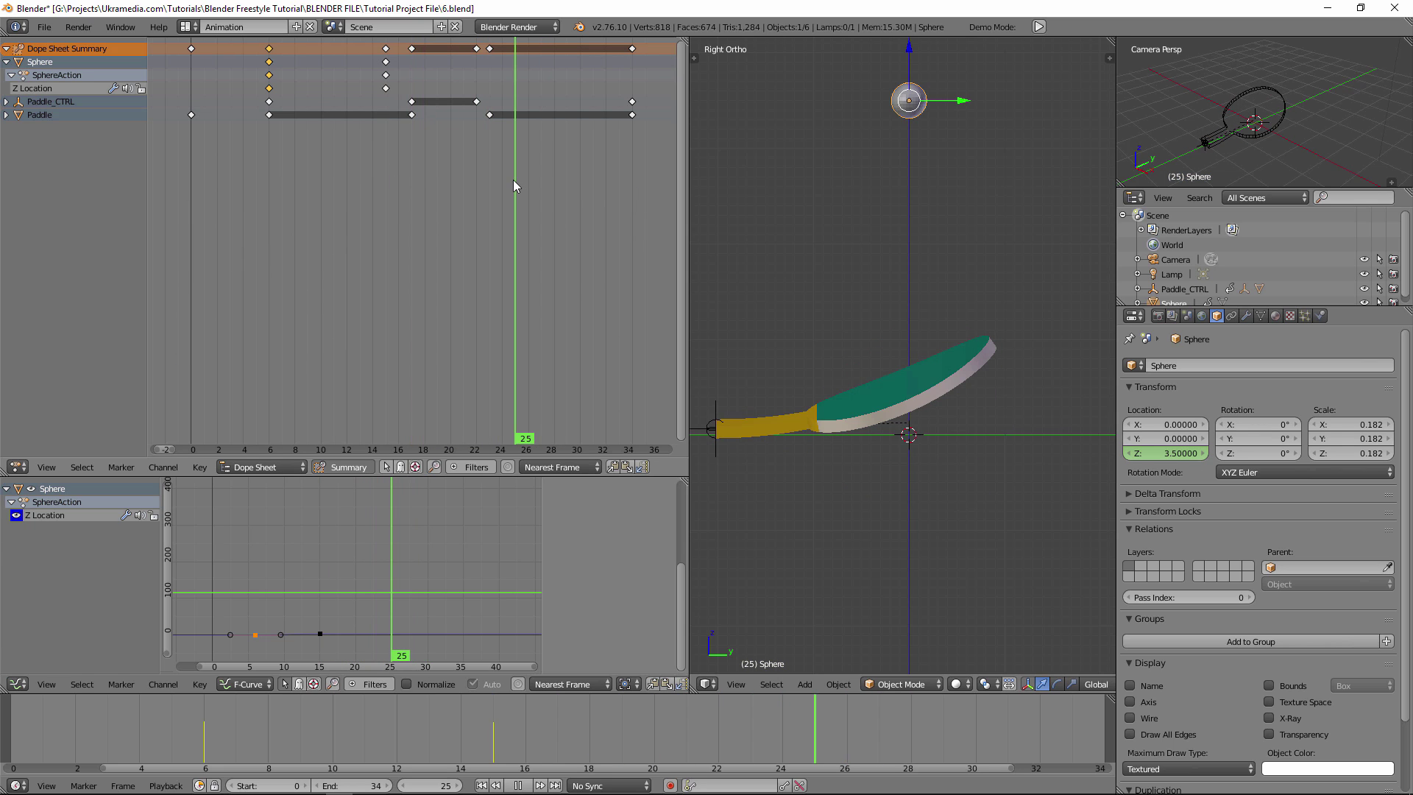
pyautogui.click(489, 177)
pyautogui.hotkey('alt', 'a')
pyautogui.hotkey('ctrl', 'v')
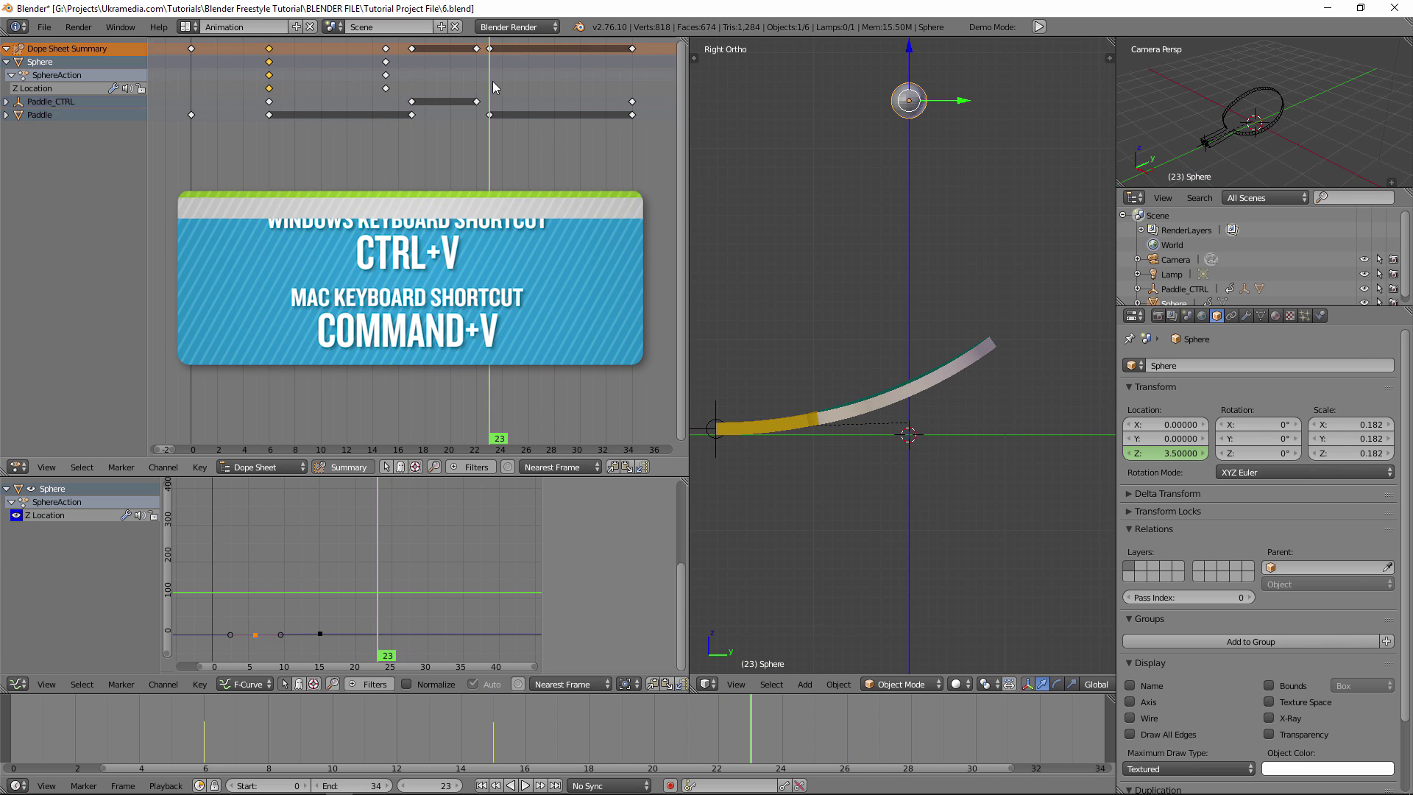
pyautogui.hotkey('ctrl', 'v')
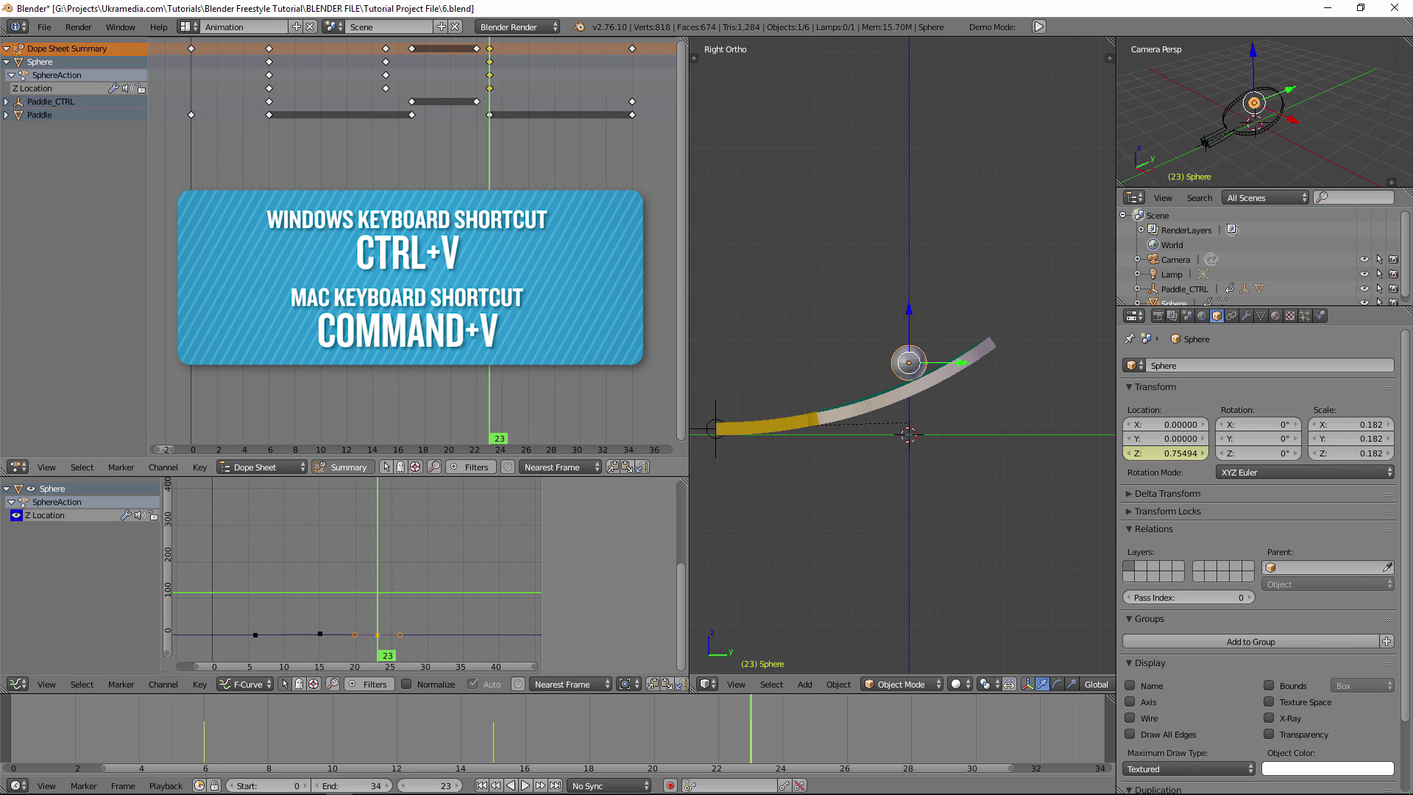
# Scrub through the sphere's bounce and frame its Z Location curve to examine the easing around the keyframes
pyautogui.hotkey('alt', 'a')
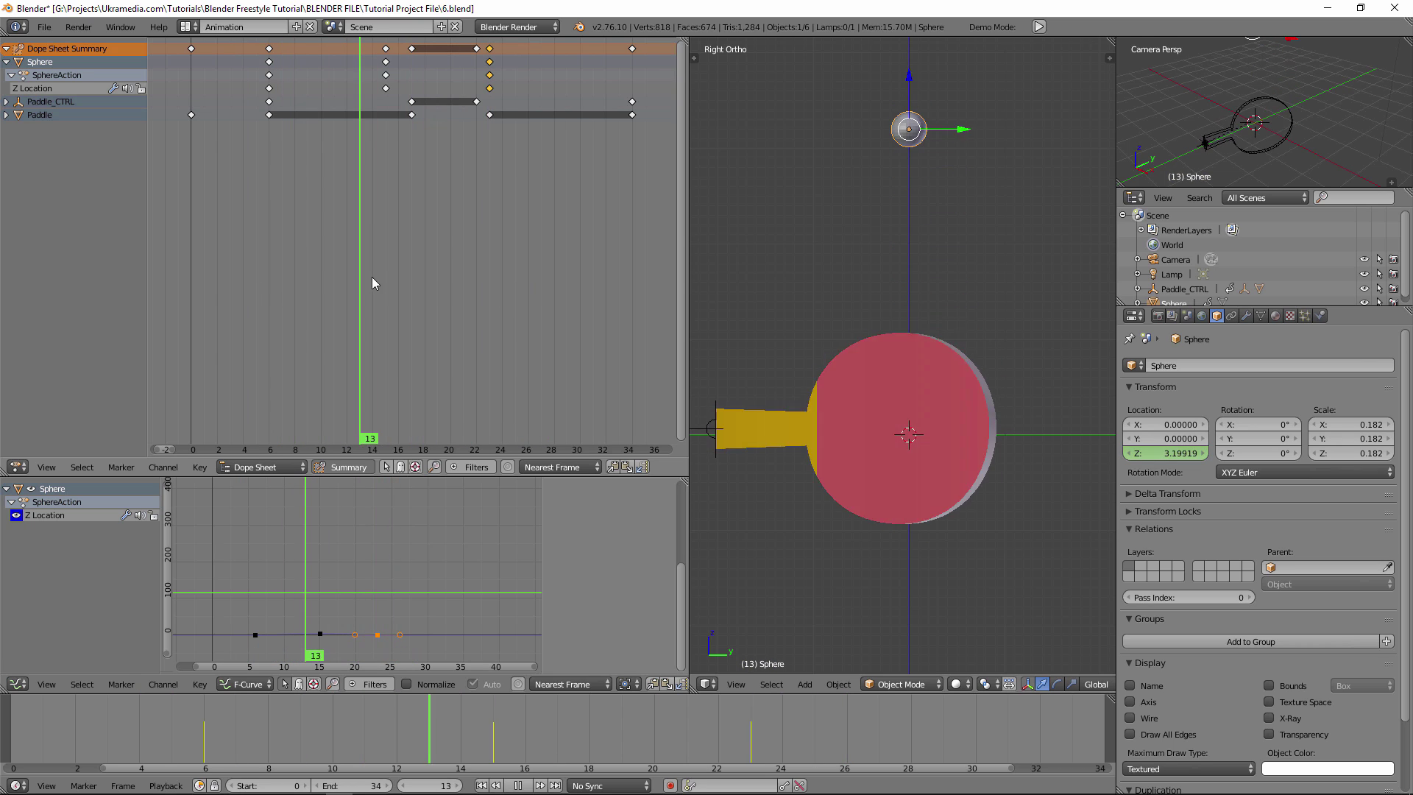
pyautogui.hotkey('alt', 'a')
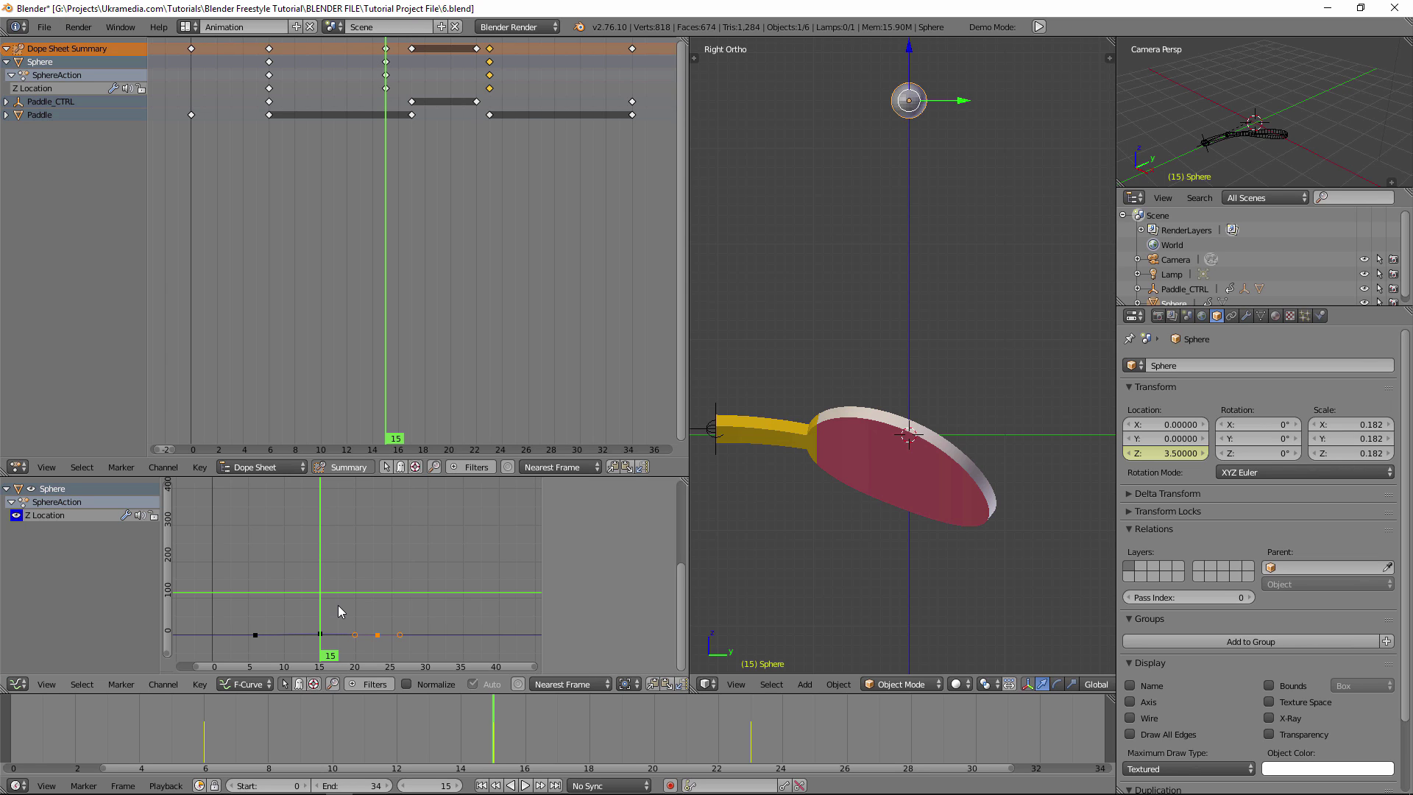
pyautogui.press('Home')
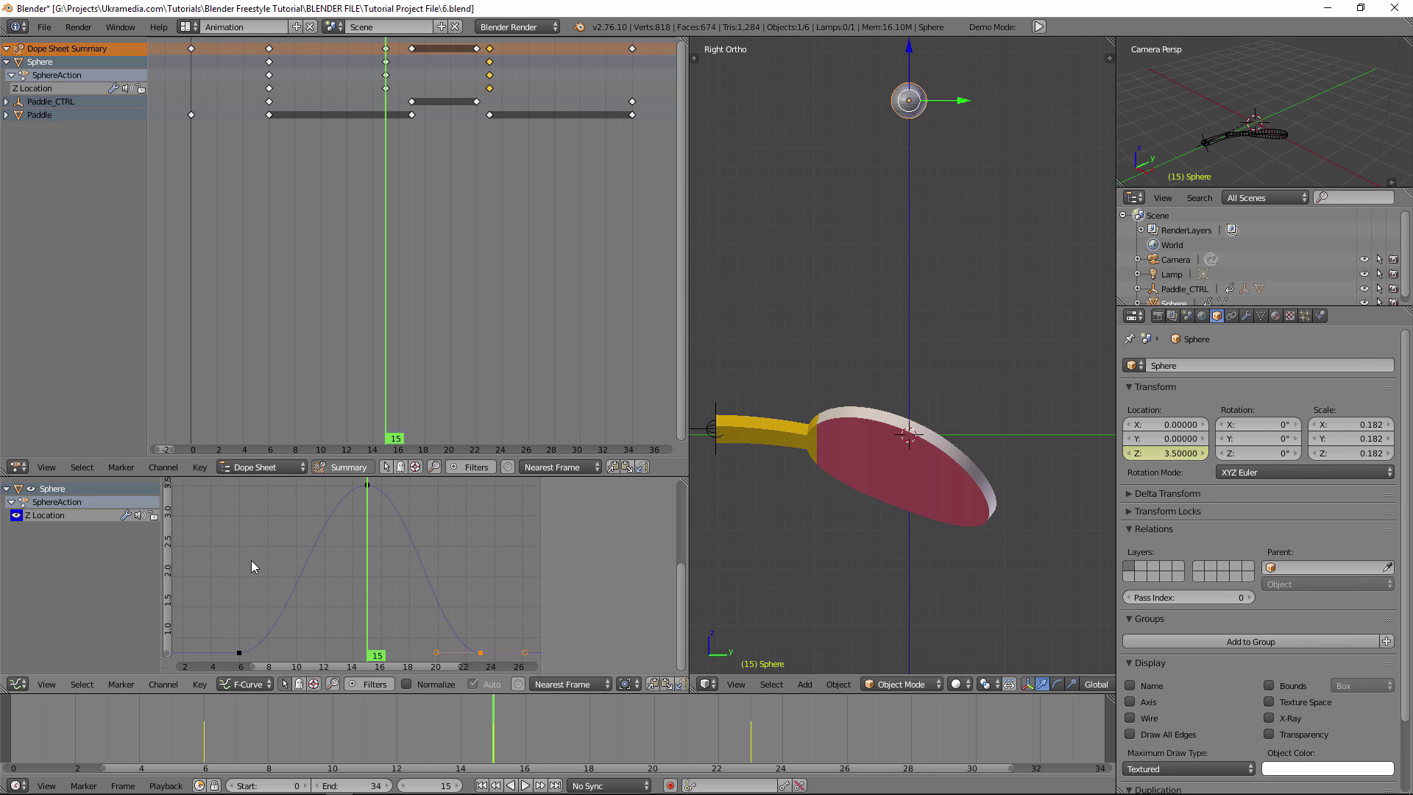
pyautogui.press('a')
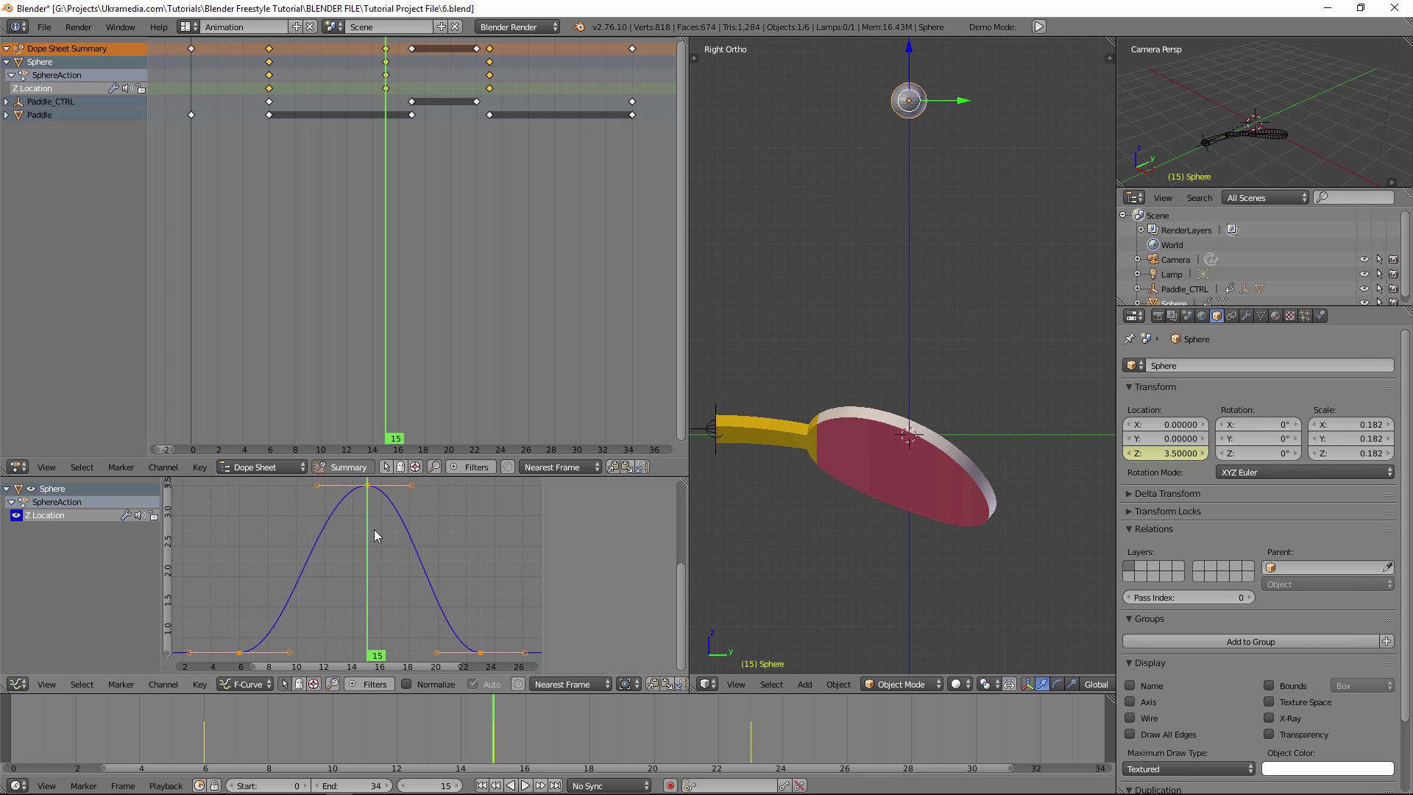
pyautogui.rightClick(367, 487)
pyautogui.scroll(-1, 364, 606)
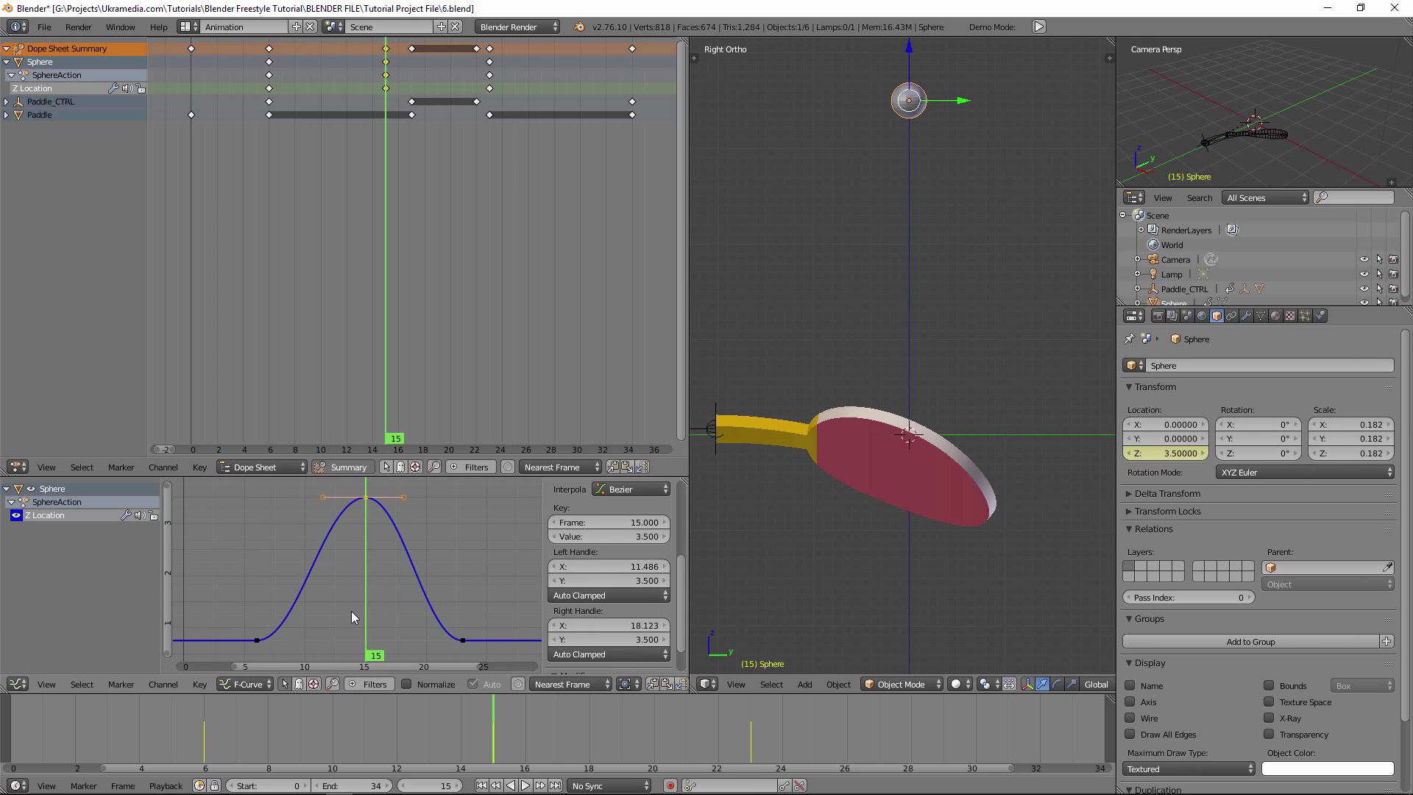
pyautogui.scroll(-1, 371, 608)
pyautogui.hotkey('alt', 'a')
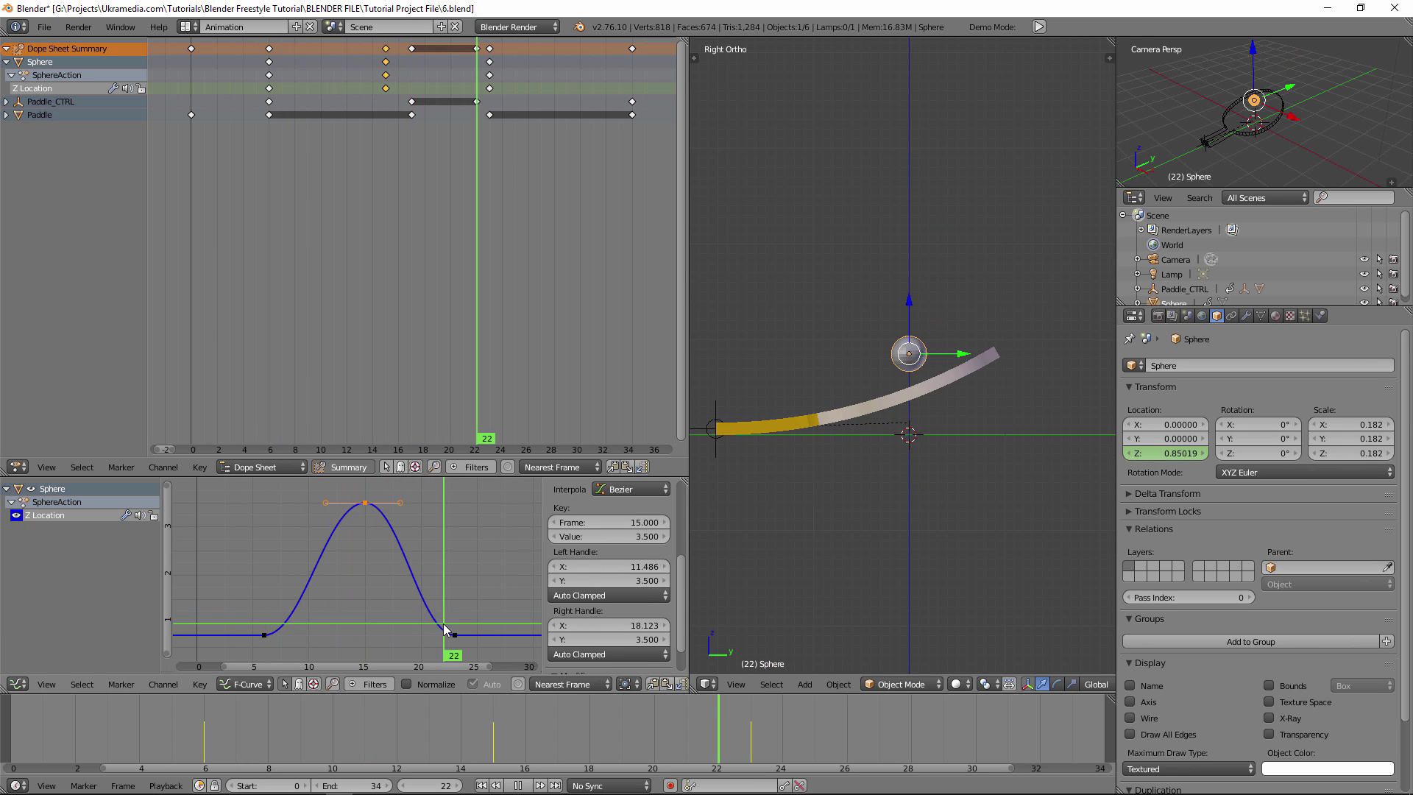
pyautogui.hotkey('alt', 'a')
# Scale the handles of the sphere's Z Location keyframes at frames 6 and 23 to 0
pyautogui.click(274, 636)
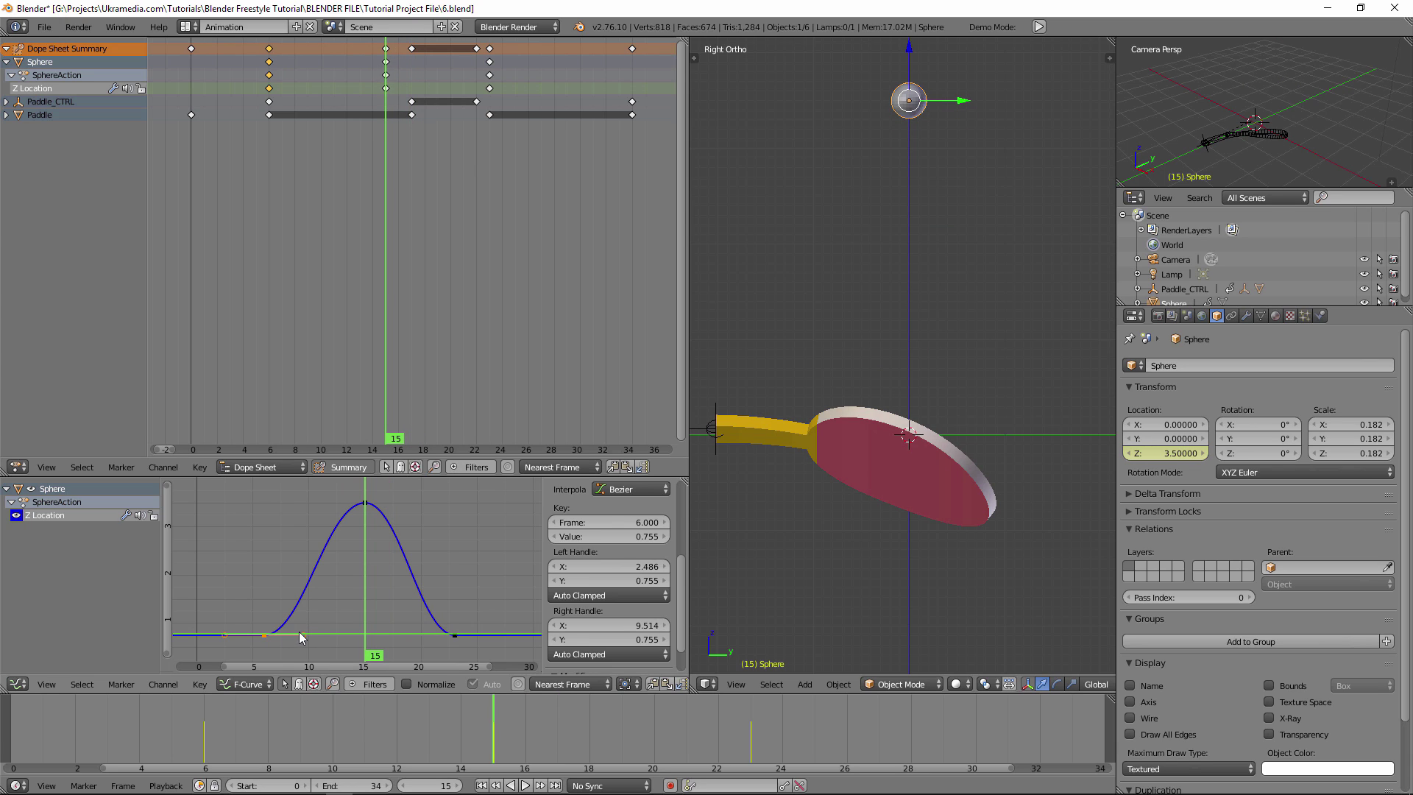
pyautogui.press('s')
pyautogui.press('0')
pyautogui.press('Return')
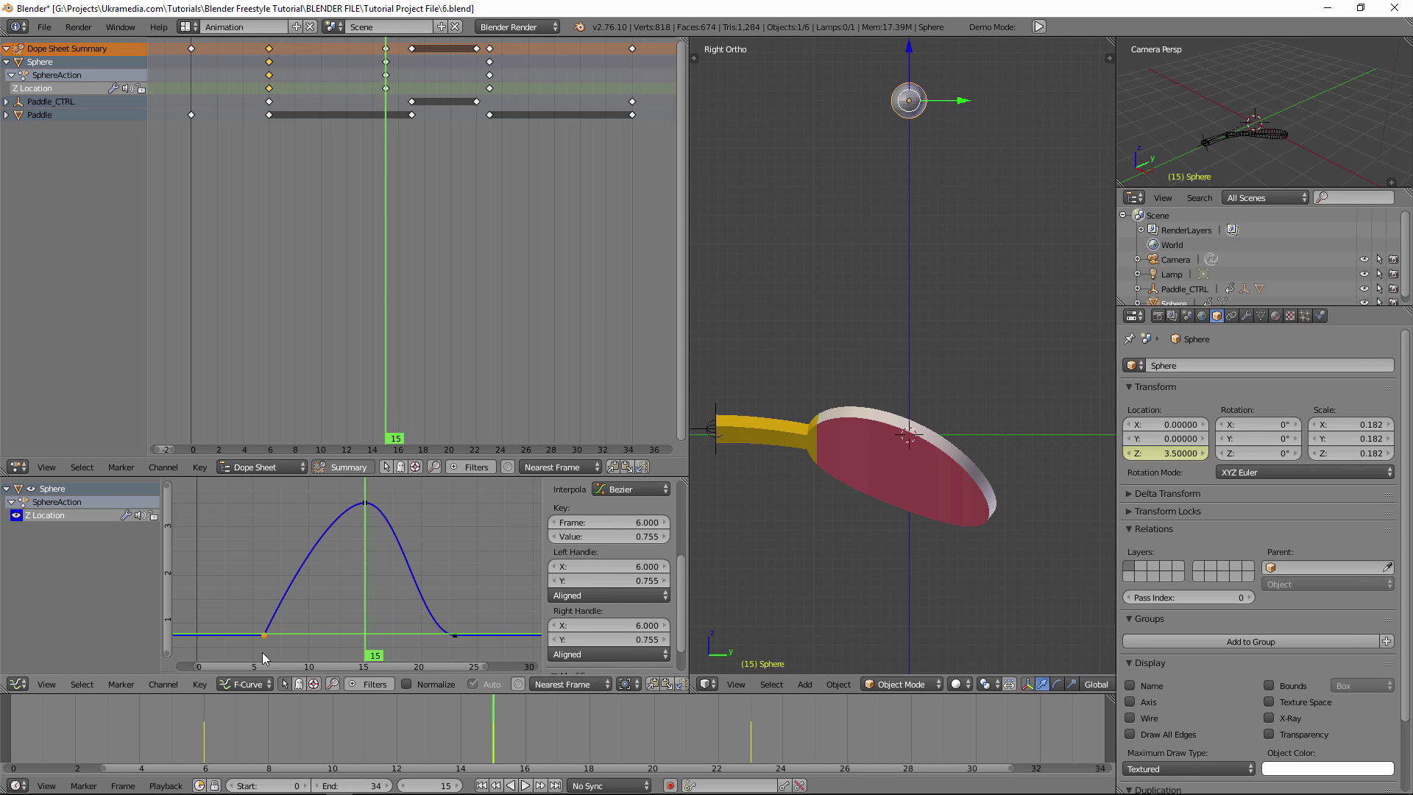
pyautogui.rightClick(461, 637)
pyautogui.press('s')
pyautogui.press('0')
pyautogui.press('Return')
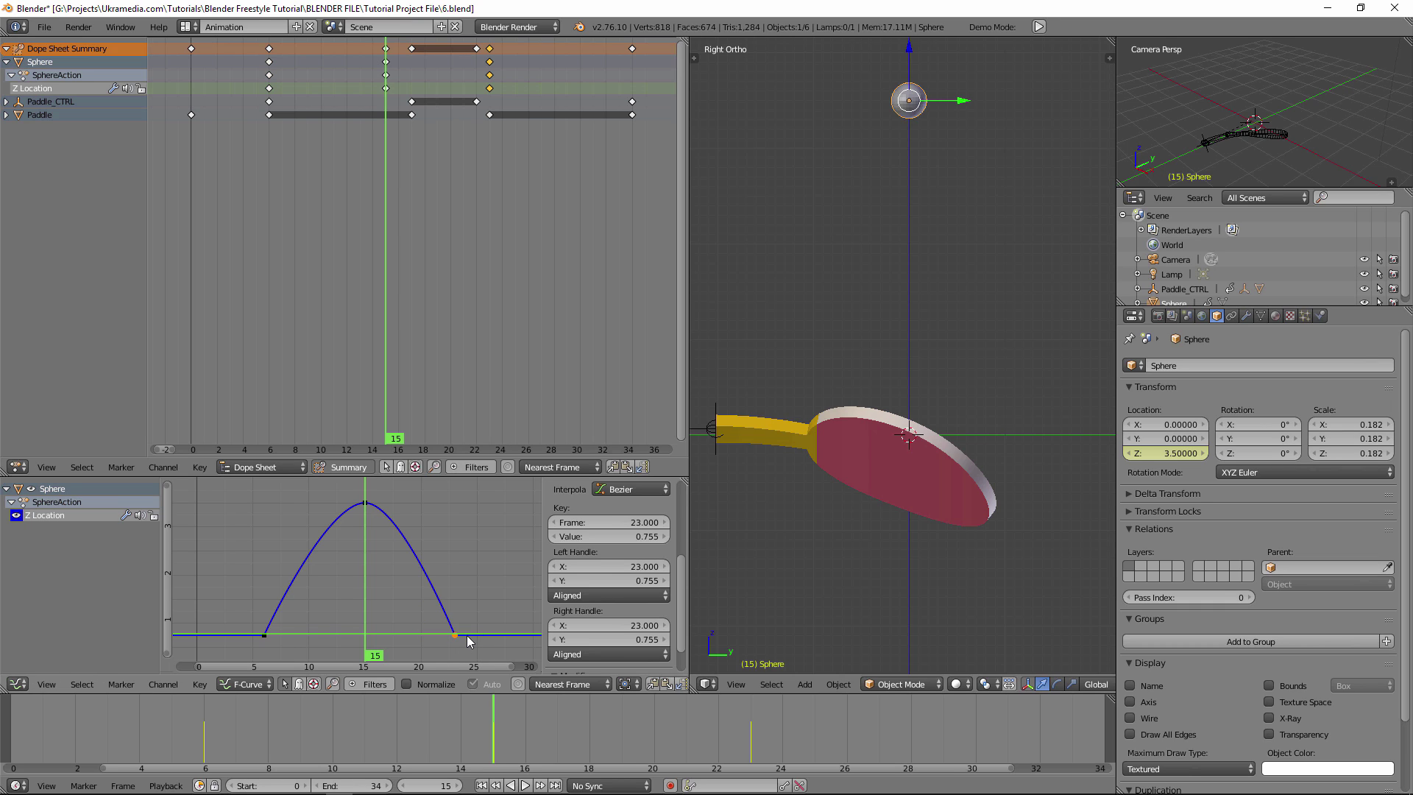
# Lengthen the handles of the Z Location peak keyframe at frame 15 to about frames 8.15 and 21.09
pyautogui.rightClick(372, 513)
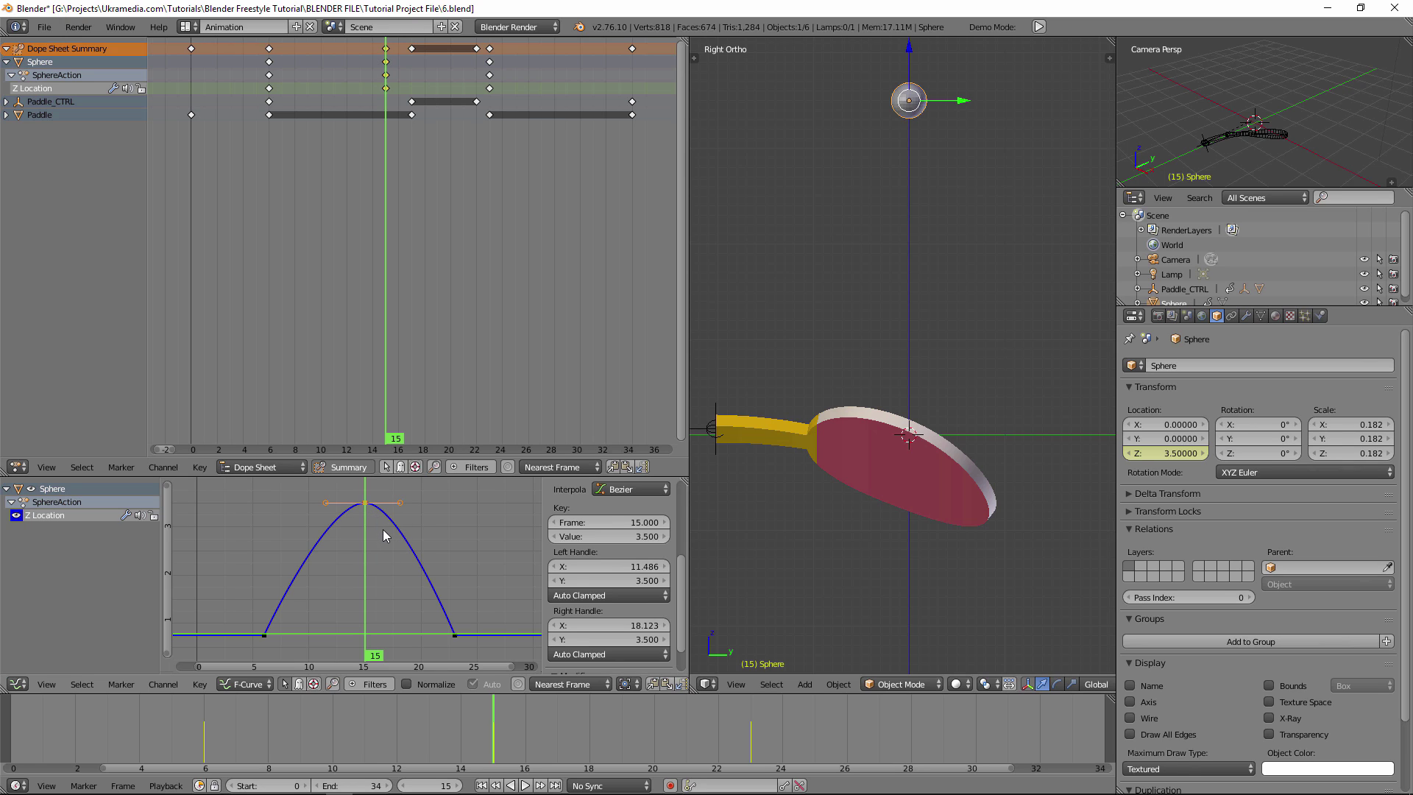
pyautogui.press('s')
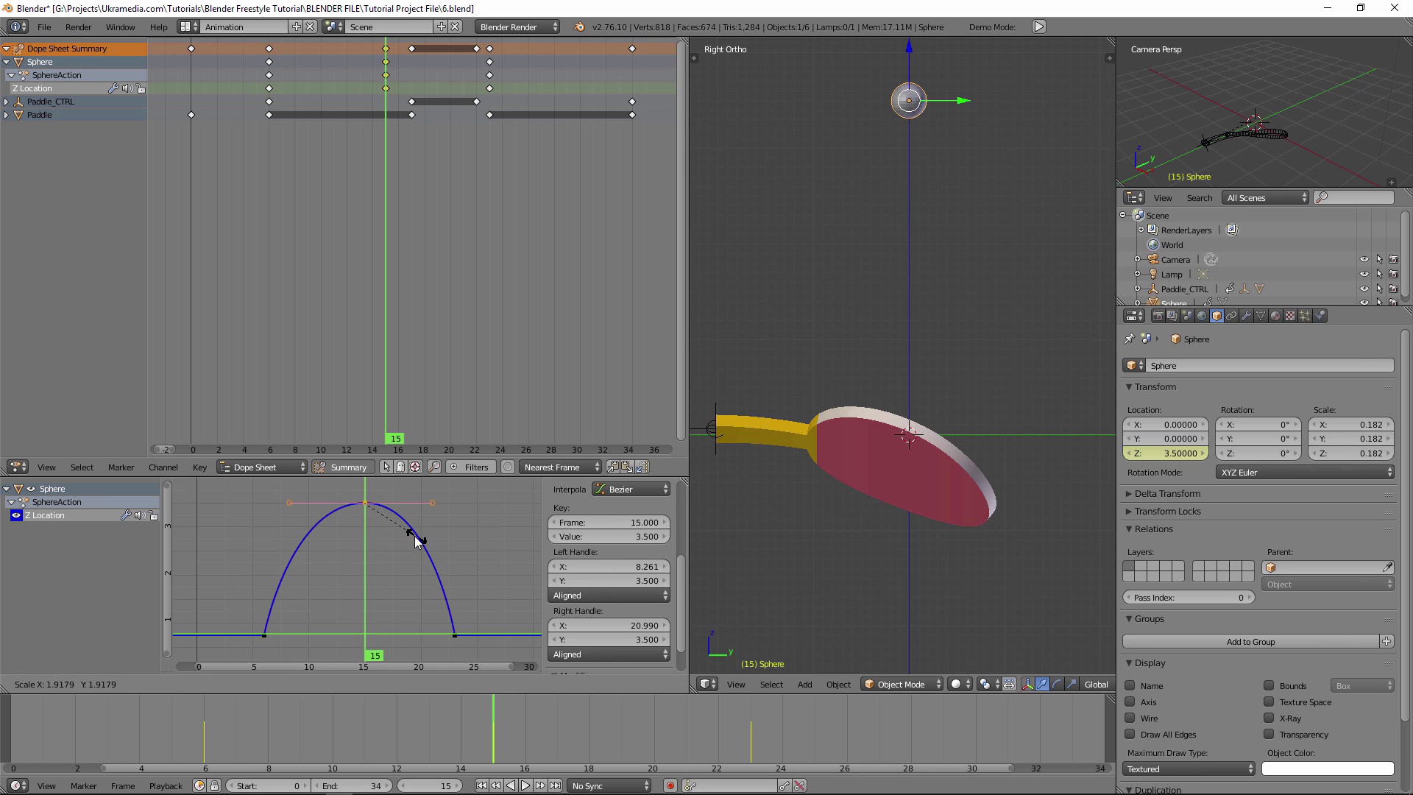
pyautogui.click(419, 542)
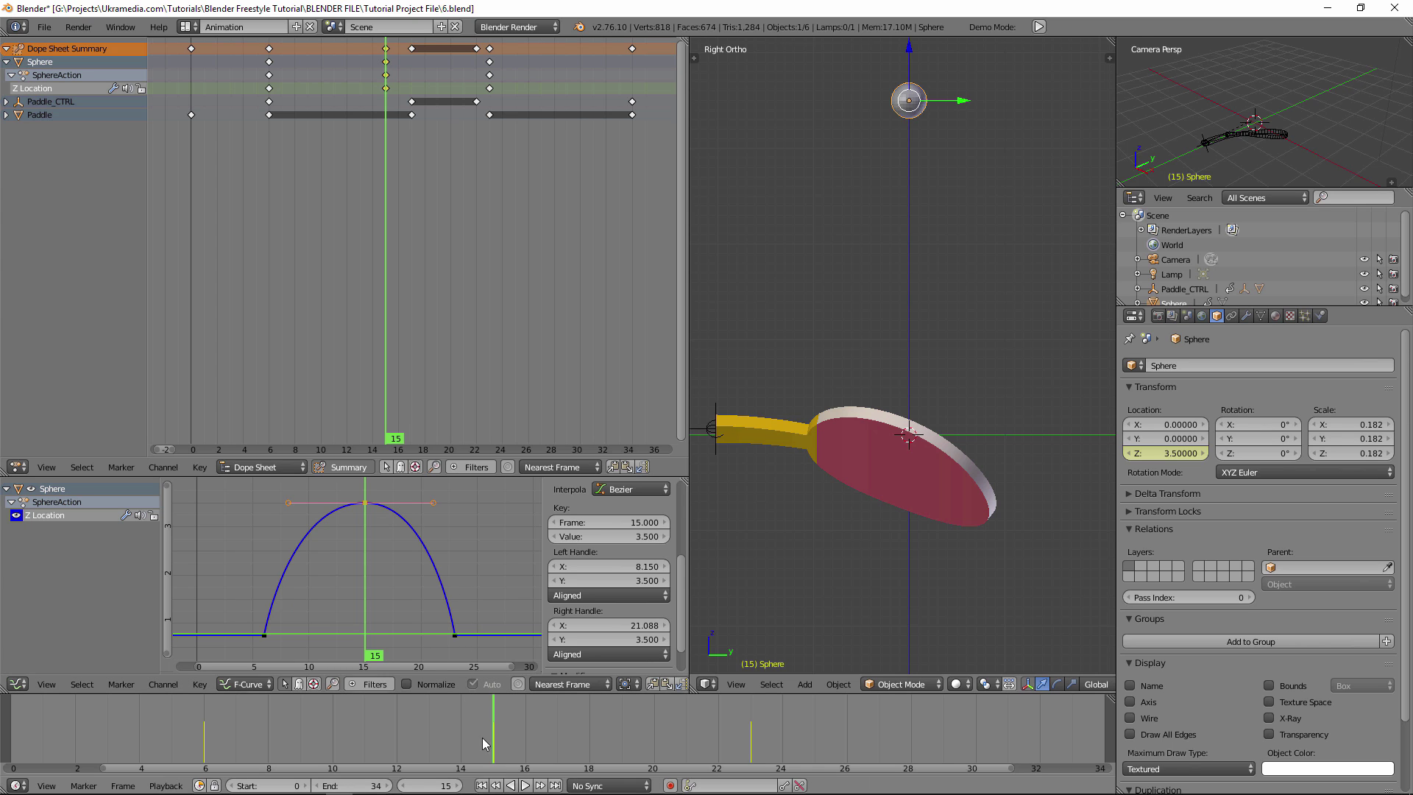
# Play the animation to check the ball's bounce, stop it, and scrub to frame 18
pyautogui.click(525, 785)
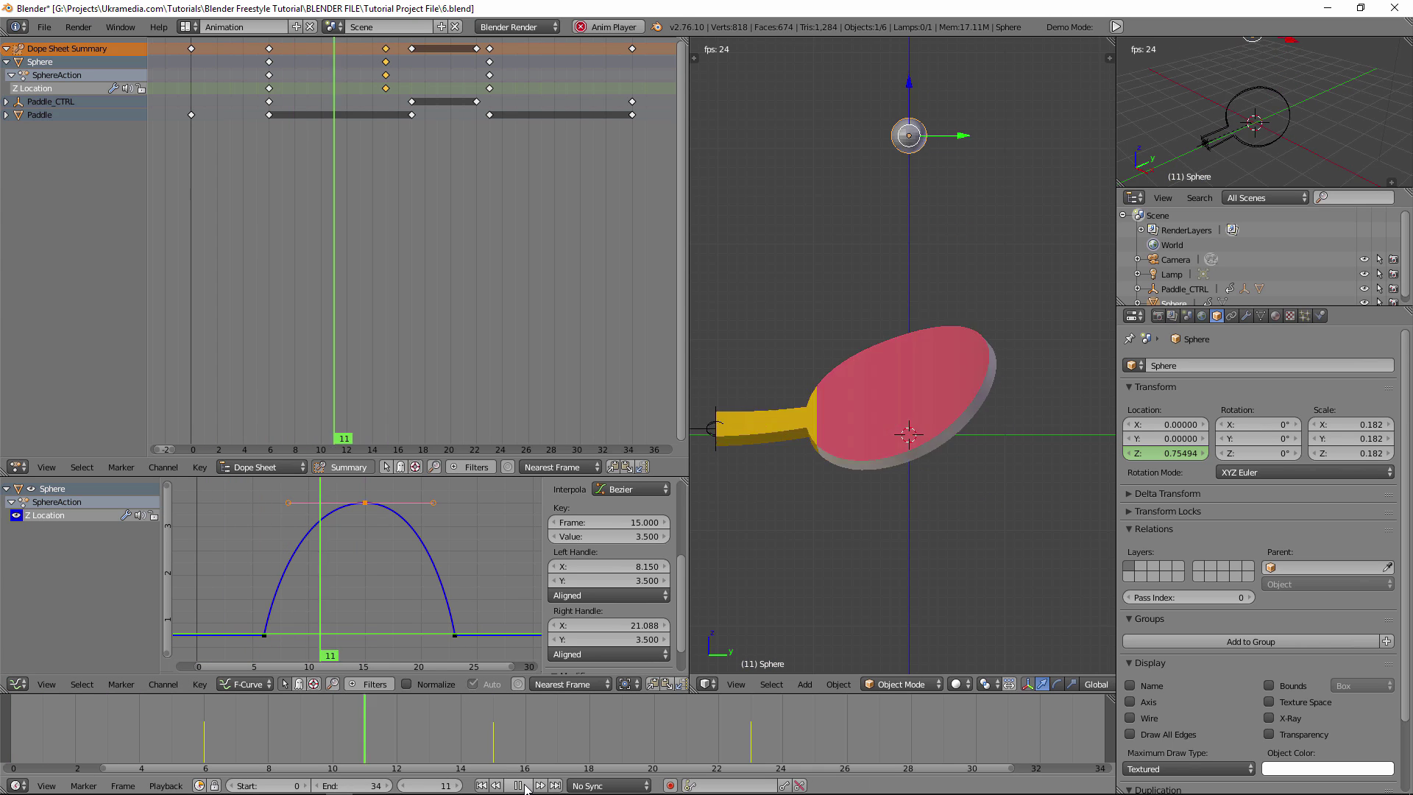
pyautogui.click(525, 786)
pyautogui.moveTo(487, 592); pyautogui.dragTo(399, 591)
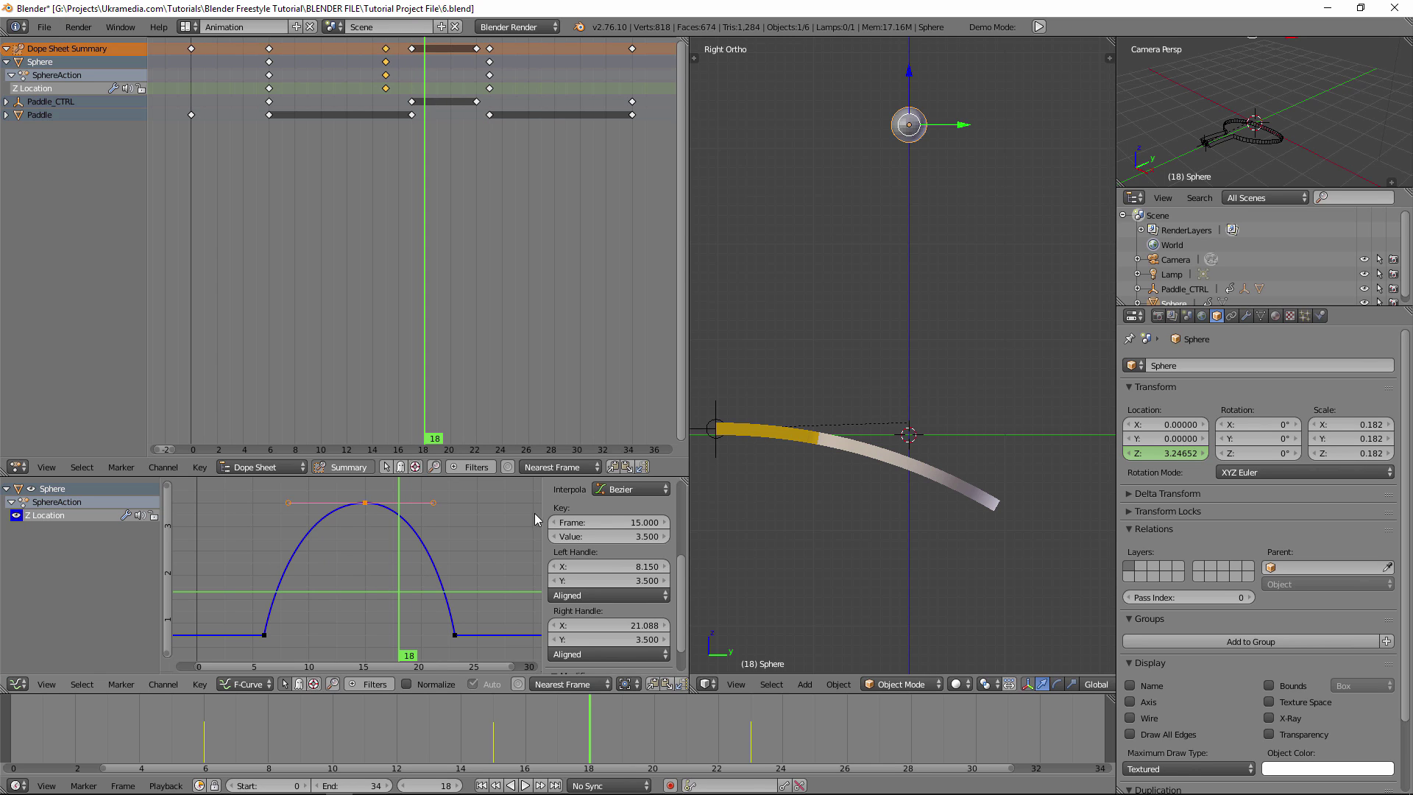
# Add a Cycles modifier to the sphere's Z Location curve
pyautogui.scroll(5, 580, 511)
pyautogui.click(582, 503)
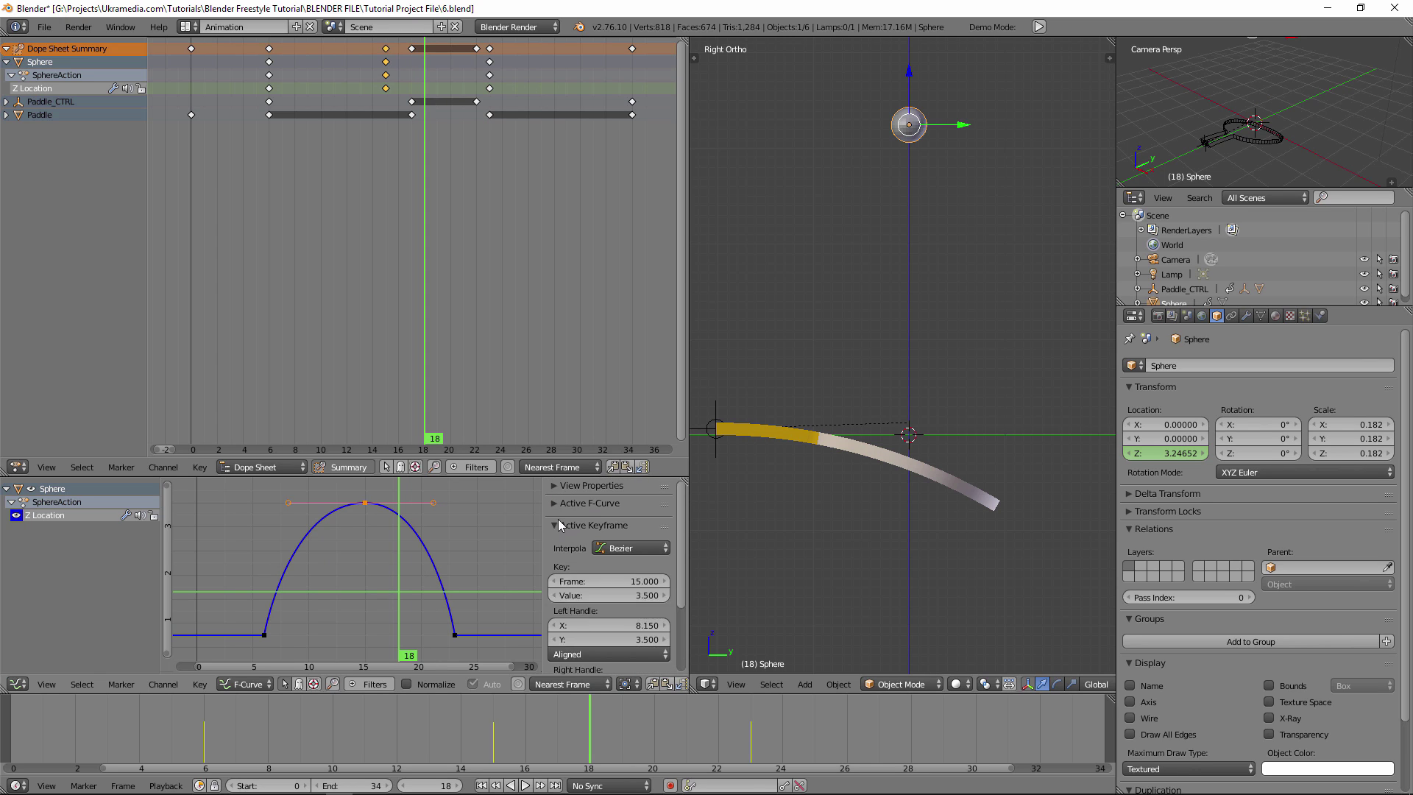
pyautogui.click(582, 521)
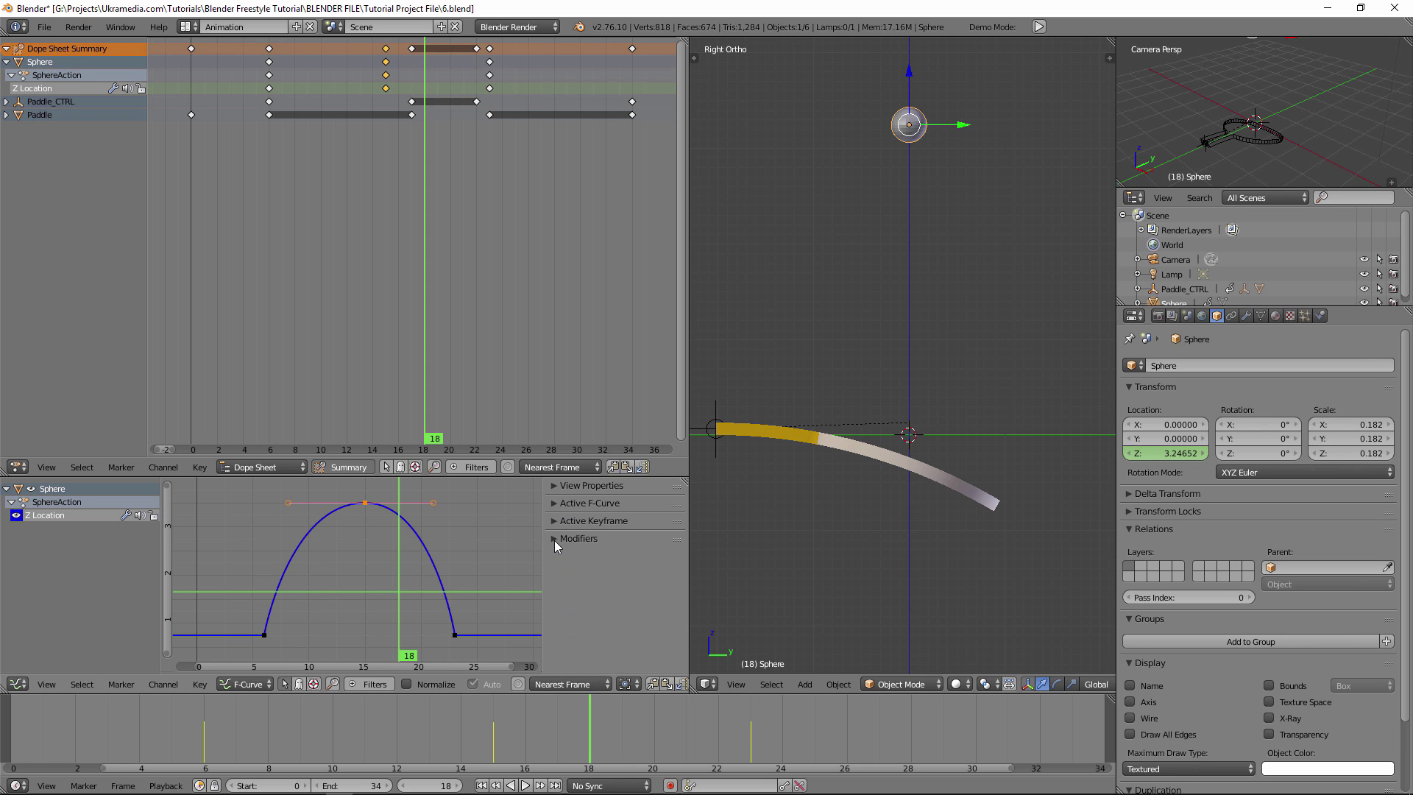
pyautogui.click(554, 540)
pyautogui.click(591, 563)
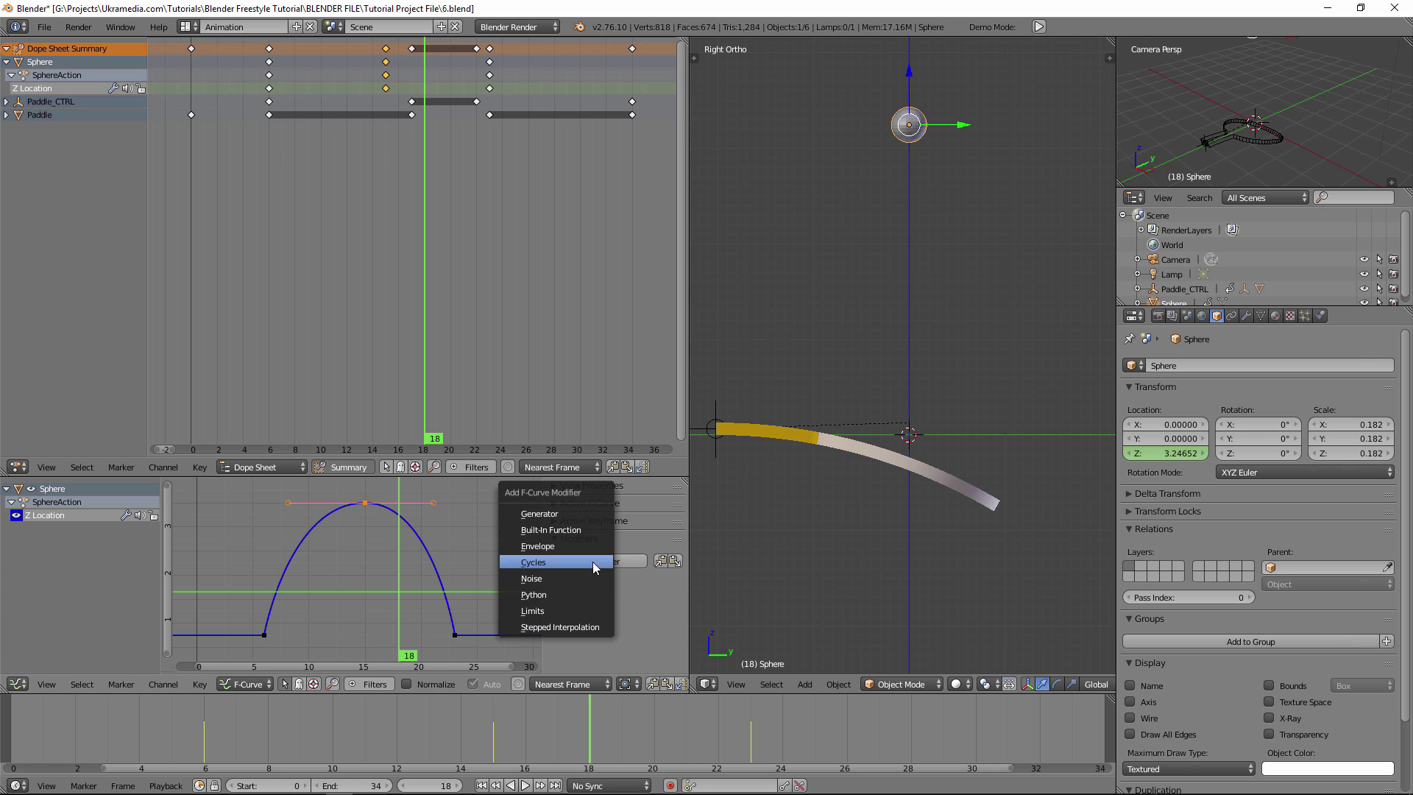
pyautogui.click(559, 562)
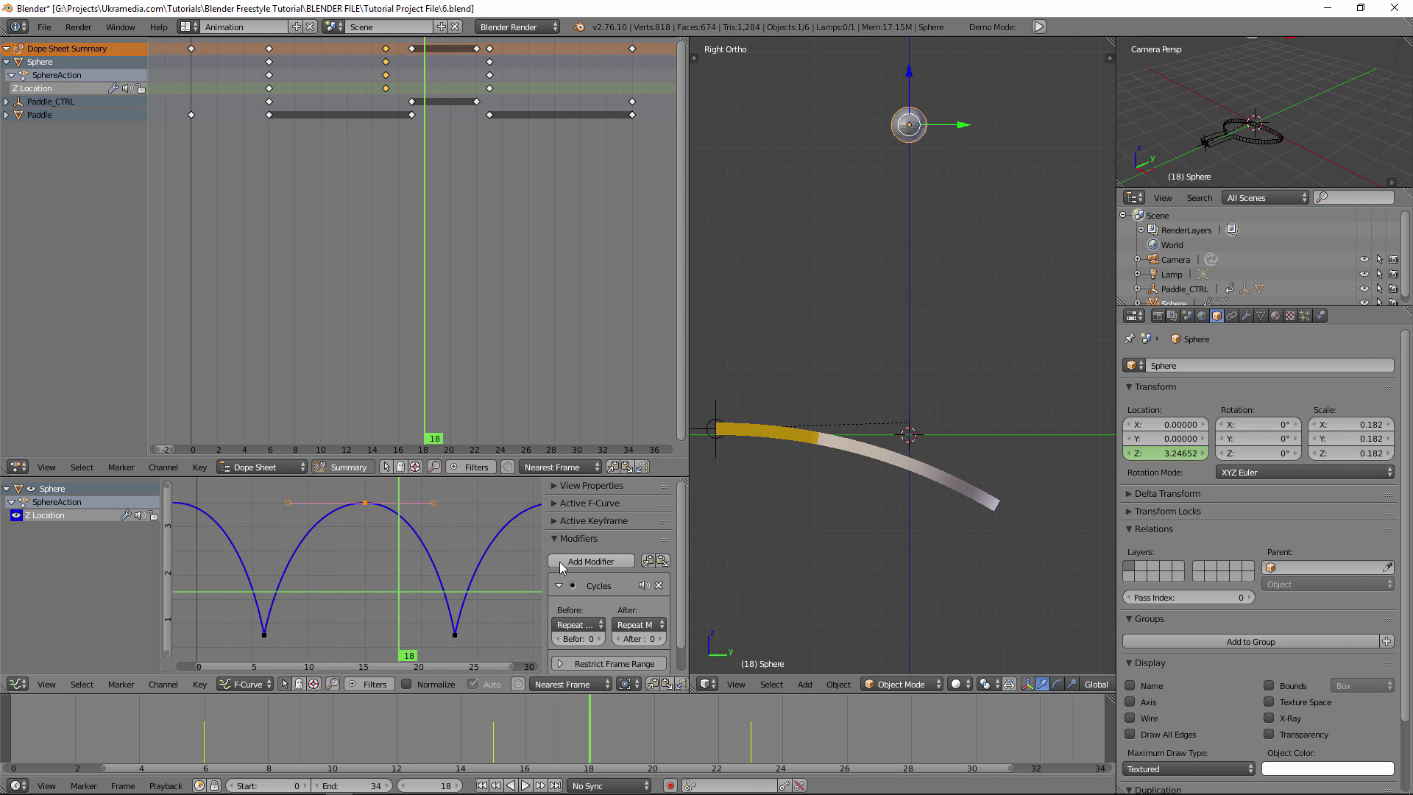
# Play the animation from frame 0 and rescale the handles of the Z Location peak keyframe at frame 15 during playback
pyautogui.scroll(-6, 406, 577)
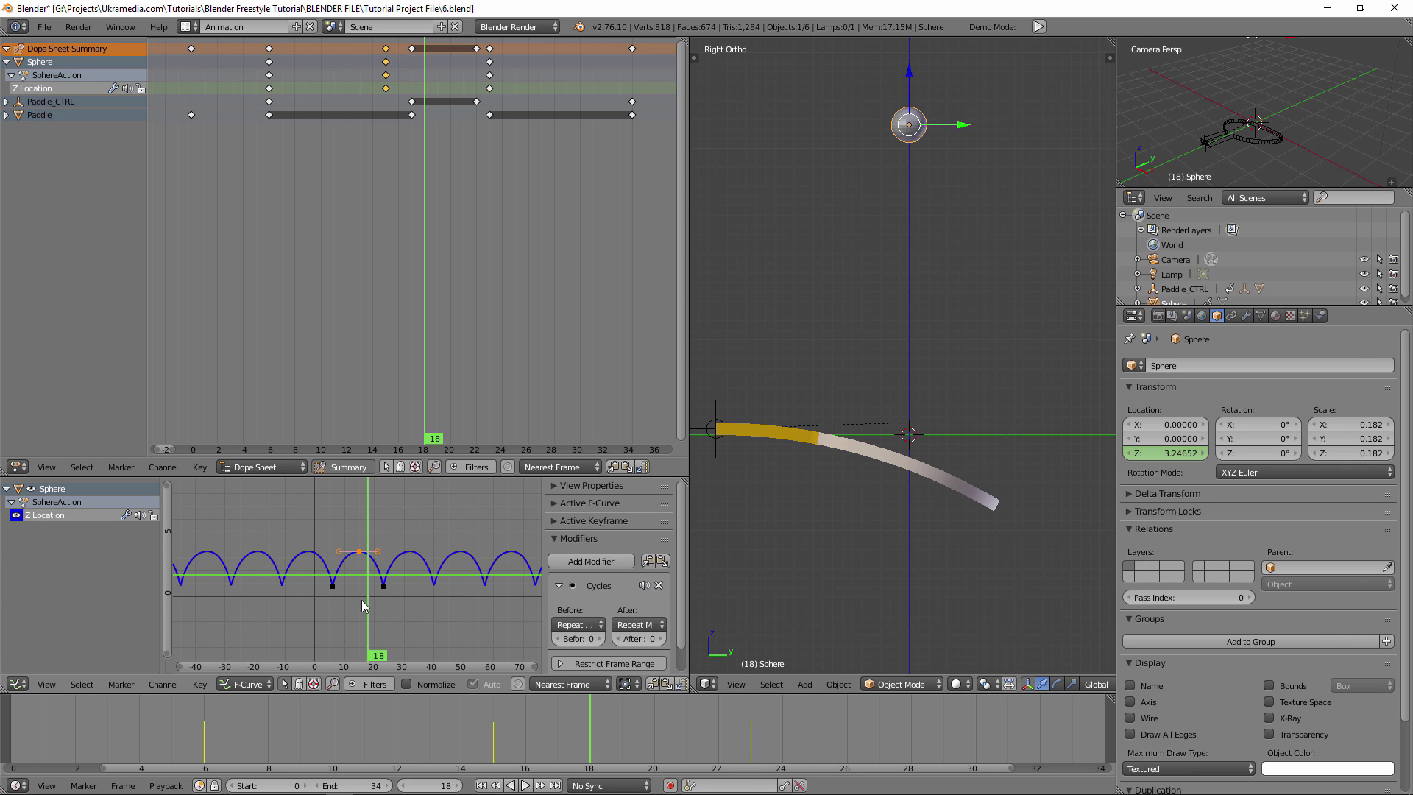
pyautogui.hotkey('shift', 'Left')
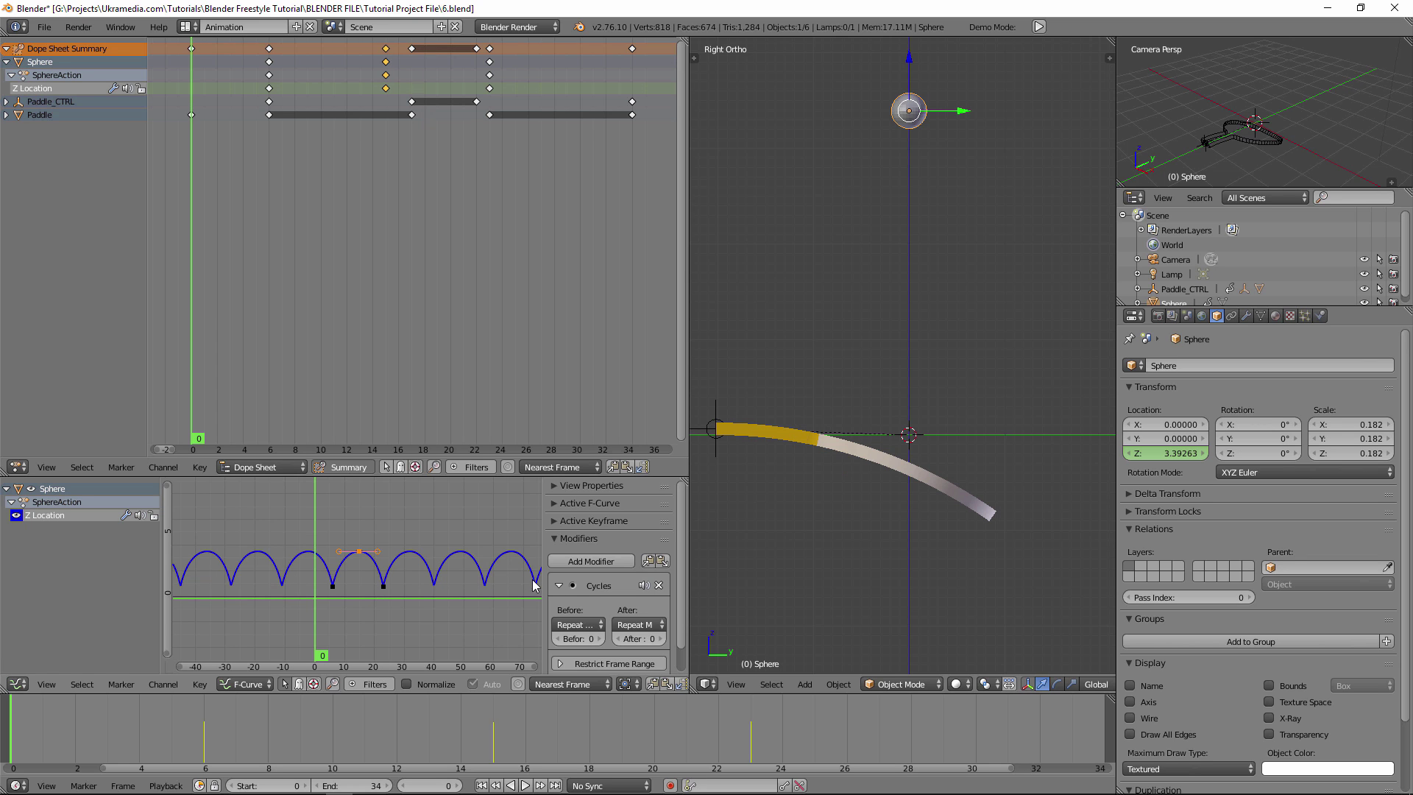
pyautogui.click(525, 786)
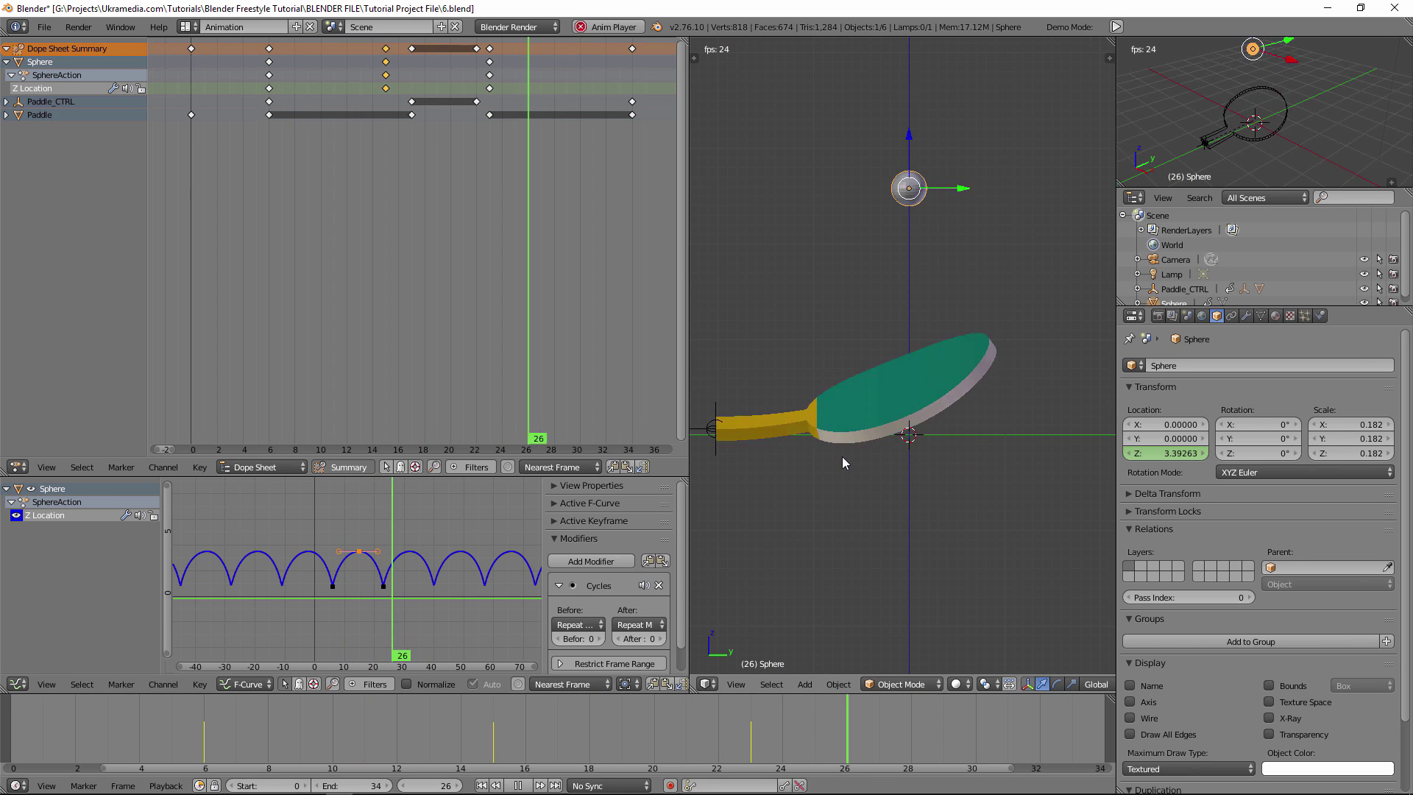
pyautogui.press('s')
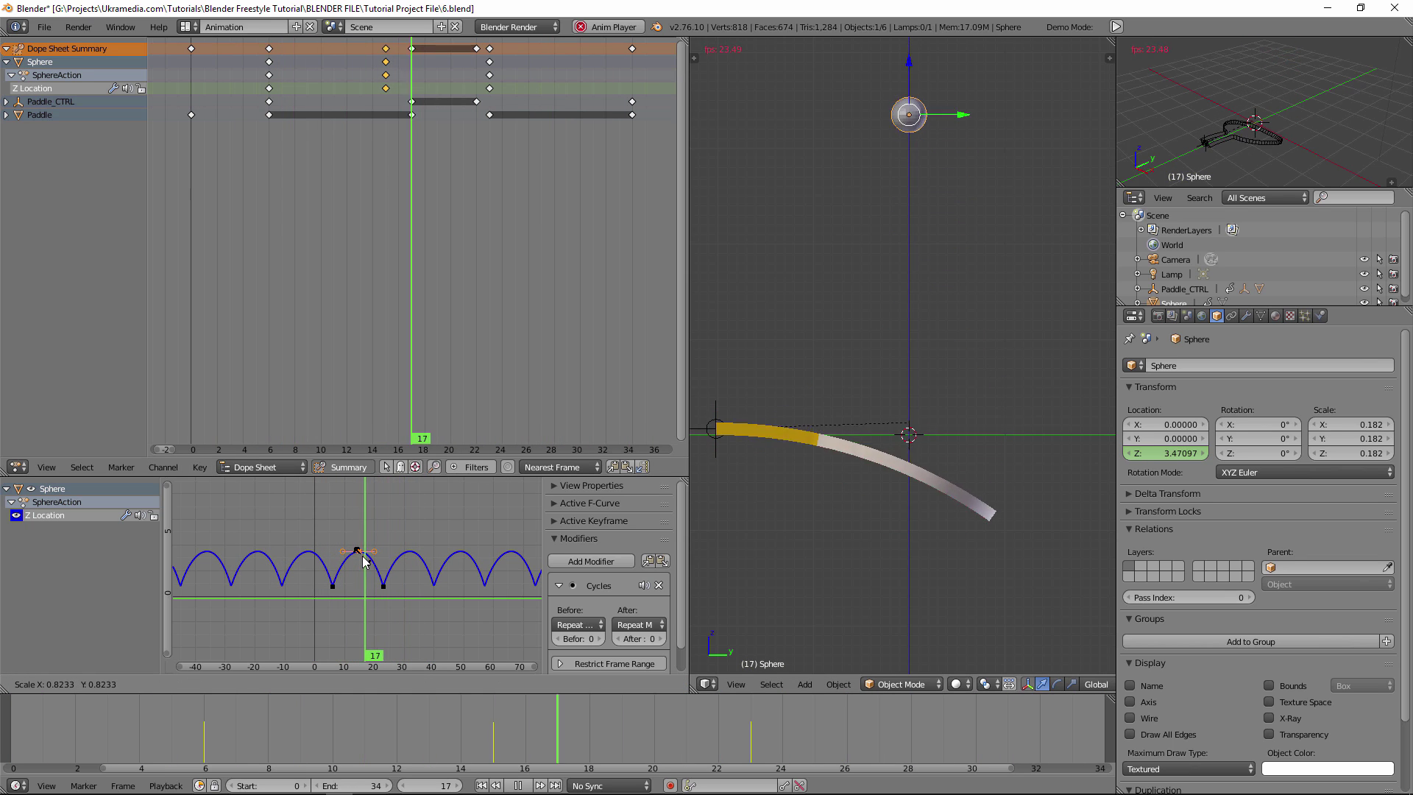
pyautogui.click(383, 569)
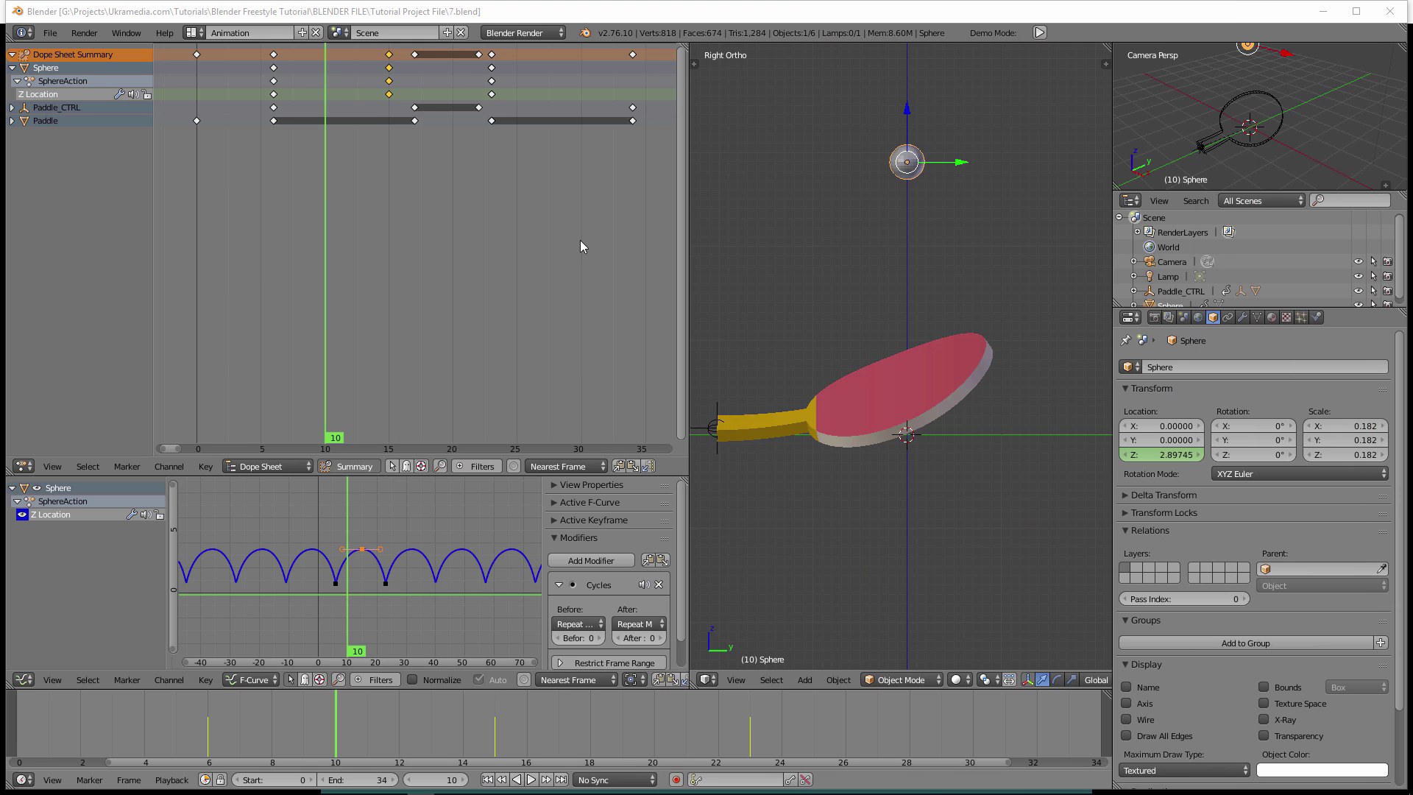
# Switch the screen layout from Animation to Default
pyautogui.click(192, 32)
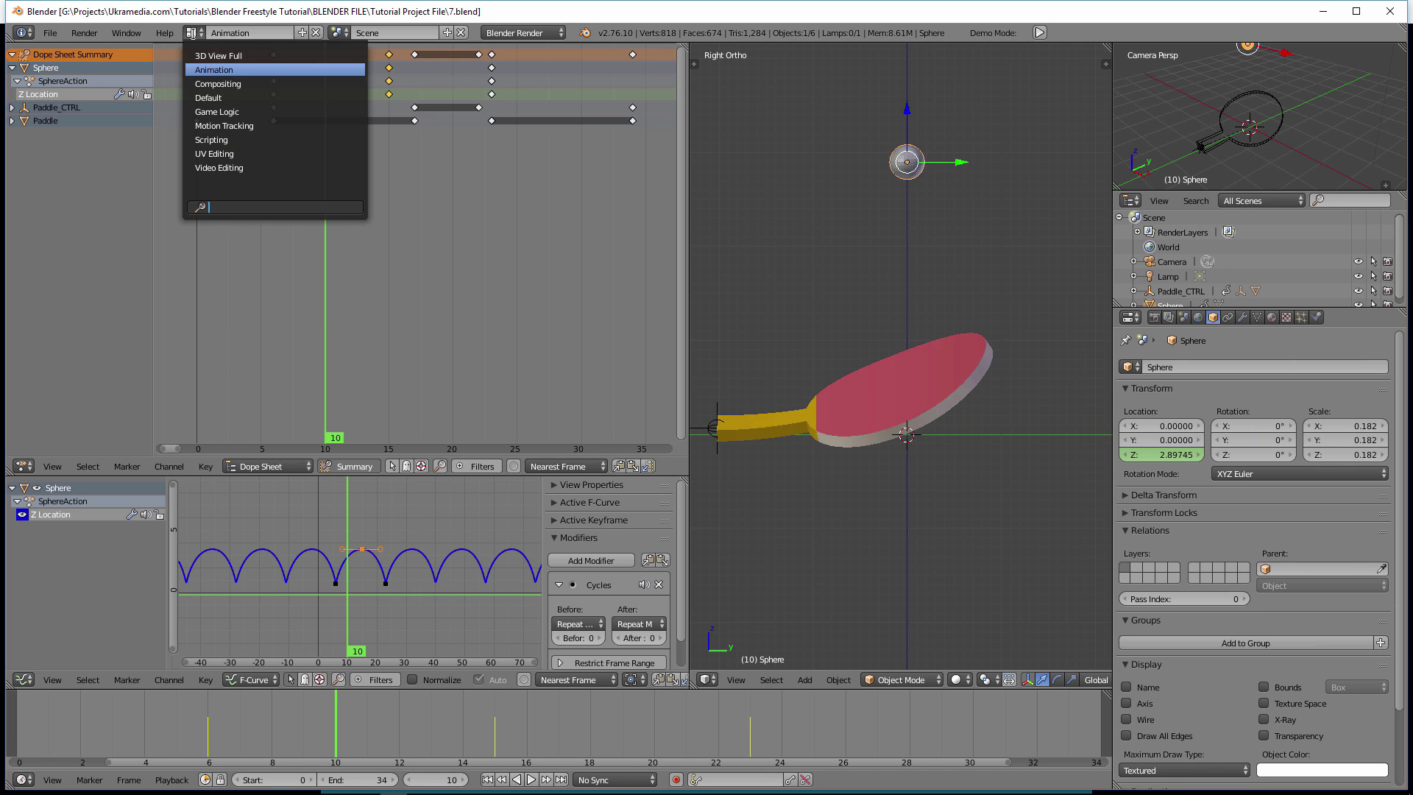
pyautogui.click(229, 97)
pyautogui.scroll(-5, 630, 449)
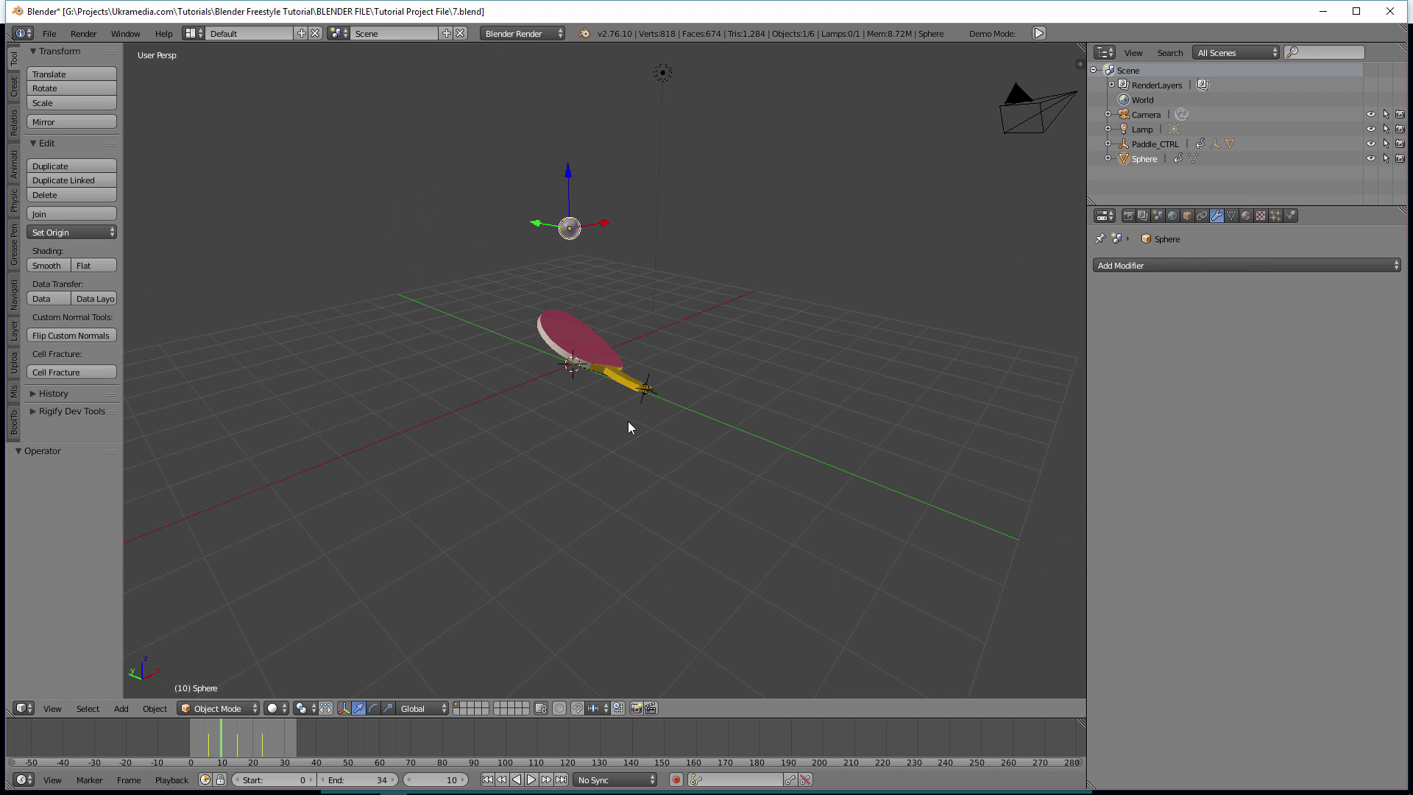
# Select the camera and look at the scene through it
pyautogui.rightClick(1036, 103)
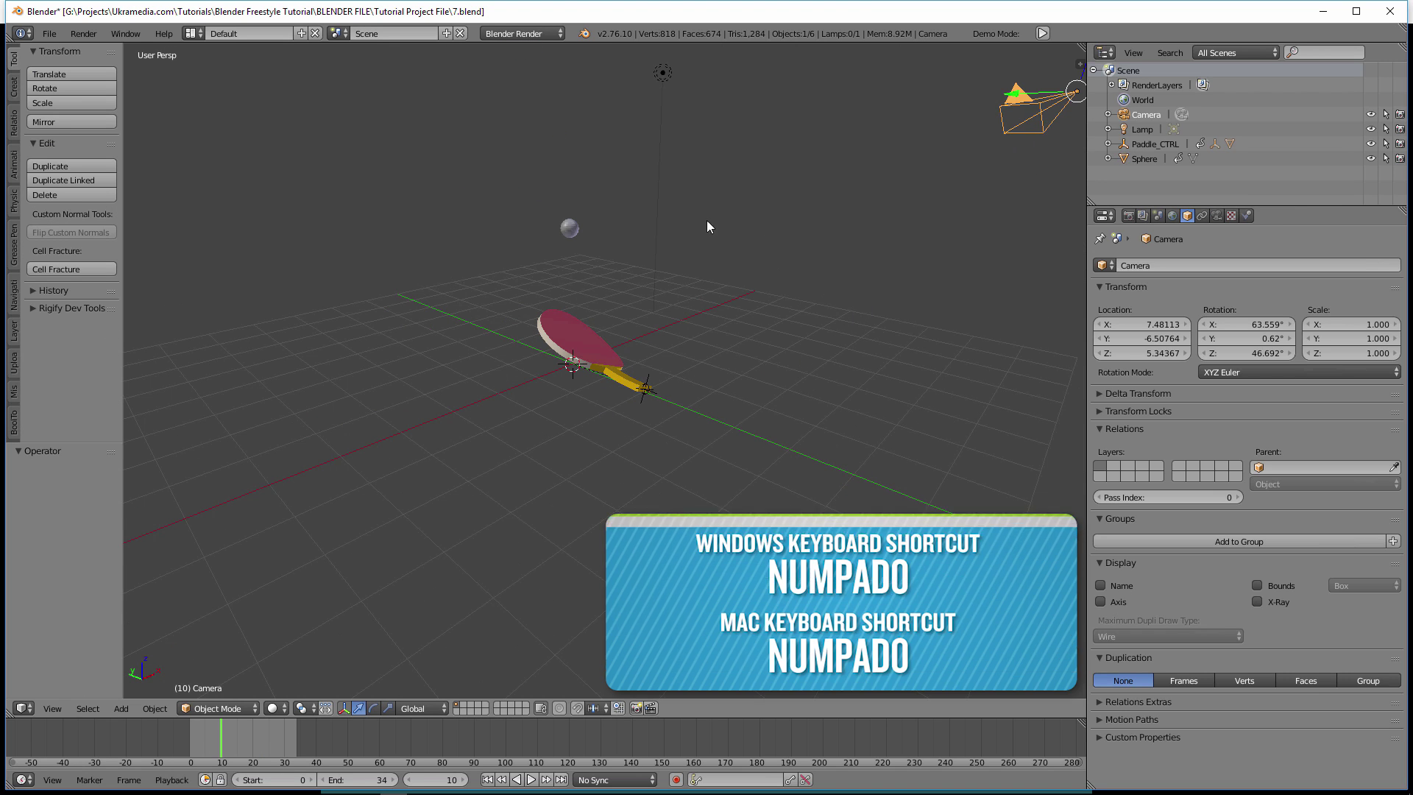
pyautogui.press('KP_0')
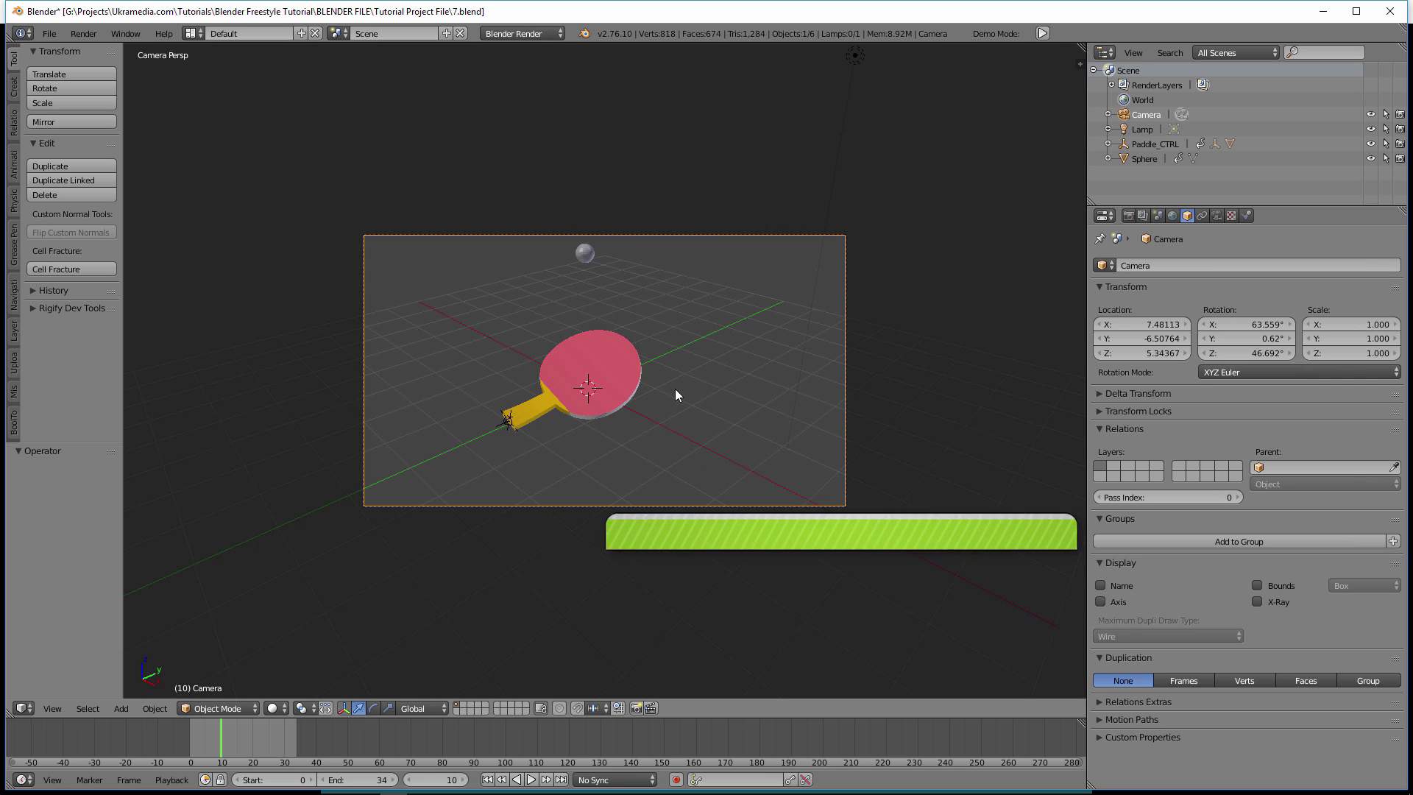
pyautogui.press('KP_0')
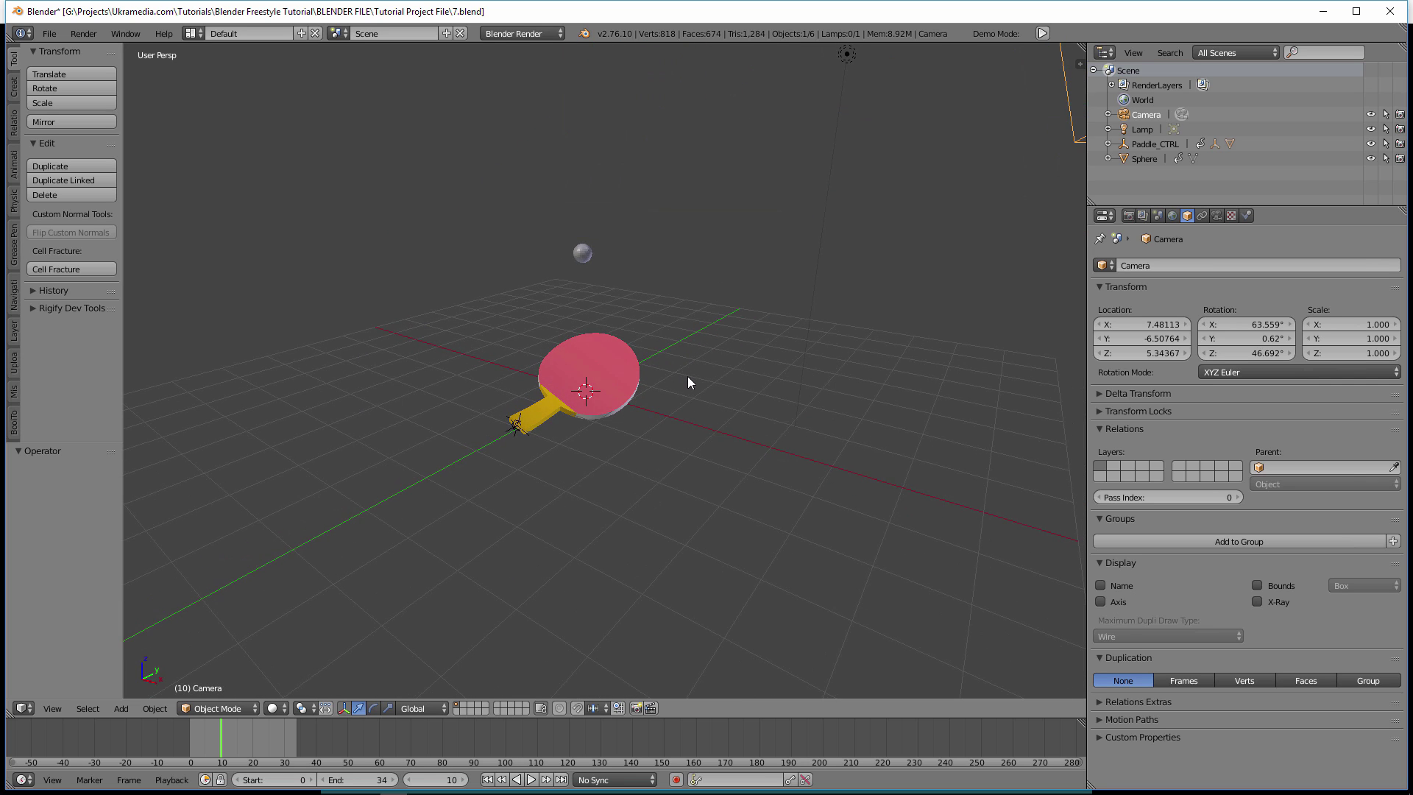
pyautogui.press('KP_0')
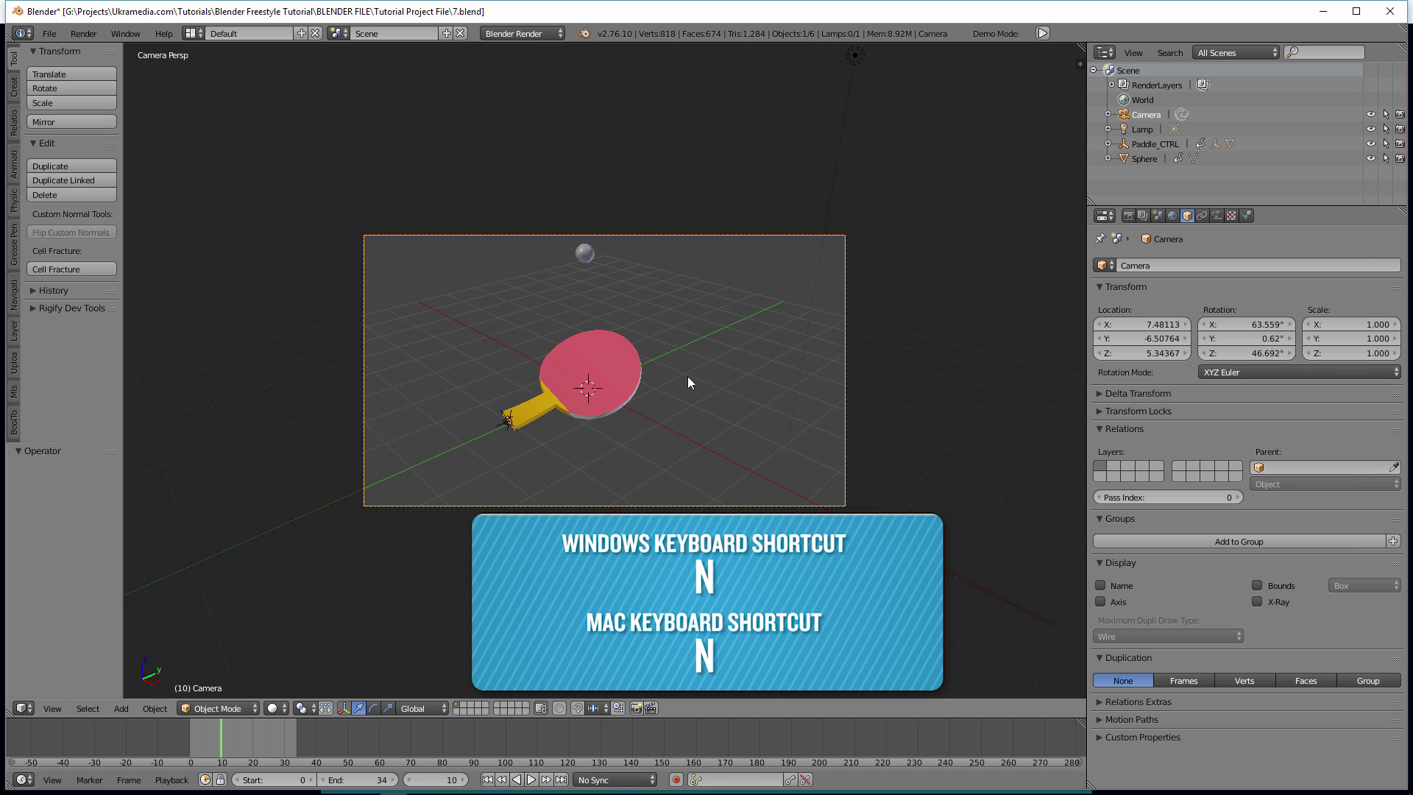
# Lock the camera to the view and orbit it to a lower angle at about X 5.6, Y -9.0, Z 3.2
pyautogui.press('n')
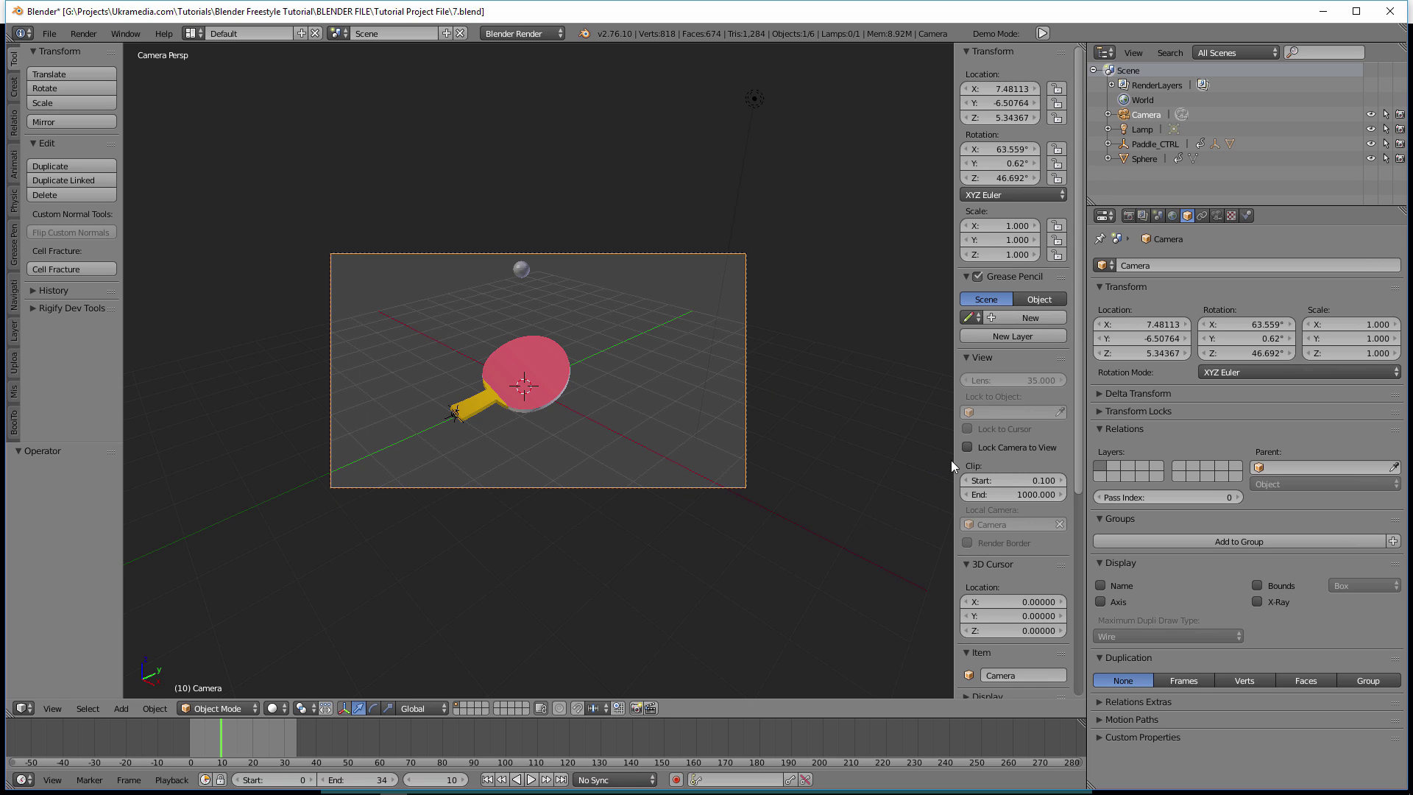
pyautogui.click(967, 447)
pyautogui.moveTo(559, 421)
pyautogui.mouseDown(button='middle')
pyautogui.moveTo(593, 409)
pyautogui.moveTo(571, 403)
pyautogui.moveTo(617, 401)
pyautogui.moveTo(559, 411)
pyautogui.mouseUp(button='middle')
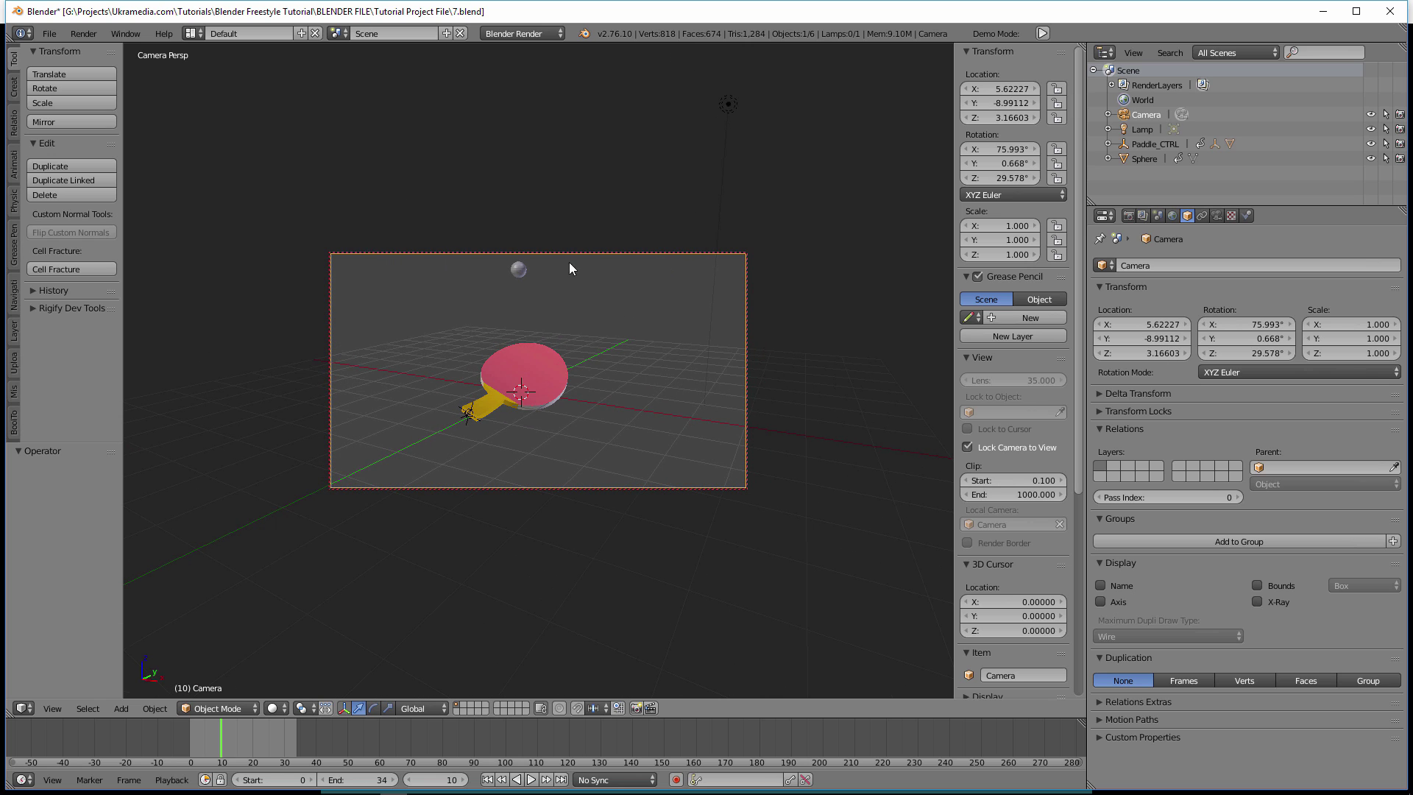
# Set the render resolution to 500 × 500 px at 100% scale
pyautogui.click(1128, 216)
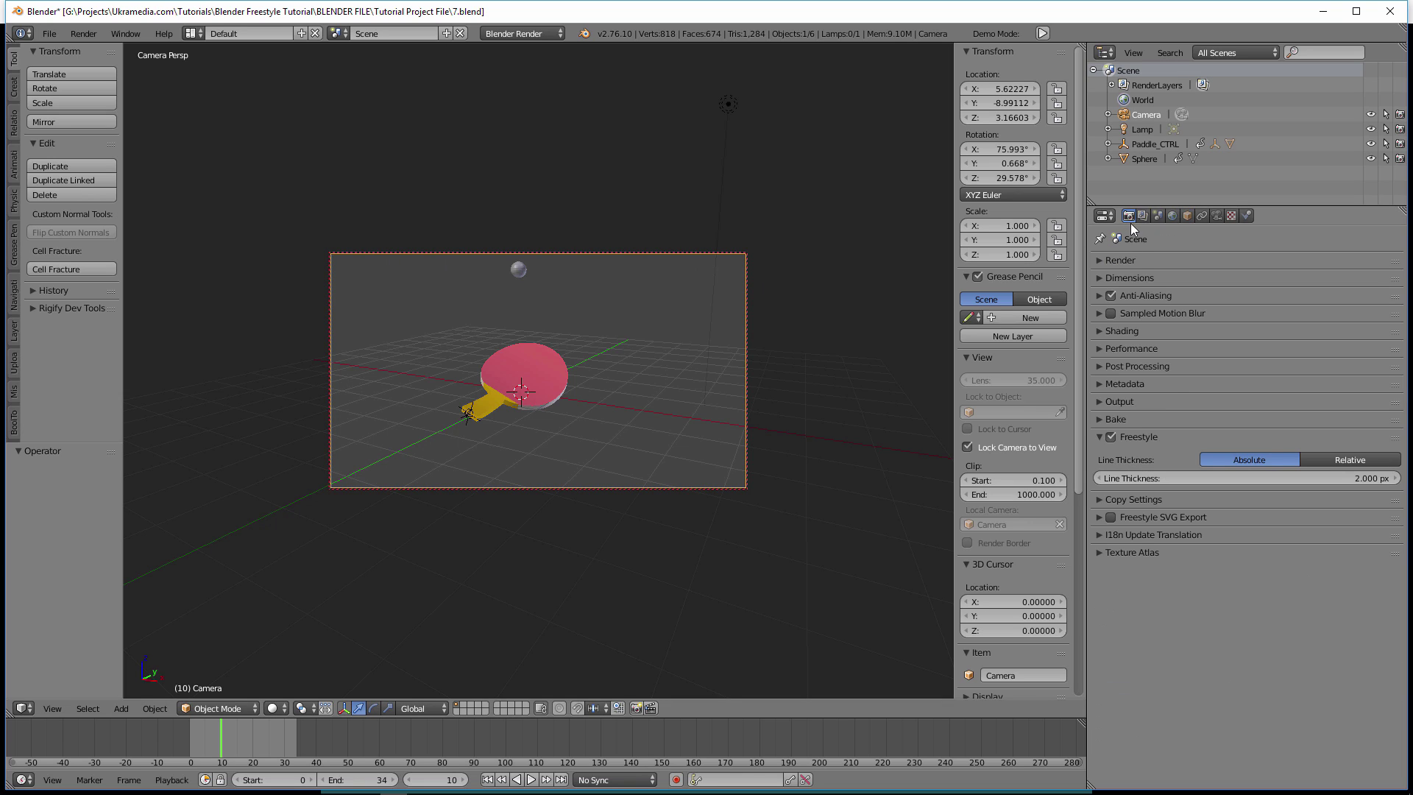
pyautogui.click(1134, 283)
pyautogui.click(1175, 334)
pyautogui.write('58')
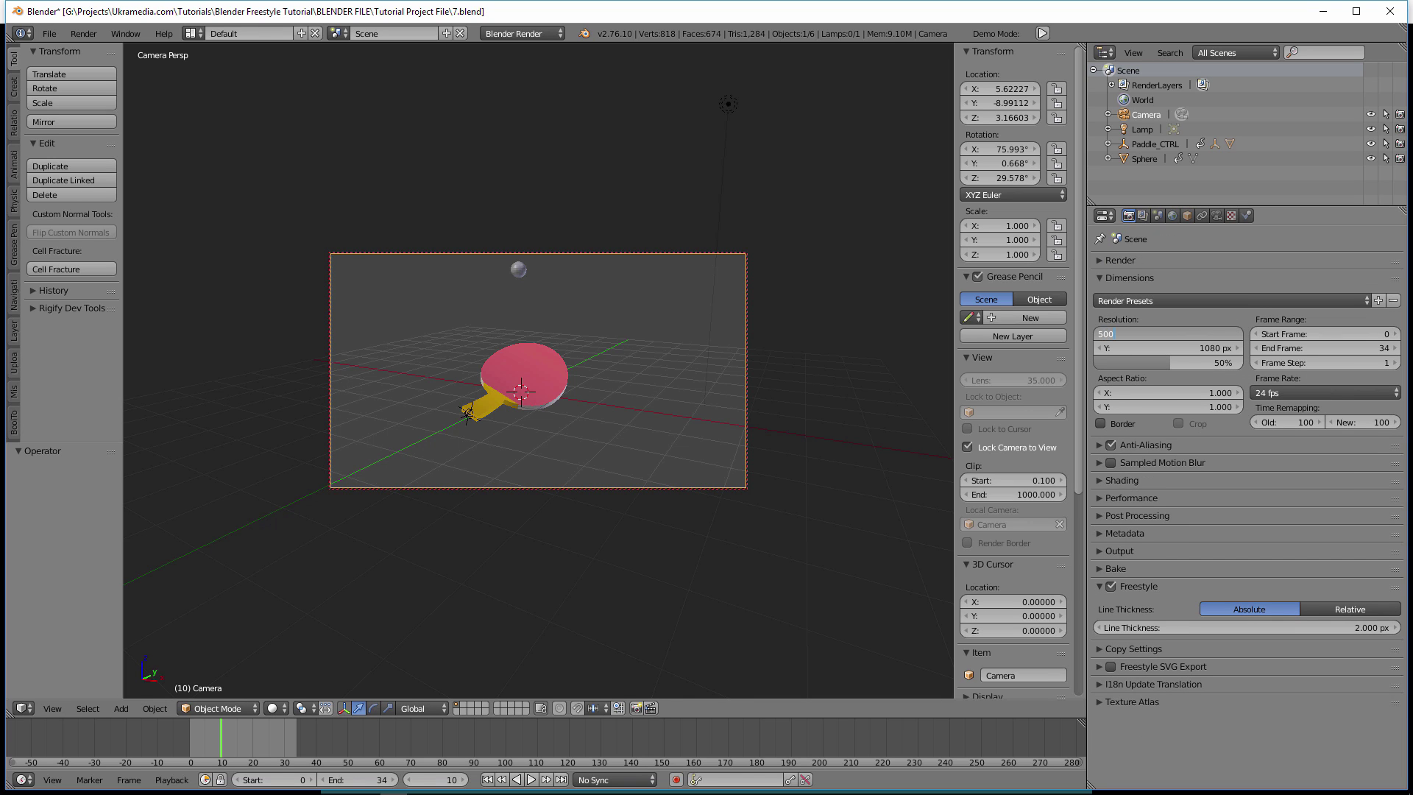
pyautogui.click(1225, 349)
pyautogui.press('BackSpace')
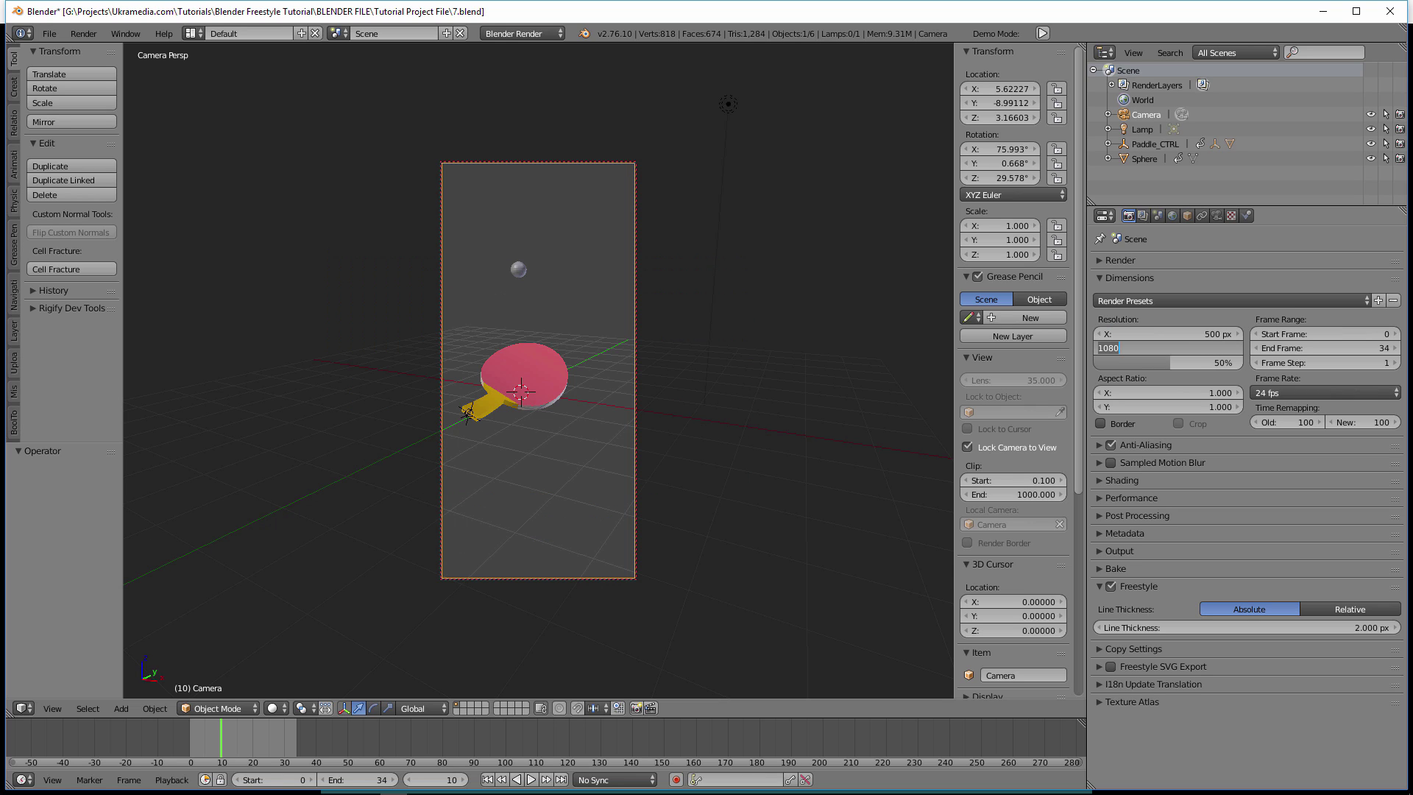
pyautogui.write('5')
pyautogui.press('Return')
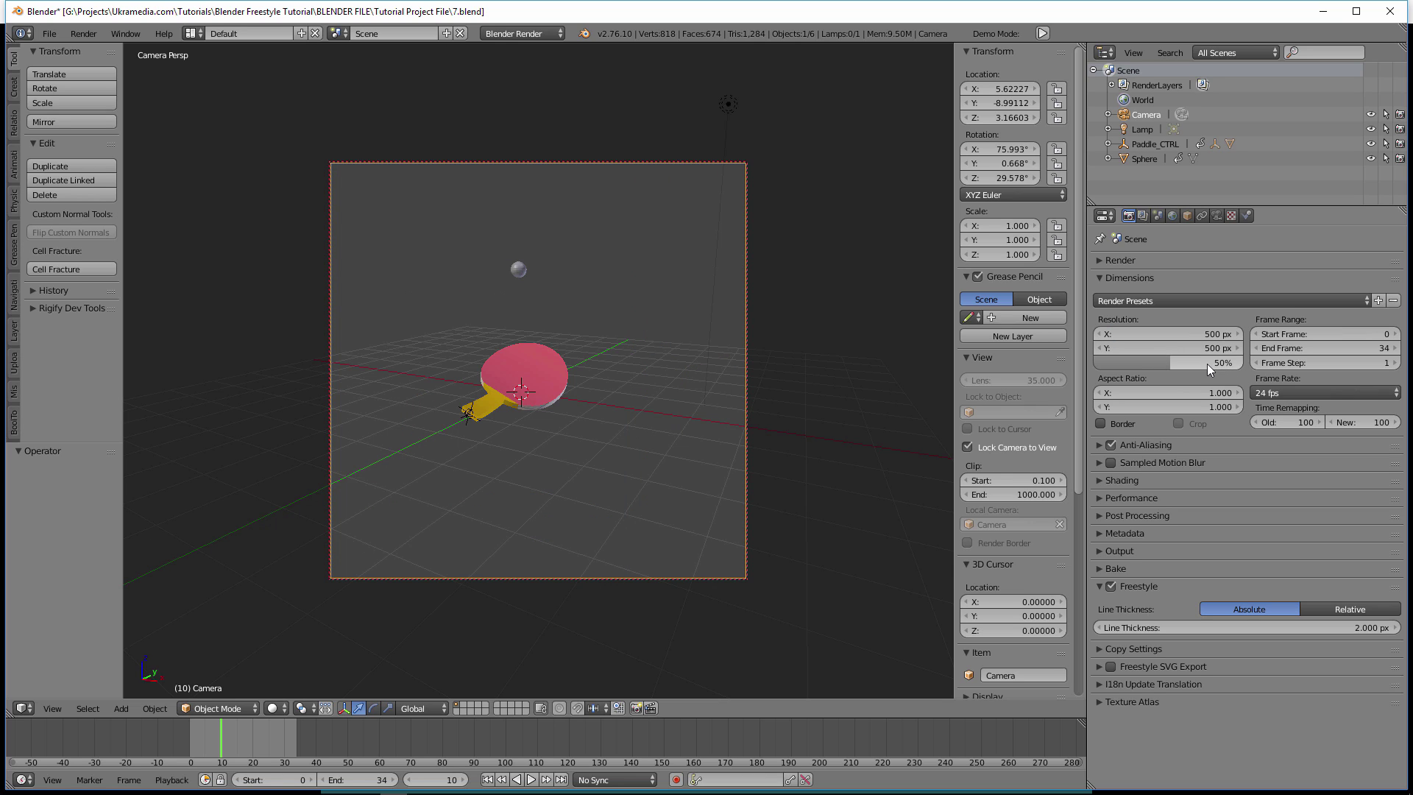
pyautogui.moveTo(1207, 364); pyautogui.dragTo(1227, 361)
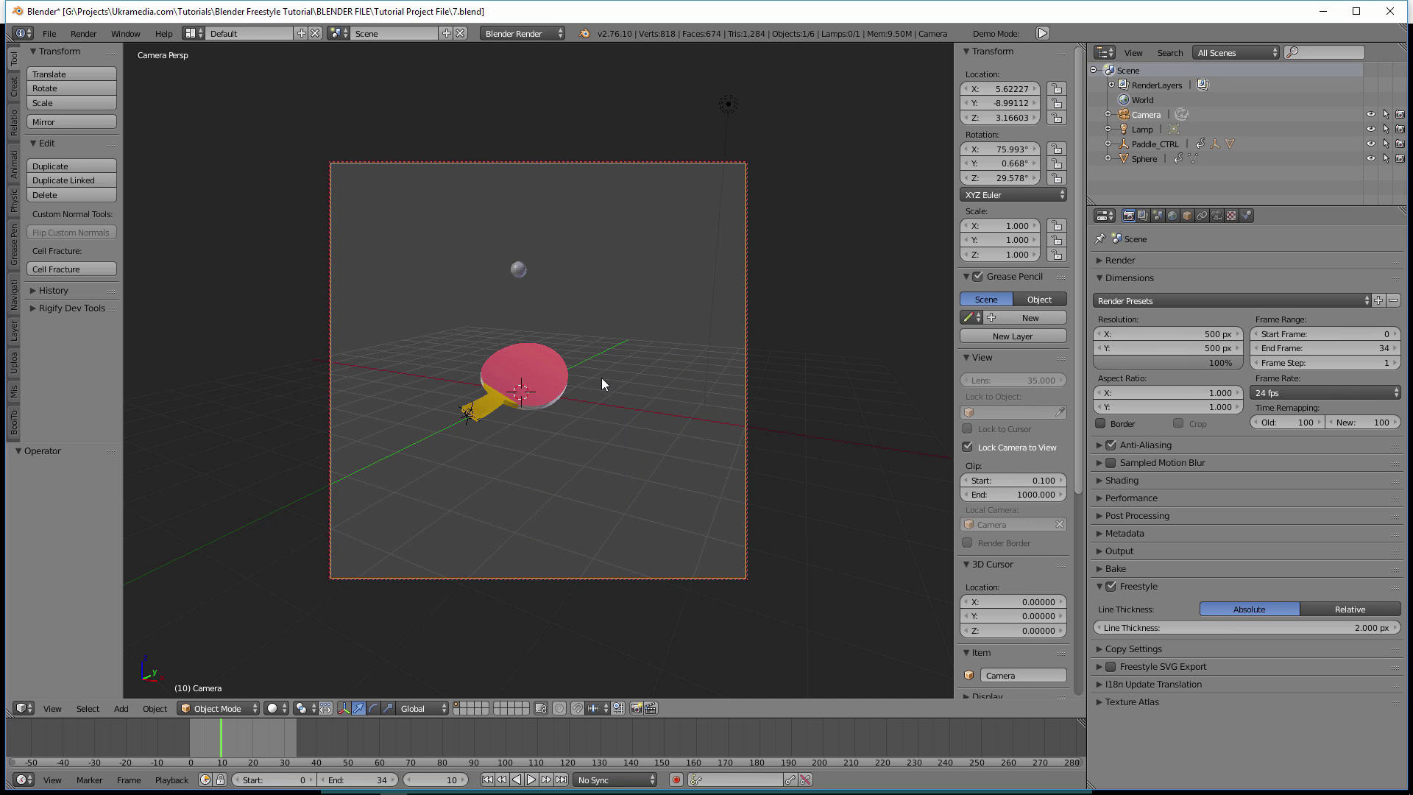
# Orbit and move the camera closer to the opposite side of the paddle, about X -4.5, Y -3.8, Z 2.4, checking the framing at frame 19
pyautogui.moveTo(602, 384); pyautogui.dragTo(567, 492, button='middle')
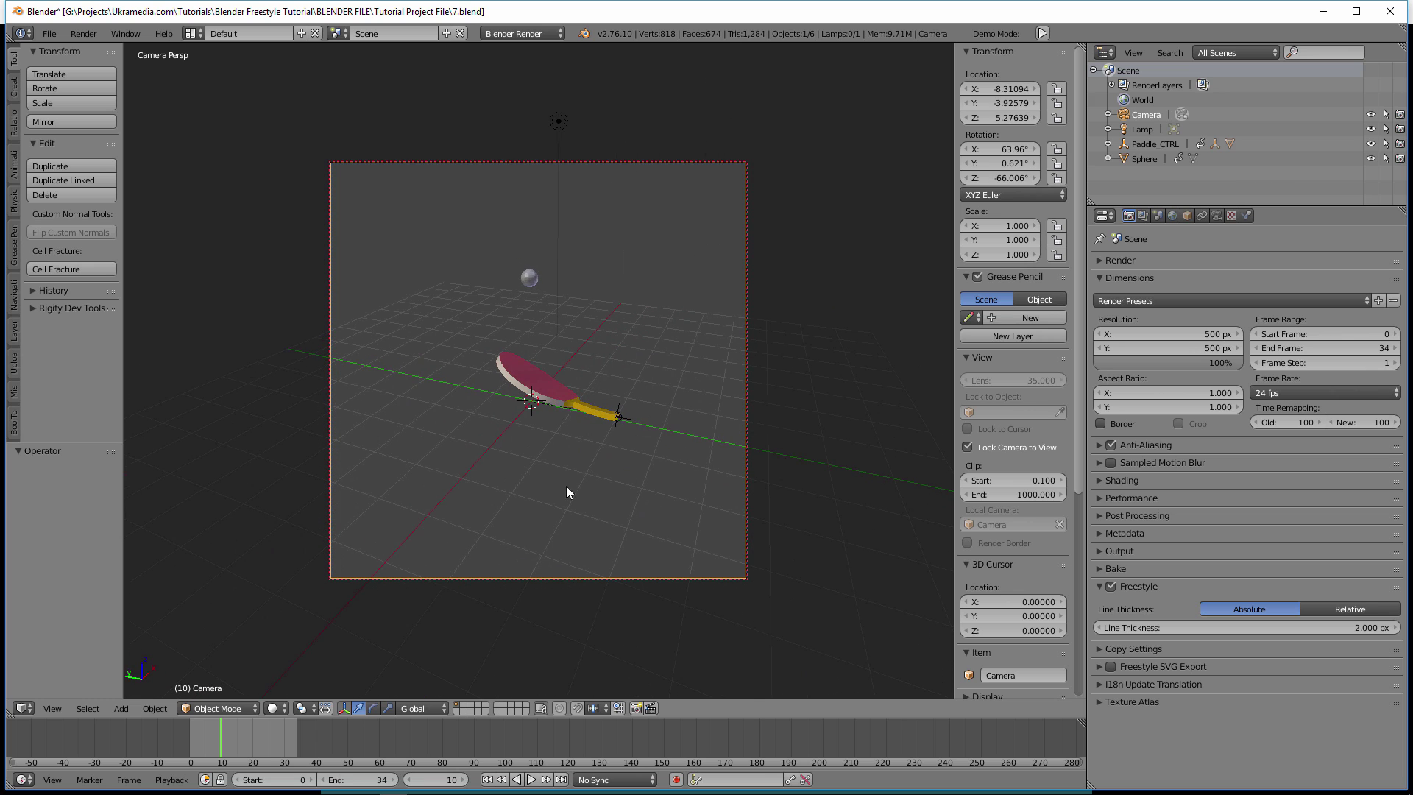
pyautogui.moveTo(259, 723); pyautogui.dragTo(251, 737)
pyautogui.moveTo(543, 428); pyautogui.dragTo(594, 488, button='middle')
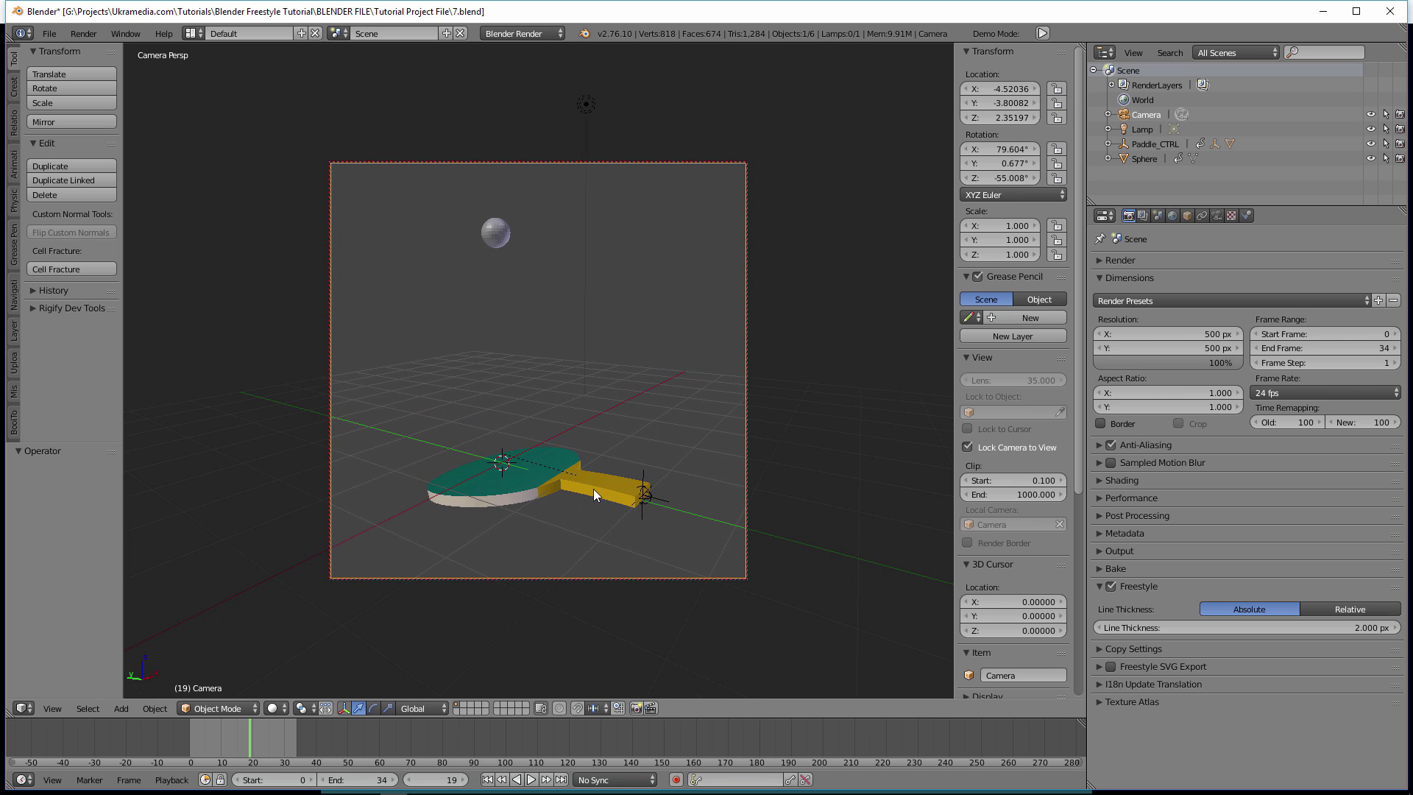
# Play the animation from frame 0, pull the camera back to about X -5.3, Y -4.5, Z 2.7, and stop at frame 23
pyautogui.click(487, 779)
pyautogui.click(530, 779)
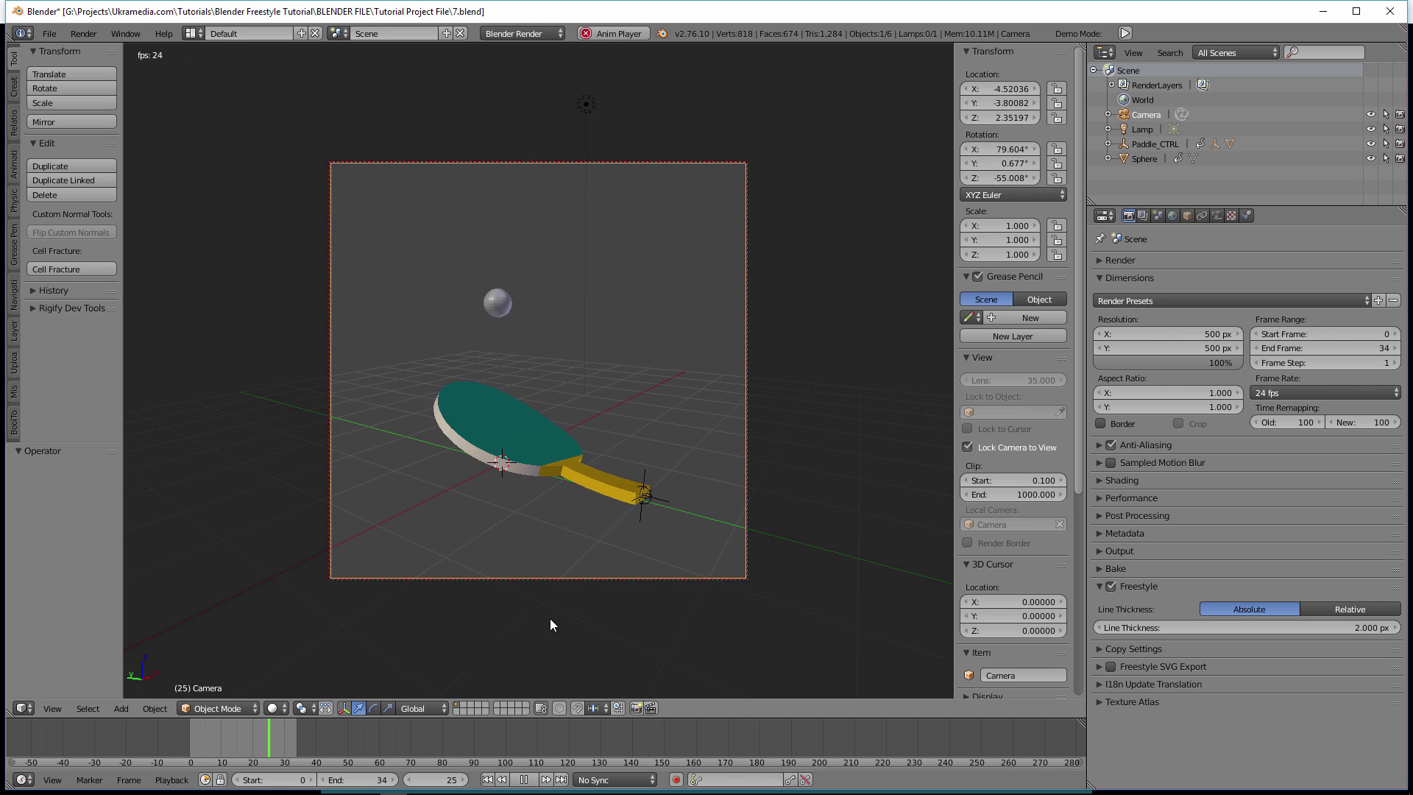
pyautogui.moveTo(572, 487)
pyautogui.keyDown('ctrl'); pyautogui.mouseDown(button='middle')
pyautogui.moveTo(564, 496)
pyautogui.moveTo(579, 479)
pyautogui.moveTo(576, 490)
pyautogui.mouseUp(button='middle'); pyautogui.keyUp('ctrl')
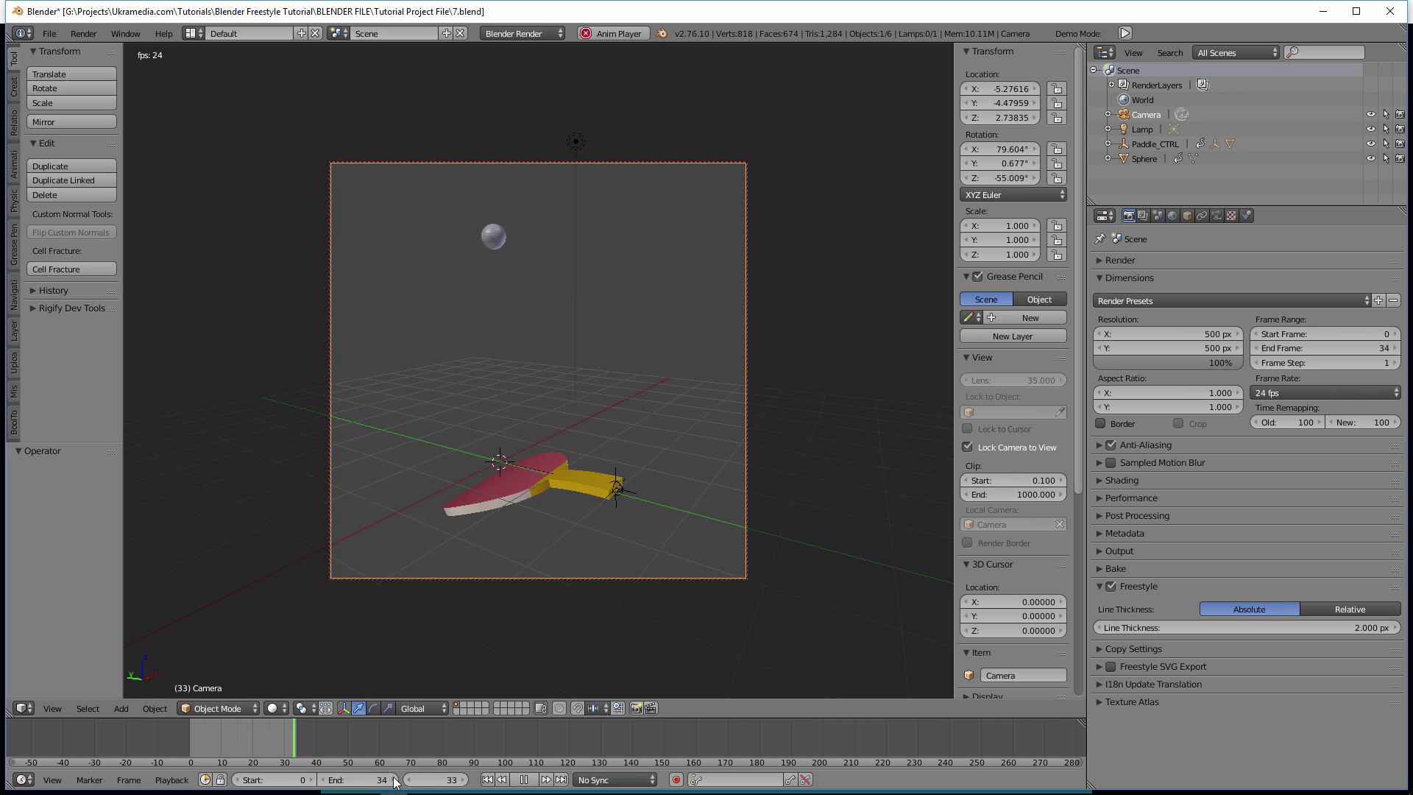
pyautogui.hotkey('alt', 'a')
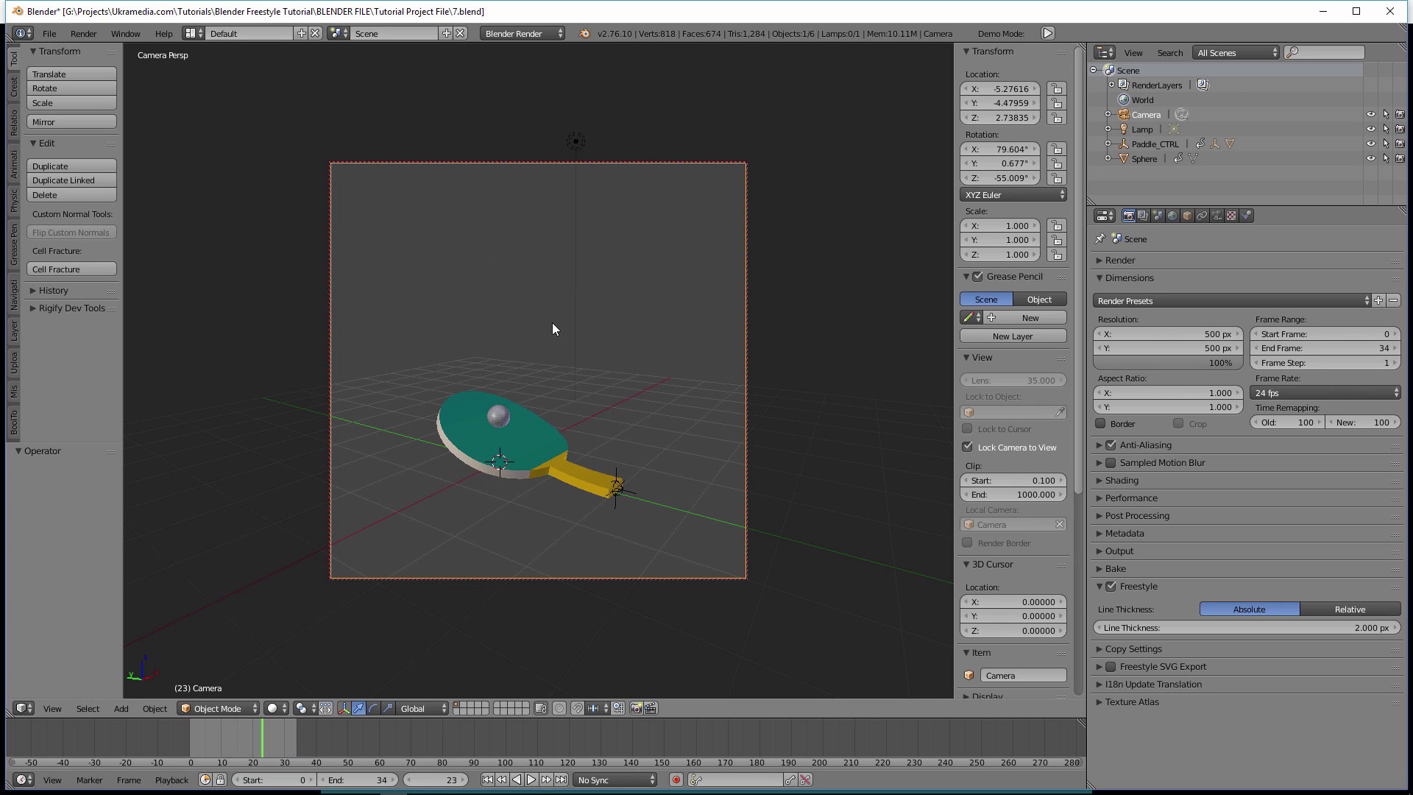
# Show the rendered preview and assign the existing Yellow material to the sphere
pyautogui.hotkey('shift', 'z')
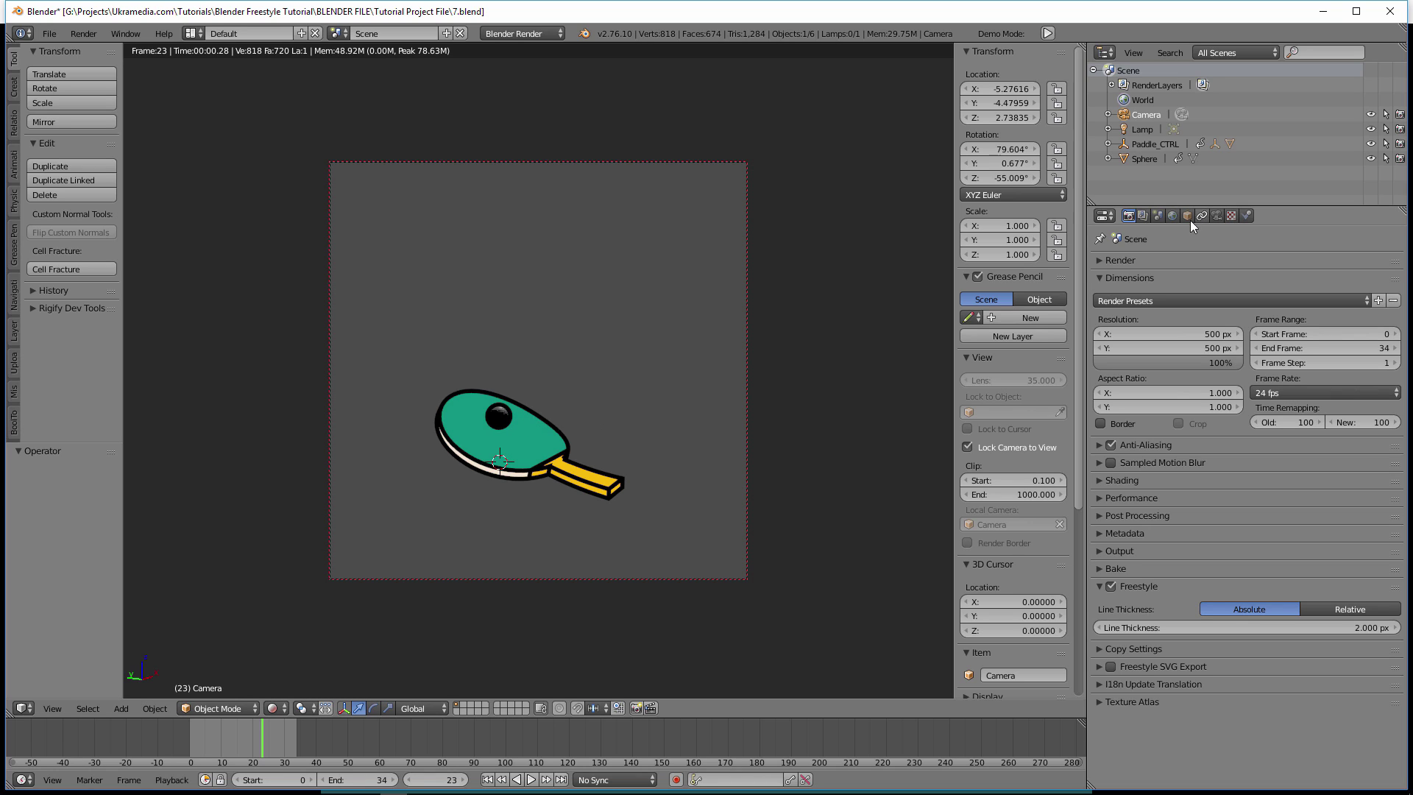
pyautogui.rightClick(500, 422)
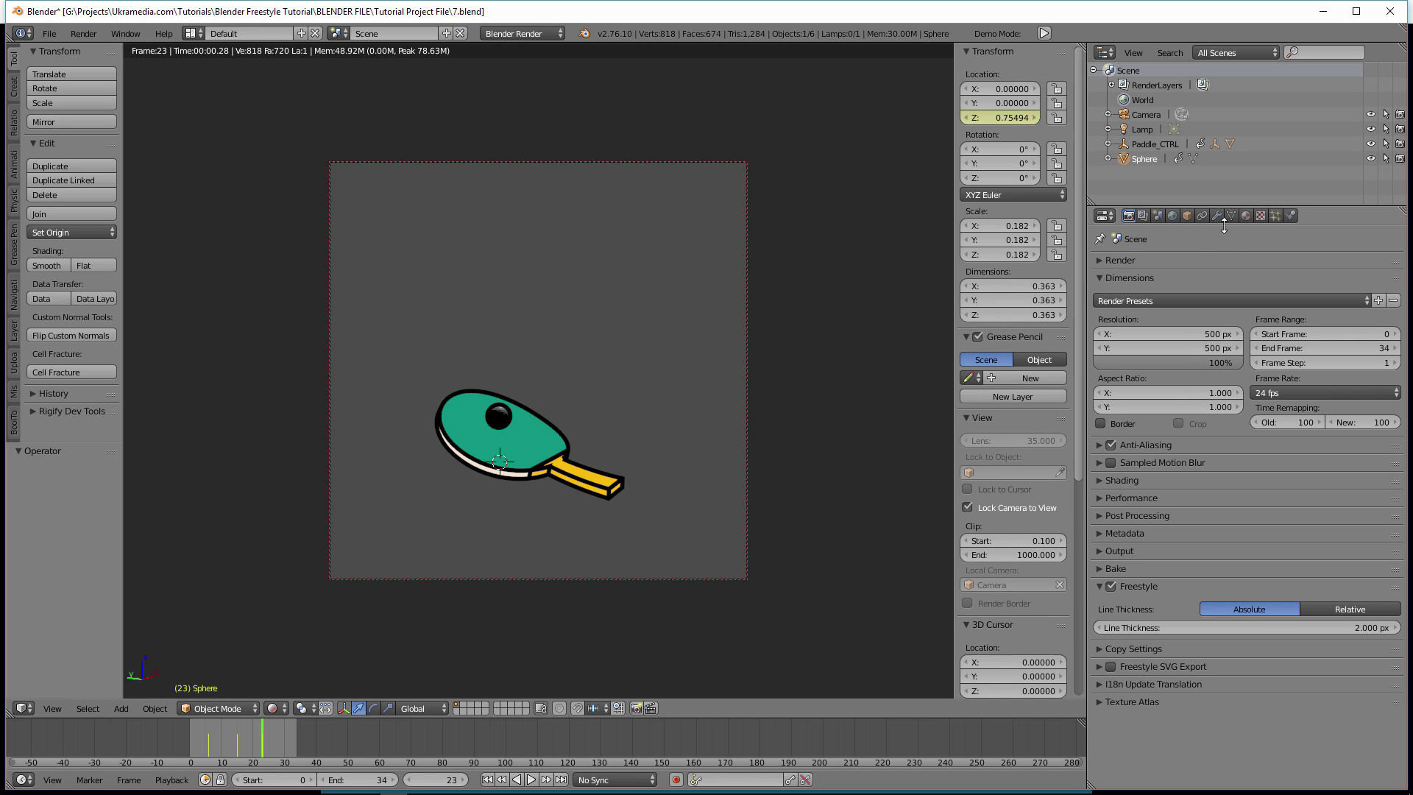
pyautogui.click(1247, 214)
pyautogui.click(1103, 312)
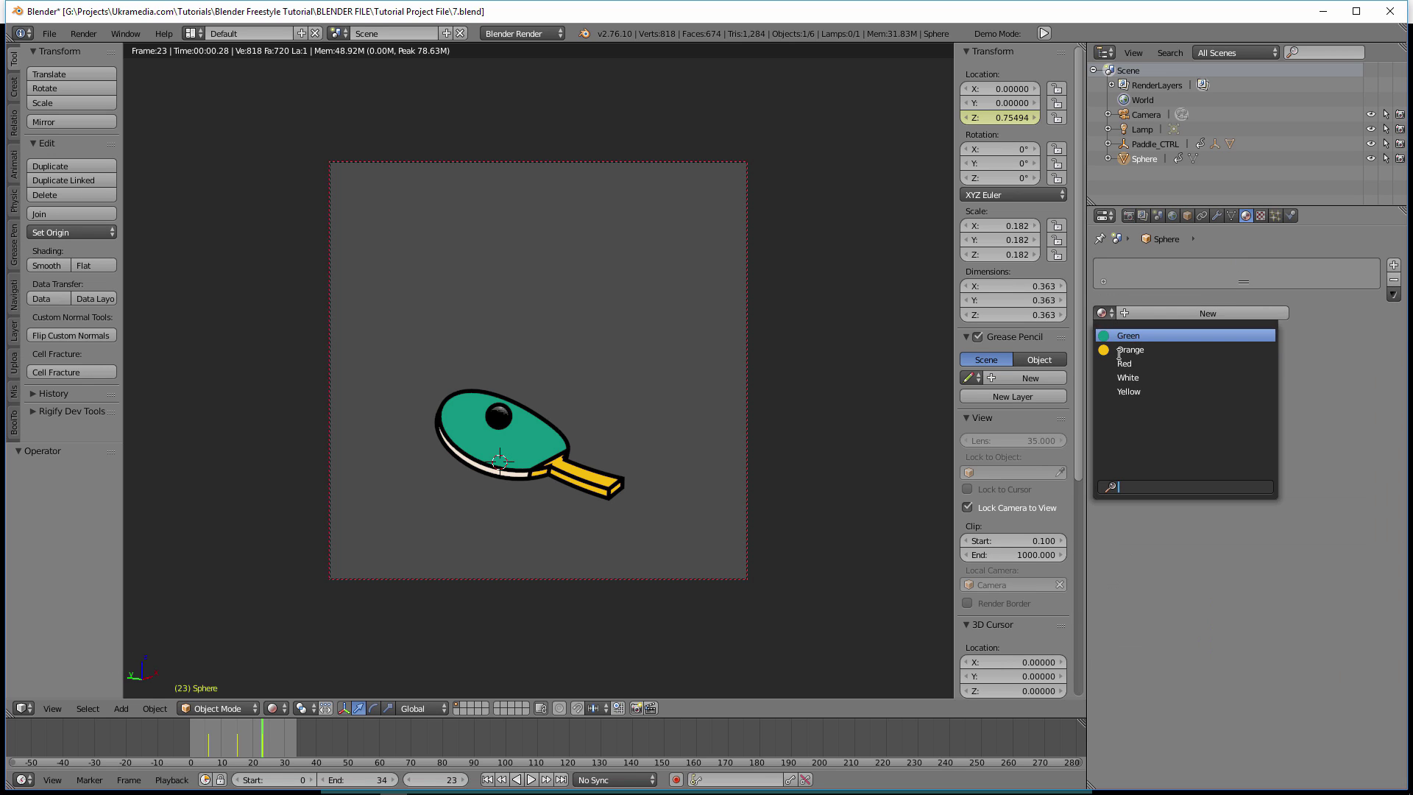
pyautogui.click(1140, 391)
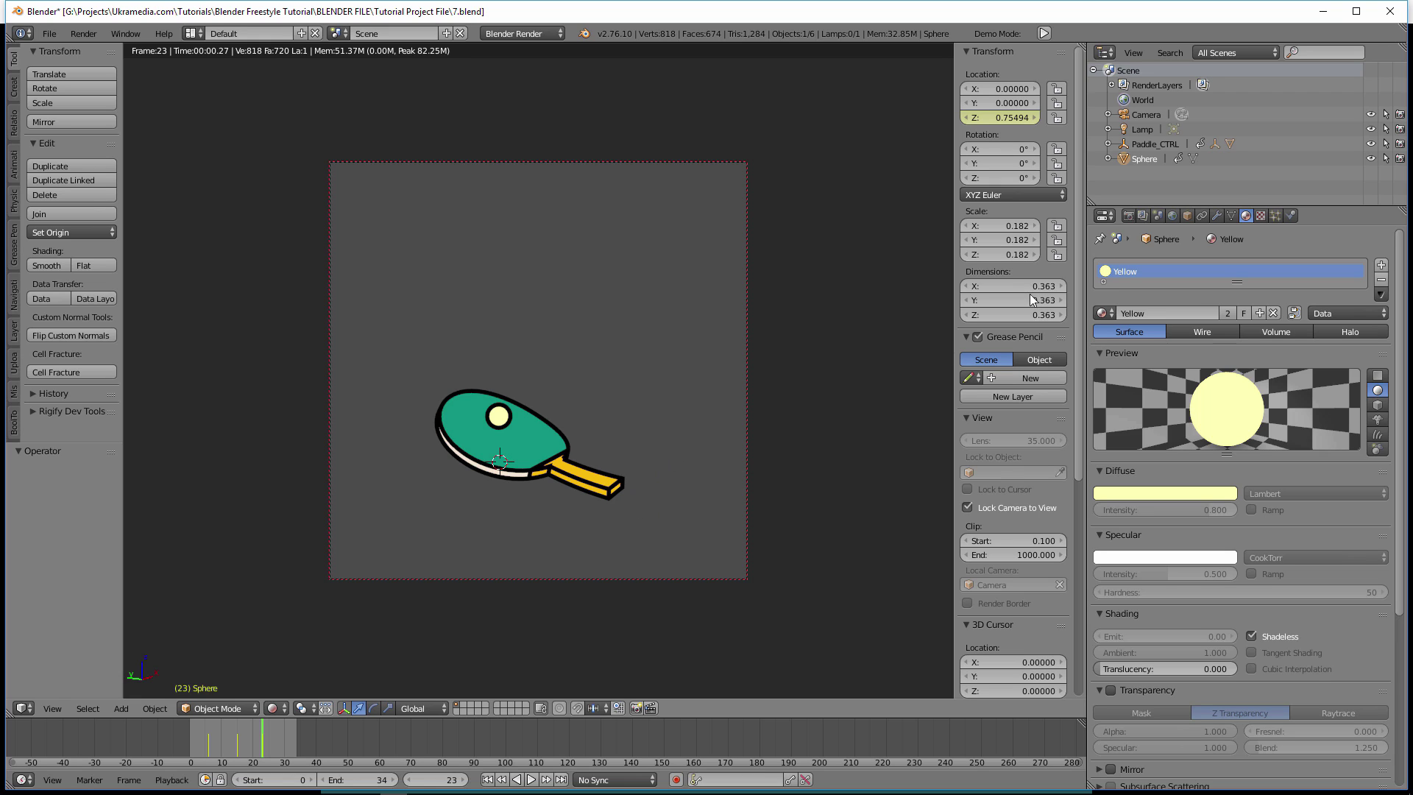
# Reduce the Freestyle line thickness, trying 1.5 px and 1.3 px and settling on 1.2 px
pyautogui.click(1128, 216)
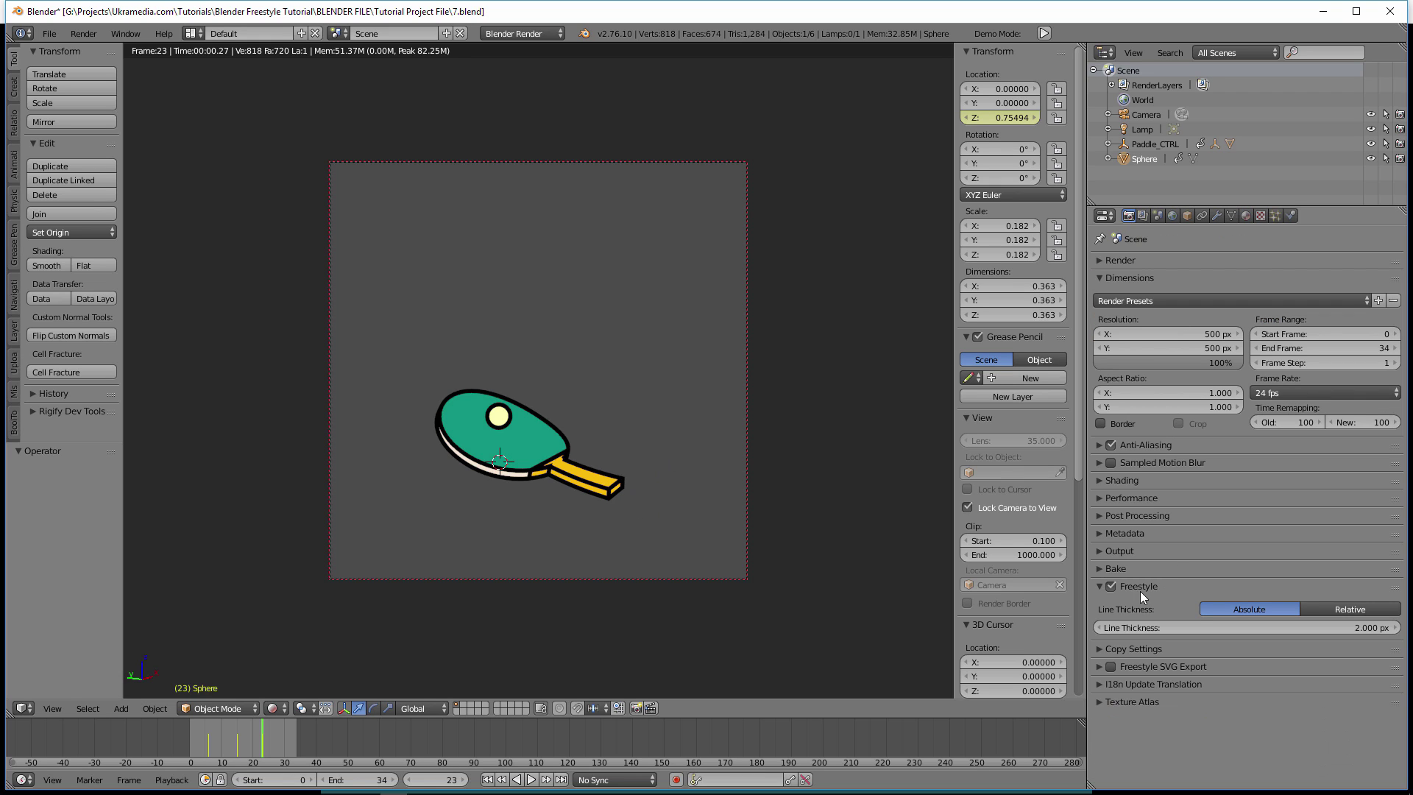
pyautogui.click(1231, 628)
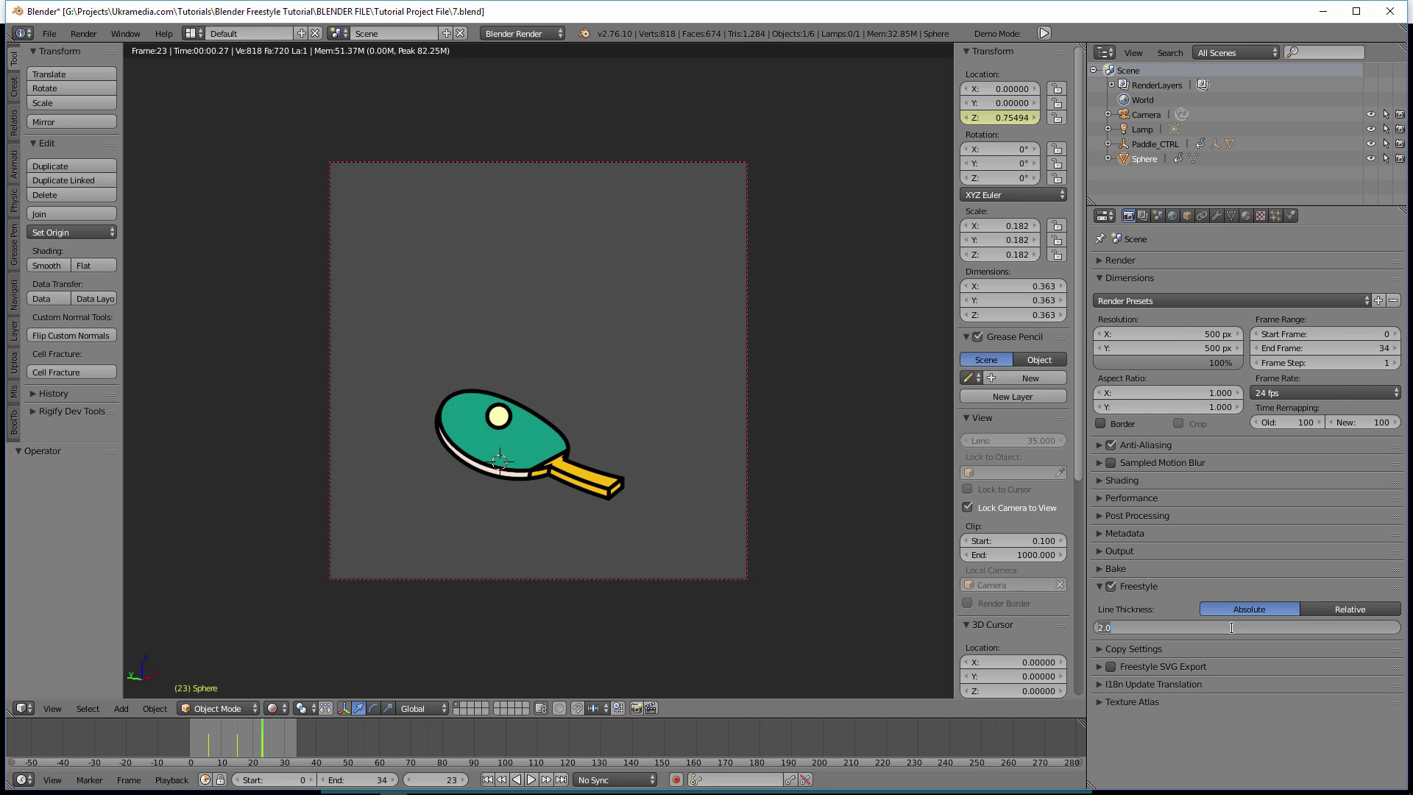
pyautogui.write('1.5')
pyautogui.press('Return')
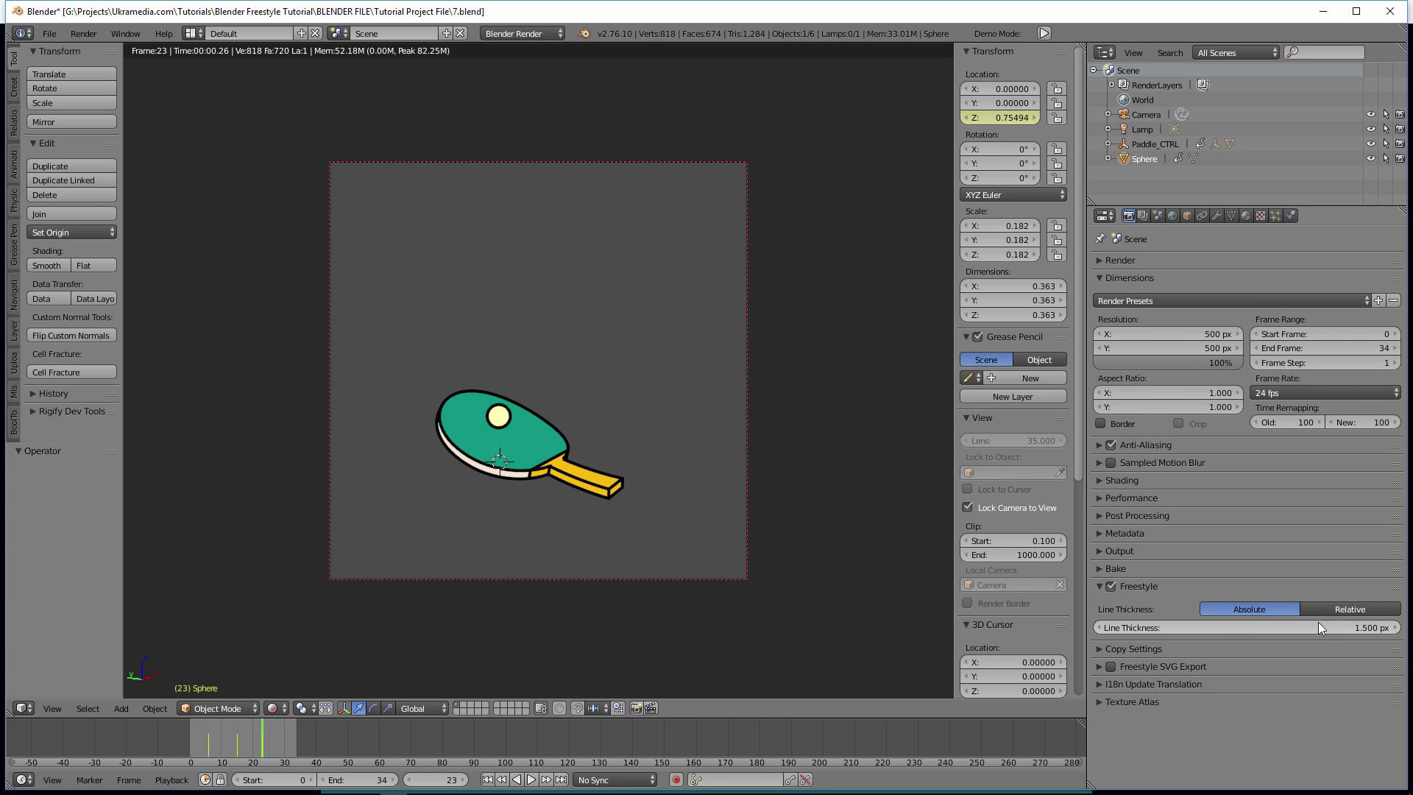
pyautogui.click(1318, 627)
pyautogui.write('1.')
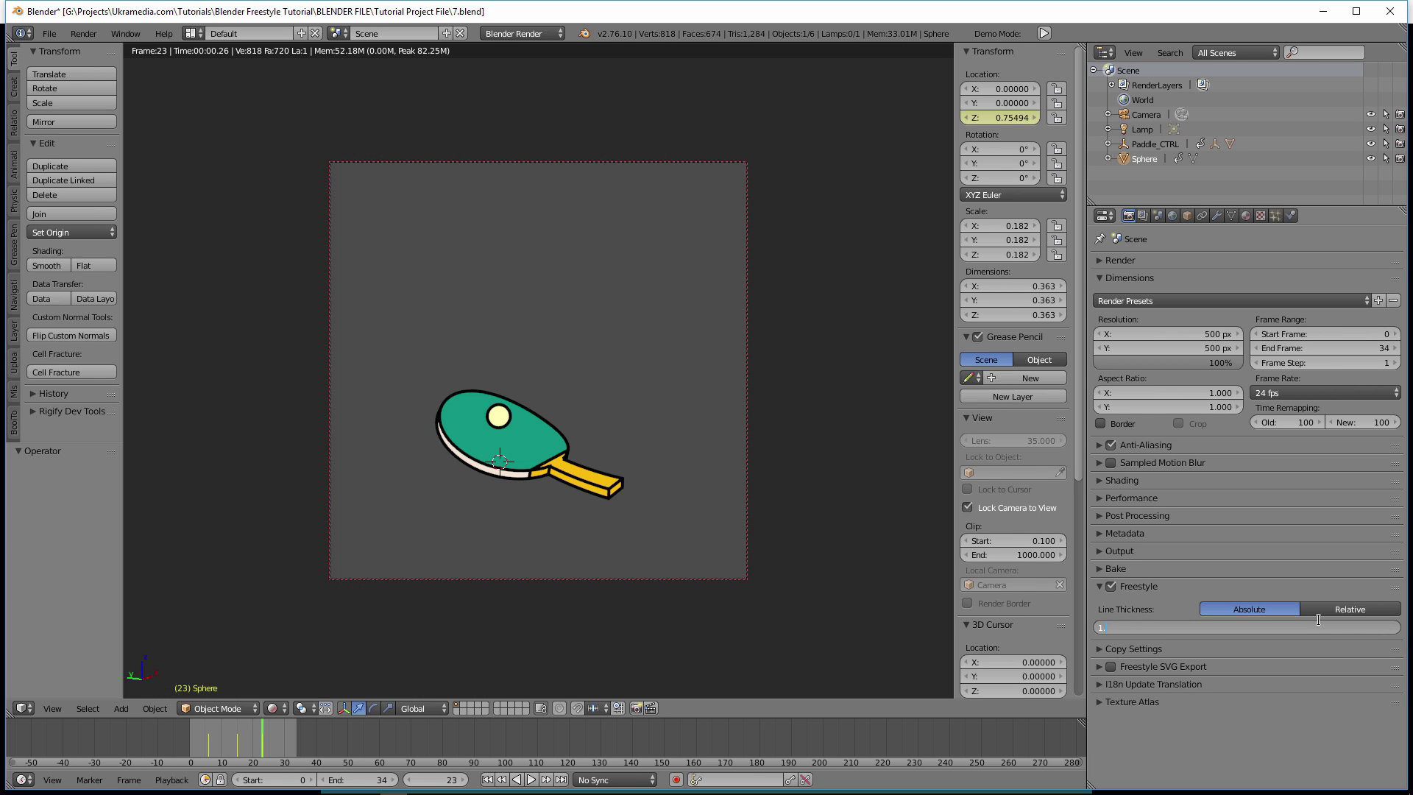
pyautogui.write('3')
pyautogui.press('Return')
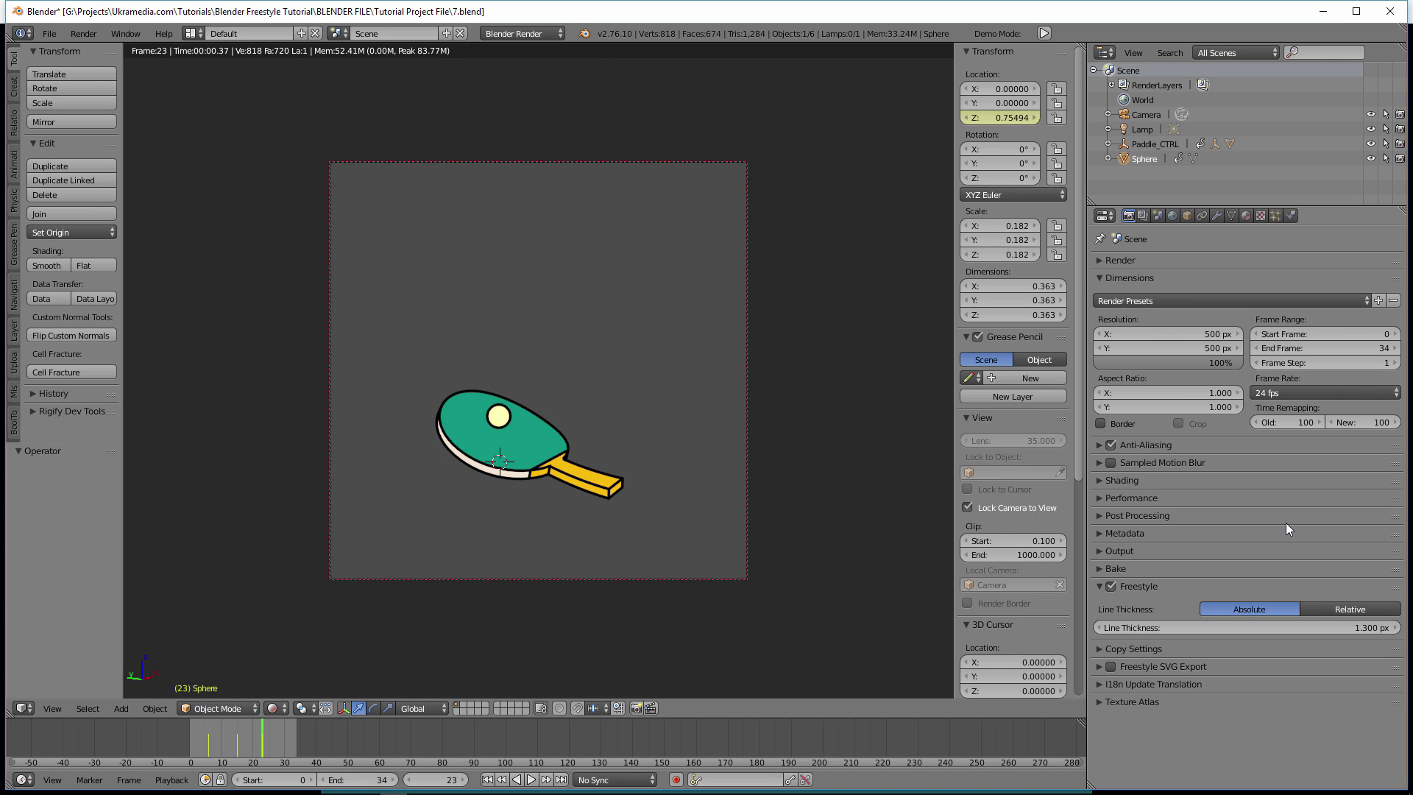
pyautogui.click(1284, 628)
pyautogui.write('1.2')
pyautogui.press('Return')
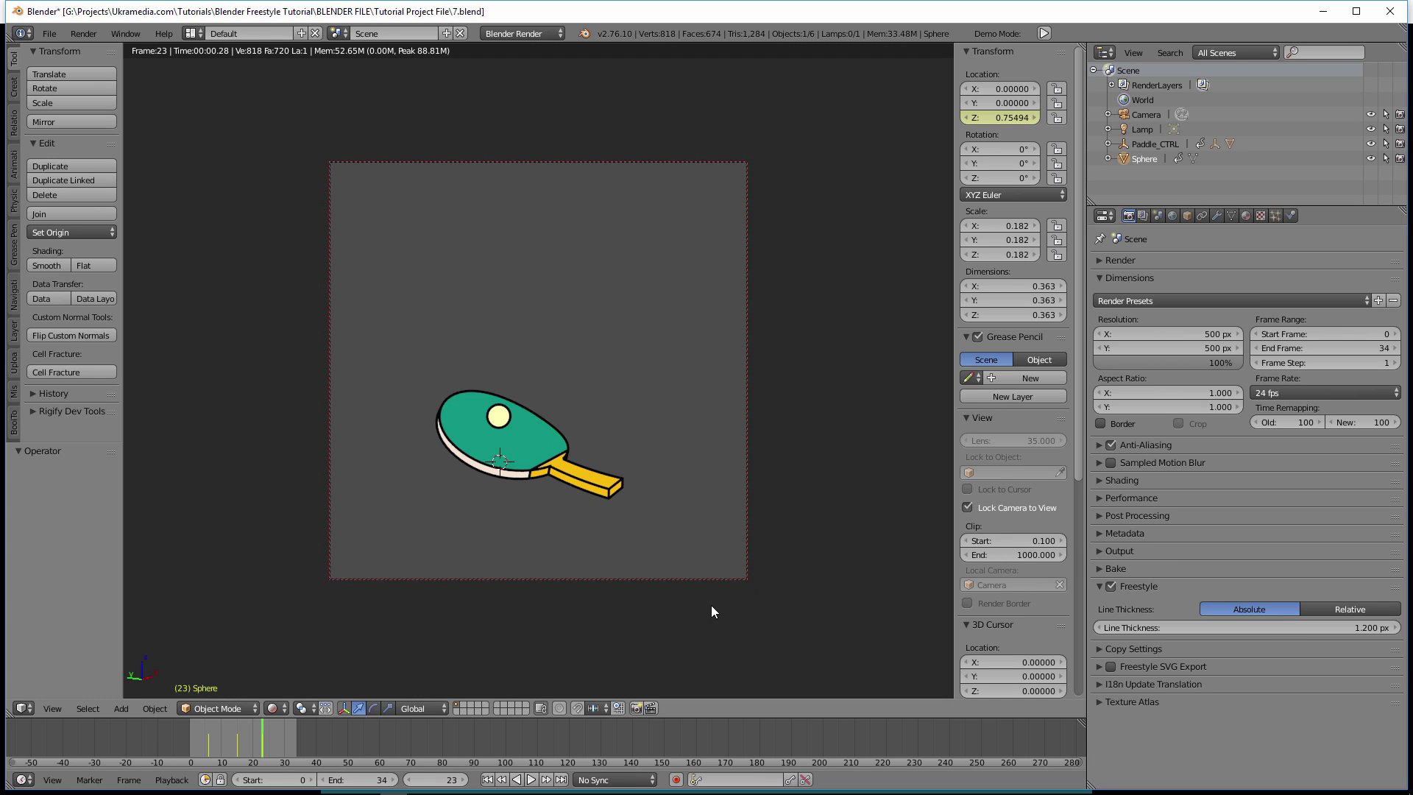
# Return to frame 0 and switch the viewport from the rendered preview back to solid shading
pyautogui.click(488, 780)
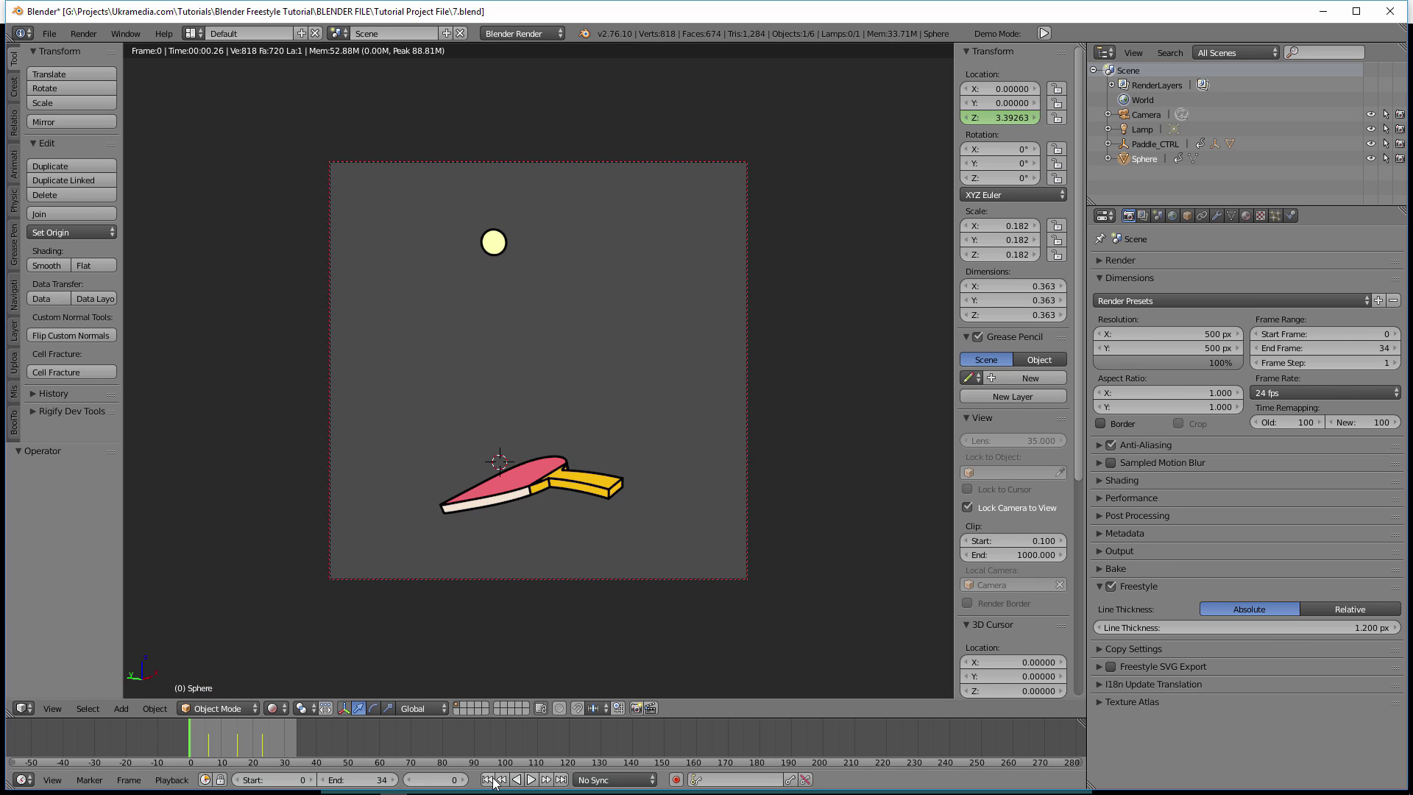
pyautogui.hotkey('shift', 'z')
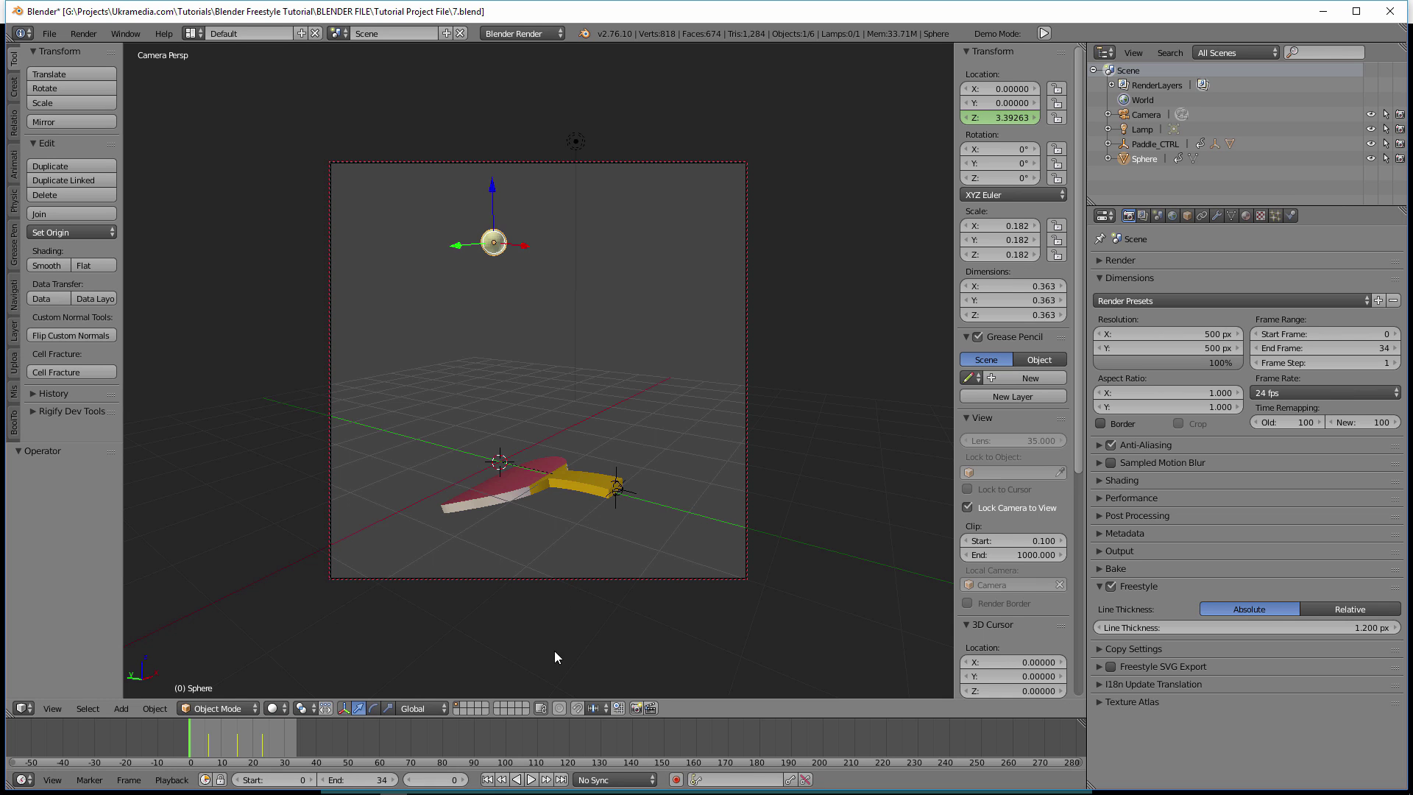
# Play back the animation and stop it at frame 16
pyautogui.click(531, 780)
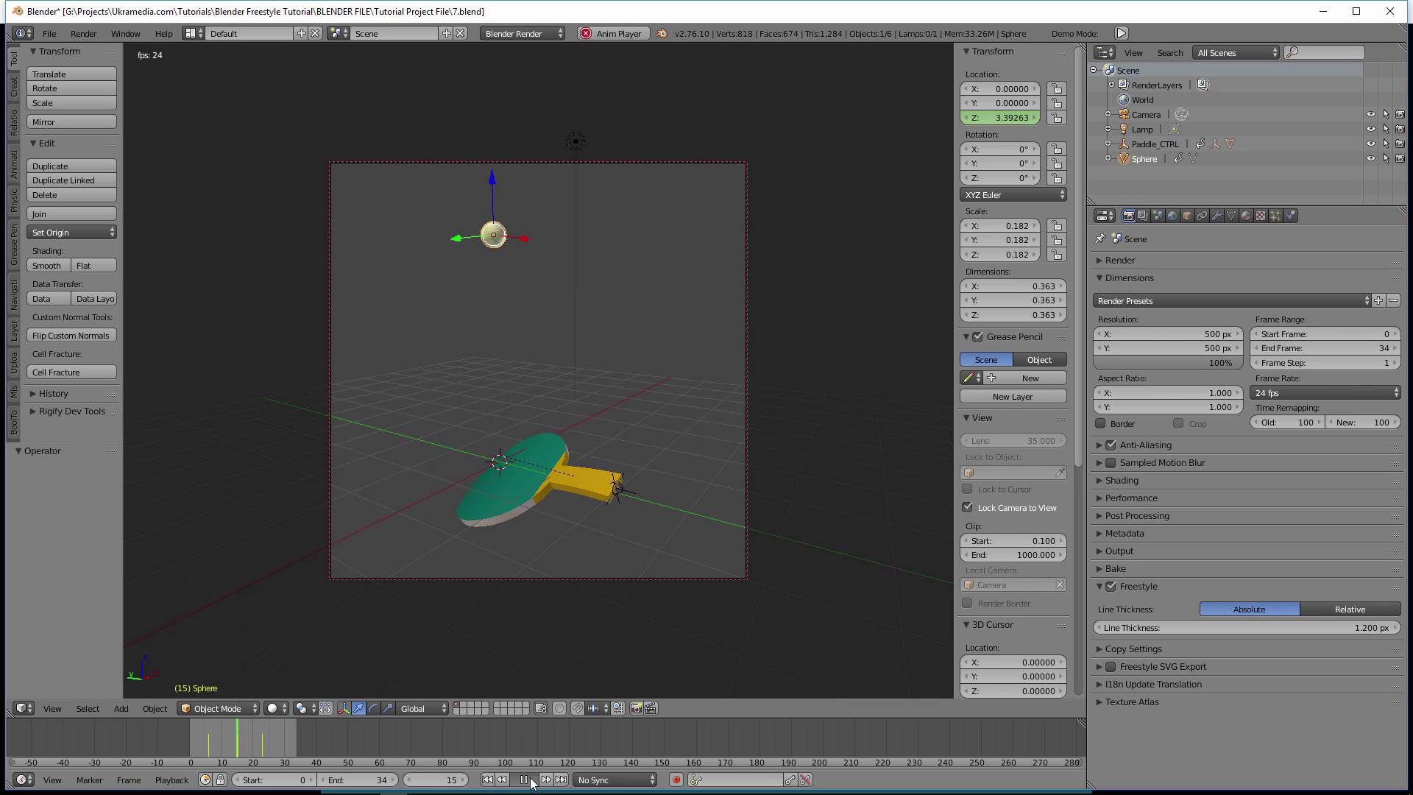
pyautogui.click(525, 780)
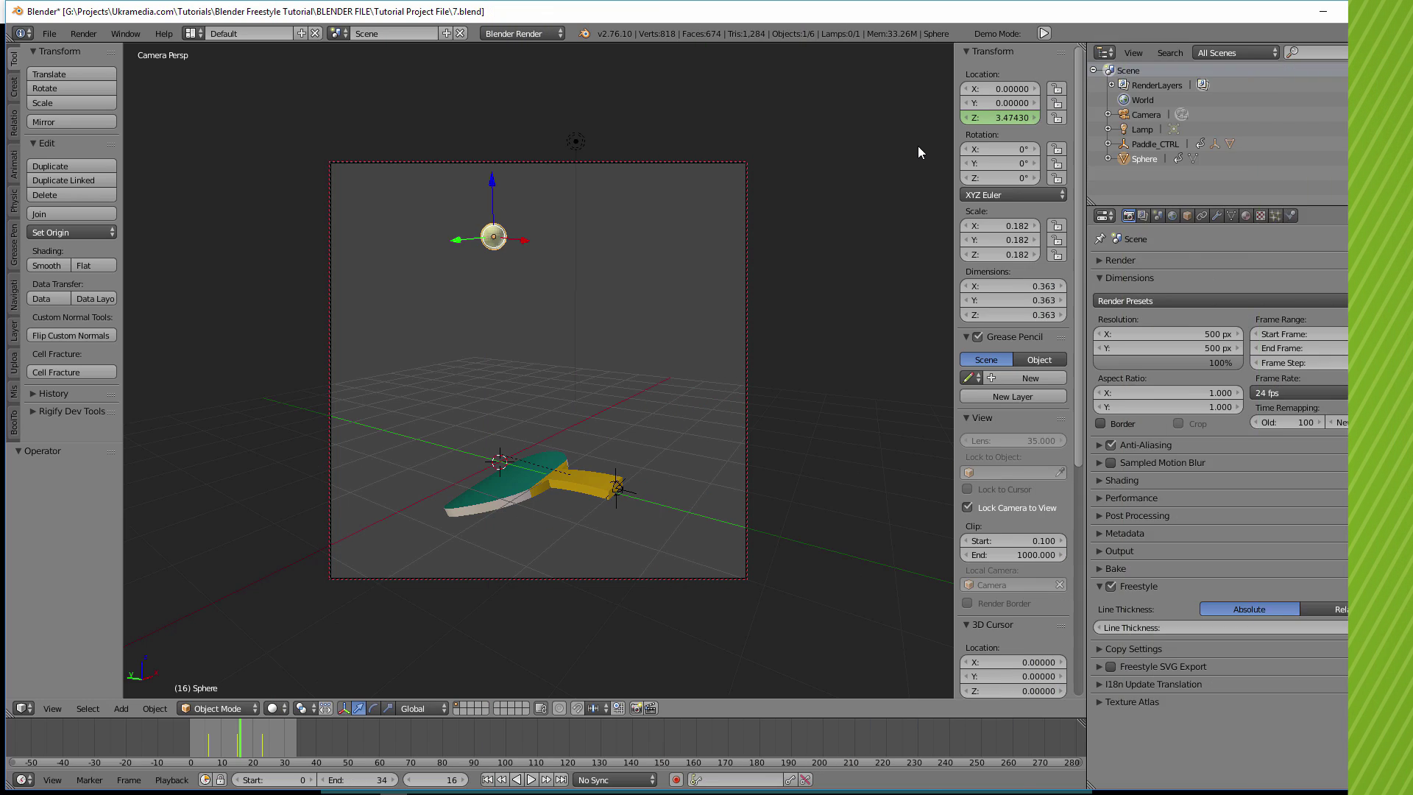
# Hide the viewport's properties sidebar, split the 3D view in two side by side, and turn the new area into a UV/Image Editor
pyautogui.press('n')
pyautogui.moveTo(1078, 47); pyautogui.dragTo(540, 68)
pyautogui.click(558, 708)
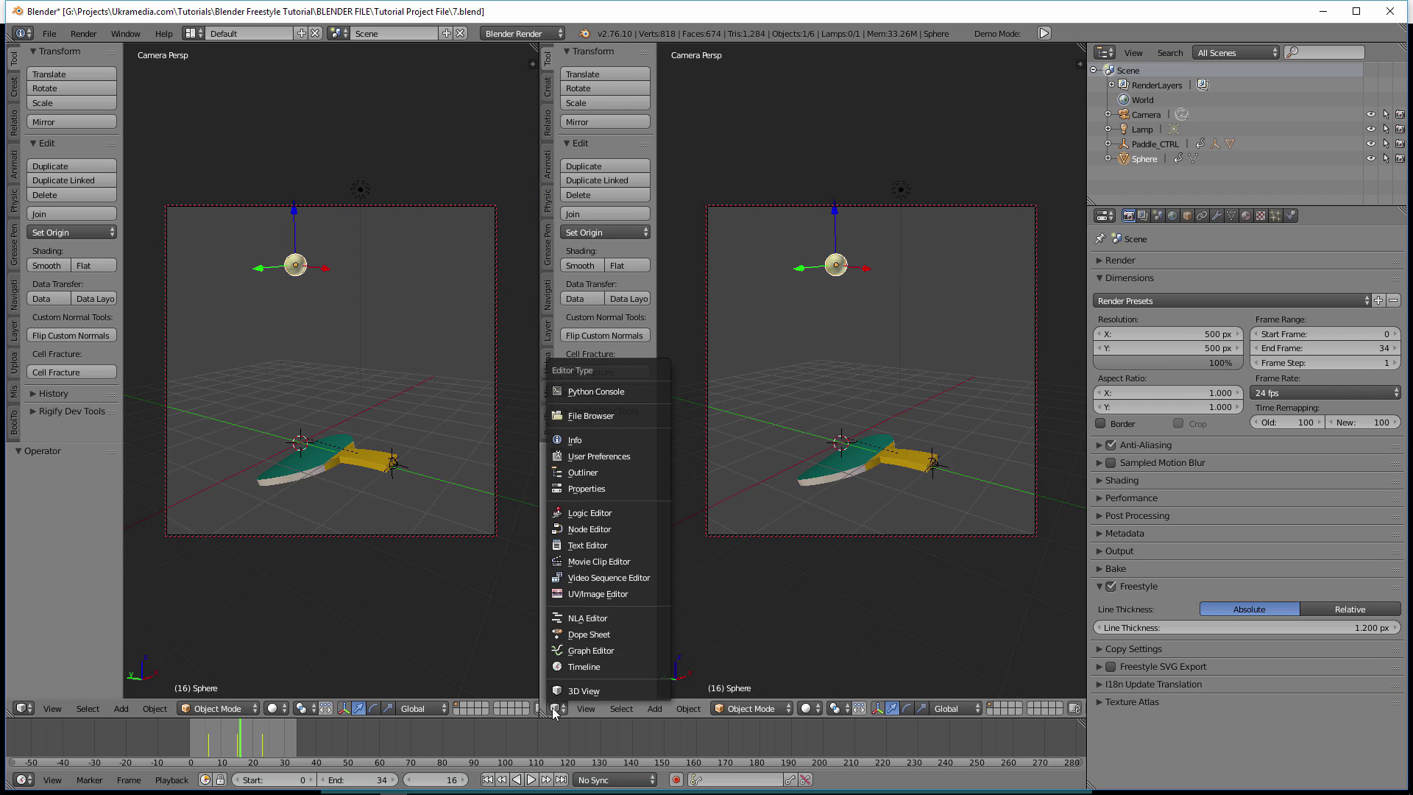
pyautogui.click(632, 594)
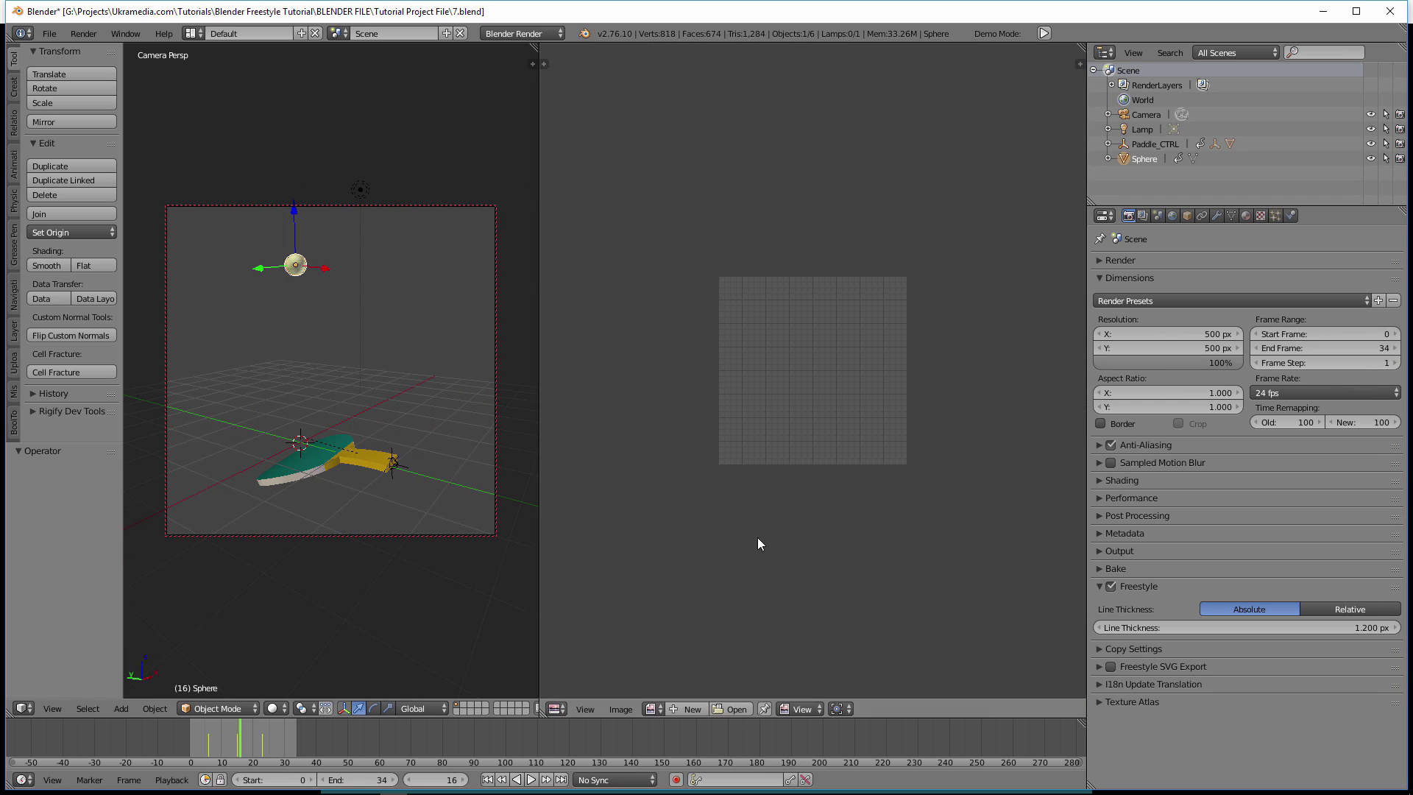
# Load COLORS.jpg from the ELEMENTS folder into the image editor and bring its purple and cyan swatches into view
pyautogui.click(736, 709)
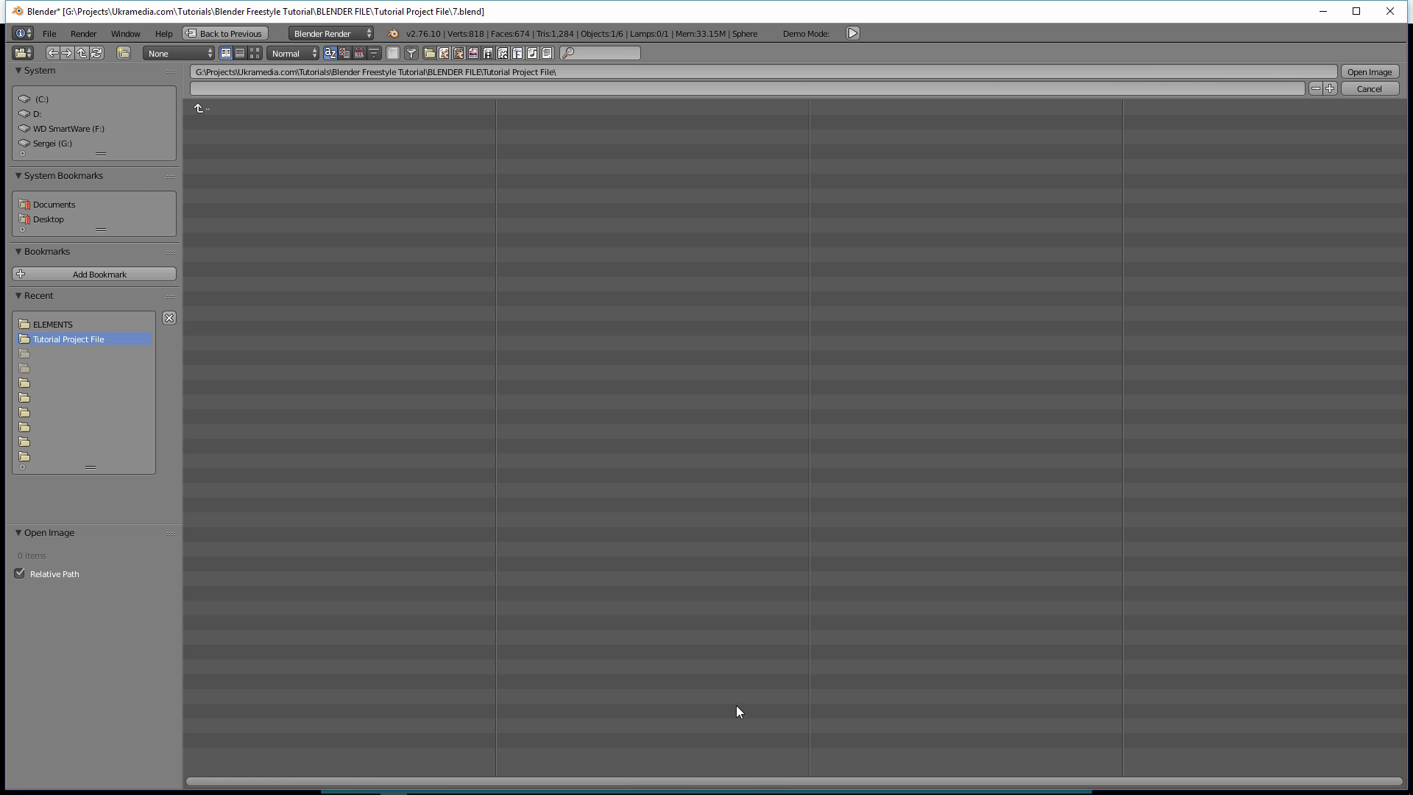
pyautogui.click(101, 324)
pyautogui.doubleClick(223, 123)
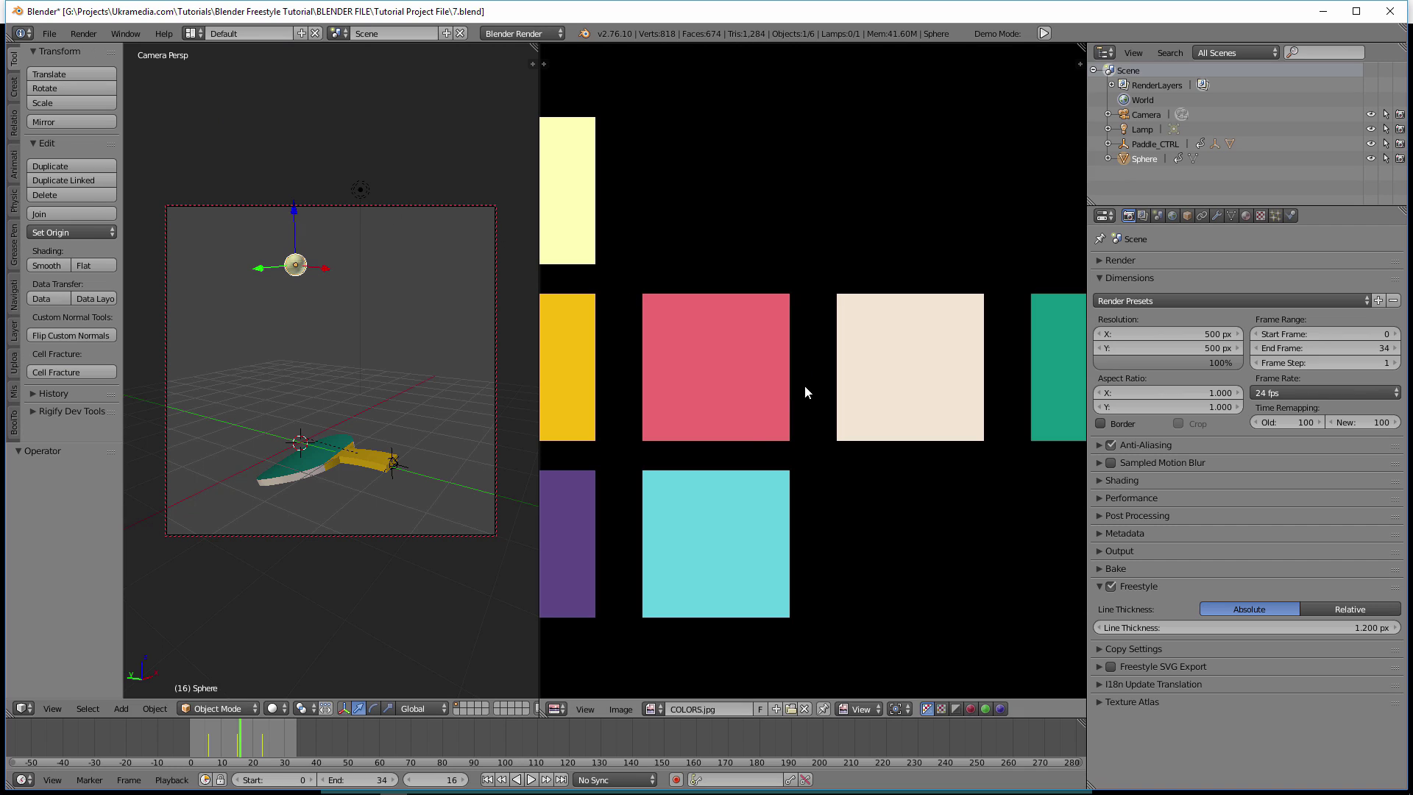
pyautogui.scroll(-3, 749, 440)
pyautogui.scroll(2, 708, 488)
pyautogui.moveTo(708, 488); pyautogui.dragTo(885, 464, button='middle')
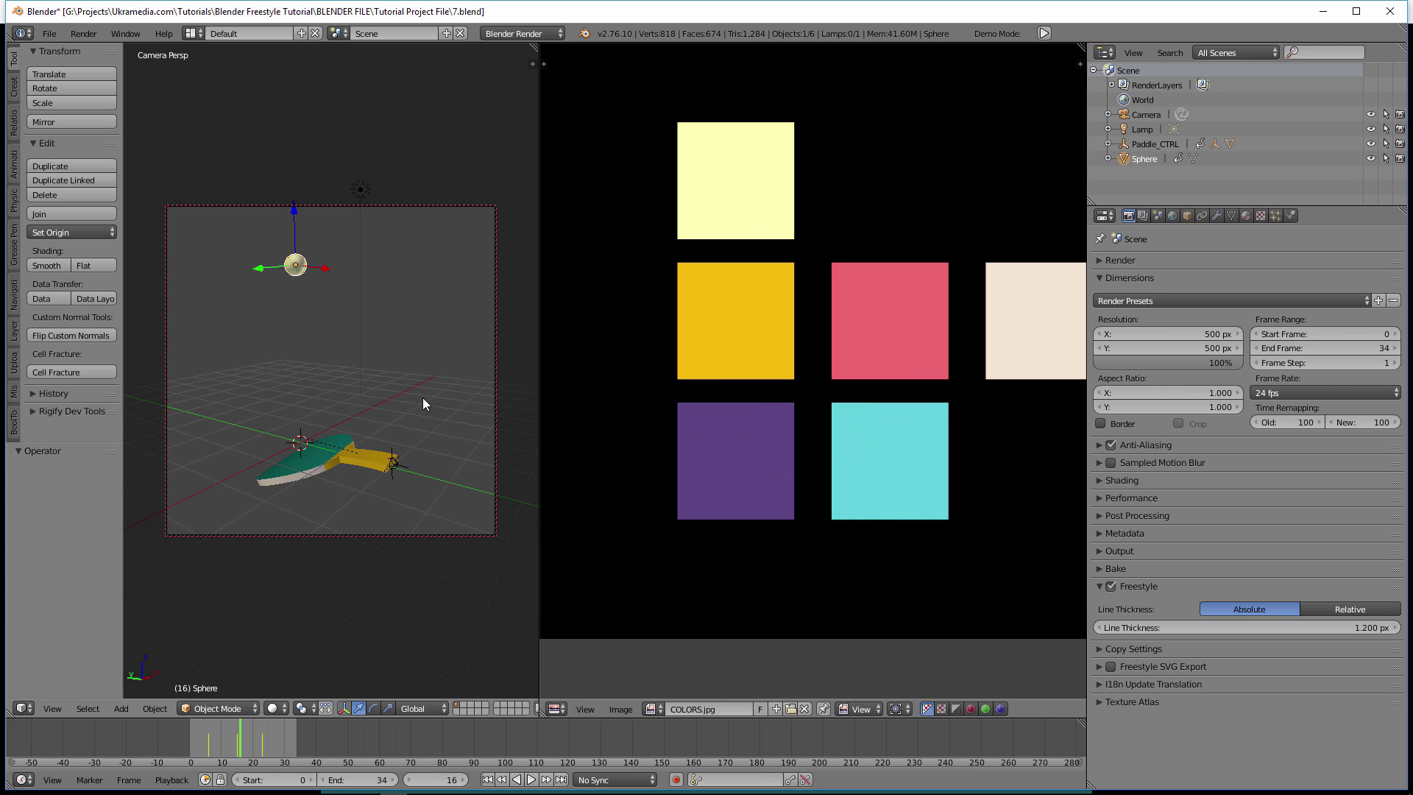
# Show the rendered preview and try a dark blue horizon color for the World background
pyautogui.hotkey('shift', 'z')
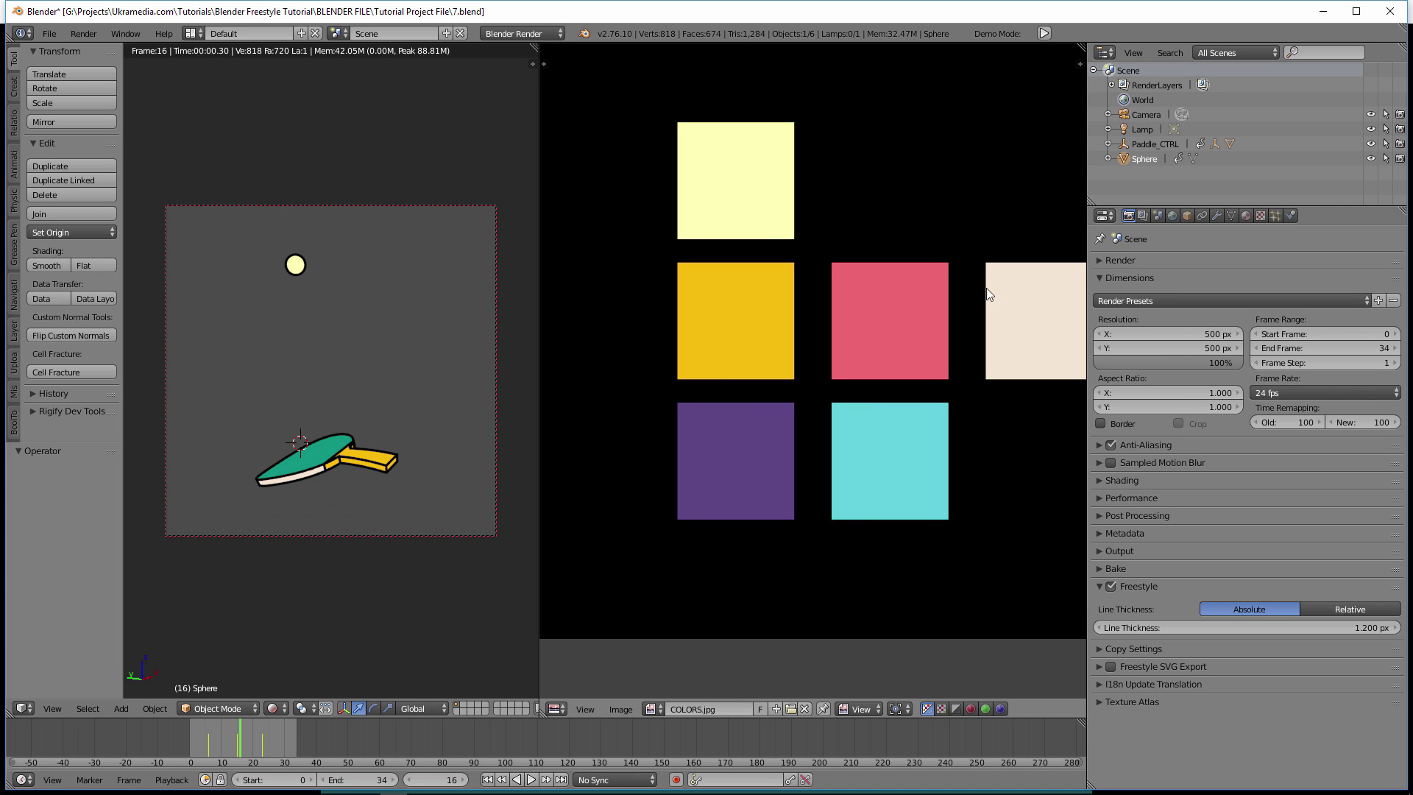
pyautogui.click(1159, 216)
pyautogui.click(1173, 216)
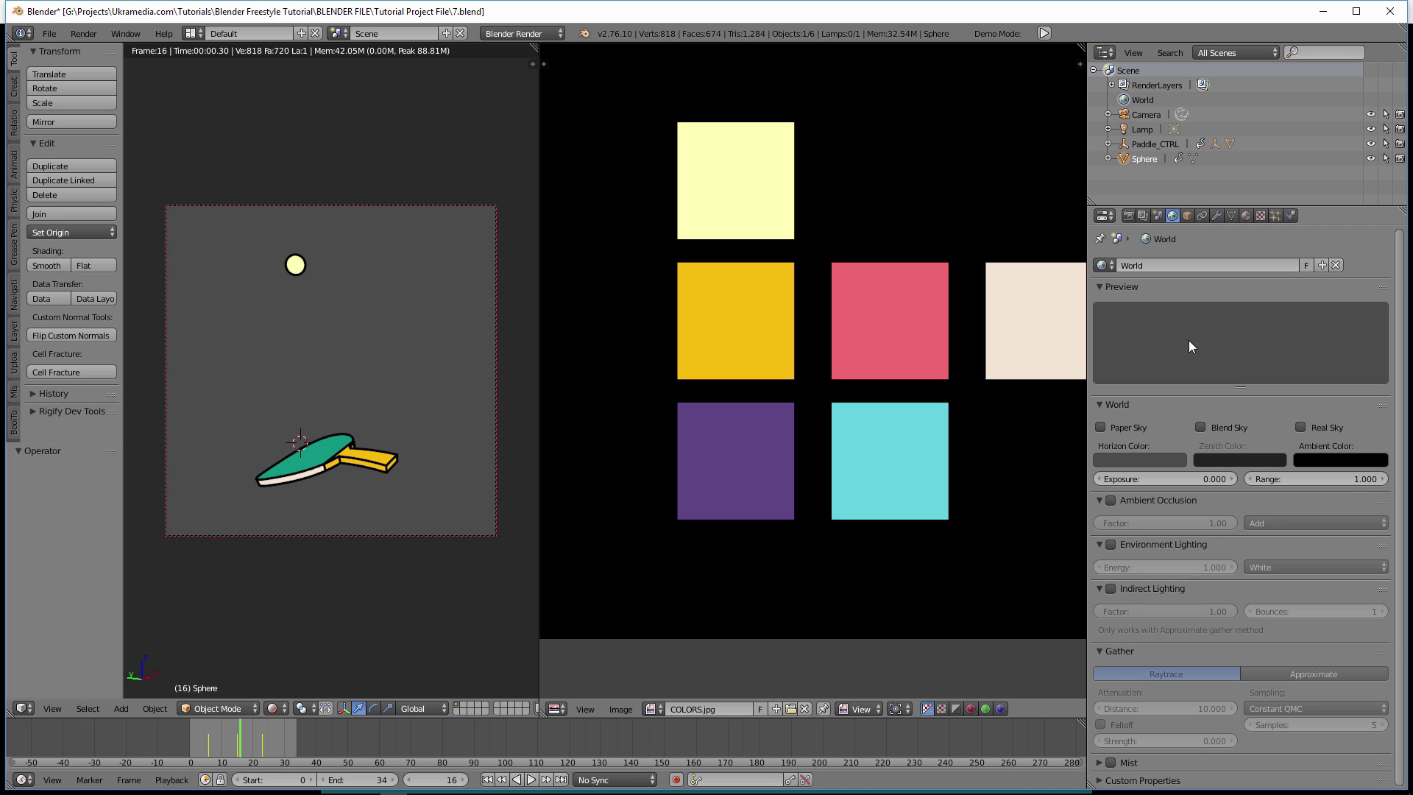
pyautogui.click(1139, 458)
pyautogui.click(1185, 293)
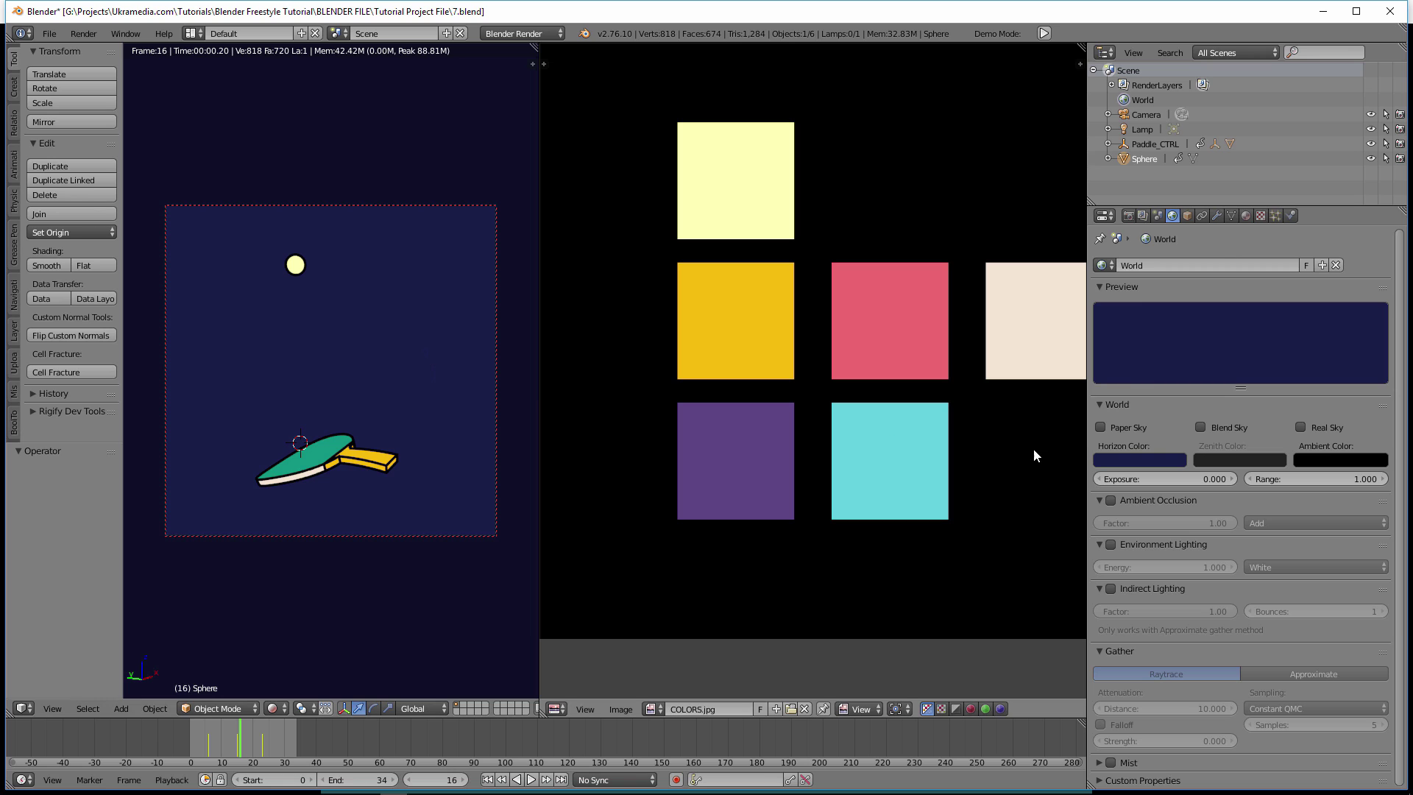
# At frame 6, sample the cyan swatch as the World horizon color and insert a keyframe for it
pyautogui.moveTo(224, 723); pyautogui.dragTo(209, 726)
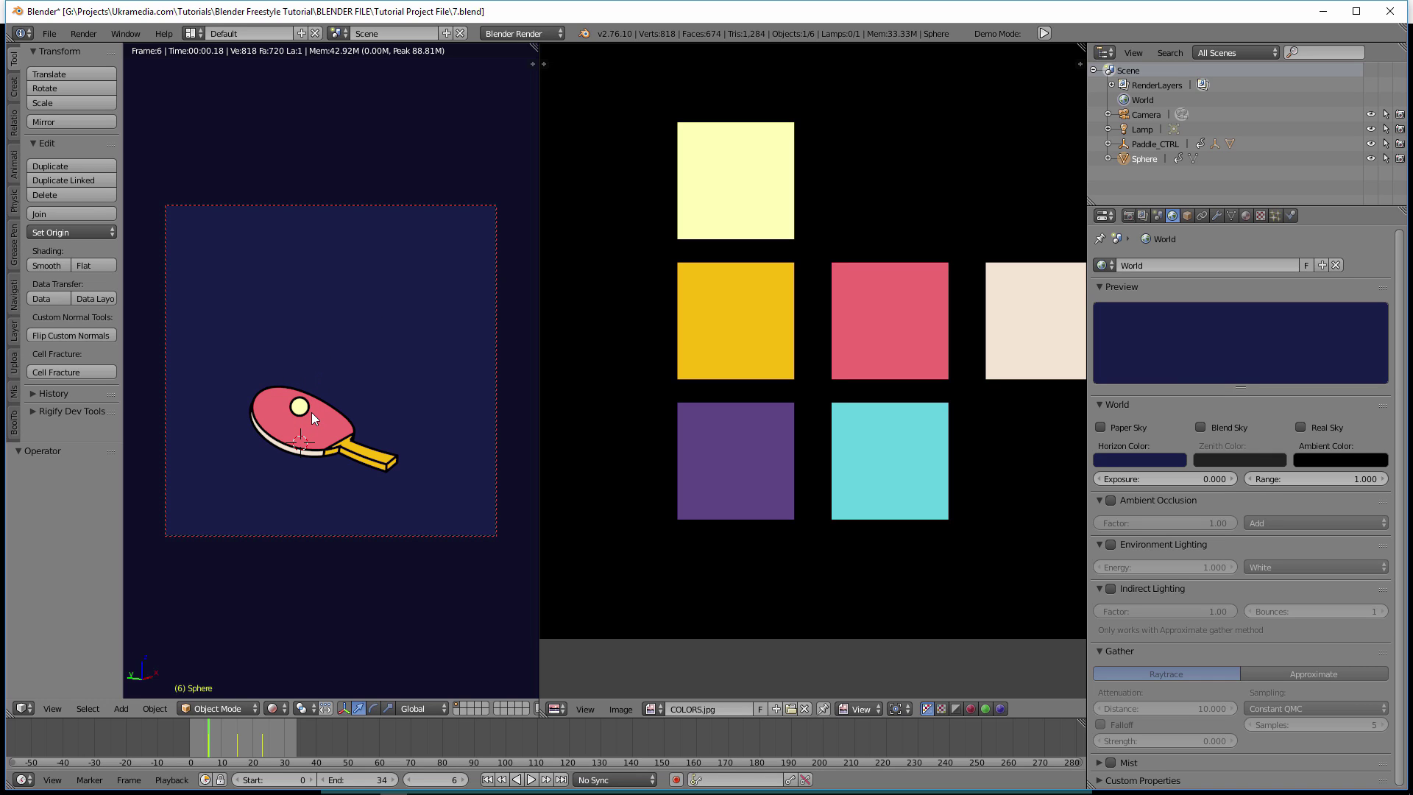
pyautogui.click(1129, 462)
pyautogui.click(1216, 416)
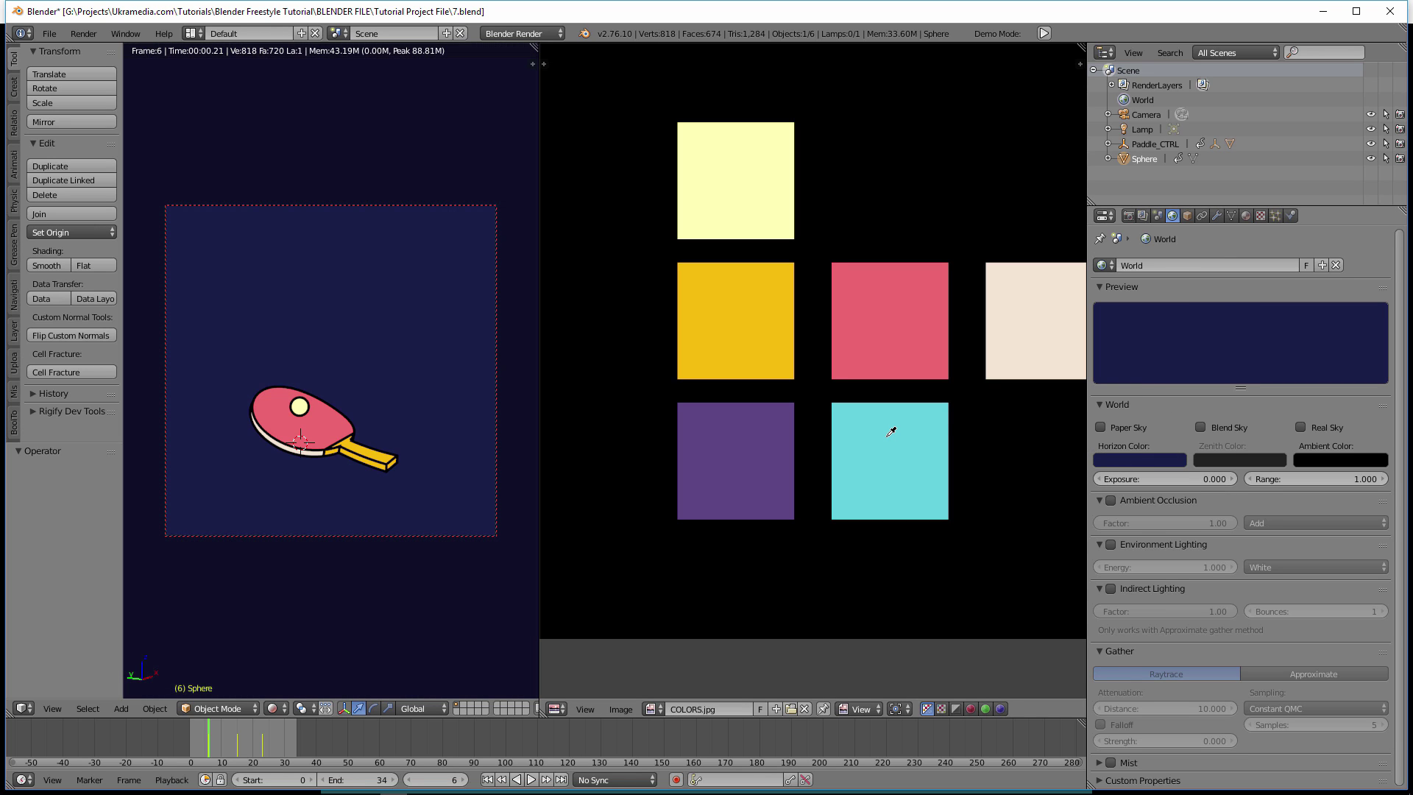
pyautogui.click(893, 426)
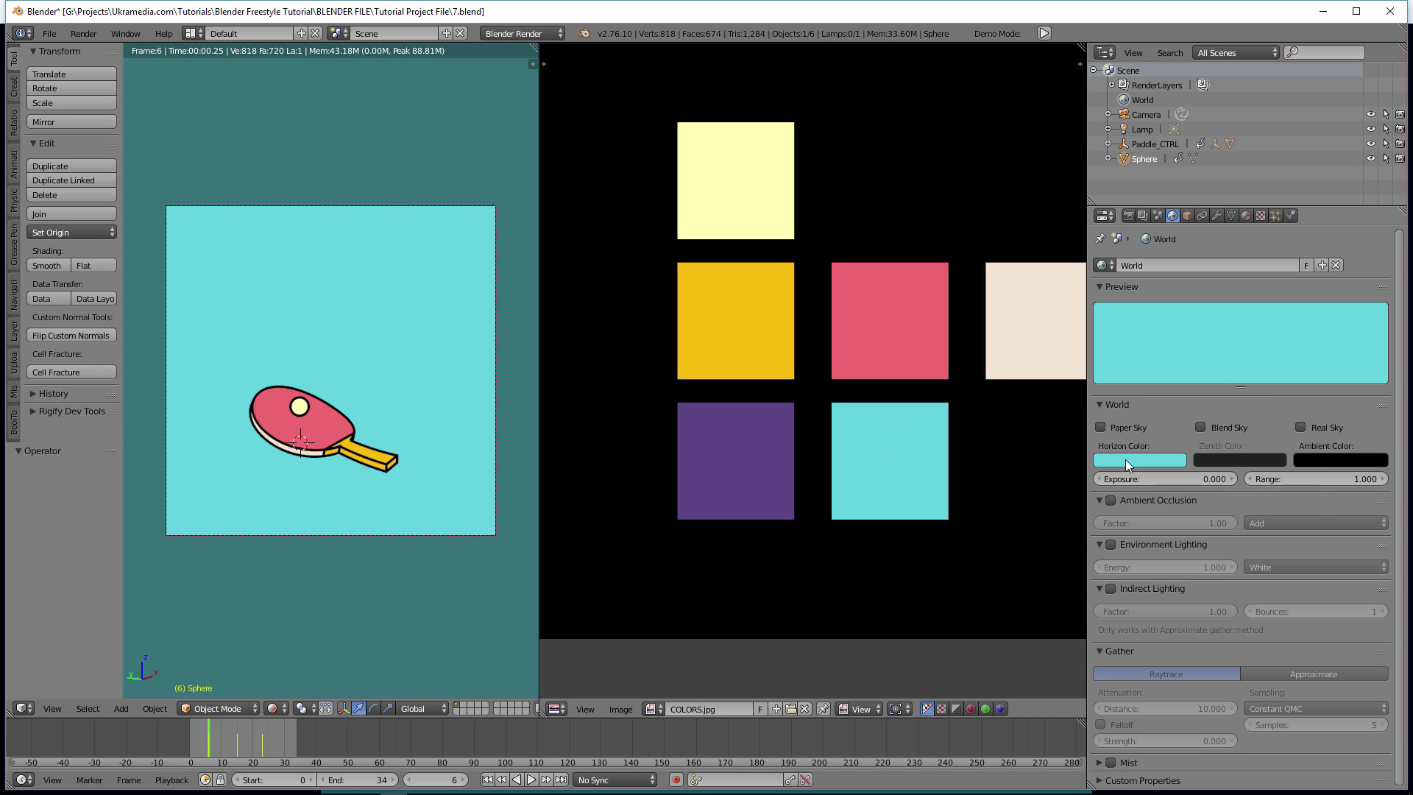
pyautogui.press('i')
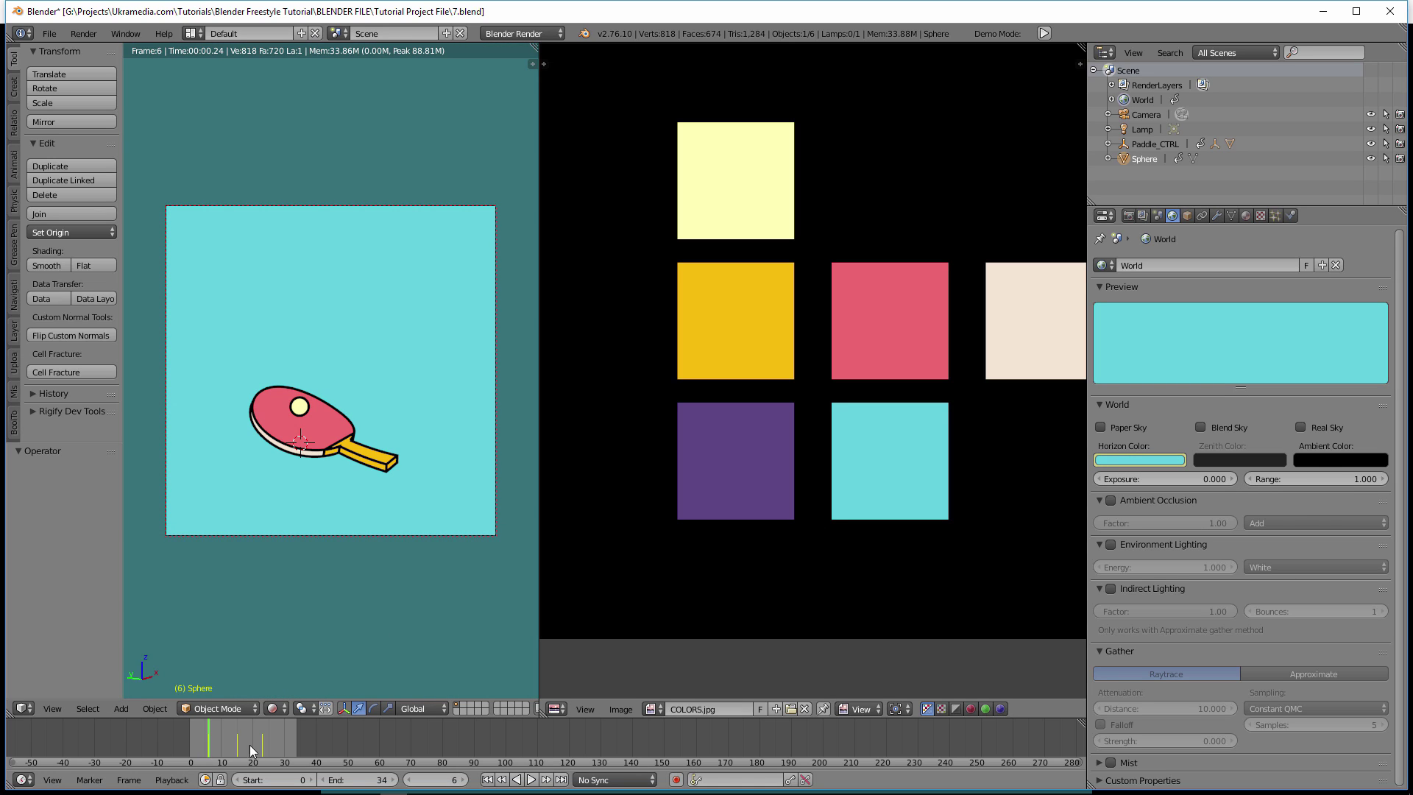
# Fit the whole frame range in the timeline and, at frame 7, sample the purple swatch as a keyframed horizon color
pyautogui.press('Home')
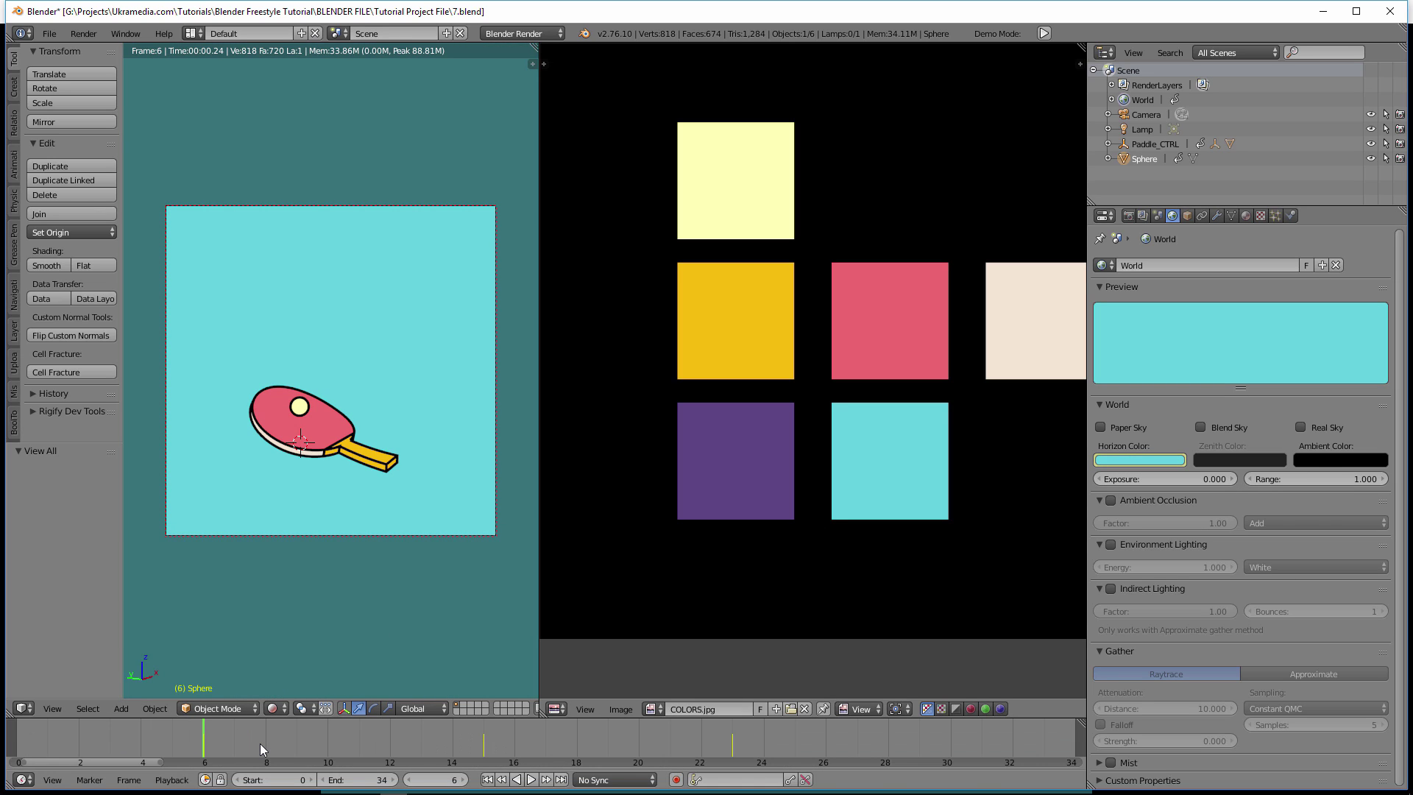
pyautogui.click(463, 783)
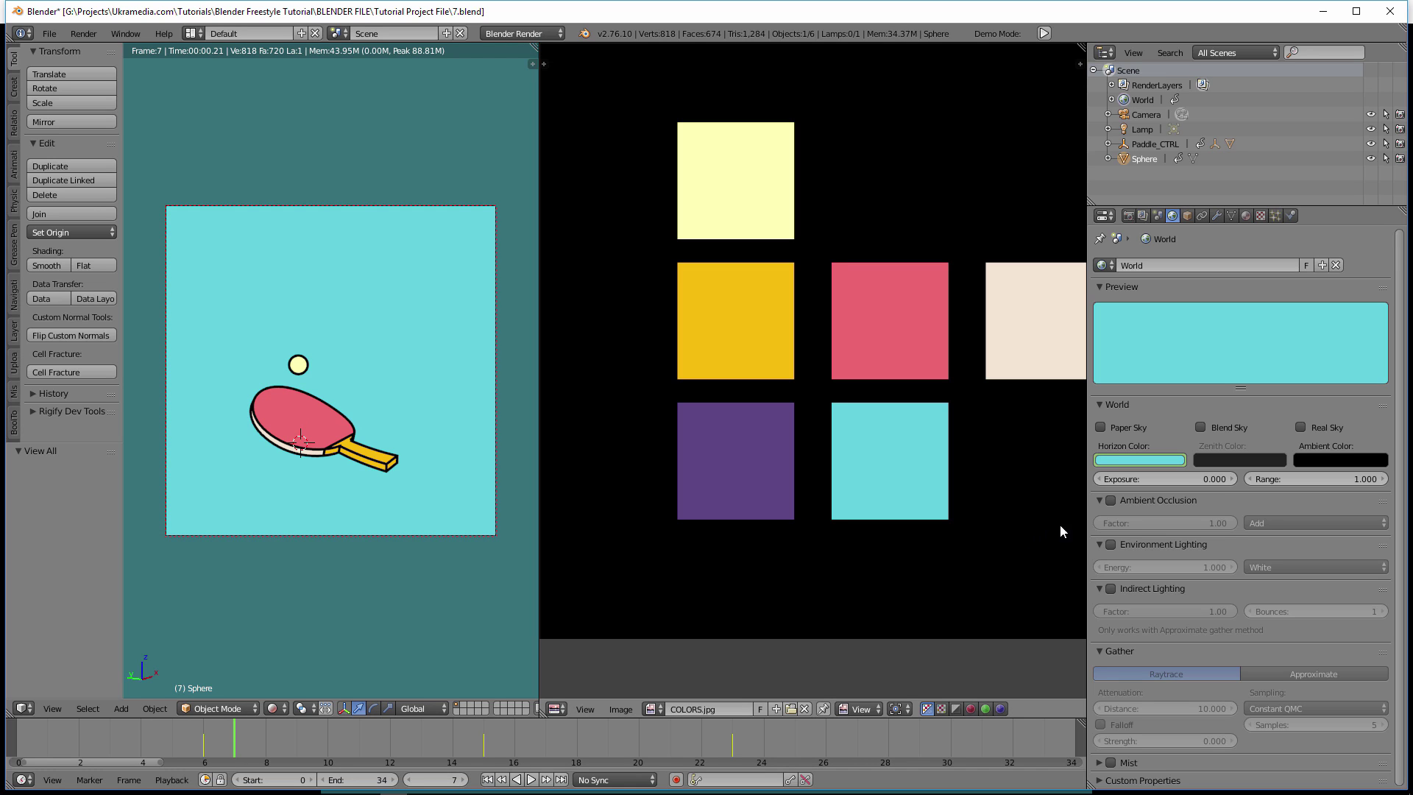
pyautogui.click(1138, 457)
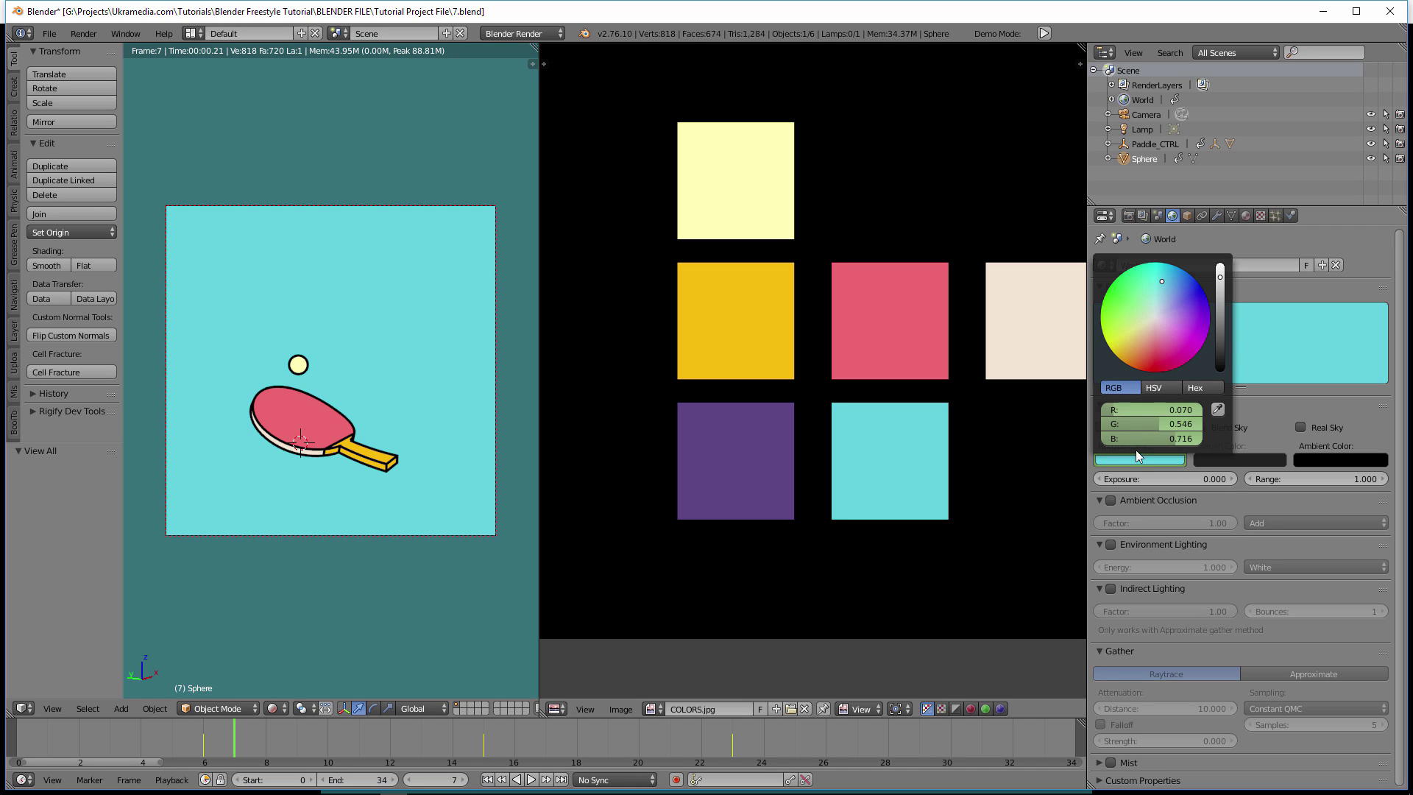
pyautogui.click(1218, 409)
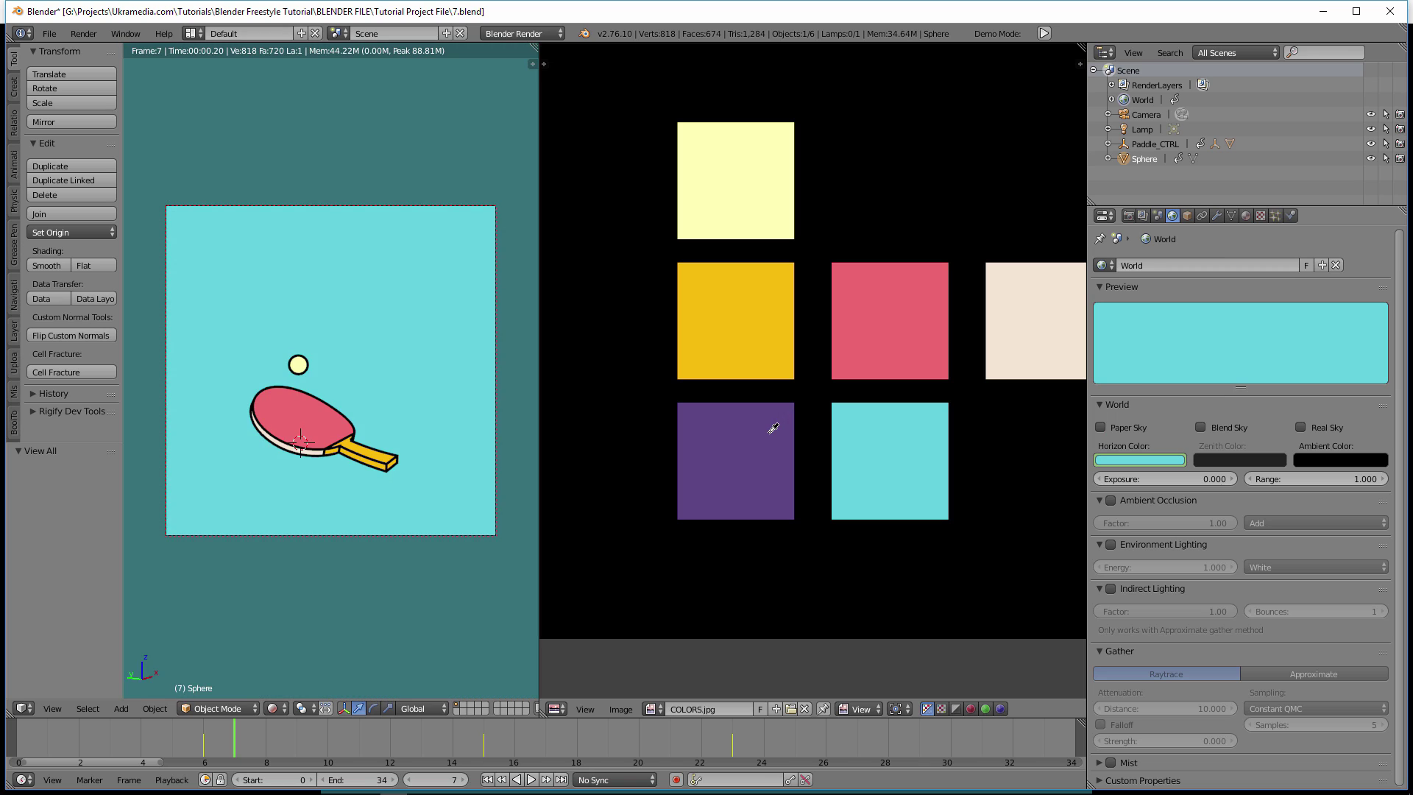
pyautogui.click(773, 423)
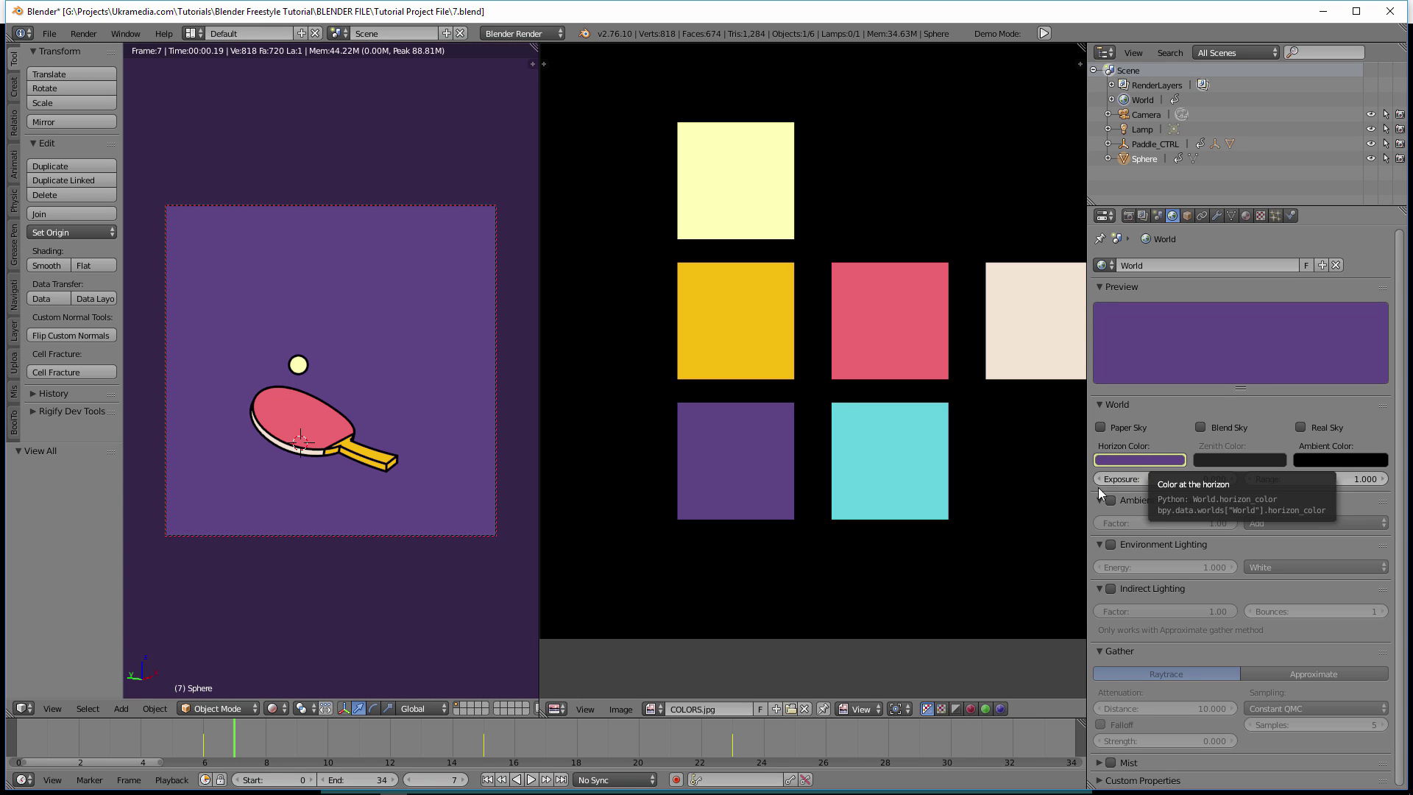
# Switch back to solid shading, stop at frame 23, and keyframe the purple horizon color there
pyautogui.click(421, 735)
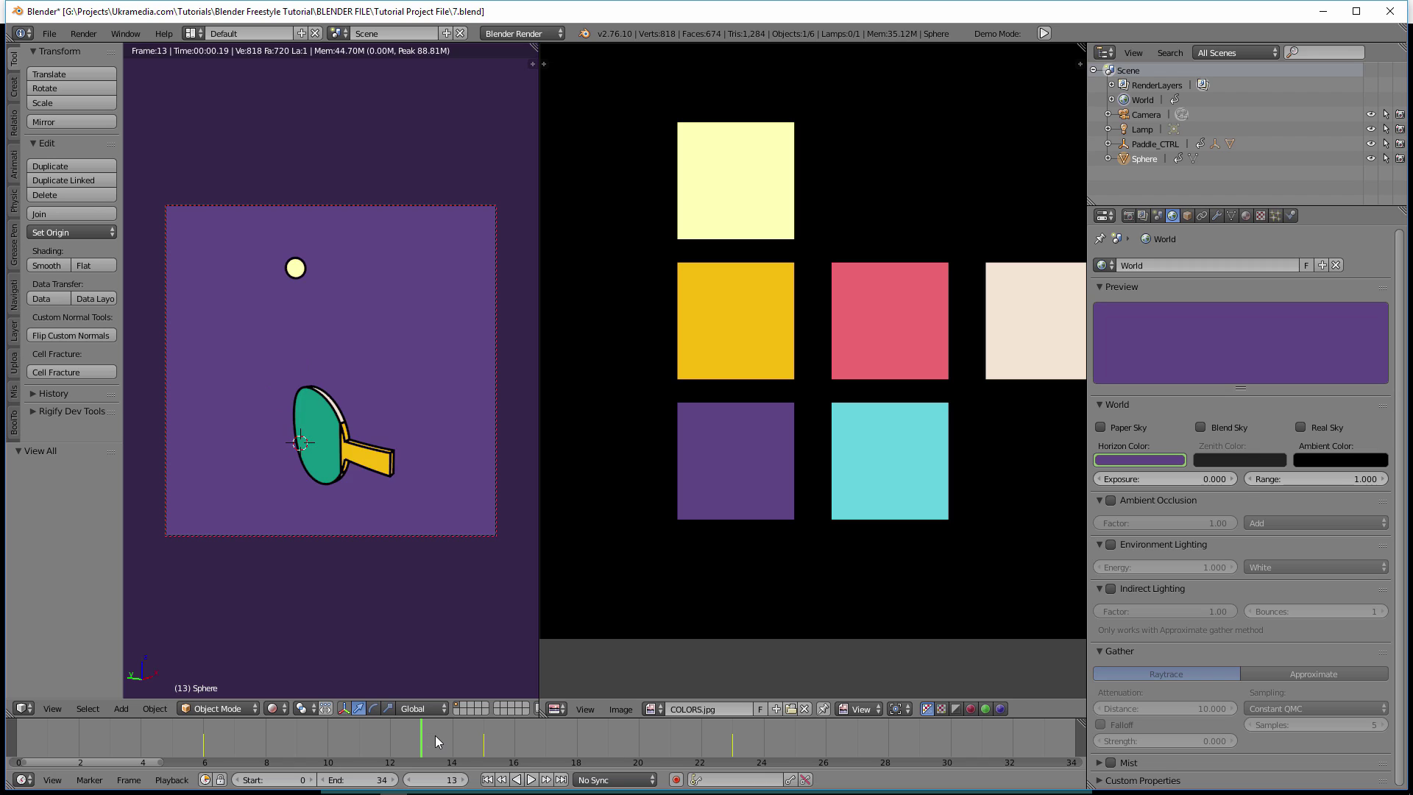
pyautogui.hotkey('shift', 'z')
pyautogui.hotkey('alt', 'a')
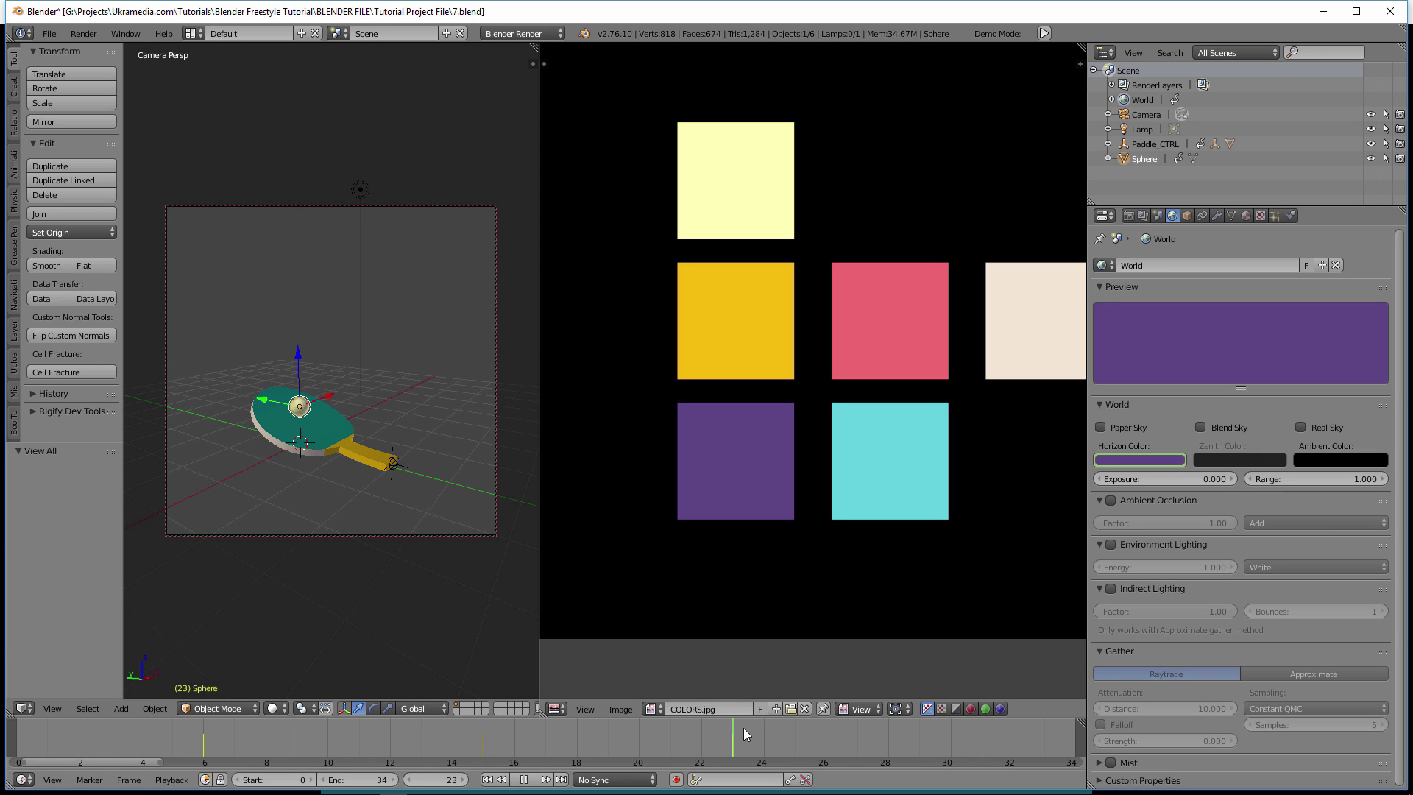
pyautogui.hotkey('alt', 'a')
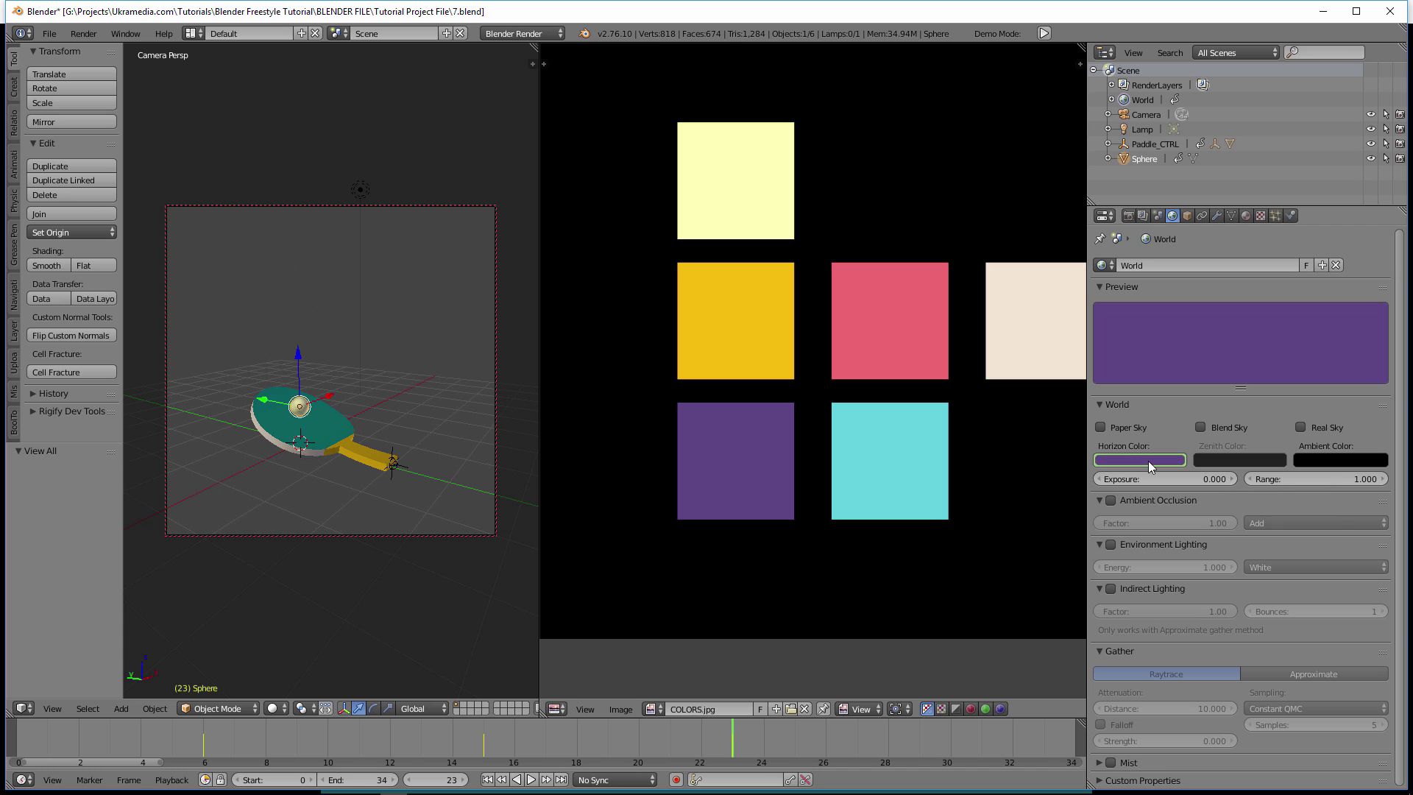
pyautogui.press('i')
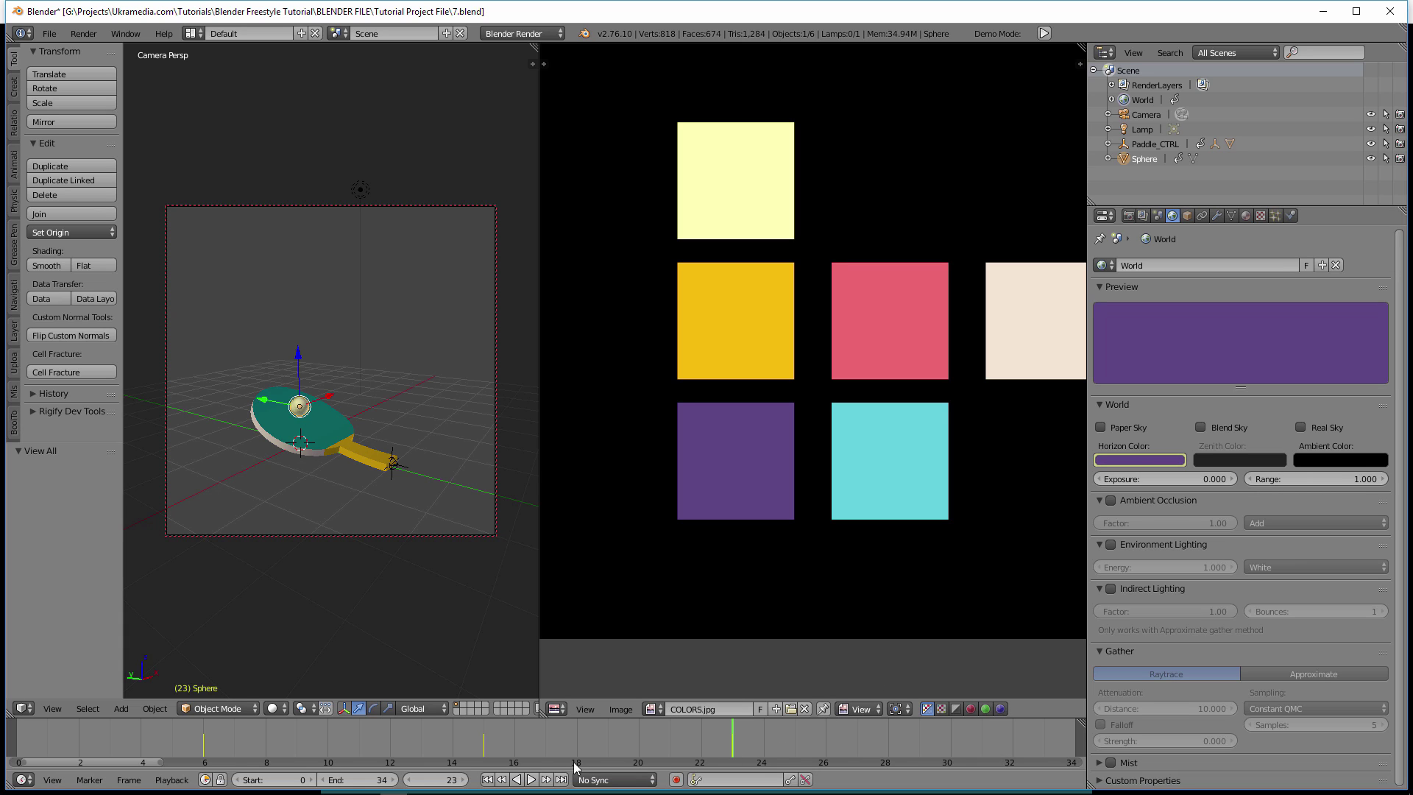
# At frame 24, sample the cyan swatch as the World horizon color and insert a keyframe for it
pyautogui.press('Right')
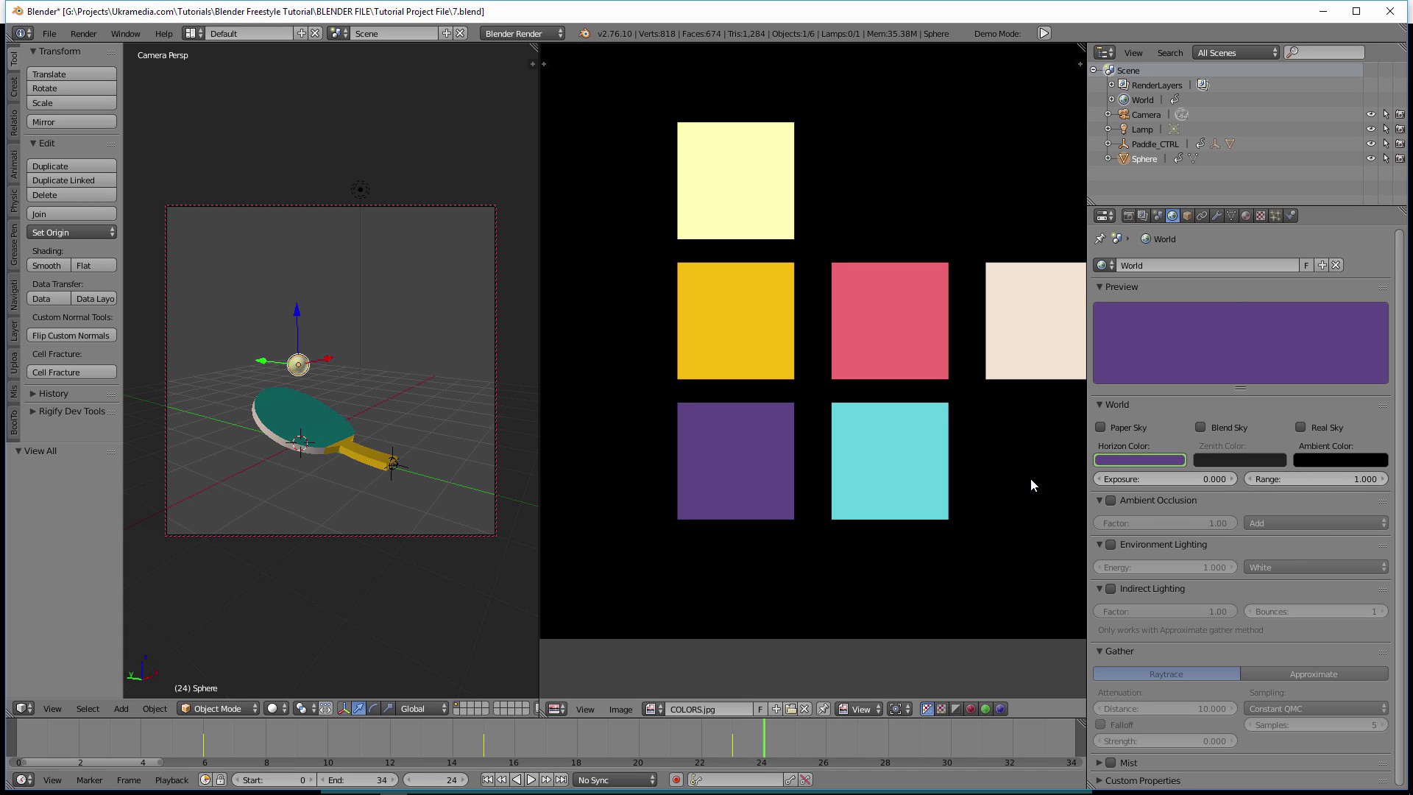
pyautogui.click(1126, 458)
pyautogui.click(1214, 406)
pyautogui.click(926, 433)
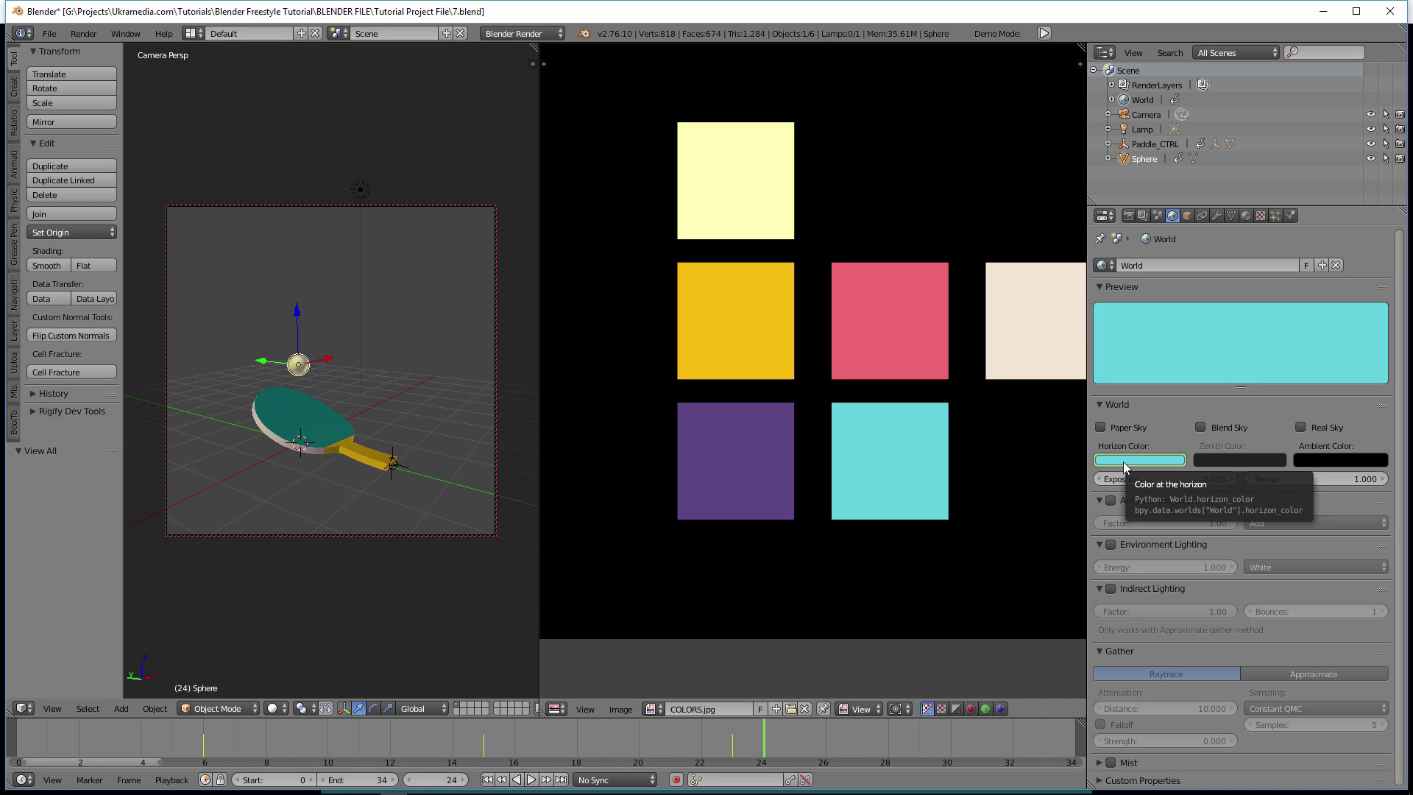
pyautogui.press('i')
# Scrub the timeline and check the background color in the rendered preview at frames 16 and 24
pyautogui.moveTo(716, 738)
pyautogui.mouseDown()
pyautogui.moveTo(112, 735)
pyautogui.moveTo(265, 733)
pyautogui.mouseUp()
pyautogui.hotkey('shift', 'z')
pyautogui.click(515, 733)
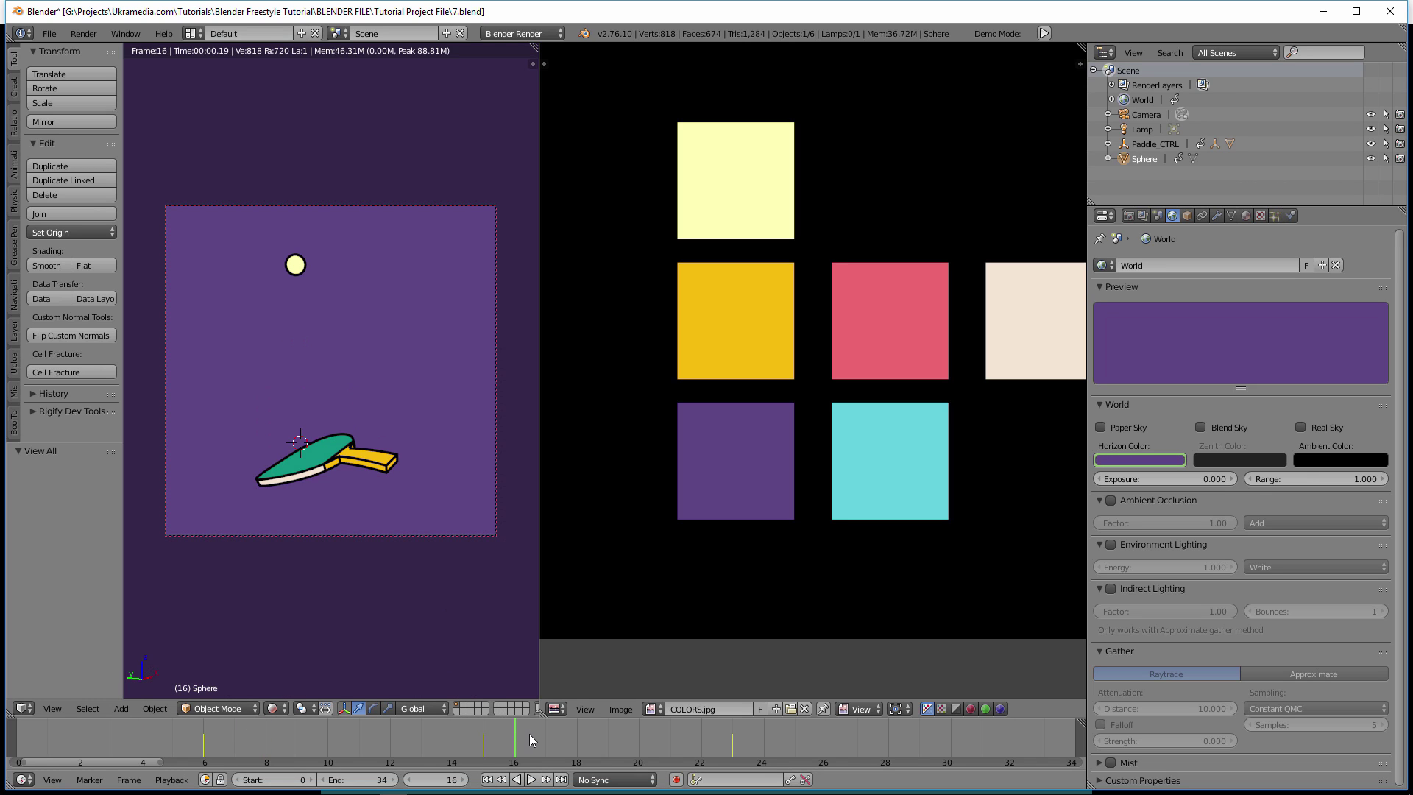
pyautogui.click(769, 735)
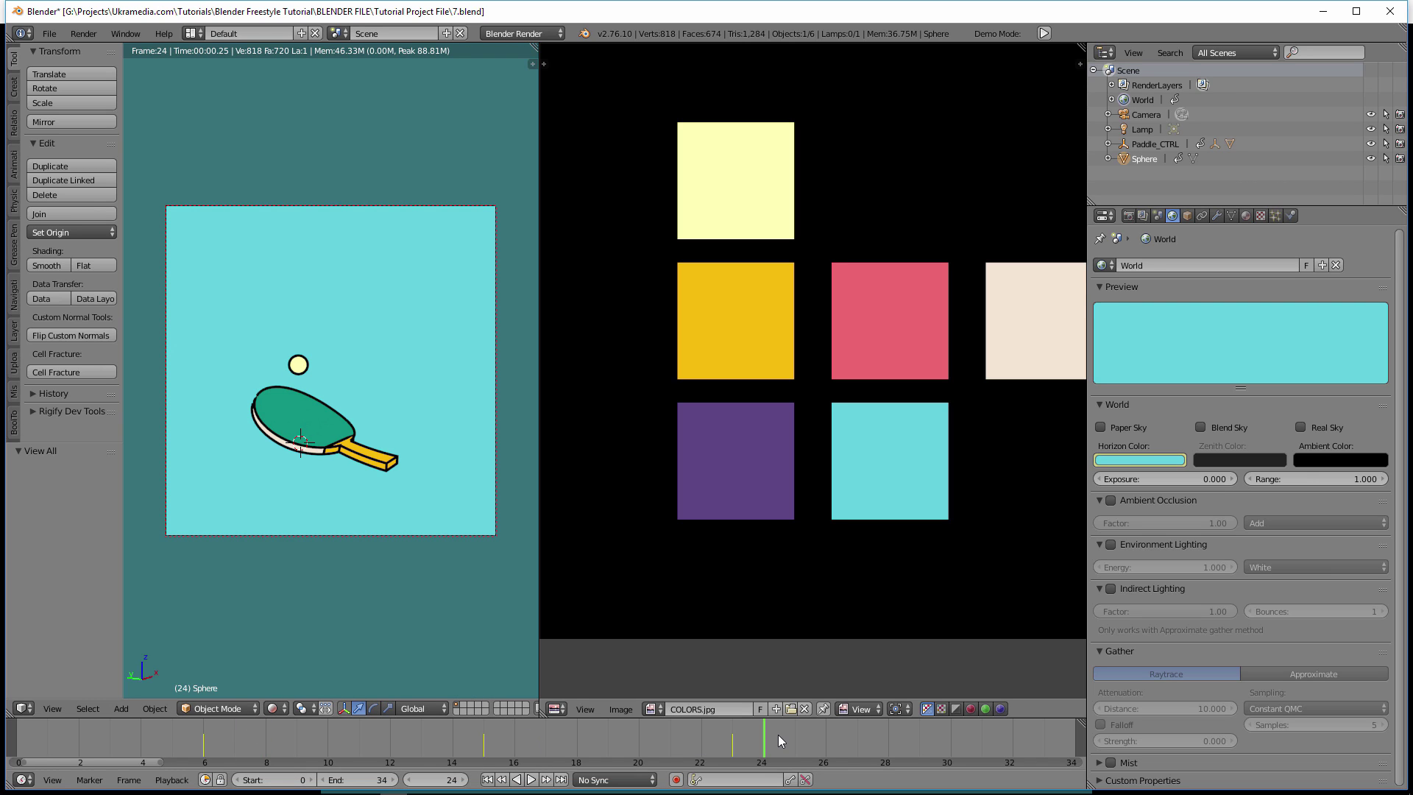
# Compare the sphere in solid and rendered shading, return to solid shading, and shade the sphere smooth
pyautogui.hotkey('shift', 'z')
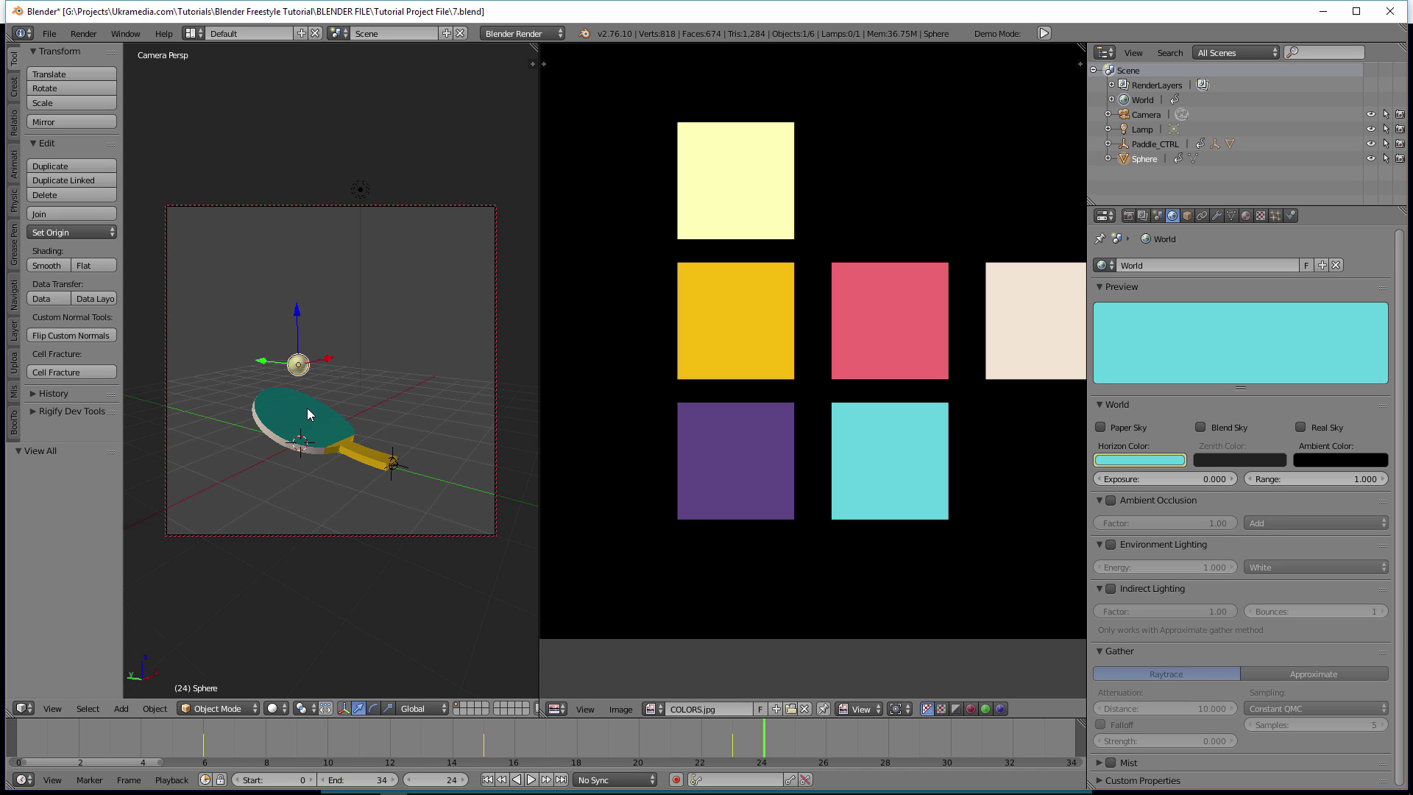
pyautogui.hotkey('shift', 'z')
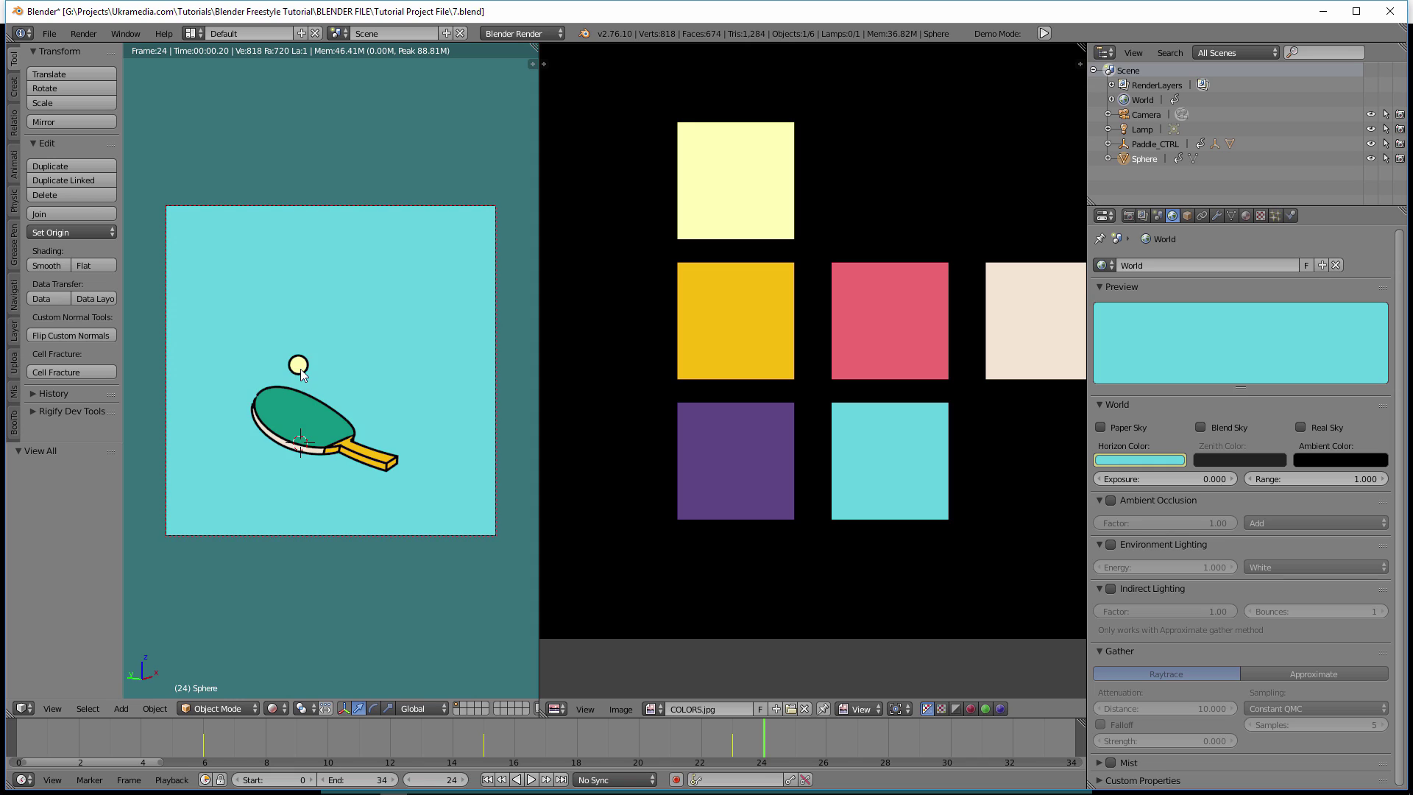
pyautogui.hotkey('shift', 'z')
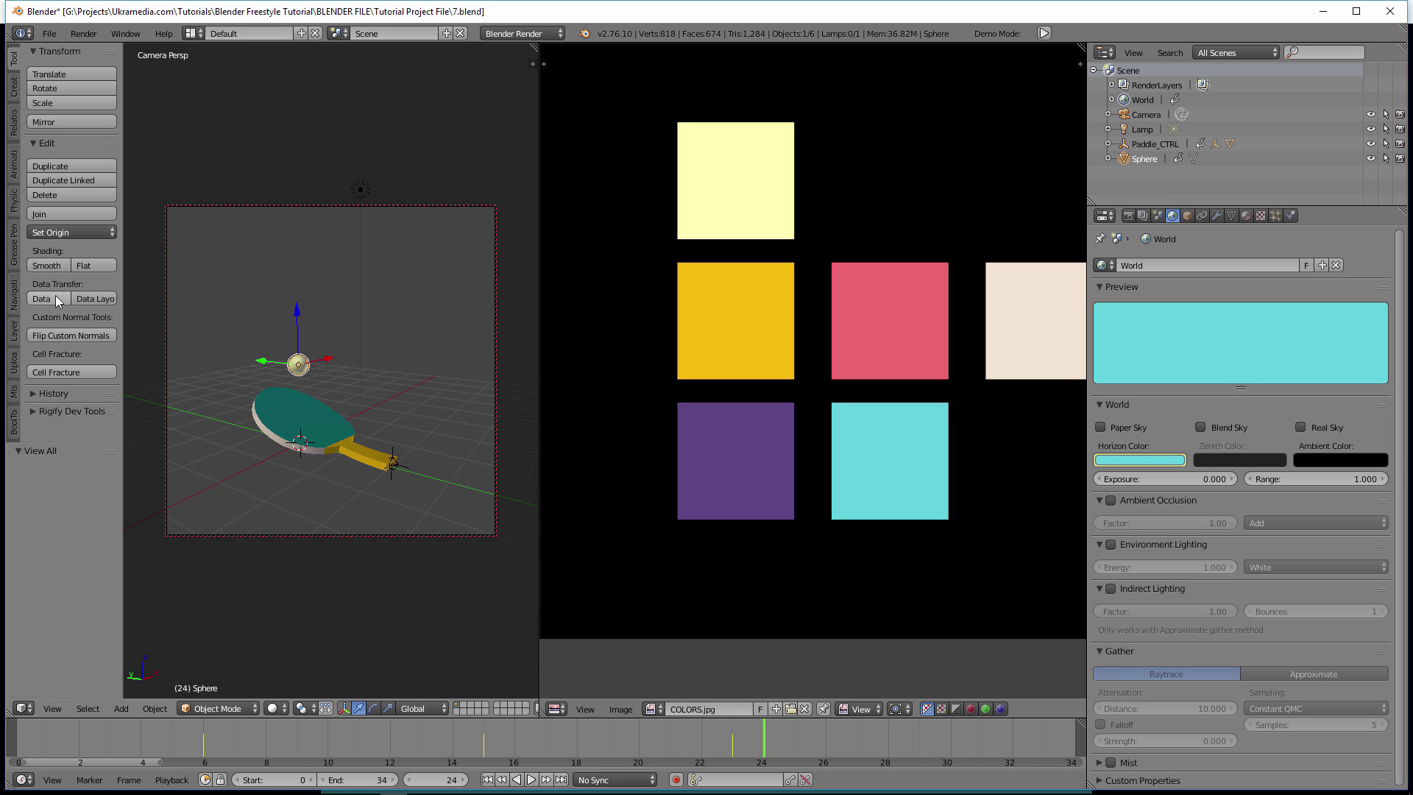
pyautogui.click(48, 266)
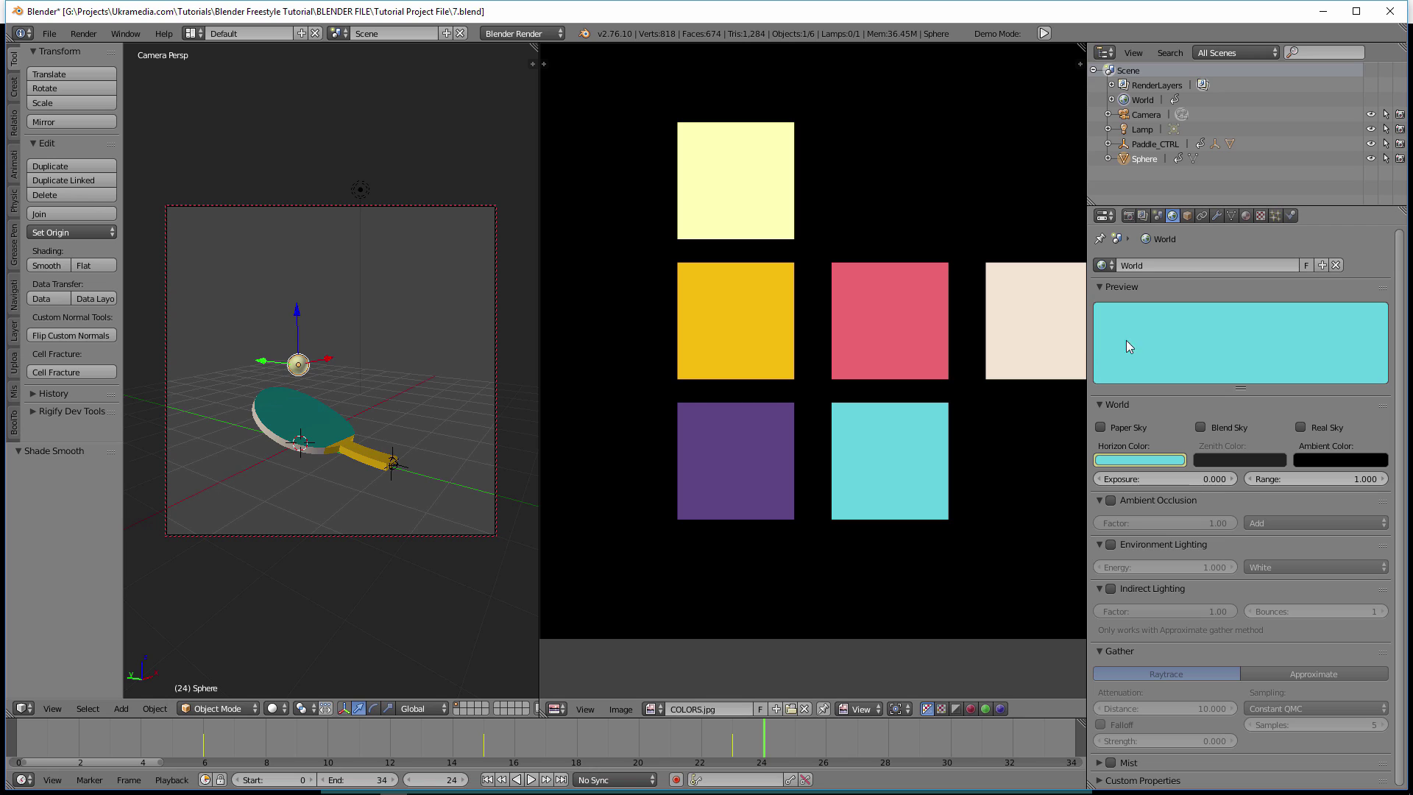
# Set the render output file format to H.264 and collapse the Freestyle settings
pyautogui.click(1130, 218)
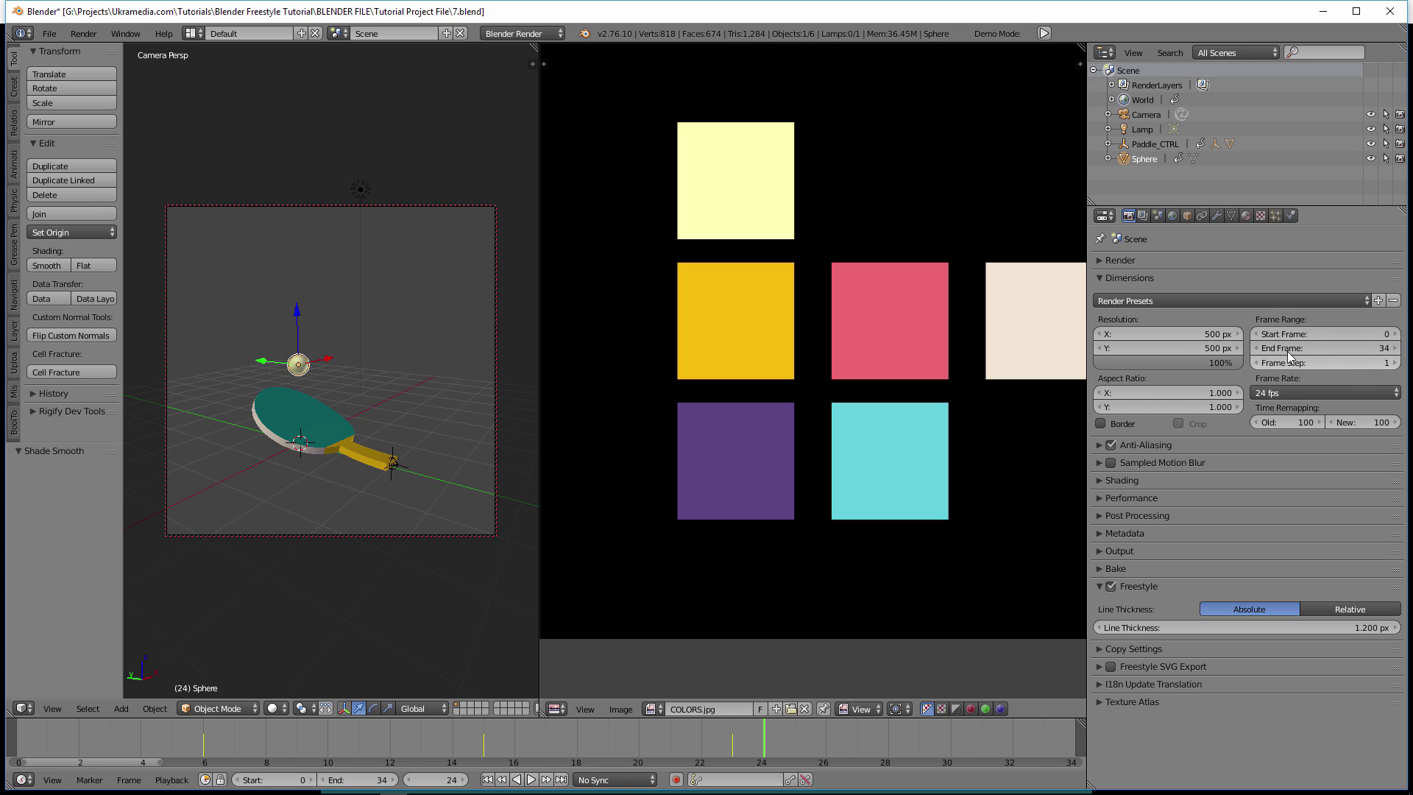
pyautogui.click(1148, 277)
pyautogui.click(1113, 259)
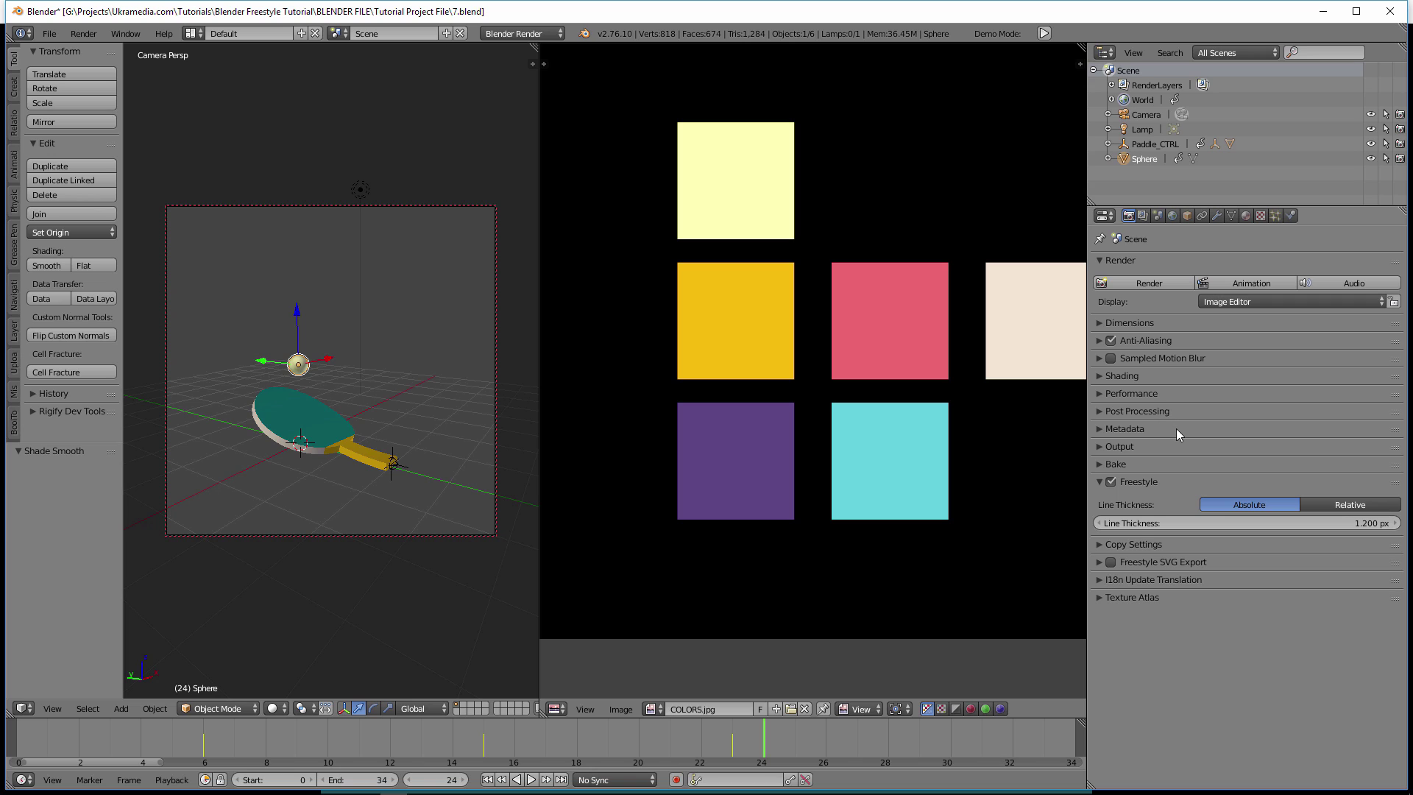
pyautogui.click(1147, 446)
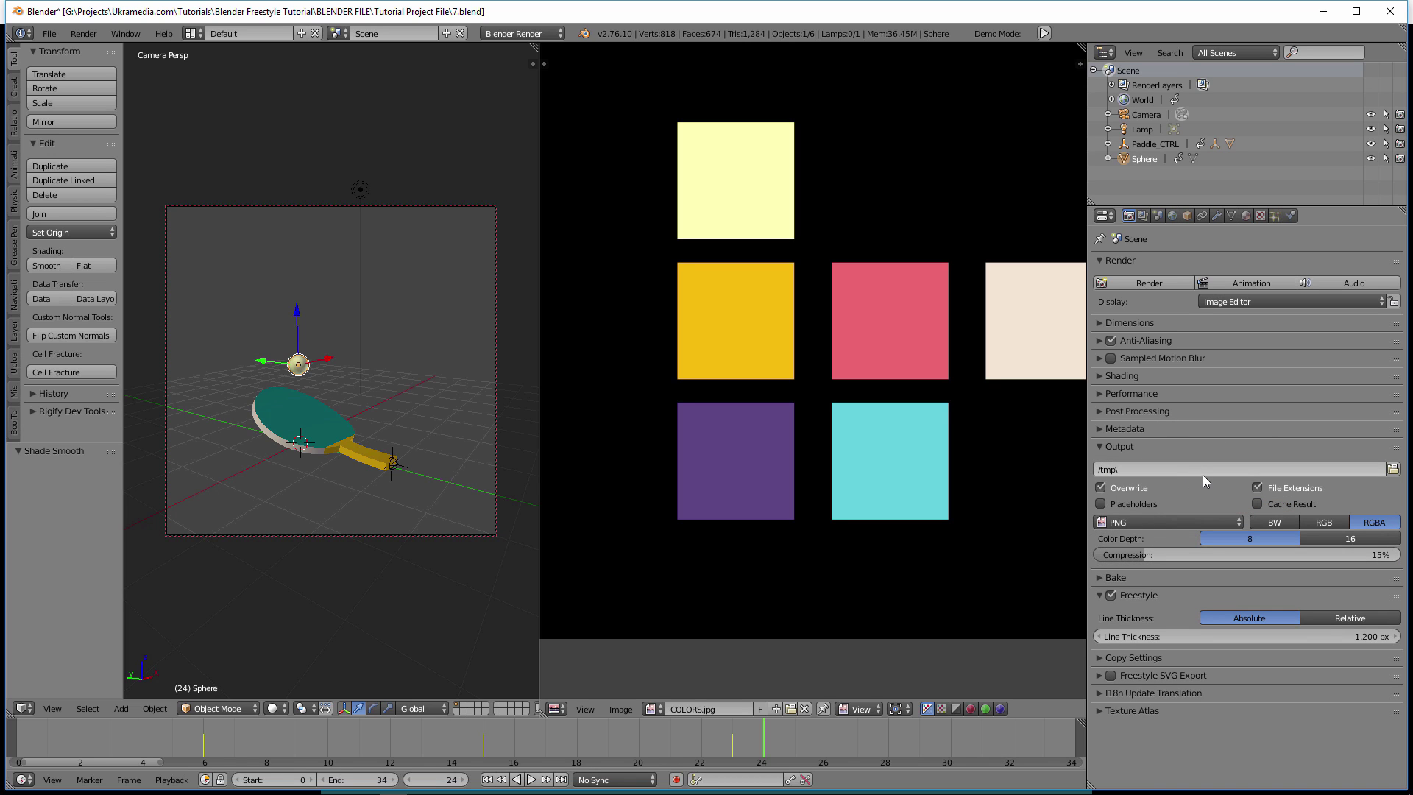
pyautogui.click(1207, 521)
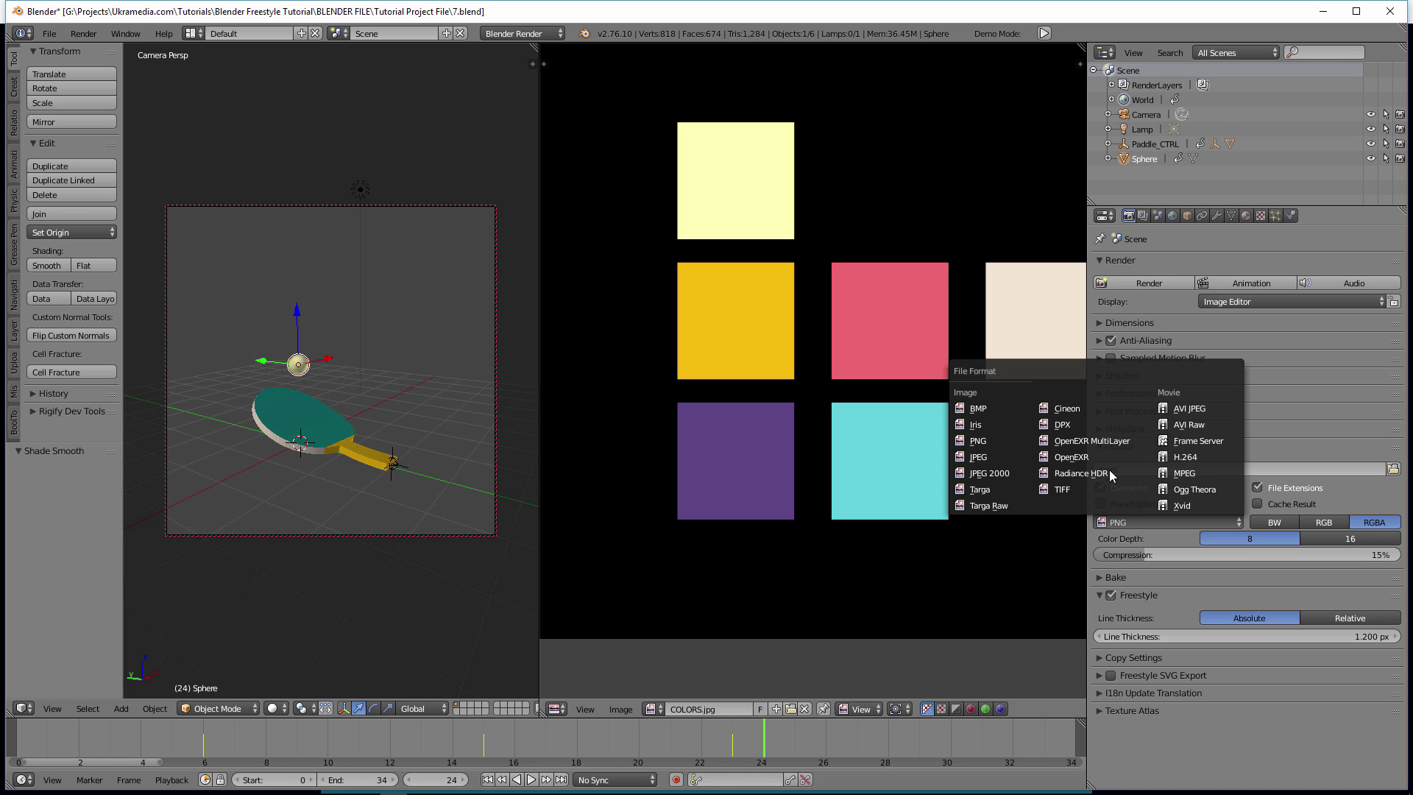
pyautogui.click(1194, 464)
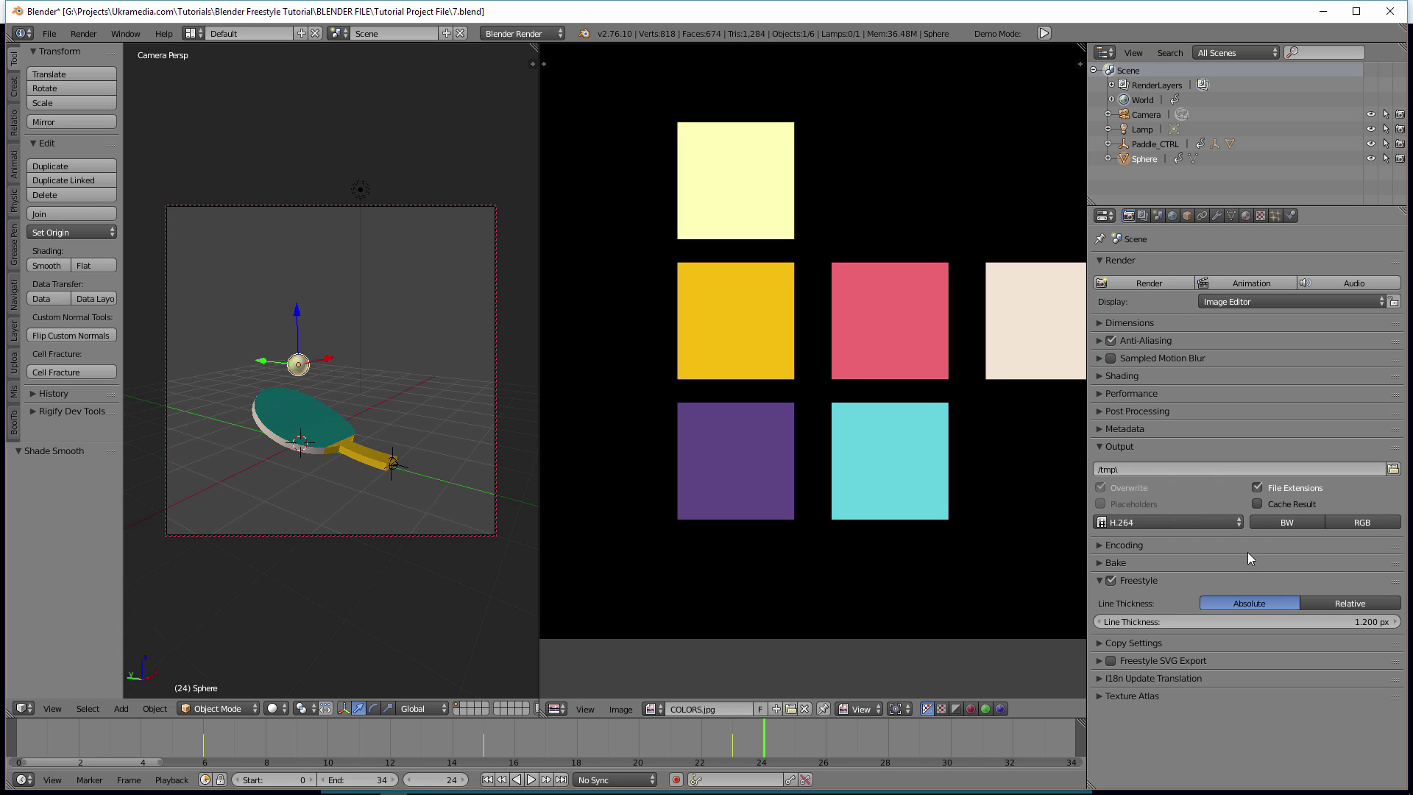
pyautogui.click(1098, 580)
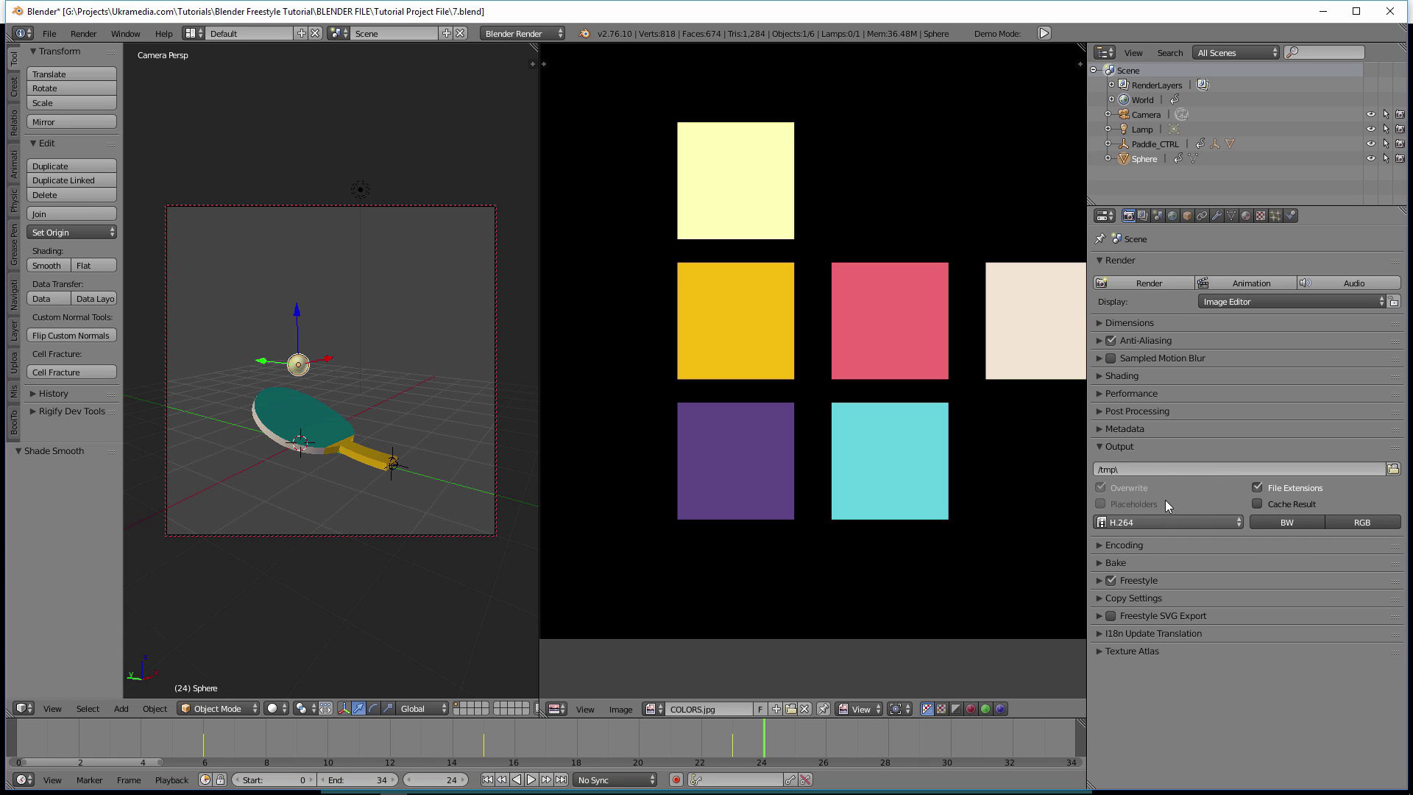